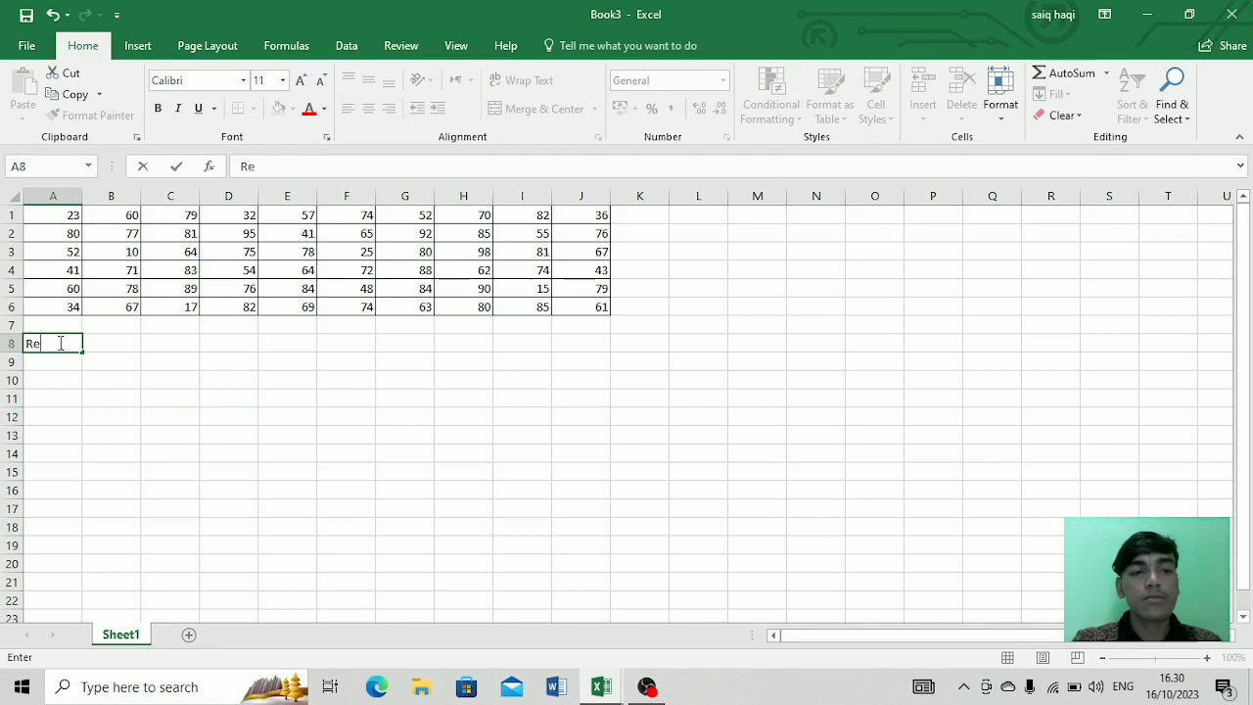
# Step: Label cell A8 "Rentang" and enter the text "N.max-N.Min" in cell B8
pyautogui.write('nting')
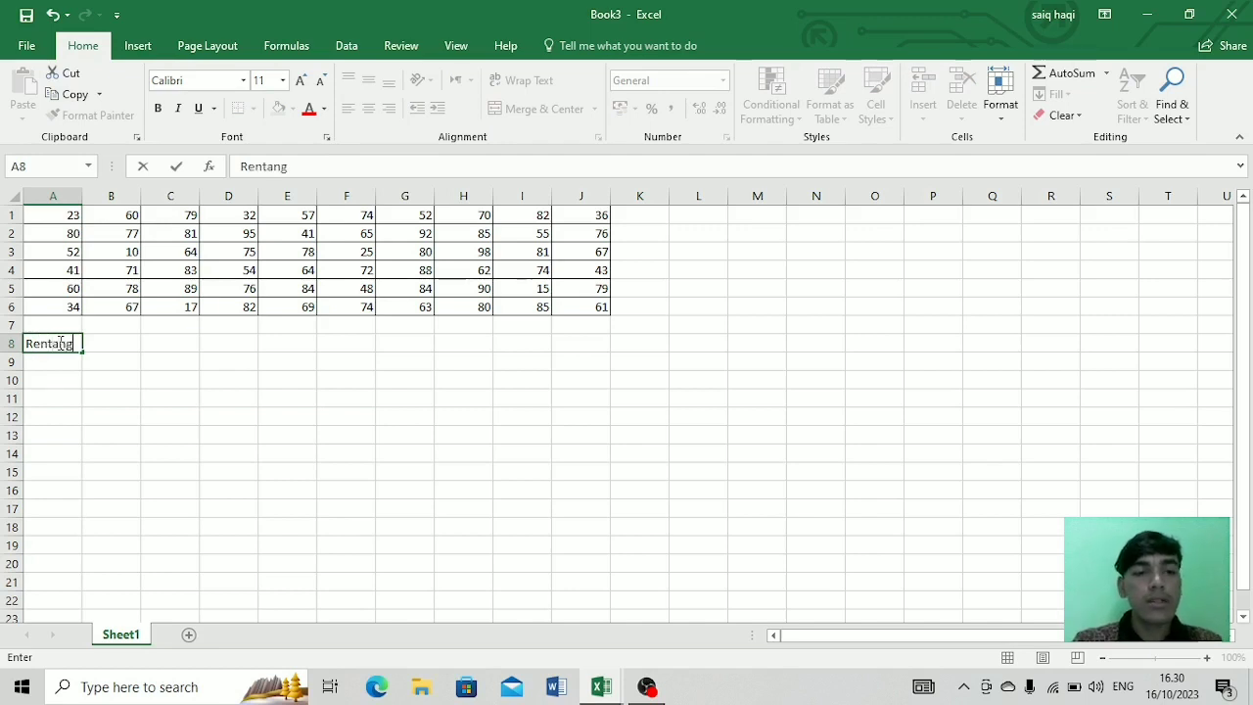
pyautogui.press('Tab')
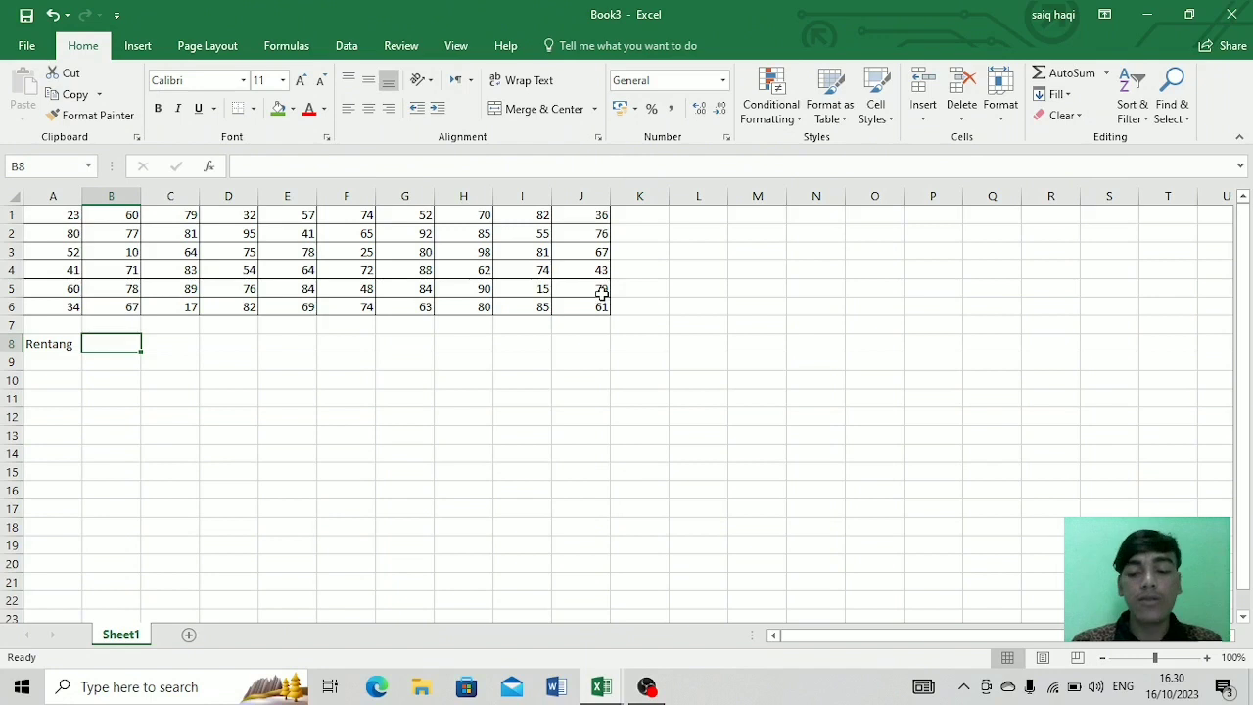
pyautogui.write('N.max')
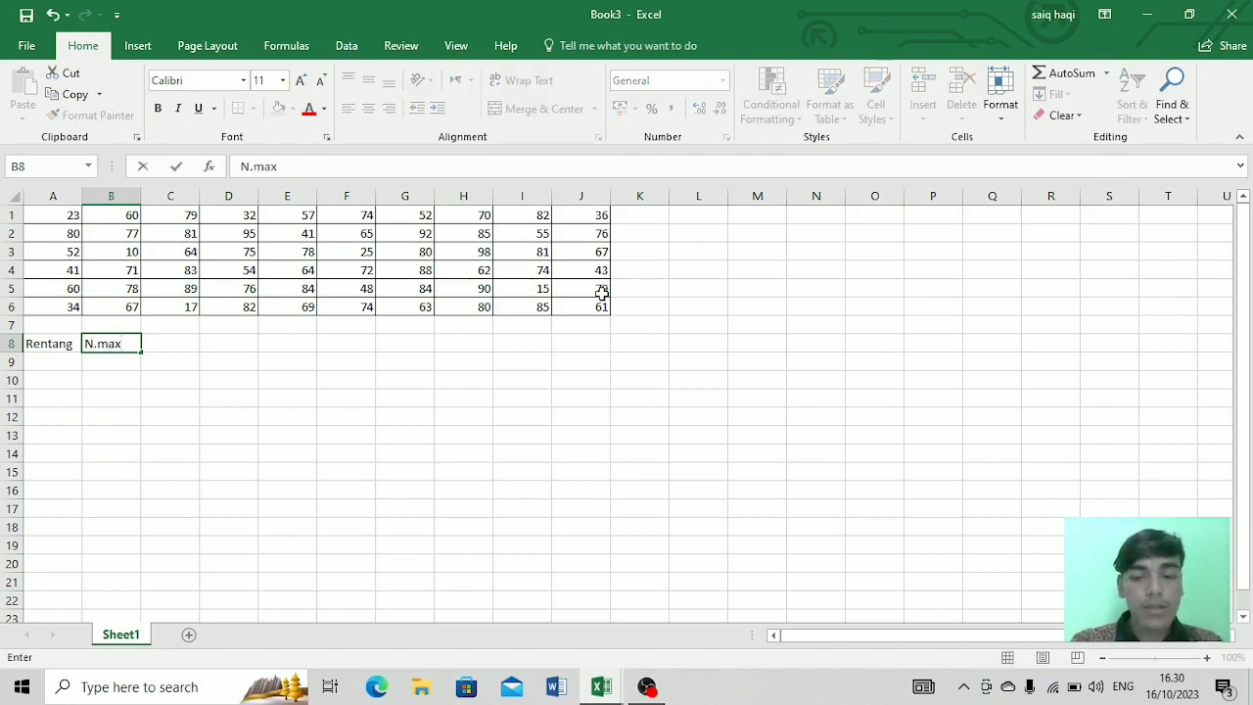
pyautogui.write('-N.Min')
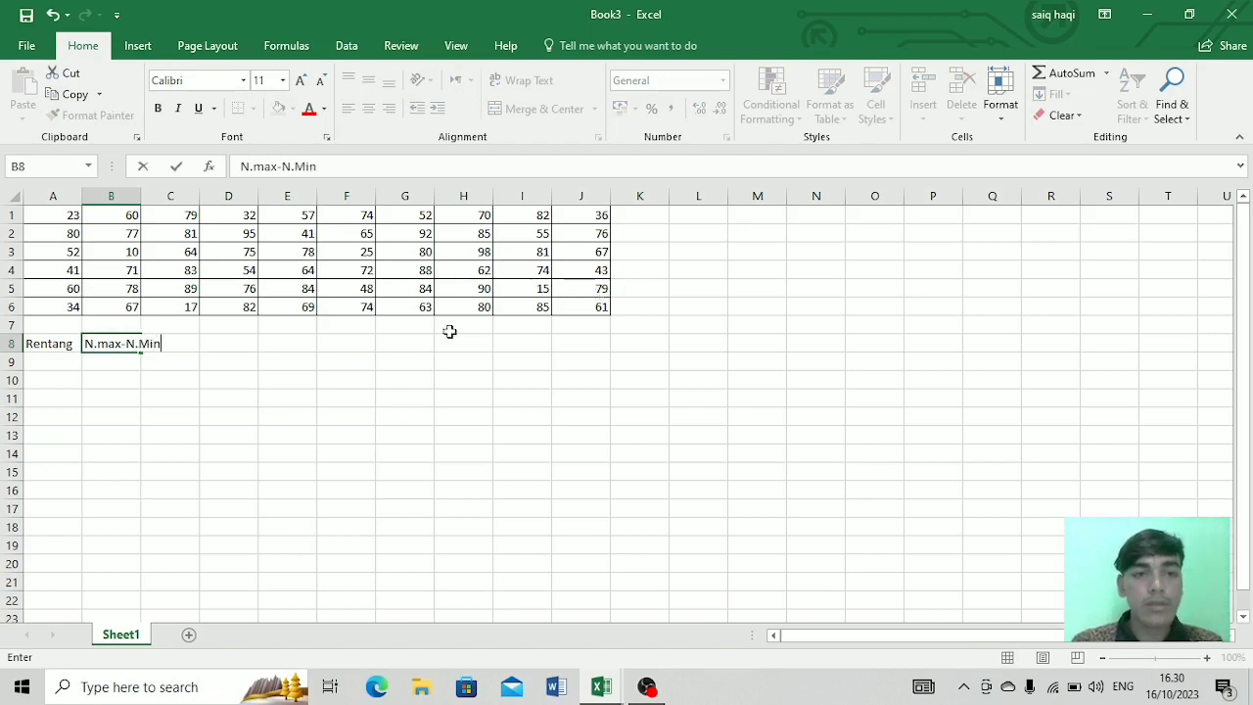
# Step: Label cell A9 "N.Max" and calculate the maximum of A1:J6 in B9 with the MAX function
pyautogui.click(53, 366)
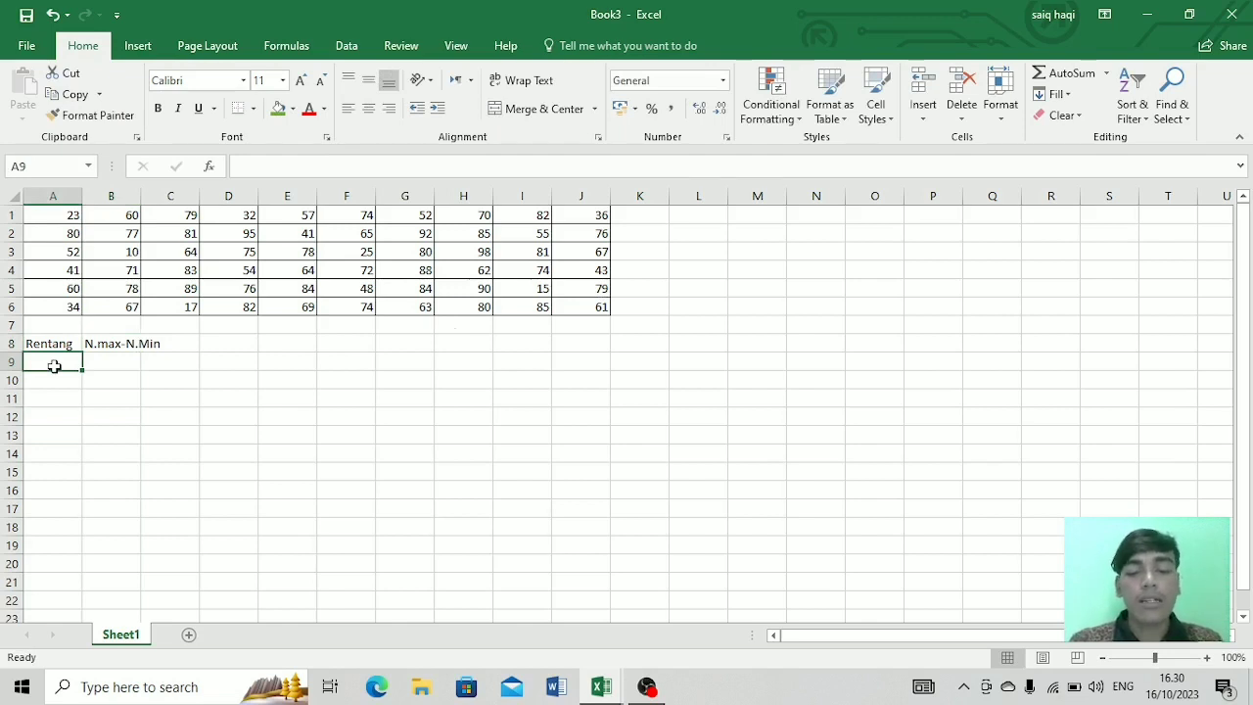
pyautogui.write('N.Max')
pyautogui.press('Tab')
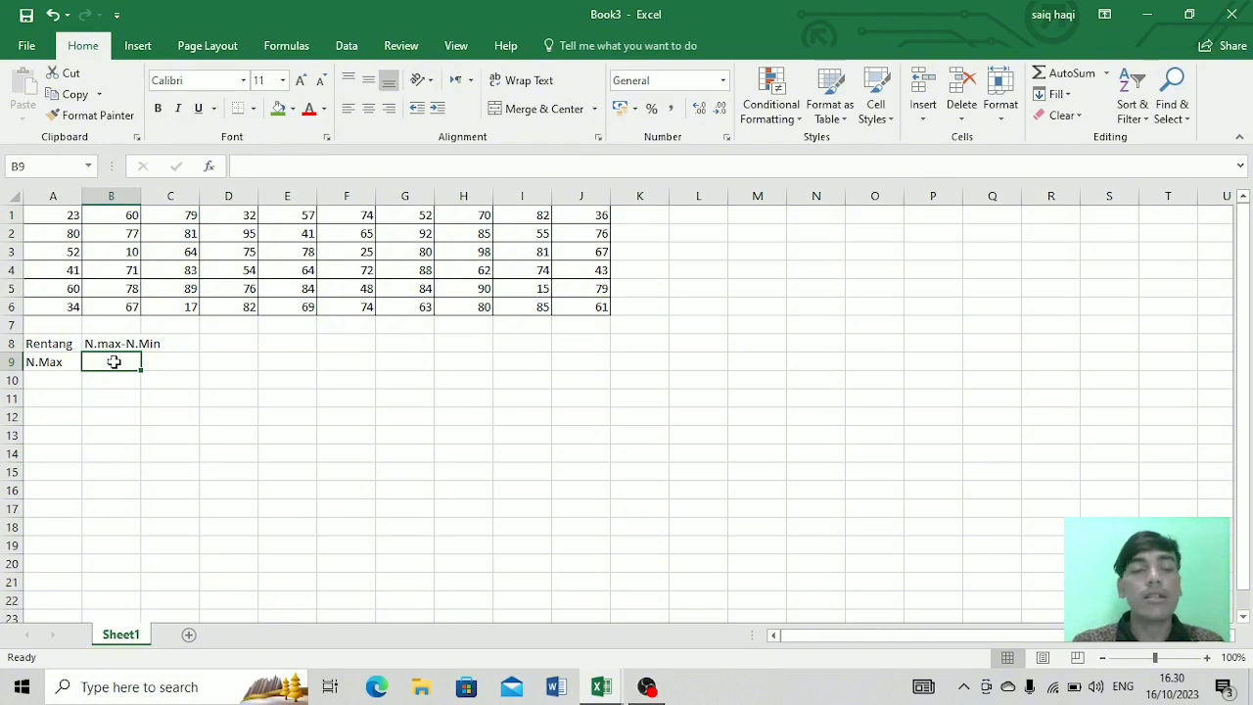
pyautogui.write('=max')
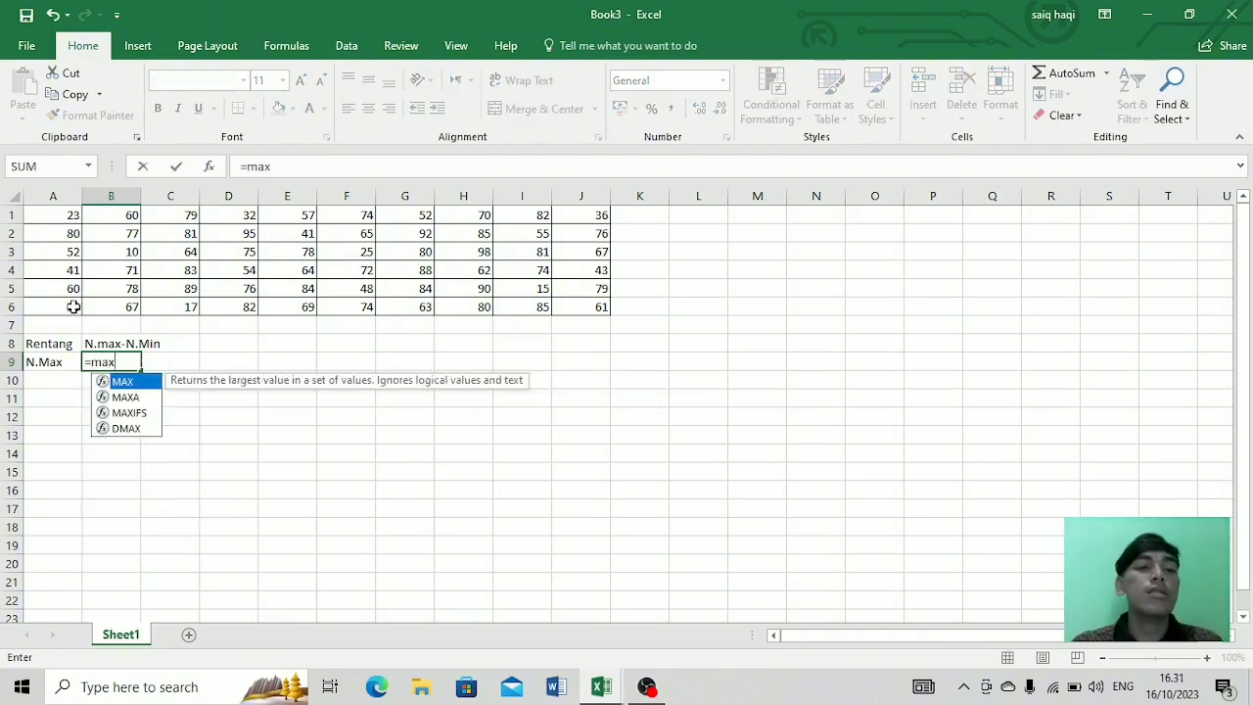
pyautogui.write('(')
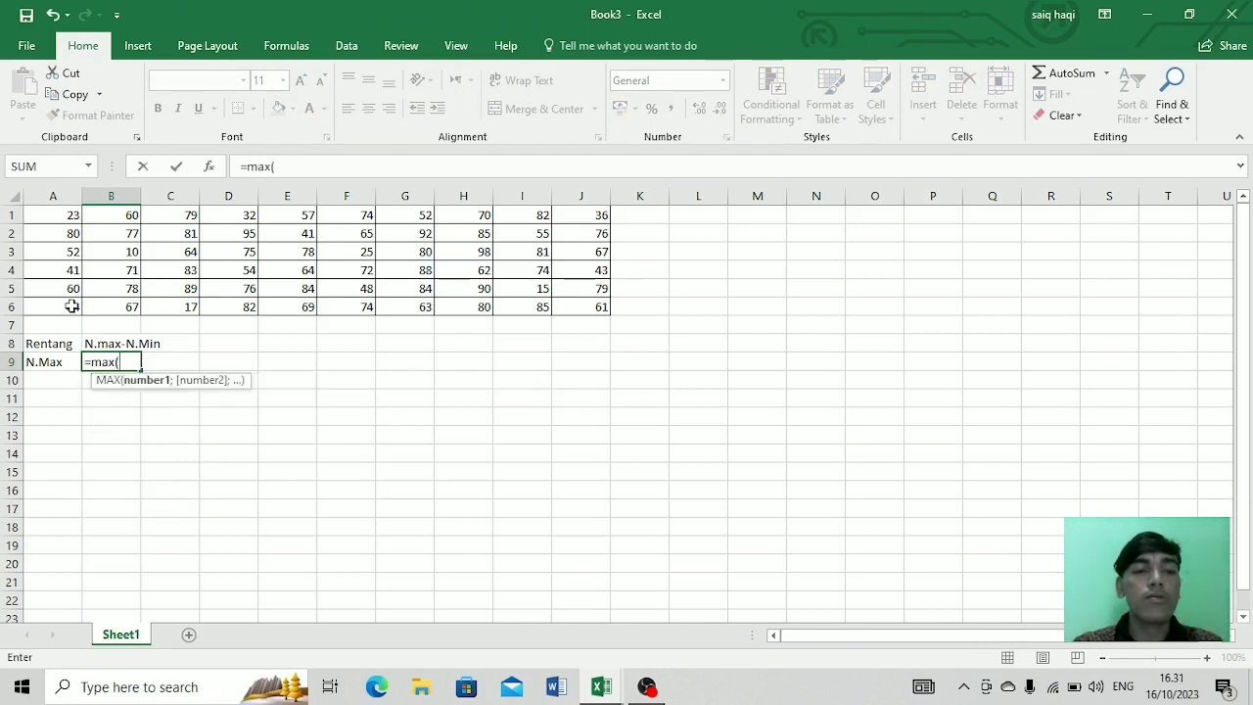
pyautogui.click(56, 217)
pyautogui.moveTo(56, 216); pyautogui.dragTo(567, 303)
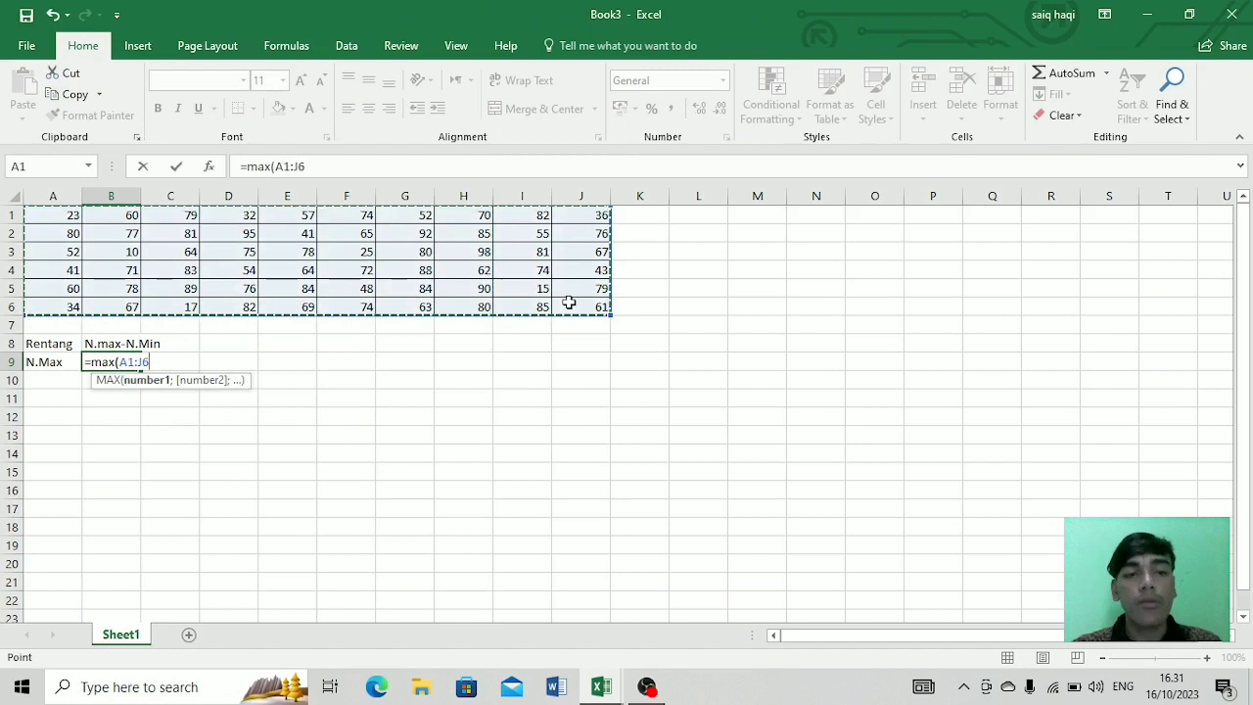
pyautogui.write(')')
pyautogui.press('Return')
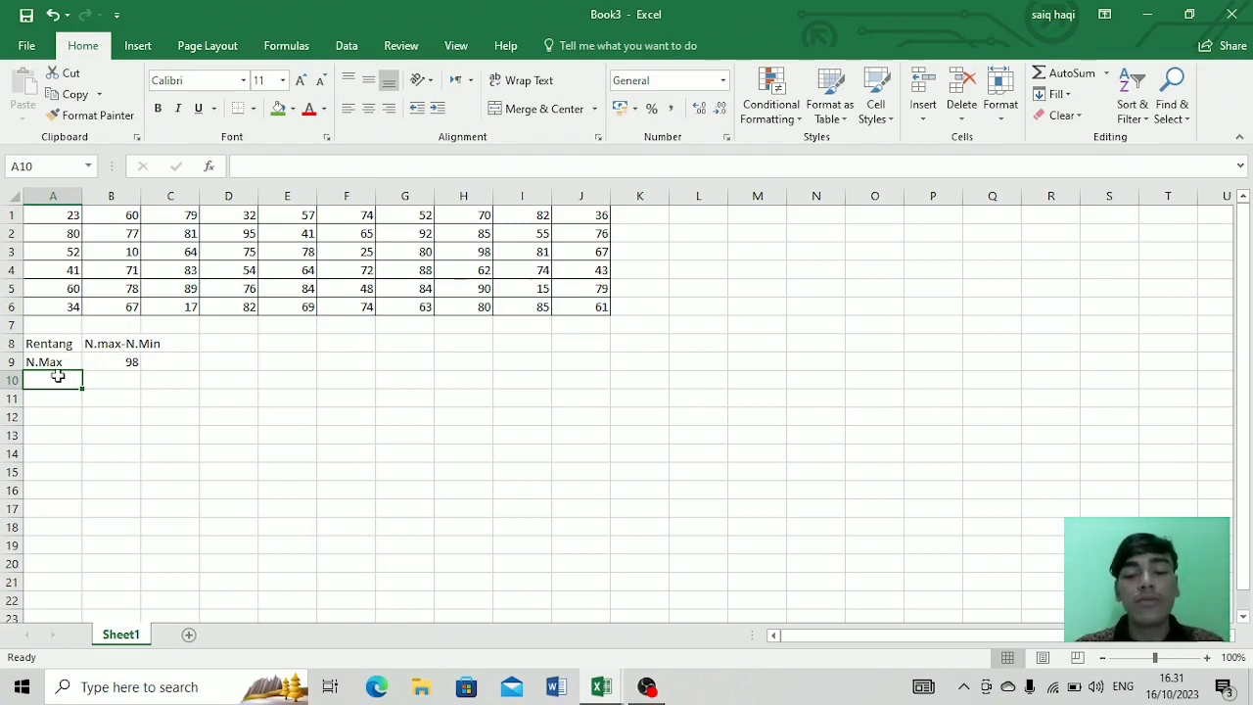
# Step: Label cell A10 "N.Min" and calculate the minimum of A1:J6 in B10 with the MIN function
pyautogui.write('N.Min')
pyautogui.press('Tab')
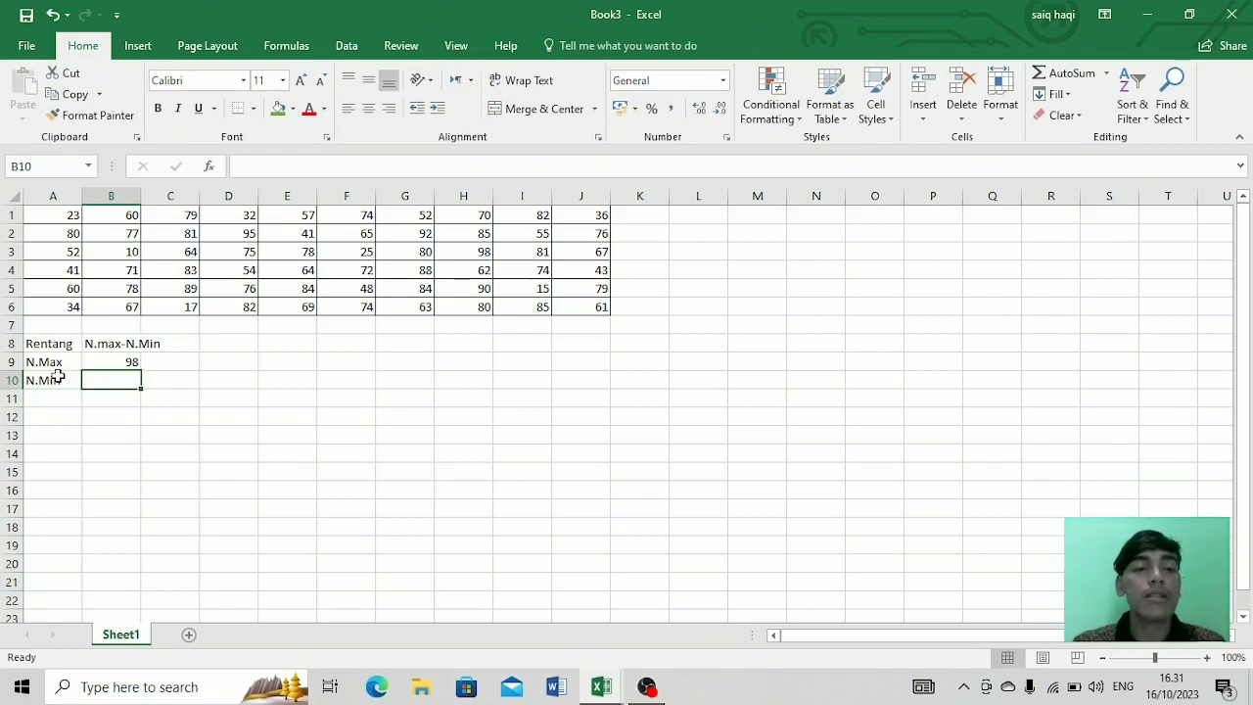
pyautogui.write('=mi')
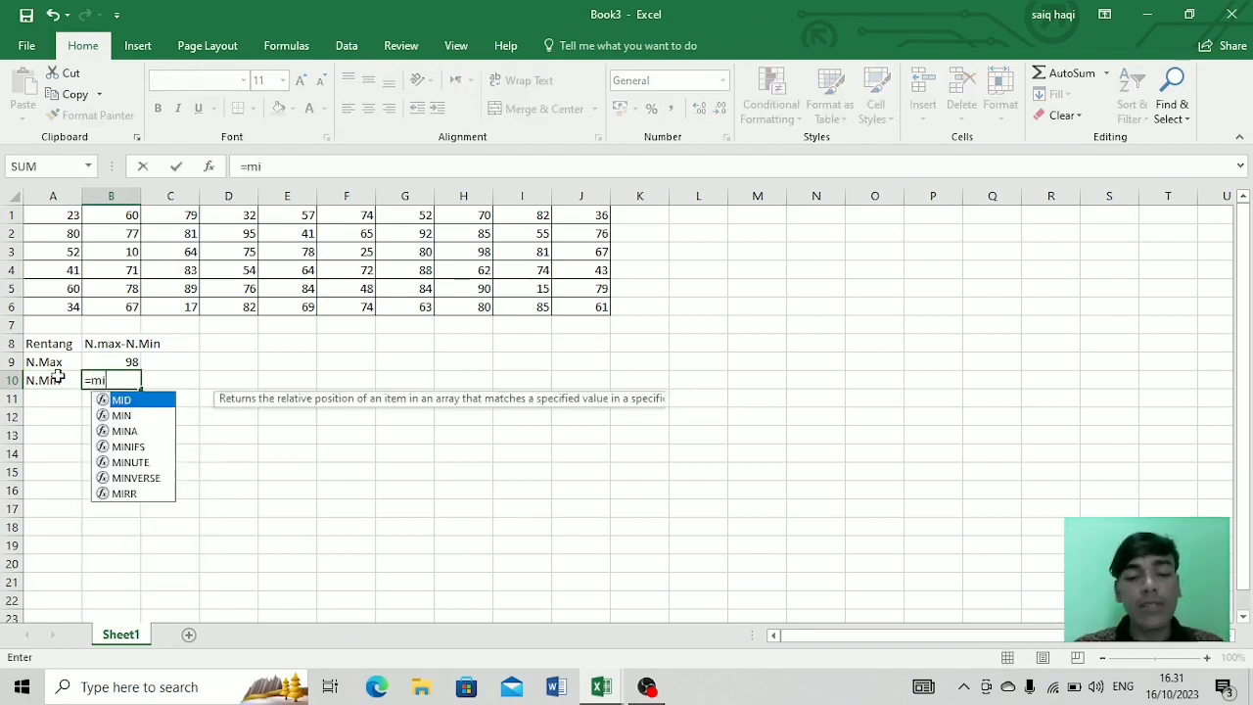
pyautogui.write('n(')
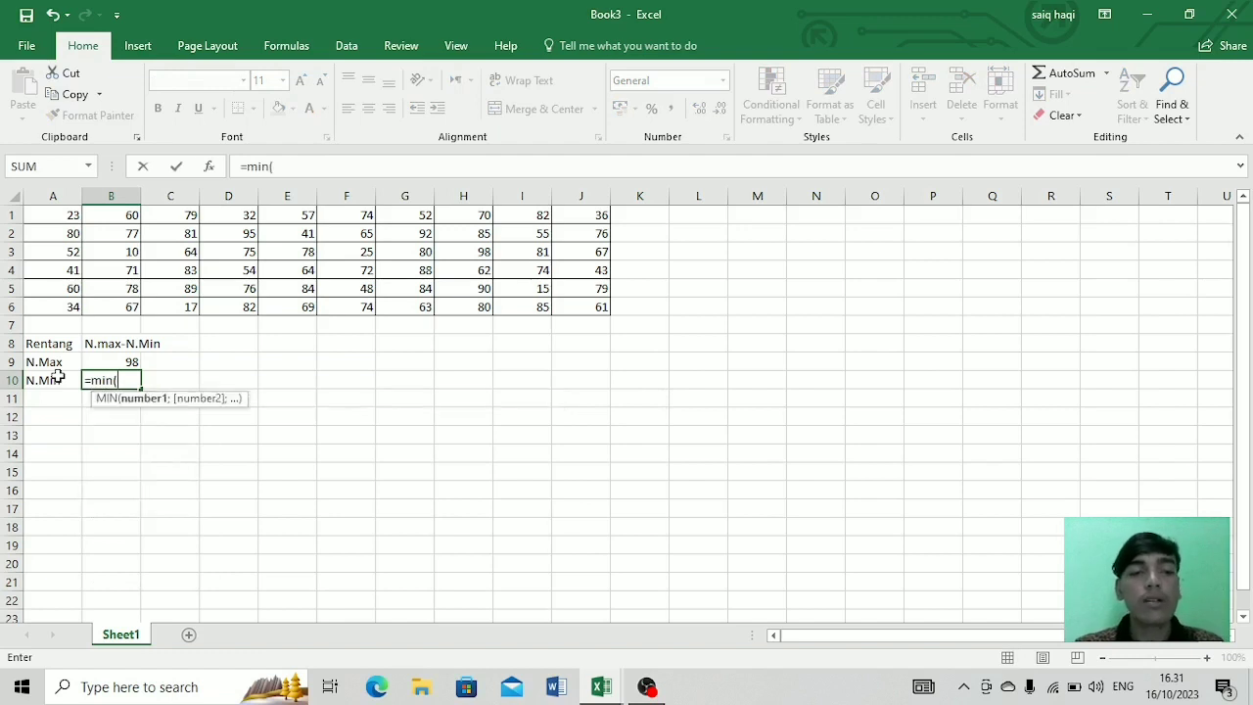
pyautogui.moveTo(56, 215); pyautogui.dragTo(599, 309)
pyautogui.write(')')
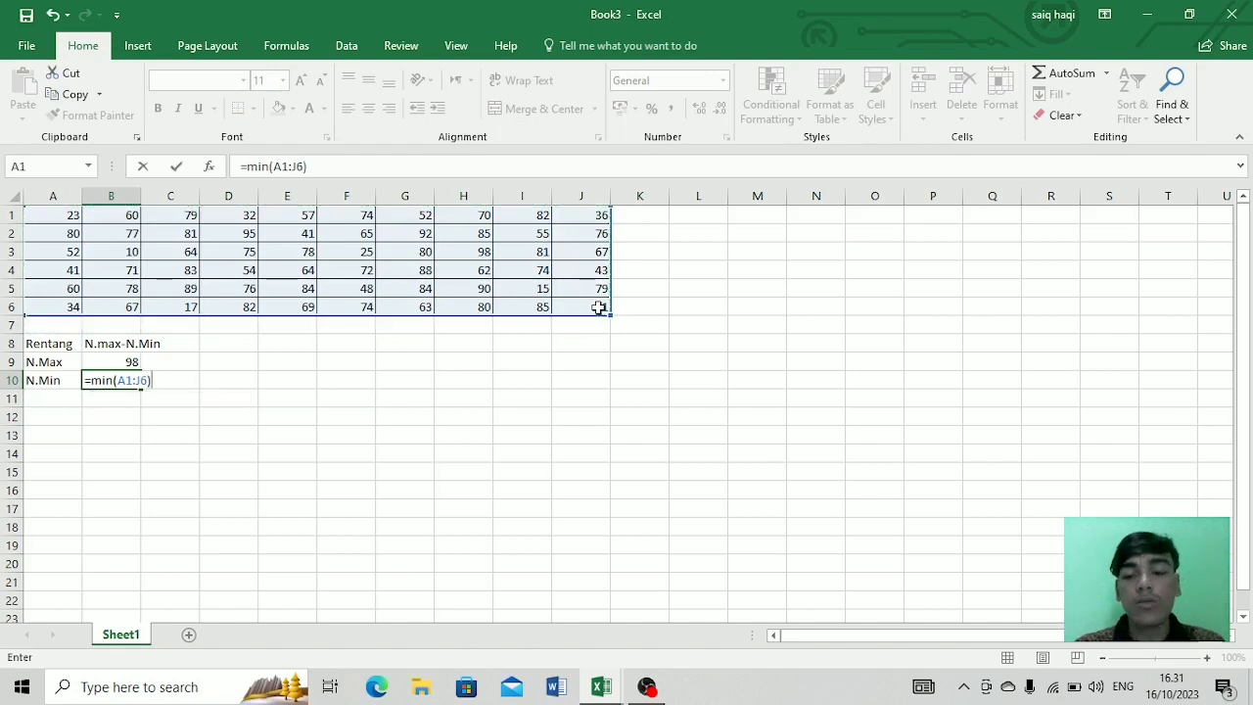
pyautogui.press('Return')
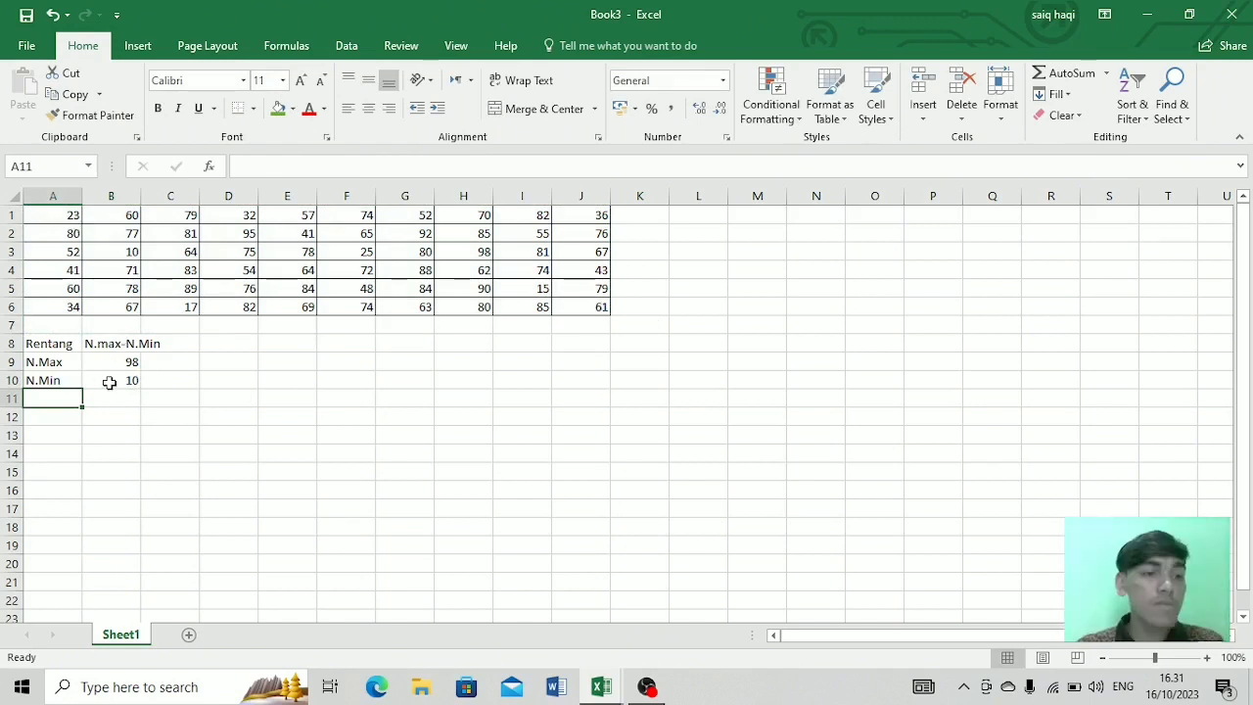
# Step: Label cell A12 "B" and enter the text "1+3,3.log(n)" in cell B12
pyautogui.click(55, 416)
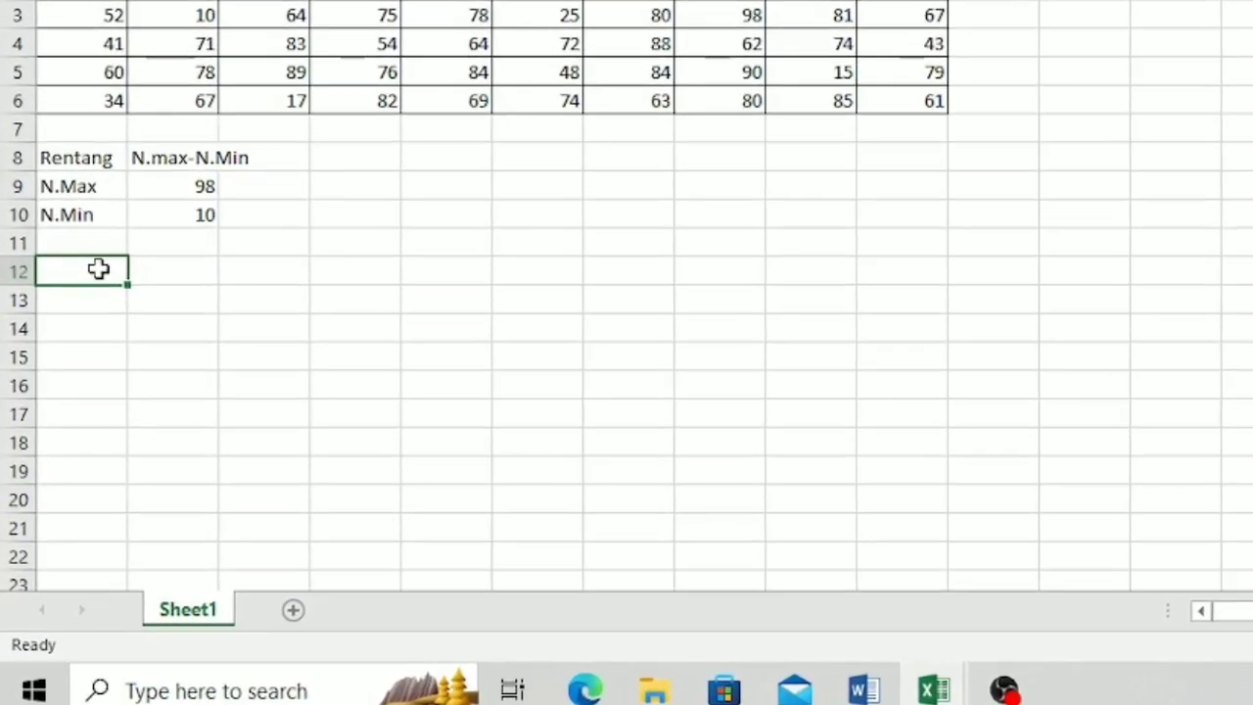
pyautogui.write('B')
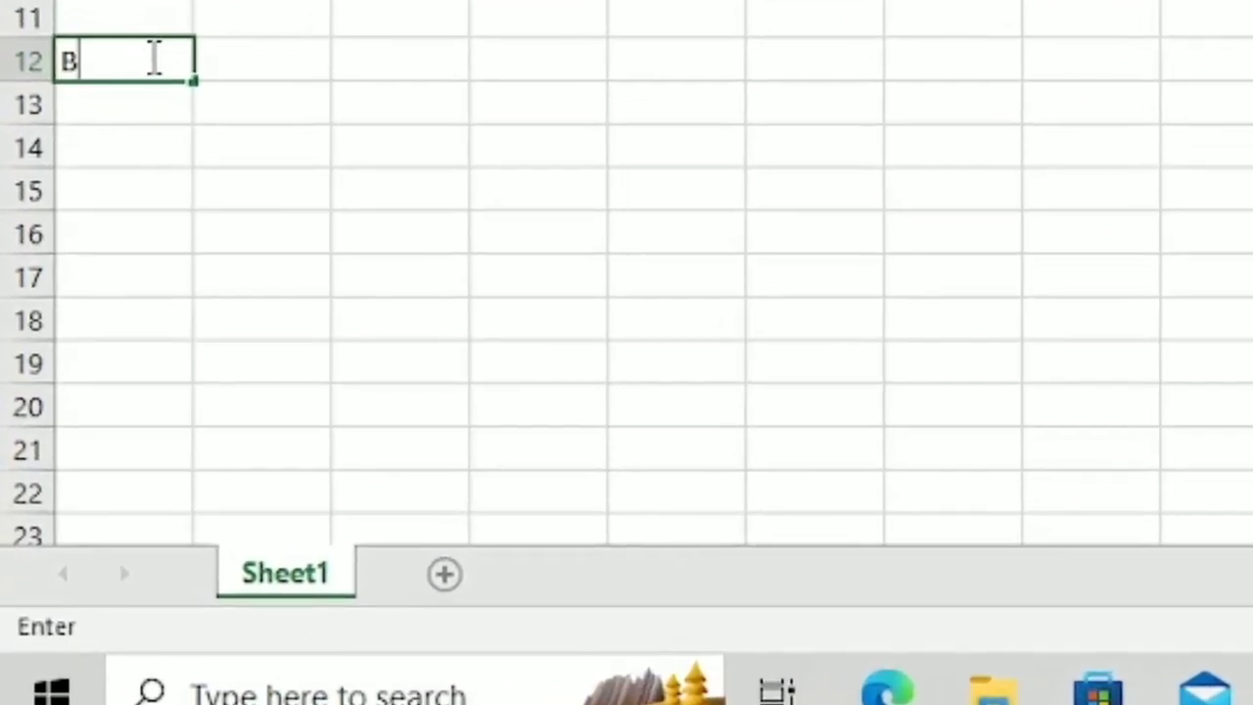
pyautogui.press('Tab')
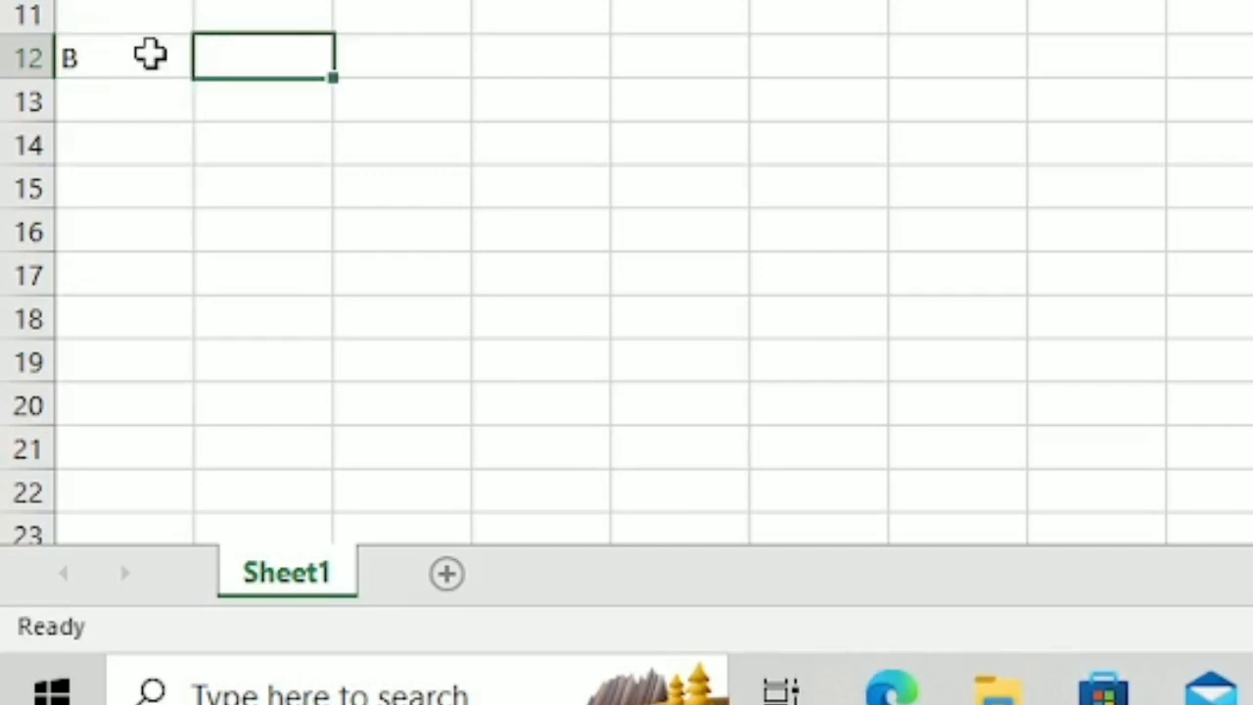
pyautogui.write('1+')
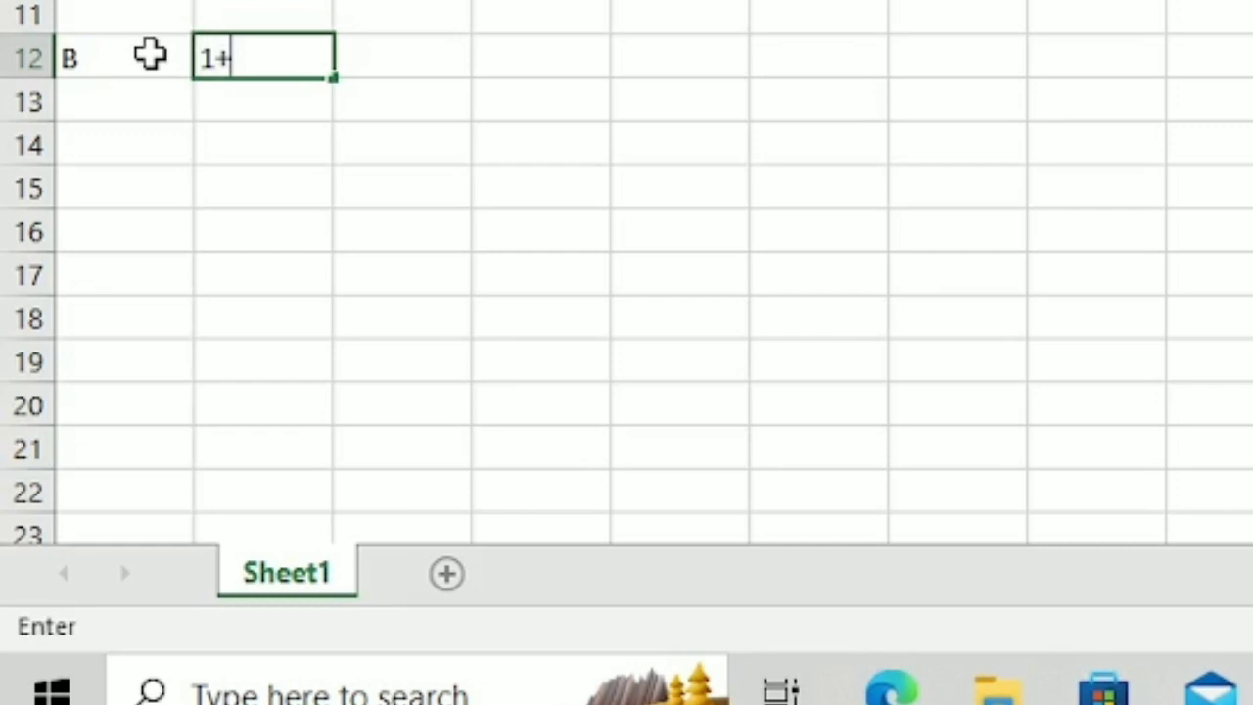
pyautogui.write('3,3')
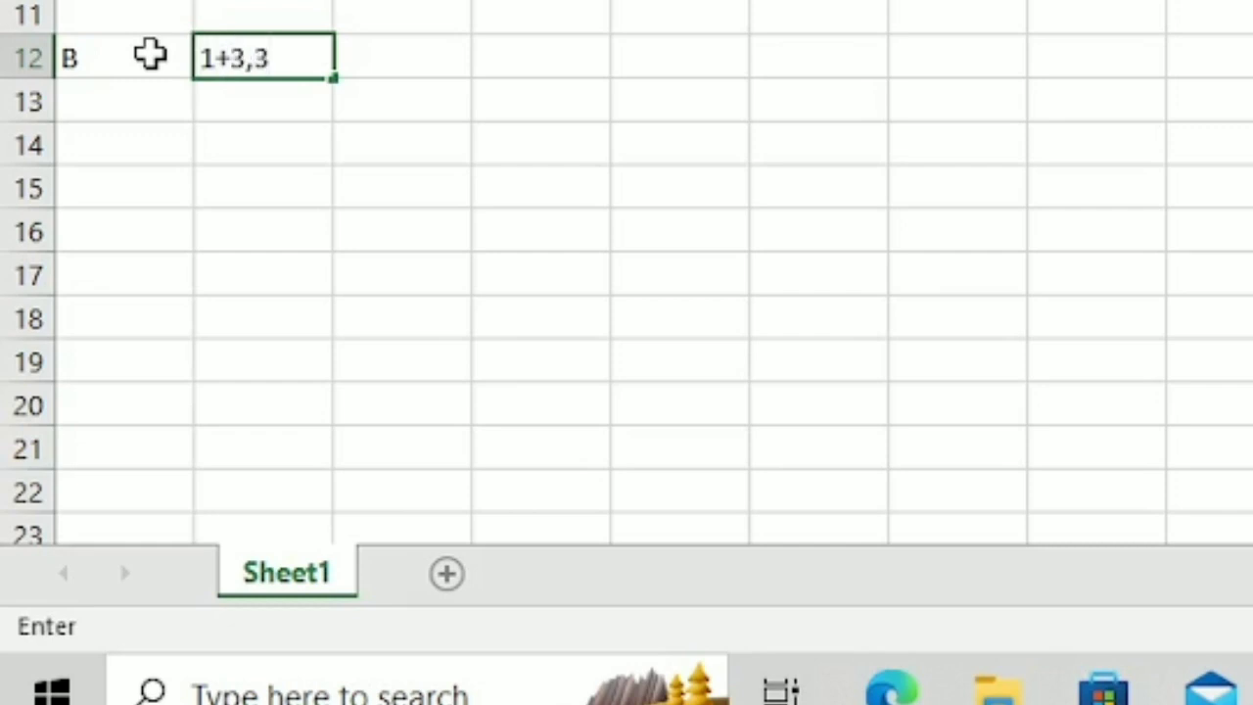
pyautogui.write('.log')
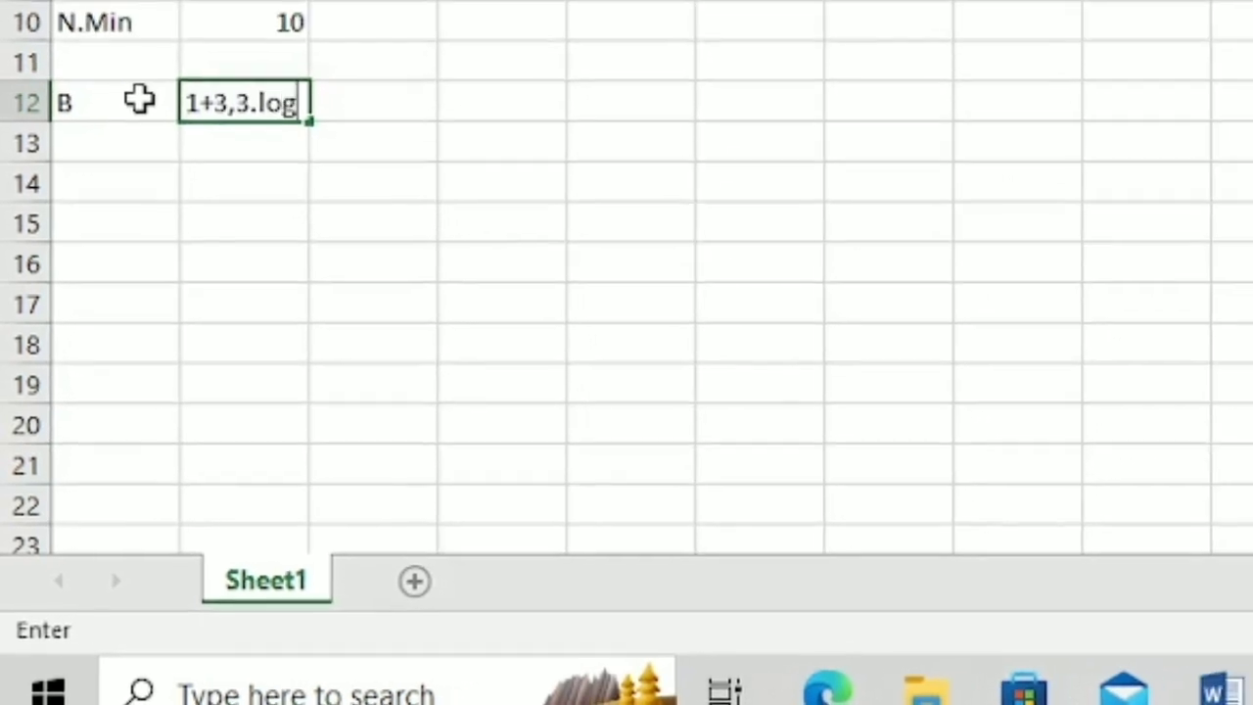
pyautogui.write('(n)')
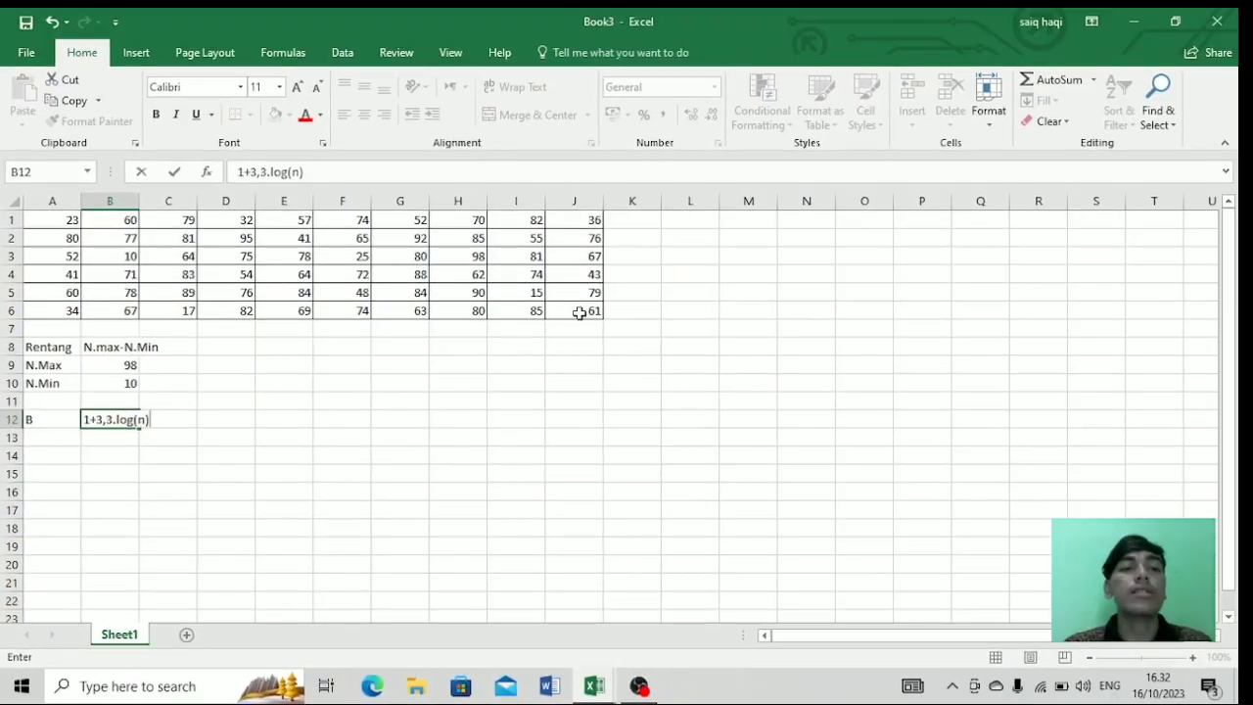
pyautogui.press('Return')
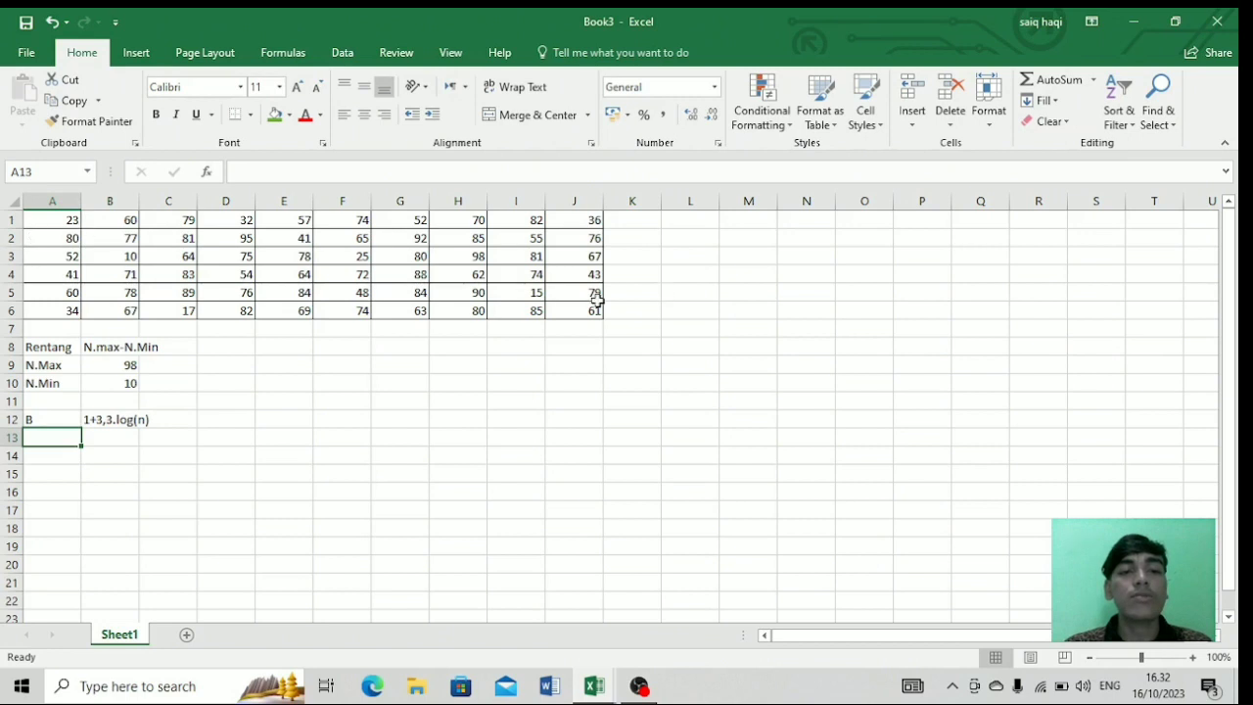
# Step: Check the number of values in A1:J6, label A13 "log(60)" and calculate =log(60) in B13
pyautogui.click(69, 222)
pyautogui.moveTo(69, 221); pyautogui.dragTo(579, 308)
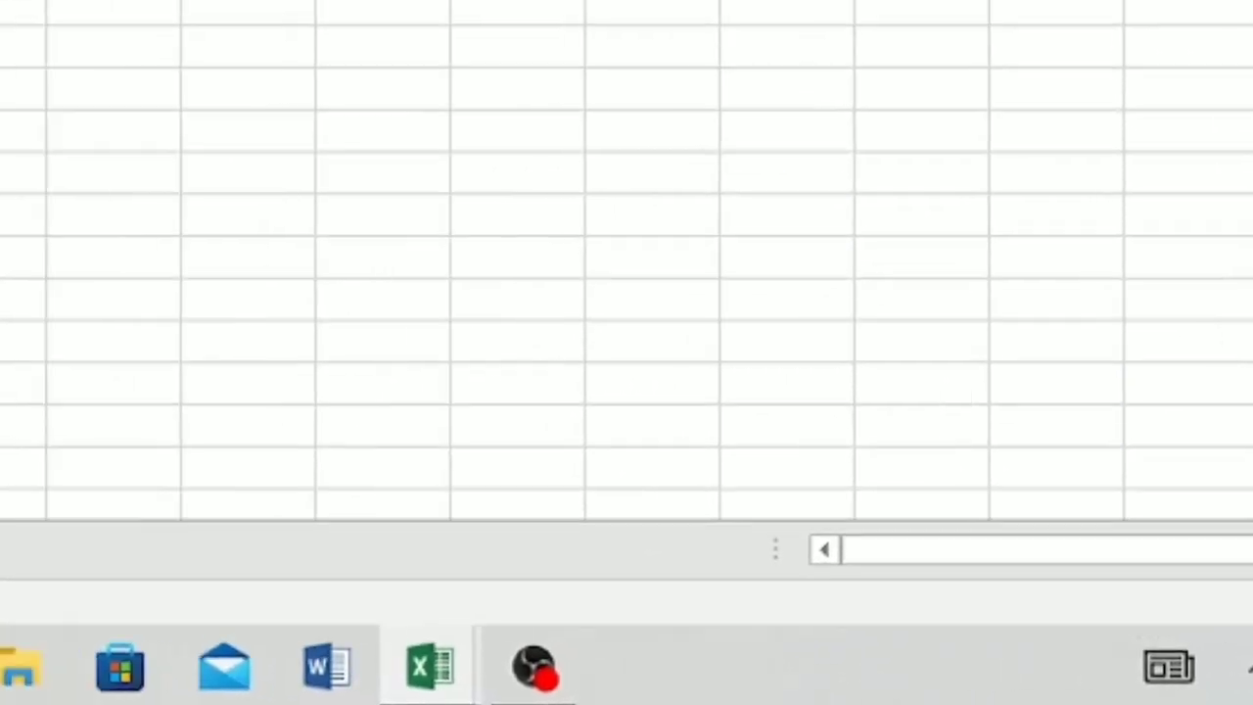
pyautogui.click(71, 266)
pyautogui.write('log')
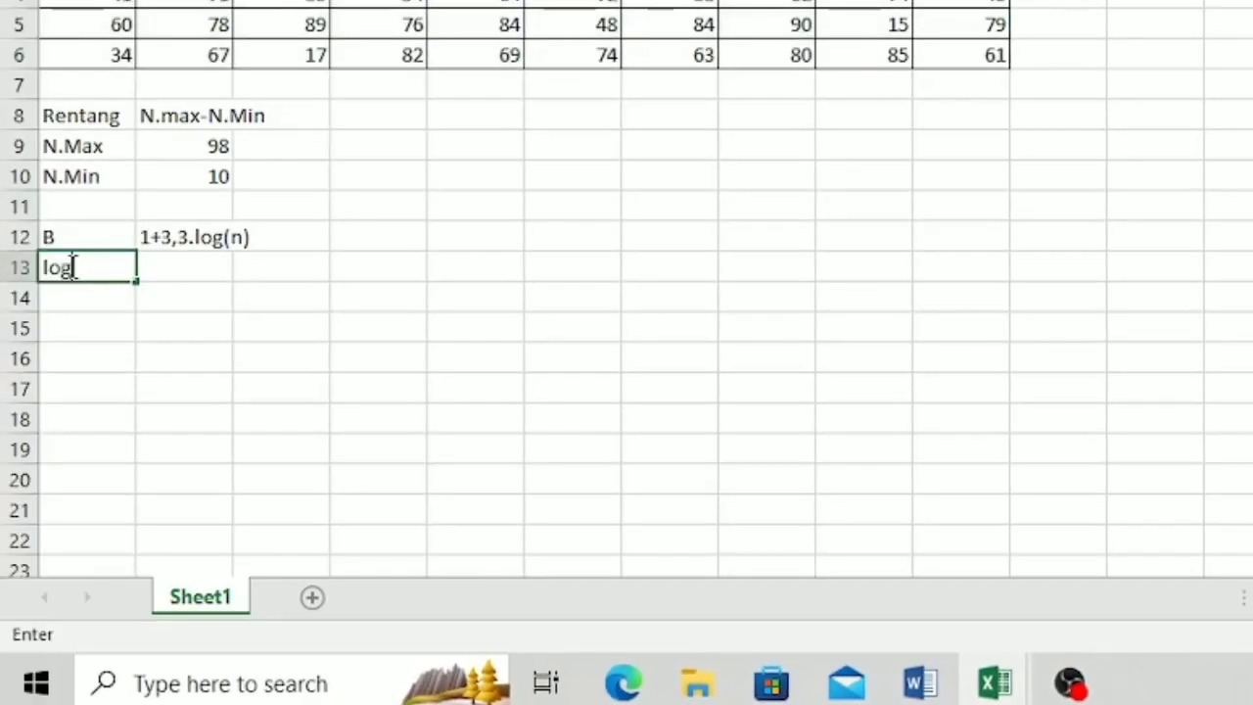
pyautogui.write(' 60)')
pyautogui.click(216, 270)
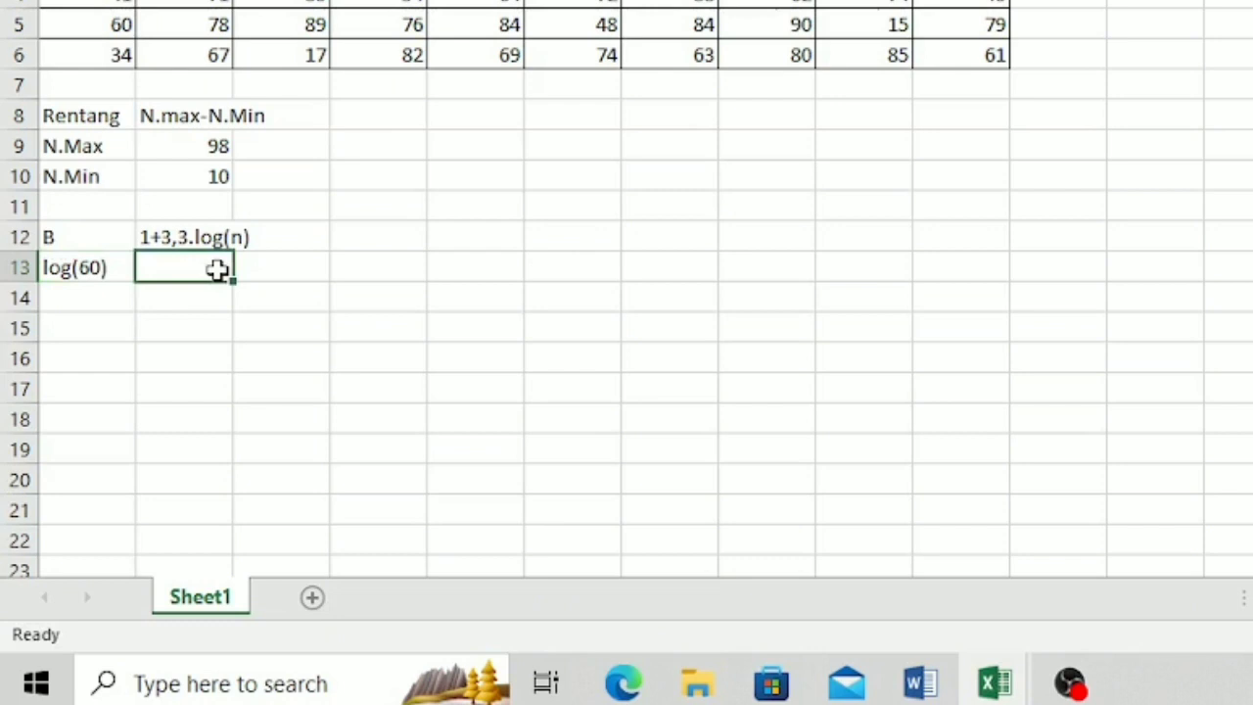
pyautogui.write('=log')
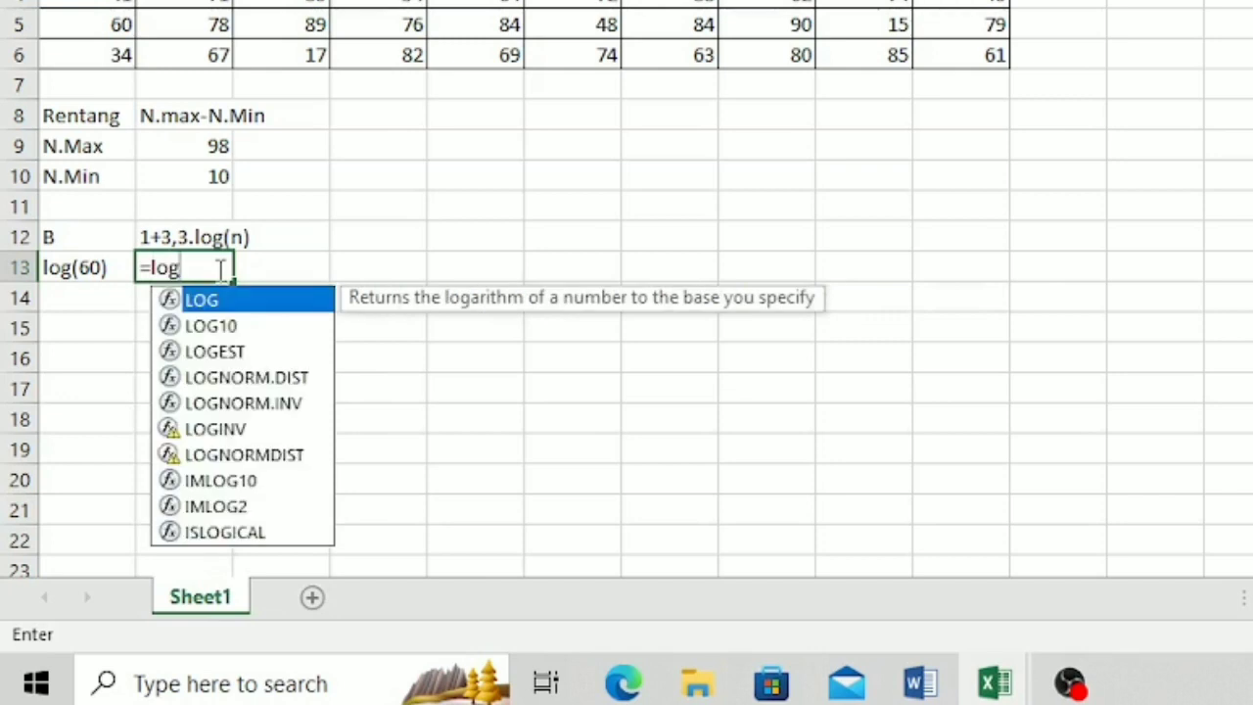
pyautogui.write('(60)')
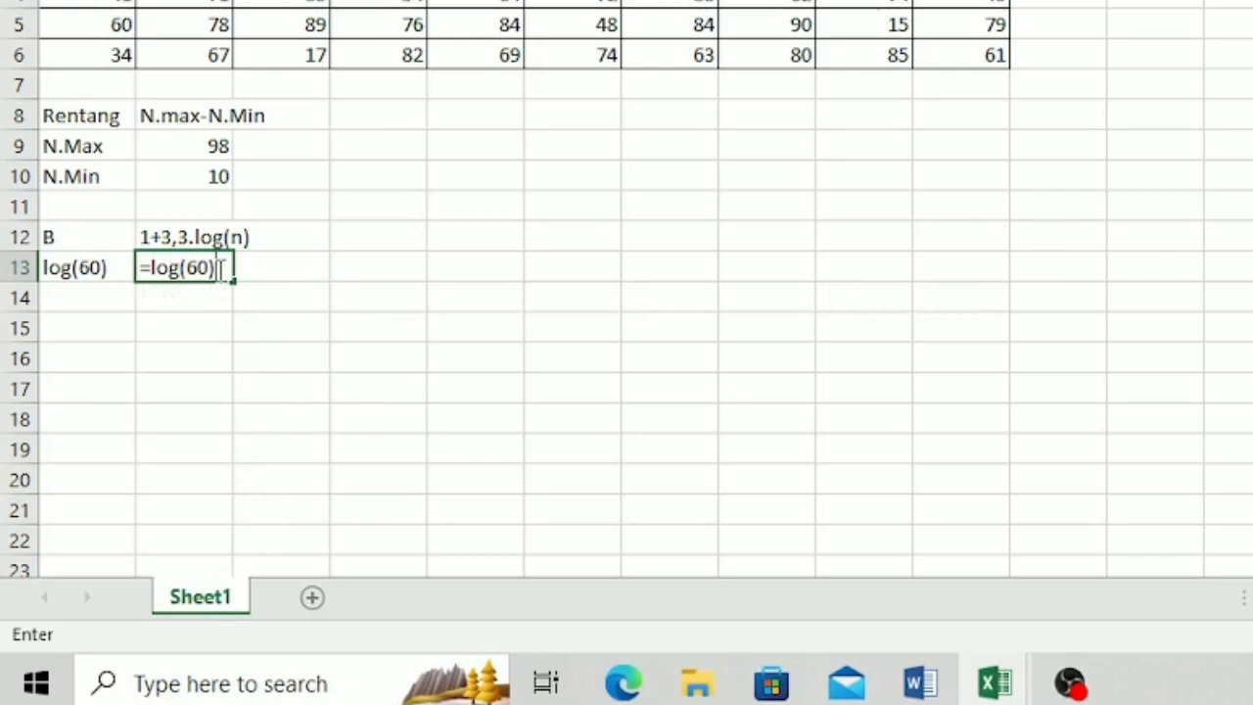
pyautogui.press('Return')
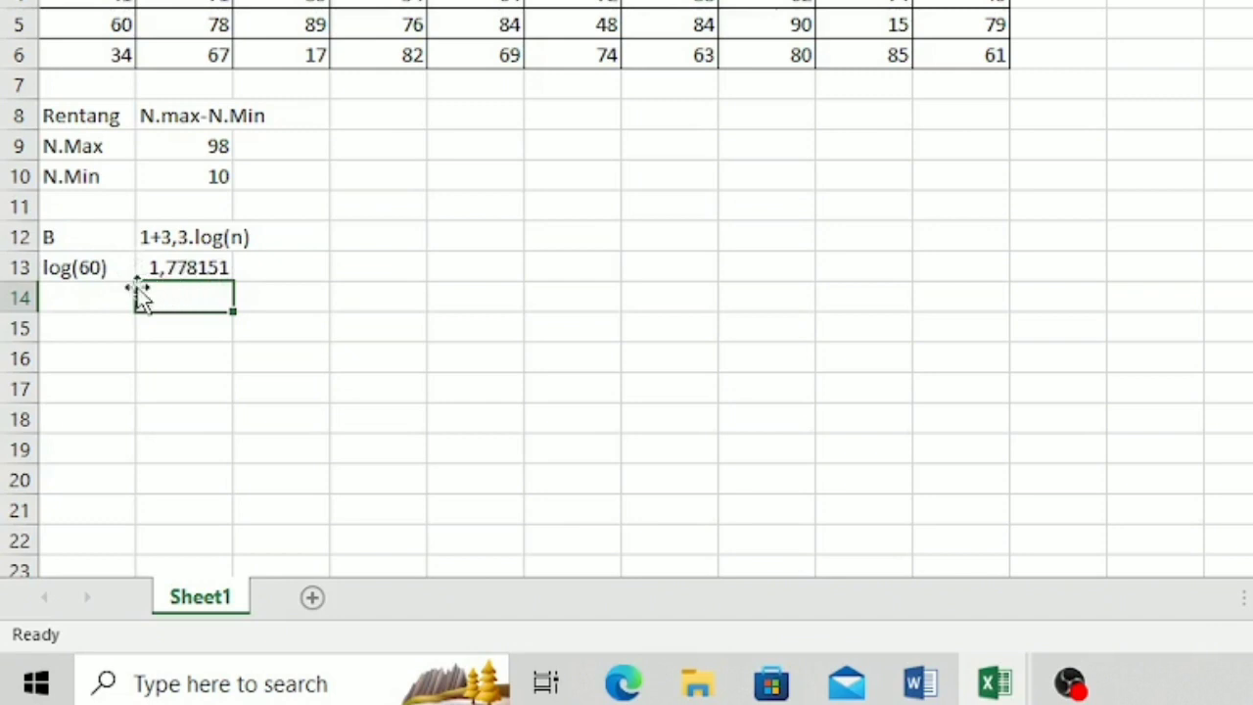
# Step: Label cell A14 "3,3" and calculate =3,3*B13 in cell B14
pyautogui.click(95, 301)
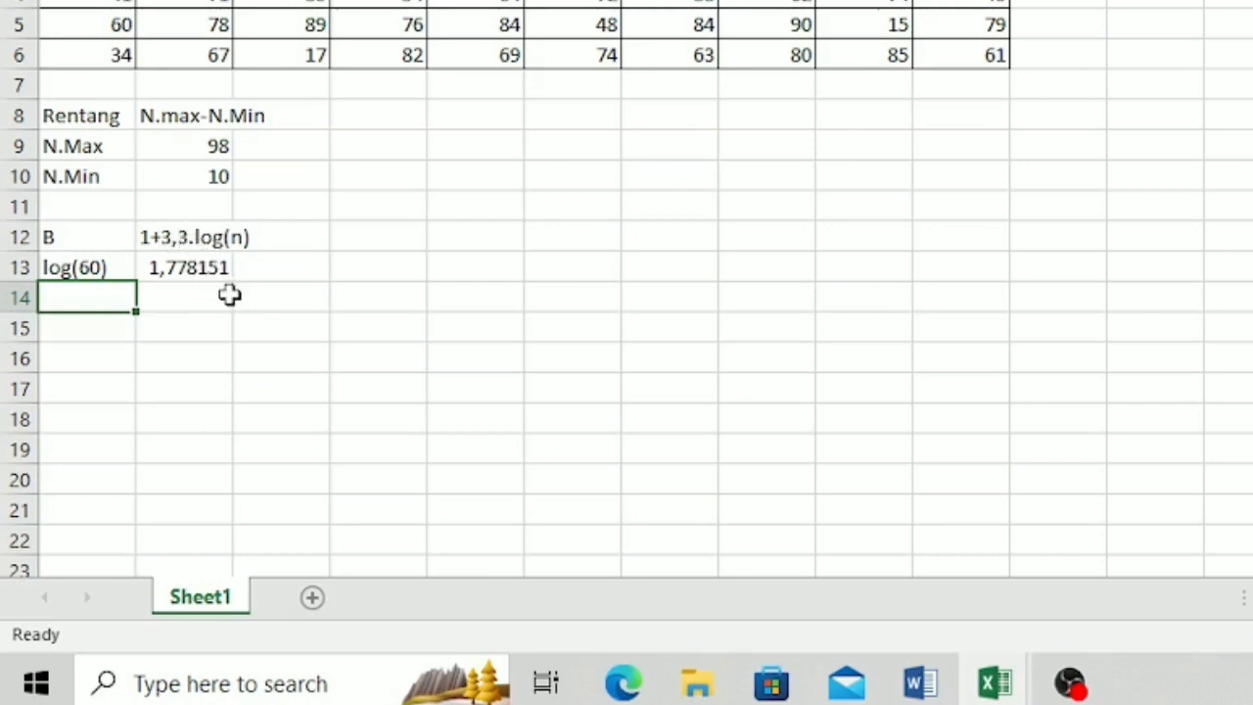
pyautogui.write('3,3')
pyautogui.click(229, 295)
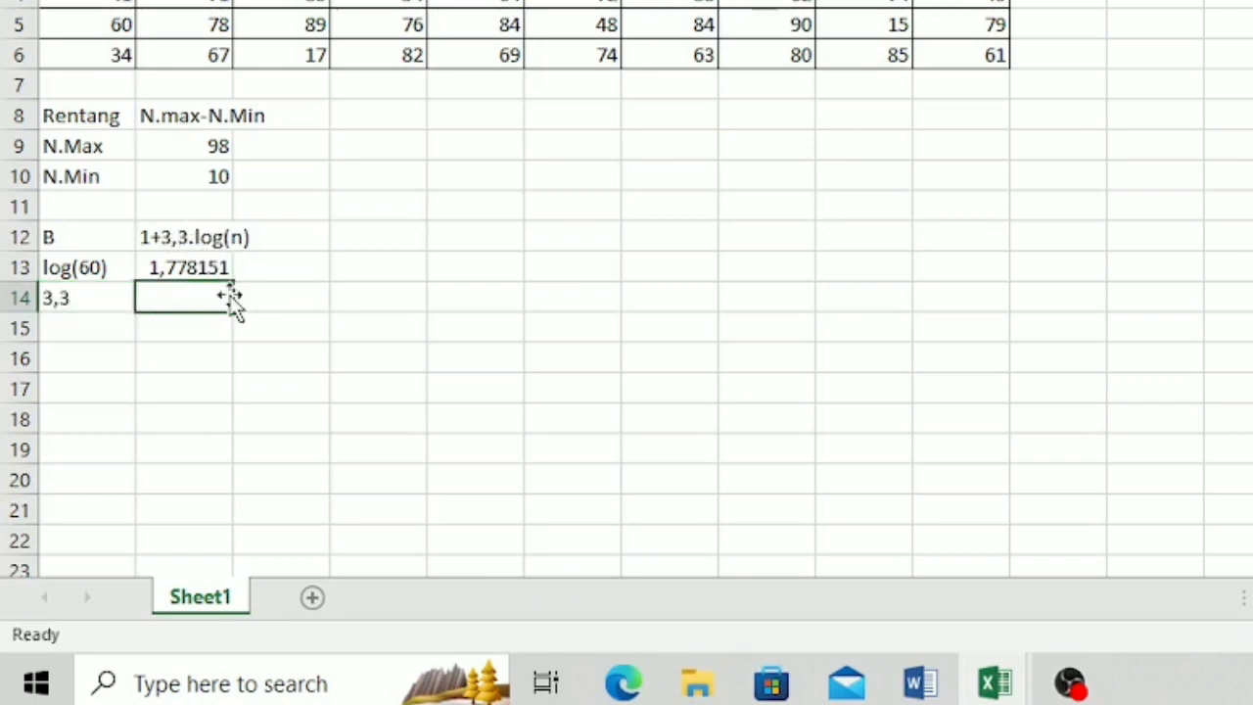
pyautogui.click(182, 266)
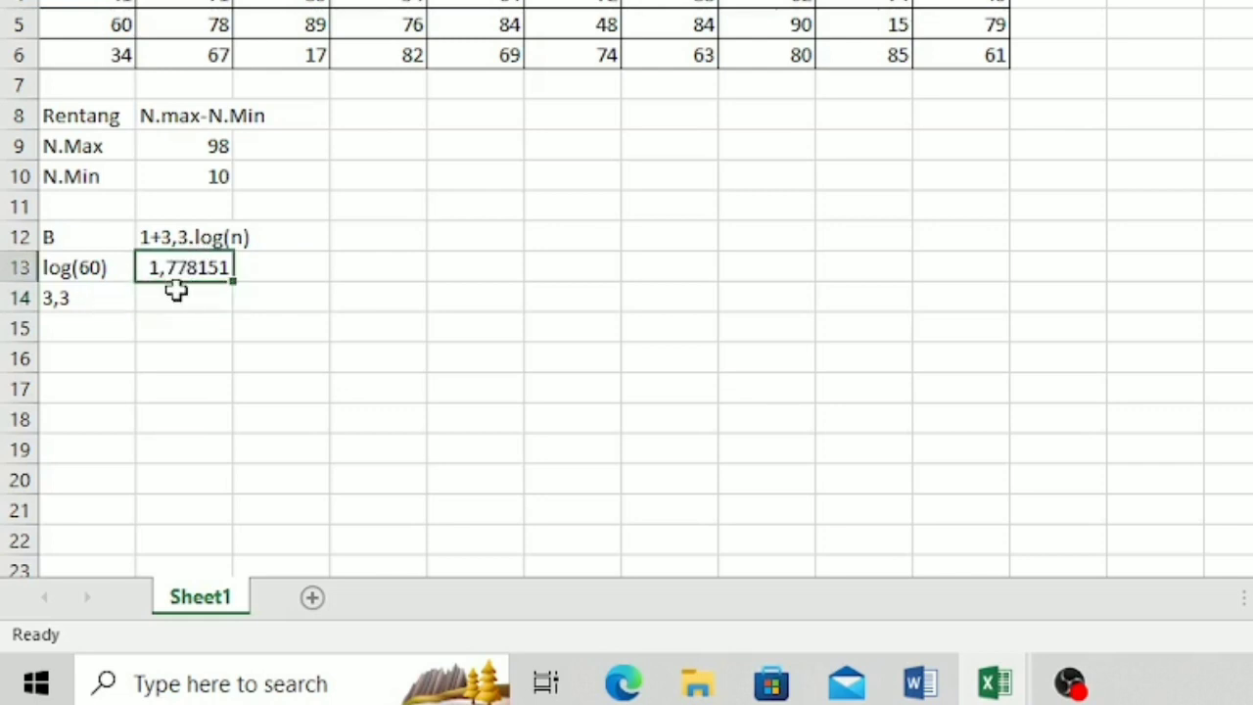
pyautogui.click(177, 290)
pyautogui.write('=')
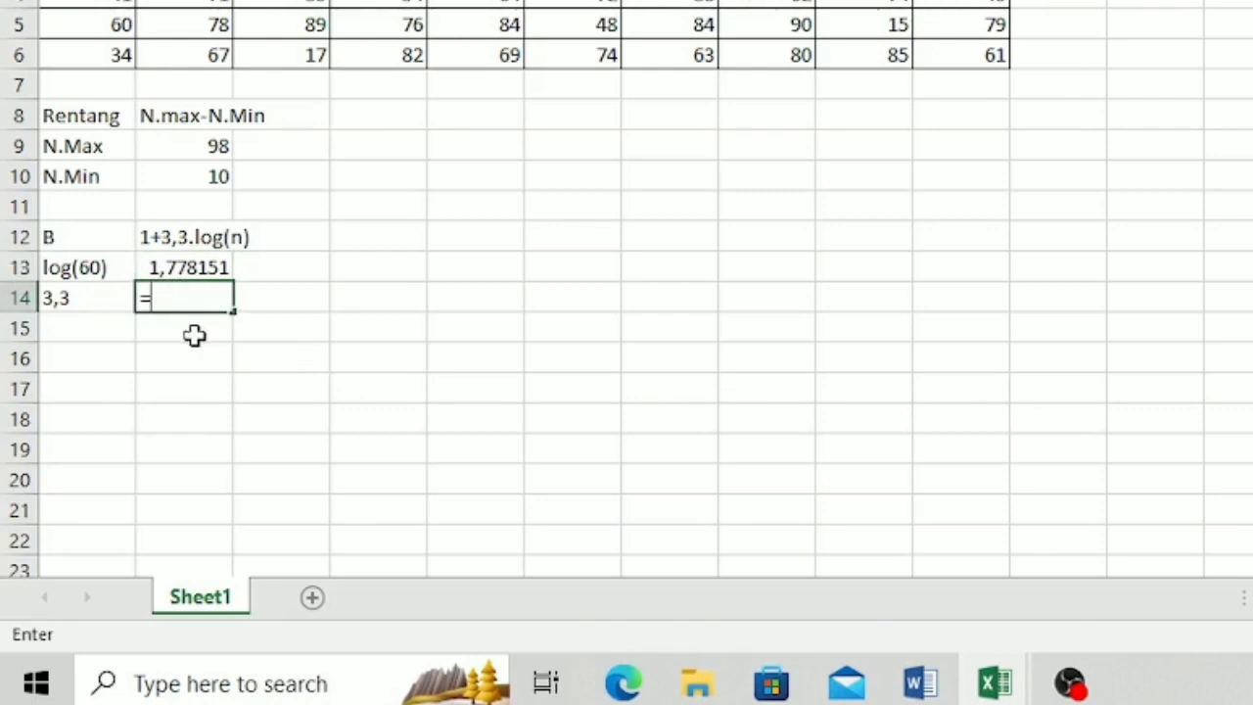
pyautogui.write('3,3')
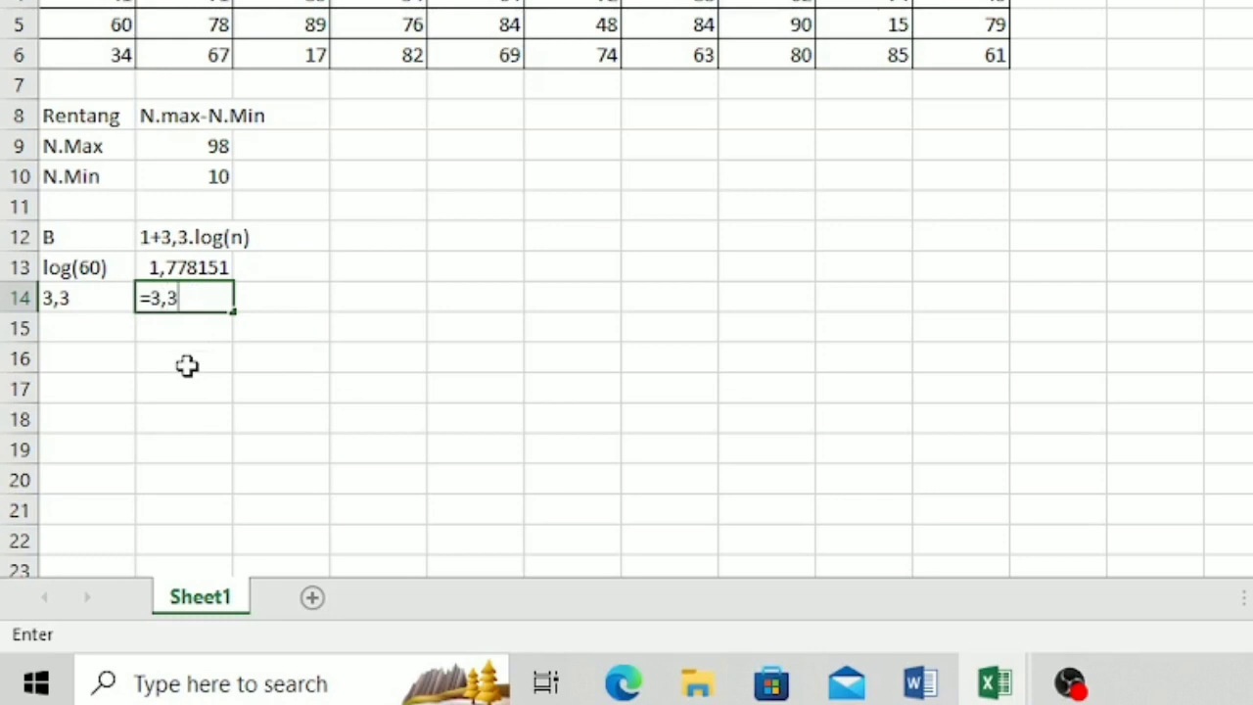
pyautogui.write('*')
pyautogui.click(185, 268)
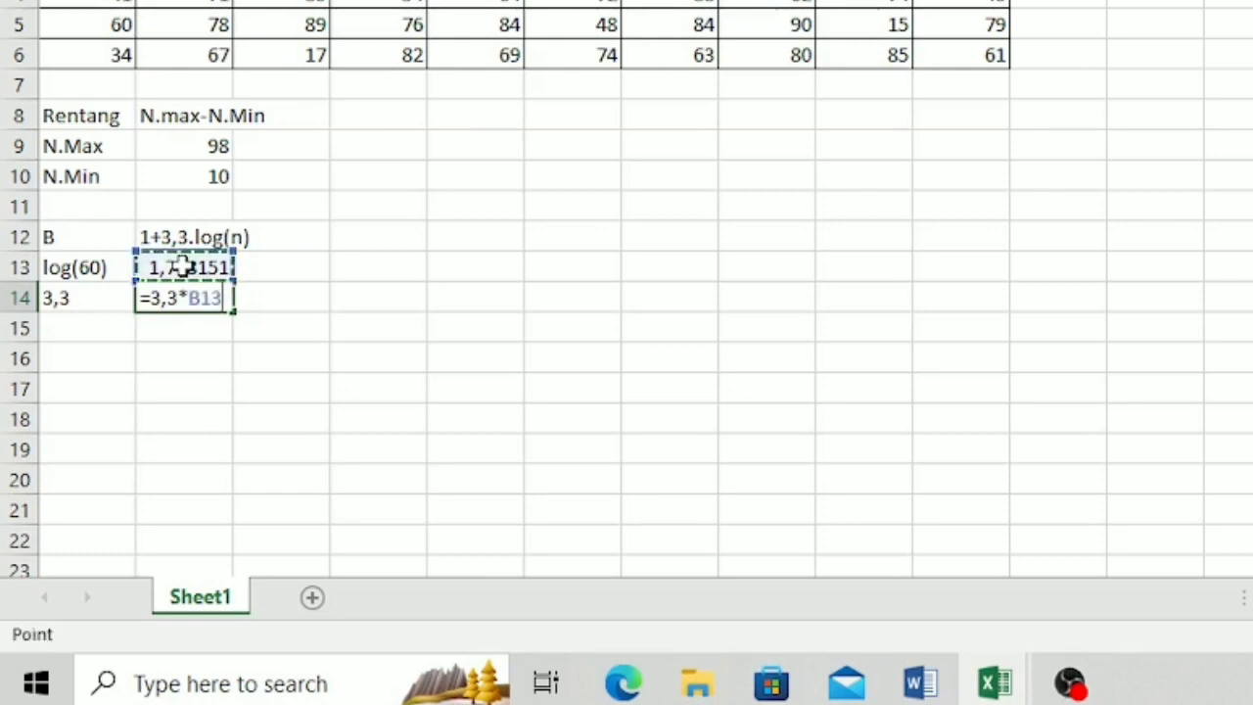
pyautogui.press('Return')
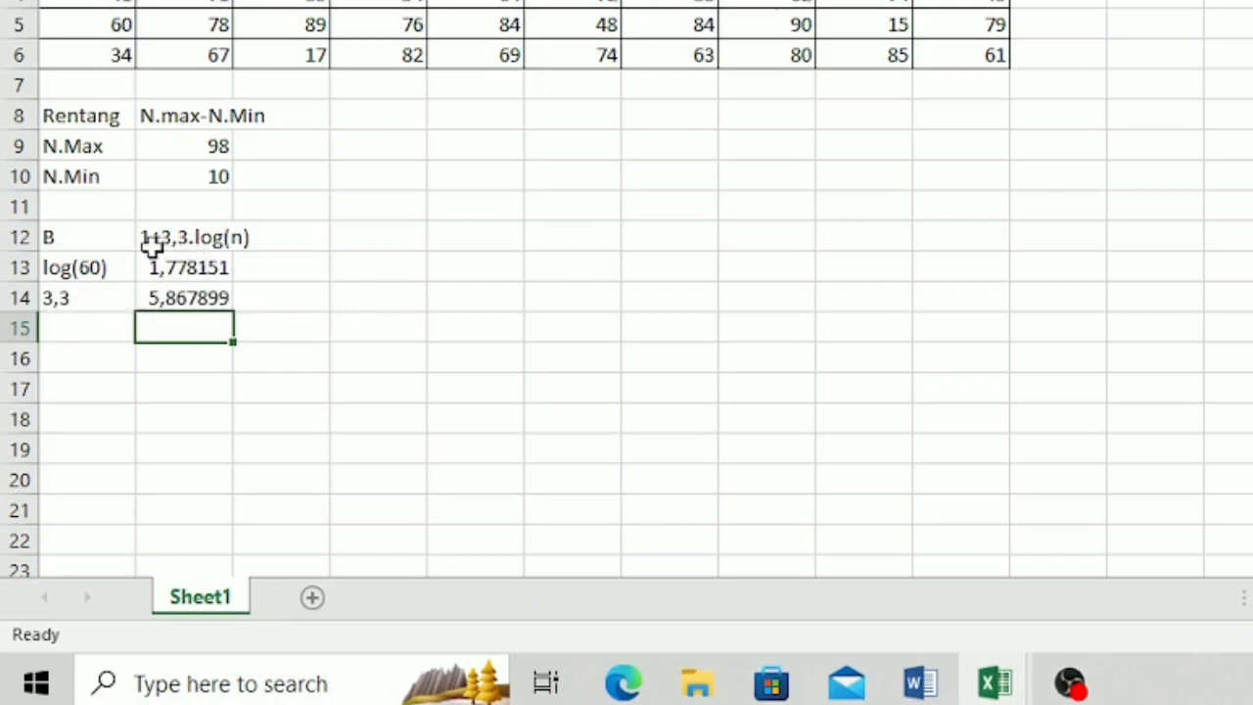
# Step: Label cell A15 "1" and calculate =1+B14 in cell B15
pyautogui.click(82, 328)
pyautogui.write('1')
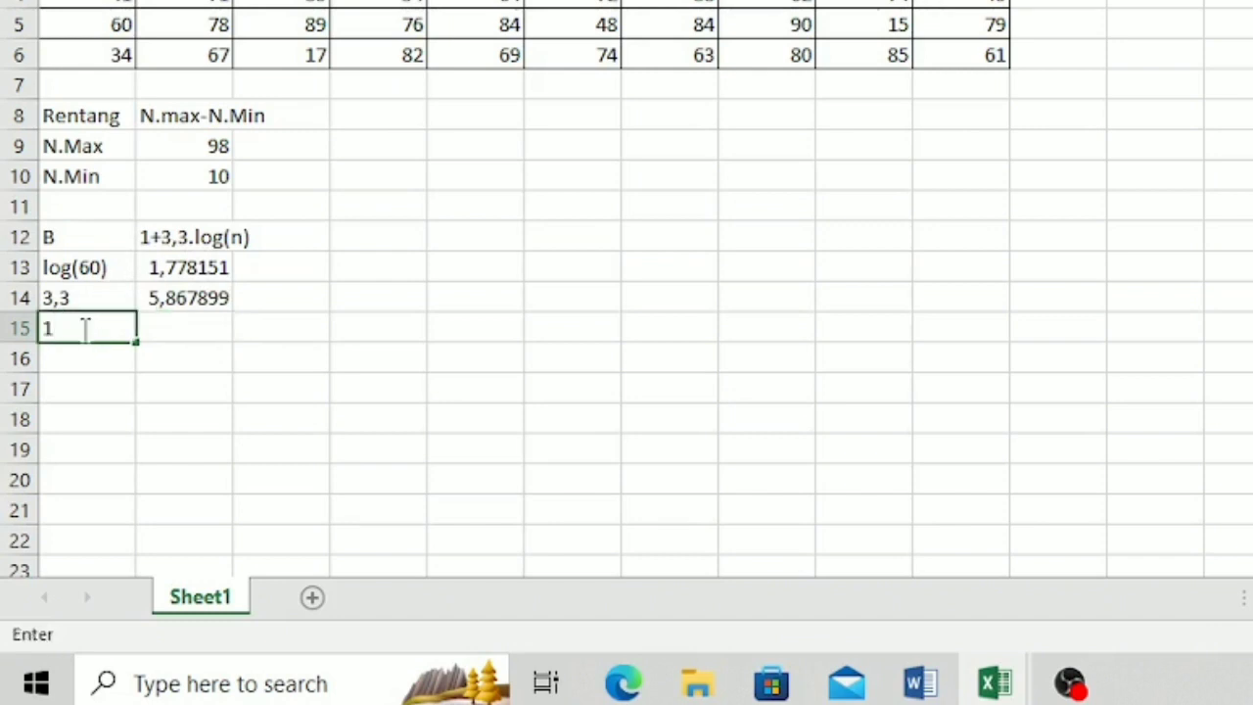
pyautogui.click(168, 328)
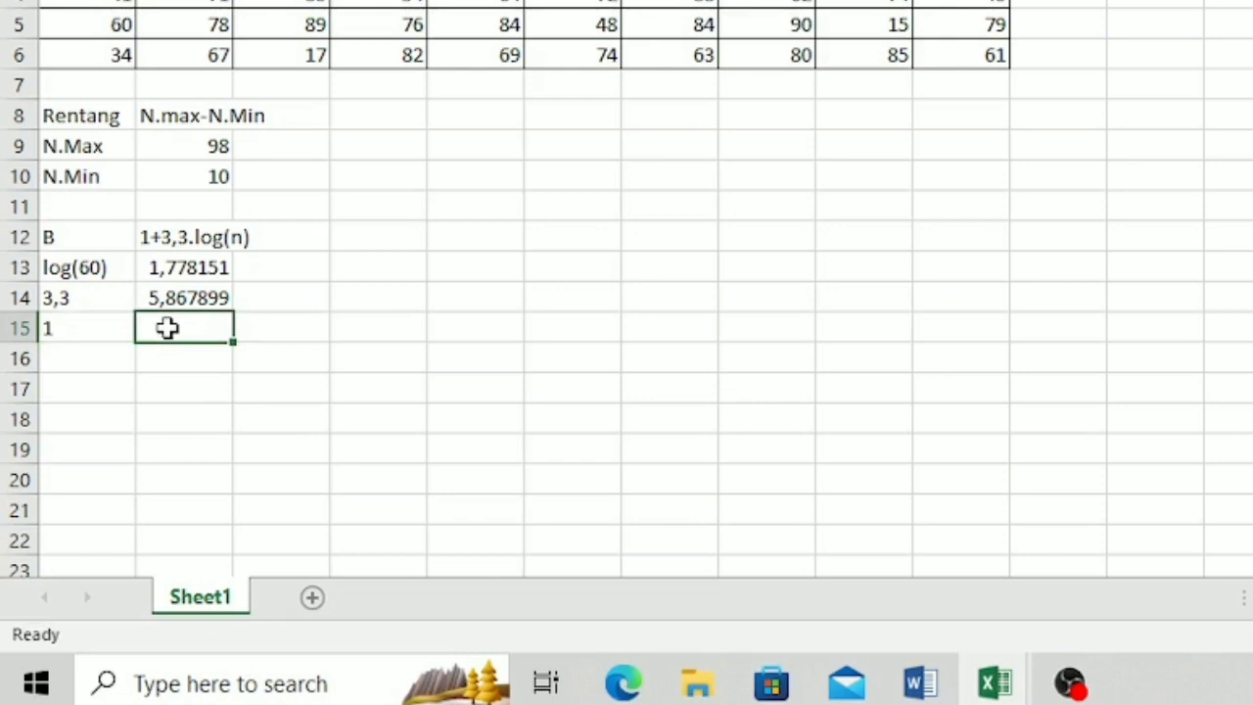
pyautogui.write('=1+')
pyautogui.click(187, 296)
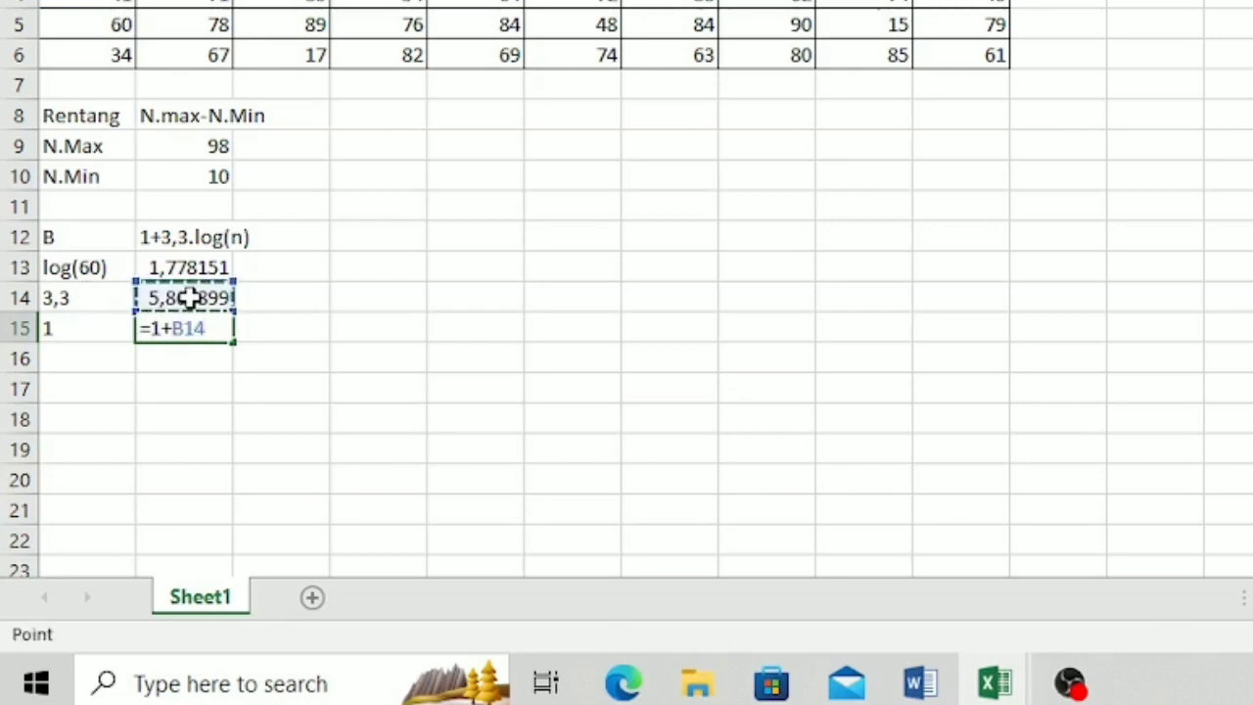
pyautogui.press('Return')
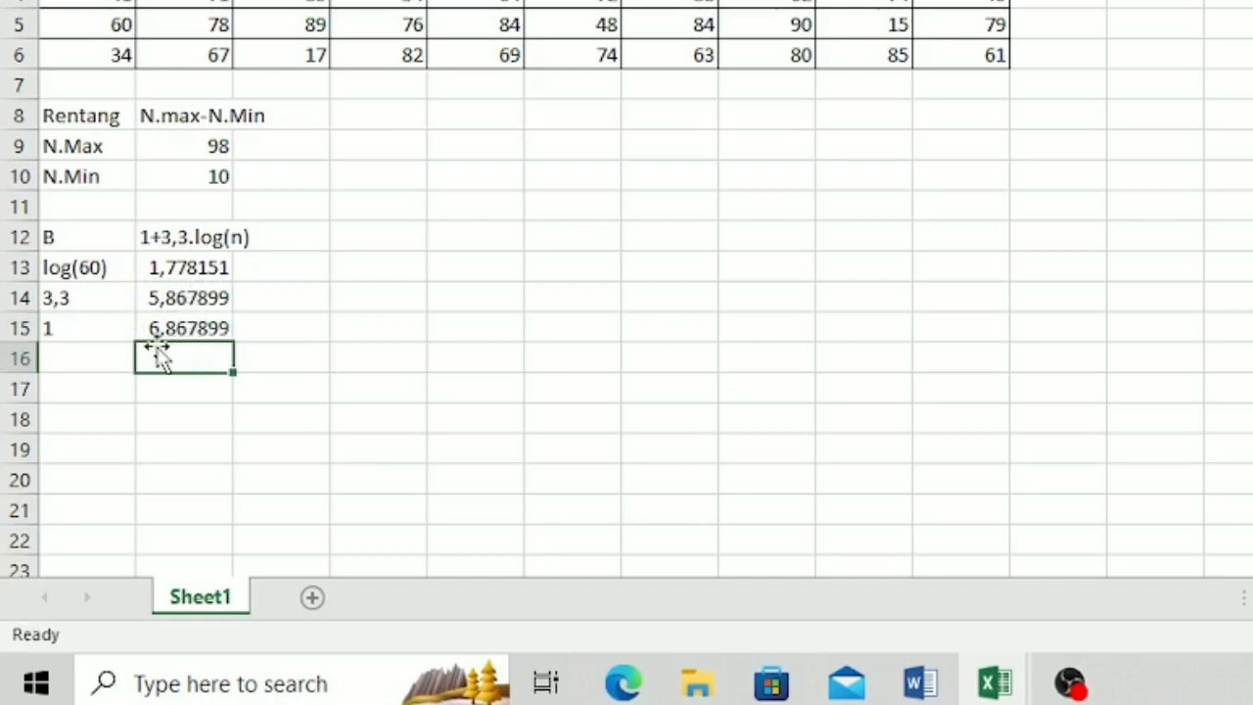
# Step: Label cell A16 "Bulatkan" and enter the rounded value 7 in cell B16
pyautogui.click(81, 353)
pyautogui.write('Bu')
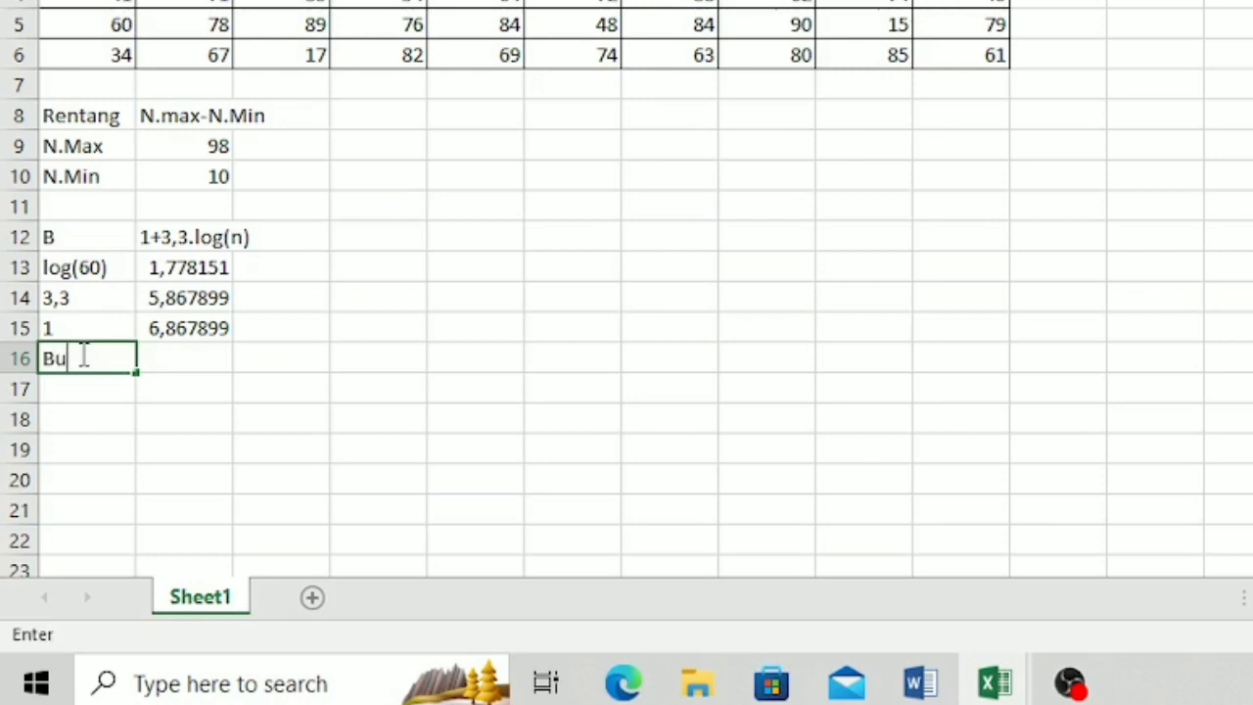
pyautogui.write('latatkan')
pyautogui.click(161, 360)
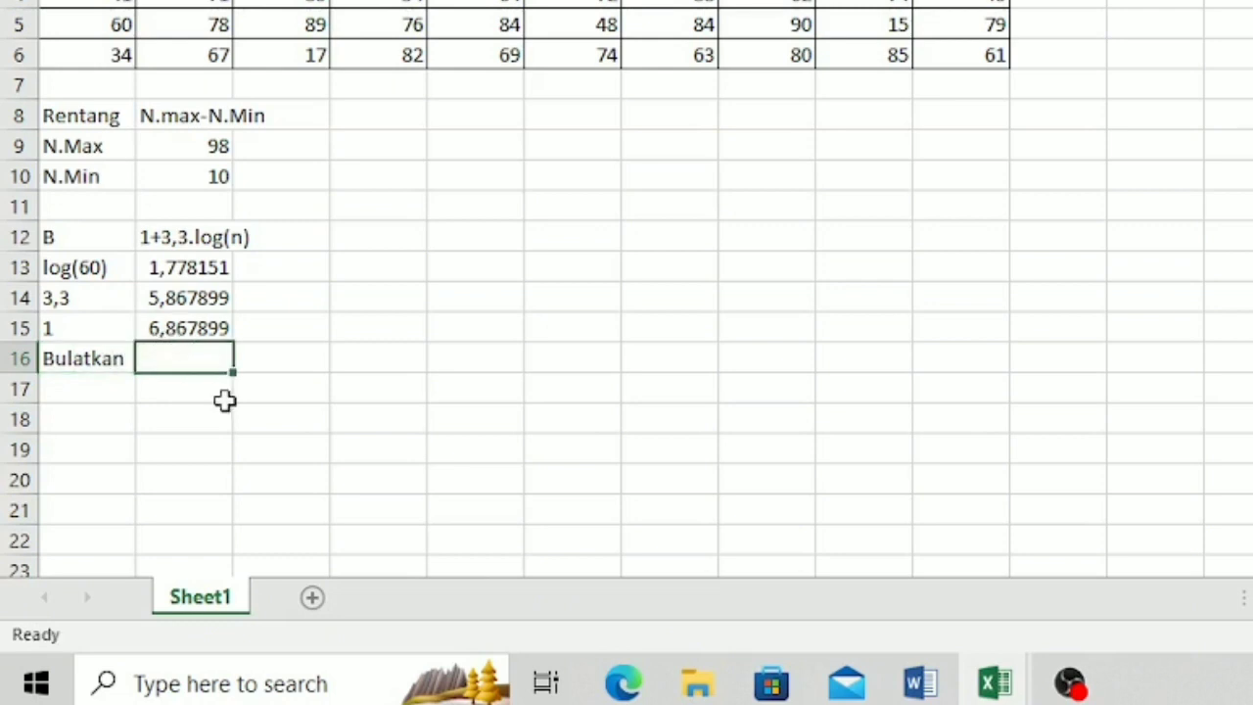
pyautogui.write('7')
# Step: Label cell A18 "P" and enter the text "R/B" in cell B18
pyautogui.click(87, 413)
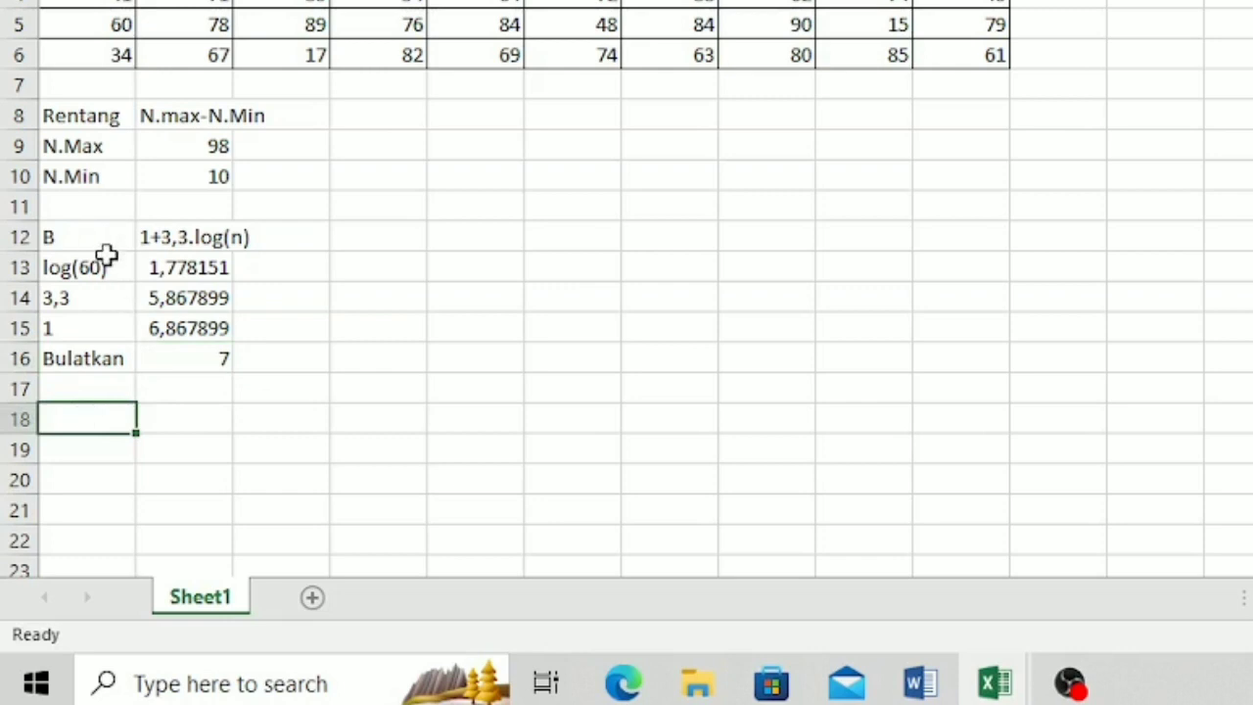
pyautogui.write('P')
pyautogui.click(200, 415)
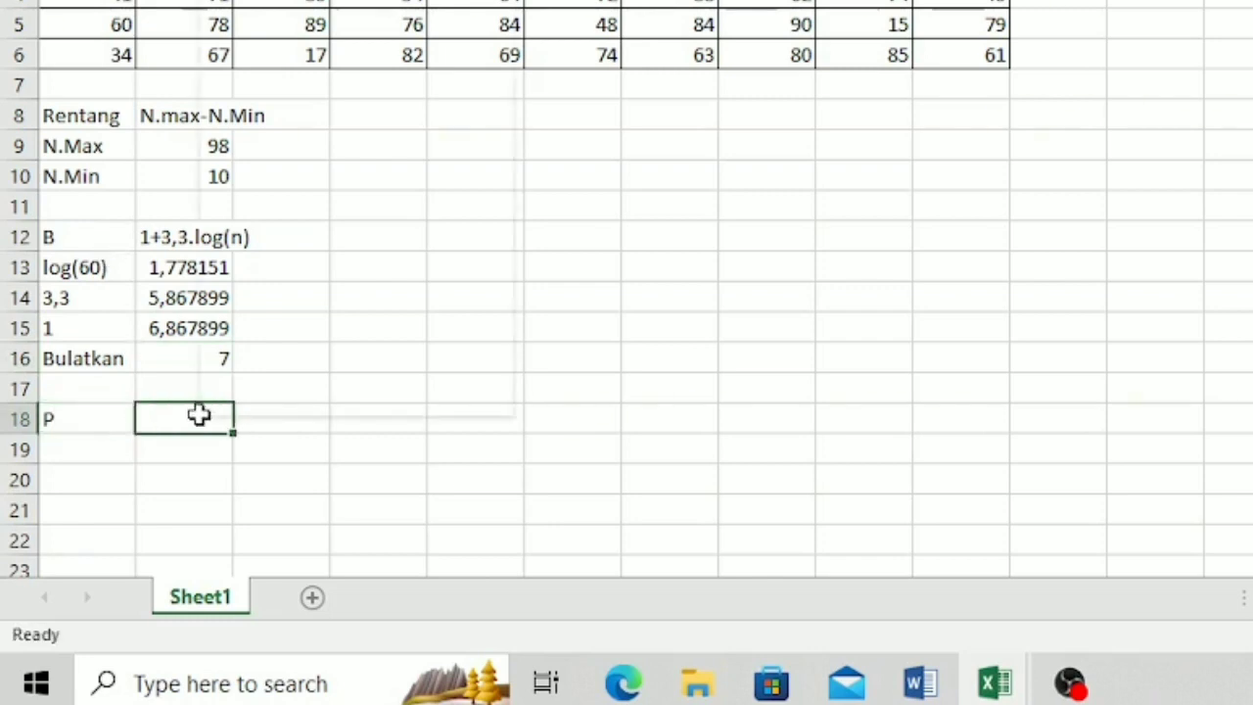
pyautogui.rightClick(200, 415)
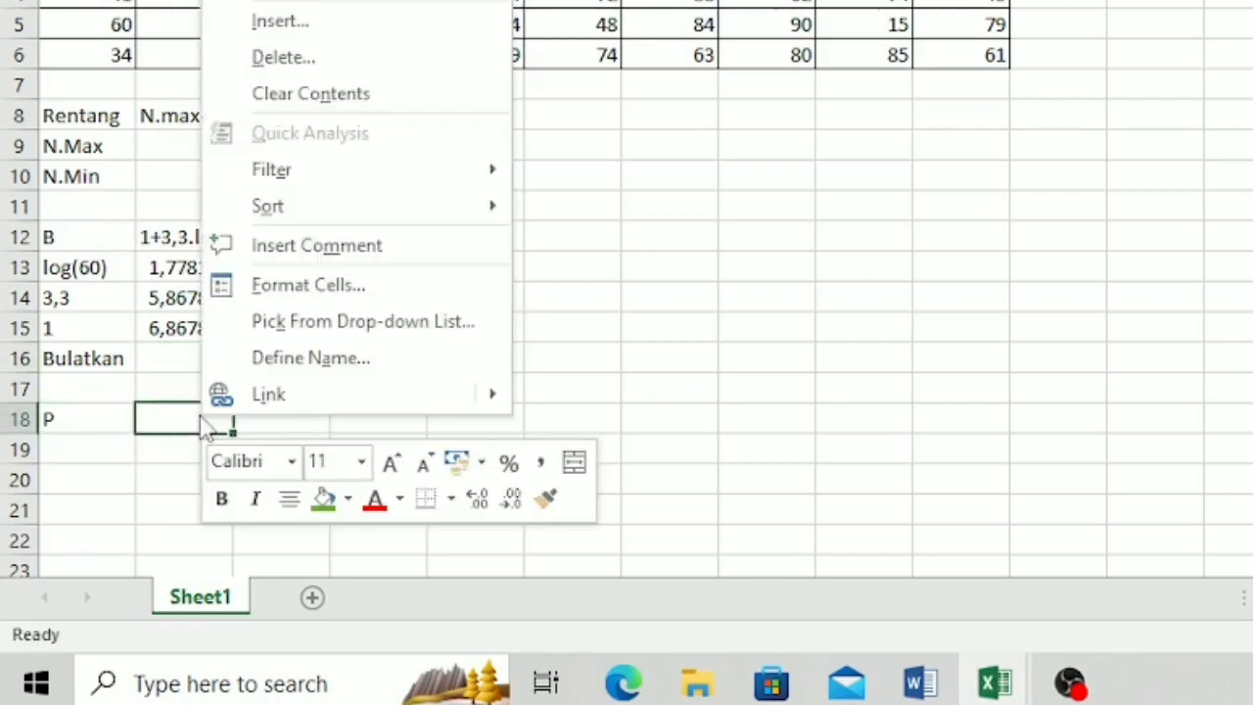
pyautogui.click(166, 423)
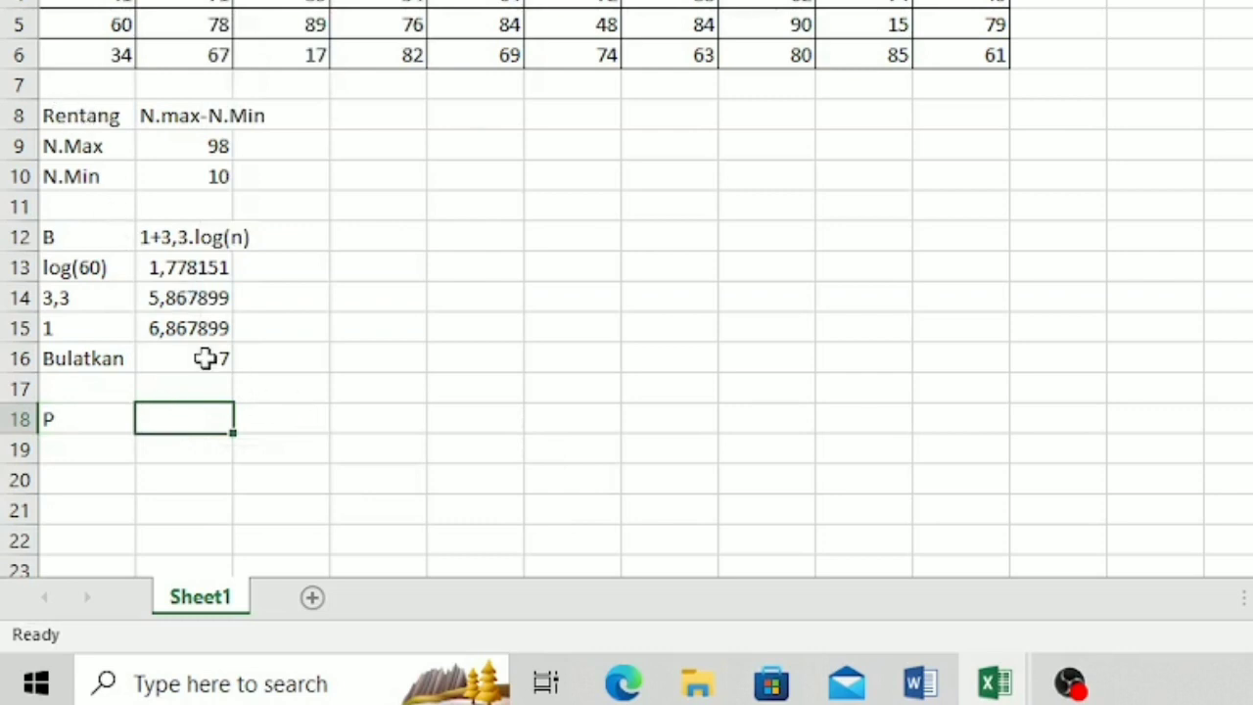
pyautogui.write('R')
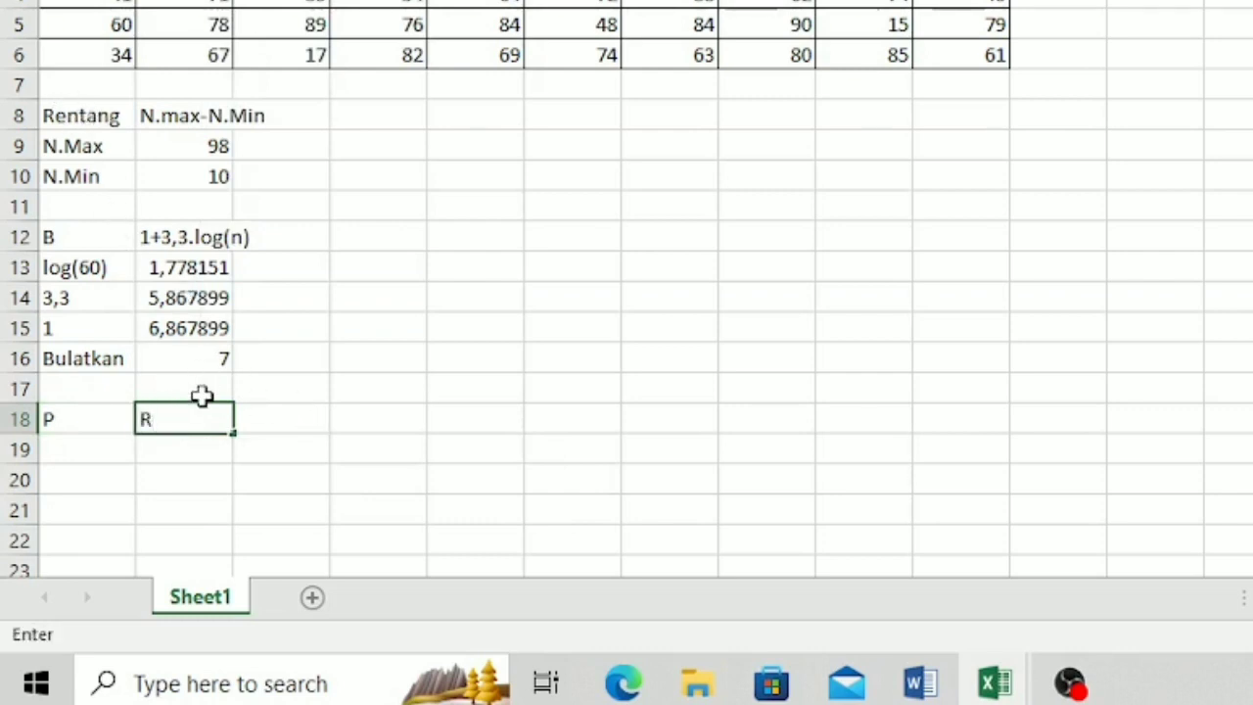
pyautogui.write('/')
pyautogui.write('B')
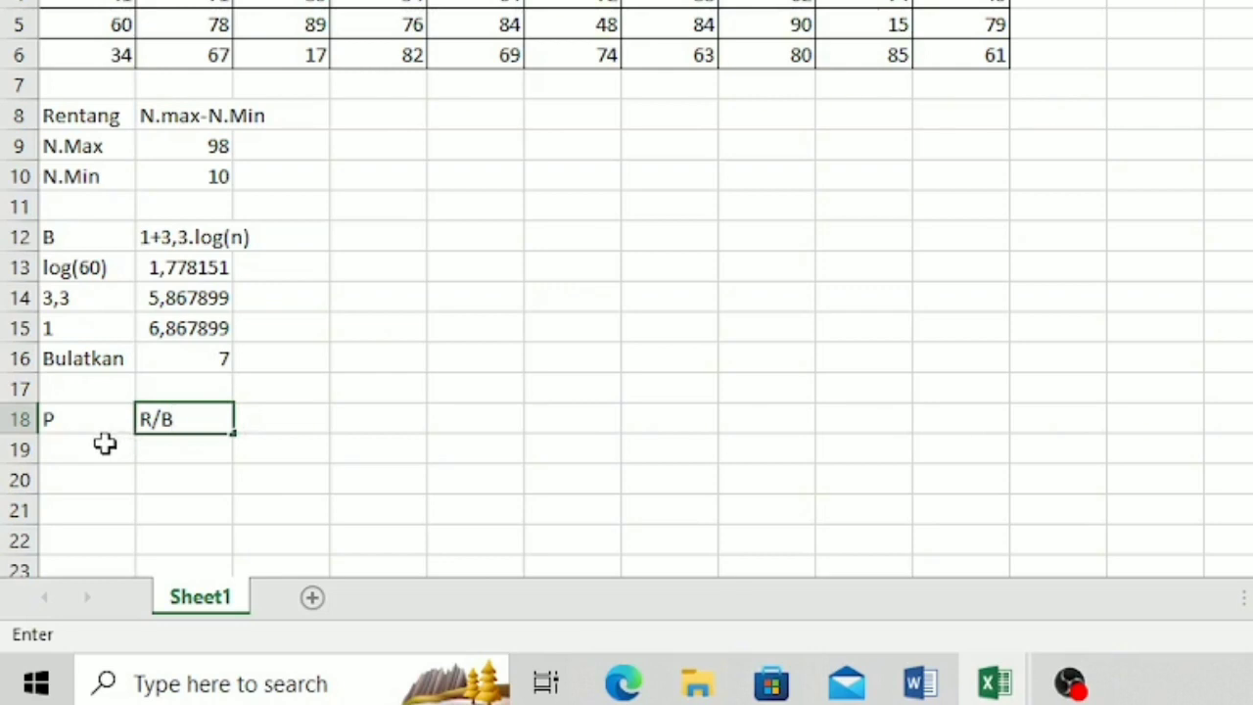
pyautogui.click(171, 447)
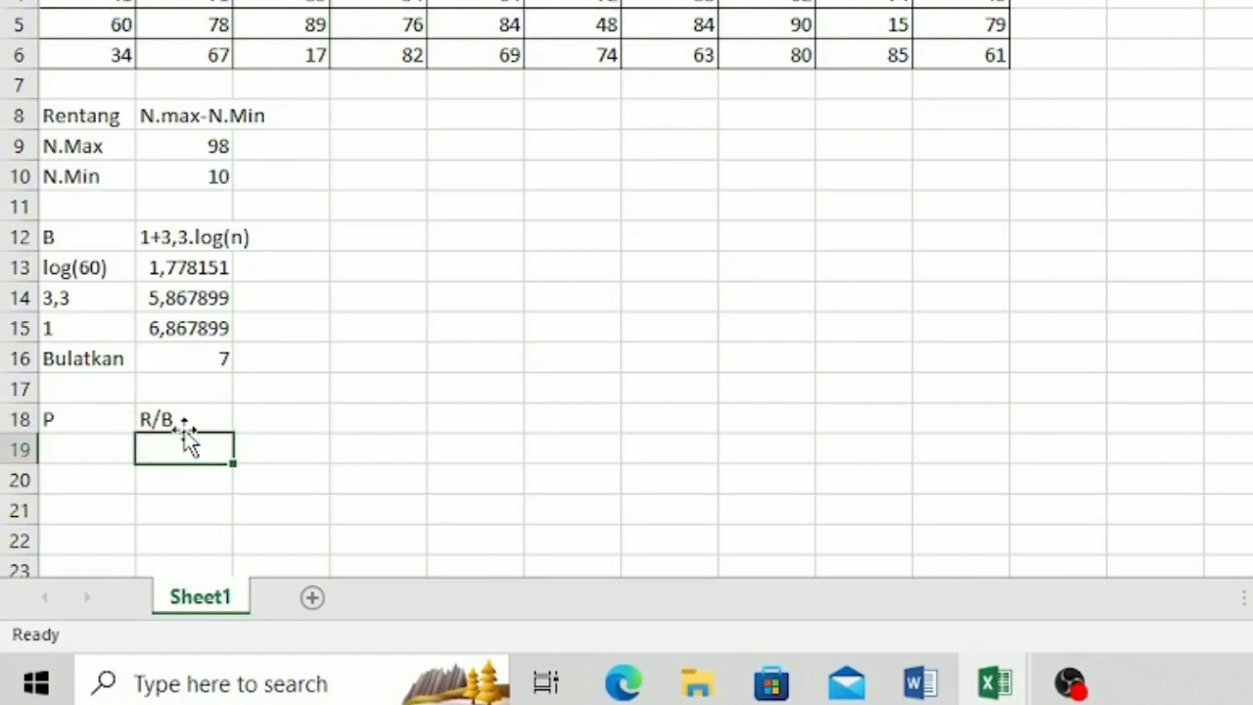
pyautogui.write('=')
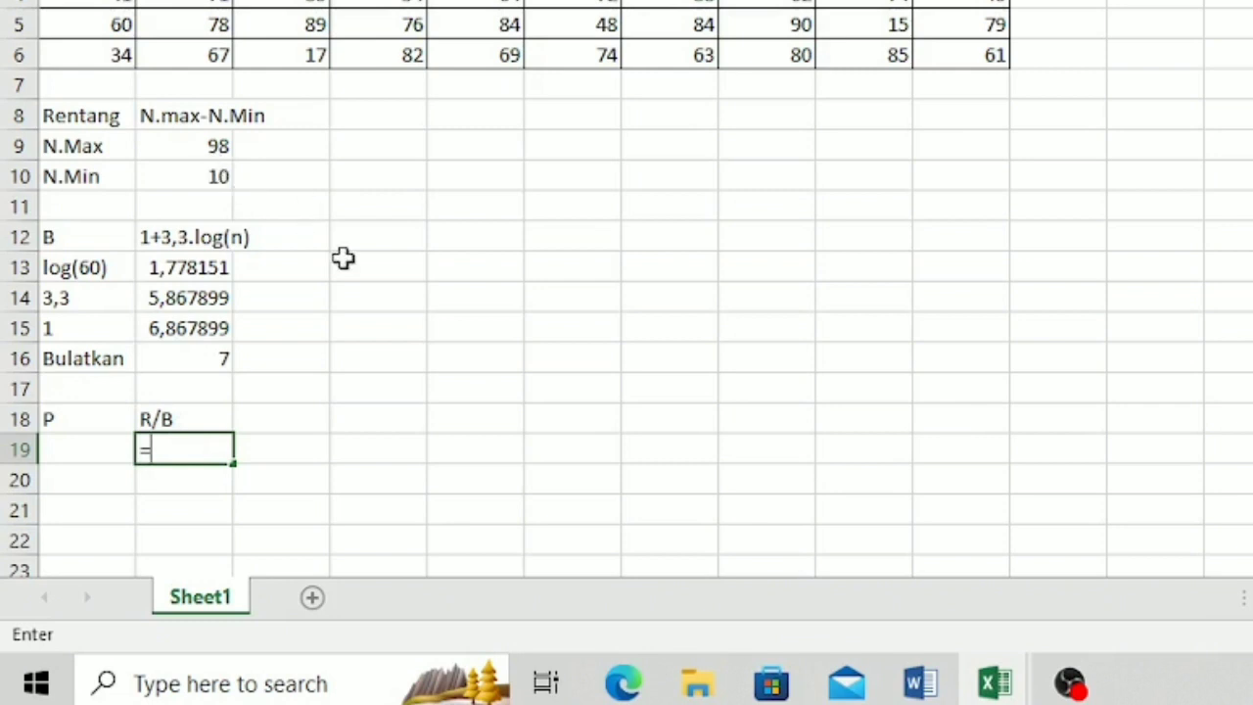
pyautogui.press('Escape')
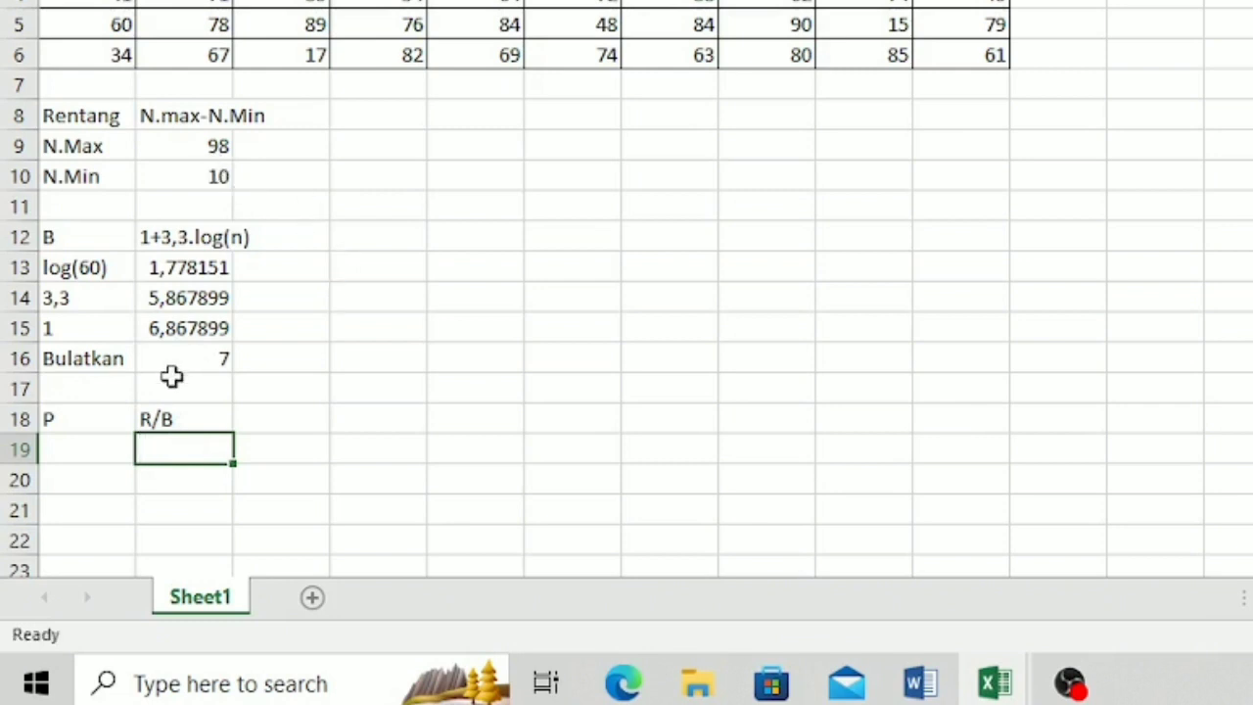
pyautogui.press('Down')
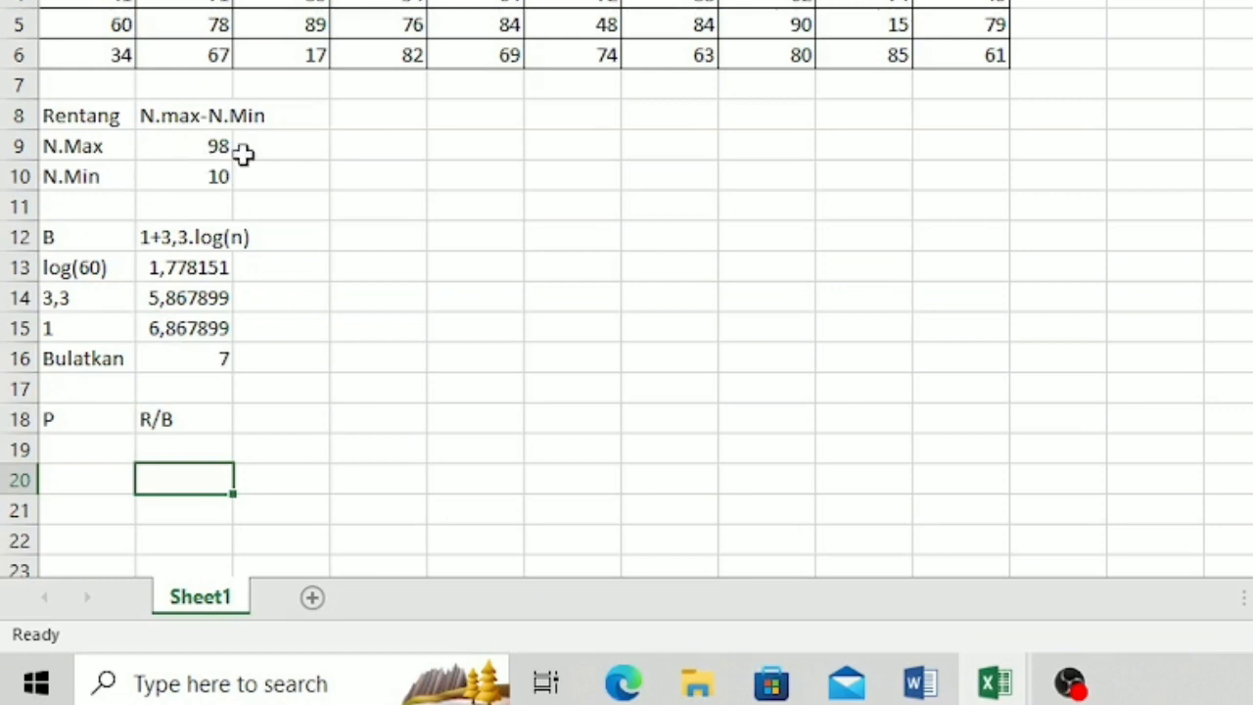
# Step: Move the block A12:B18 down one row so that it starts in cell A13
pyautogui.click(394, 116)
pyautogui.moveTo(52, 237); pyautogui.dragTo(173, 411)
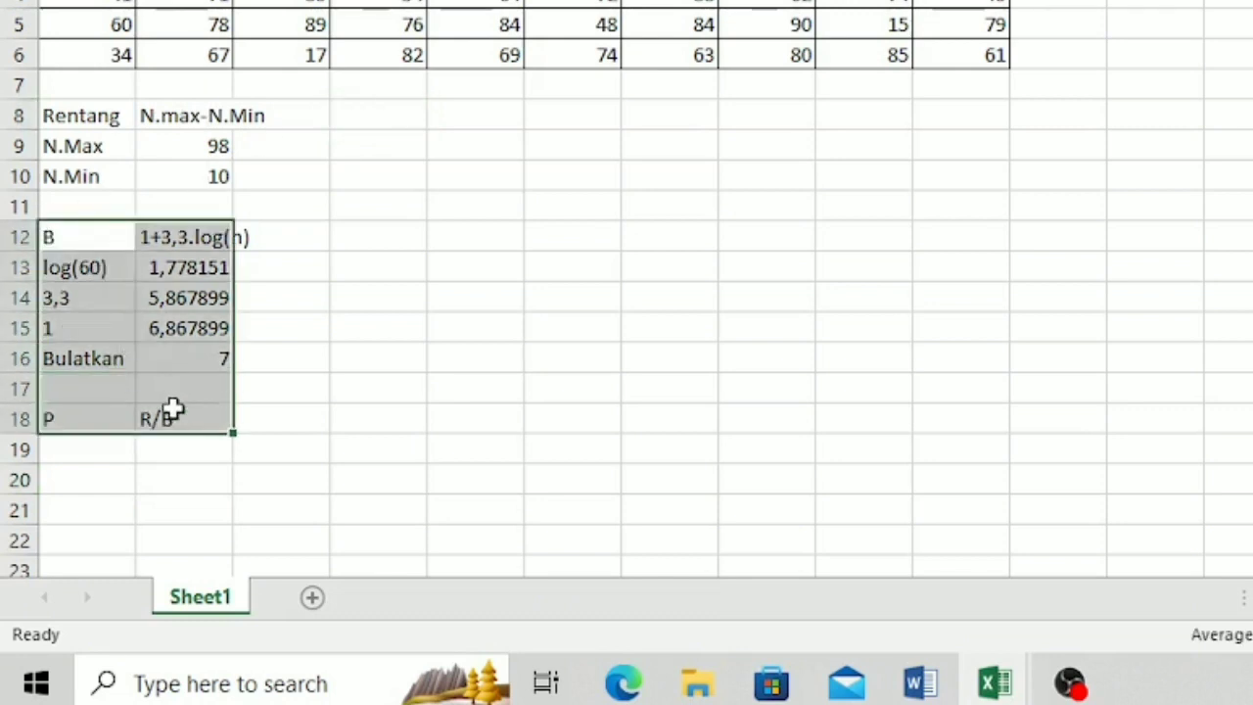
pyautogui.hotkey('ctrl', 'c')
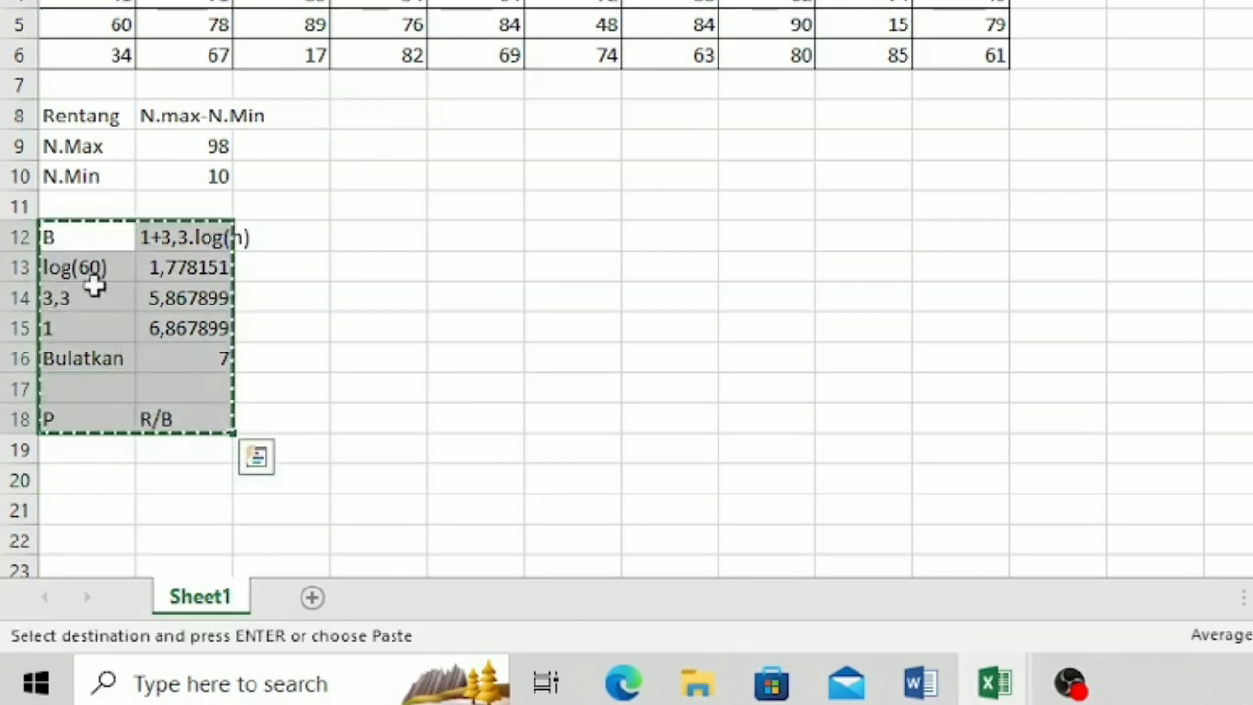
pyautogui.click(77, 268)
pyautogui.press('Return')
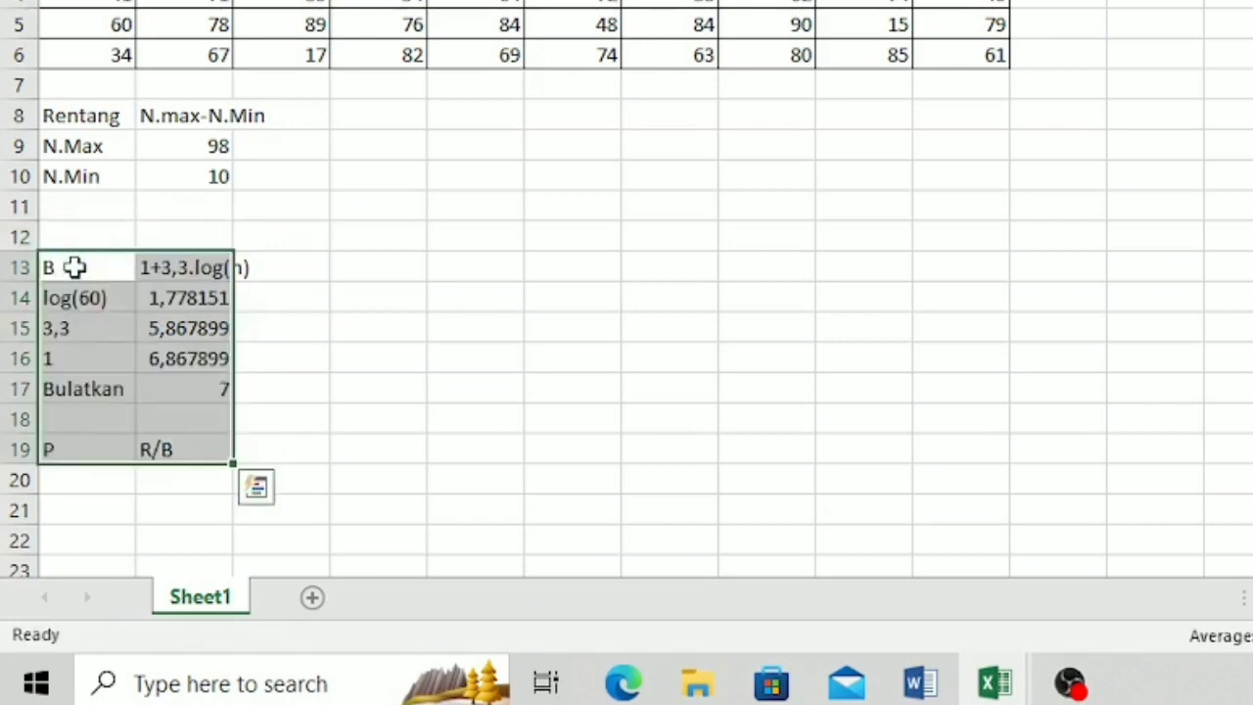
# Step: Label cell A11 "R" and calculate the range in cell B11 with =B9-B10
pyautogui.click(80, 203)
pyautogui.write('R')
pyautogui.click(205, 206)
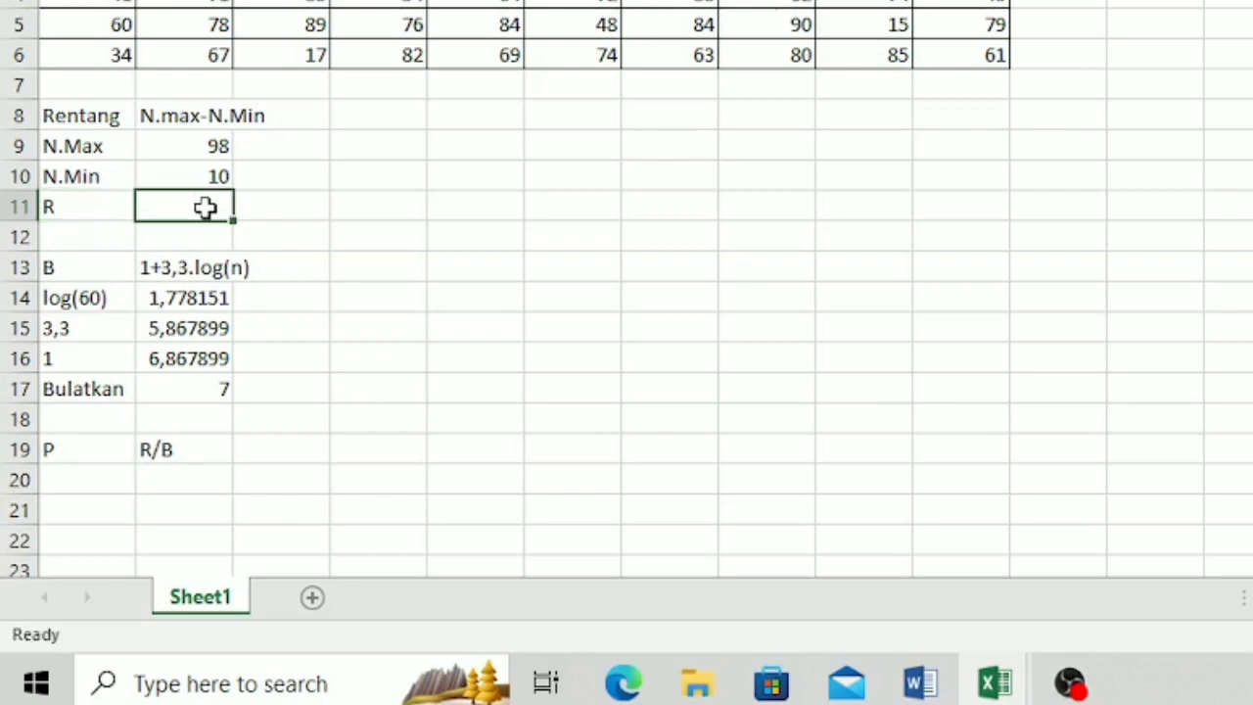
pyautogui.write('=')
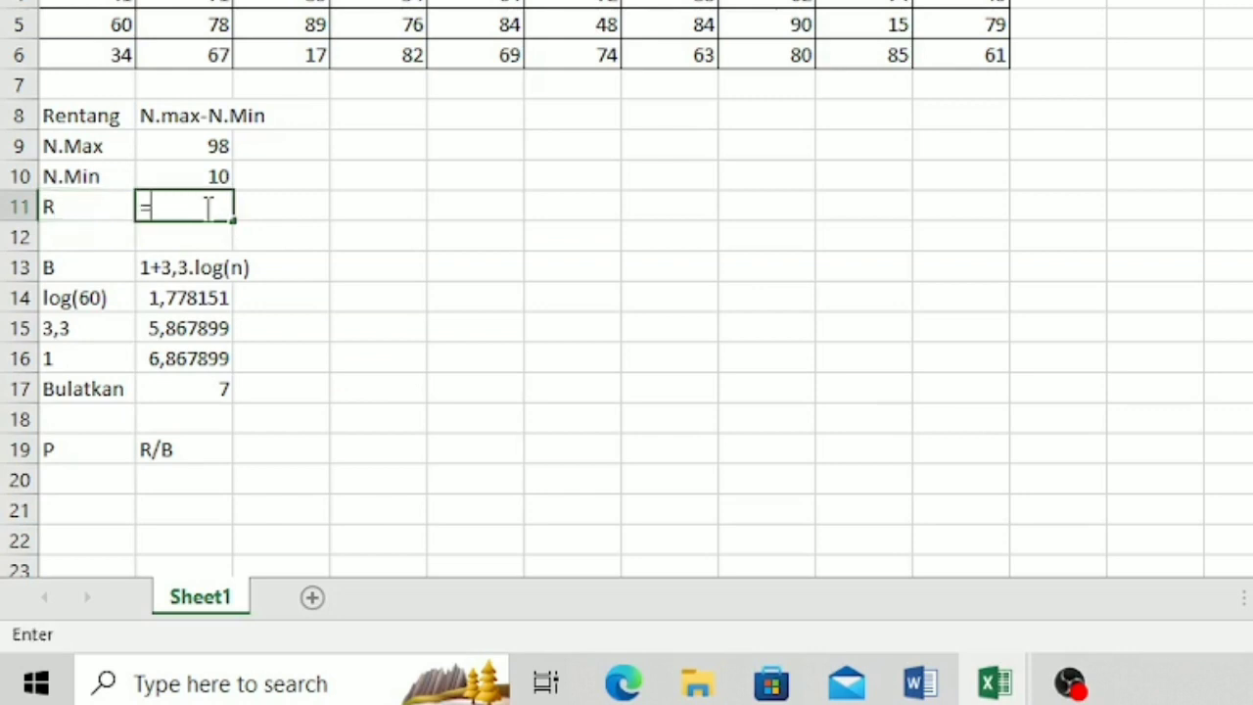
pyautogui.click(200, 147)
pyautogui.write('-')
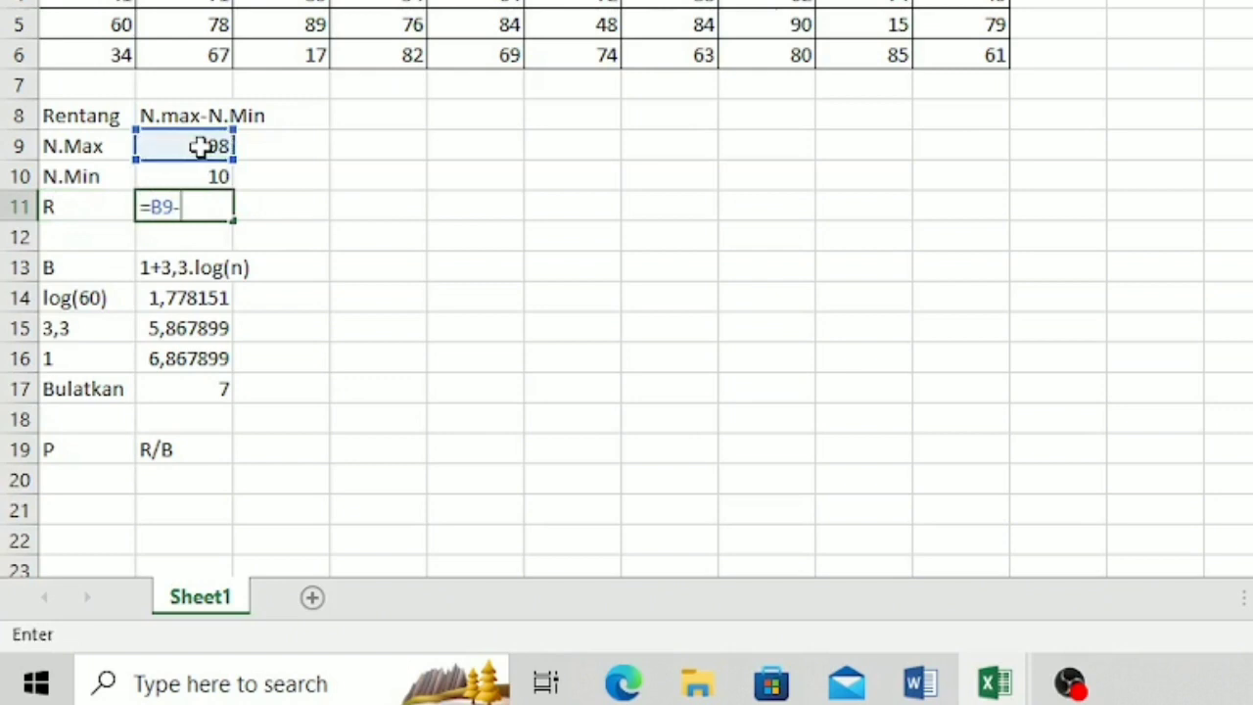
pyautogui.click(188, 176)
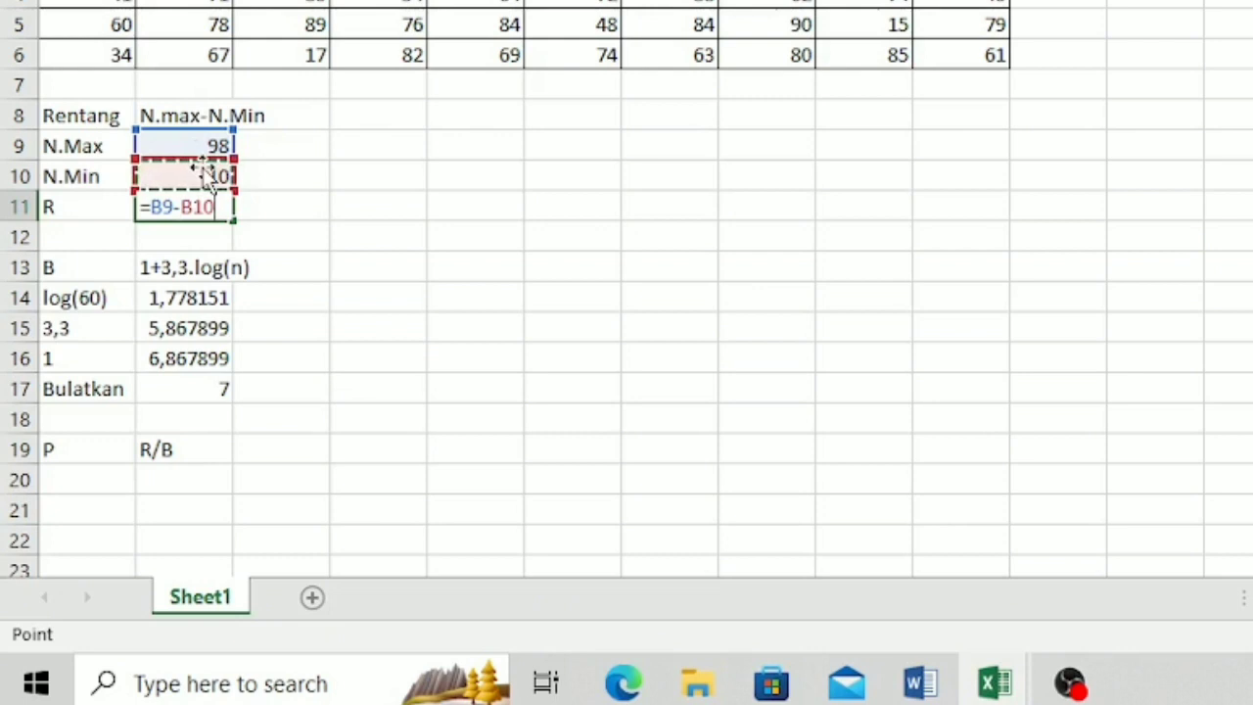
pyautogui.press('Return')
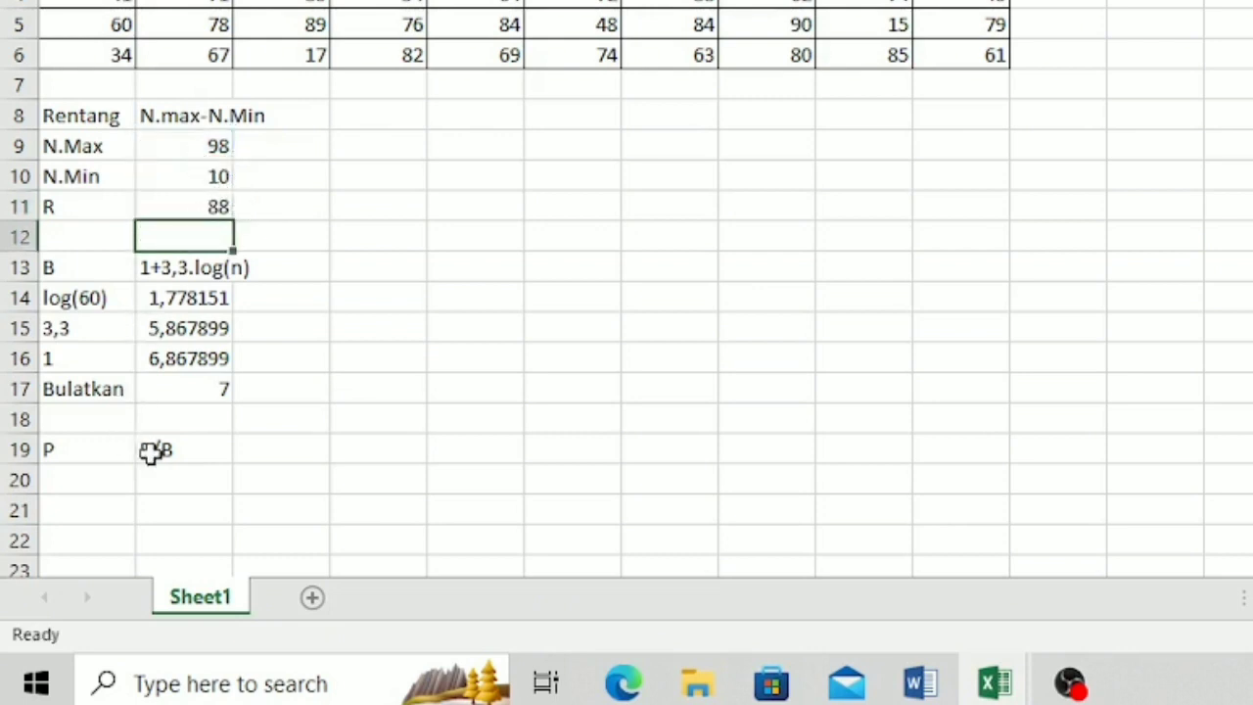
# Step: Calculate P in cell B20 by dividing the range by the rounded B value with =B11/B17
pyautogui.rightClick(160, 487)
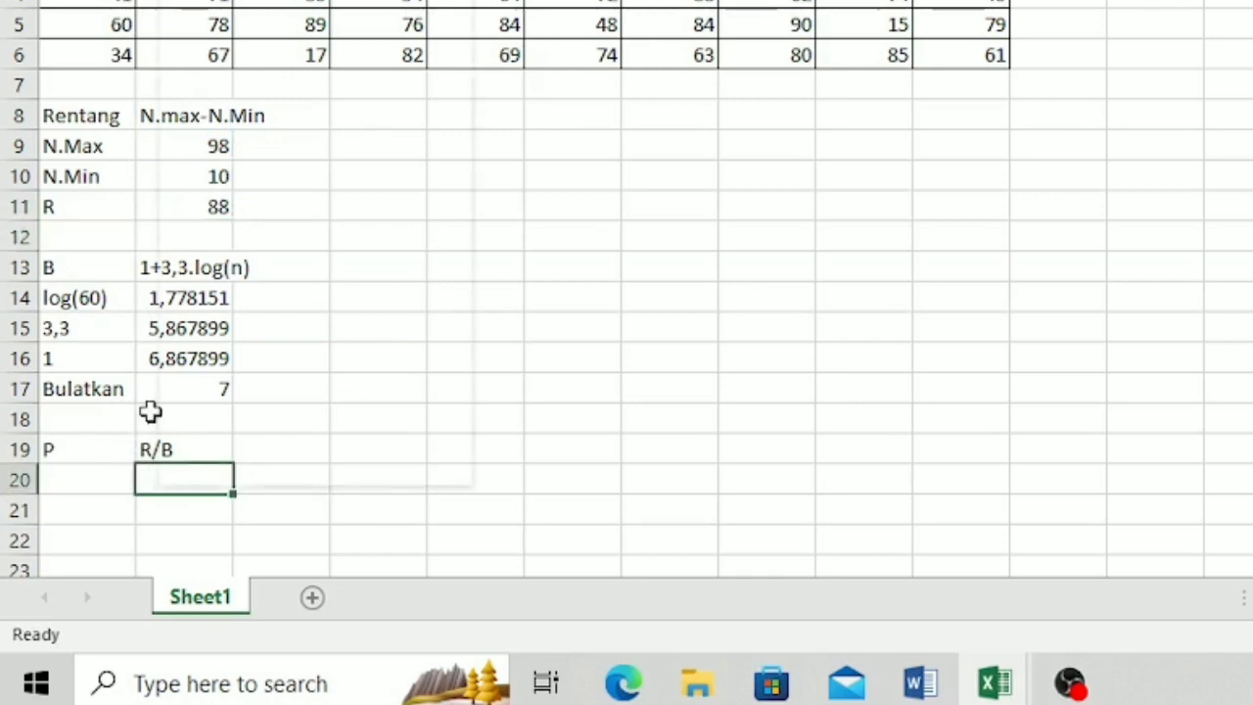
pyautogui.click(90, 350)
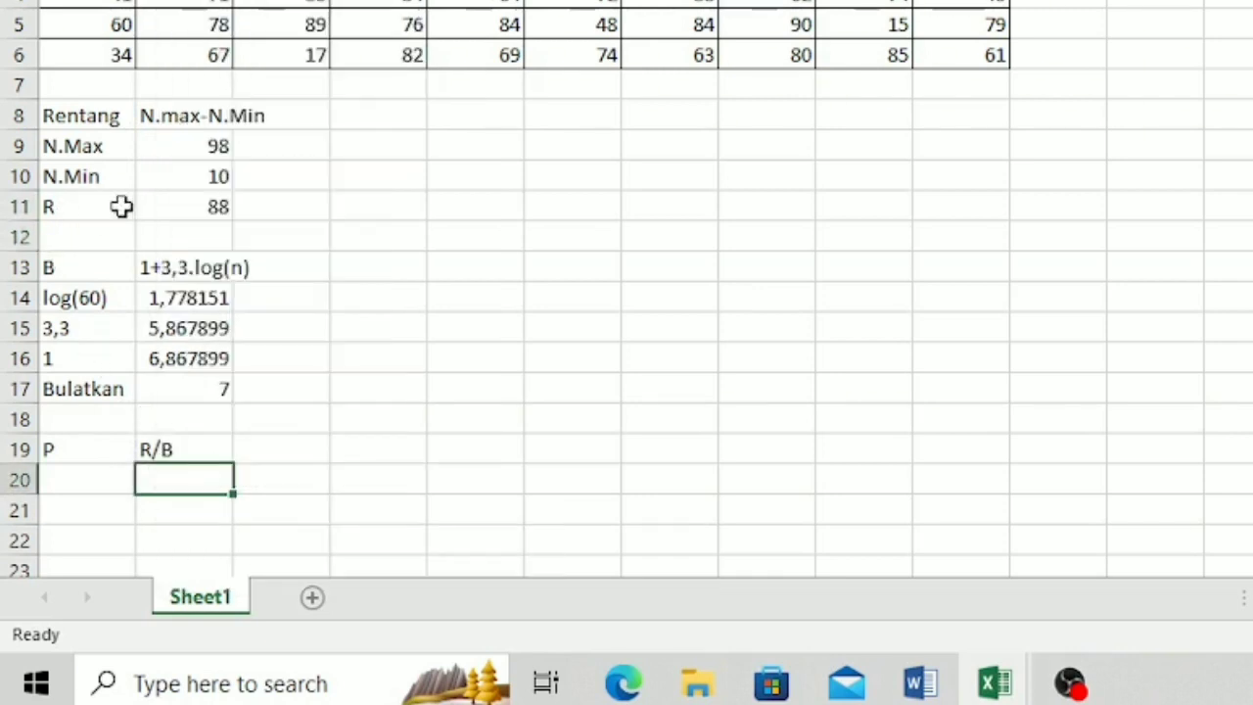
pyautogui.write('=')
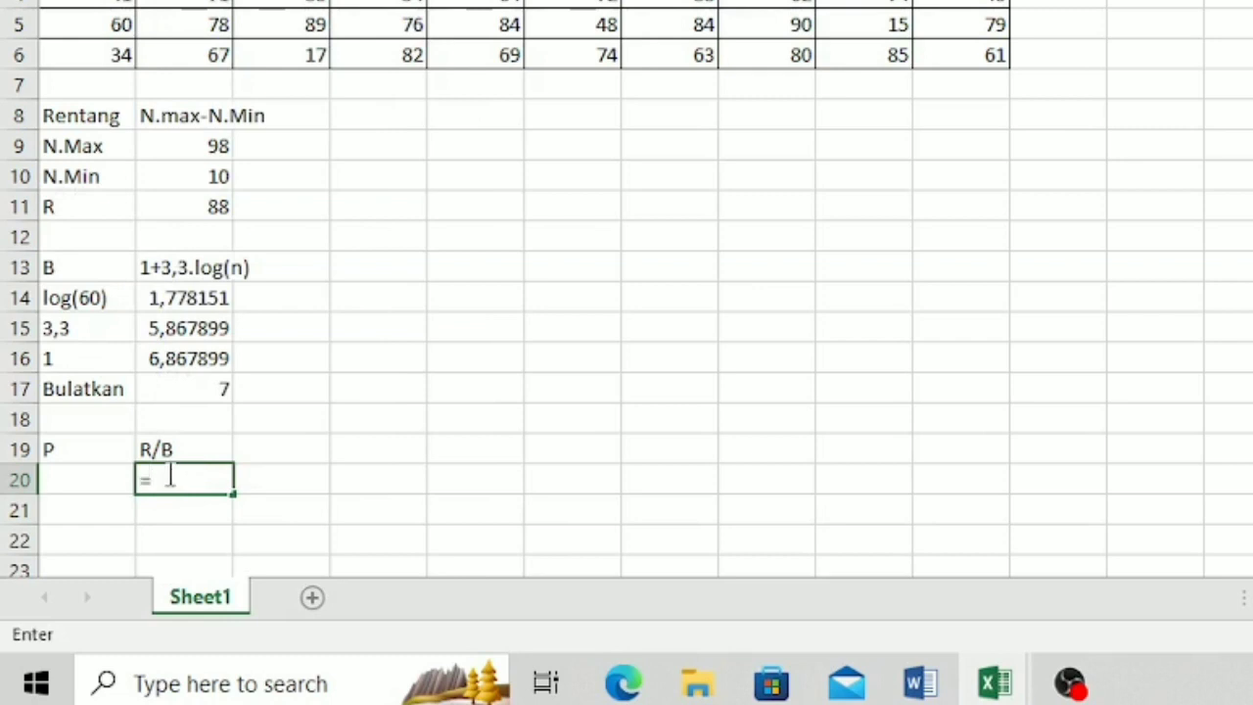
pyautogui.click(214, 206)
pyautogui.write('/')
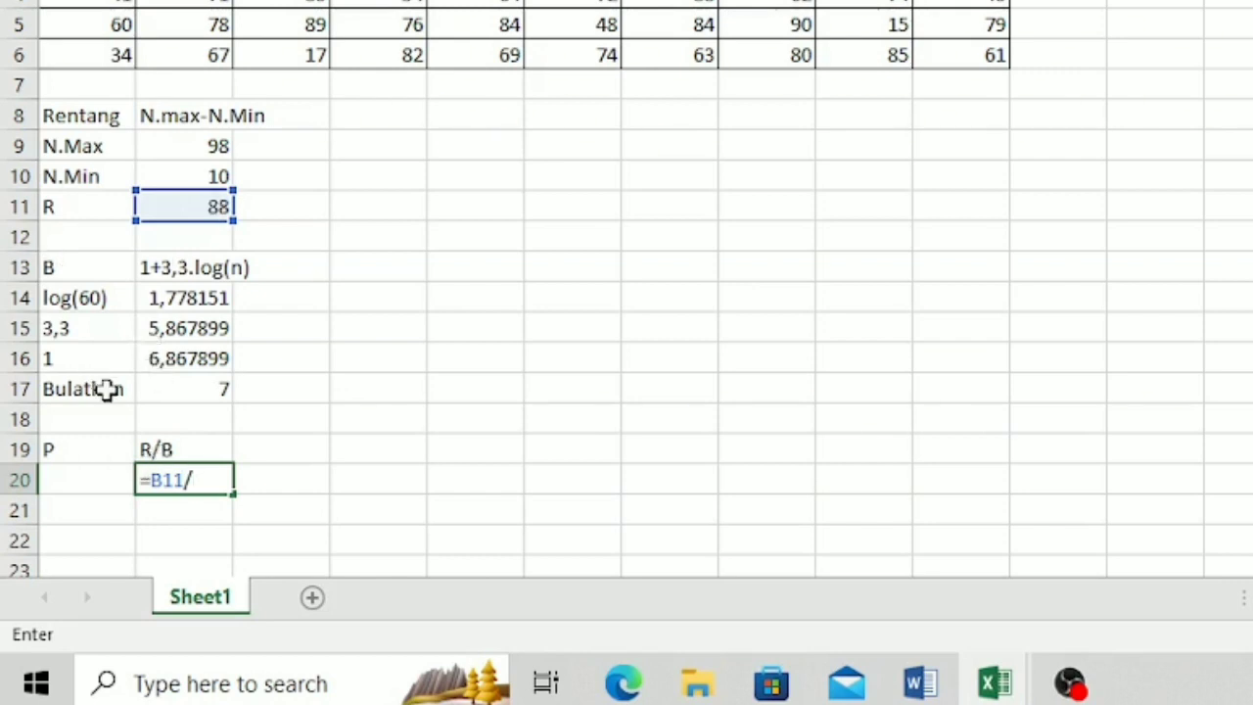
pyautogui.click(209, 384)
pyautogui.press('Return')
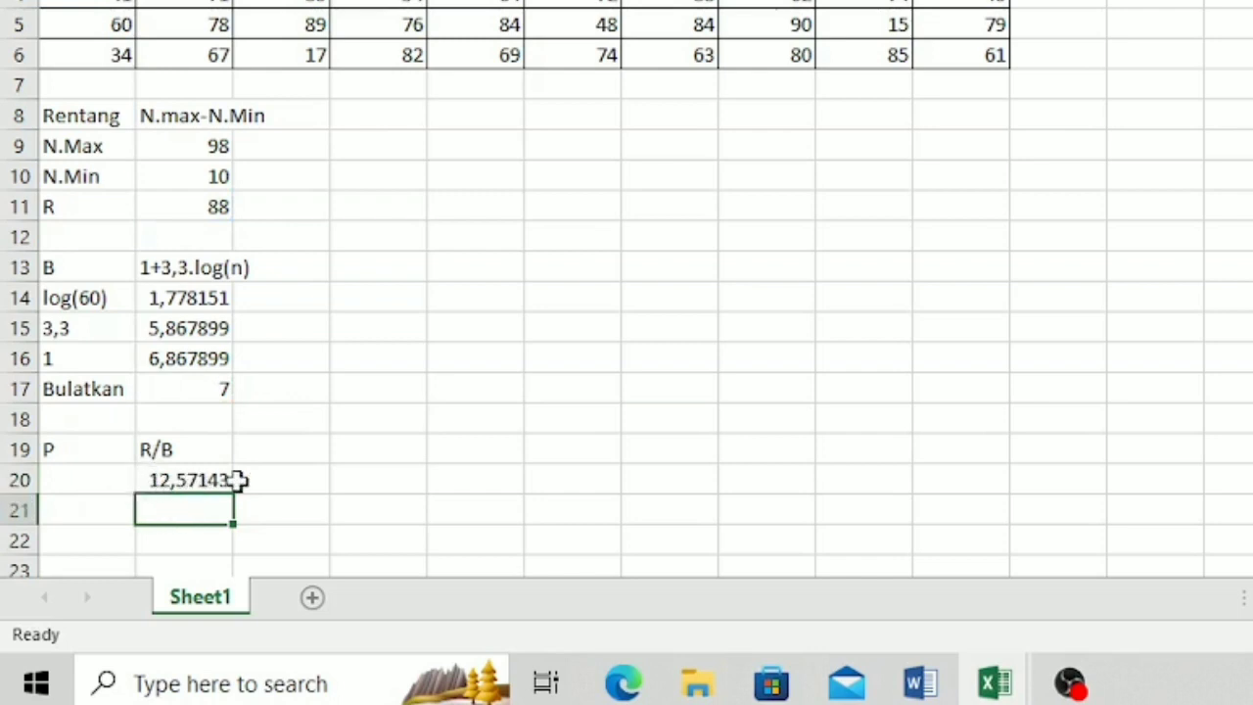
# Step: Label cell A21 "Bulatkan" and enter the rounded value 13 in cell B21
pyautogui.click(87, 504)
pyautogui.write('Bulat')
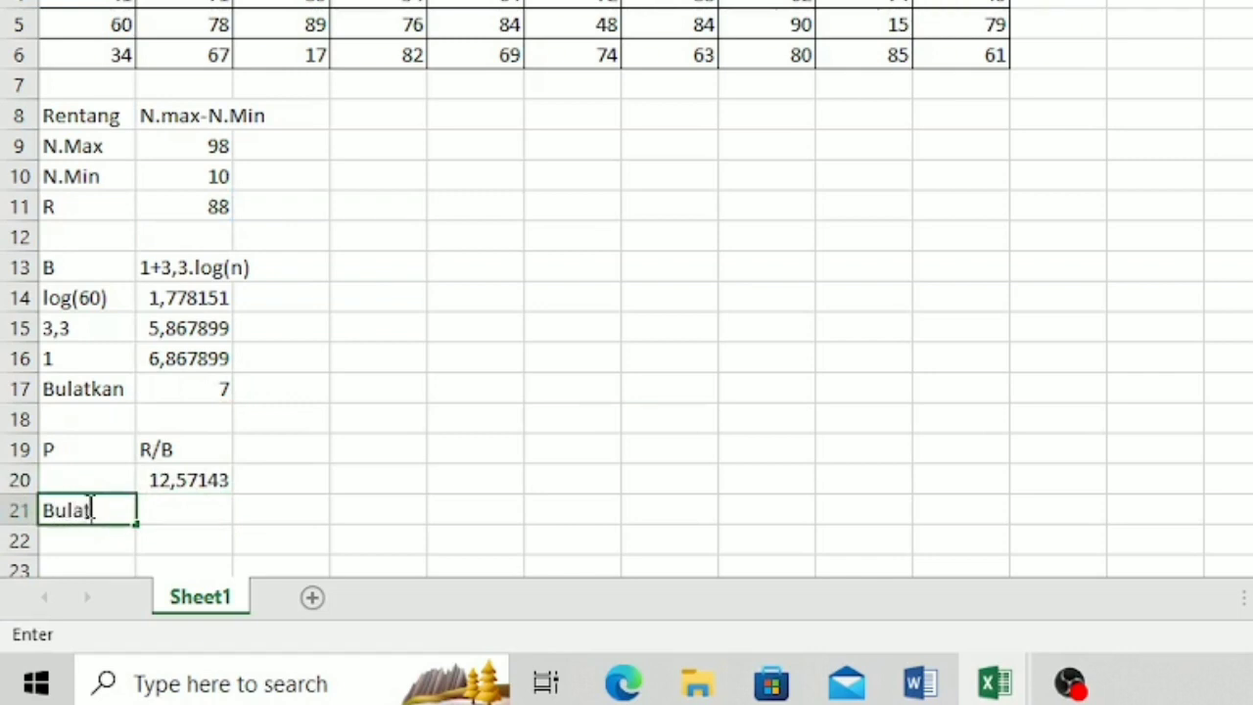
pyautogui.write('kan')
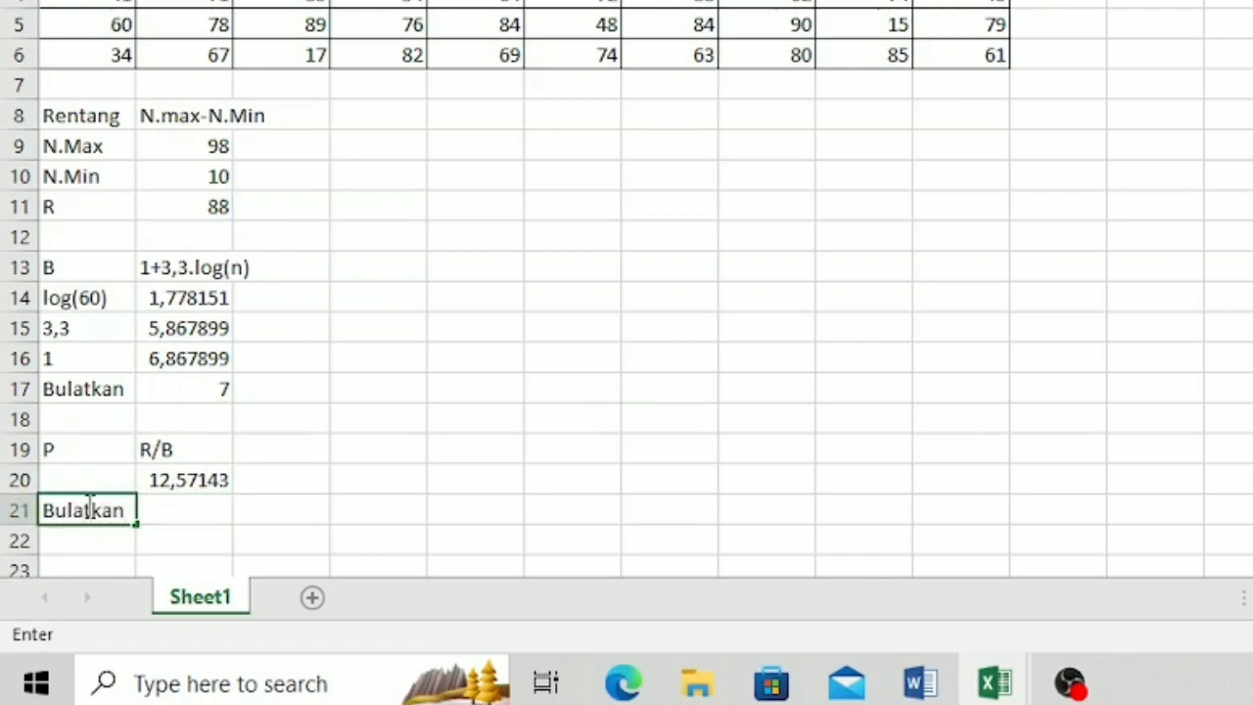
pyautogui.click(183, 510)
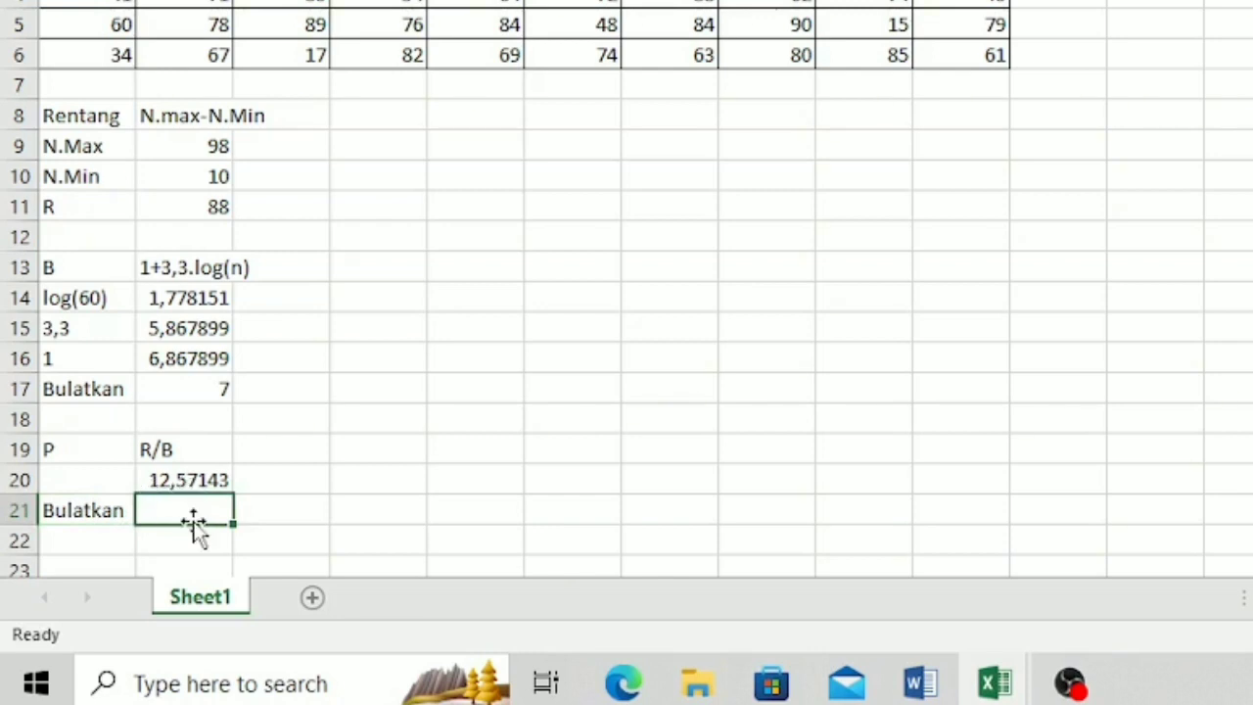
pyautogui.write('13')
pyautogui.press('Return')
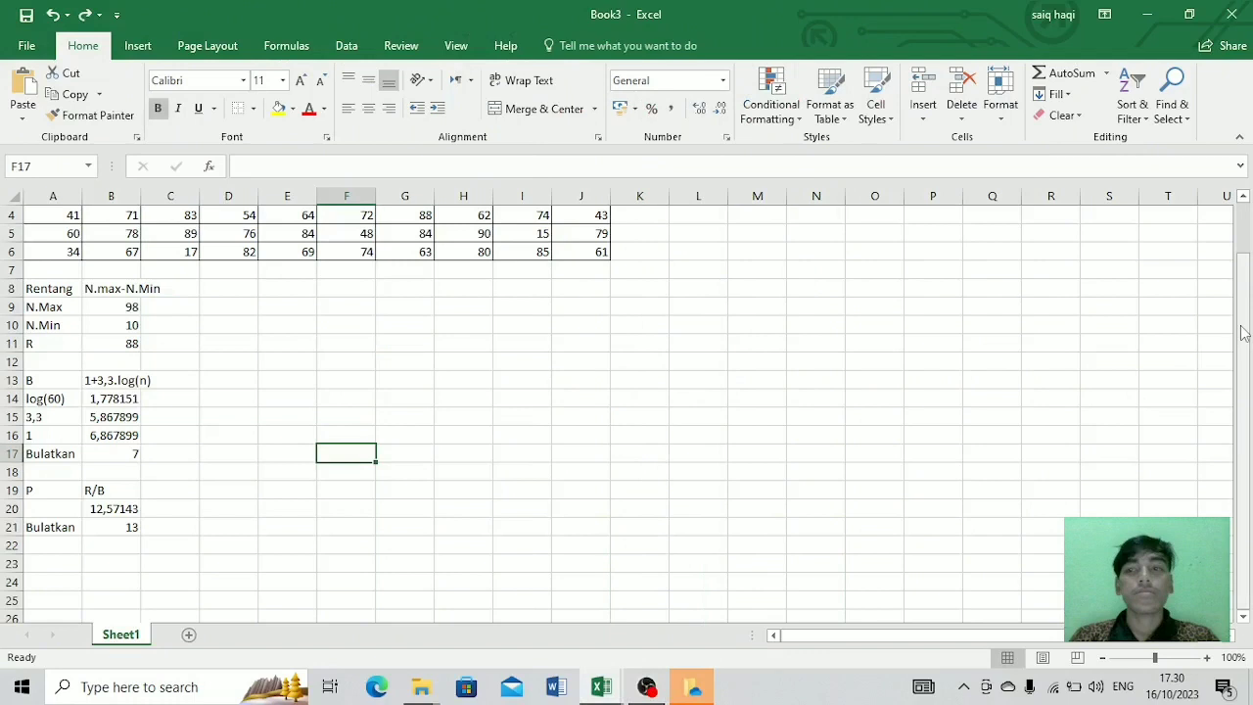
pyautogui.scroll(1, 366, 336)
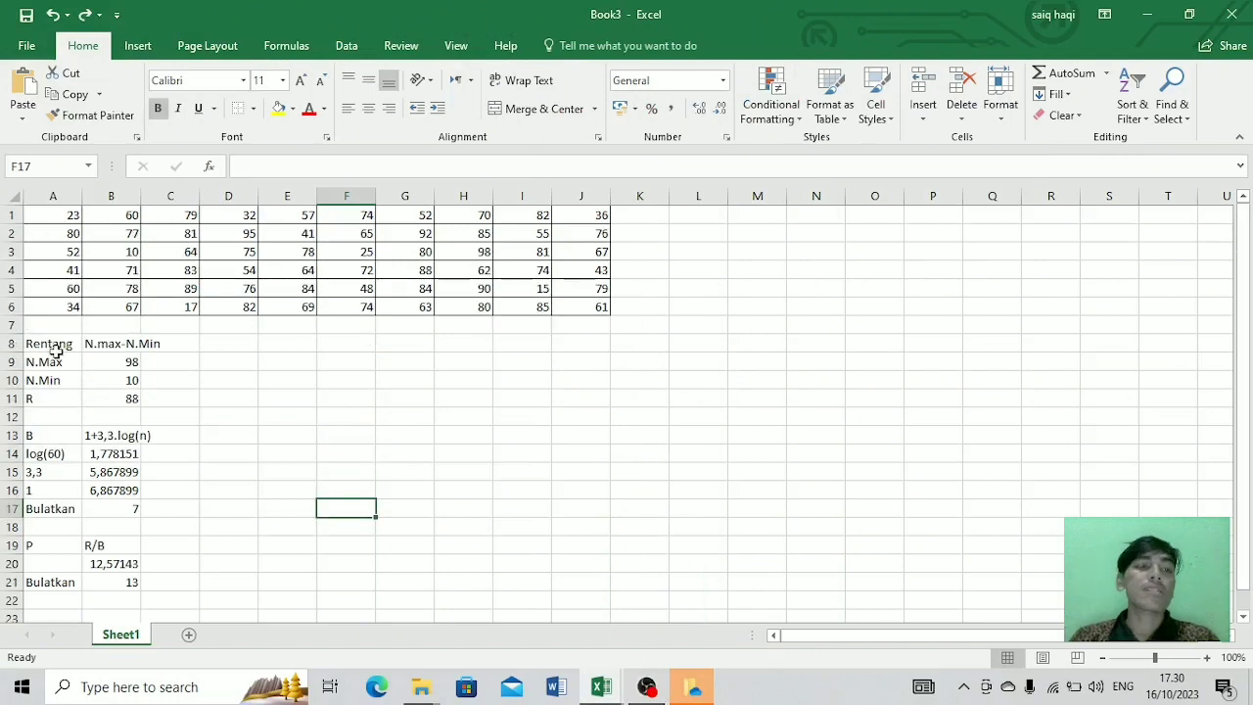
pyautogui.moveTo(53, 344); pyautogui.dragTo(128, 583)
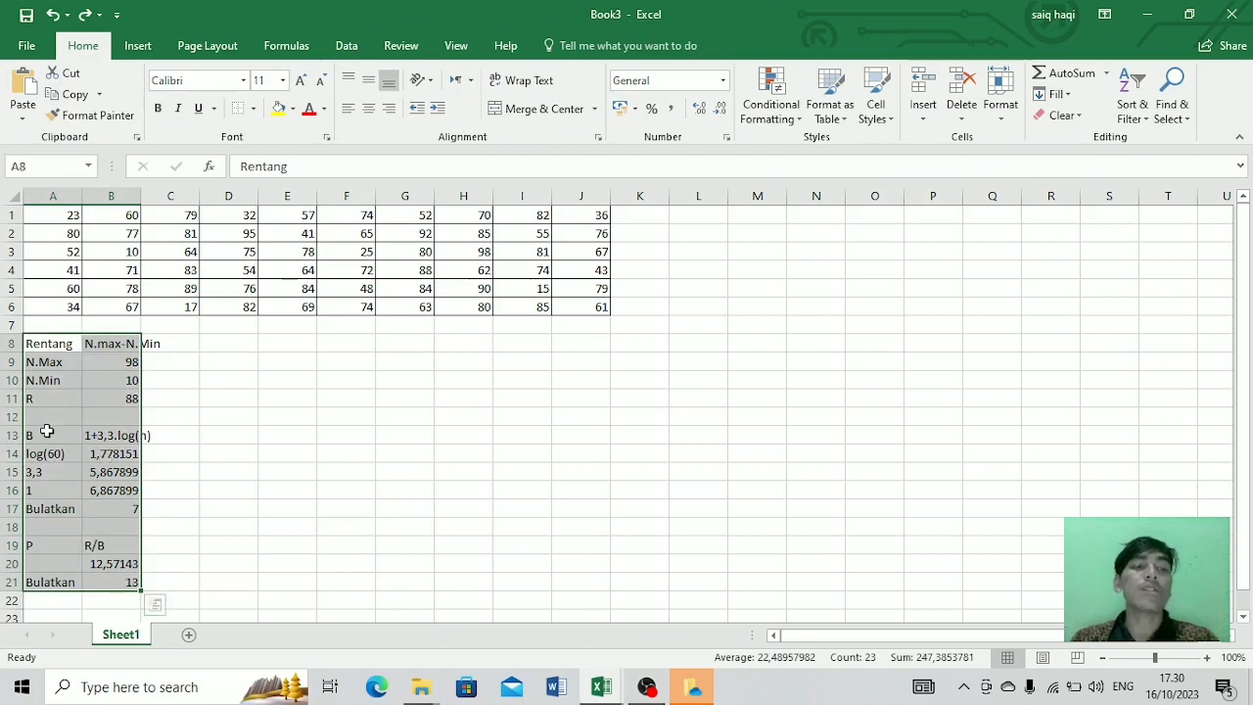
pyautogui.rightClick(69, 551)
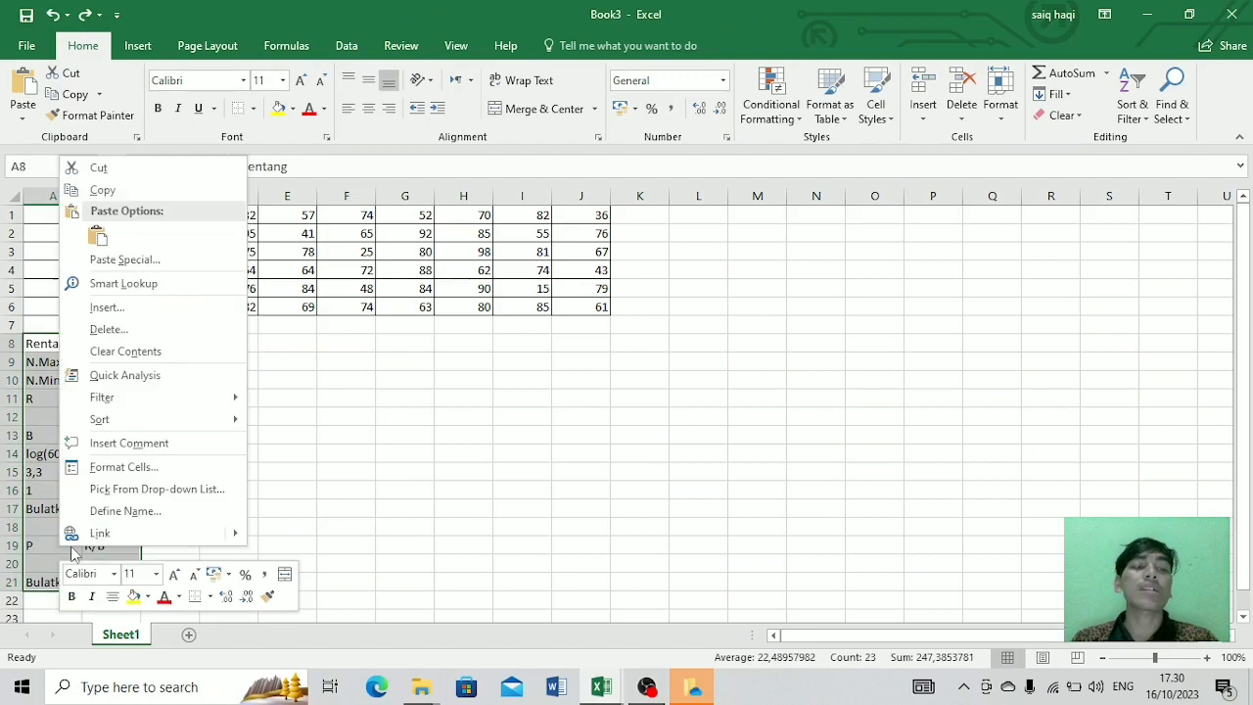
pyautogui.click(388, 458)
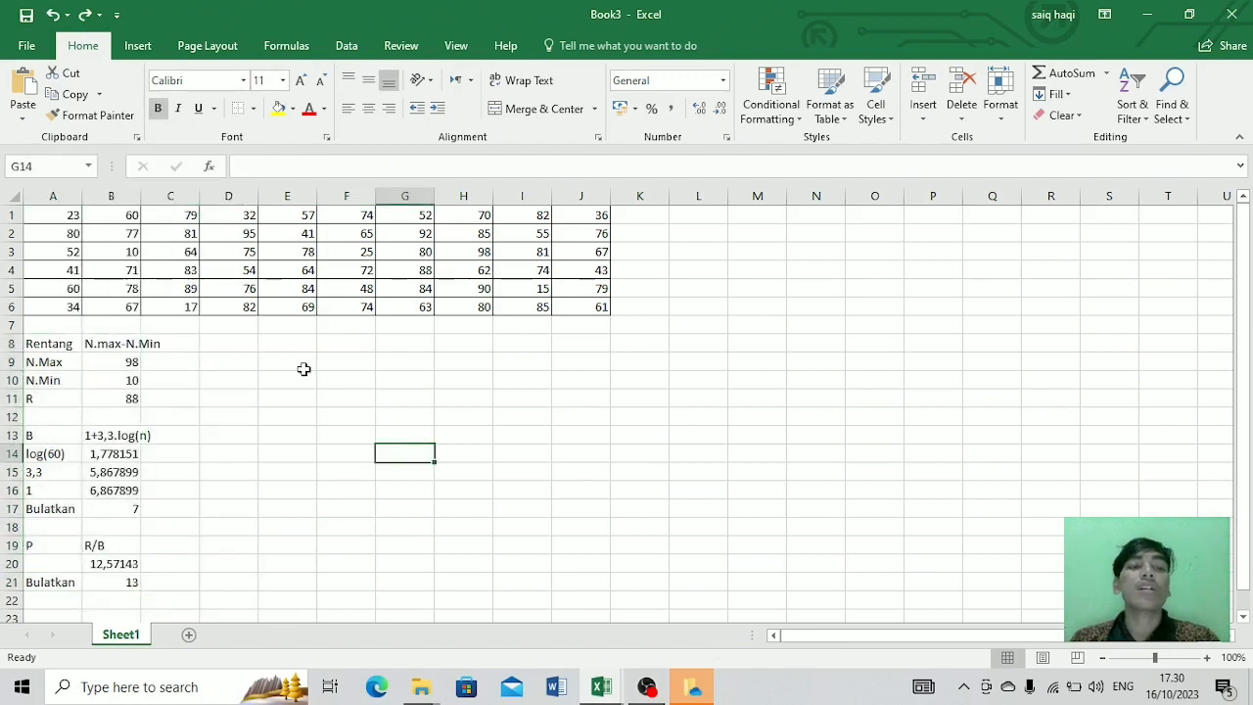
# Step: Enter the header "No" in cell D8 and number the rows 1 to 7 in D9:D15
pyautogui.click(242, 344)
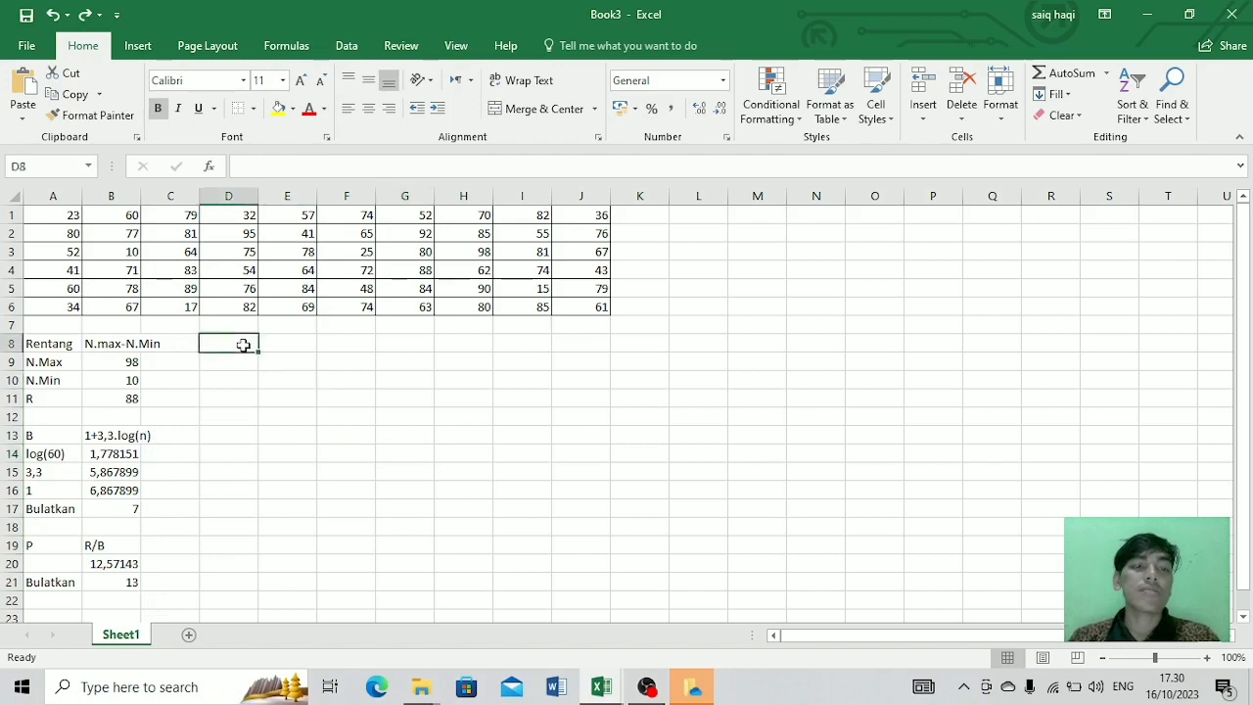
pyautogui.write('No')
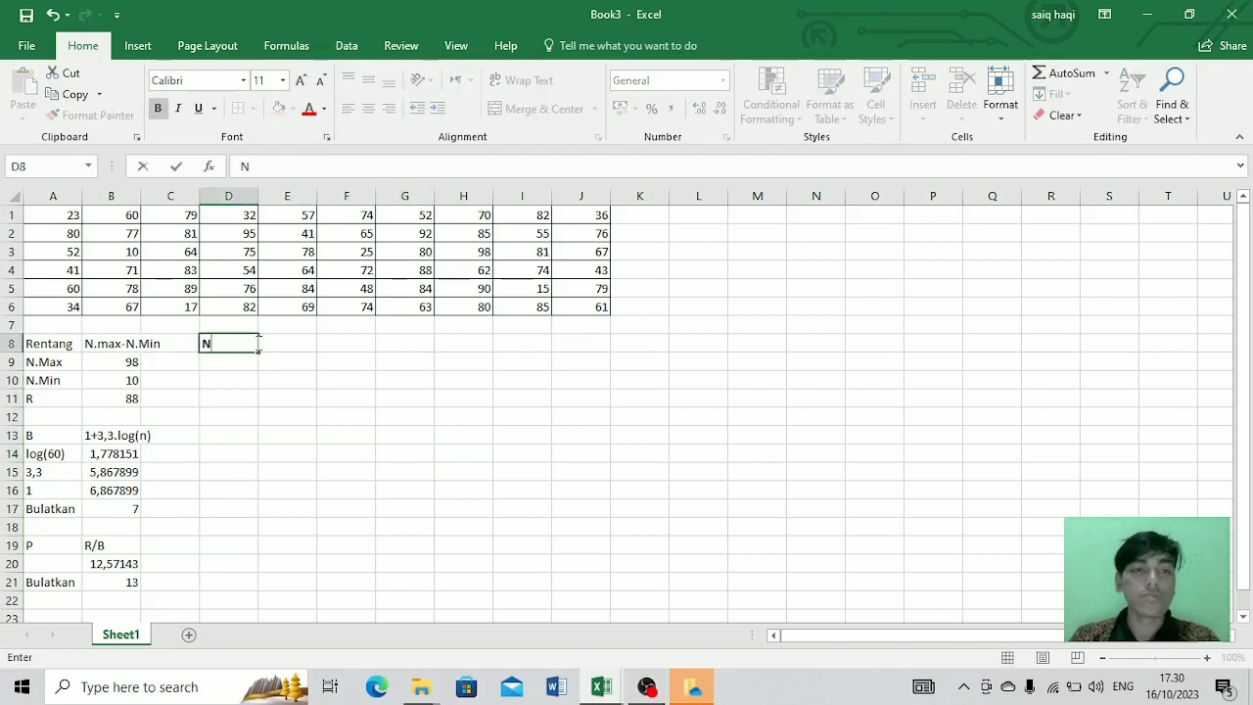
pyautogui.click(224, 364)
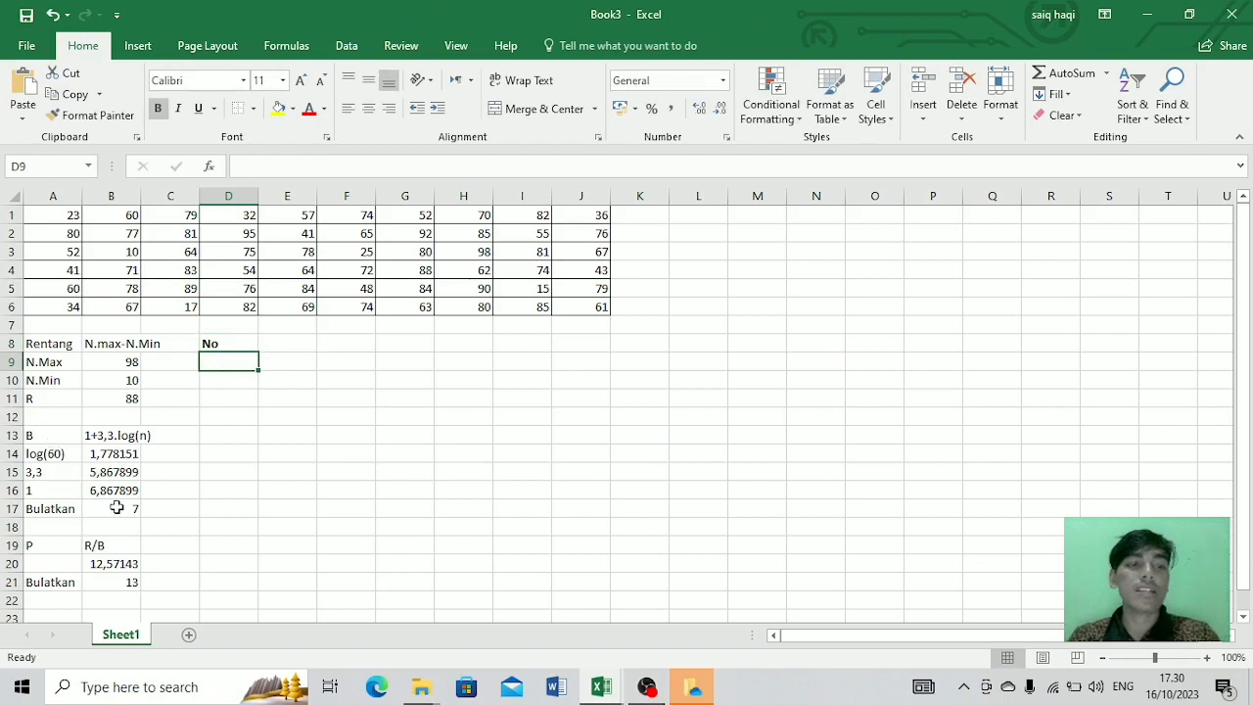
pyautogui.write('1')
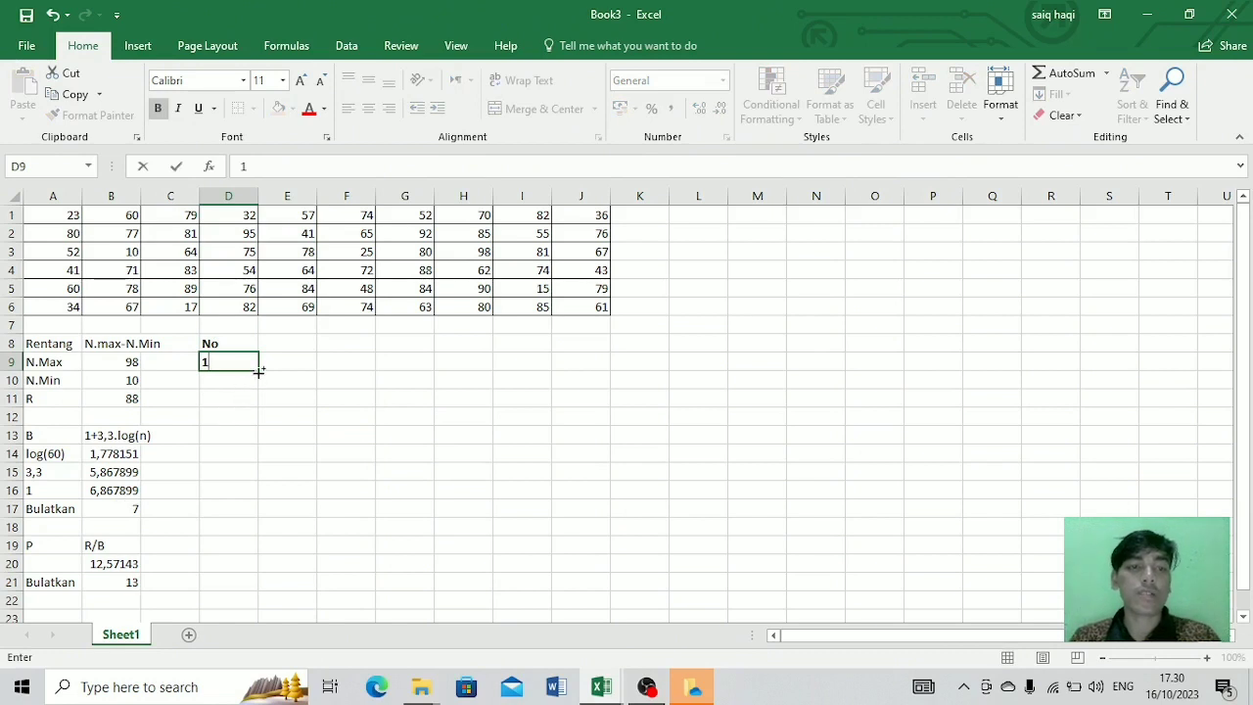
pyautogui.moveTo(258, 370); pyautogui.dragTo(237, 472)
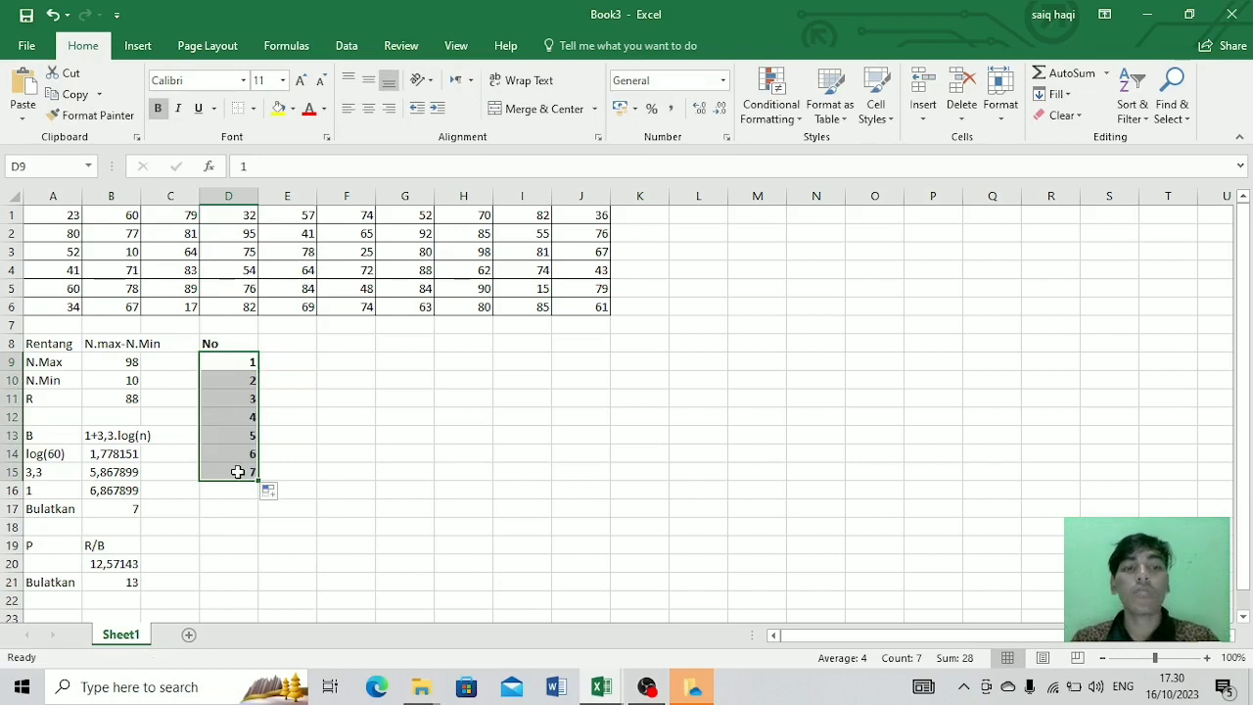
# Step: Center the "No" header and its numbers in D8:D15 horizontally
pyautogui.moveTo(232, 342); pyautogui.dragTo(234, 473)
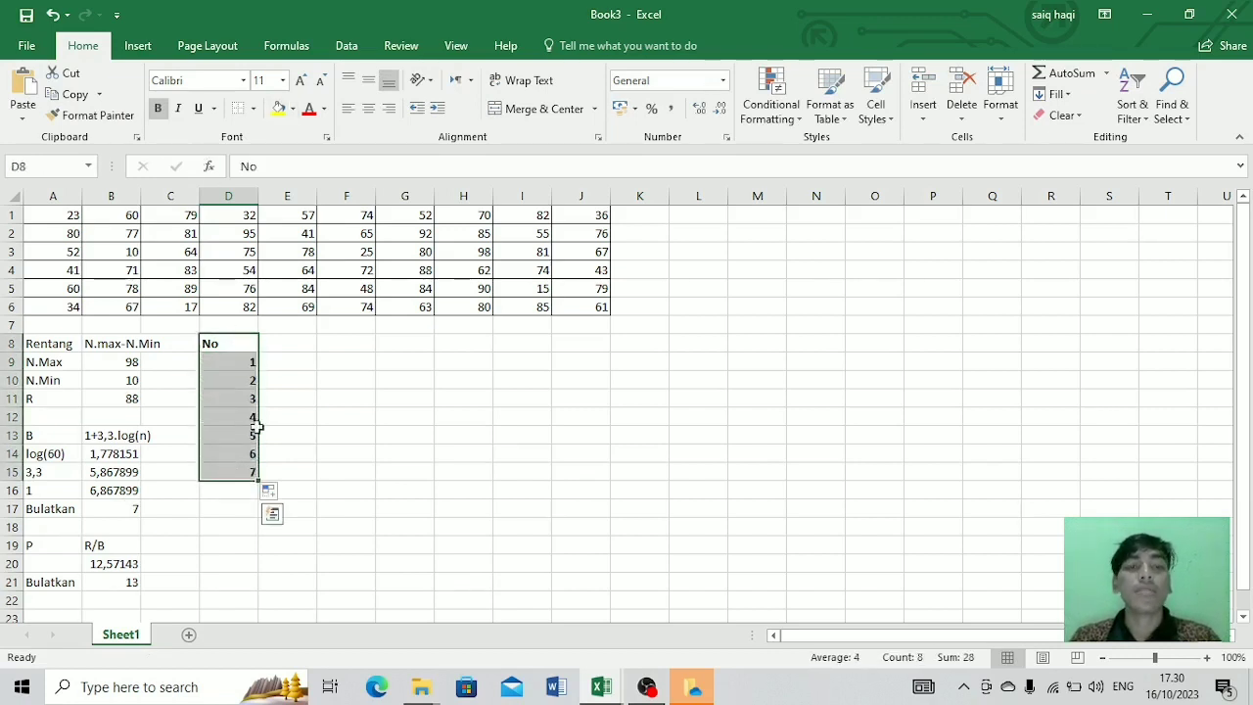
pyautogui.click(369, 110)
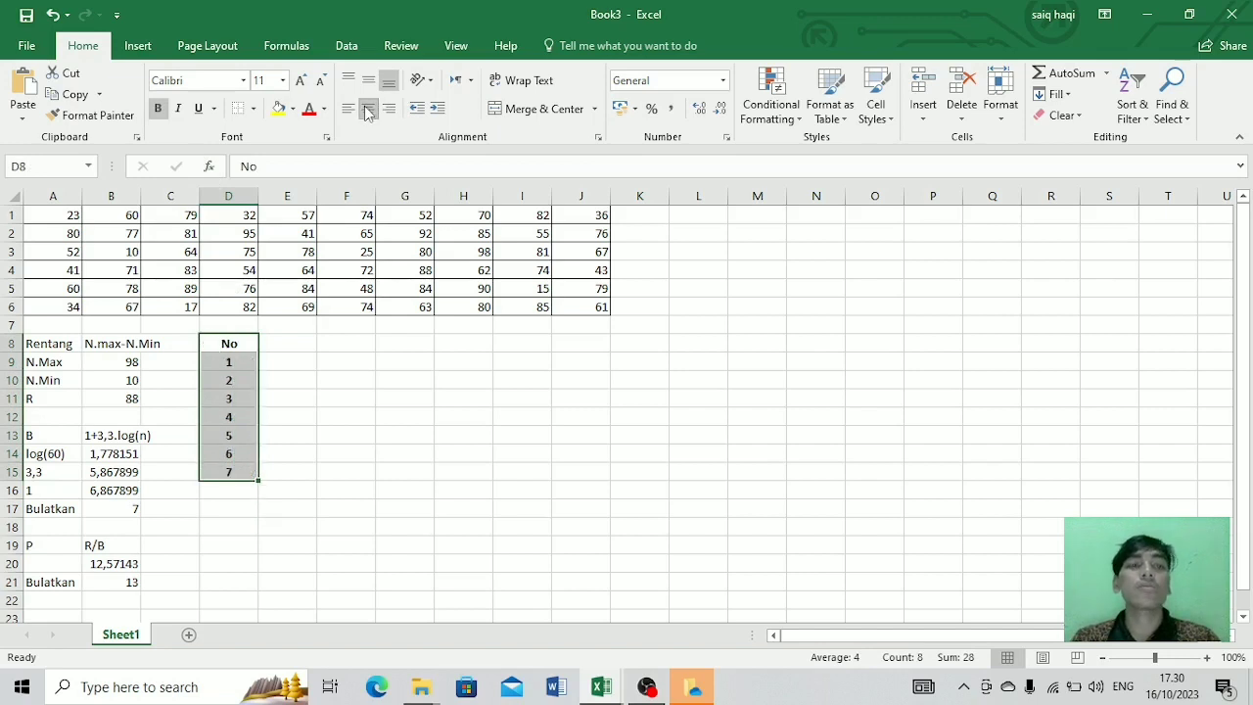
pyautogui.click(343, 435)
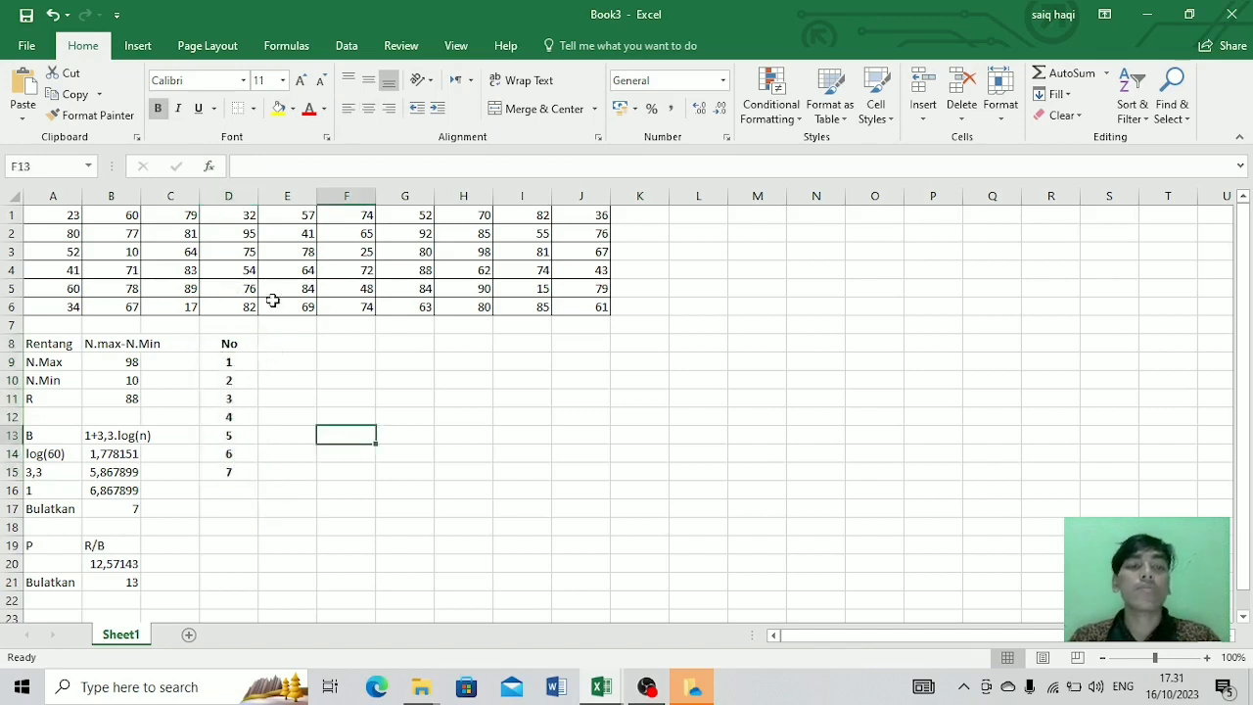
# Step: Enter the header "Interval" in cell E8 and the first lower limit 10 in cell E9
pyautogui.click(287, 344)
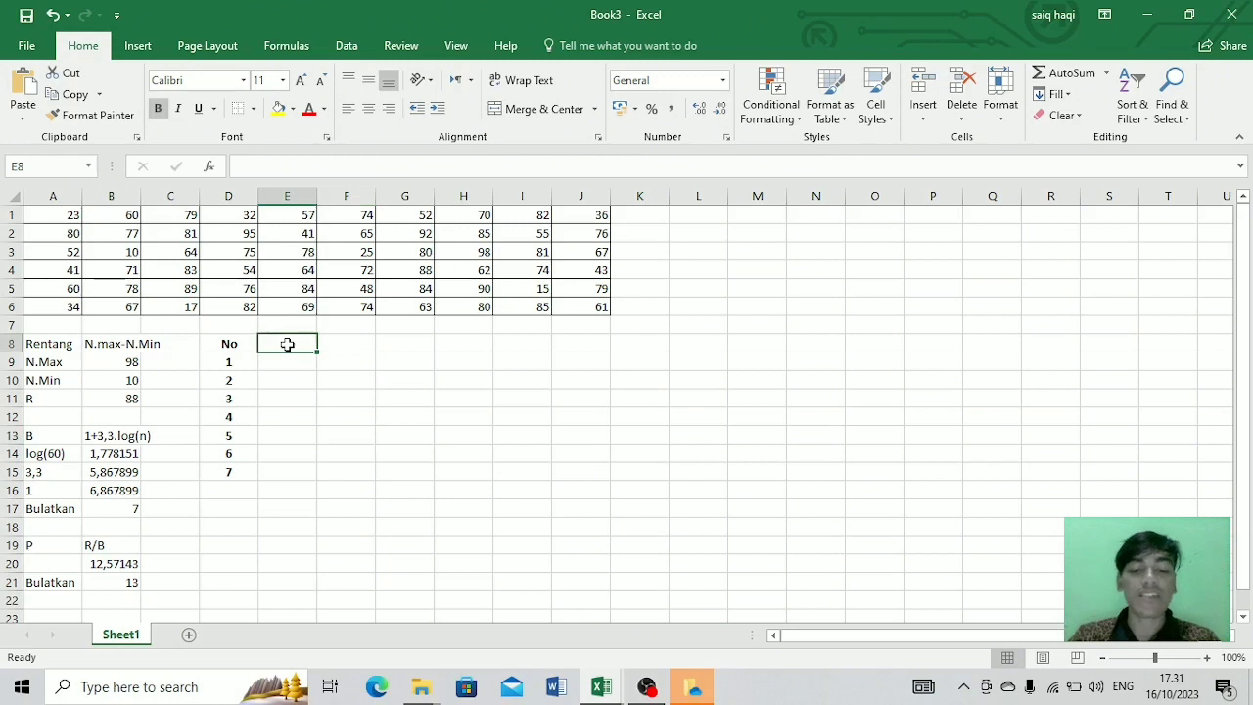
pyautogui.write('Interval')
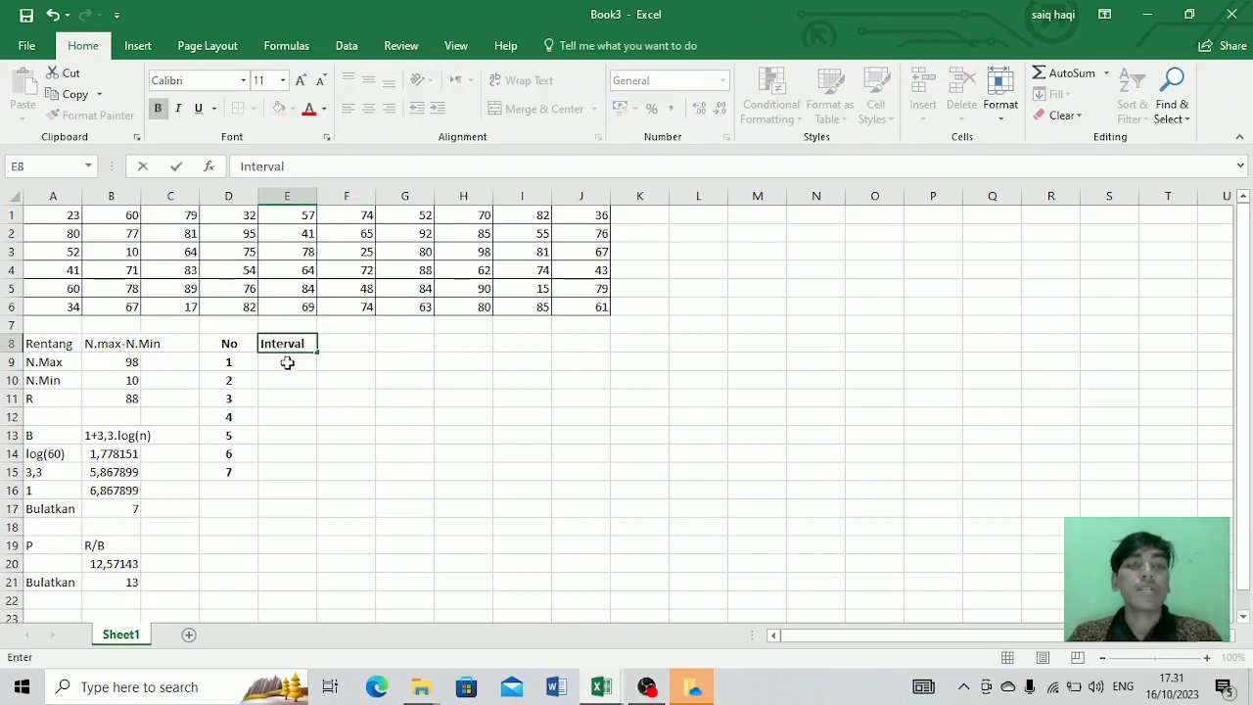
pyautogui.click(287, 363)
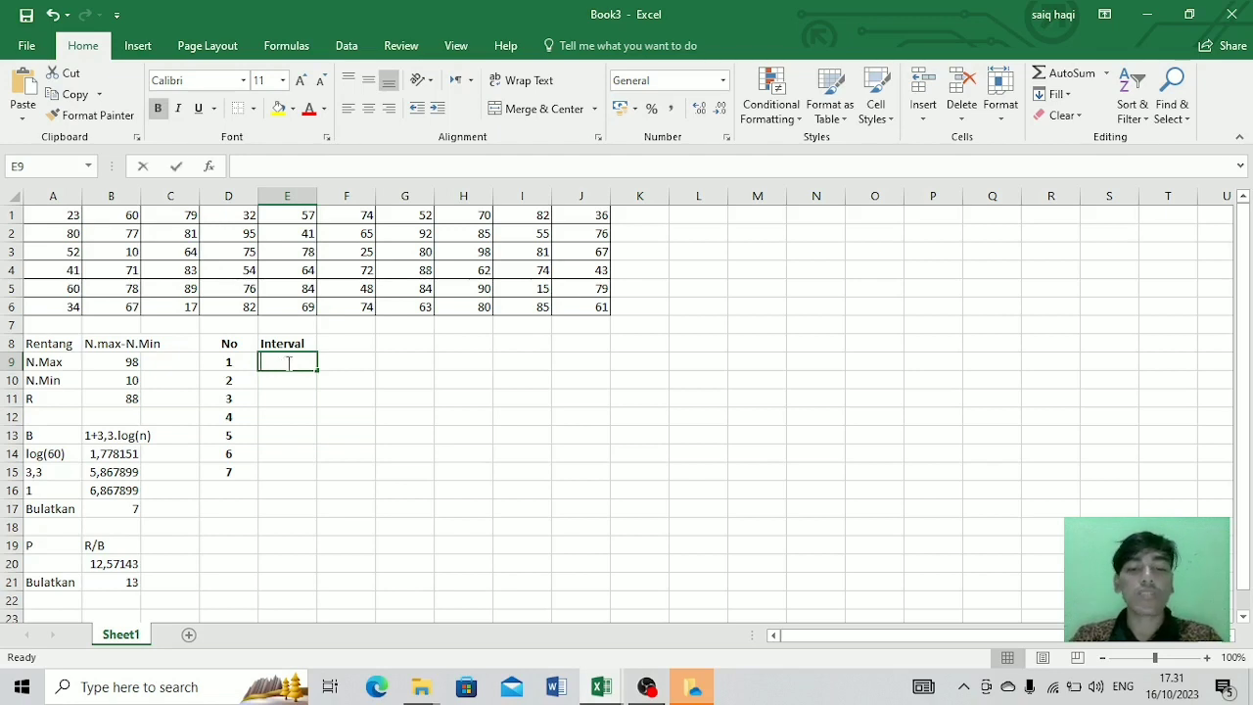
pyautogui.write('10')
pyautogui.press('Return')
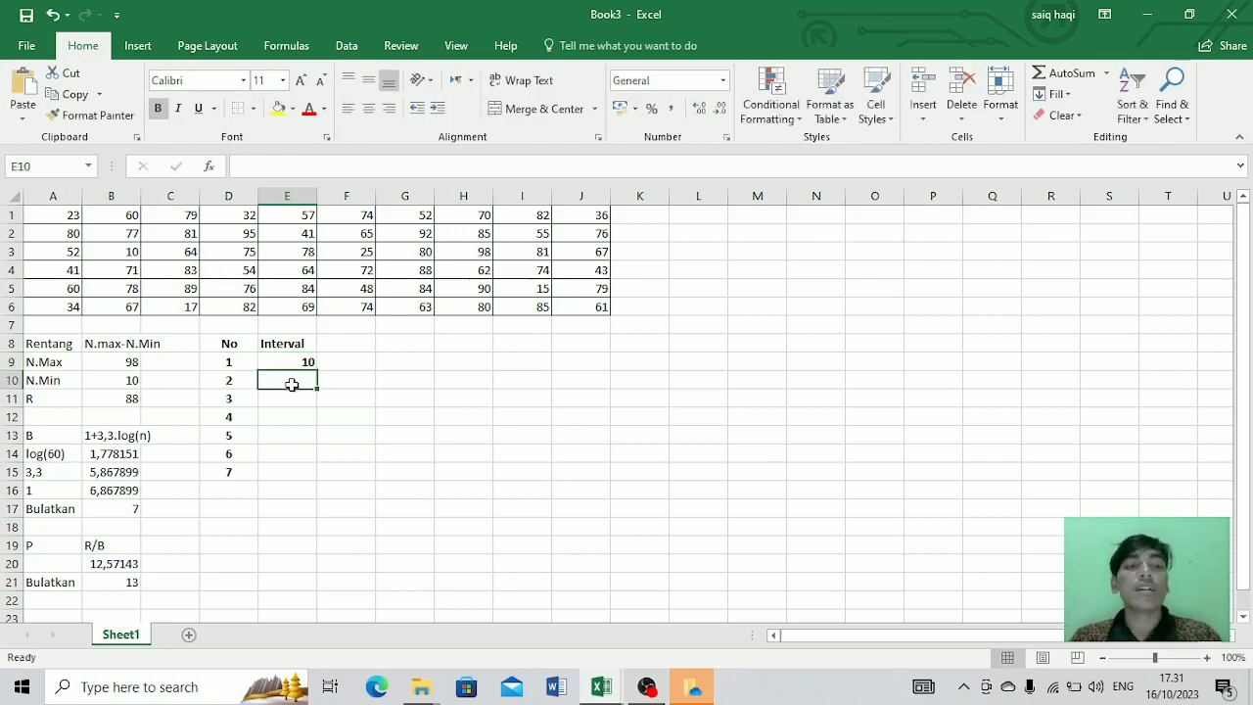
pyautogui.click(308, 360)
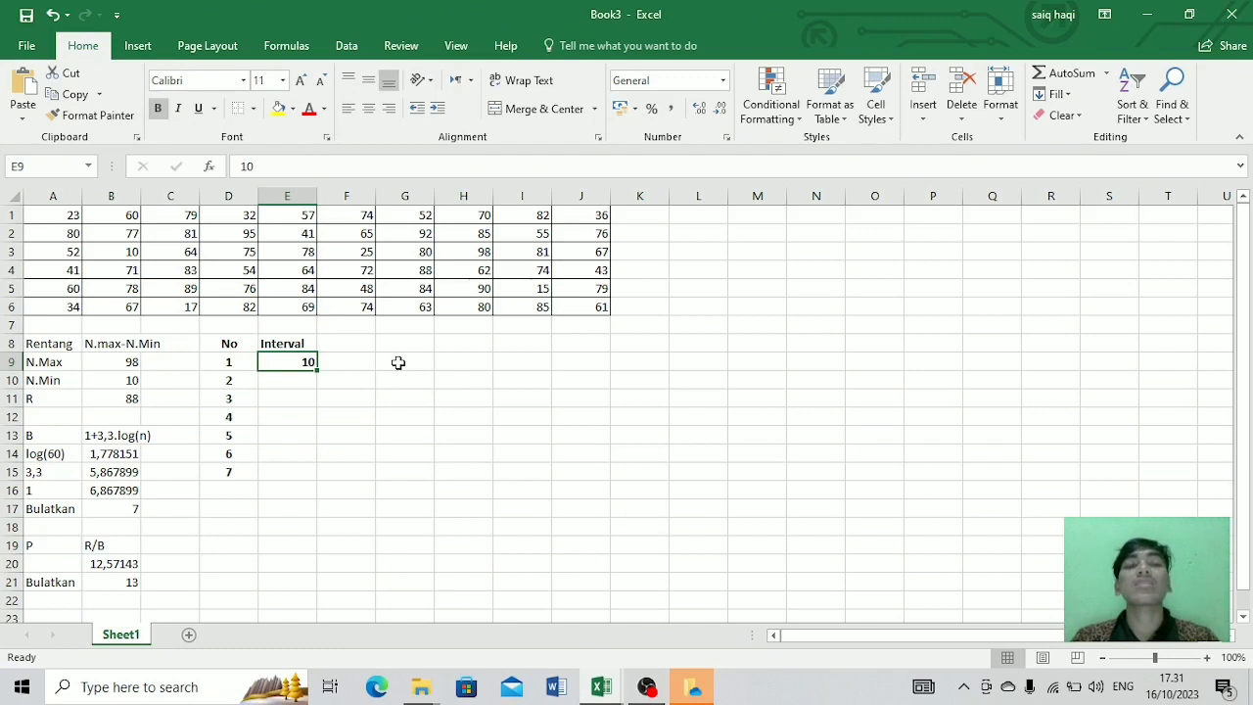
pyautogui.click(398, 362)
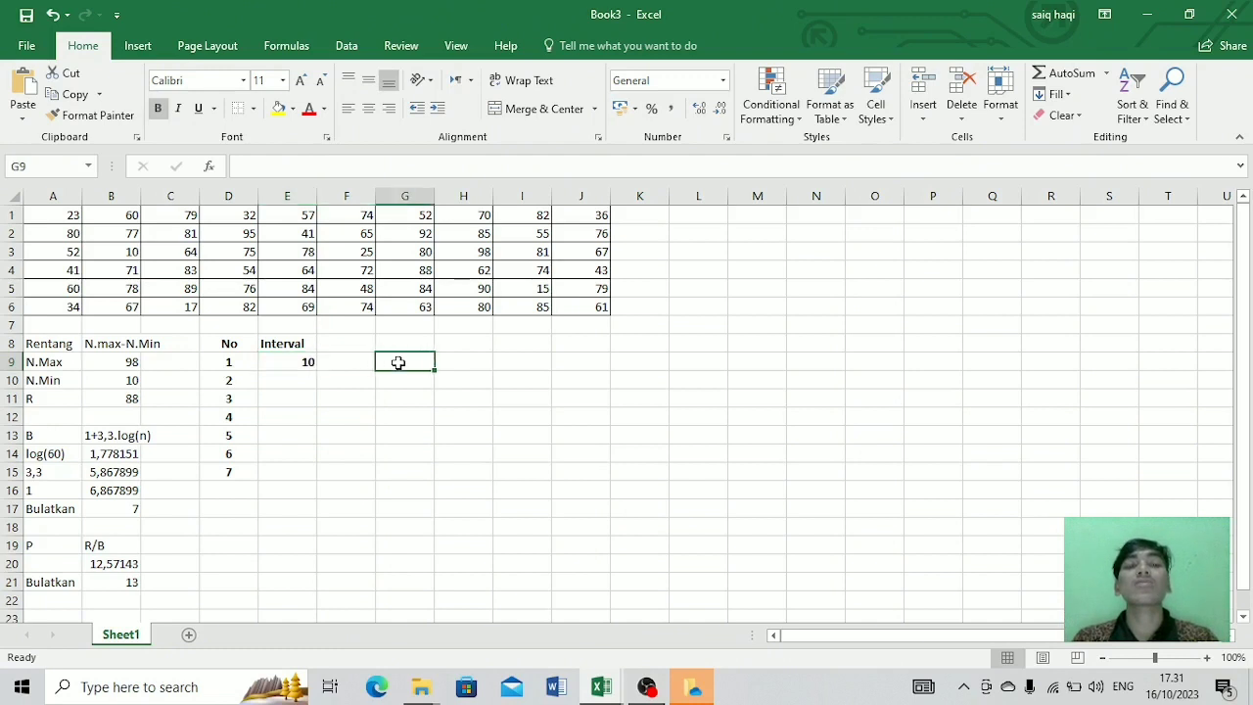
pyautogui.click(290, 362)
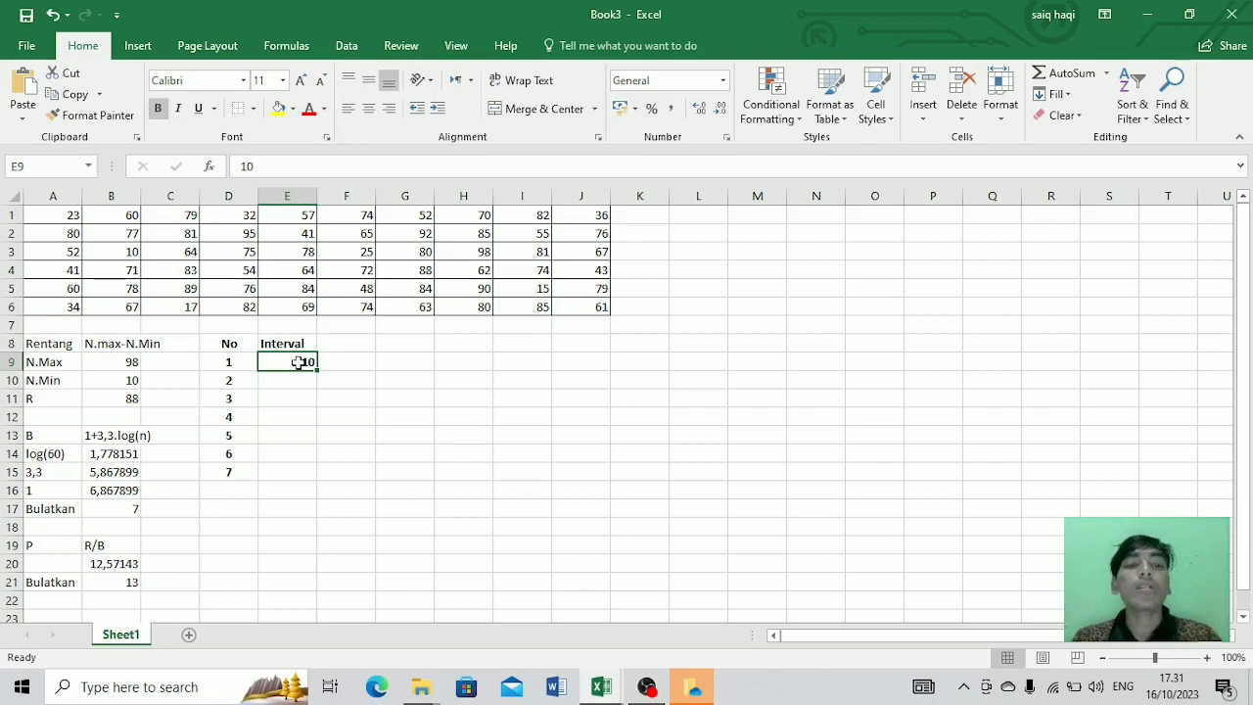
pyautogui.moveTo(299, 362); pyautogui.dragTo(283, 475)
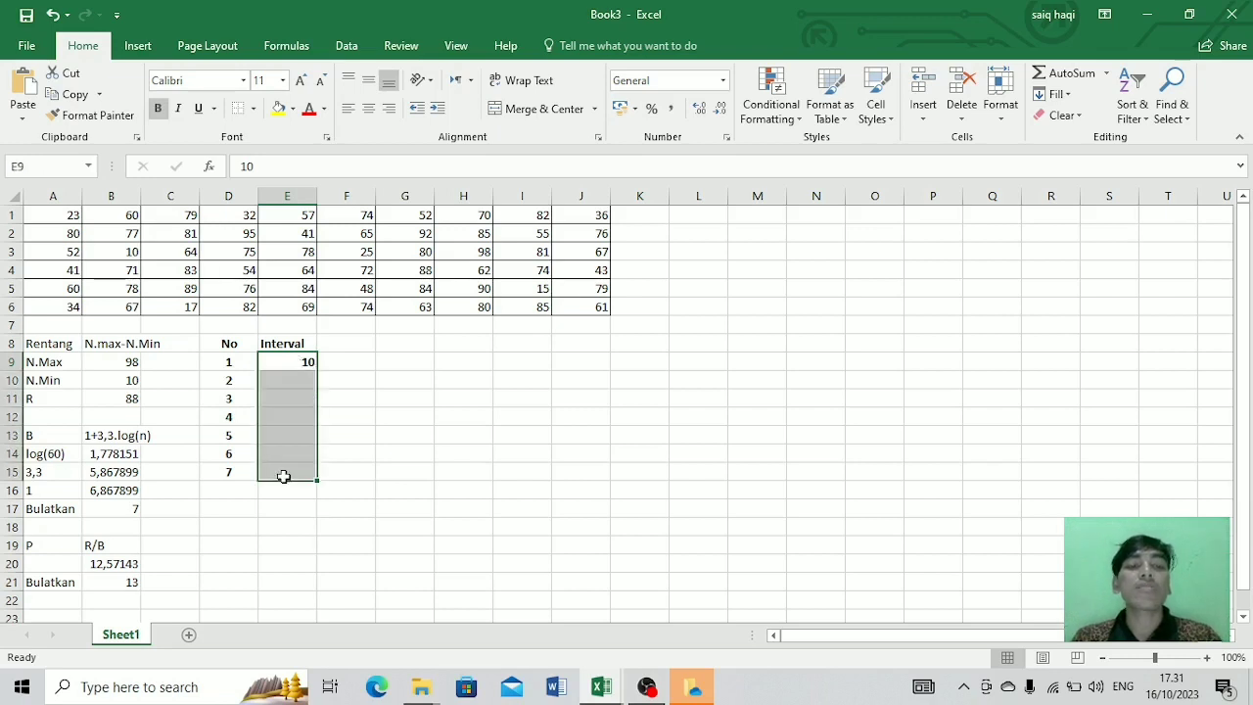
pyautogui.click(297, 379)
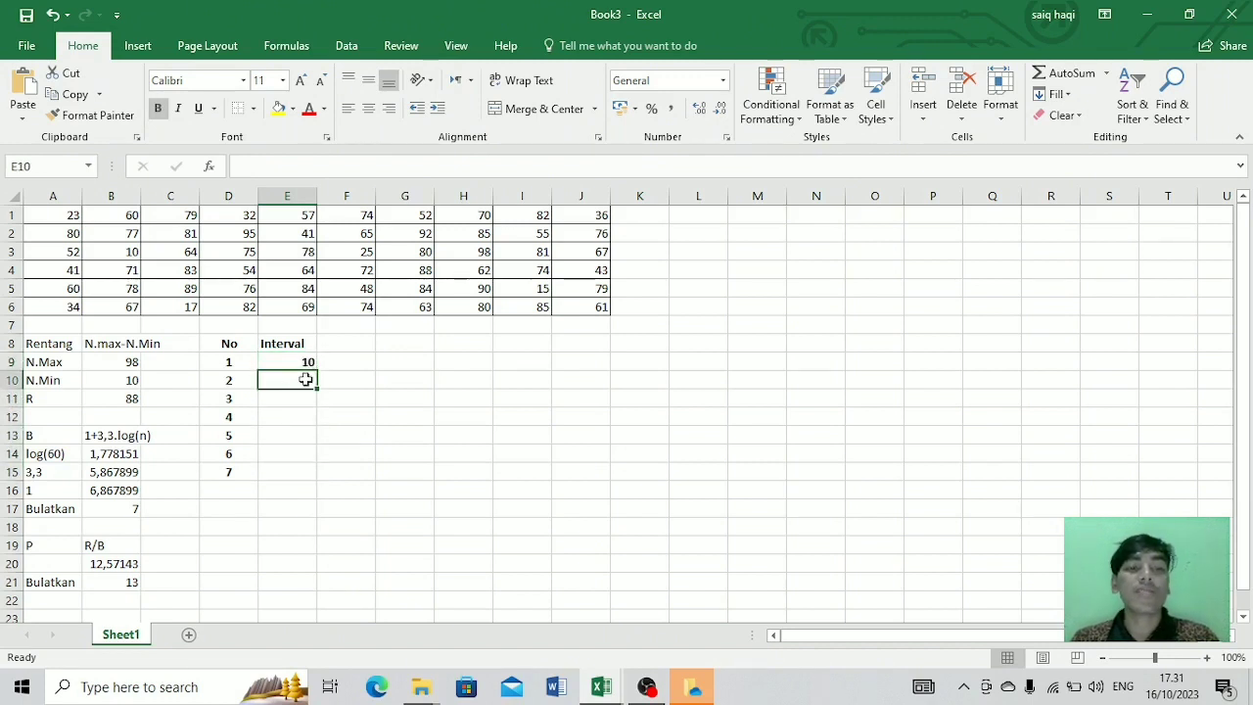
pyautogui.moveTo(305, 361); pyautogui.dragTo(287, 471)
pyautogui.click(302, 362)
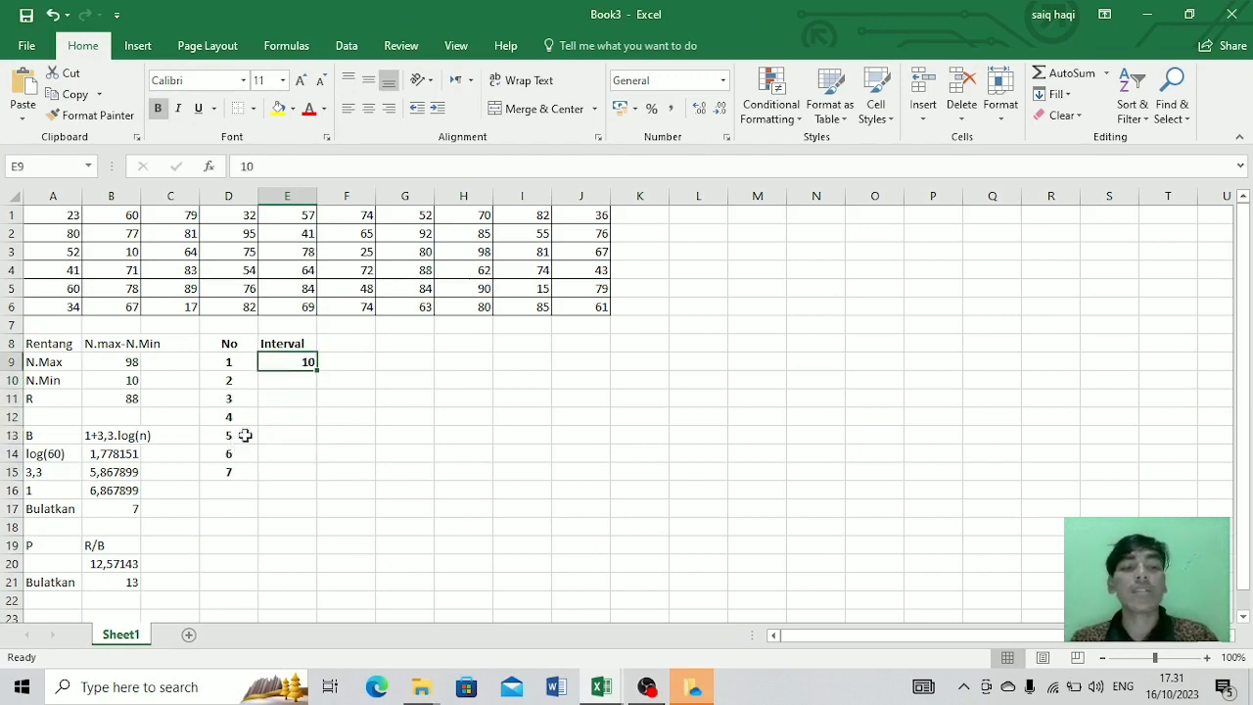
# Step: Calculate the second interval's lower limit in cell E10 by adding the rounded P value with =E9+B21
pyautogui.click(293, 380)
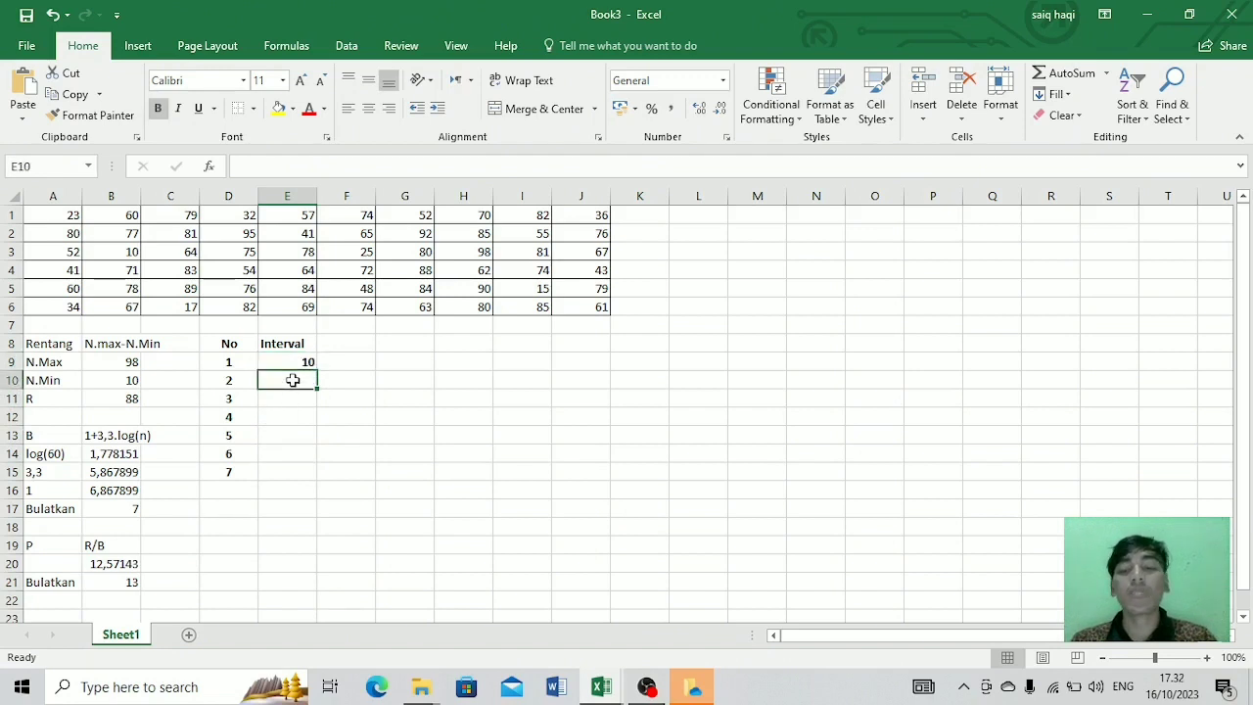
pyautogui.write('=')
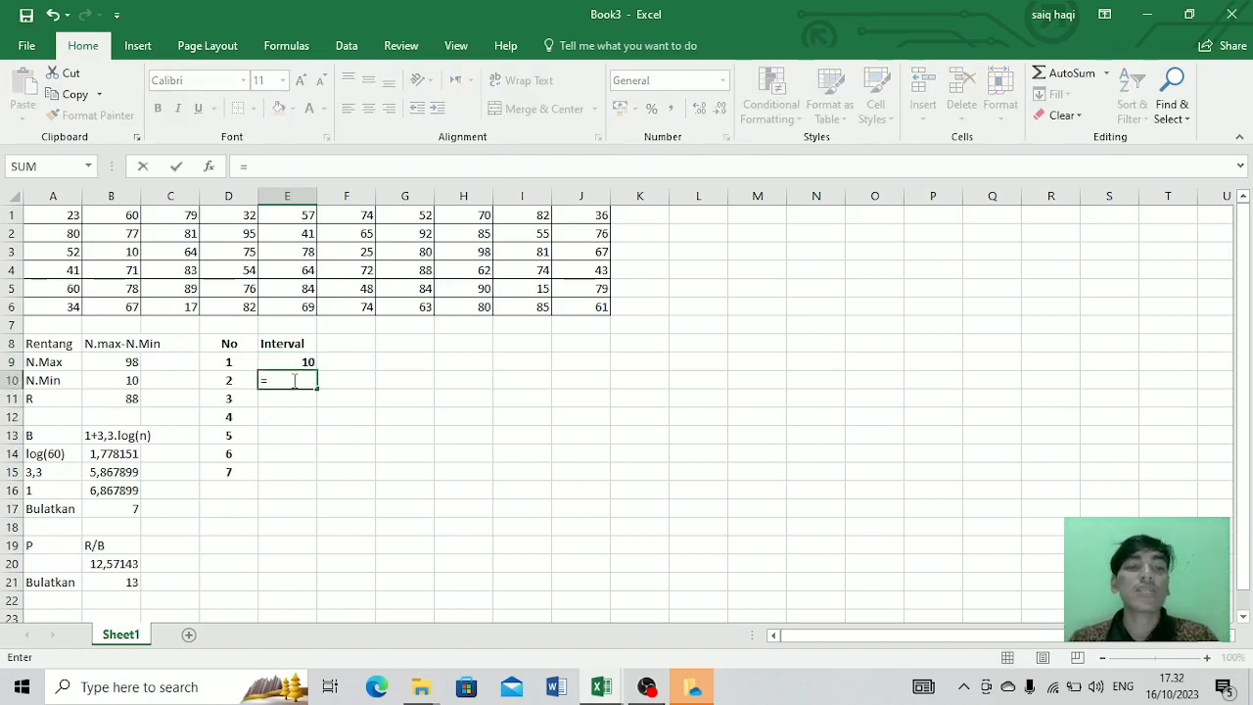
pyautogui.click(299, 361)
pyautogui.write('+')
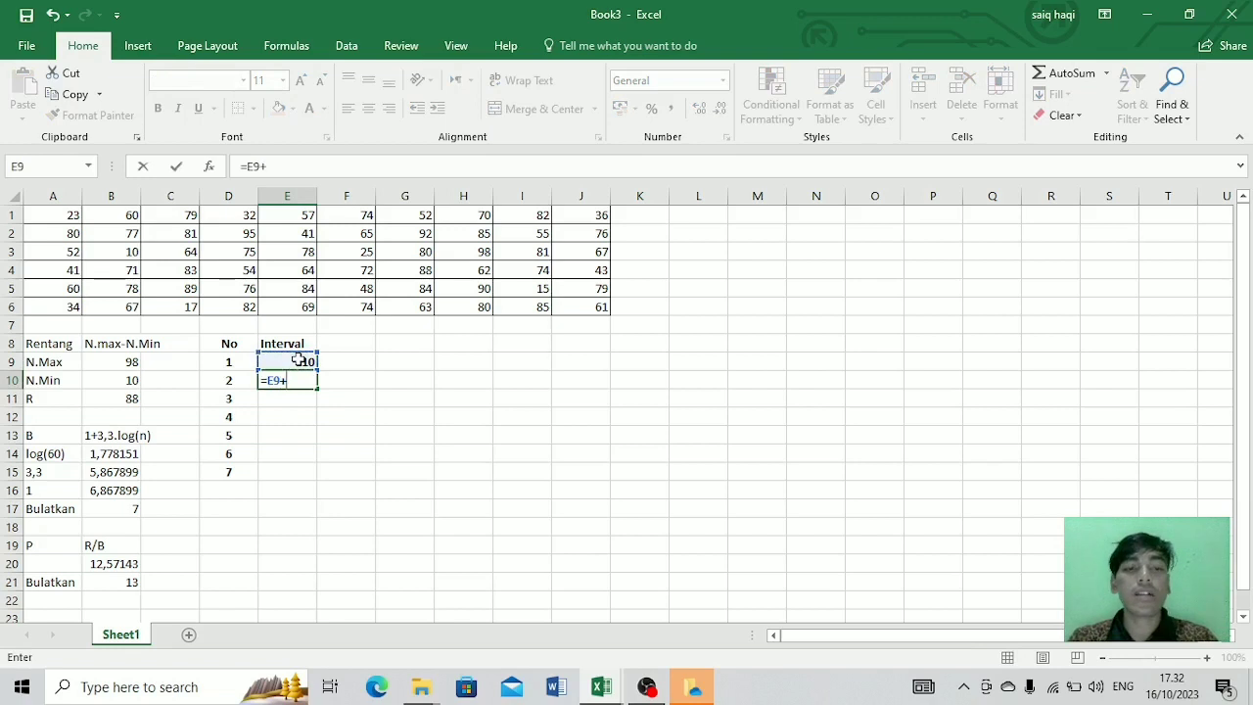
pyautogui.click(115, 582)
pyautogui.press('Return')
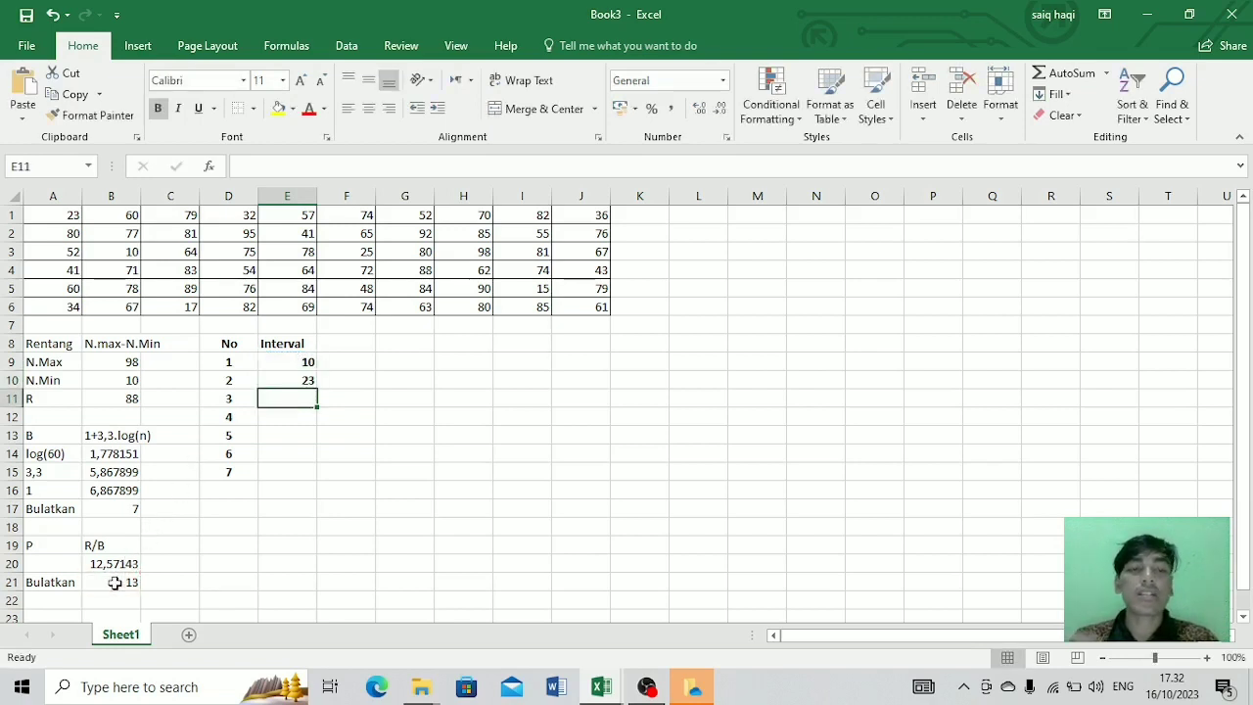
# Step: Calculate the third interval's lower limit in cell E11 by adding the rounded P value with =E10+B21
pyautogui.write('=')
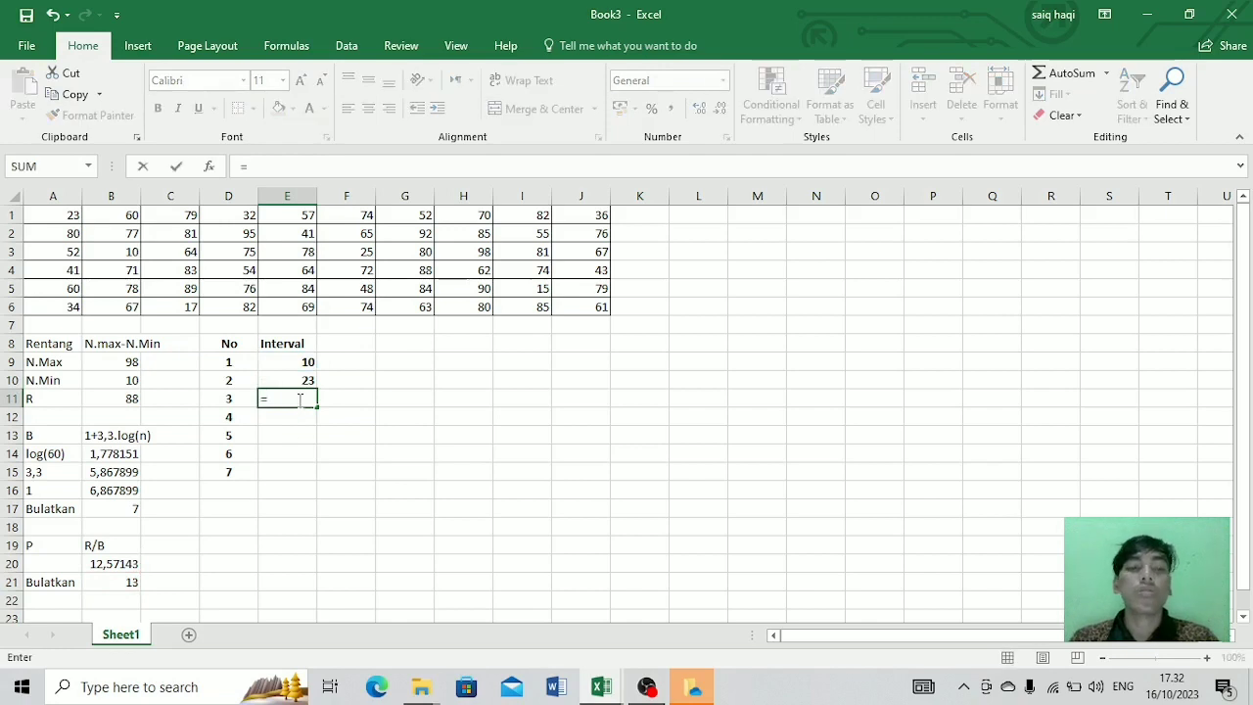
pyautogui.click(300, 380)
pyautogui.write('+')
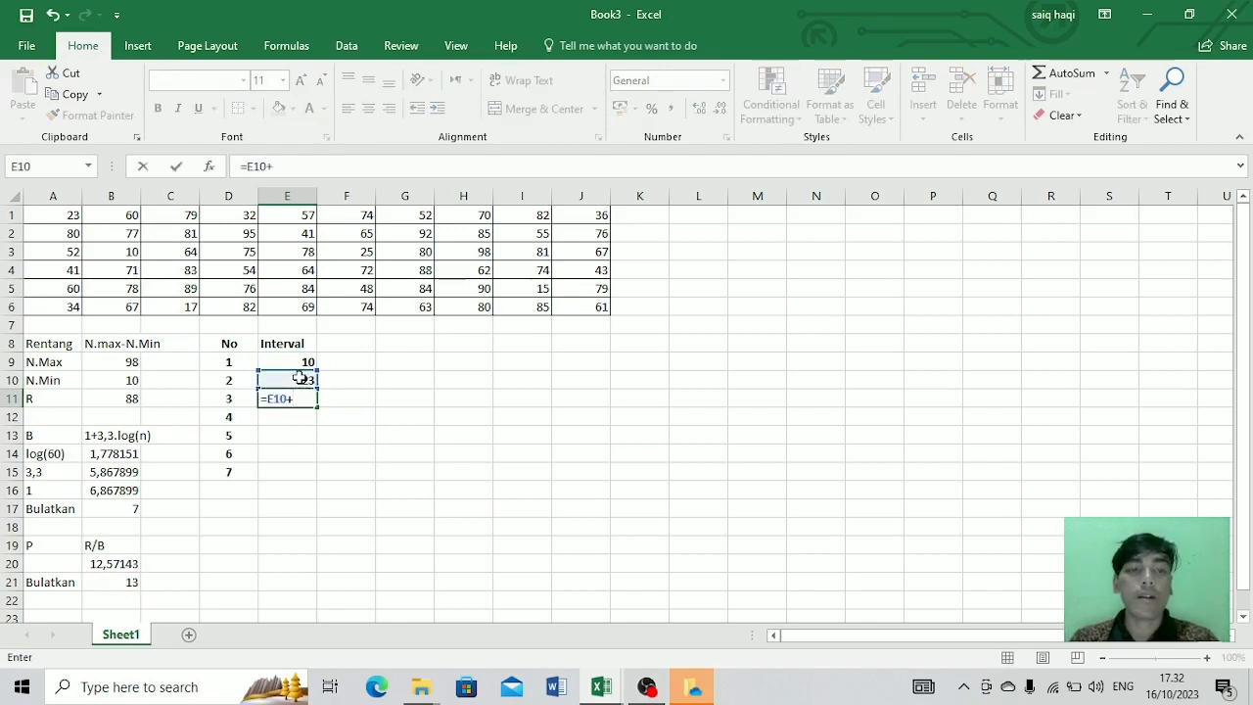
pyautogui.click(113, 582)
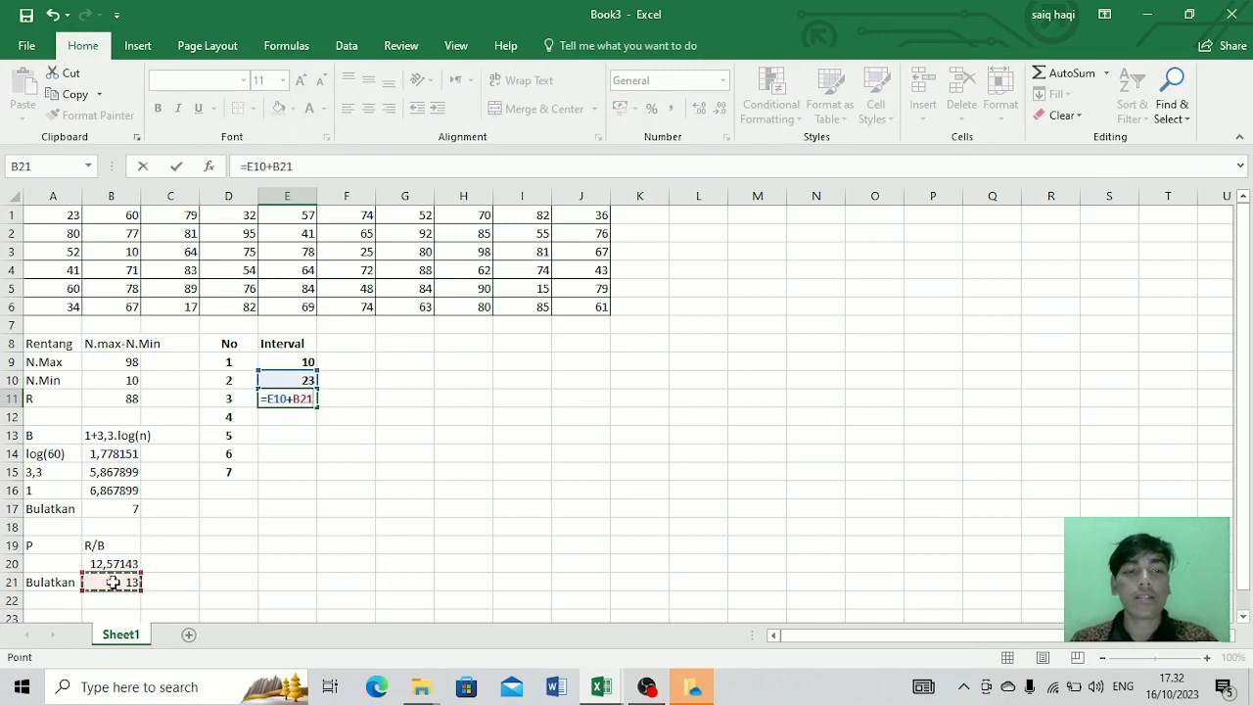
pyautogui.press('Return')
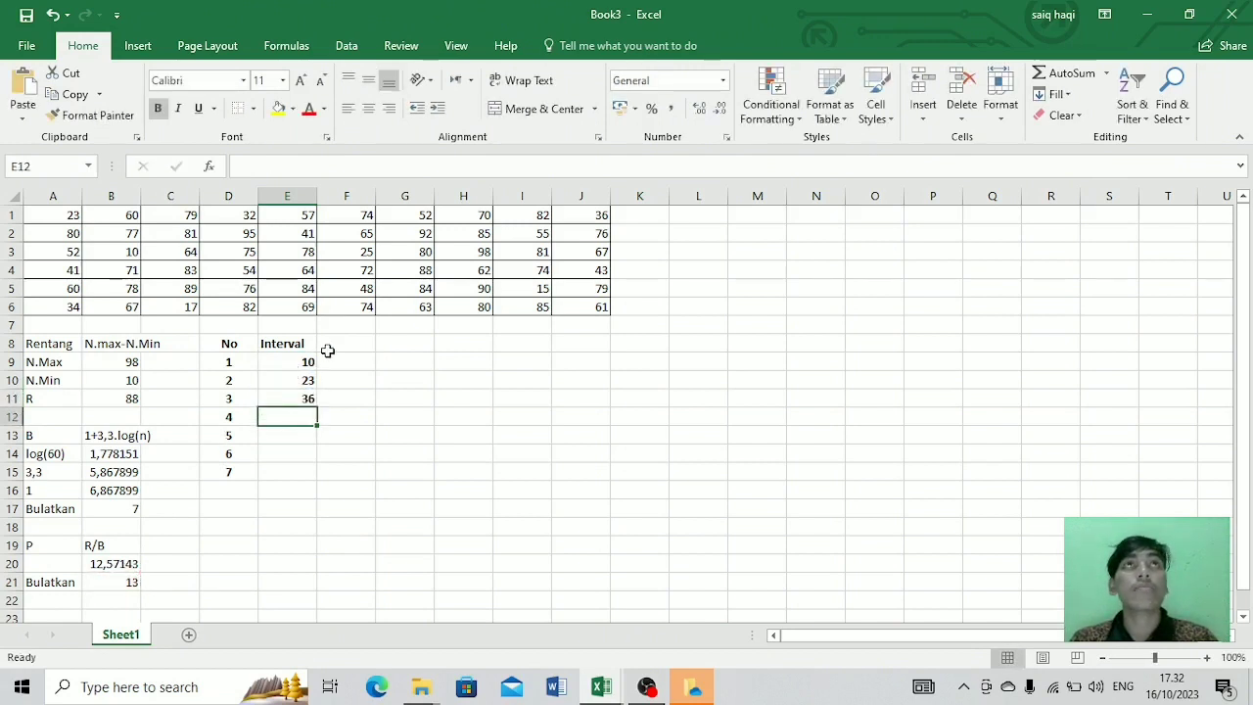
# Step: Calculate the fourth interval's lower limit in cell E12 by adding the rounded P value with =E11+B21
pyautogui.write('=')
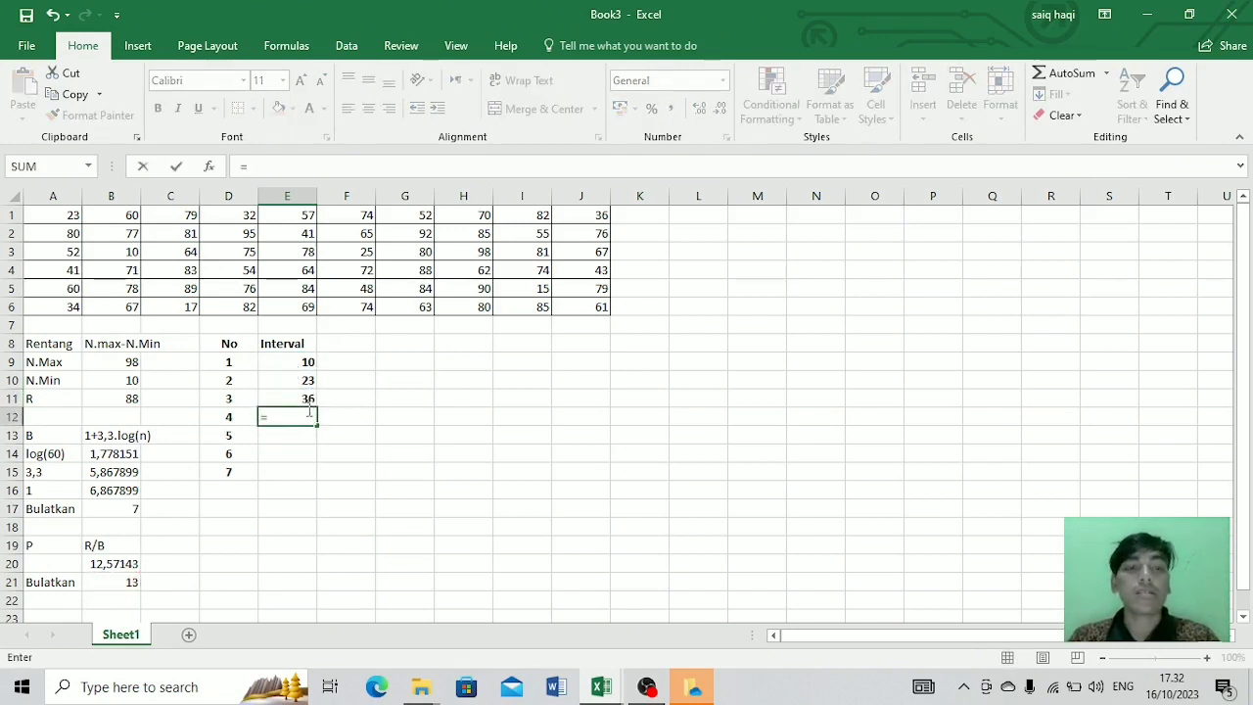
pyautogui.click(306, 400)
pyautogui.write('+')
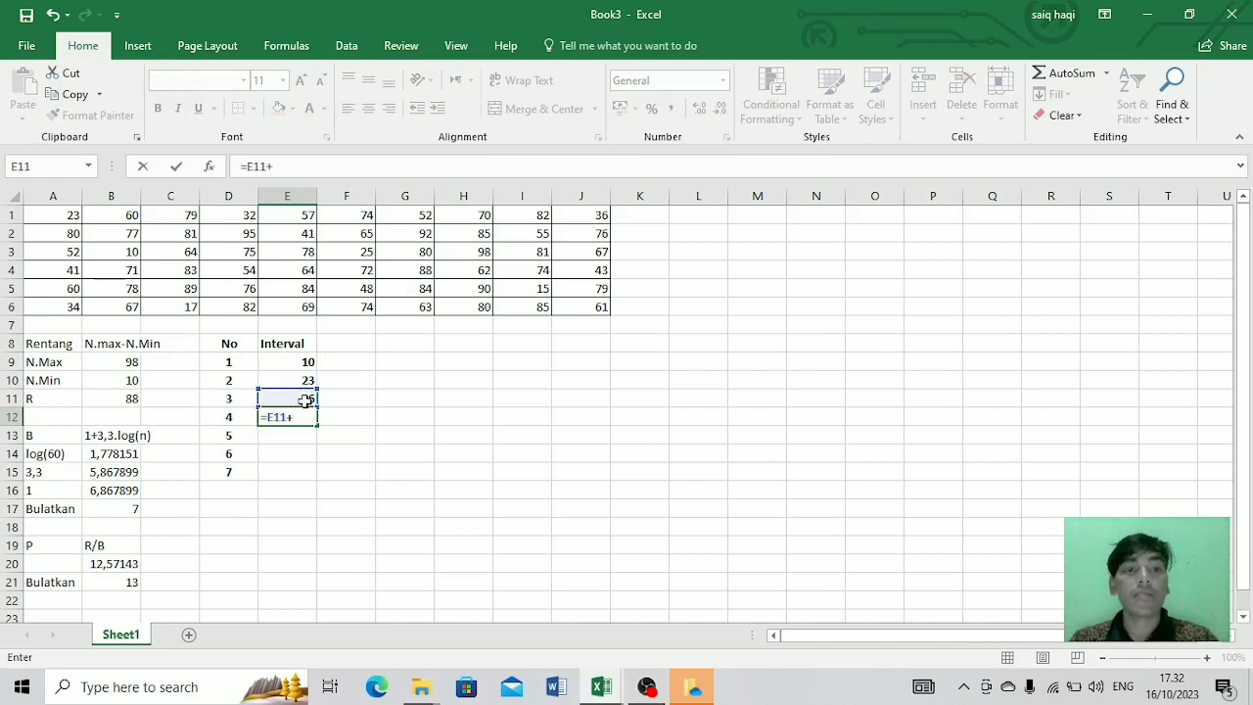
pyautogui.click(117, 581)
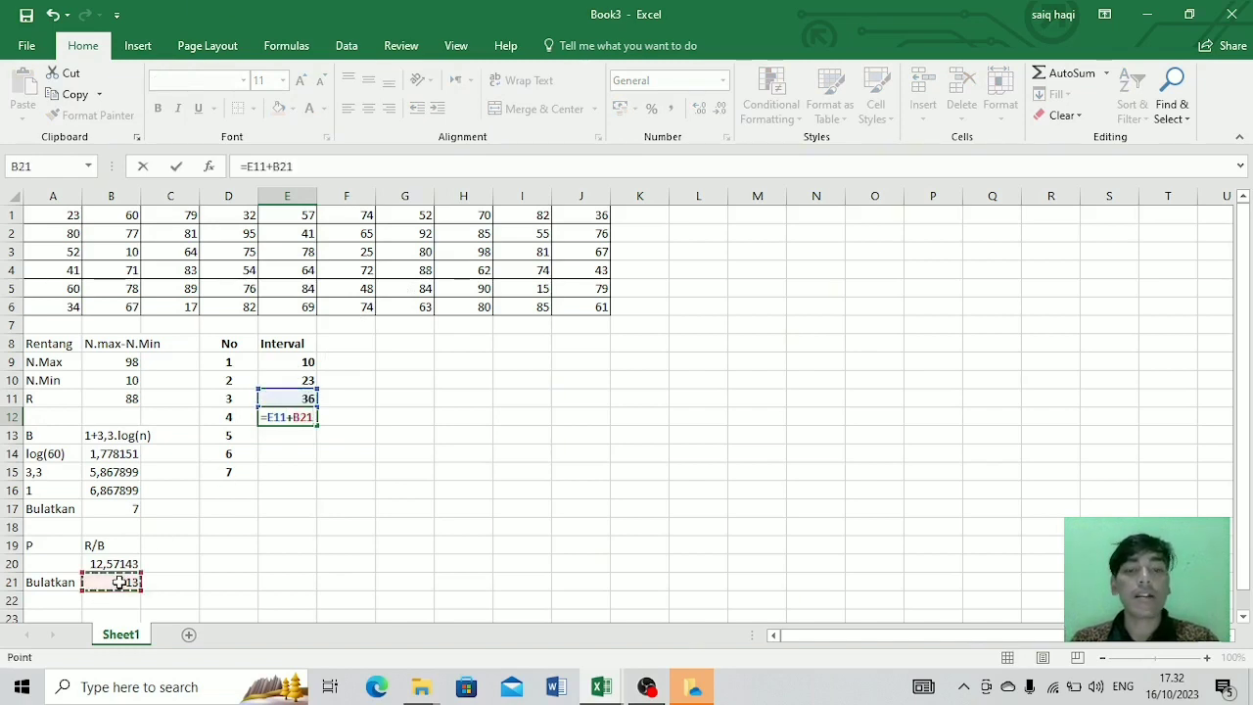
pyautogui.press('Return')
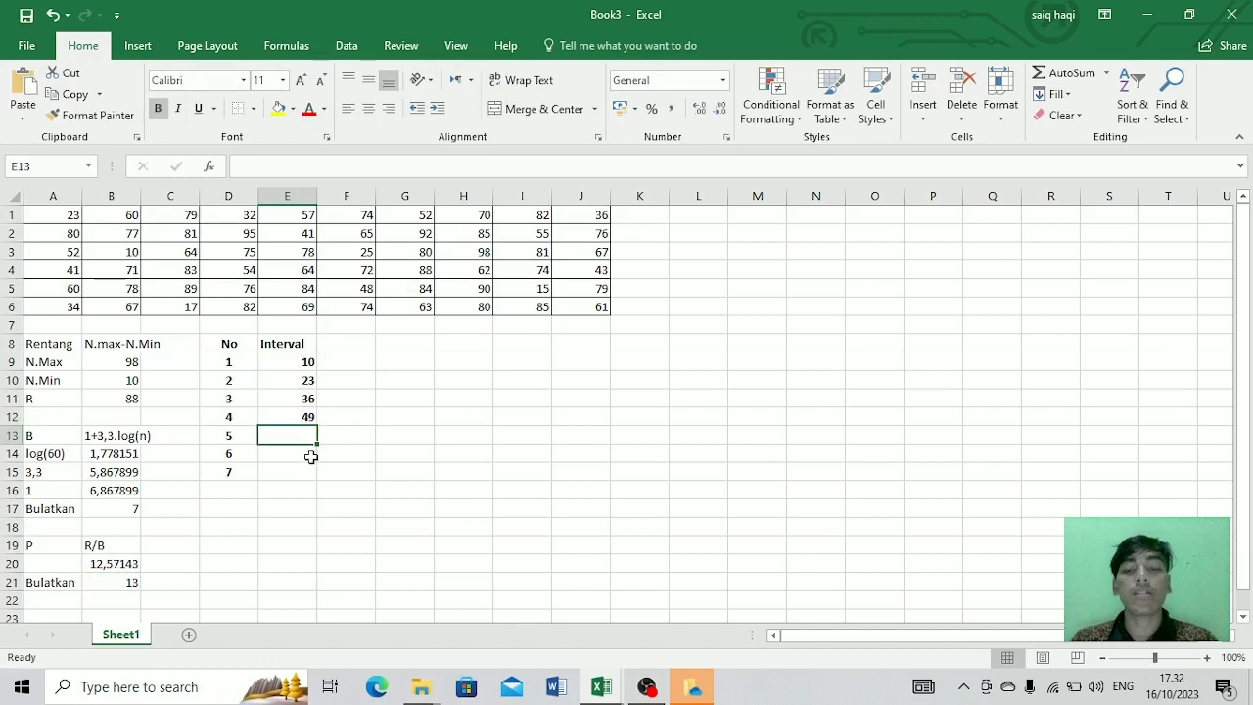
# Step: Calculate the fifth interval's lower limit in cell E13 by adding the rounded P value with =E12+B21
pyautogui.write('=')
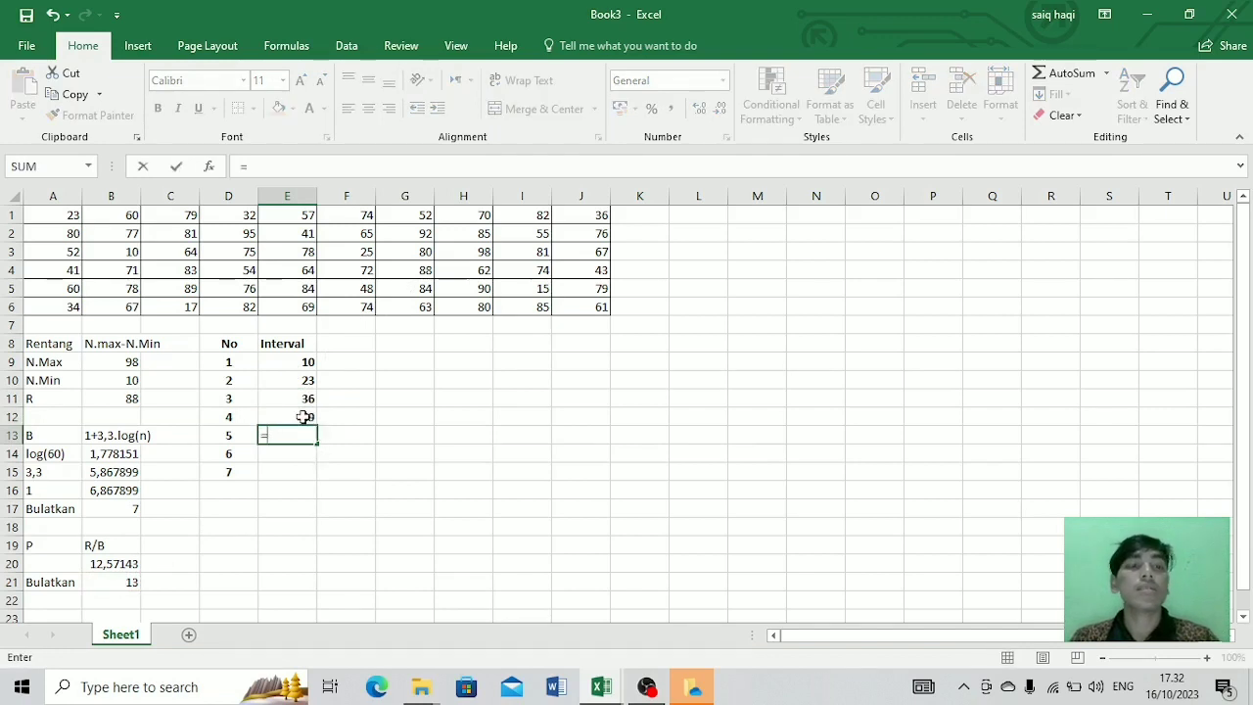
pyautogui.click(300, 417)
pyautogui.write('+')
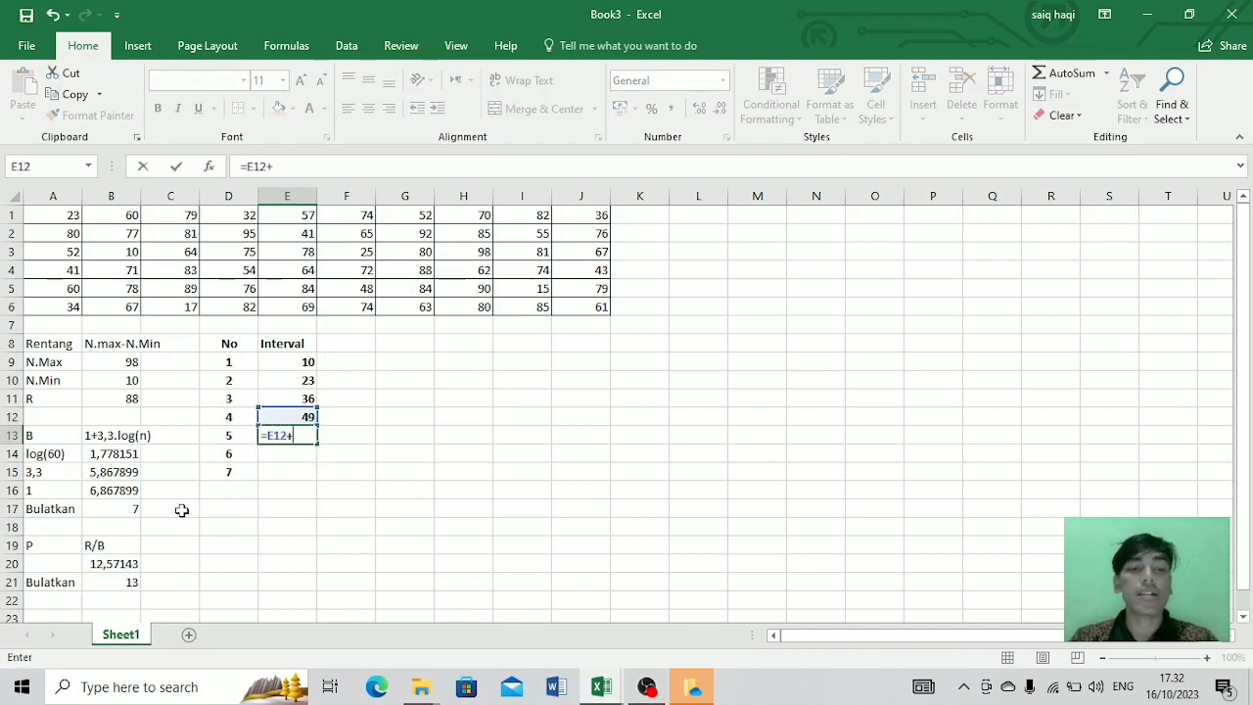
pyautogui.click(110, 583)
pyautogui.press('Return')
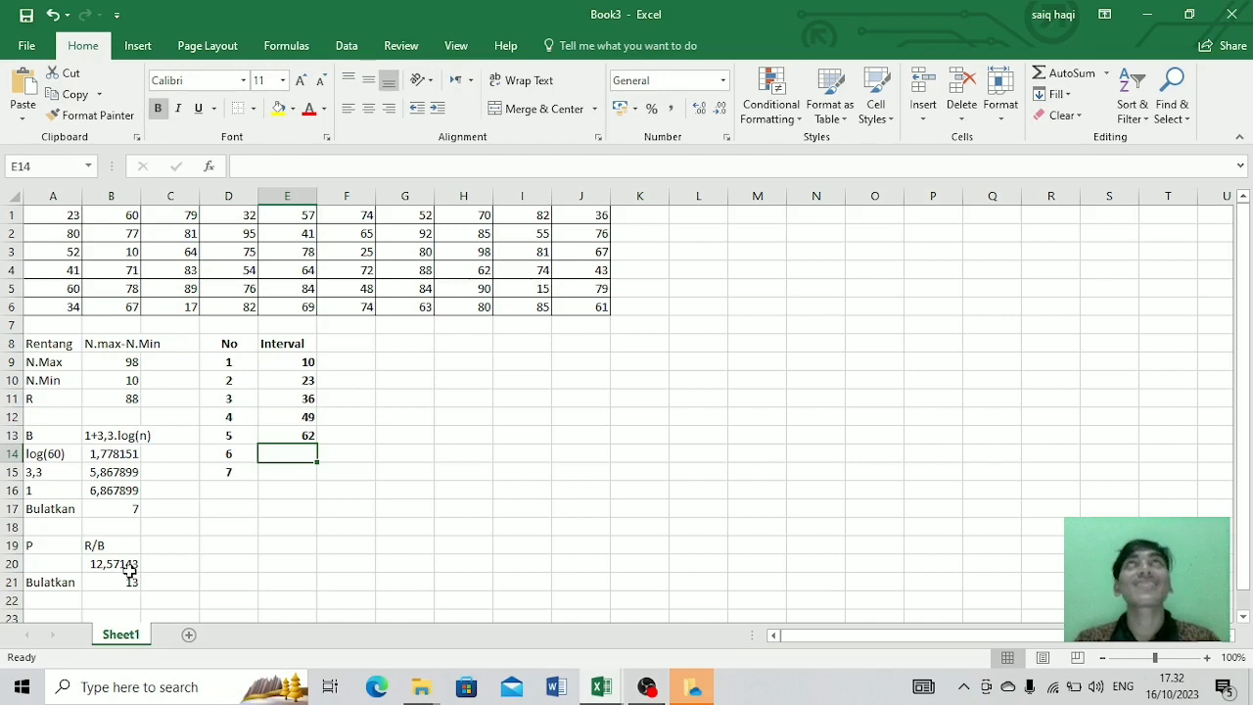
# Step: Calculate the sixth interval's lower limit in cell E14 by adding the rounded P value with =E13+B21
pyautogui.write('=')
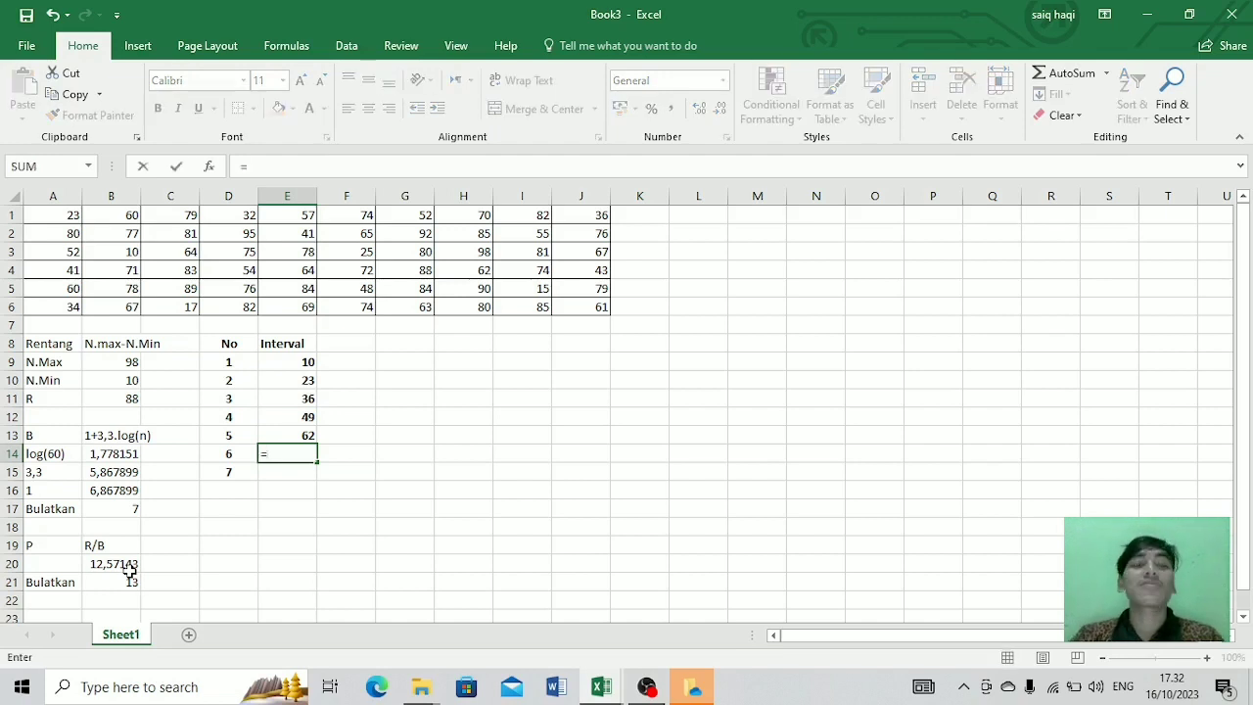
pyautogui.click(274, 436)
pyautogui.write('+')
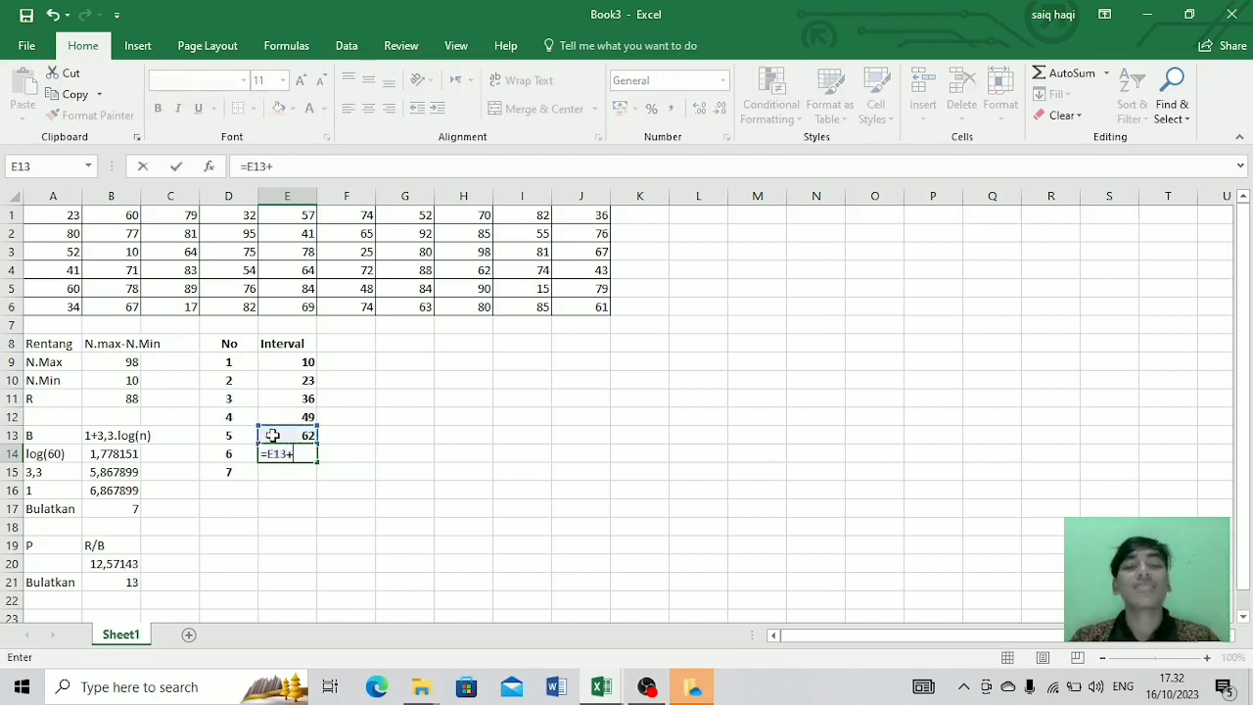
pyautogui.click(124, 585)
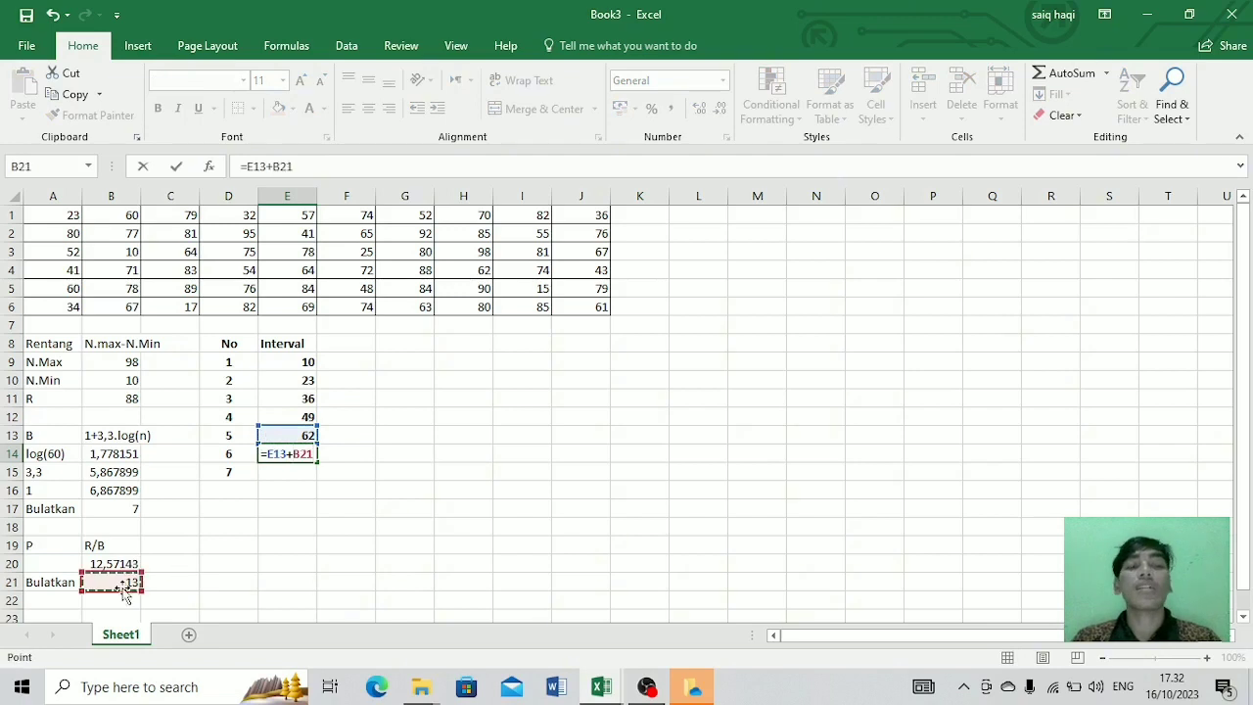
pyautogui.press('Return')
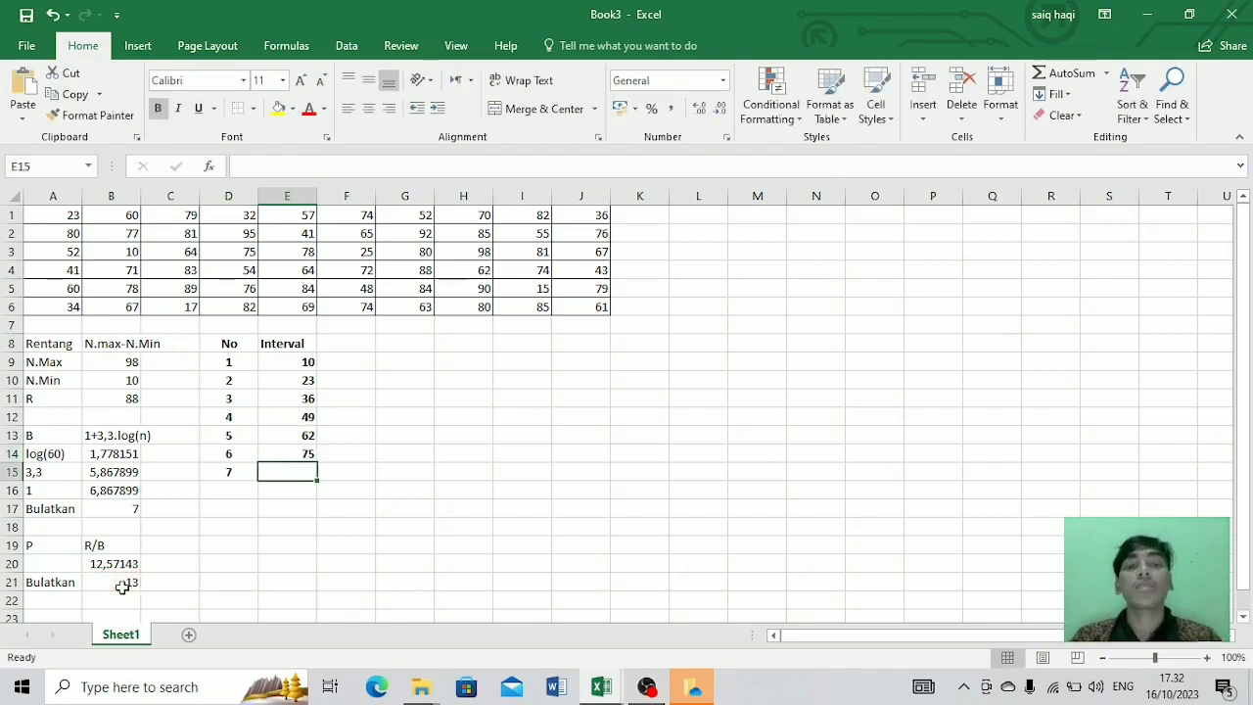
# Step: Calculate the seventh interval's lower limit in cell E15 by adding the rounded P value with =E14+B21
pyautogui.write('=')
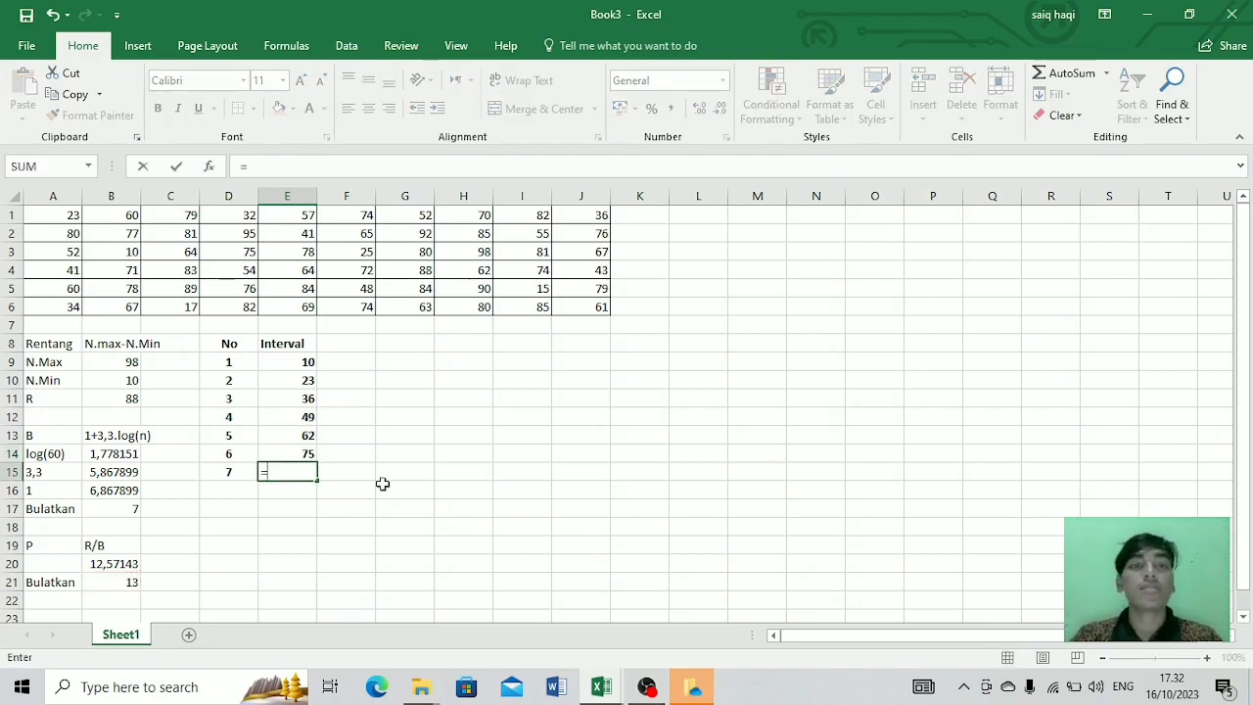
pyautogui.click(286, 454)
pyautogui.write('+')
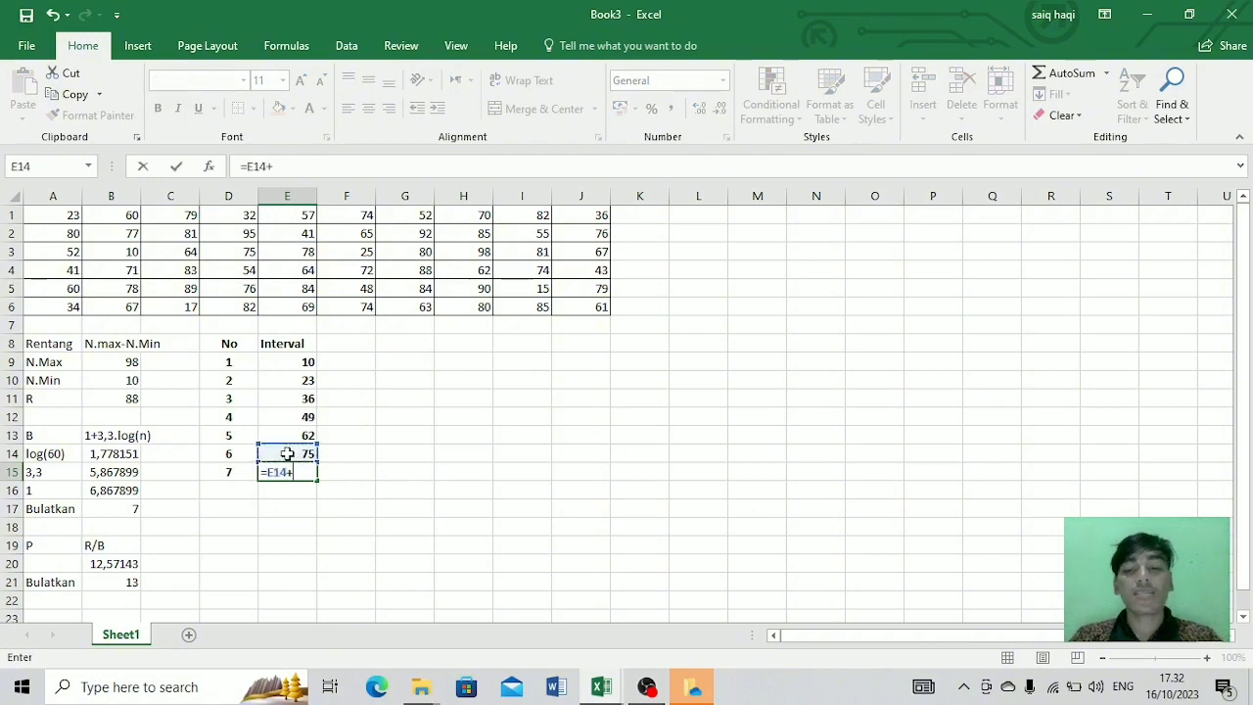
pyautogui.click(115, 583)
pyautogui.press('Return')
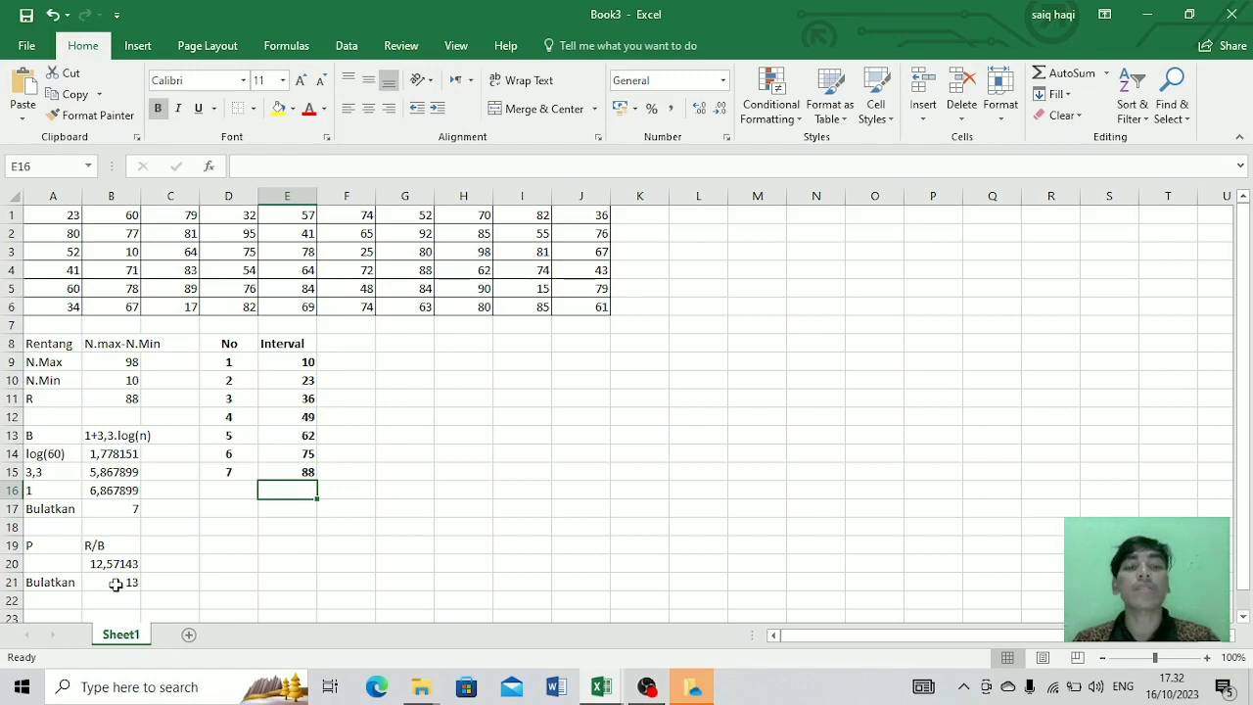
# Step: Fill cells F9:F15 with a hyphen "-" as the separator beside each lower limit
pyautogui.moveTo(300, 359); pyautogui.dragTo(306, 471)
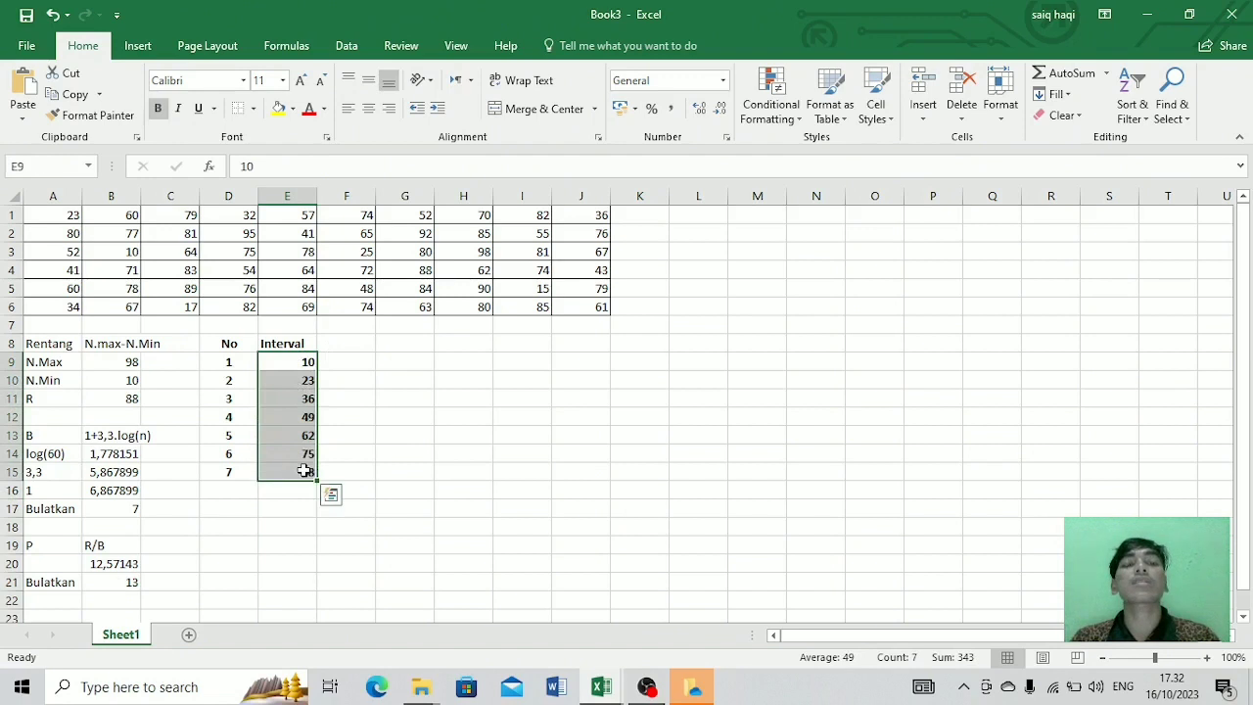
pyautogui.click(360, 364)
pyautogui.write('-')
pyautogui.press('Return')
pyautogui.write('-')
pyautogui.press('Return')
pyautogui.press('Return')
pyautogui.click(361, 364)
pyautogui.click(356, 397)
pyautogui.moveTo(374, 406); pyautogui.dragTo(372, 478)
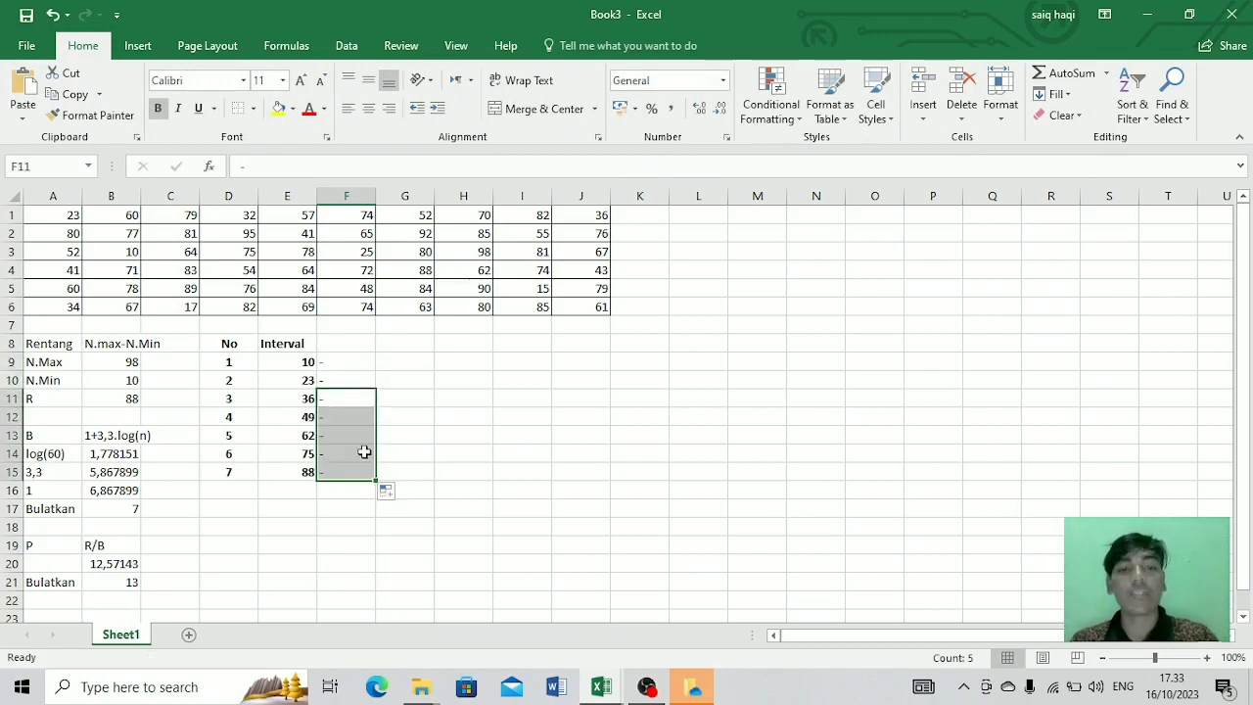
# Step: Center the interval cells E9:G15 horizontally
pyautogui.moveTo(350, 362); pyautogui.dragTo(414, 479)
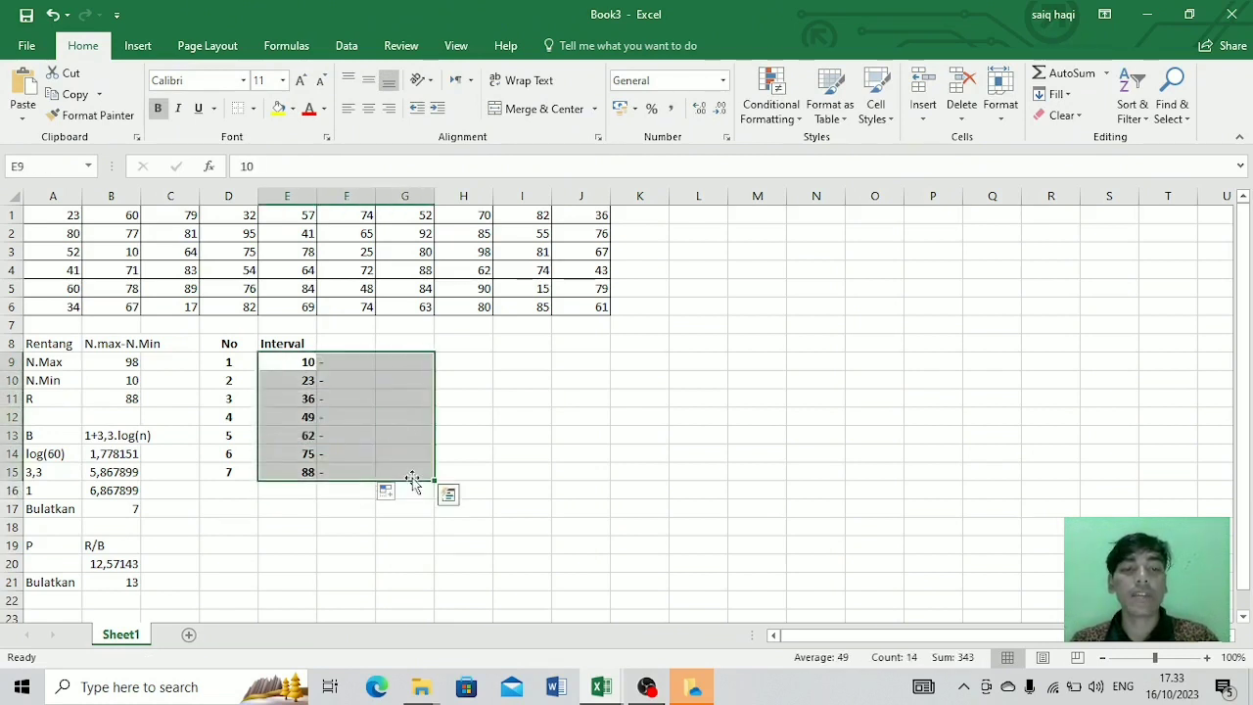
pyautogui.click(368, 109)
pyautogui.click(442, 378)
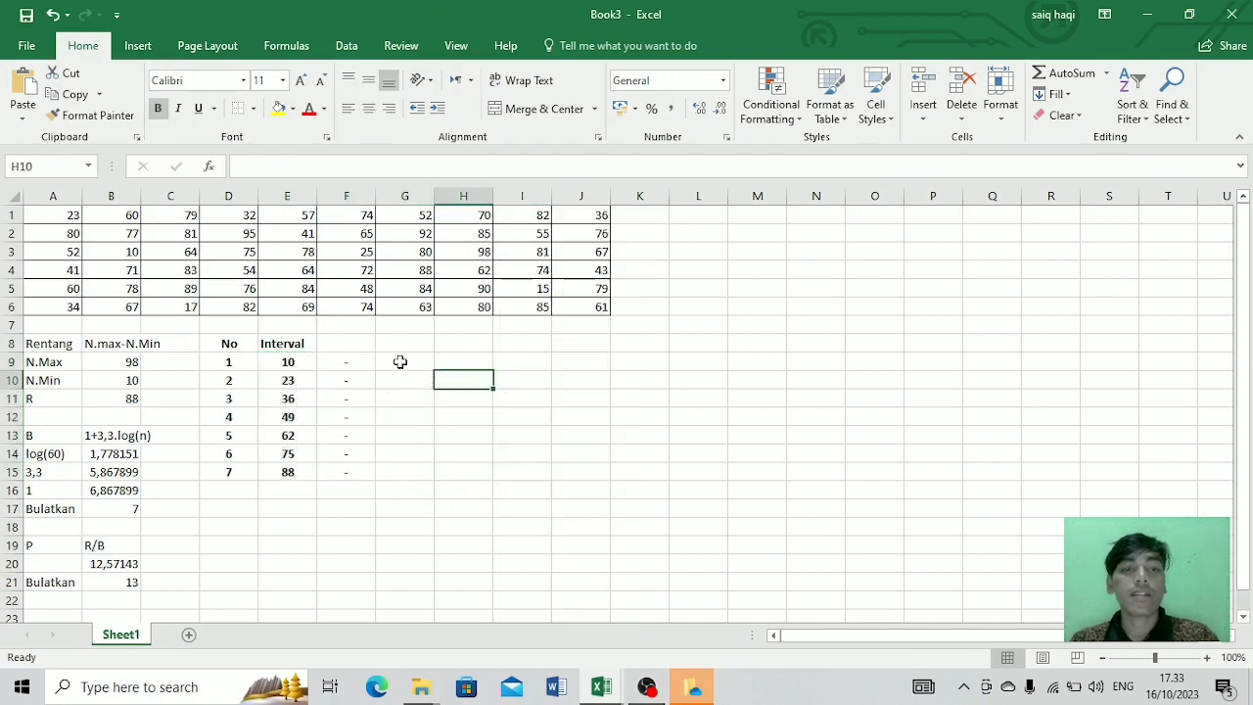
# Step: Enter the upper limits 22, 35, 48, 61, 74 and 87 of the first six intervals in cells G9:G14
pyautogui.click(400, 362)
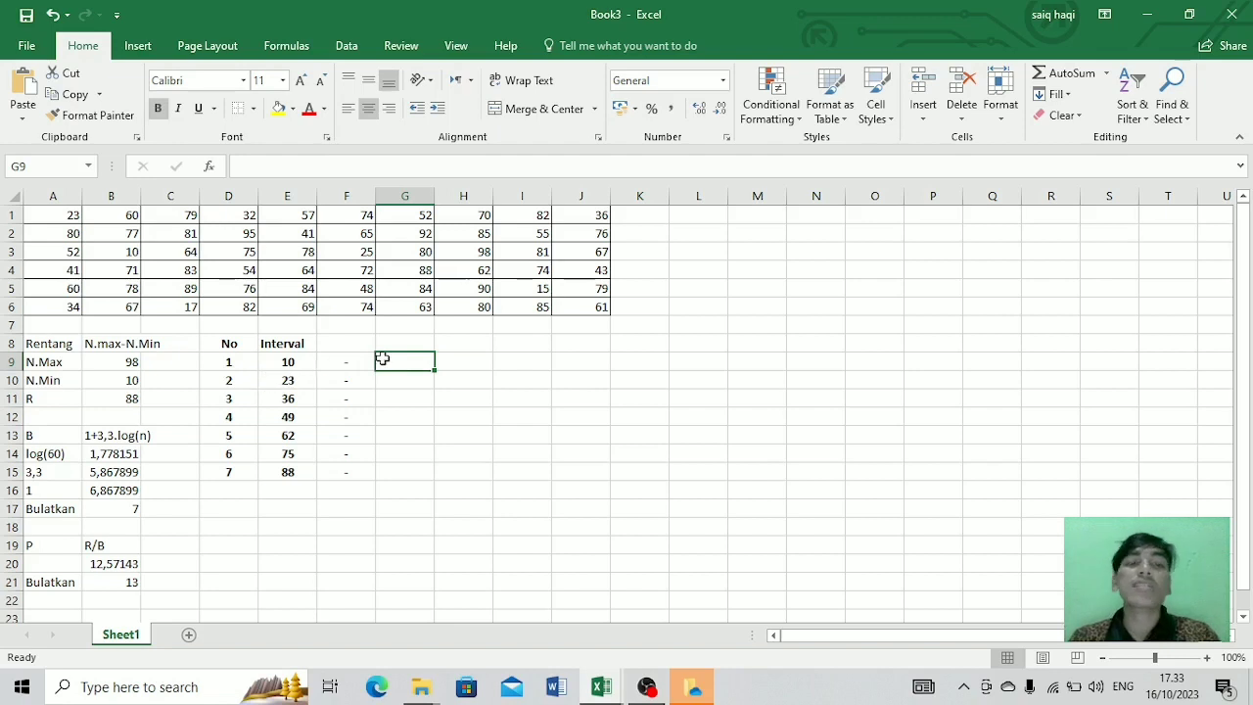
pyautogui.write('22')
pyautogui.press('Return')
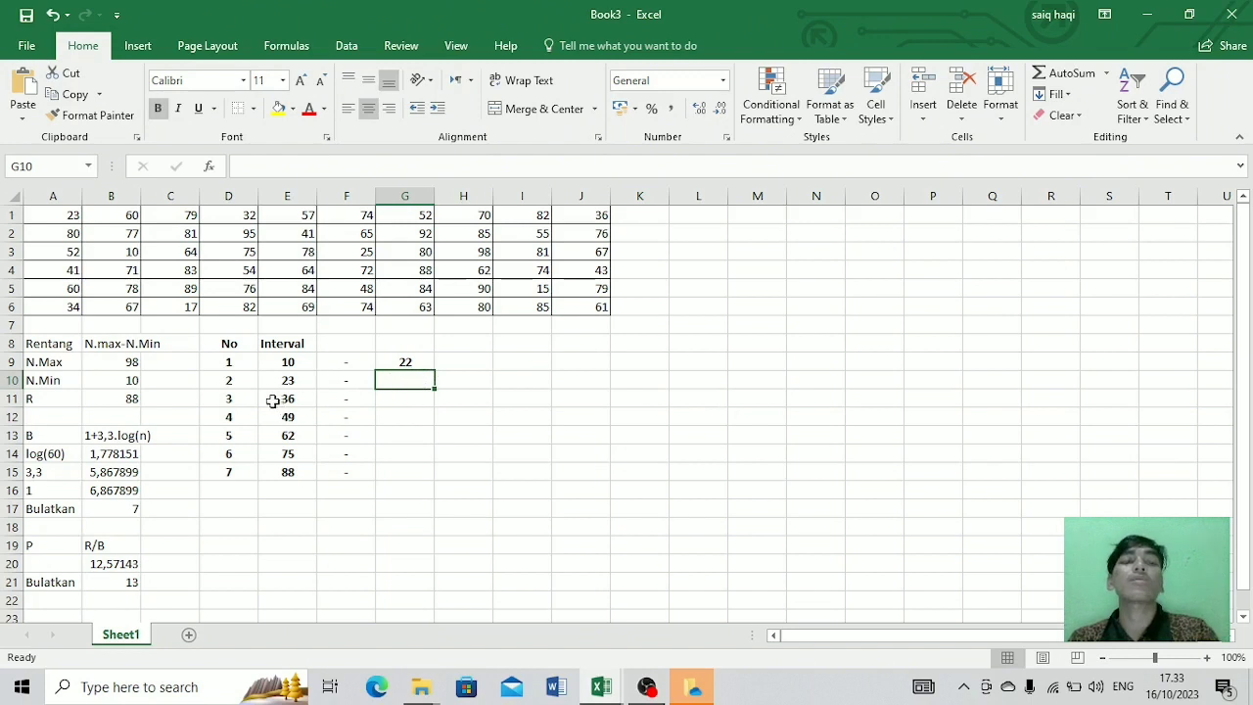
pyautogui.write('35')
pyautogui.press('Return')
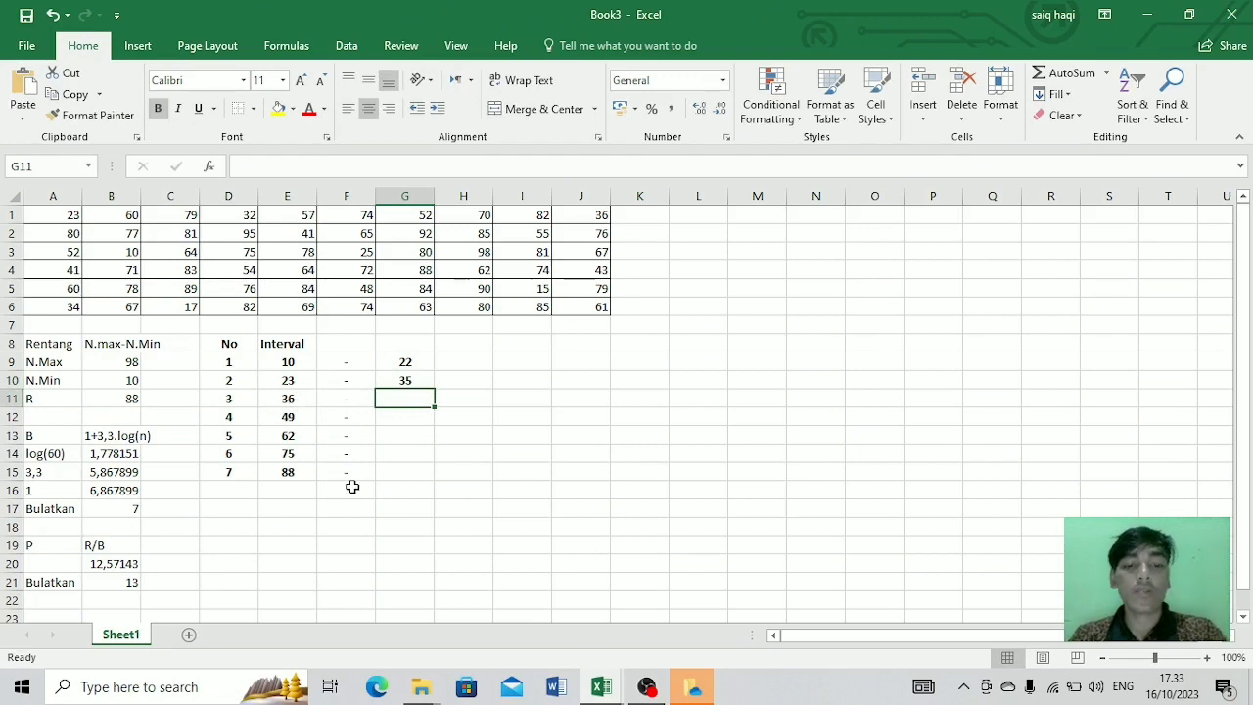
pyautogui.write('48')
pyautogui.press('Return')
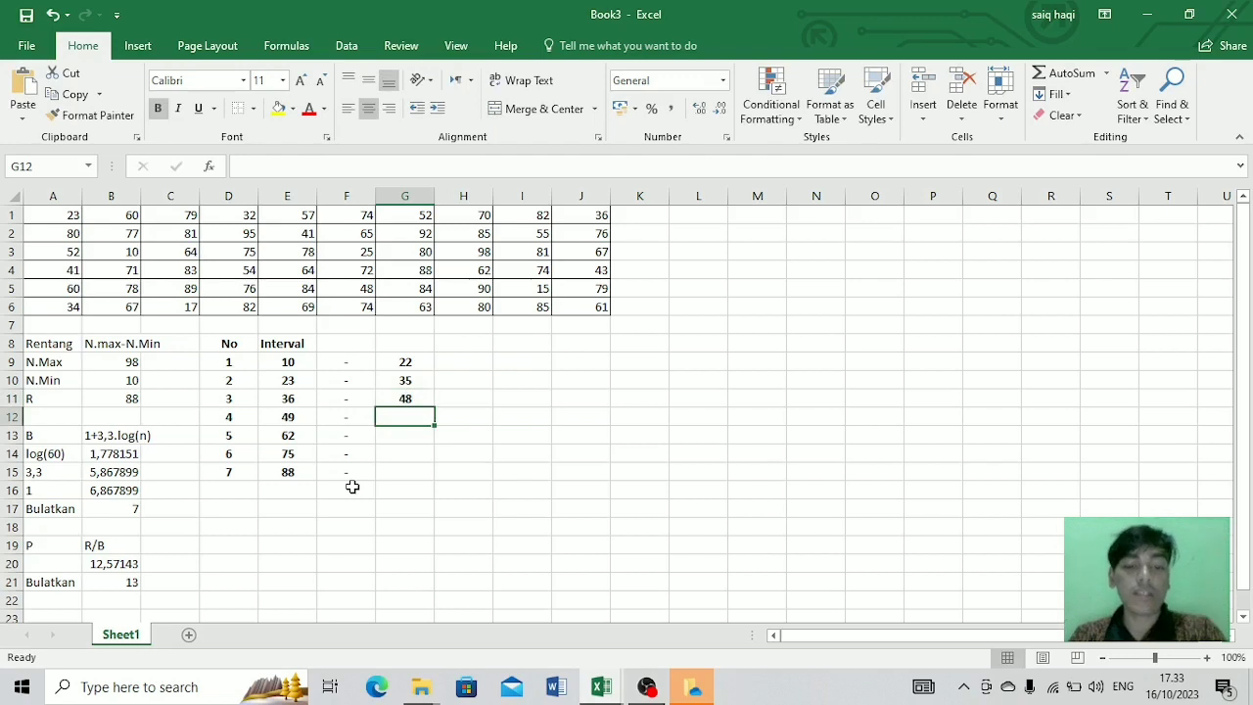
pyautogui.write('61')
pyautogui.press('Return')
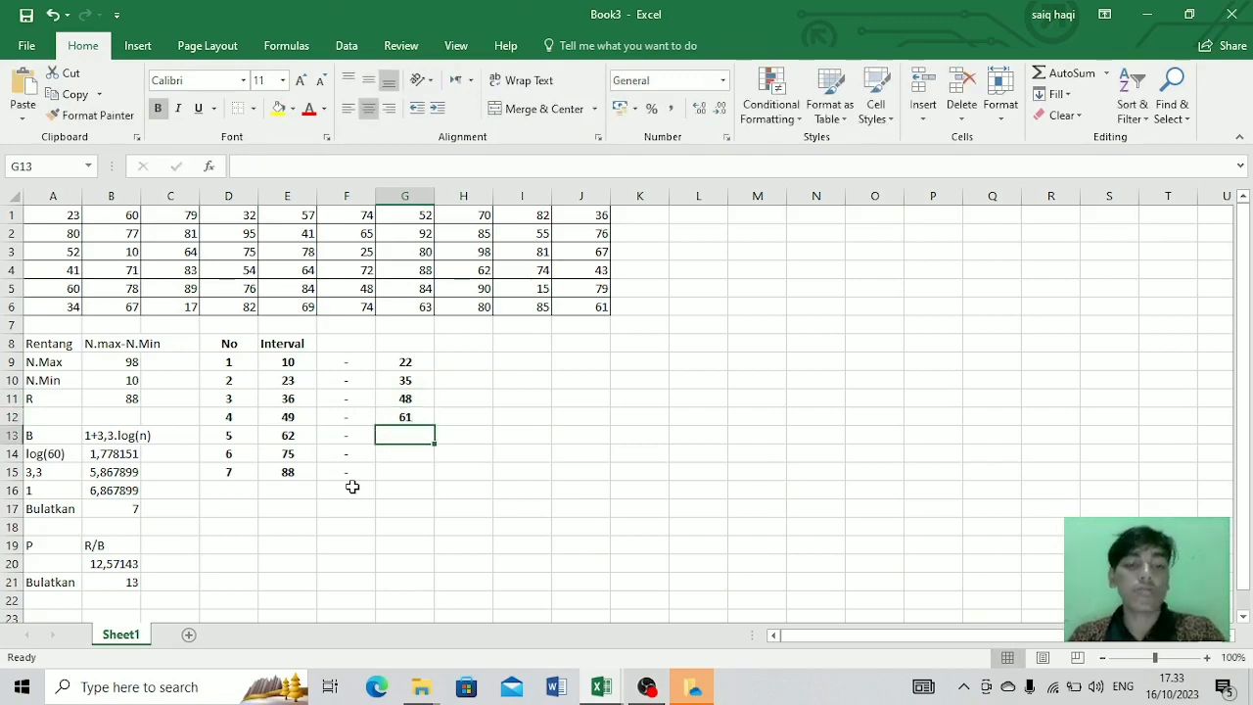
pyautogui.write('74')
pyautogui.press('Return')
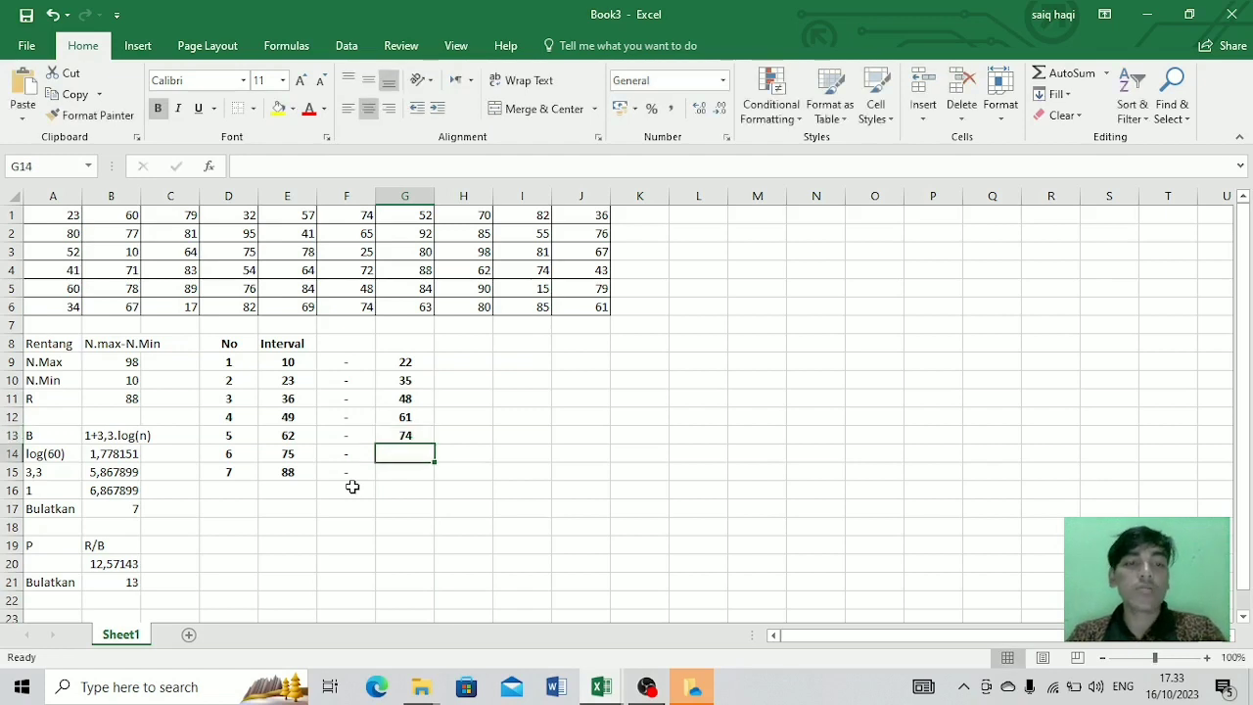
pyautogui.write('8')
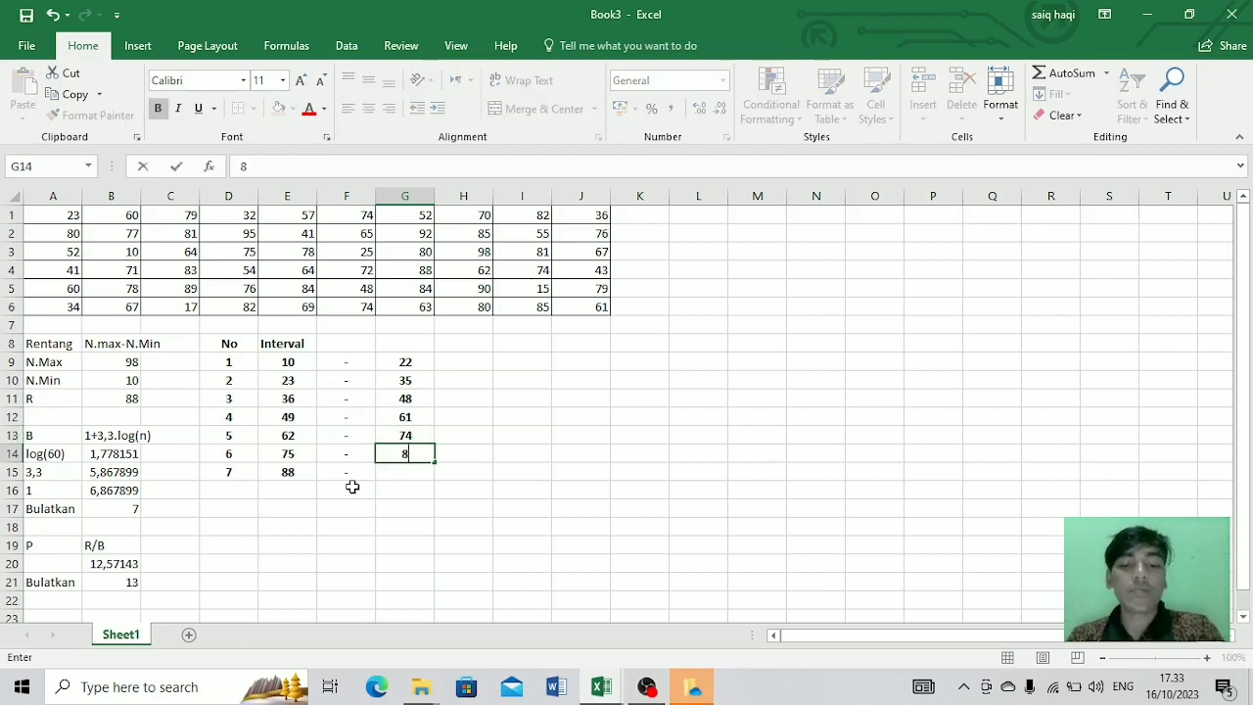
pyautogui.write('7')
pyautogui.press('Return')
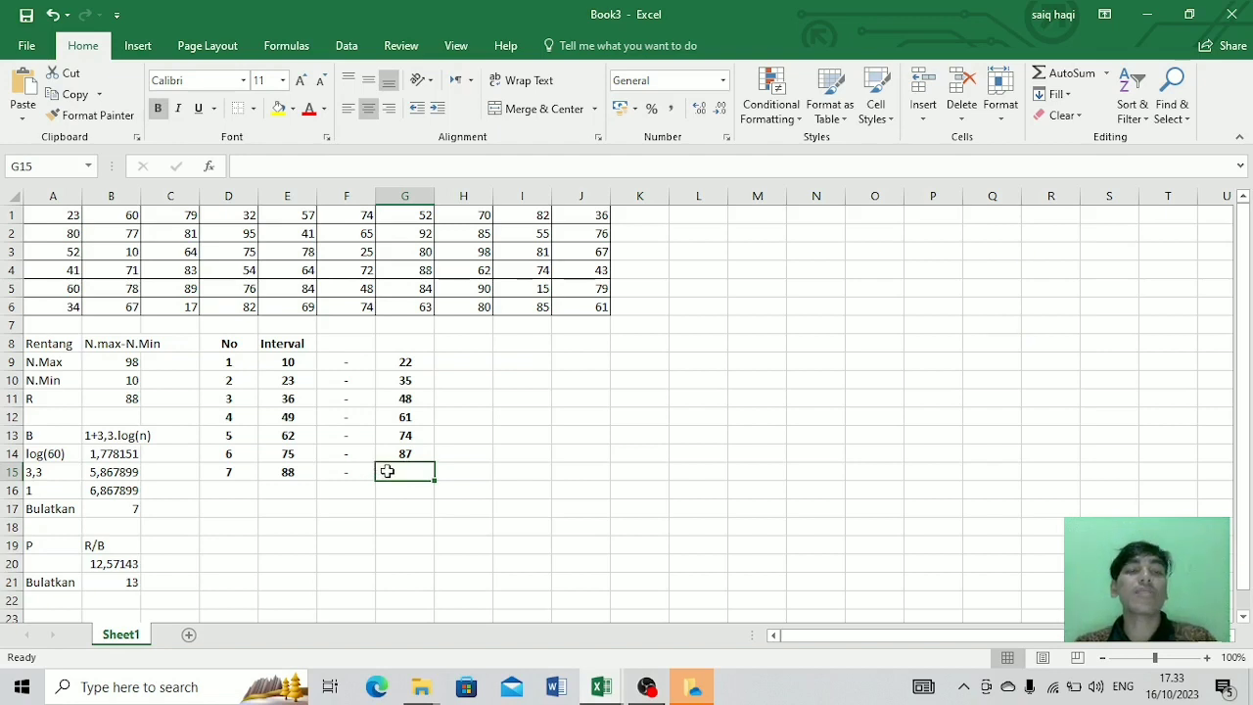
# Step: Calculate the lower limit that would follow the seventh interval in cell E16 with =E15+B21
pyautogui.click(294, 473)
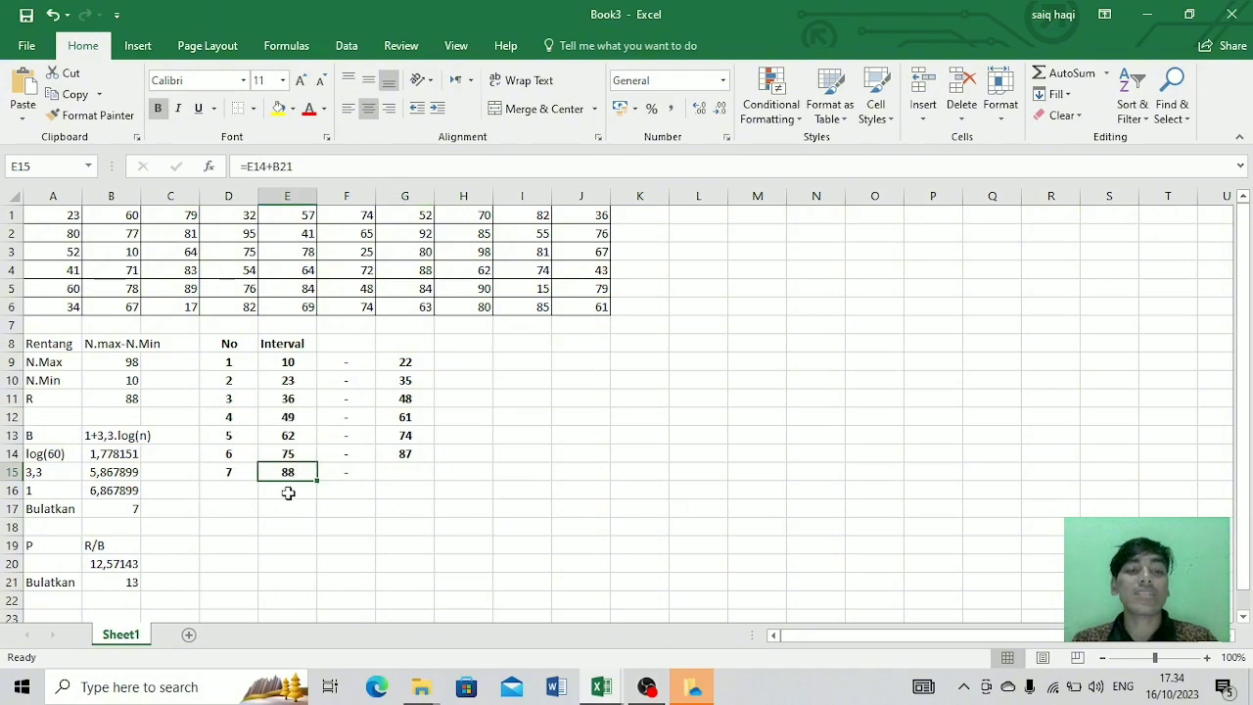
pyautogui.click(288, 493)
pyautogui.write('=')
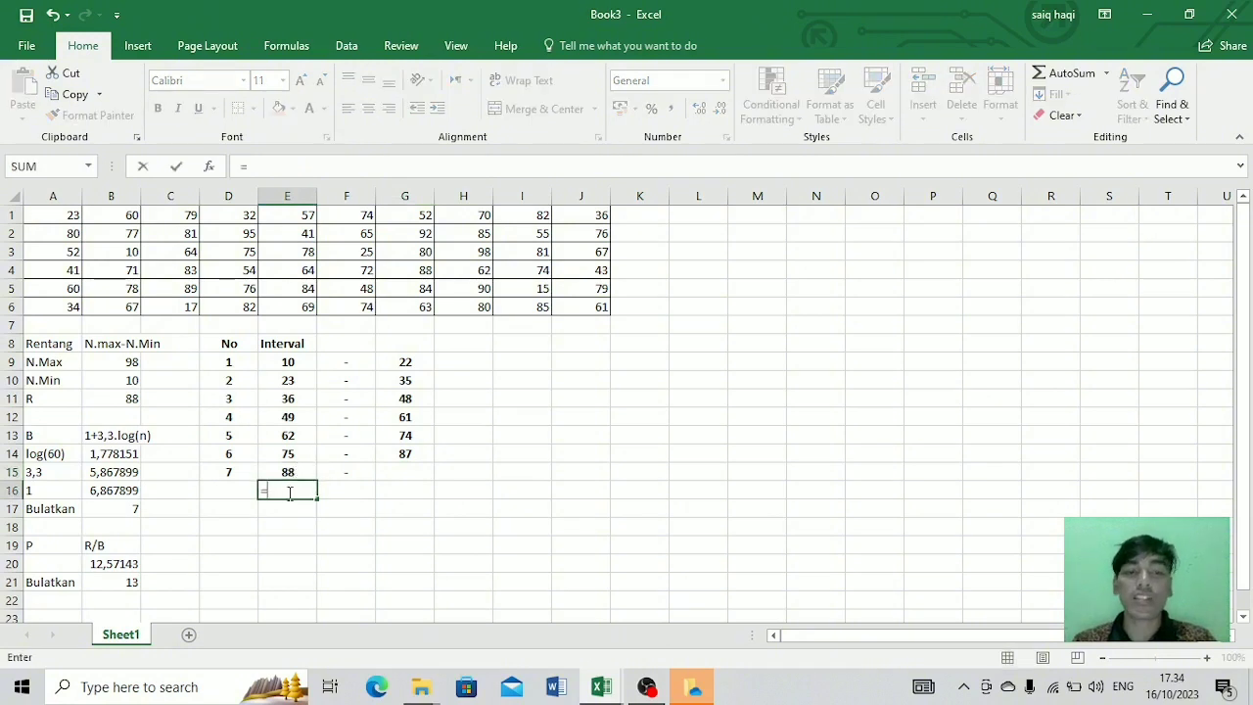
pyautogui.click(283, 471)
pyautogui.write('+')
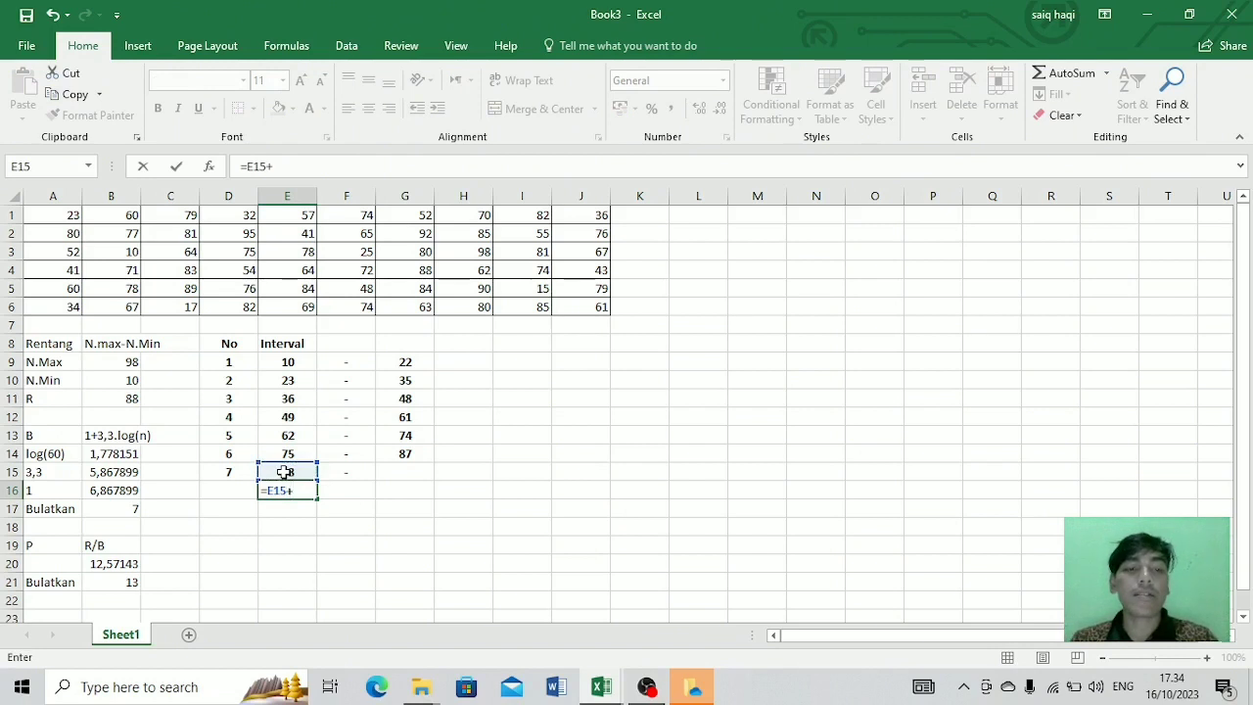
pyautogui.click(112, 583)
pyautogui.press('Return')
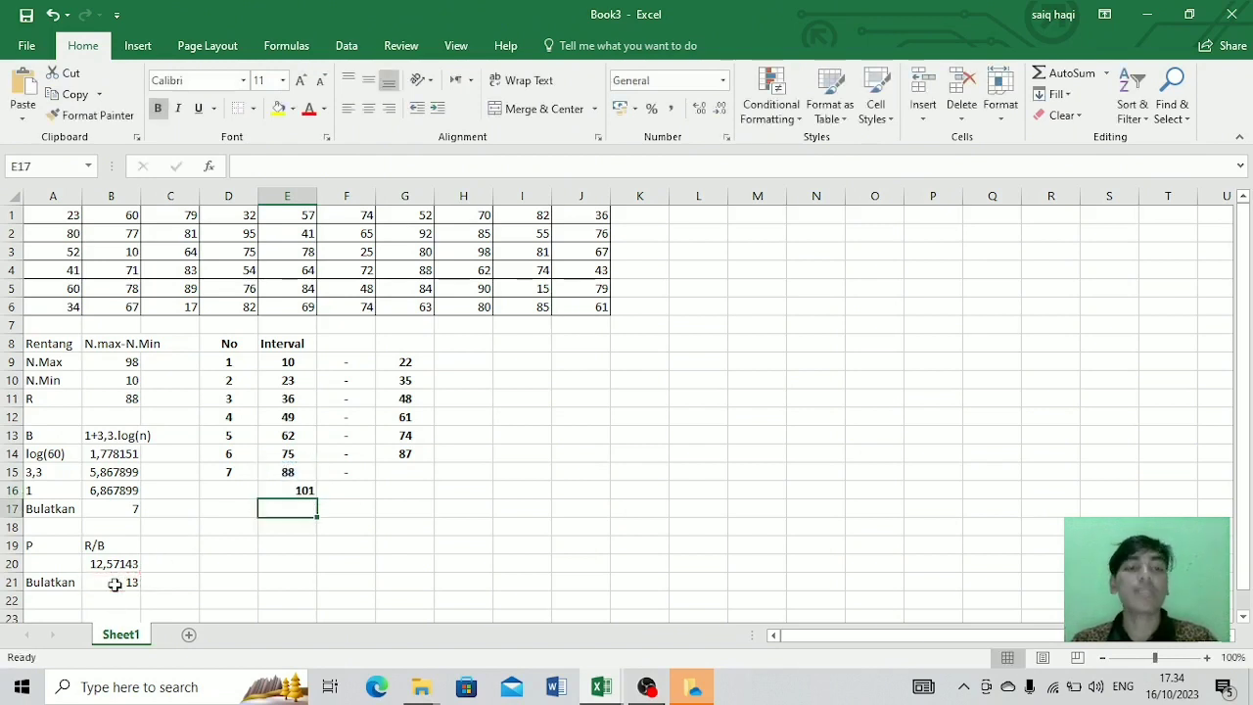
# Step: Enter the seventh interval's upper limit 100 in cell G15 and clear the helper value in cell E16
pyautogui.click(404, 472)
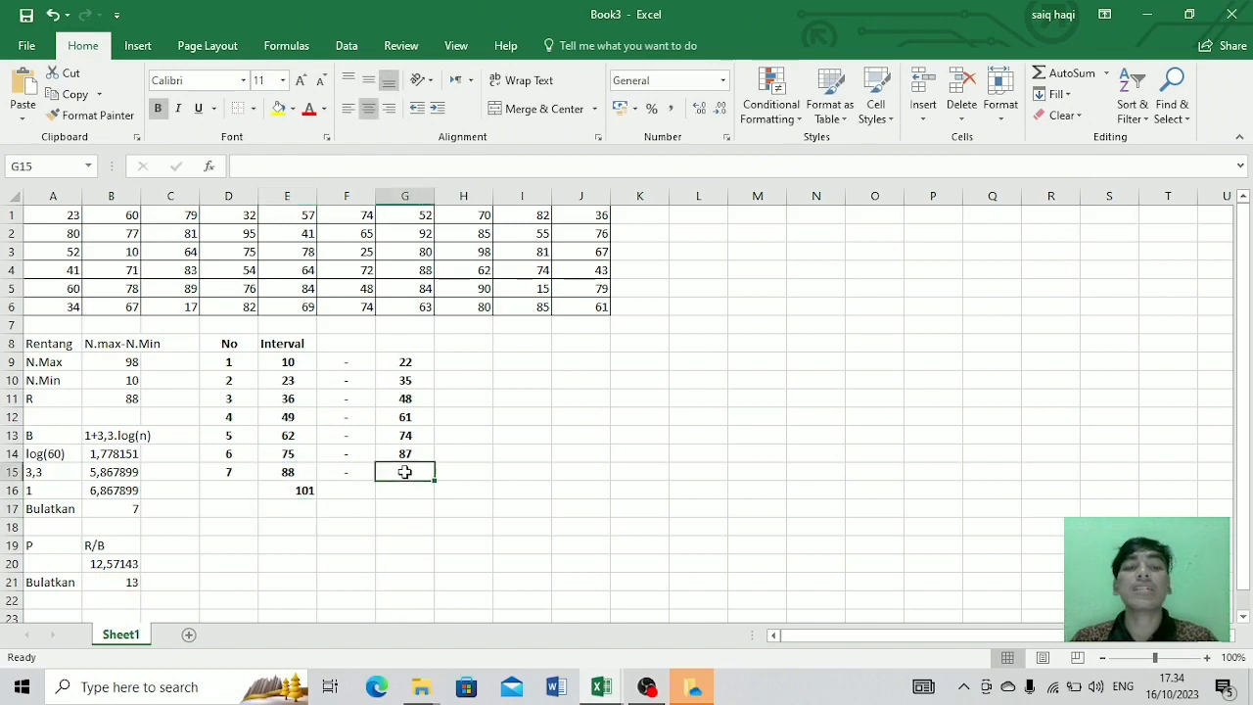
pyautogui.write('100')
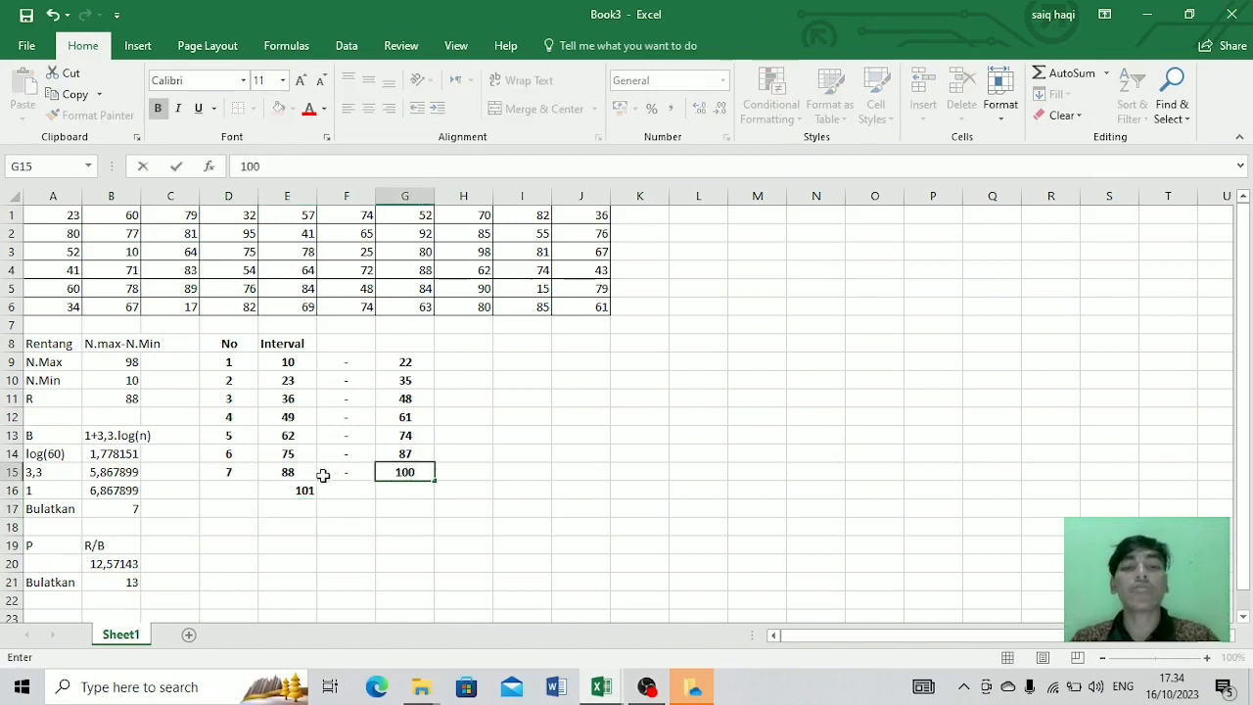
pyautogui.click(304, 489)
pyautogui.press('Delete')
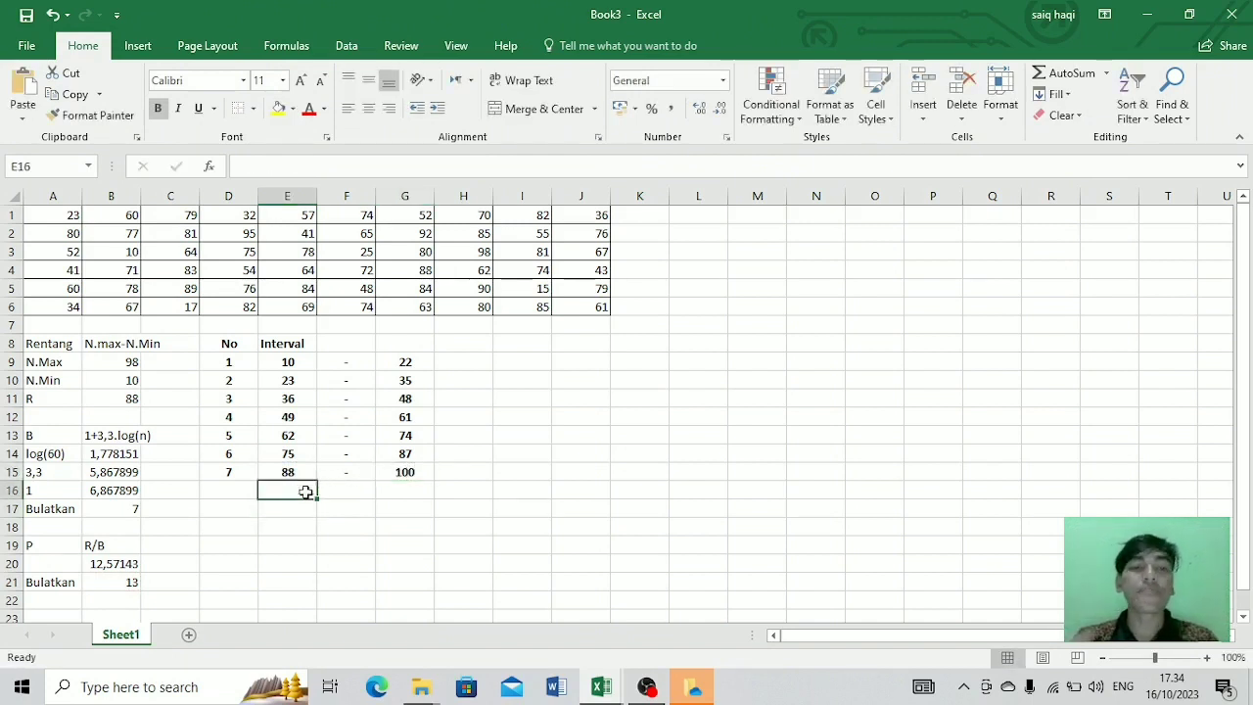
pyautogui.click(496, 451)
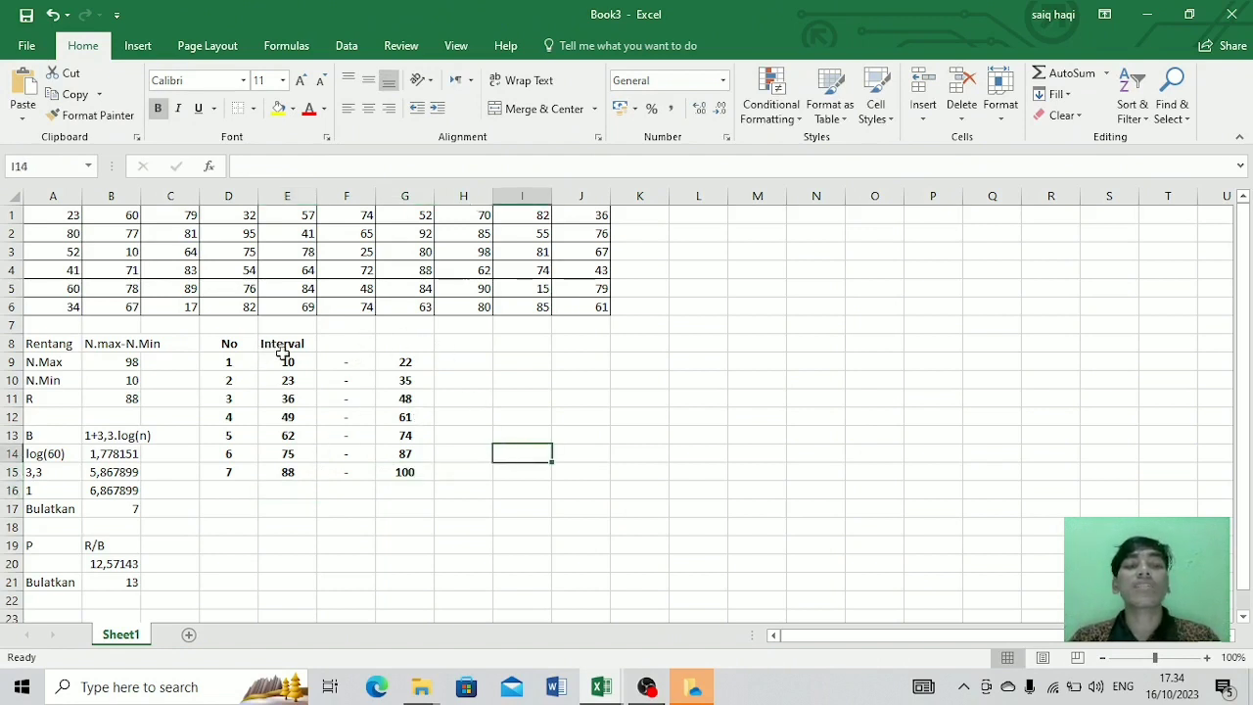
# Step: Merge and center the "Interval" heading across cells E8:G8 above the class limits
pyautogui.click(285, 358)
pyautogui.moveTo(285, 359)
pyautogui.mouseDown()
pyautogui.moveTo(347, 386)
pyautogui.moveTo(408, 464)
pyautogui.mouseUp()
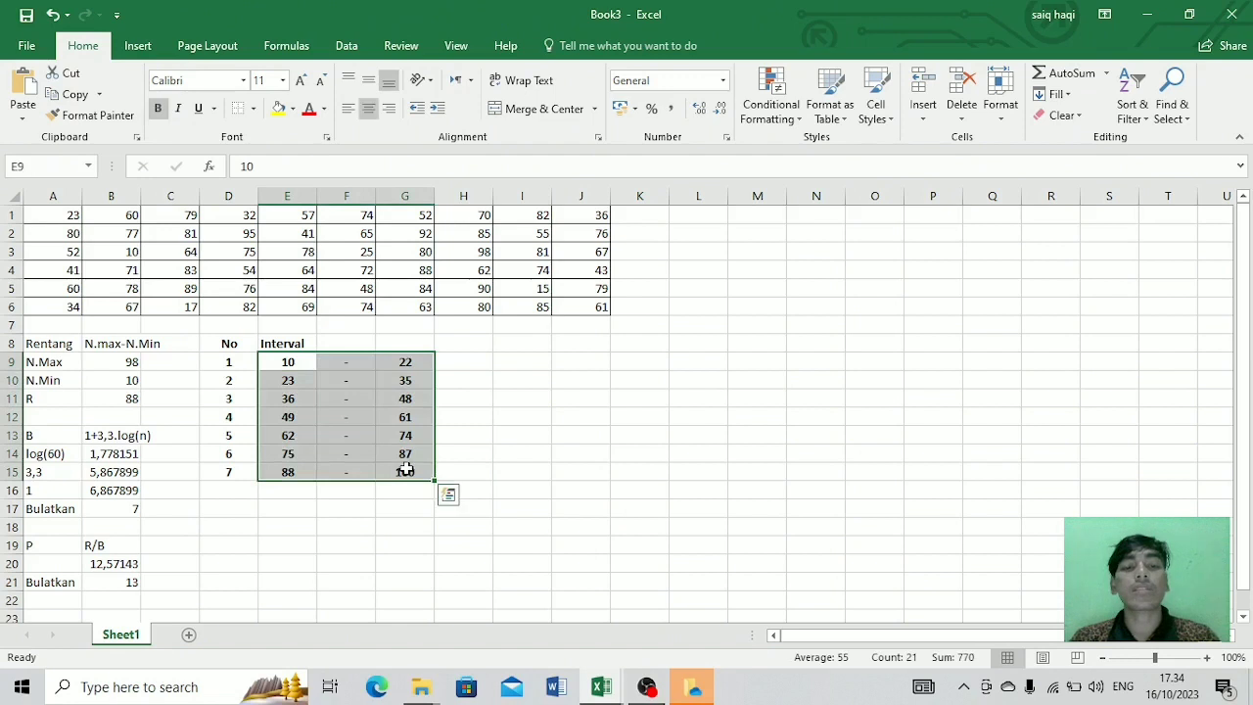
pyautogui.moveTo(266, 344); pyautogui.dragTo(393, 344)
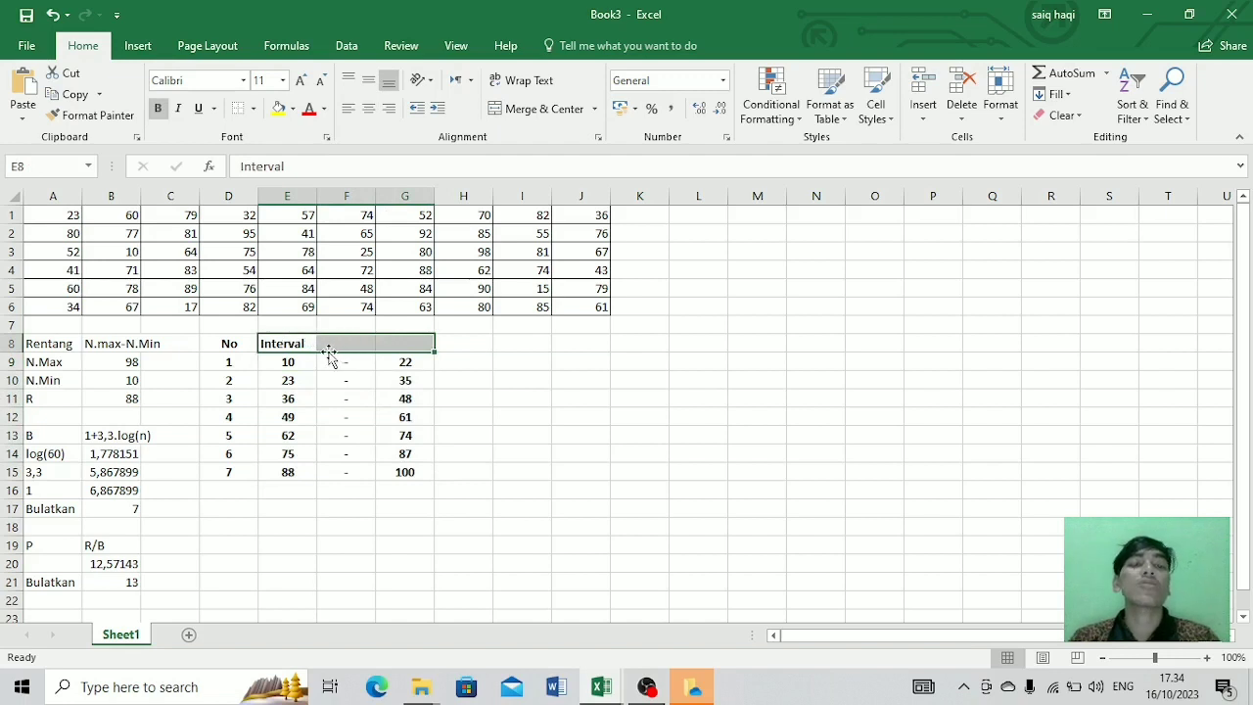
pyautogui.click(511, 110)
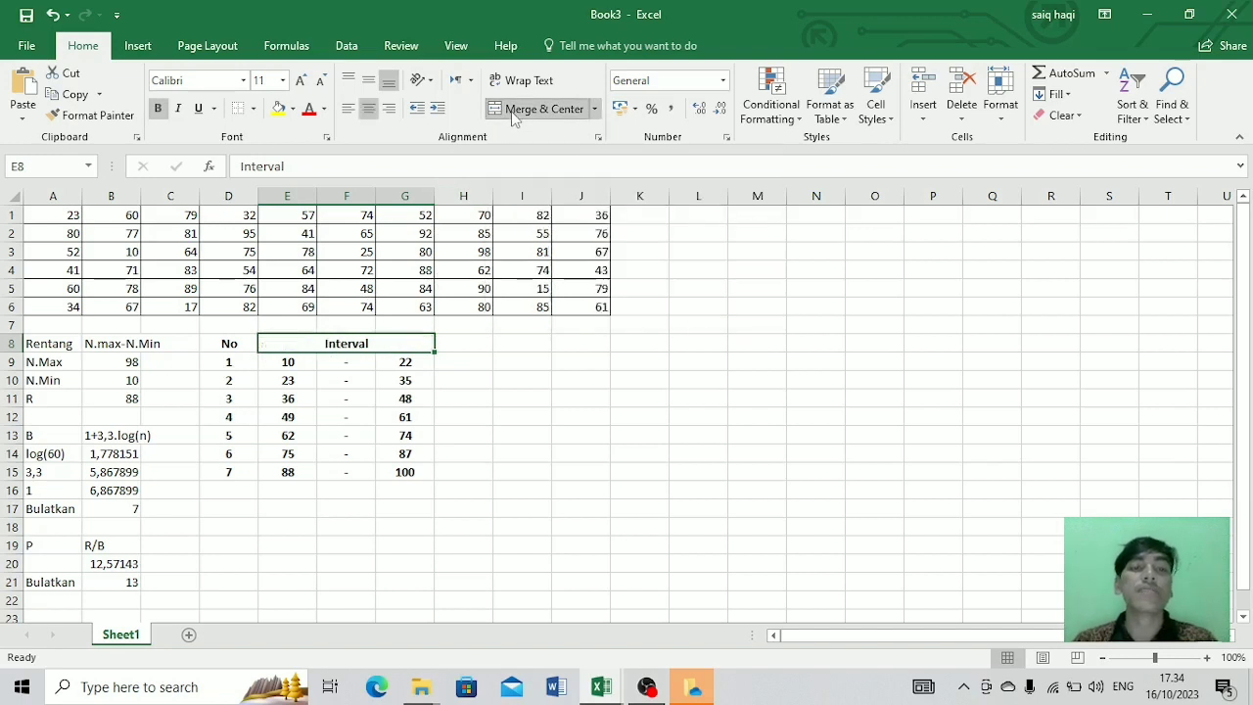
# Step: Add the frequency column heading "f" in cell H8 beside the Interval heading
pyautogui.click(459, 375)
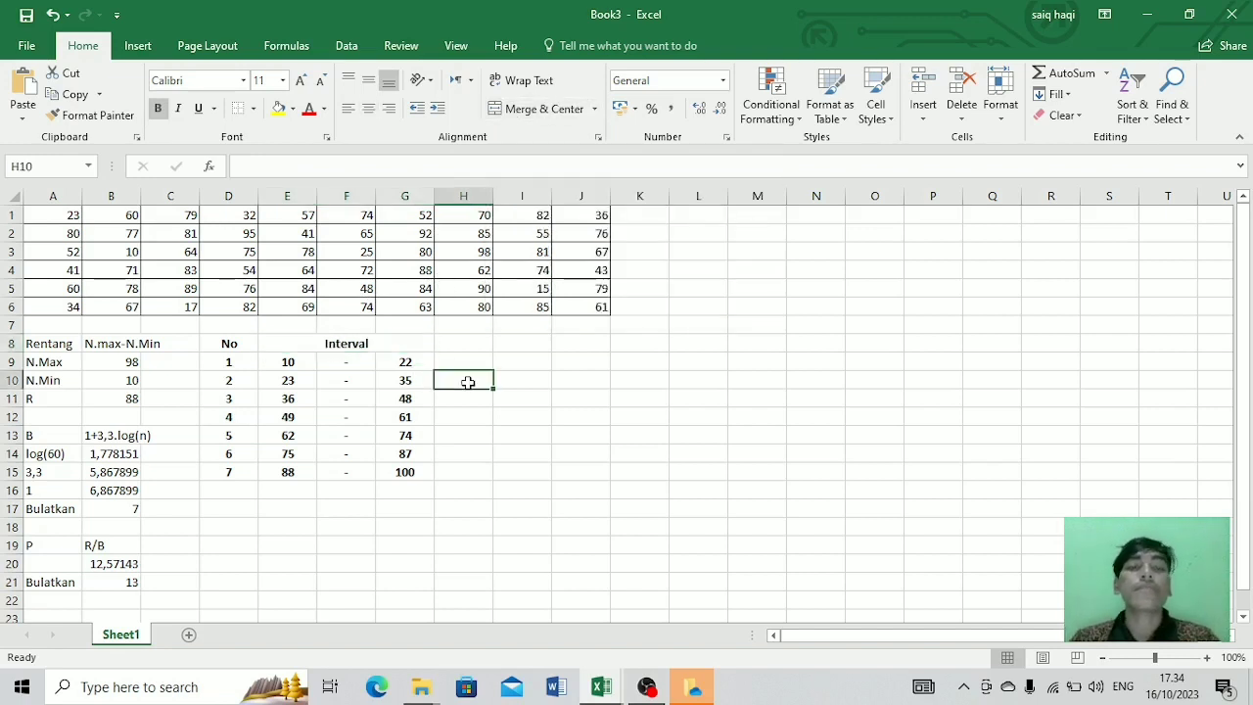
pyautogui.click(468, 362)
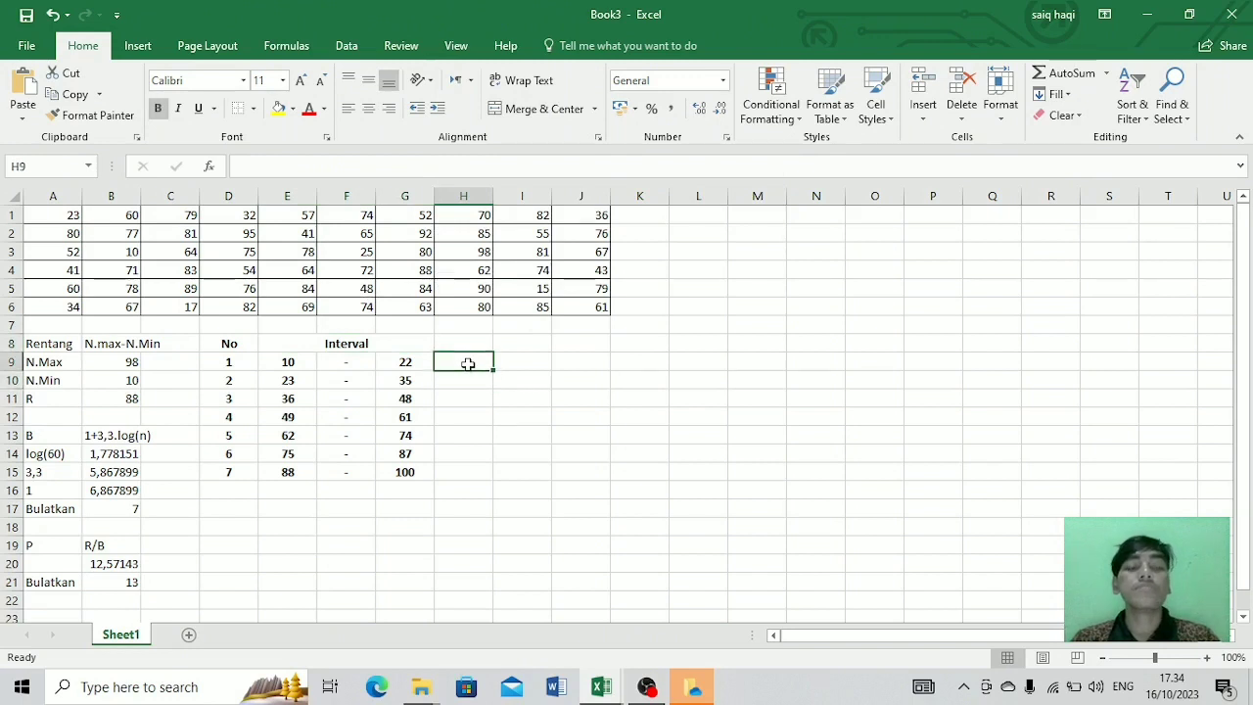
pyautogui.click(470, 347)
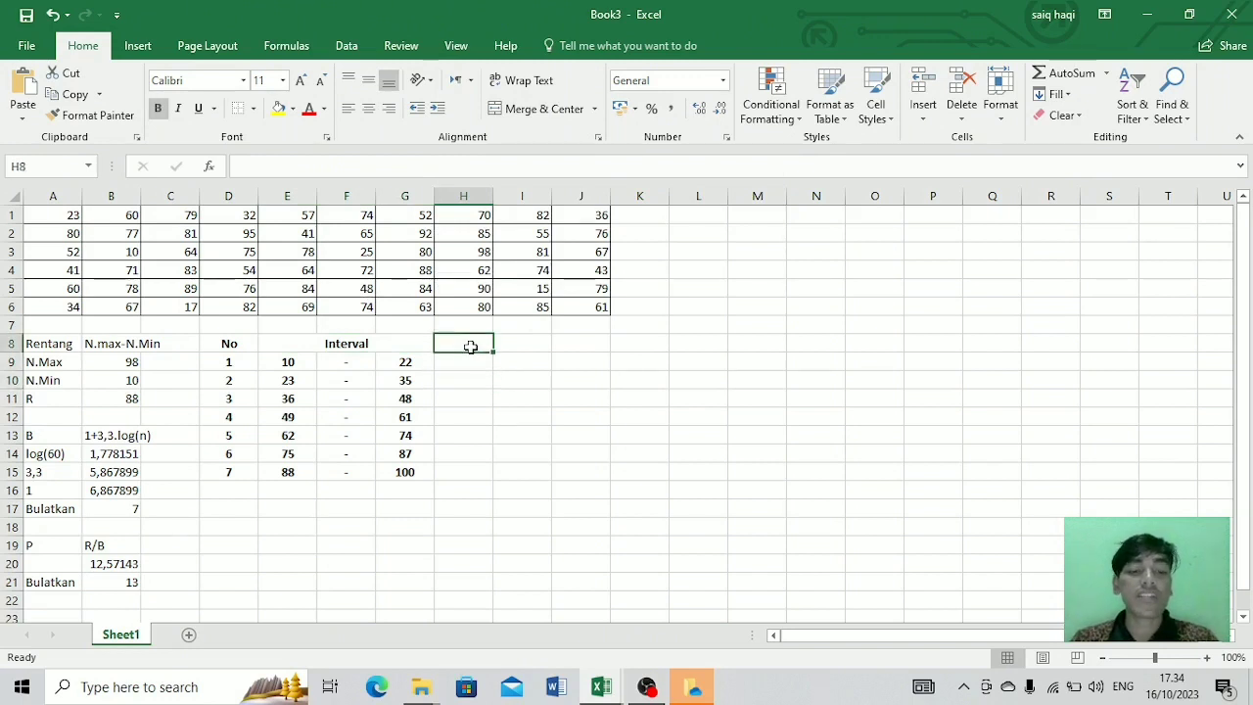
pyautogui.write('f')
pyautogui.press('Return')
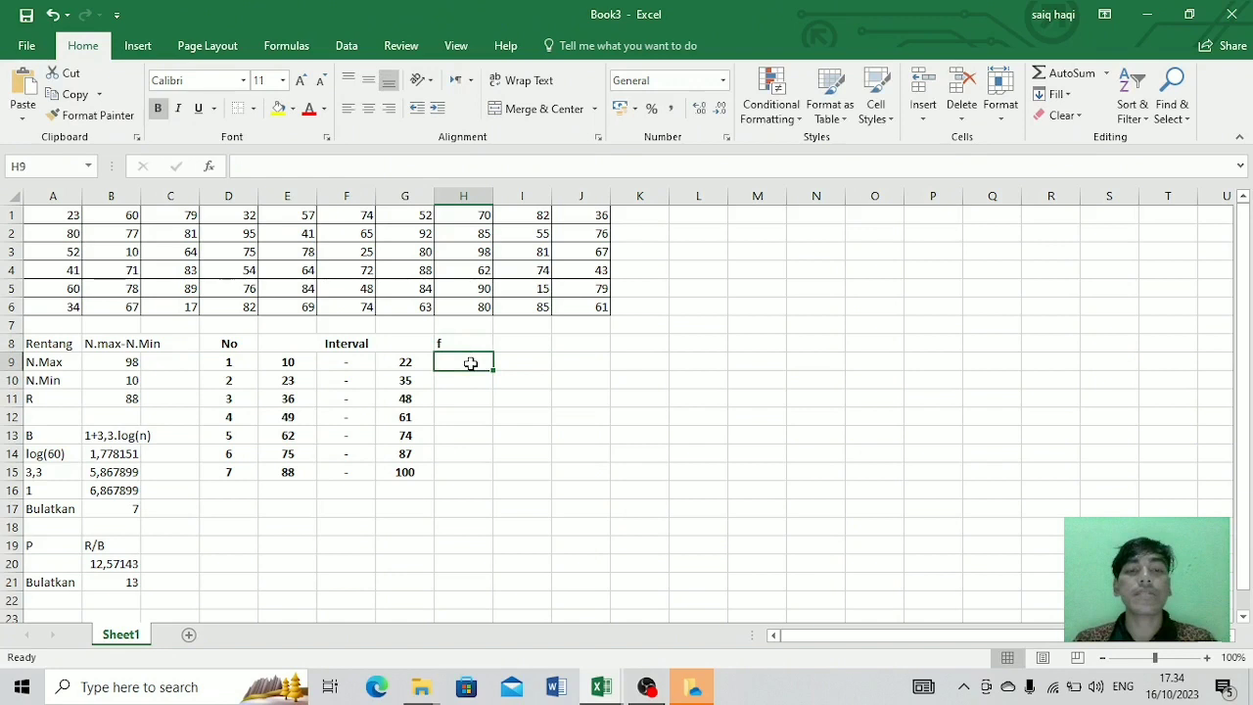
pyautogui.click(470, 343)
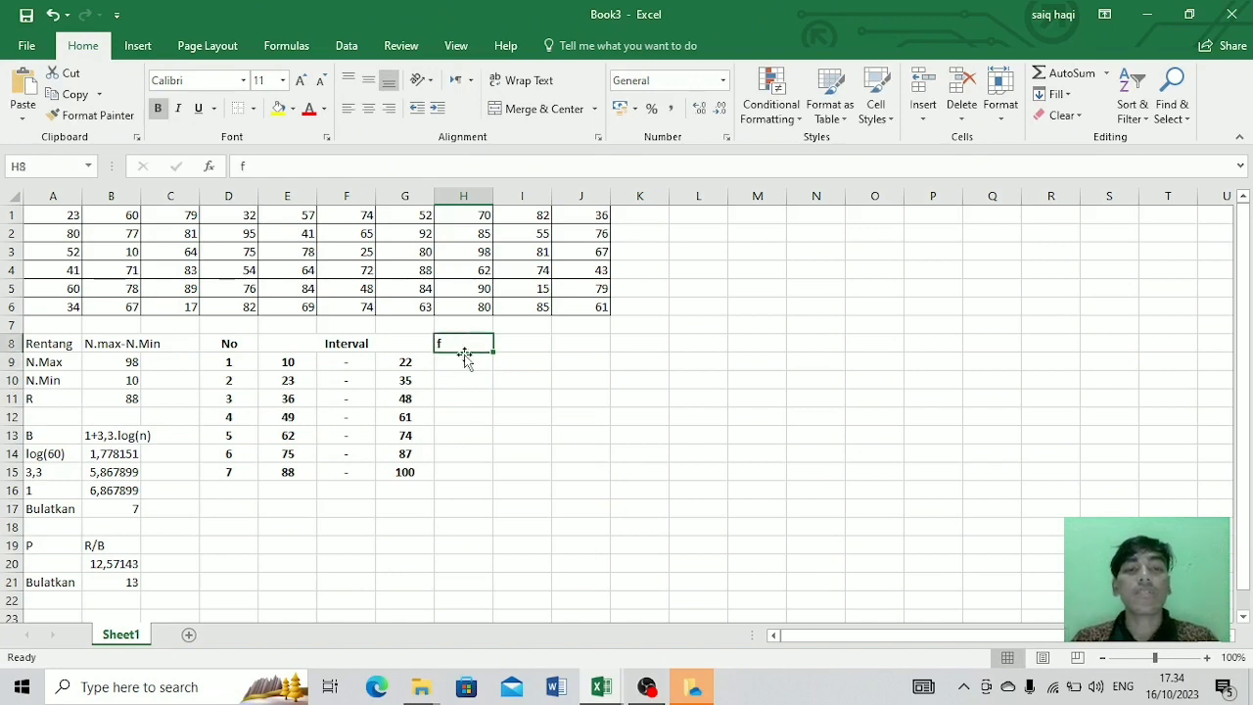
# Step: Try to calculate the frequency in the single cell H9 with =FREQUENCY(A1:J6;G9:G15)
pyautogui.click(461, 365)
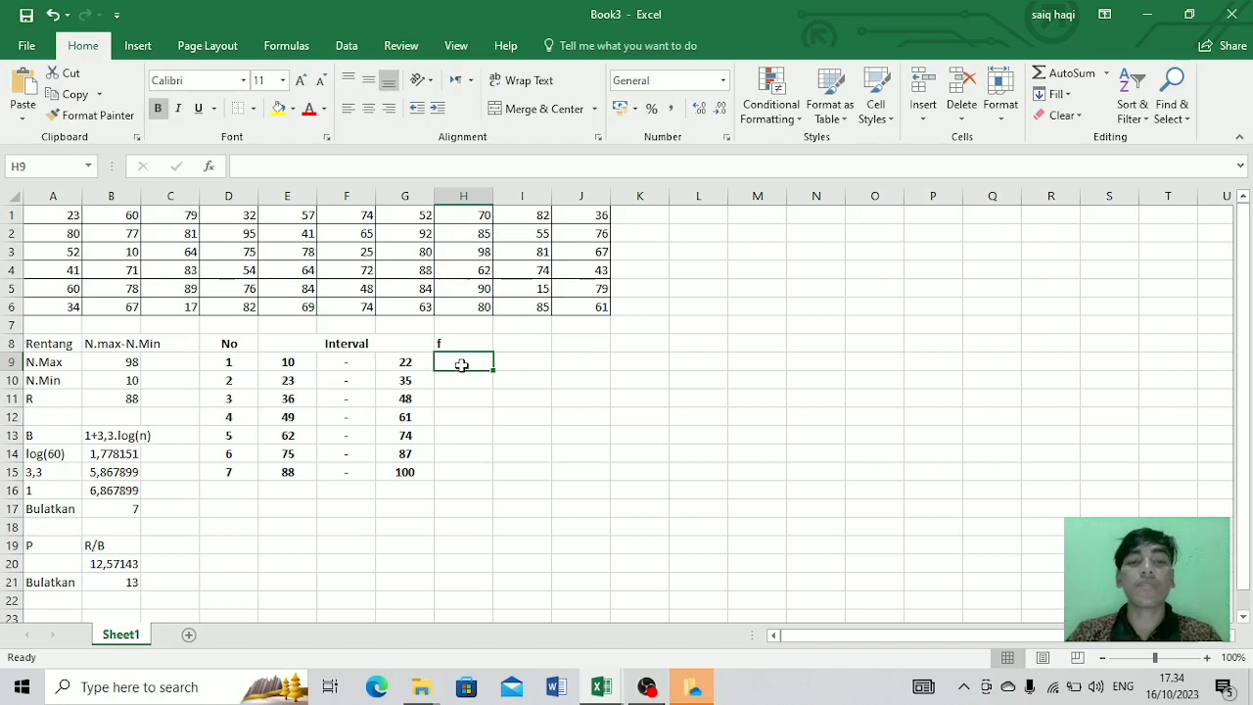
pyautogui.write('=')
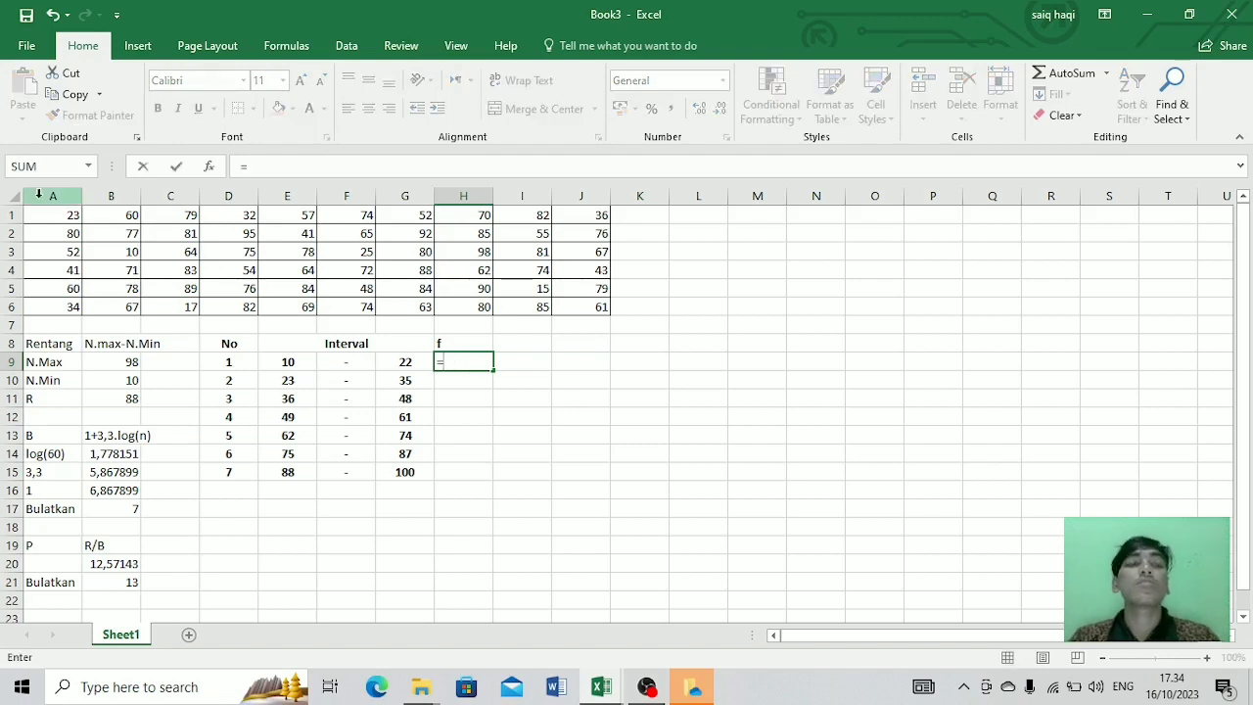
pyautogui.write('f')
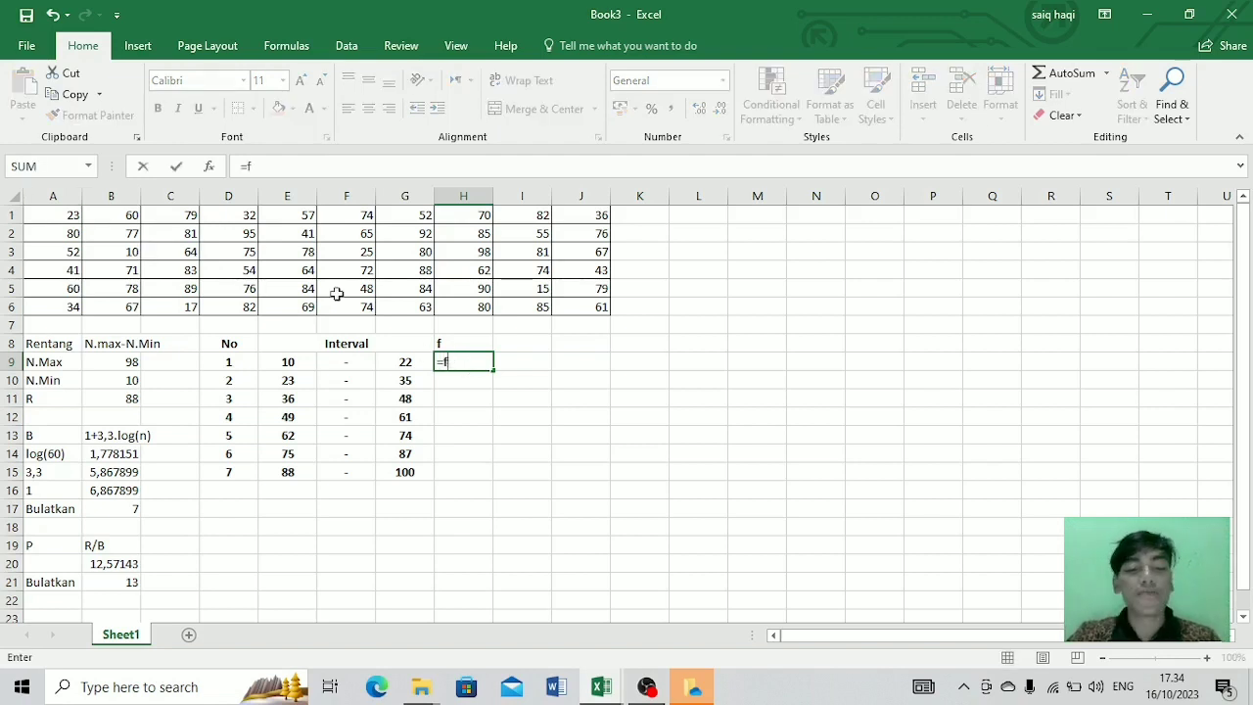
pyautogui.write('requency(')
pyautogui.moveTo(73, 214); pyautogui.dragTo(571, 315)
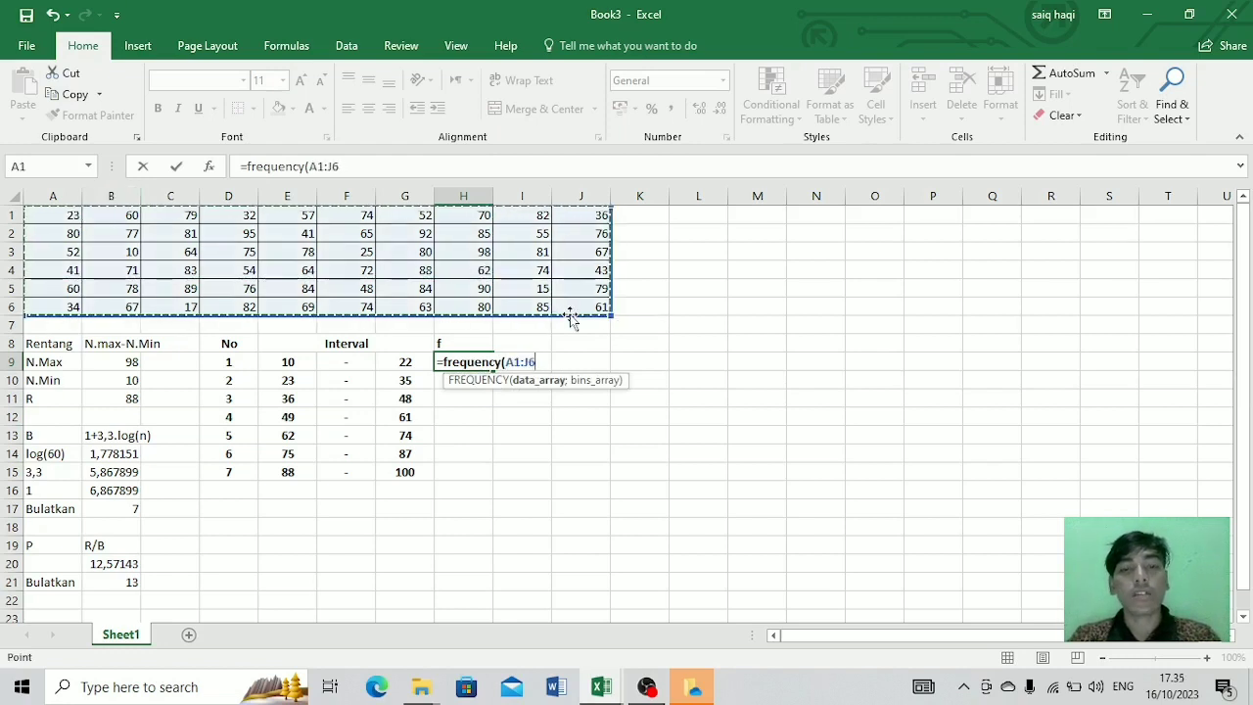
pyautogui.write(')')
pyautogui.press('BackSpace')
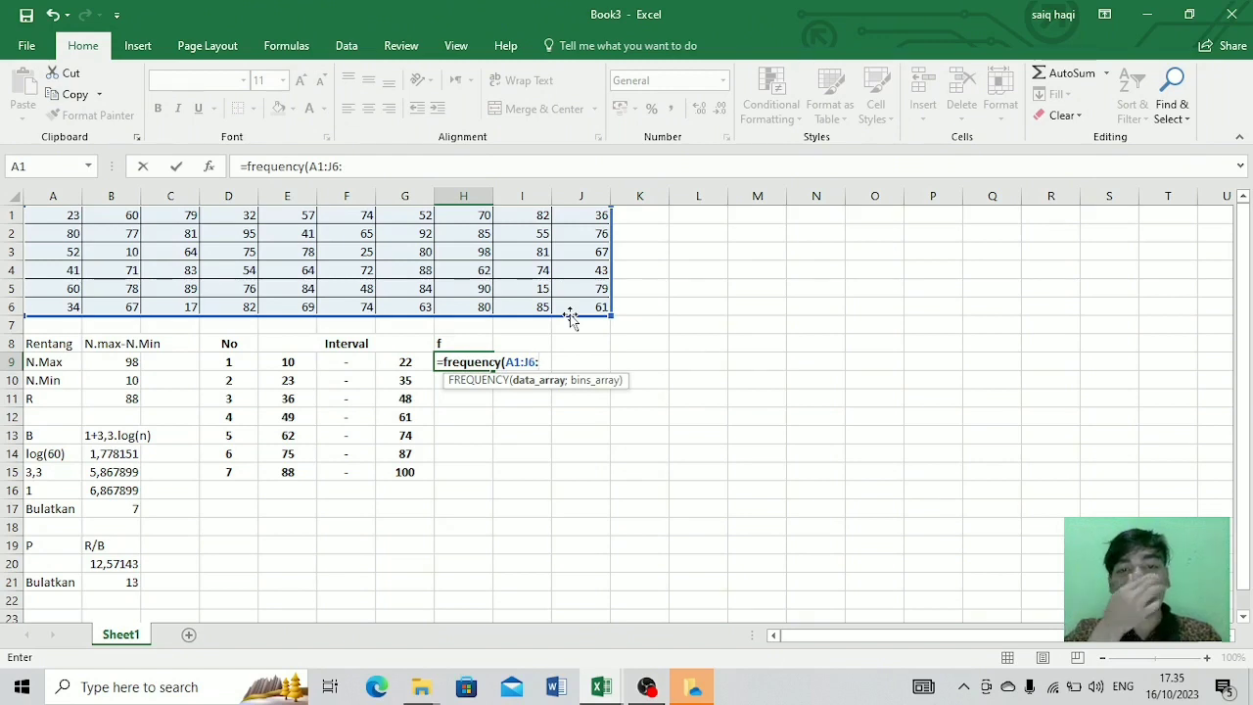
pyautogui.write(';')
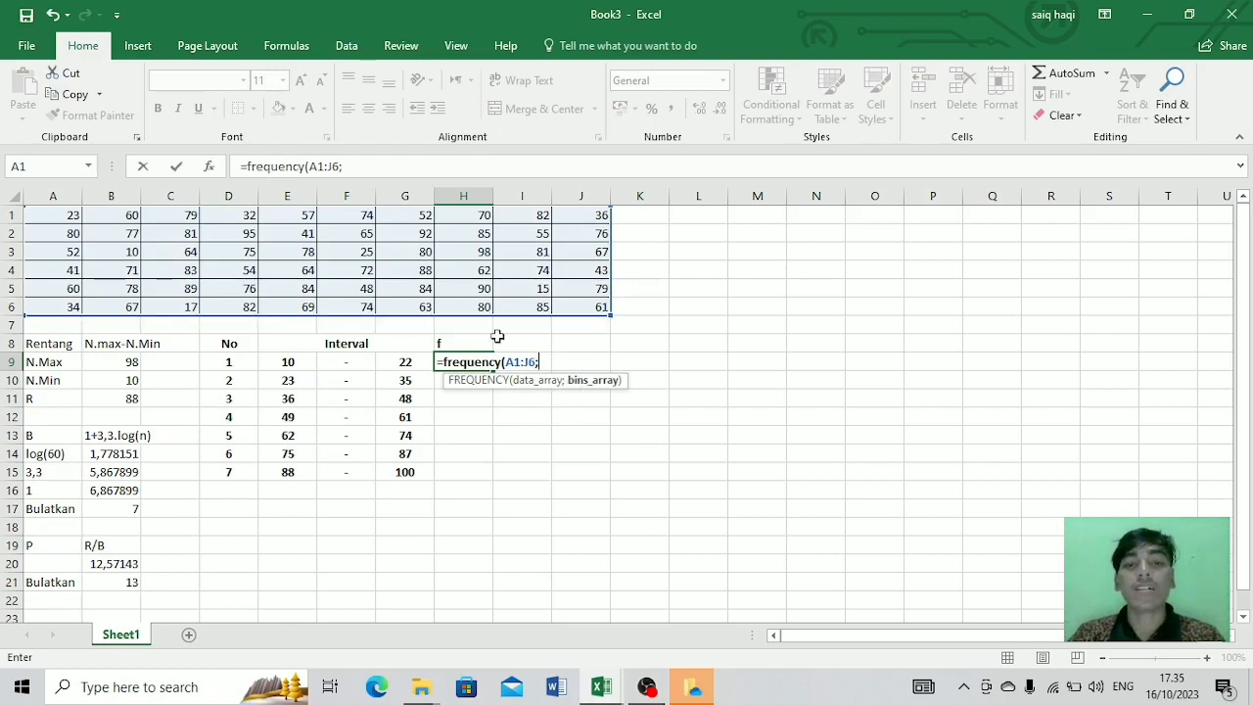
pyautogui.click(407, 360)
pyautogui.moveTo(406, 360); pyautogui.dragTo(406, 477)
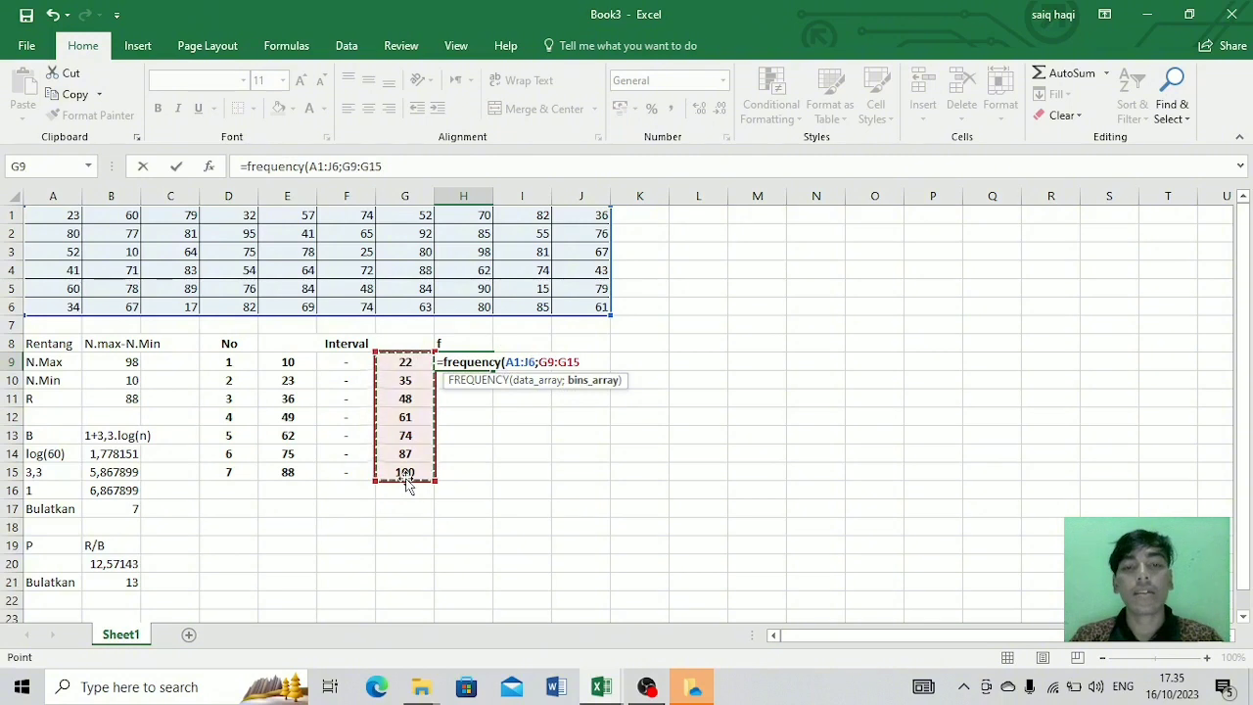
pyautogui.press('Return')
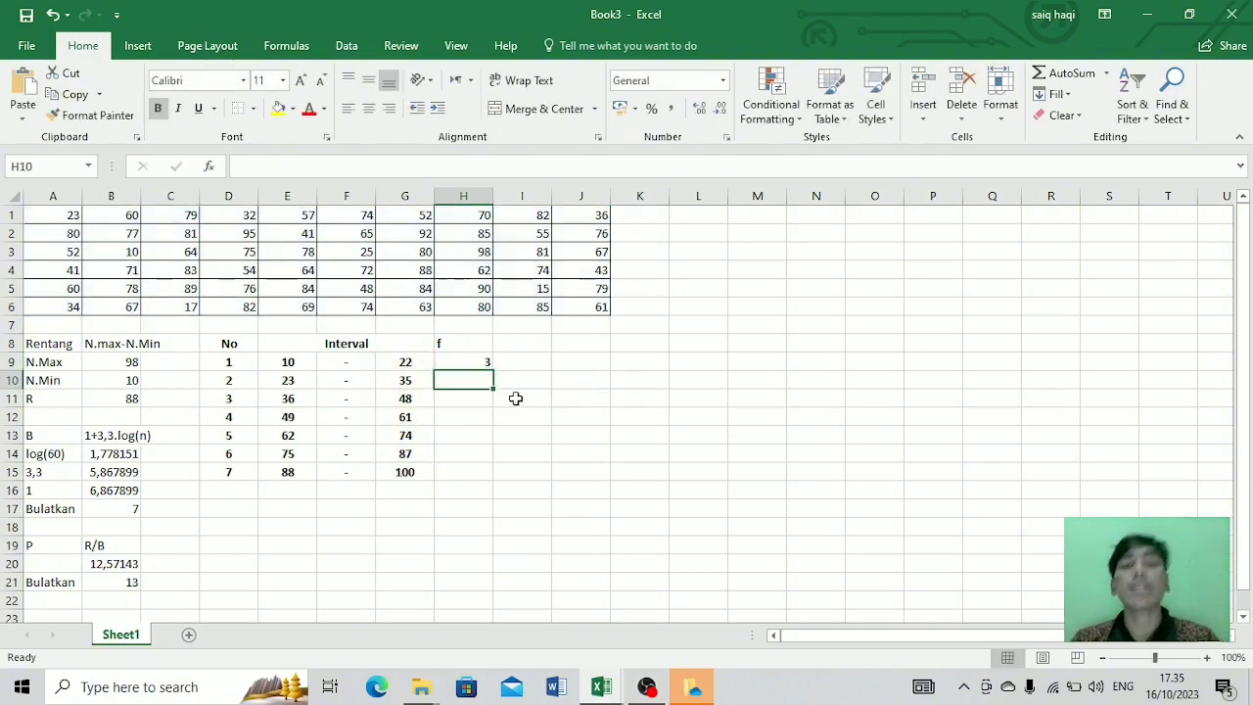
# Step: Clear the single-cell frequency formula from cell H9
pyautogui.click(481, 362)
pyautogui.moveTo(468, 382); pyautogui.dragTo(469, 479)
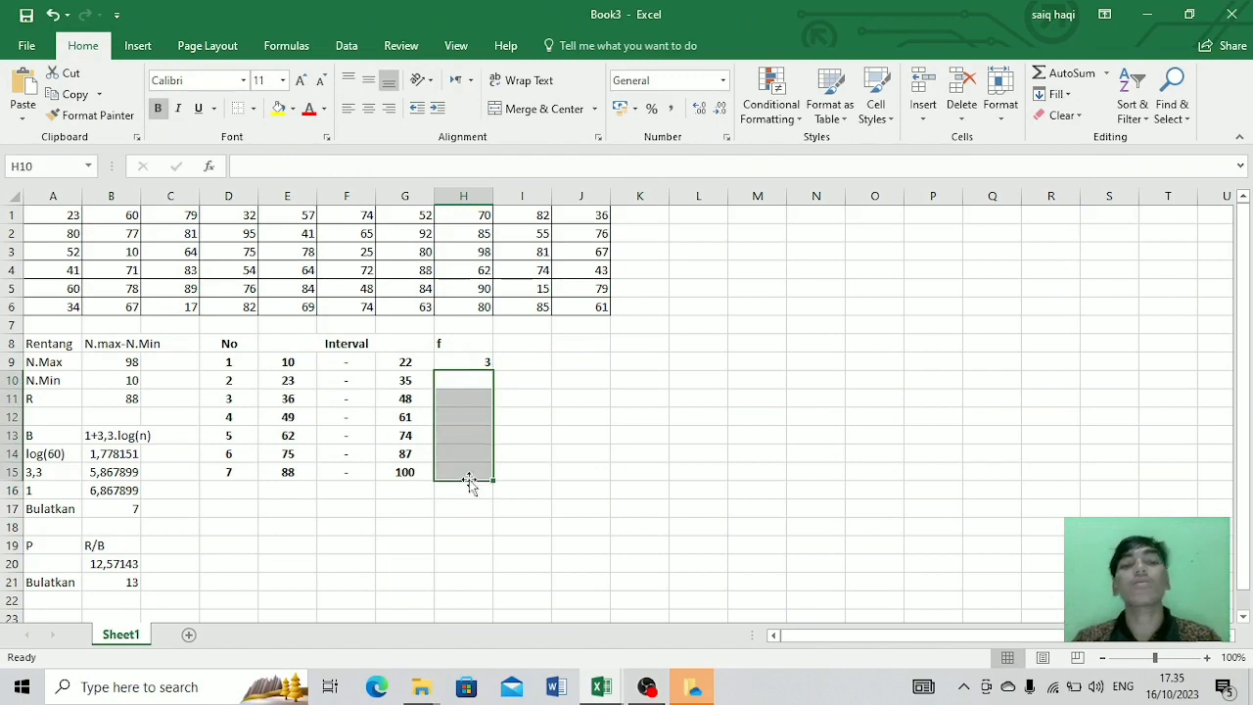
pyautogui.click(464, 359)
pyautogui.press('Delete')
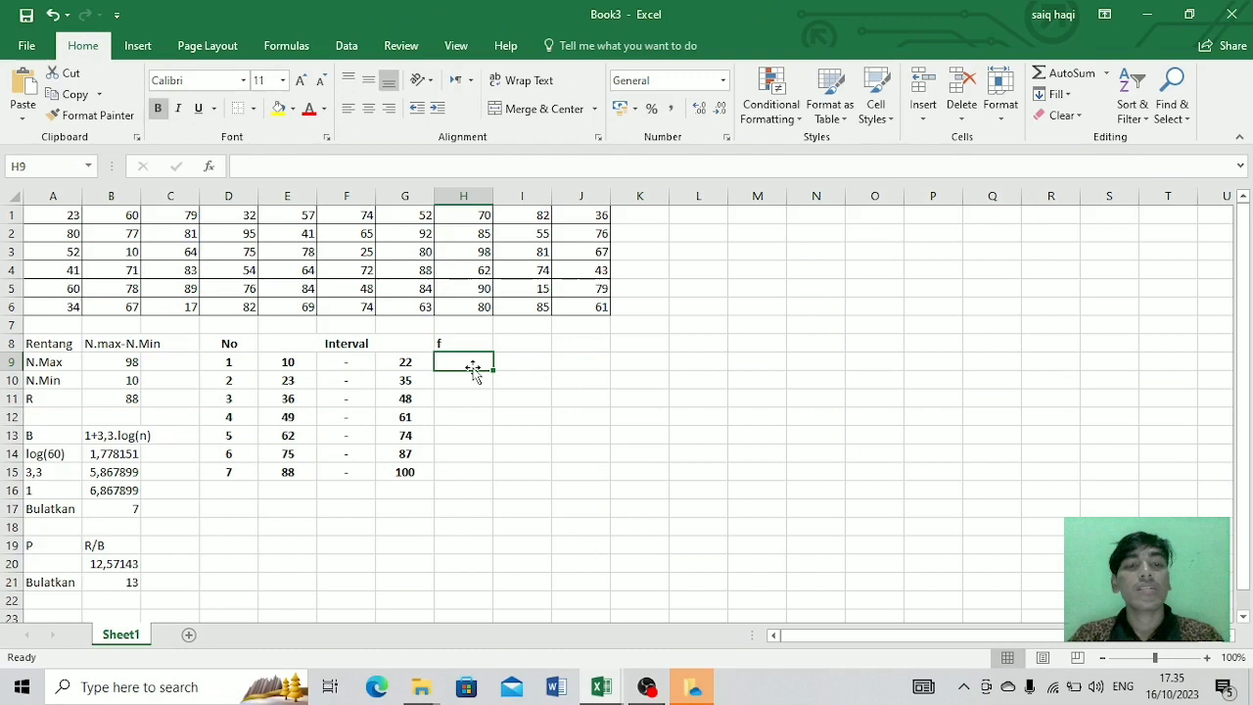
# Step: Calculate the frequencies of all seven intervals in H9:H15 with the array formula =FREQUENCY(A1:J6;G9:G15)
pyautogui.moveTo(464, 358); pyautogui.dragTo(457, 470)
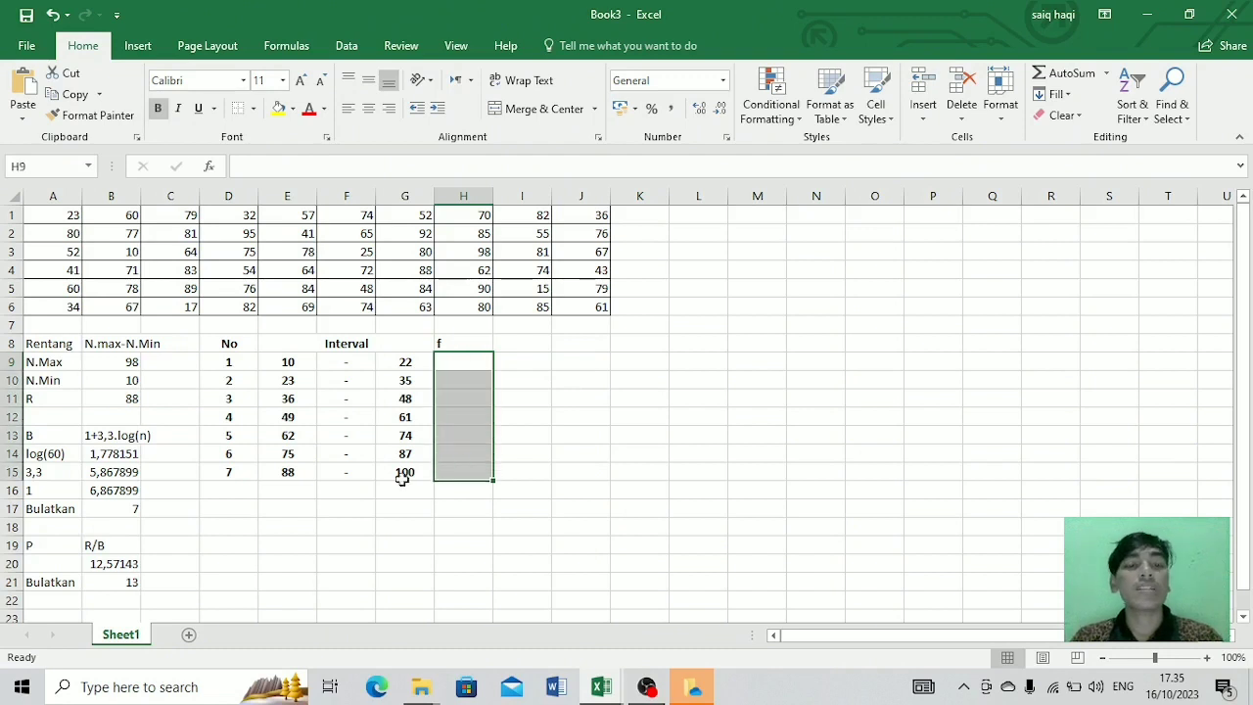
pyautogui.write('=')
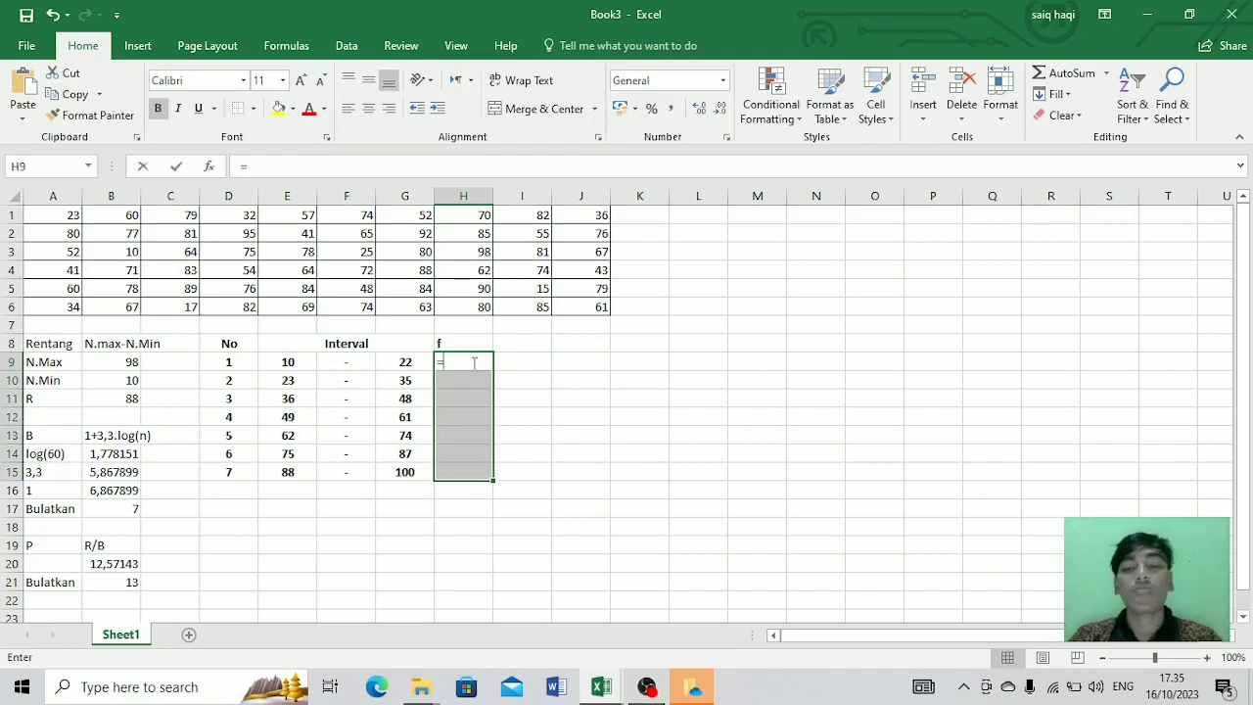
pyautogui.write('fre')
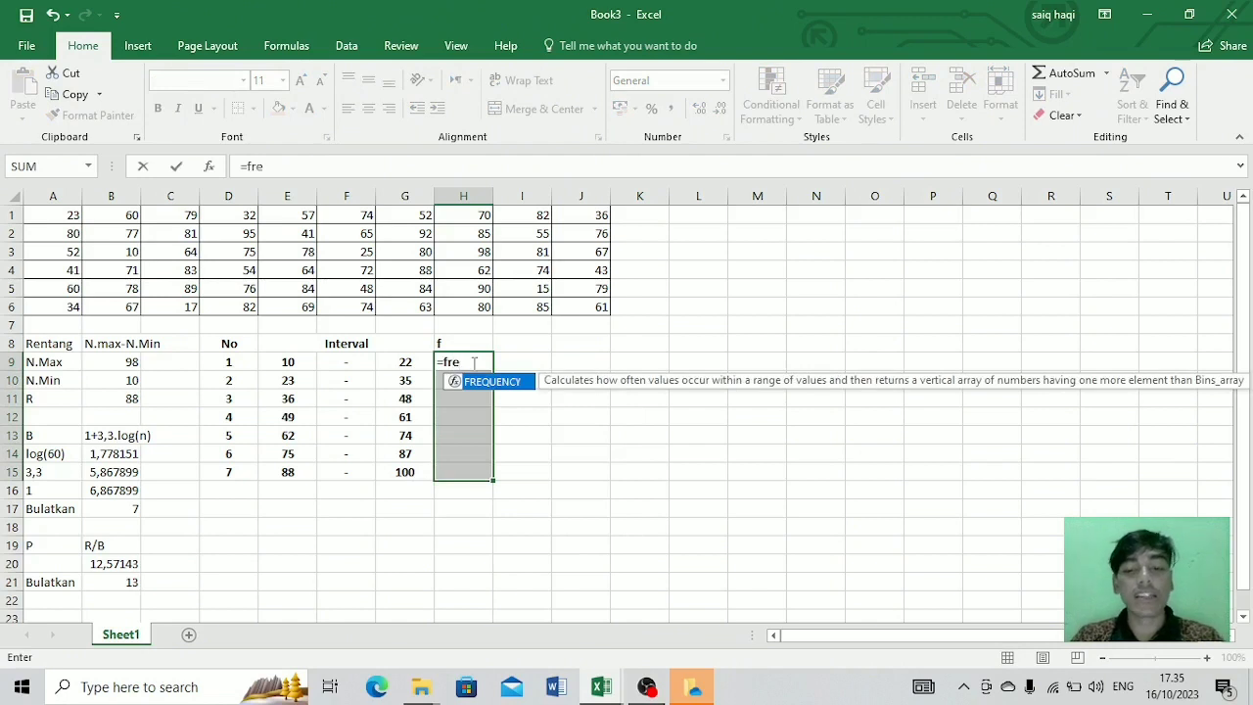
pyautogui.write('quen')
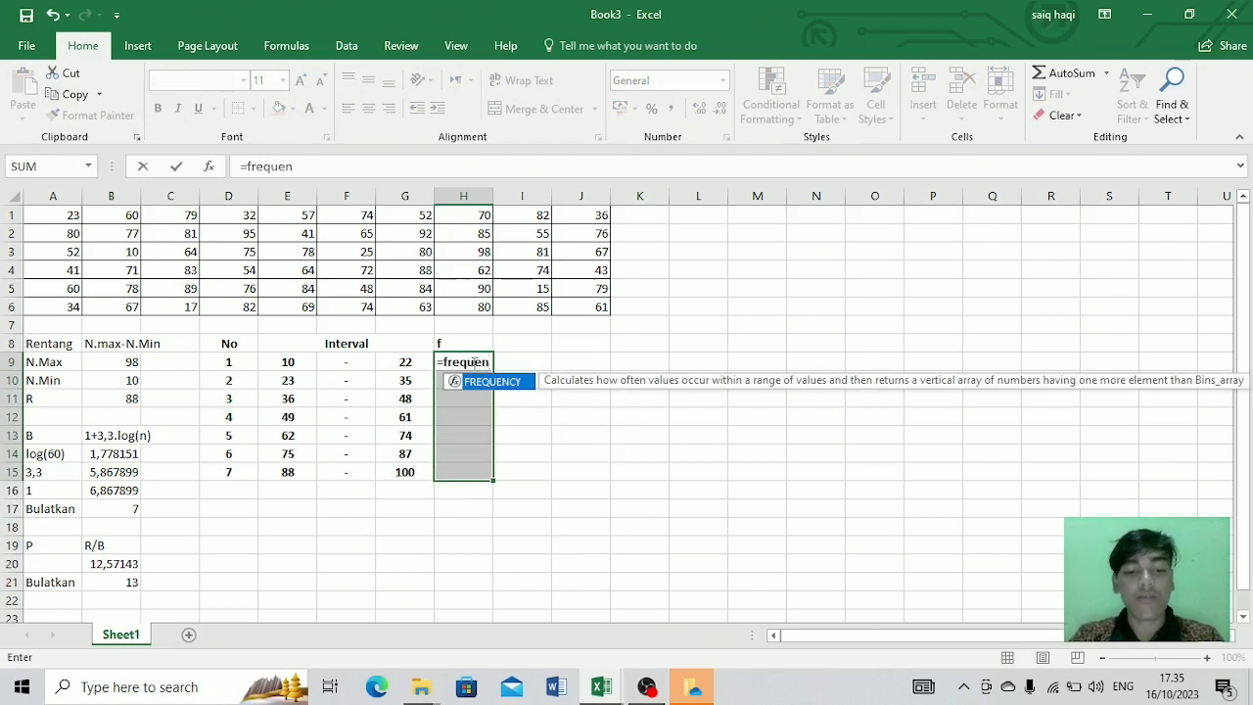
pyautogui.write('cy(')
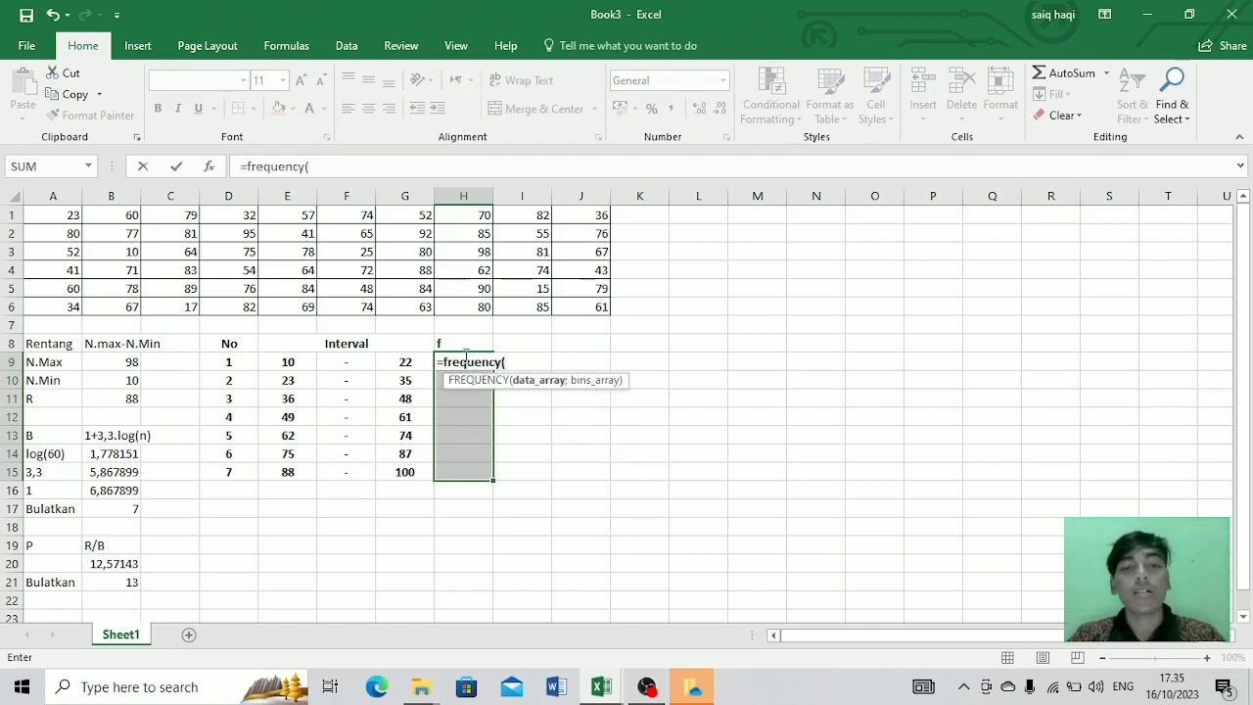
pyautogui.moveTo(65, 218); pyautogui.dragTo(571, 300)
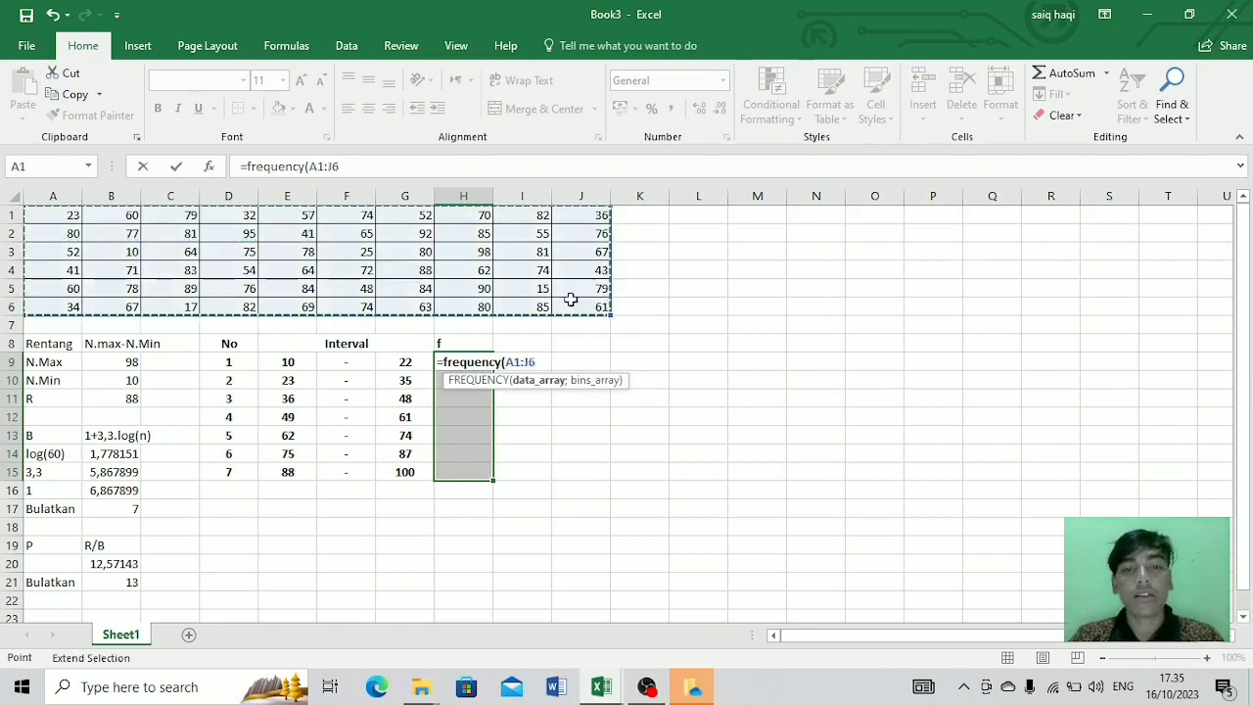
pyautogui.write(';')
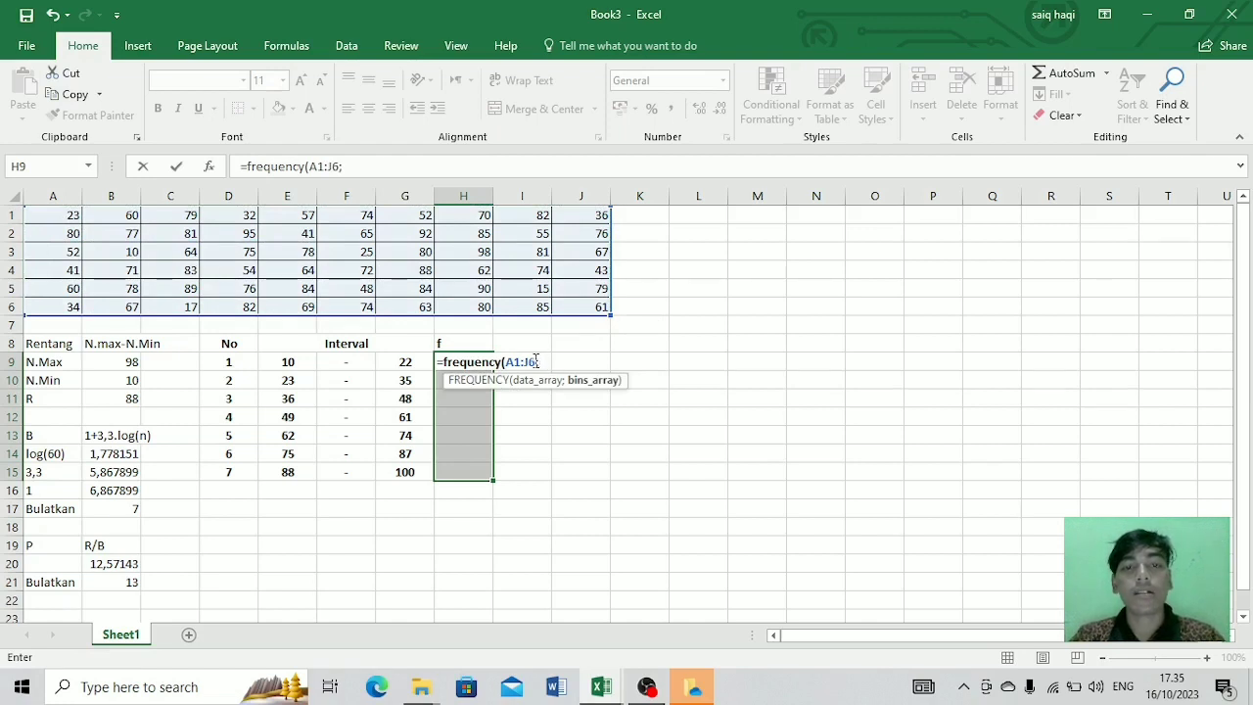
pyautogui.moveTo(406, 358); pyautogui.dragTo(406, 468)
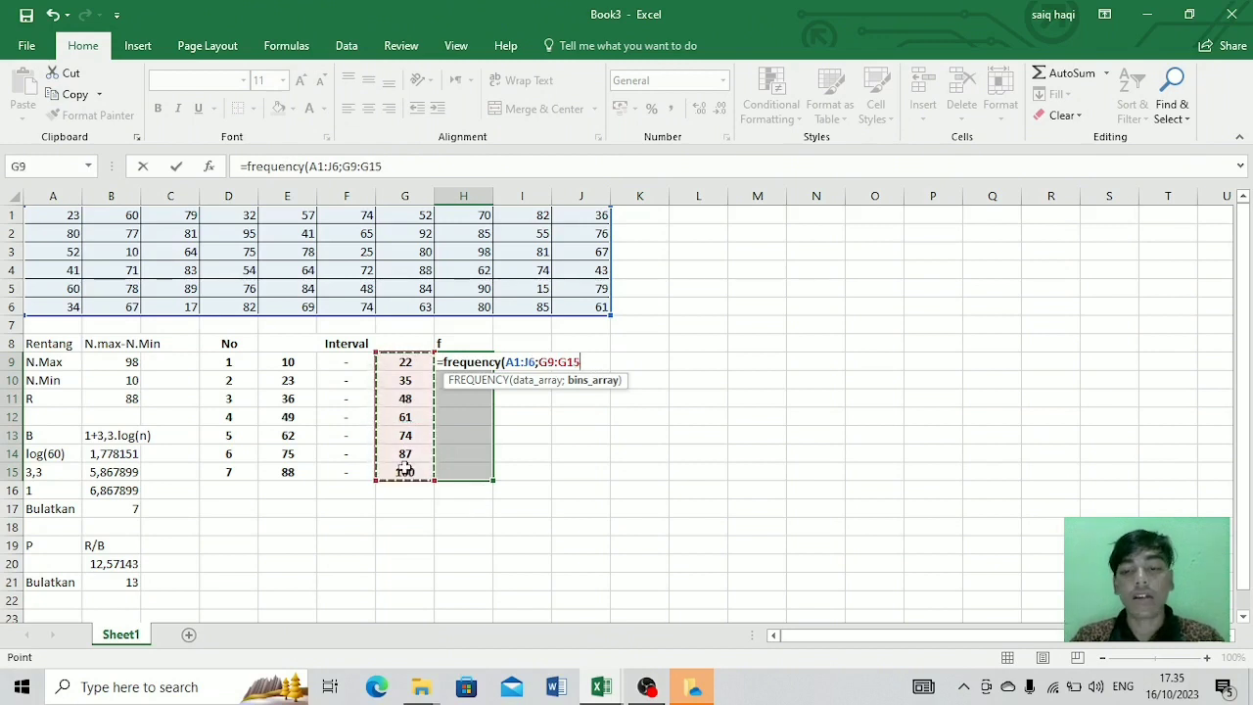
pyautogui.write(')')
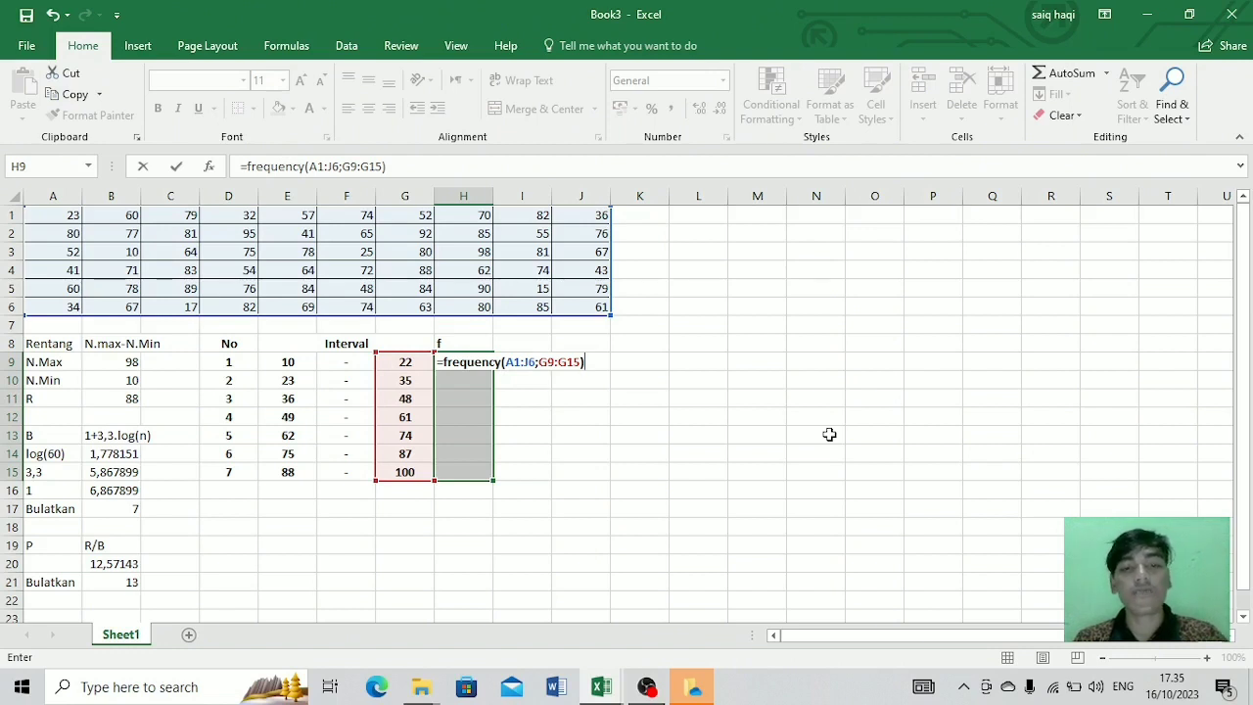
pyautogui.hotkey('ctrl', 'shift', 'Return')
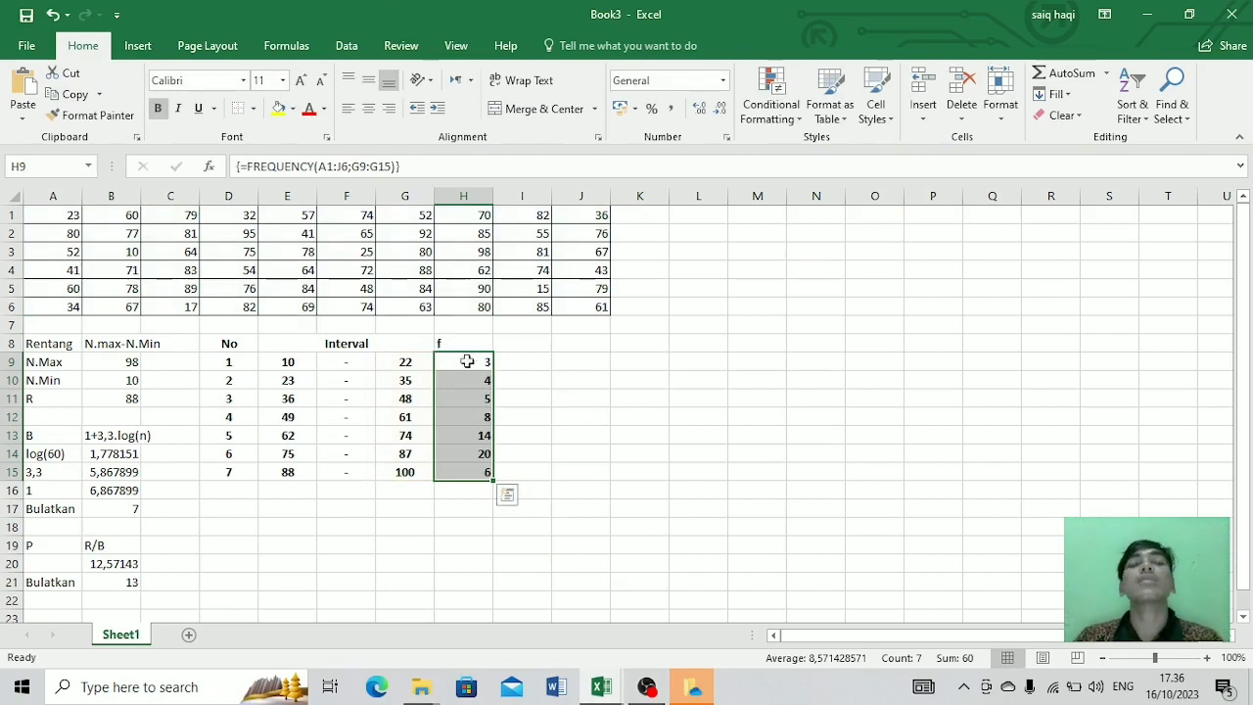
# Step: Center the frequency column H8:H15 horizontally, including its heading
pyautogui.moveTo(470, 344); pyautogui.dragTo(466, 469)
pyautogui.click(368, 108)
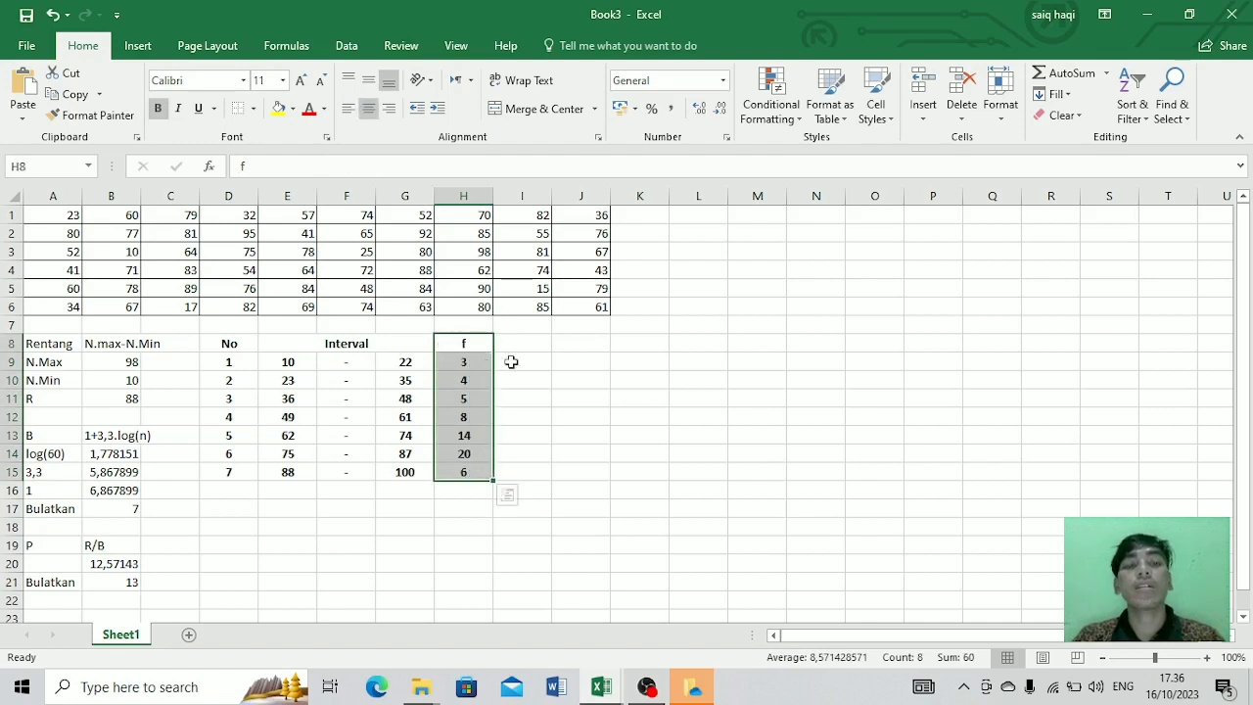
pyautogui.click(468, 362)
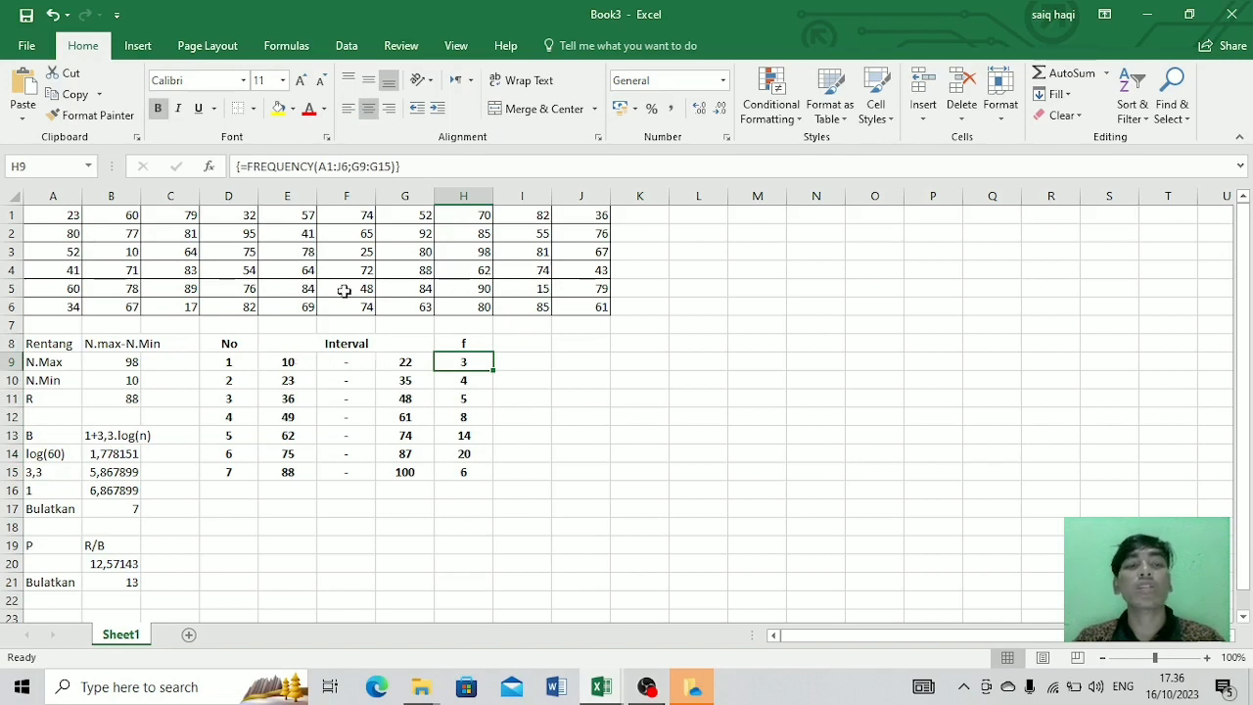
pyautogui.rightClick(469, 368)
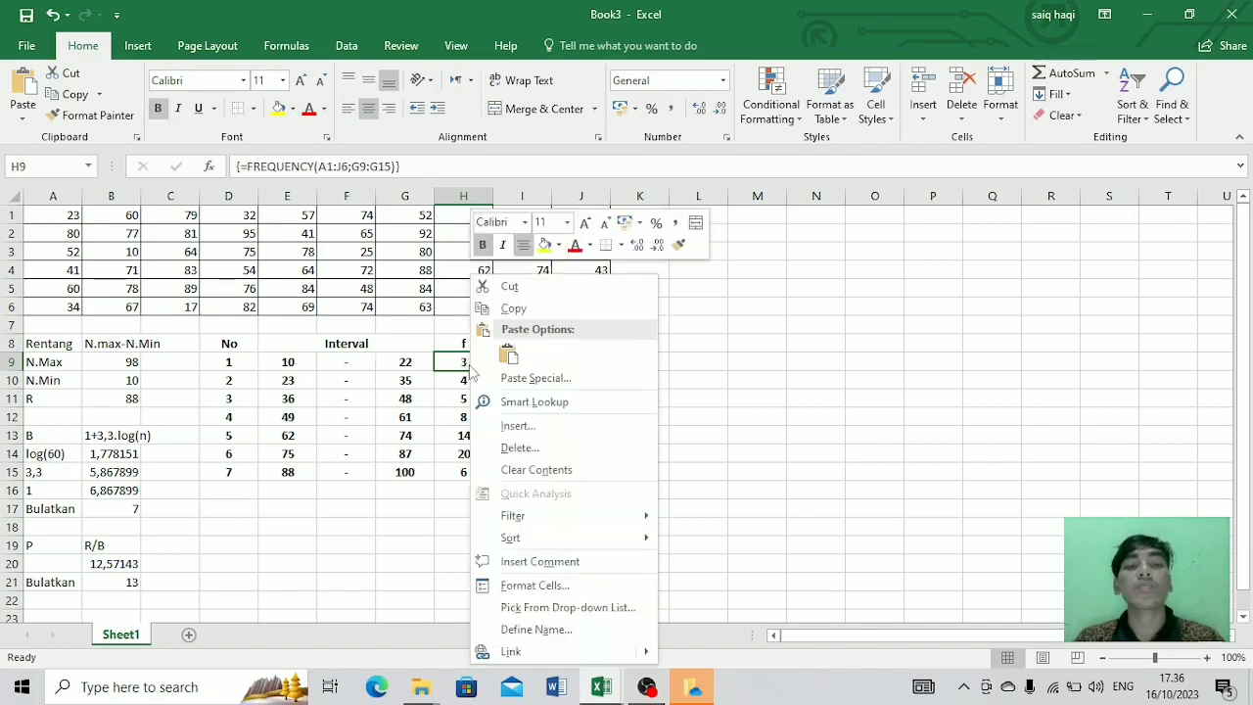
pyautogui.rightClick(309, 384)
pyautogui.click(505, 370)
# Step: Add the heading "xi" in cell I8 and center it horizontally
pyautogui.click(521, 344)
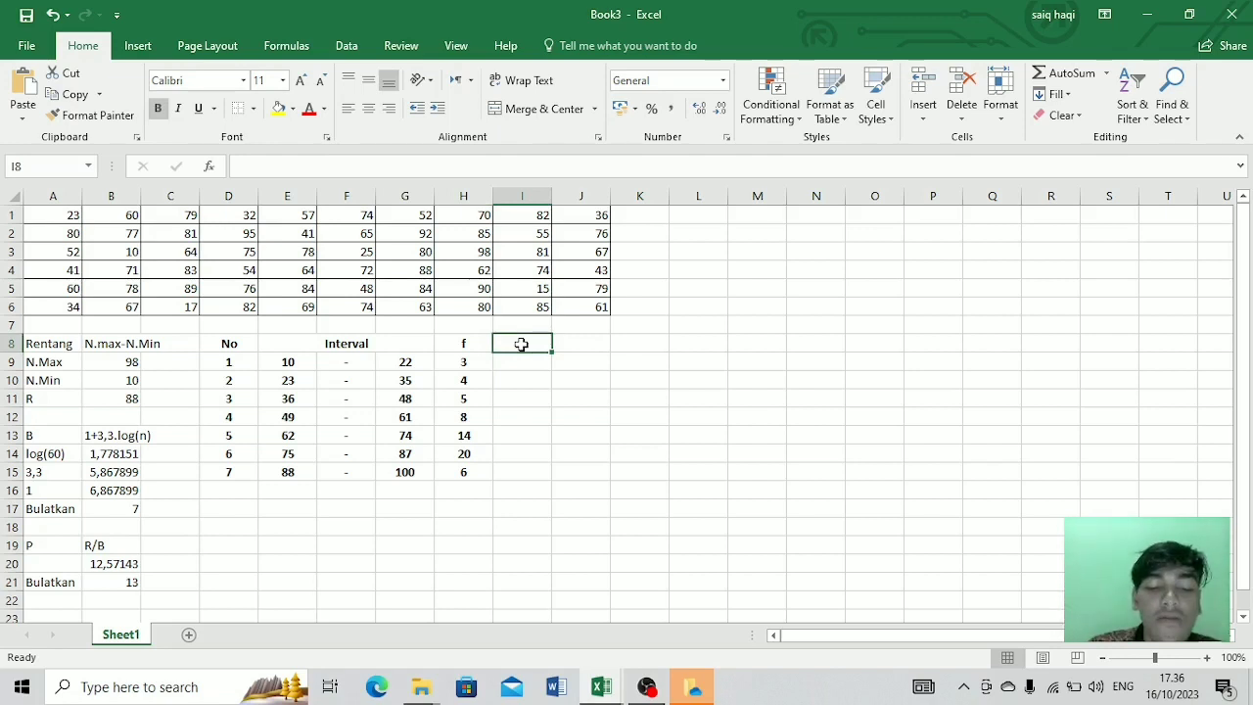
pyautogui.write('xi')
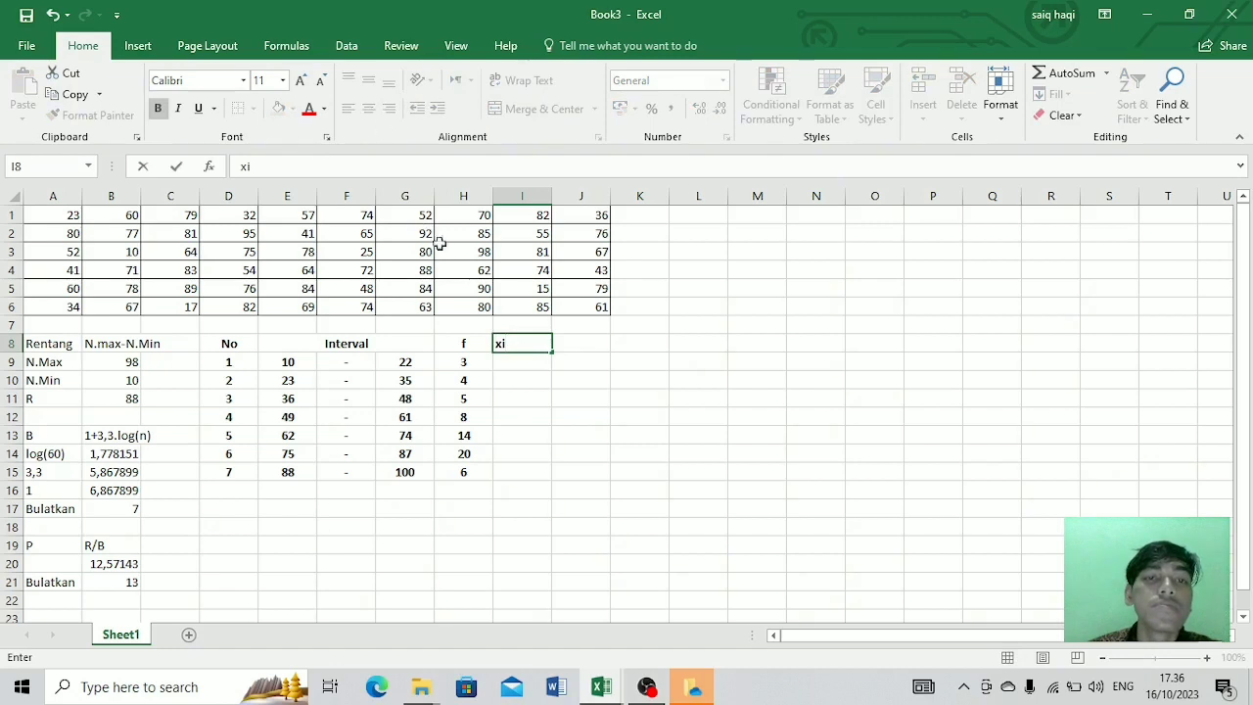
pyautogui.hotkey('ctrl', 'Return')
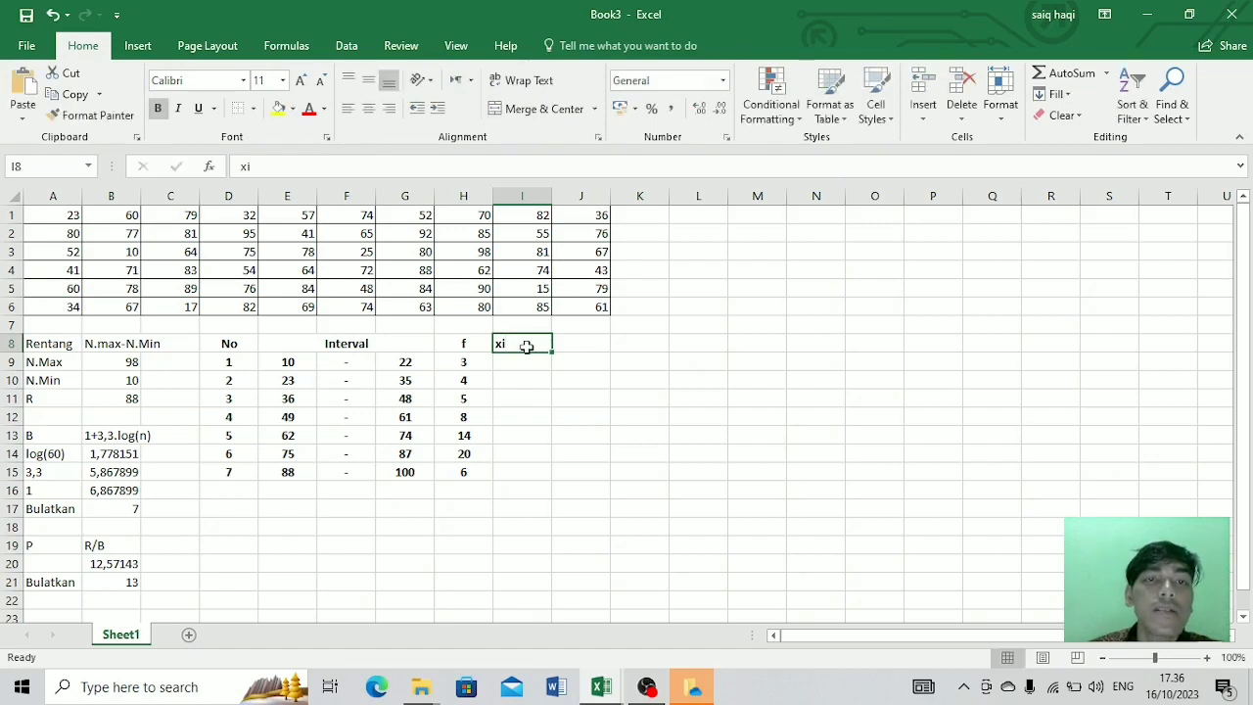
pyautogui.click(370, 111)
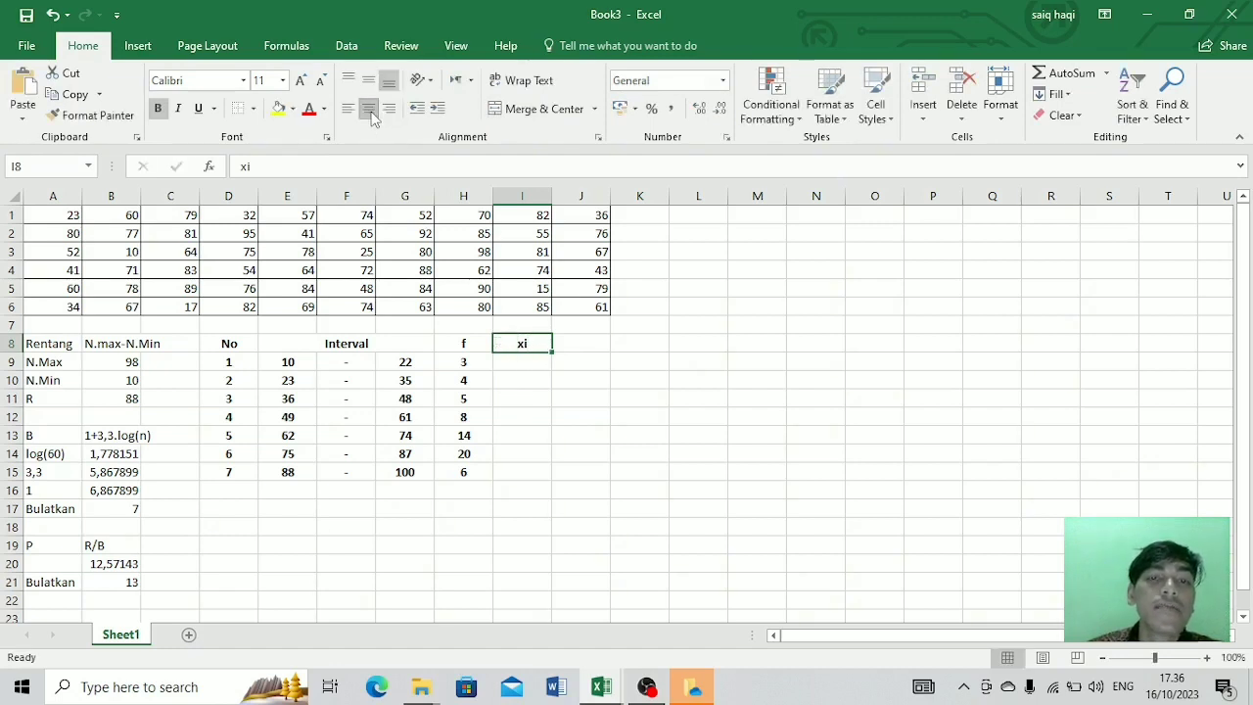
# Step: Calculate the midpoint of the first interval in cell I9 with the formula =(E9+G9)/2
pyautogui.click(513, 376)
pyautogui.click(515, 363)
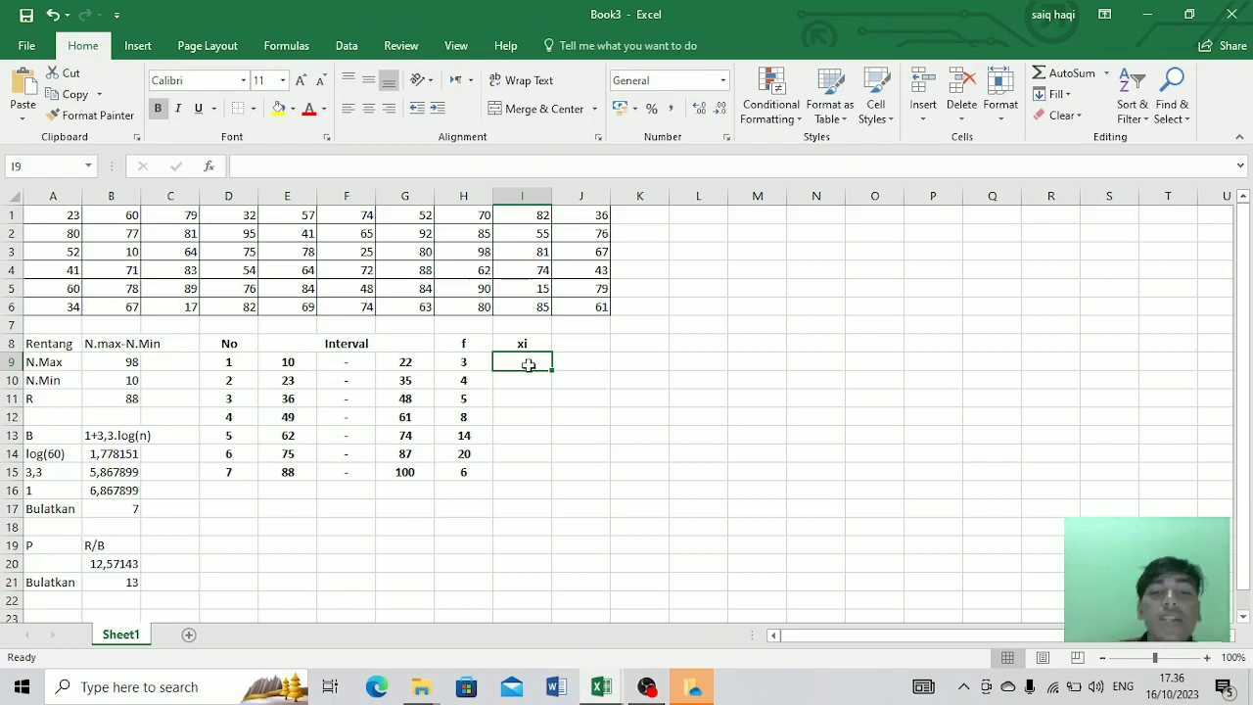
pyautogui.write('=')
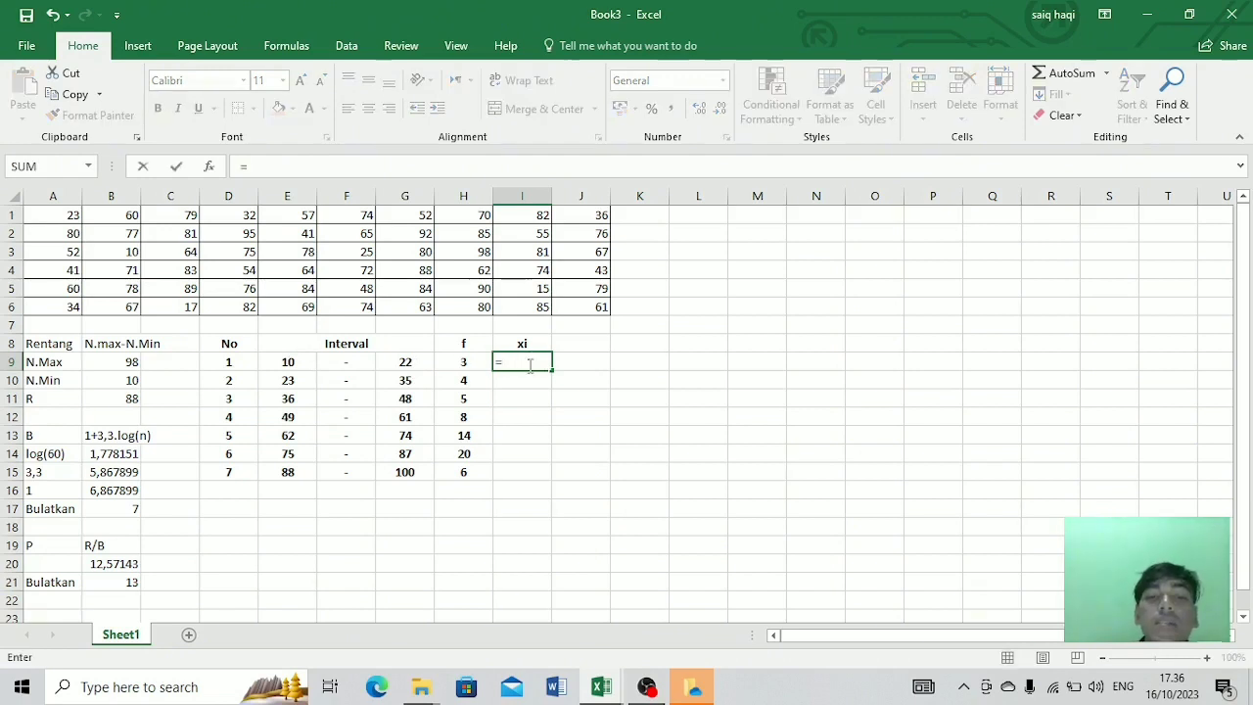
pyautogui.click(285, 362)
pyautogui.write('+')
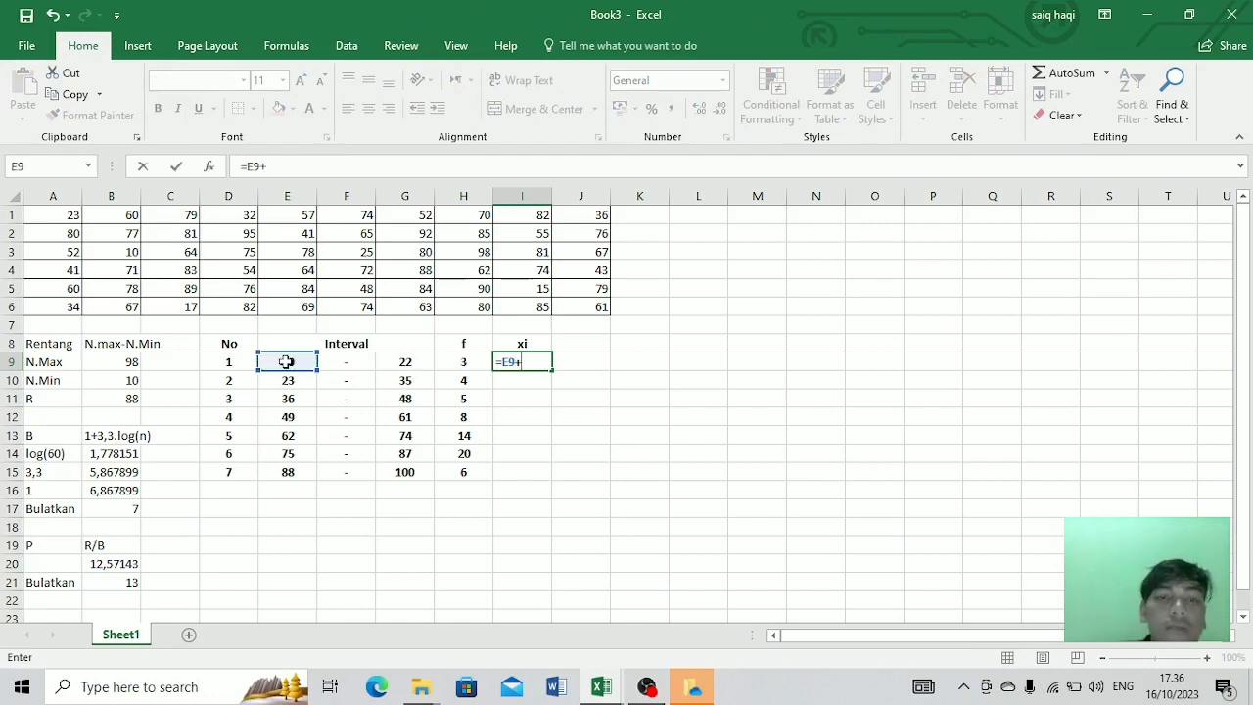
pyautogui.click(391, 363)
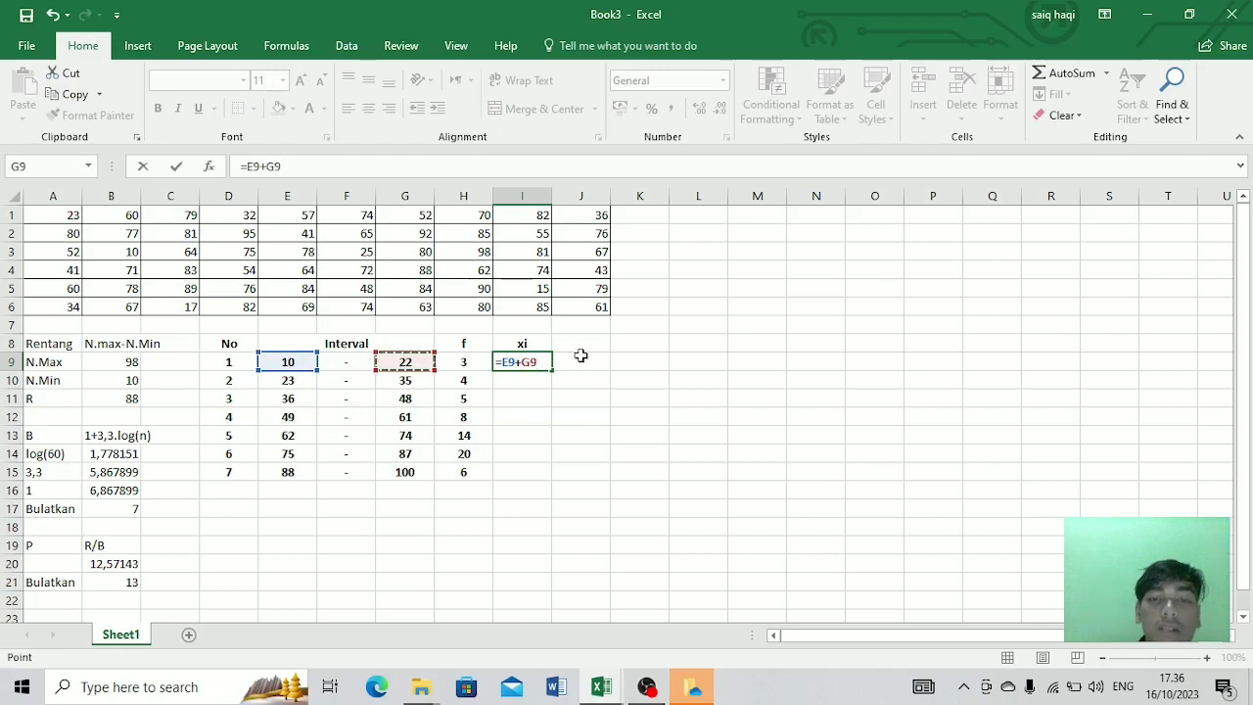
pyautogui.click(500, 362)
pyautogui.write('(')
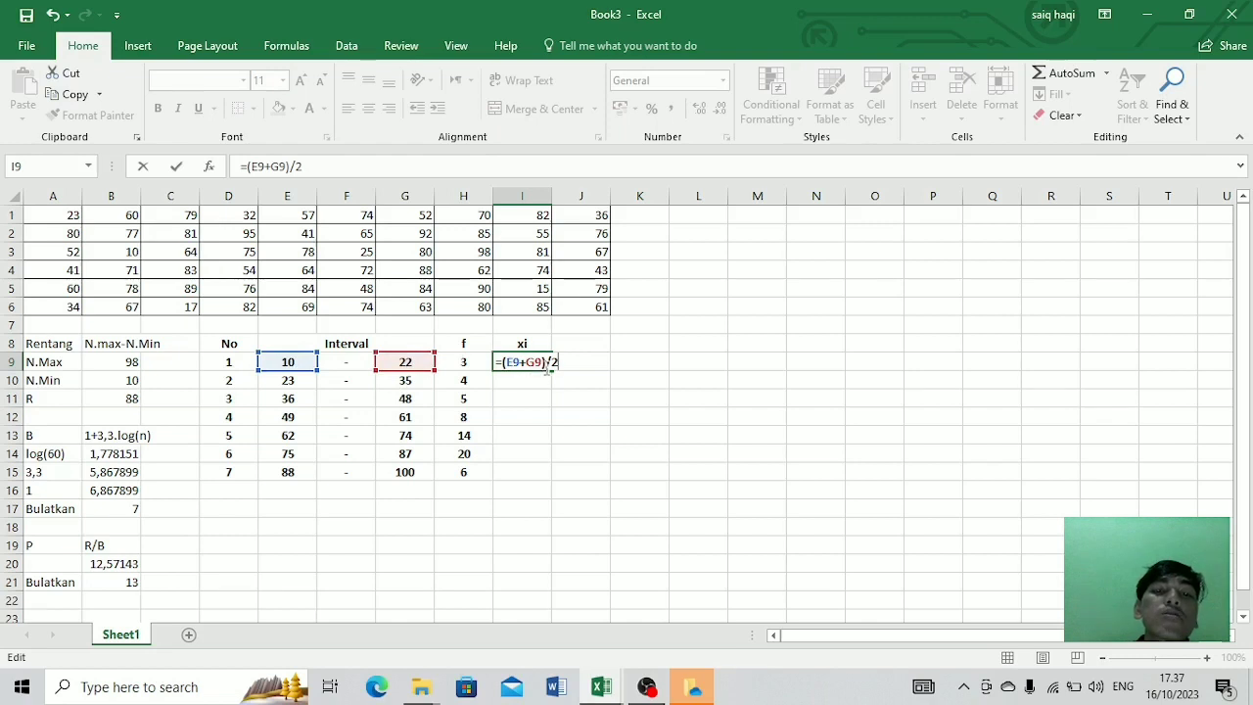
pyautogui.press('Return')
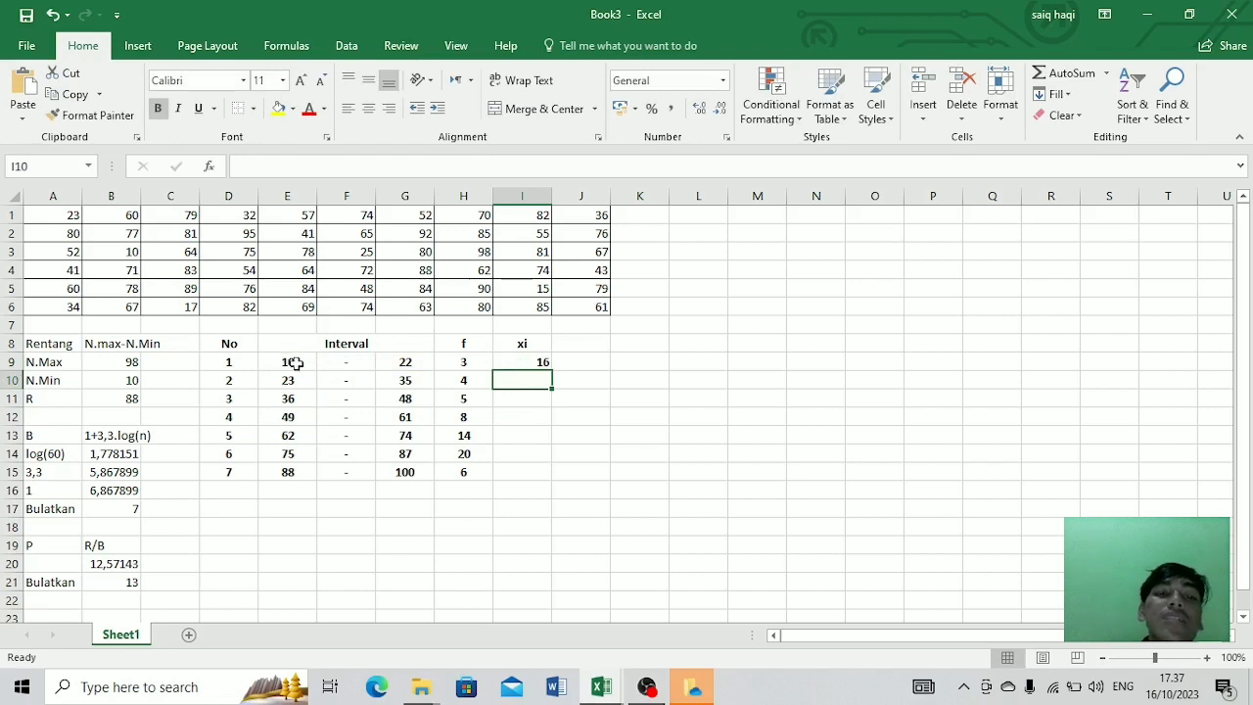
# Step: Fill the midpoint formula from I9 down to I15 and center the xi values horizontally
pyautogui.click(533, 360)
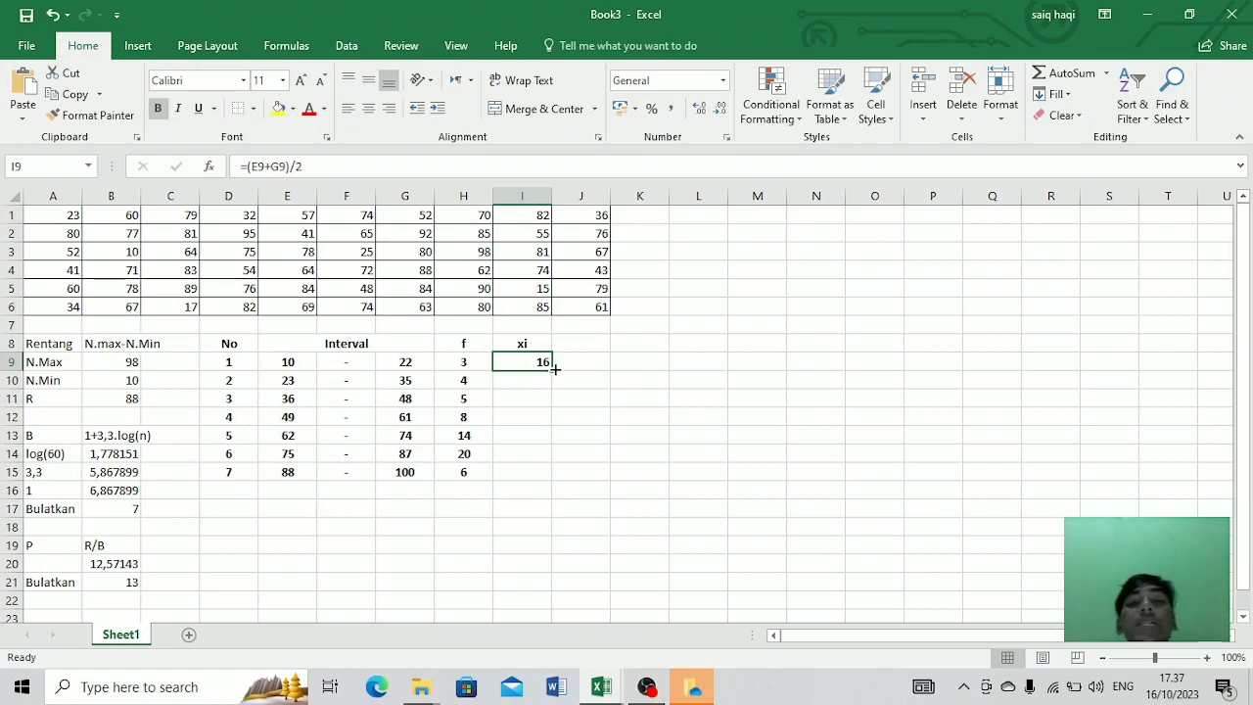
pyautogui.moveTo(555, 367); pyautogui.dragTo(526, 480)
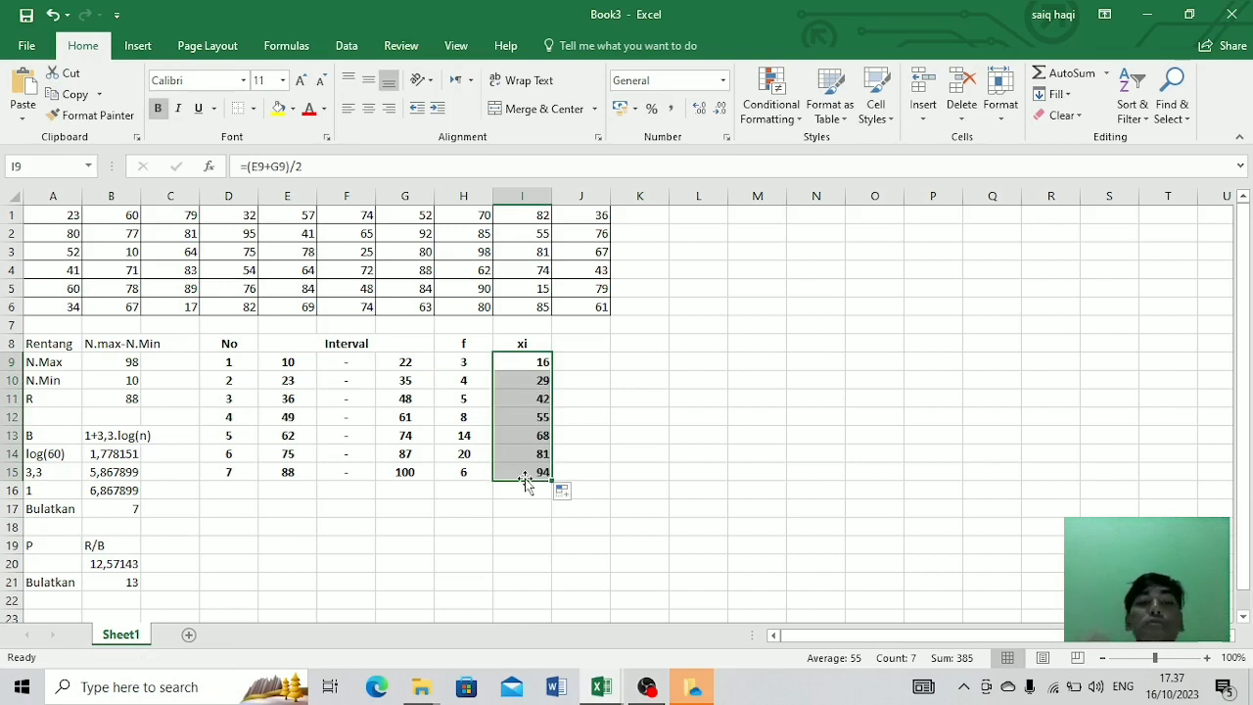
pyautogui.click(526, 396)
pyautogui.moveTo(532, 360); pyautogui.dragTo(501, 471)
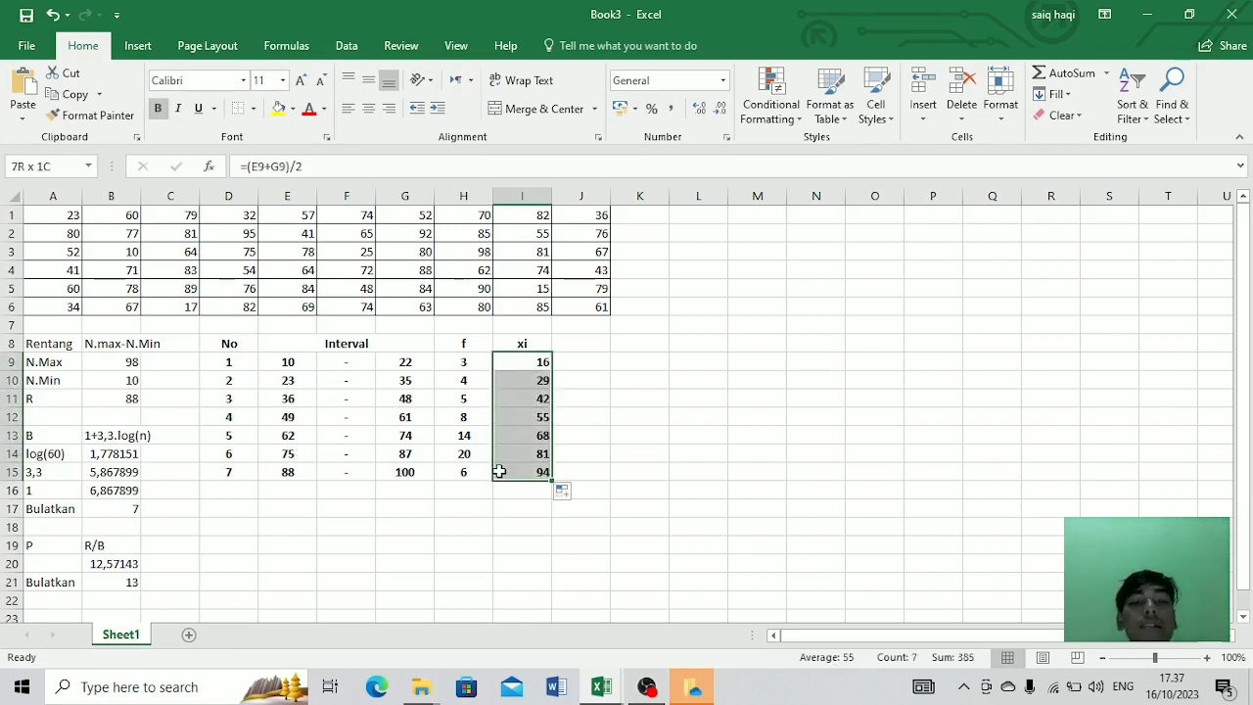
pyautogui.click(368, 109)
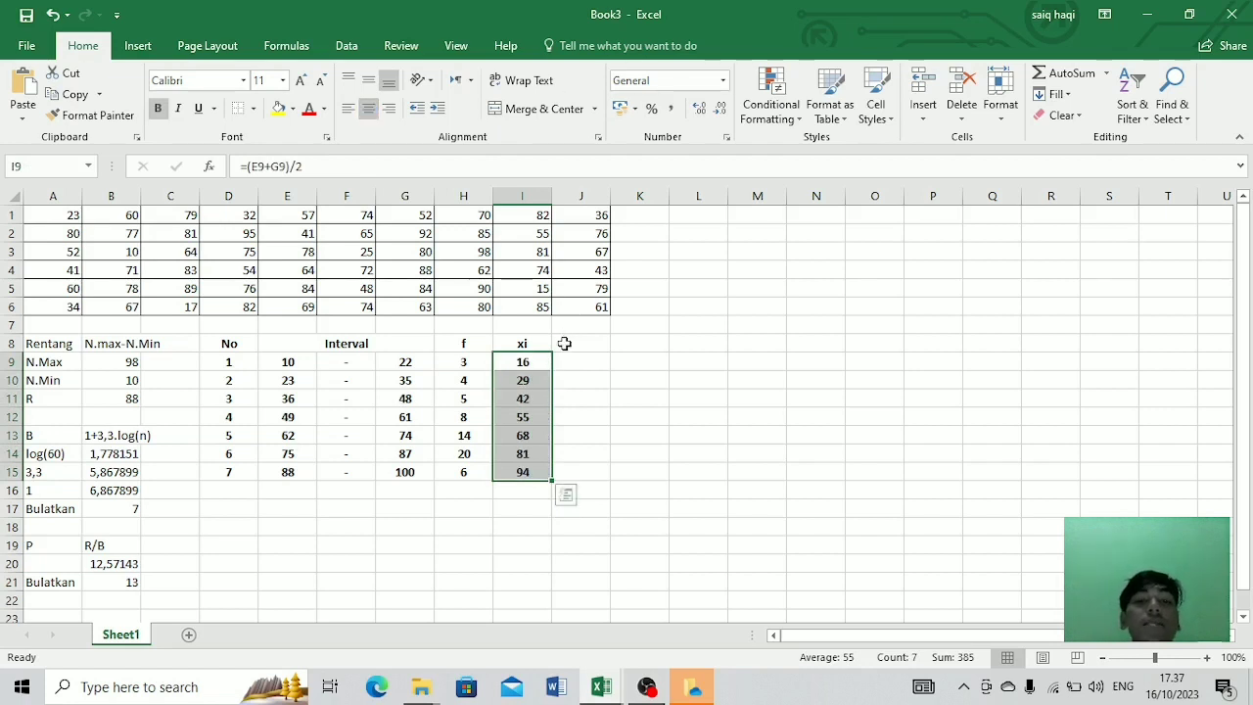
# Step: Add the heading "fixi" in cell J8 and center it horizontally
pyautogui.click(565, 342)
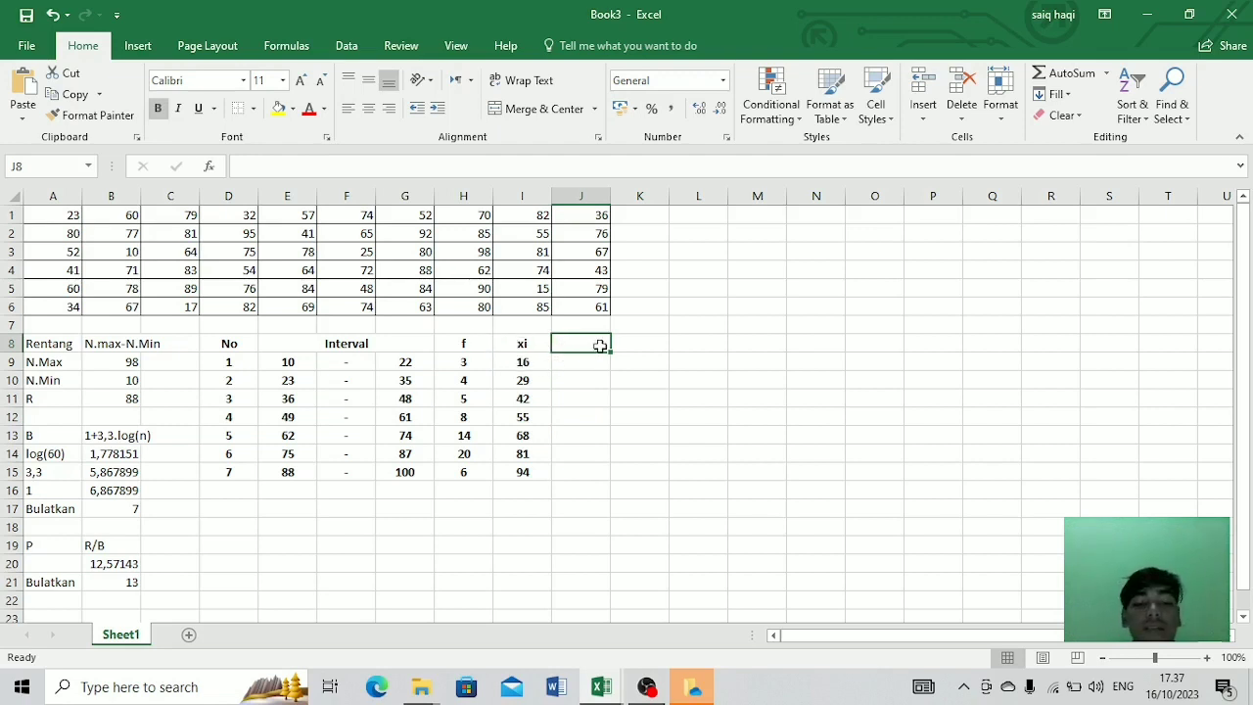
pyautogui.write('fixi')
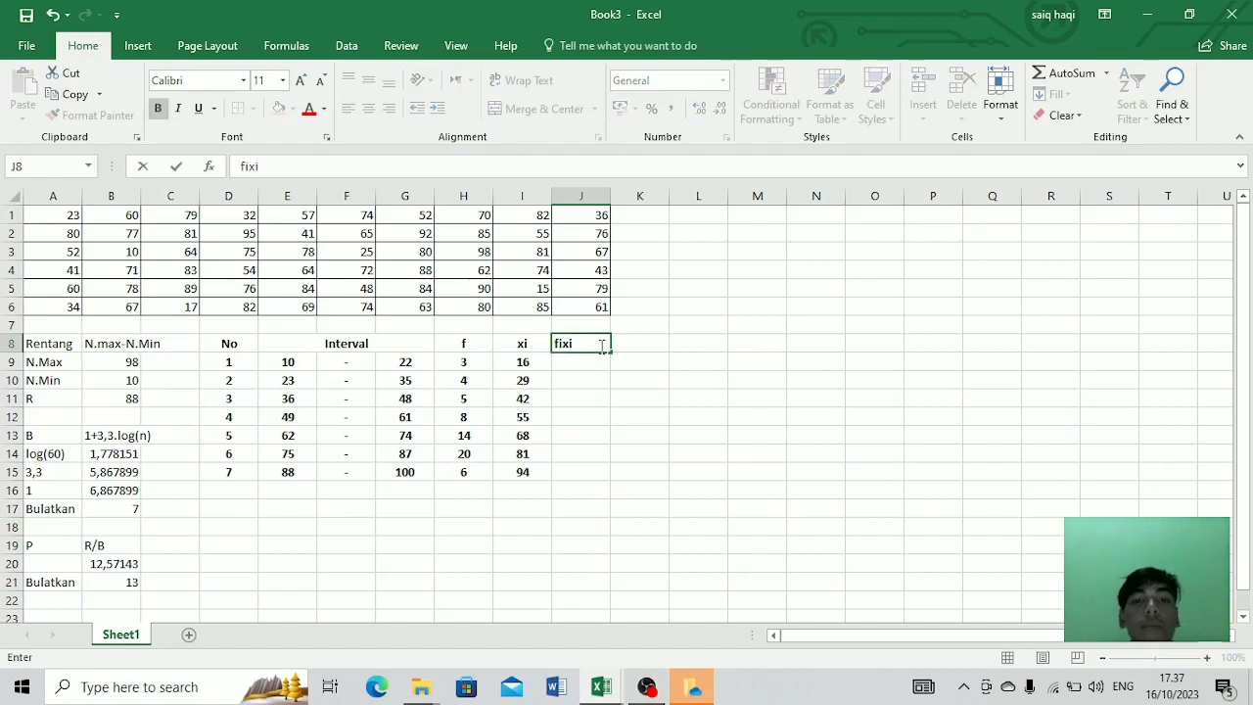
pyautogui.click(562, 374)
pyautogui.click(560, 346)
pyautogui.click(368, 108)
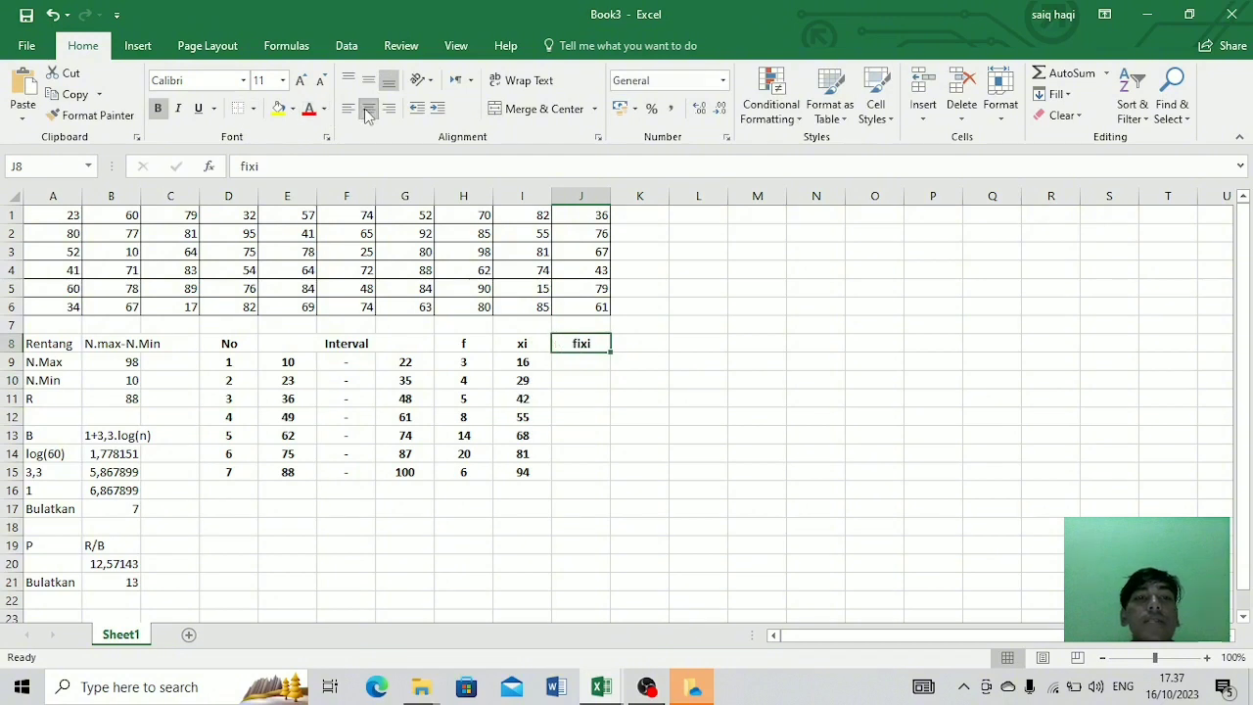
# Step: Calculate the first interval's product of frequency and midpoint in cell J9 with =H9*I9
pyautogui.click(592, 363)
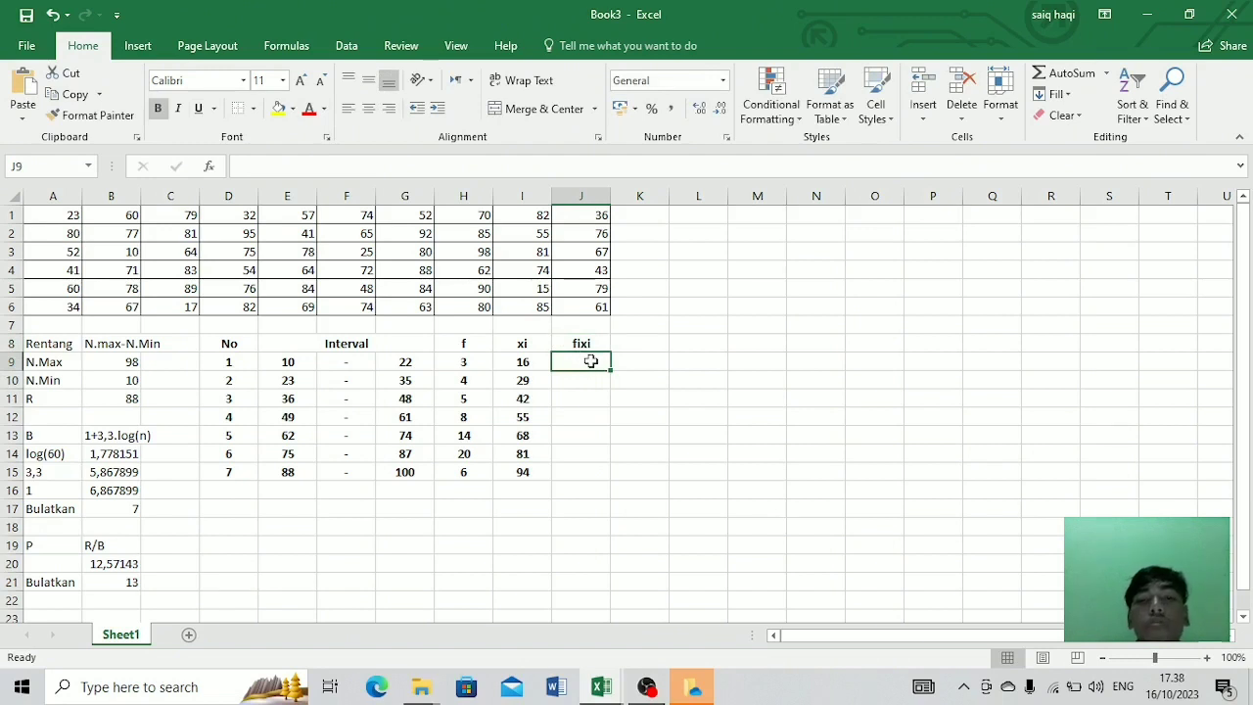
pyautogui.write('=')
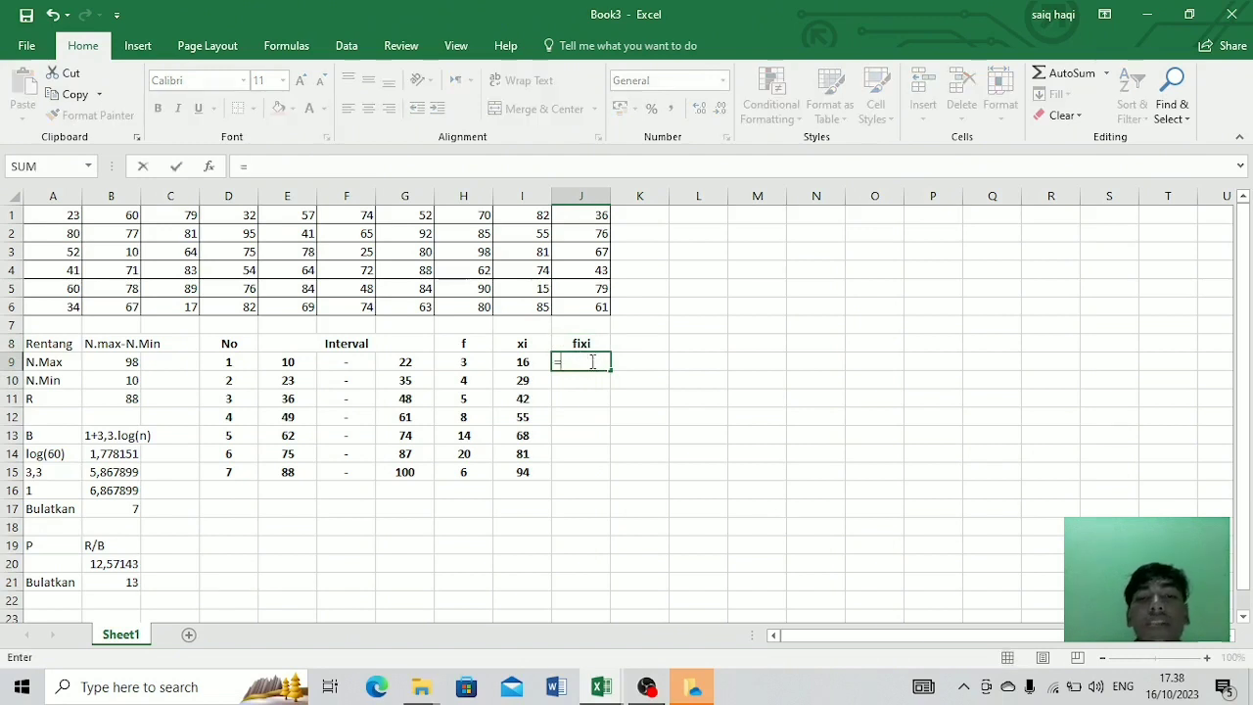
pyautogui.click(481, 363)
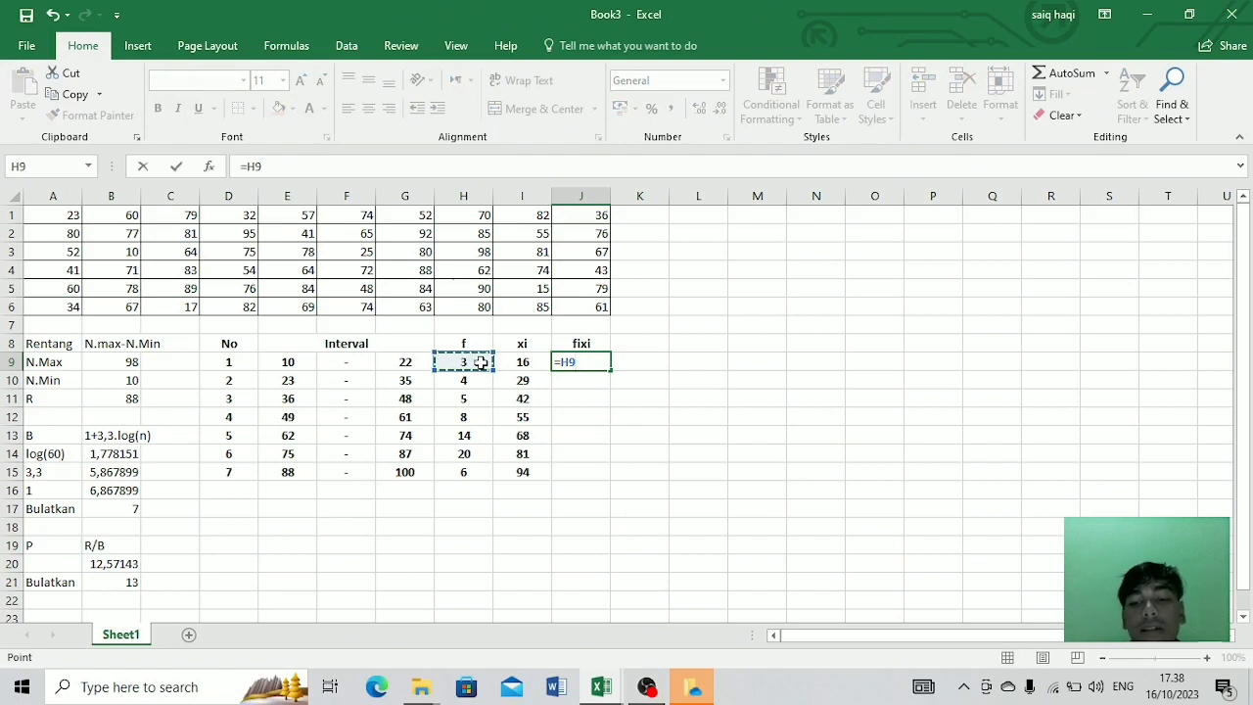
pyautogui.write('*')
pyautogui.click(523, 361)
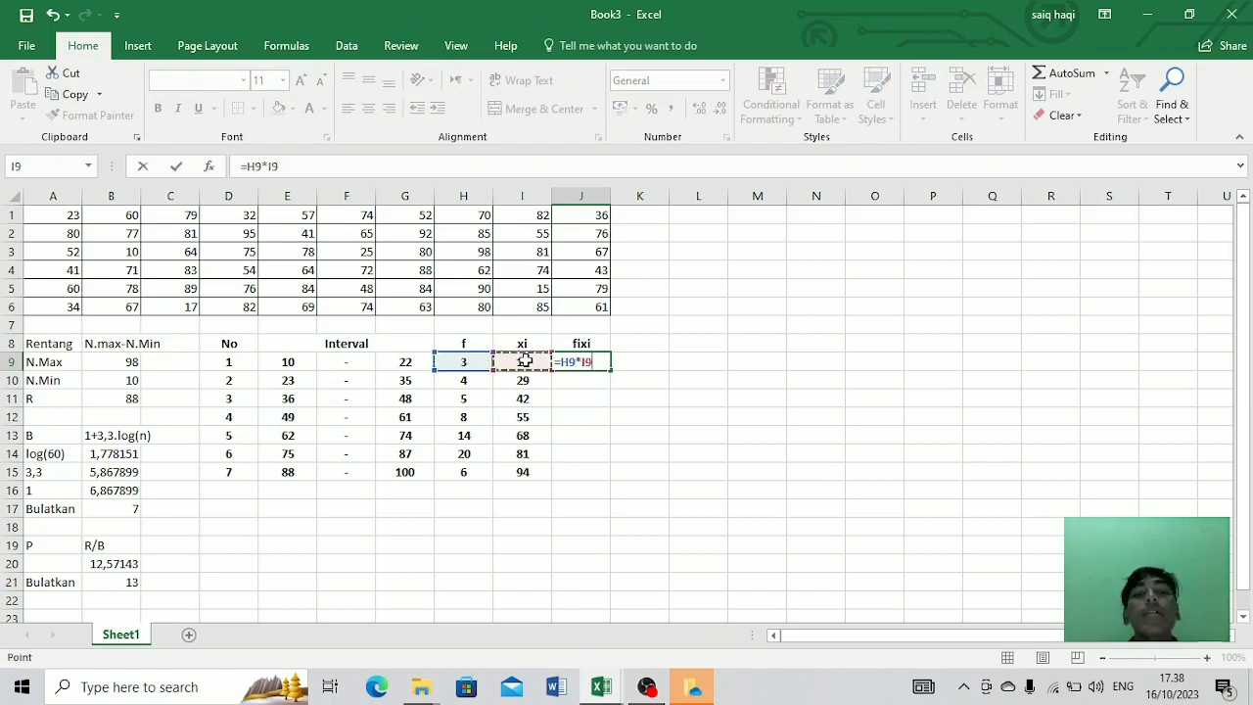
pyautogui.press('Return')
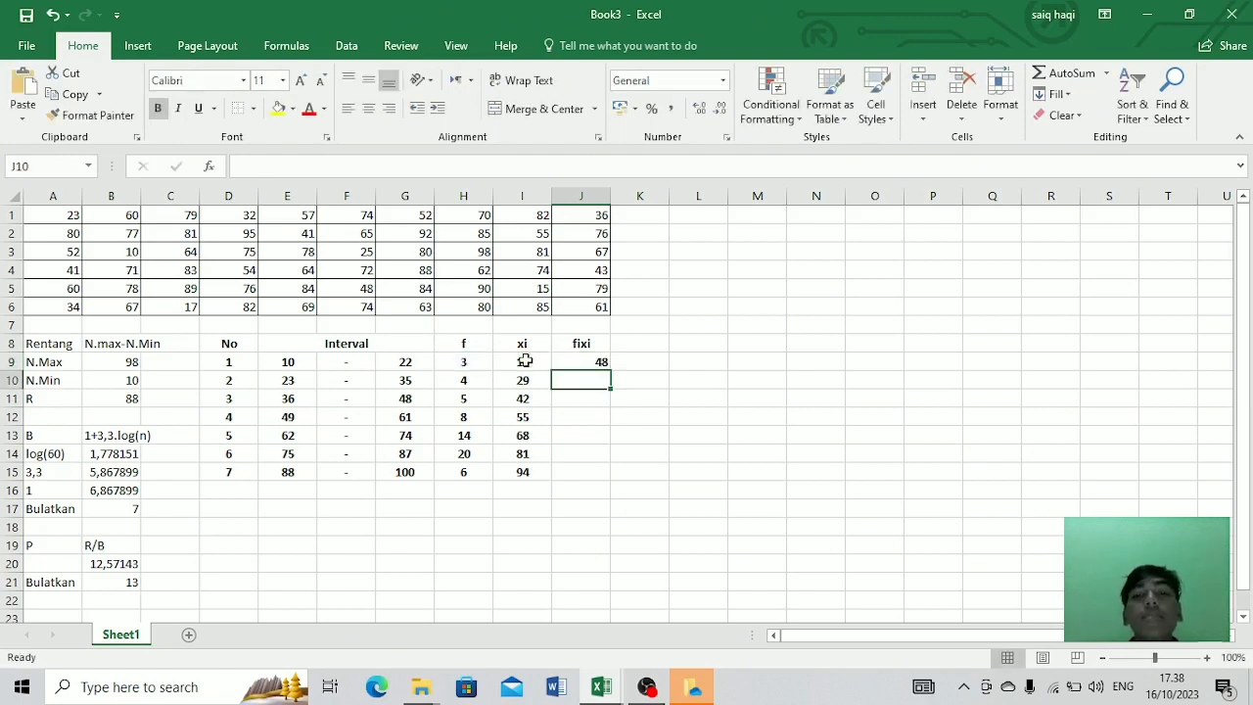
# Step: Fill the product formula from J9 down to J15 and center the fixi values horizontally
pyautogui.click(585, 359)
pyautogui.click(610, 370)
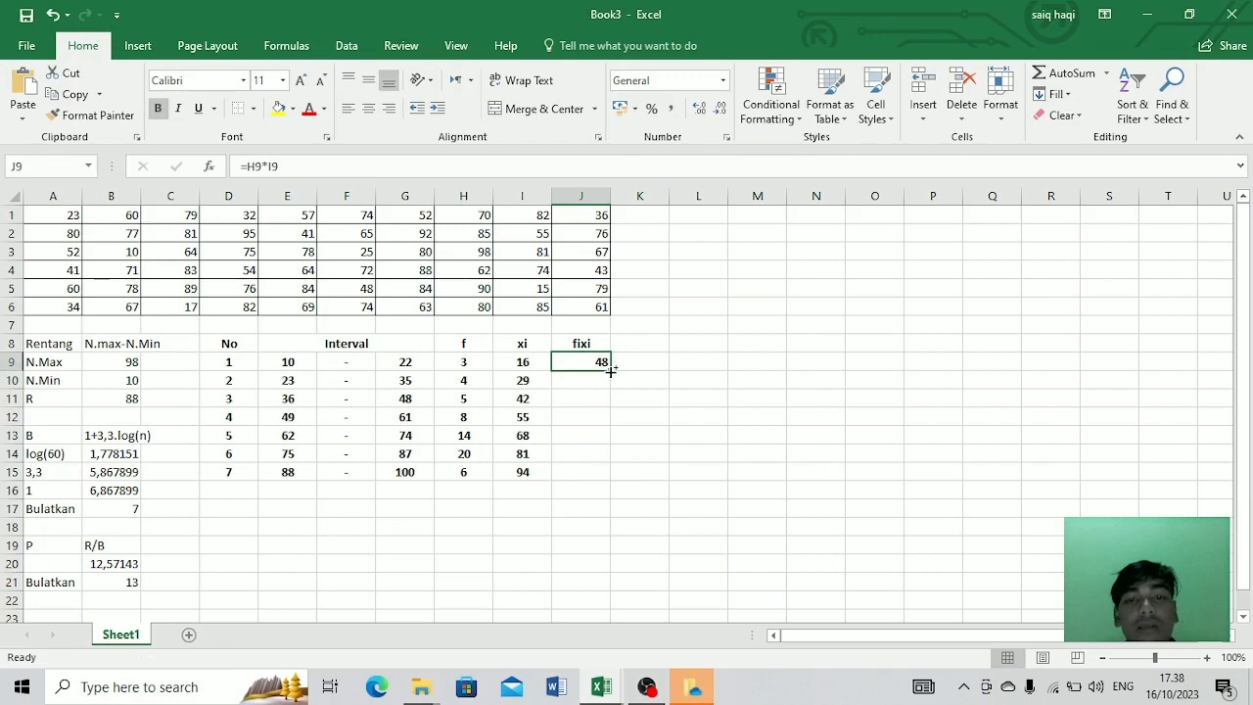
pyautogui.moveTo(610, 370); pyautogui.dragTo(598, 475)
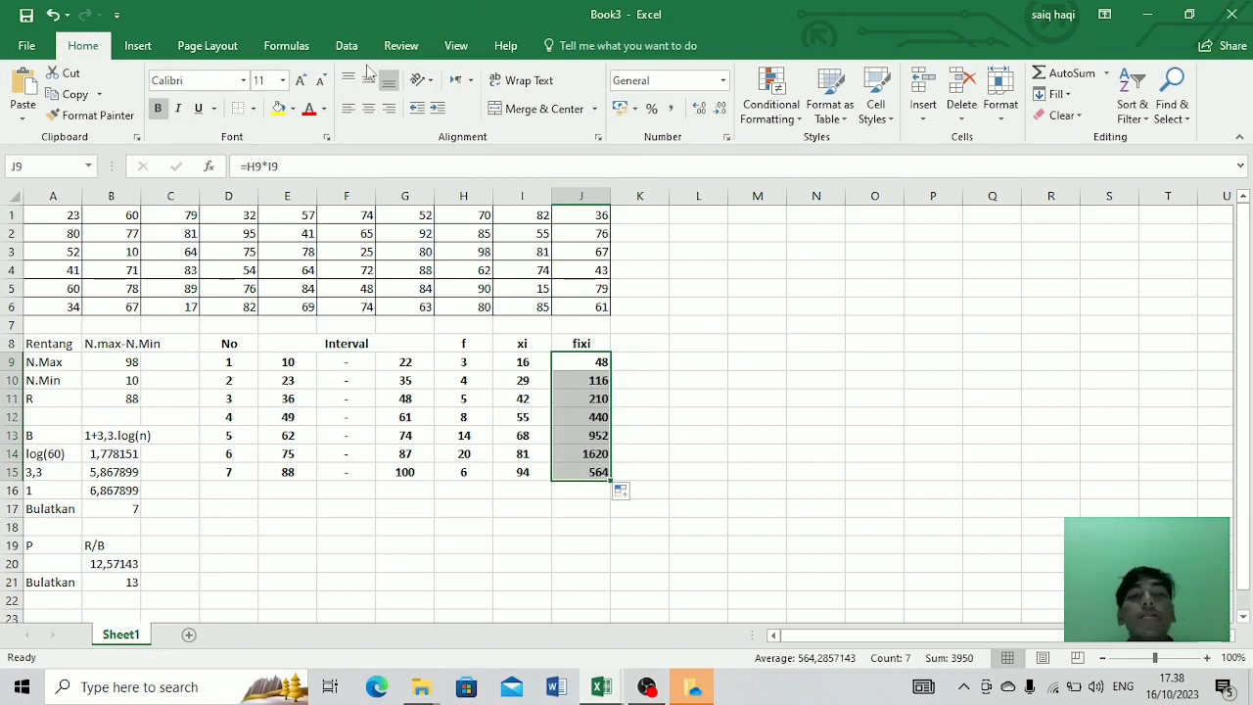
pyautogui.click(366, 113)
# Step: Remove the bold formatting from the interval, f, xi and fixi values in E9:J15
pyautogui.moveTo(274, 363); pyautogui.dragTo(594, 476)
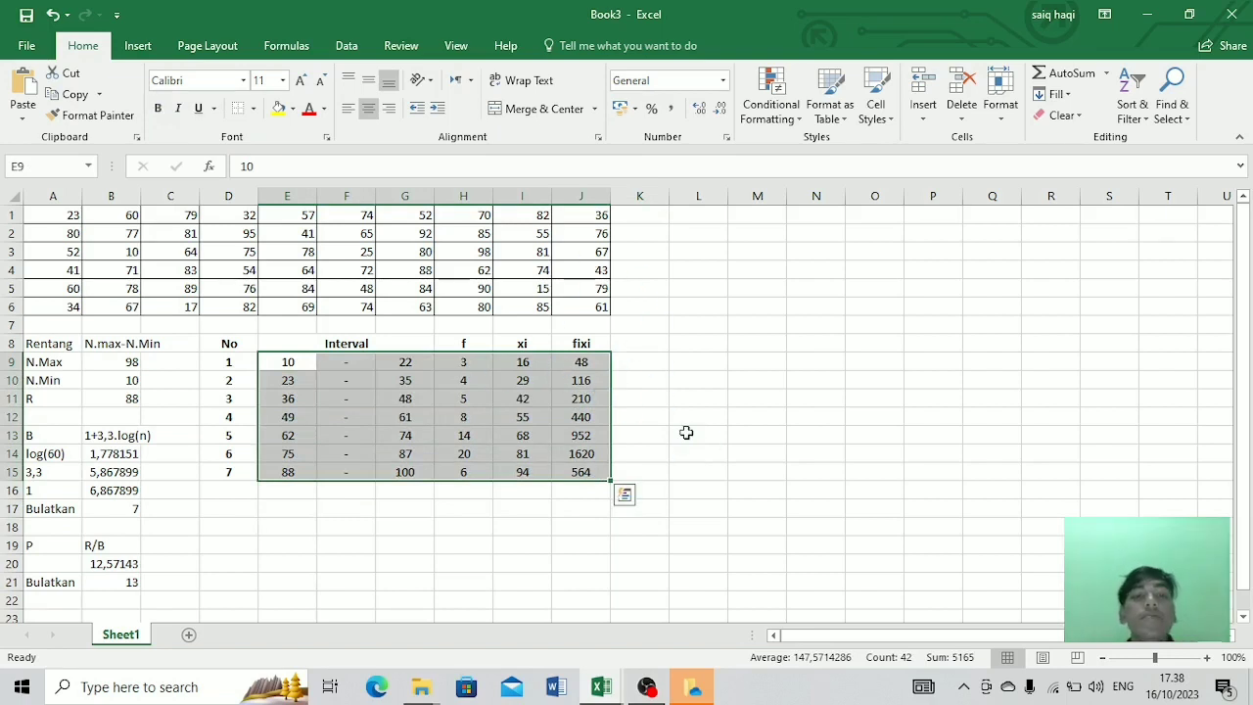
pyautogui.click(686, 433)
# Step: Add the heading "FK" in cell K8 and turn off bold for the empty cells K9:K15 below it
pyautogui.click(639, 347)
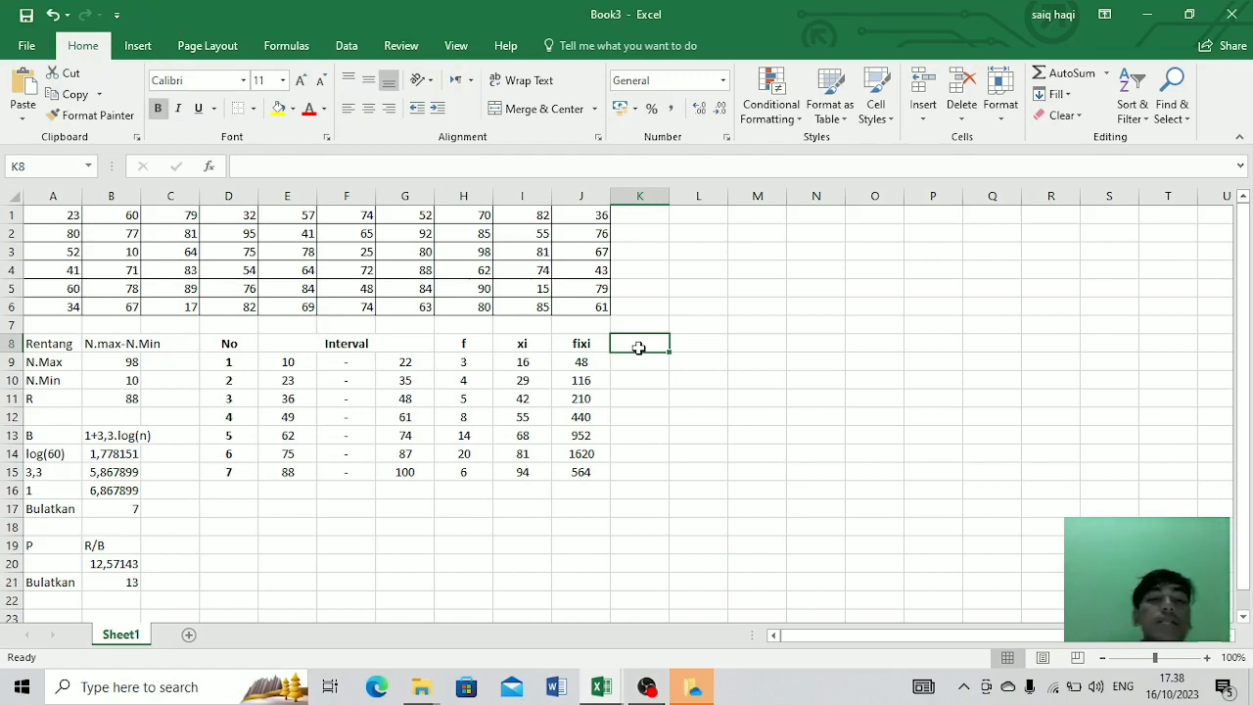
pyautogui.write('FK')
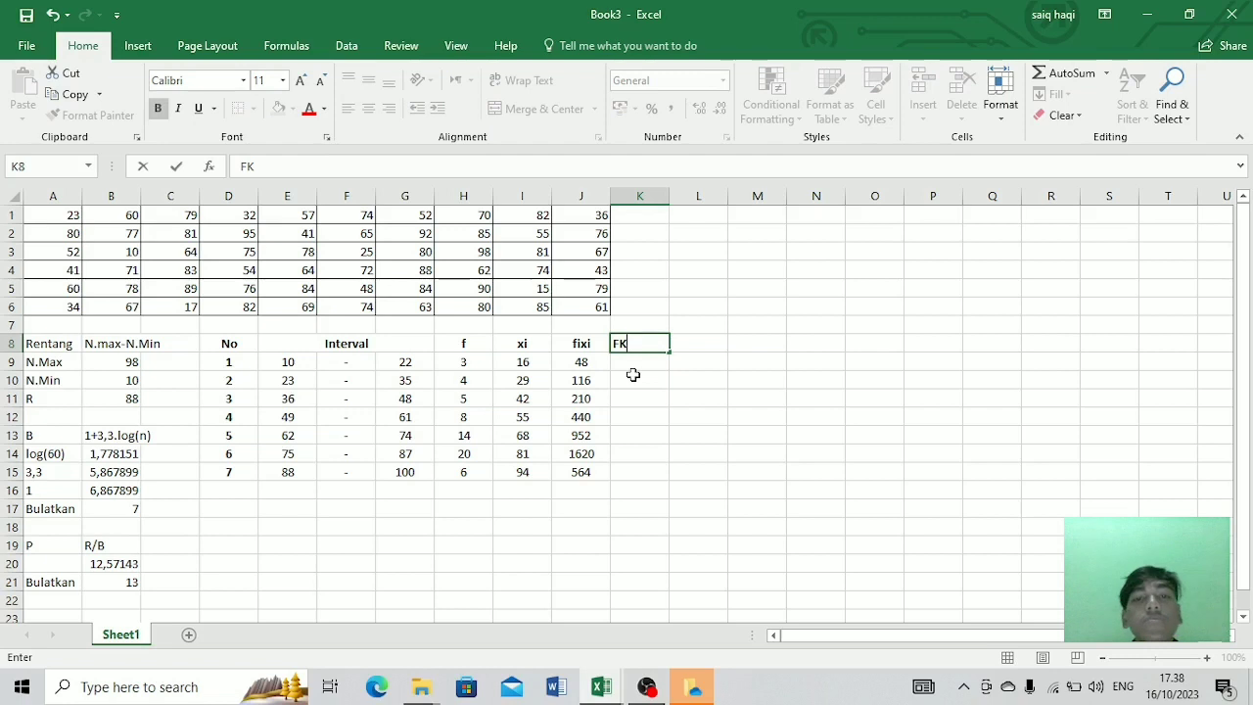
pyautogui.click(633, 364)
pyautogui.moveTo(634, 364); pyautogui.dragTo(634, 467)
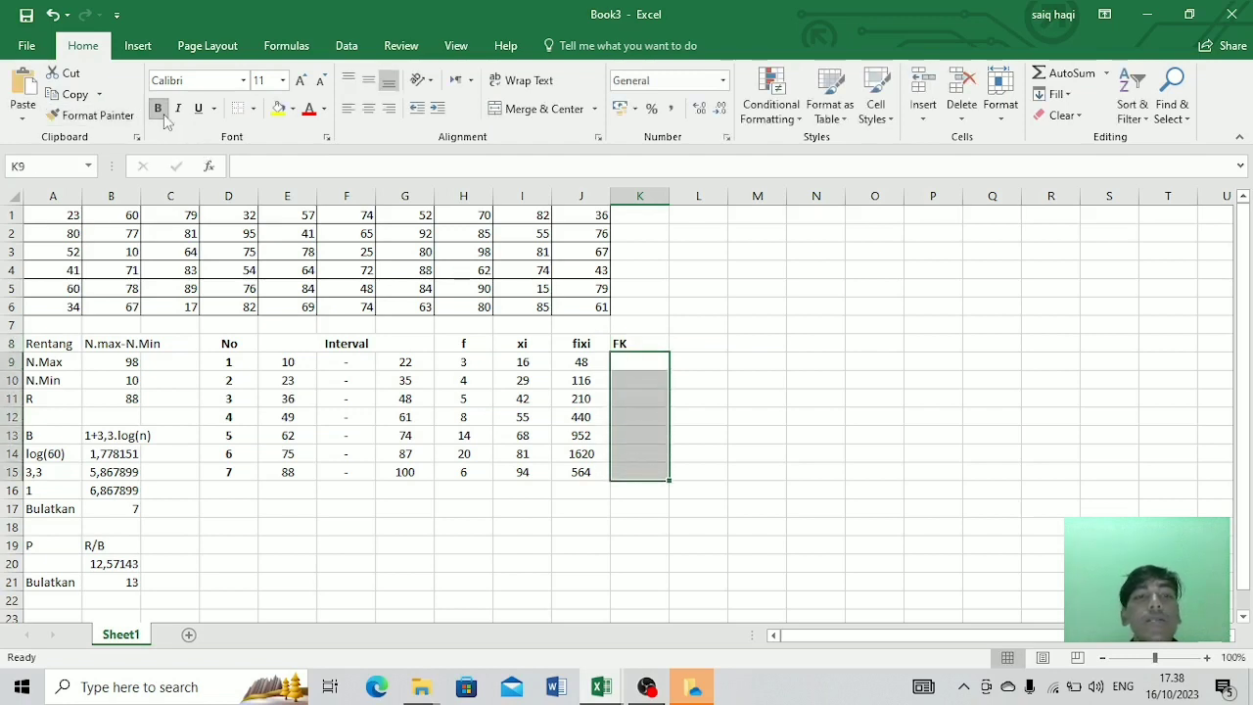
# Step: Set the first FK value in cell K9 to the first interval's frequency with =H9
pyautogui.click(634, 364)
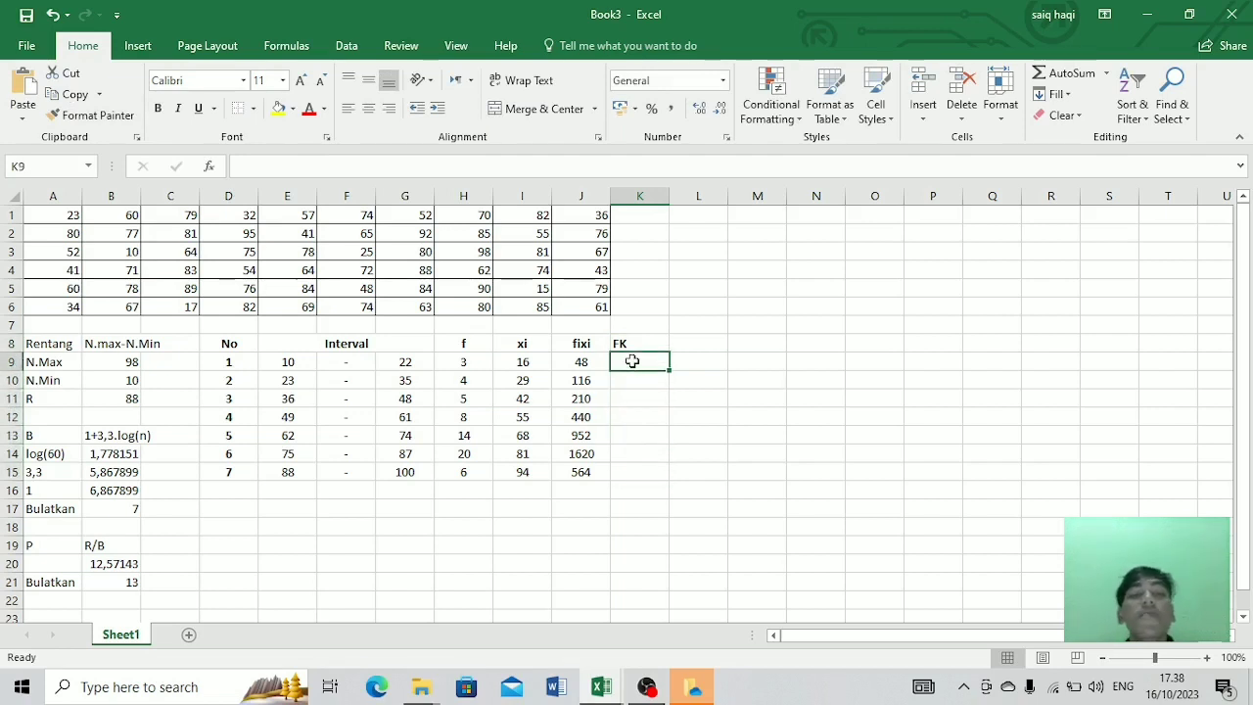
pyautogui.write('=')
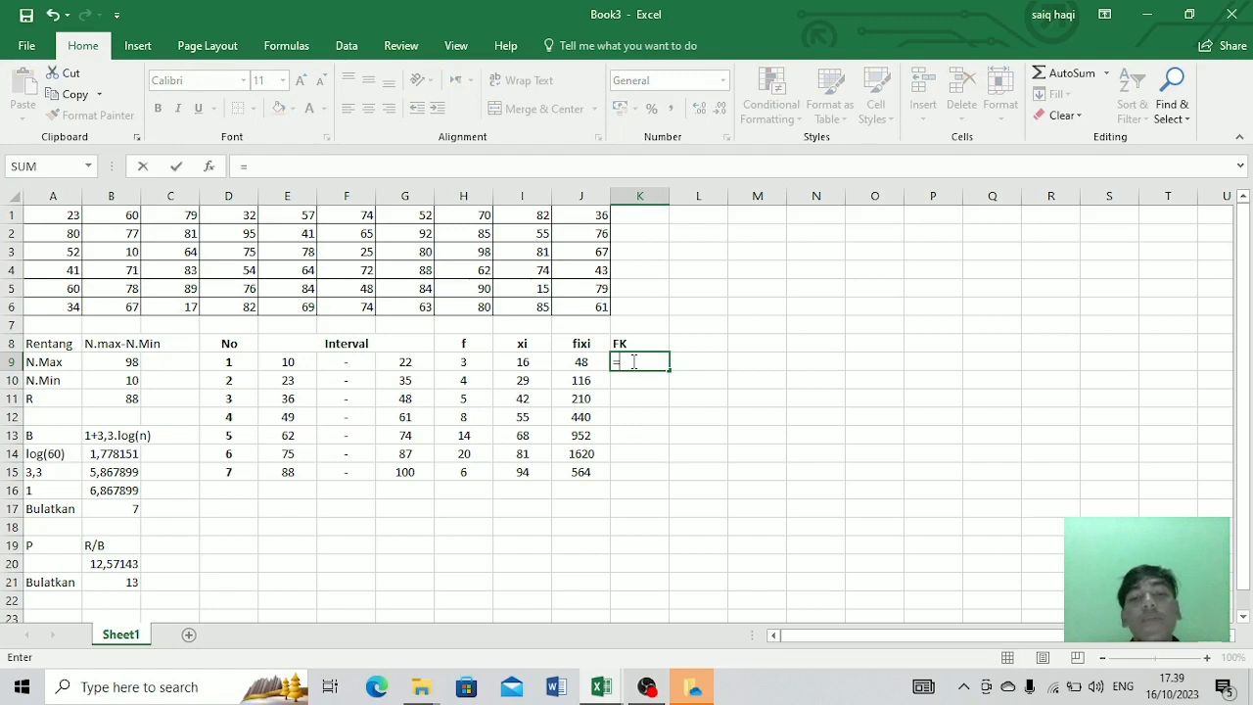
pyautogui.click(466, 365)
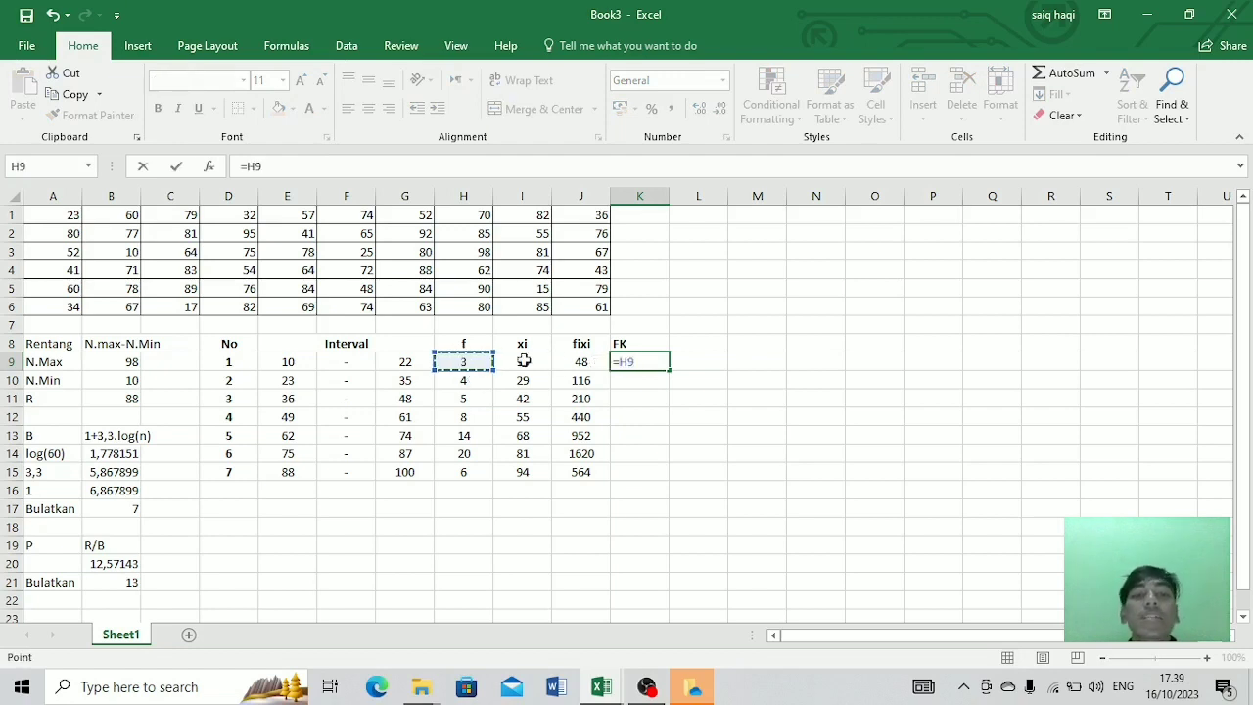
pyautogui.press('Return')
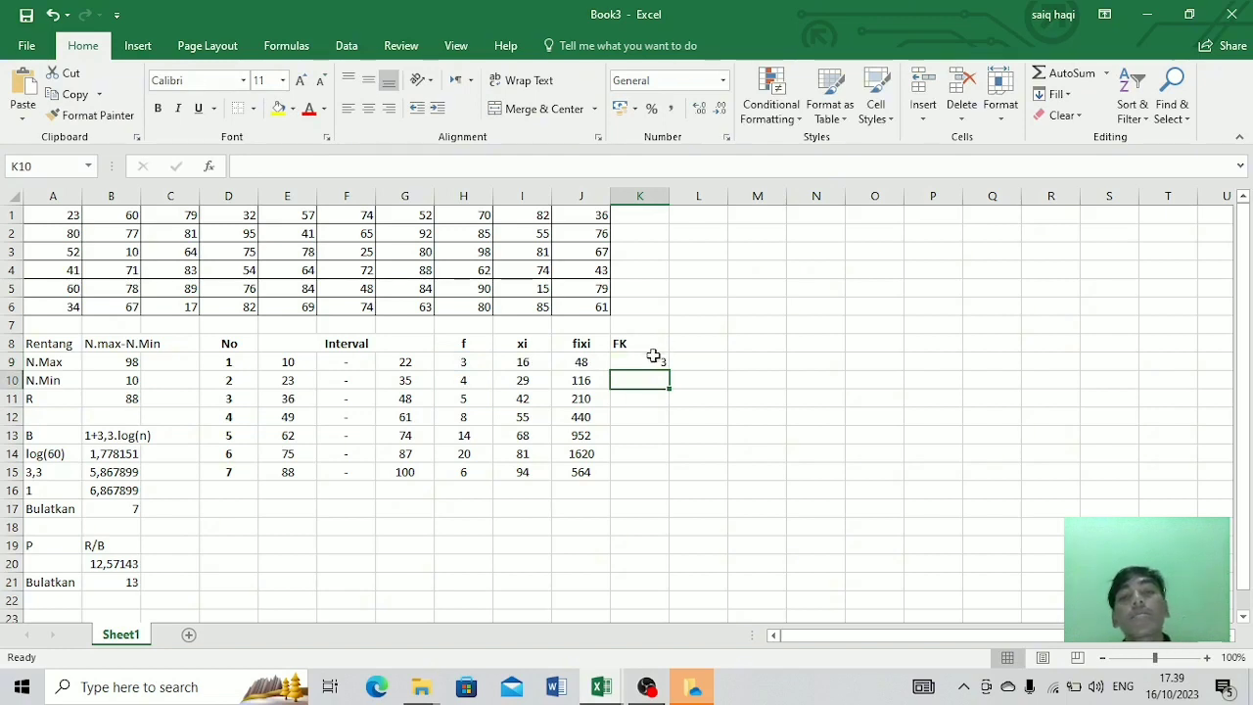
# Step: Calculate the second interval's FK value in cell K10 with the formula =K9+H10
pyautogui.write('=')
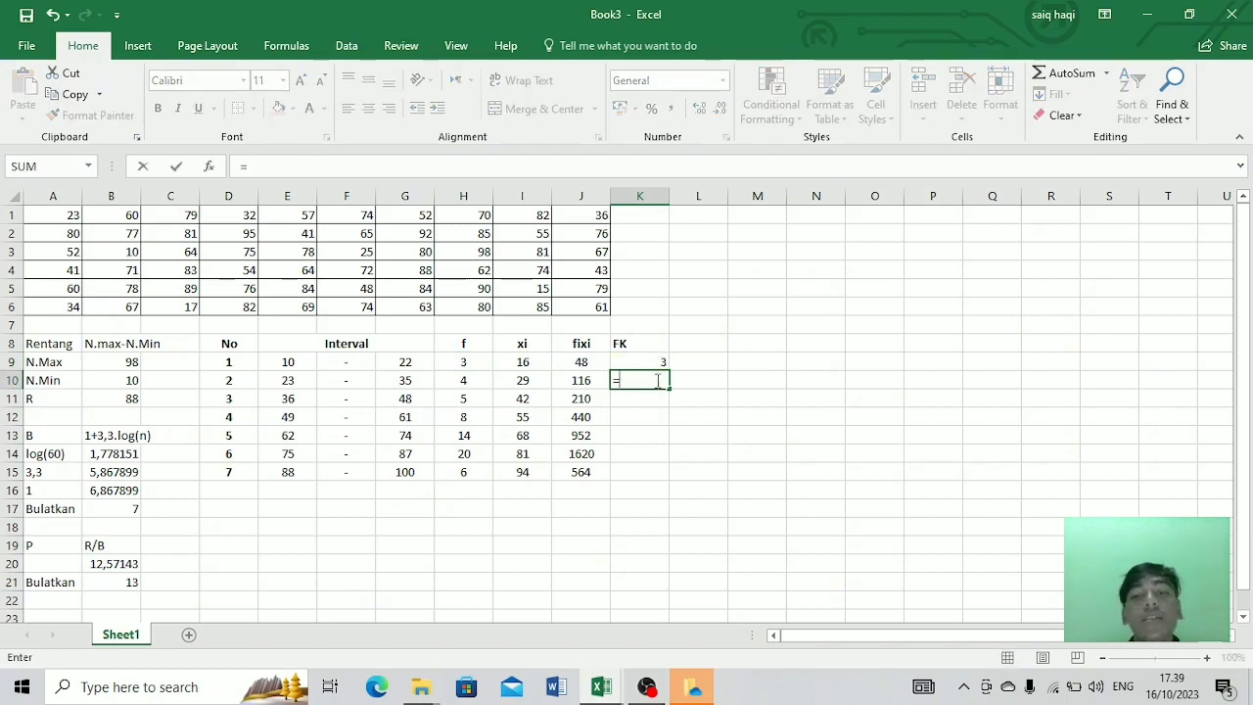
pyautogui.click(659, 362)
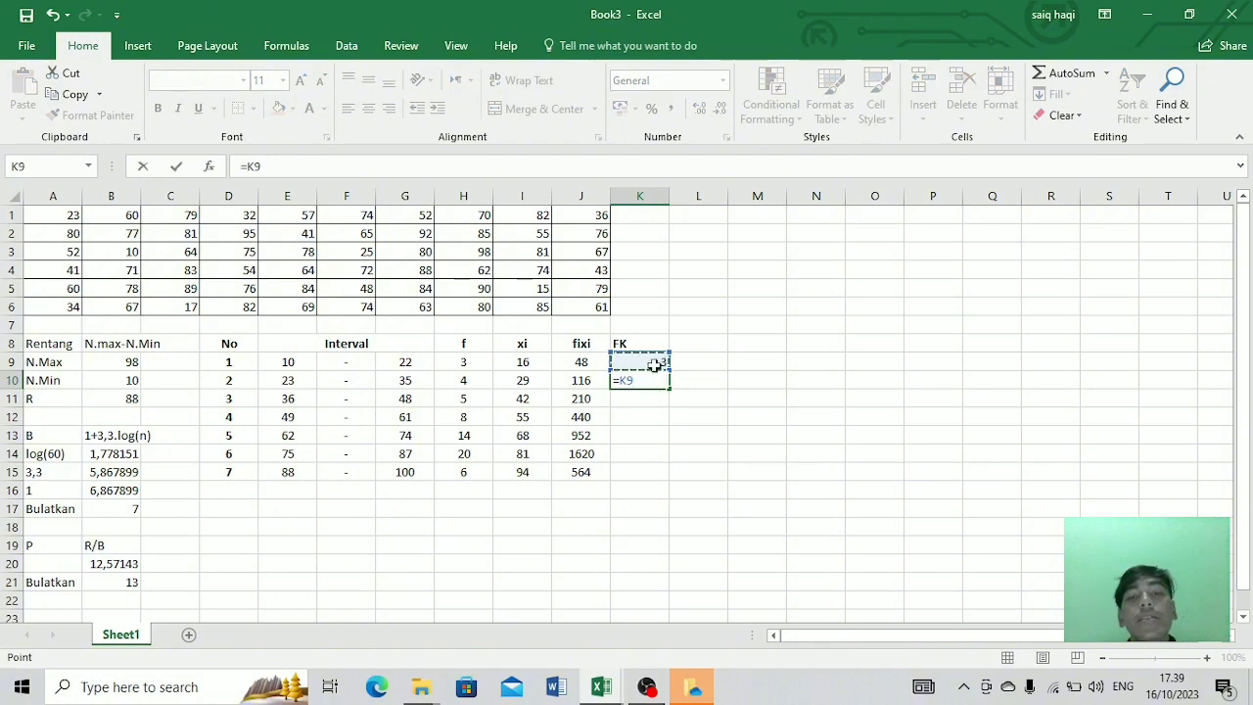
pyautogui.write('+')
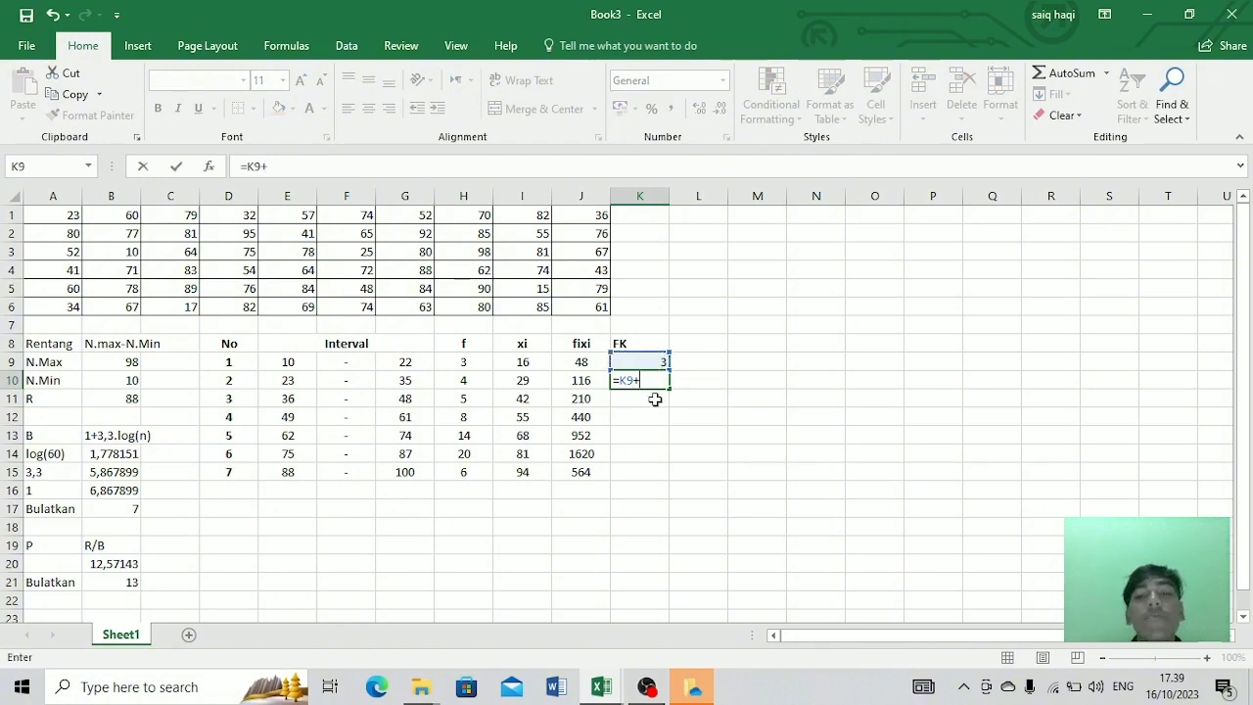
pyautogui.click(476, 379)
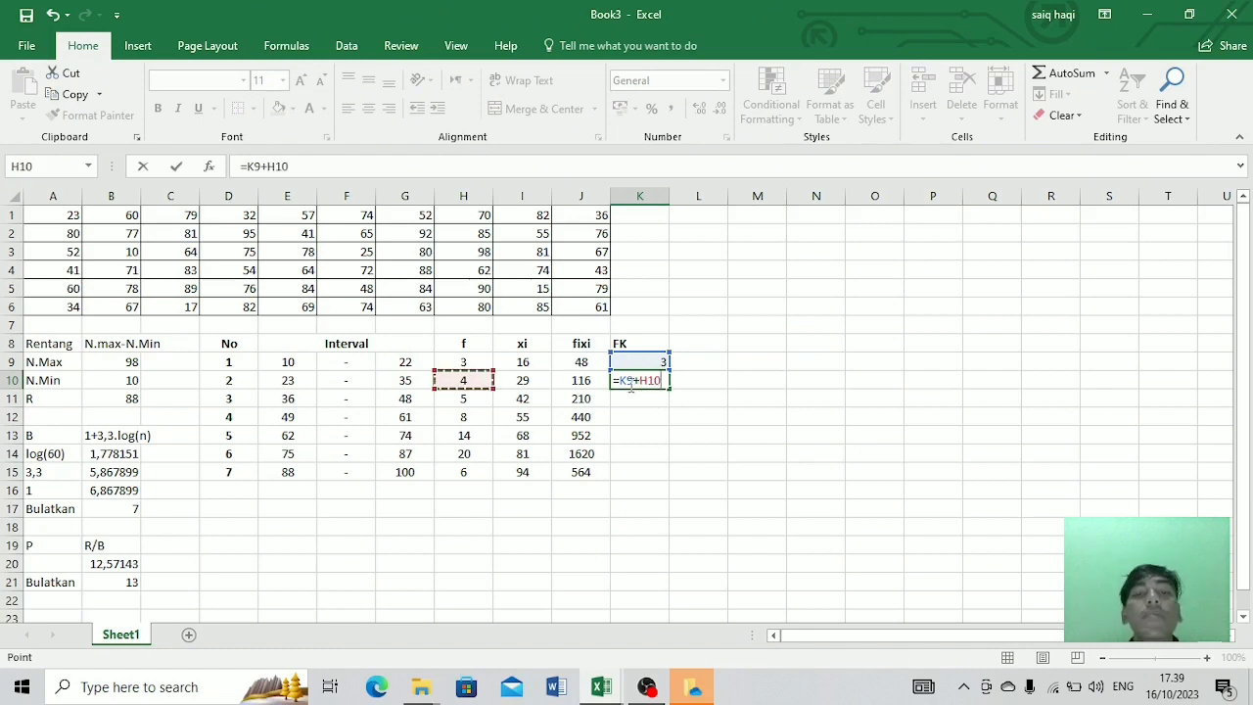
pyautogui.press('Return')
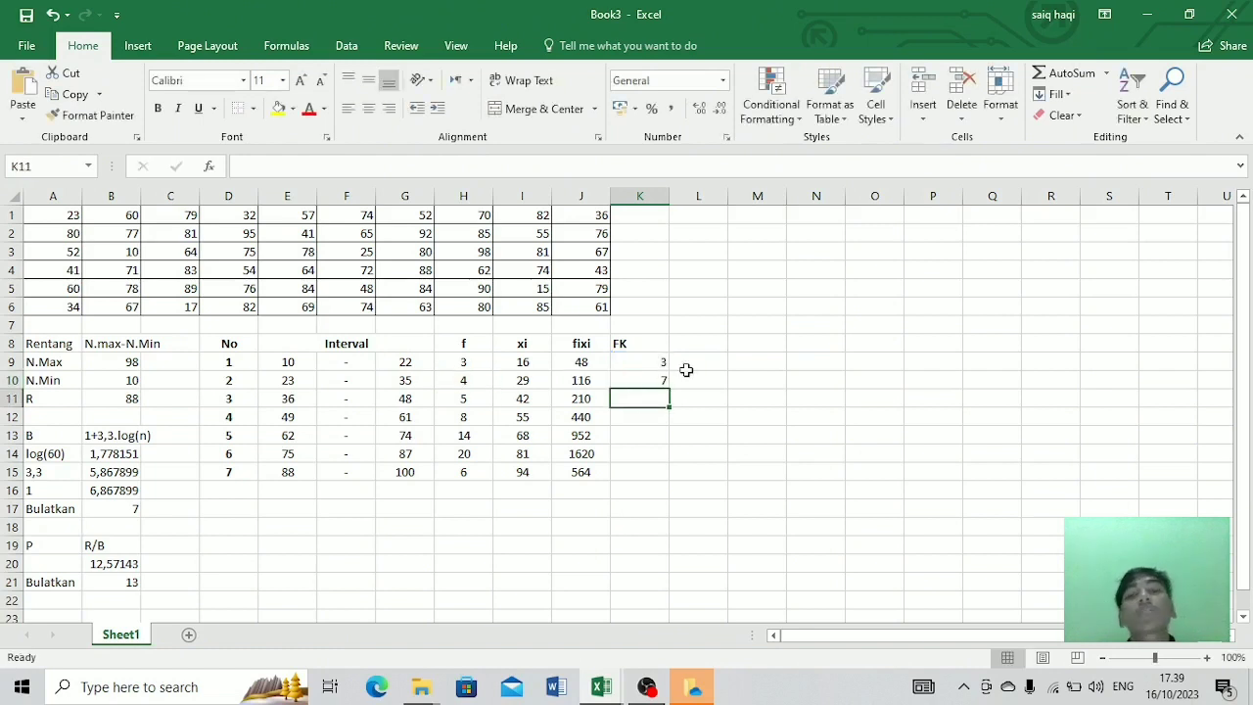
# Step: Fill the cumulative frequency formula from K10 down to K15
pyautogui.click(662, 376)
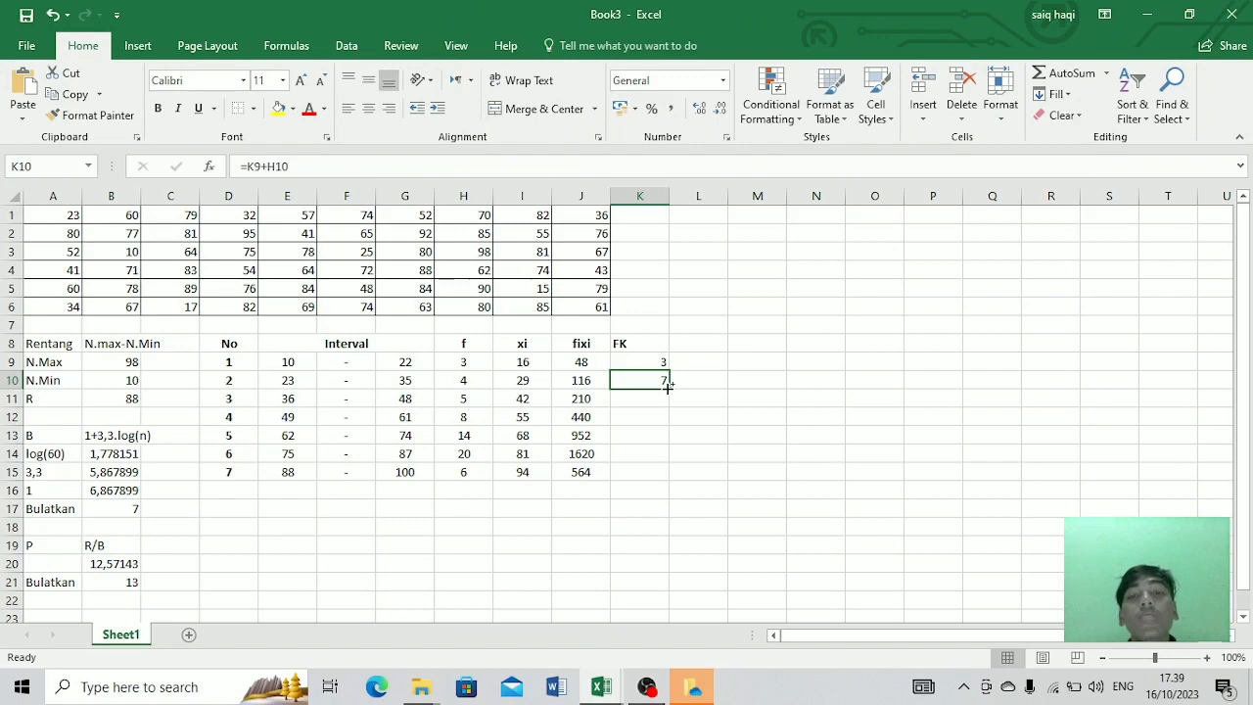
pyautogui.moveTo(666, 386); pyautogui.dragTo(660, 475)
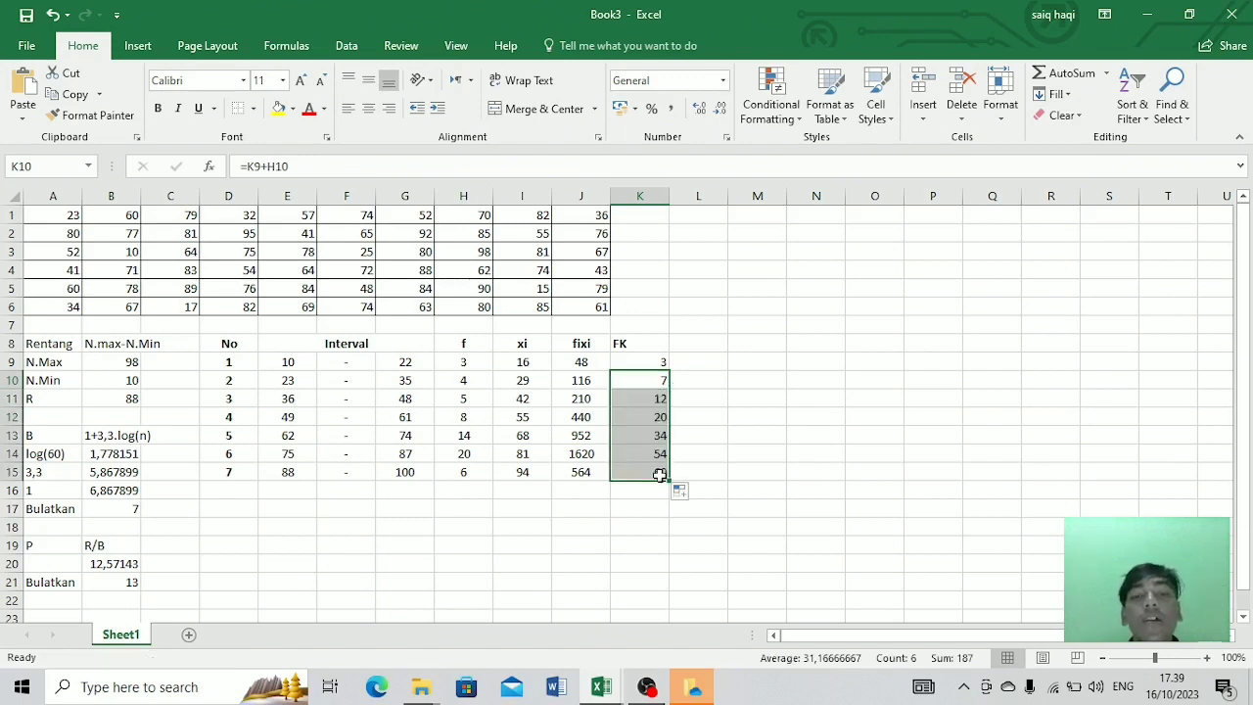
pyautogui.click(791, 438)
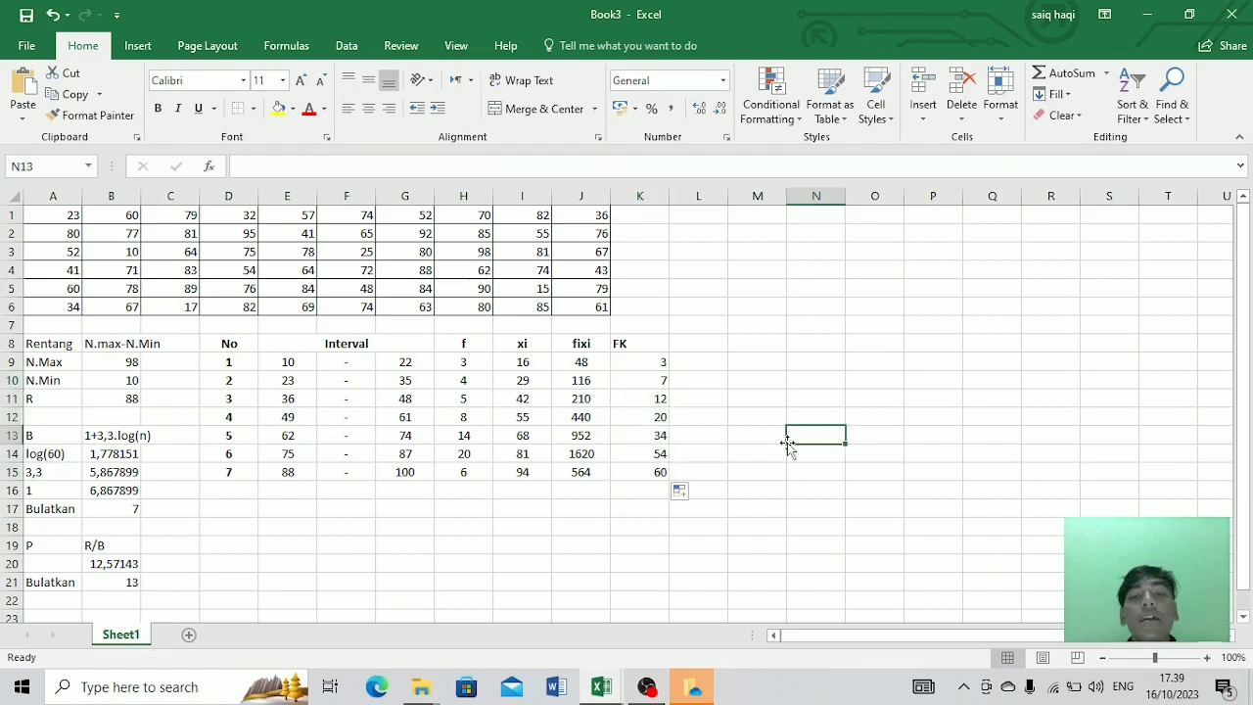
pyautogui.click(642, 471)
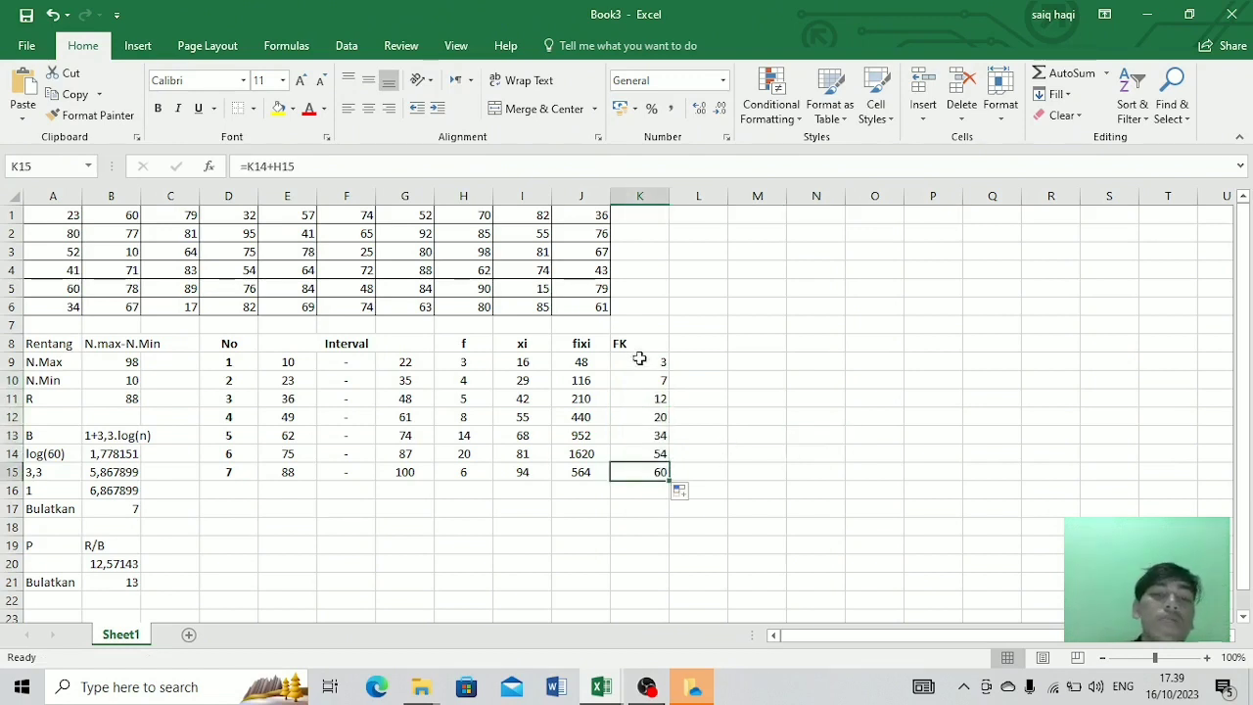
# Step: Total the f and fixi columns with =SUM(H9:H15) in H16 and =SUM(J9:J15) in J16
pyautogui.click(468, 492)
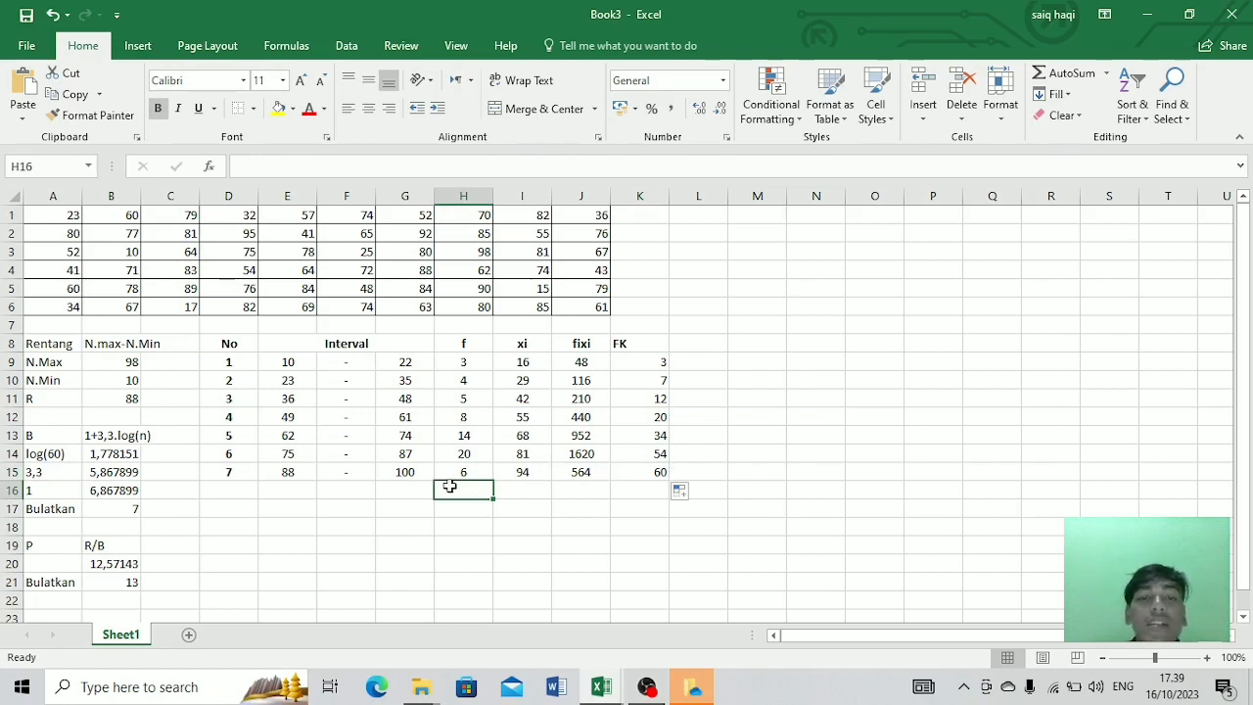
pyautogui.click(1069, 78)
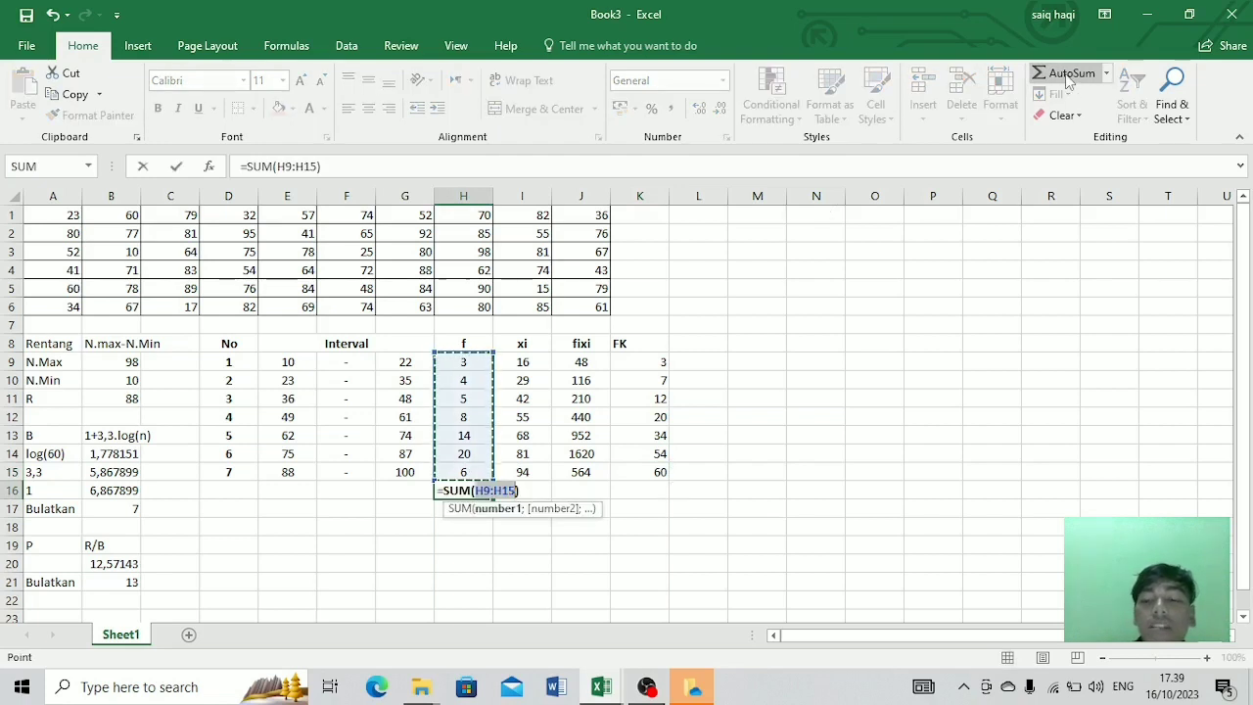
pyautogui.press('Return')
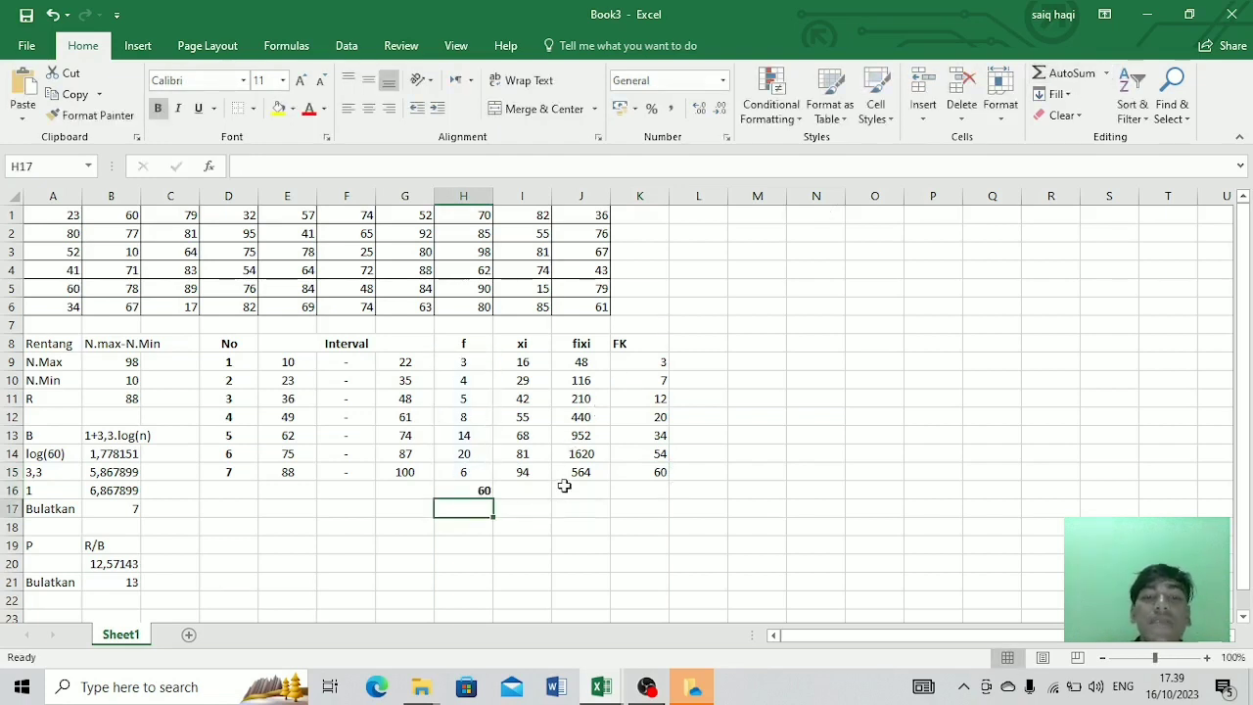
pyautogui.click(565, 490)
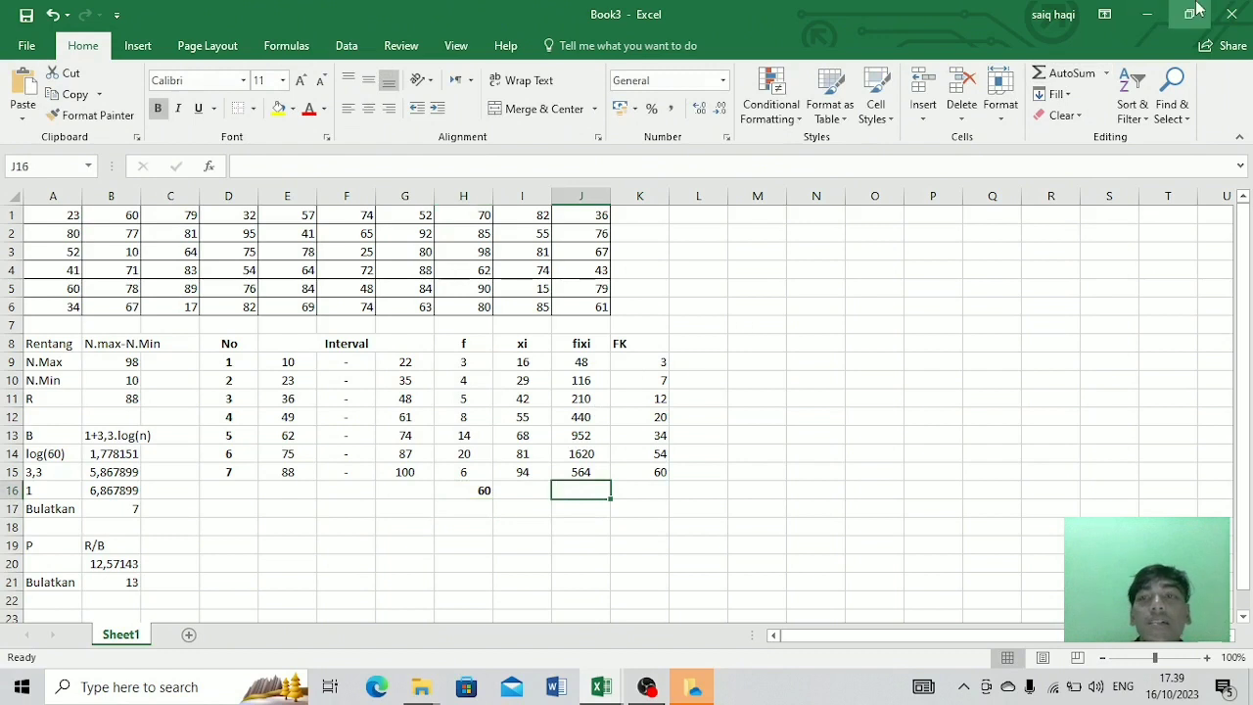
pyautogui.click(1077, 75)
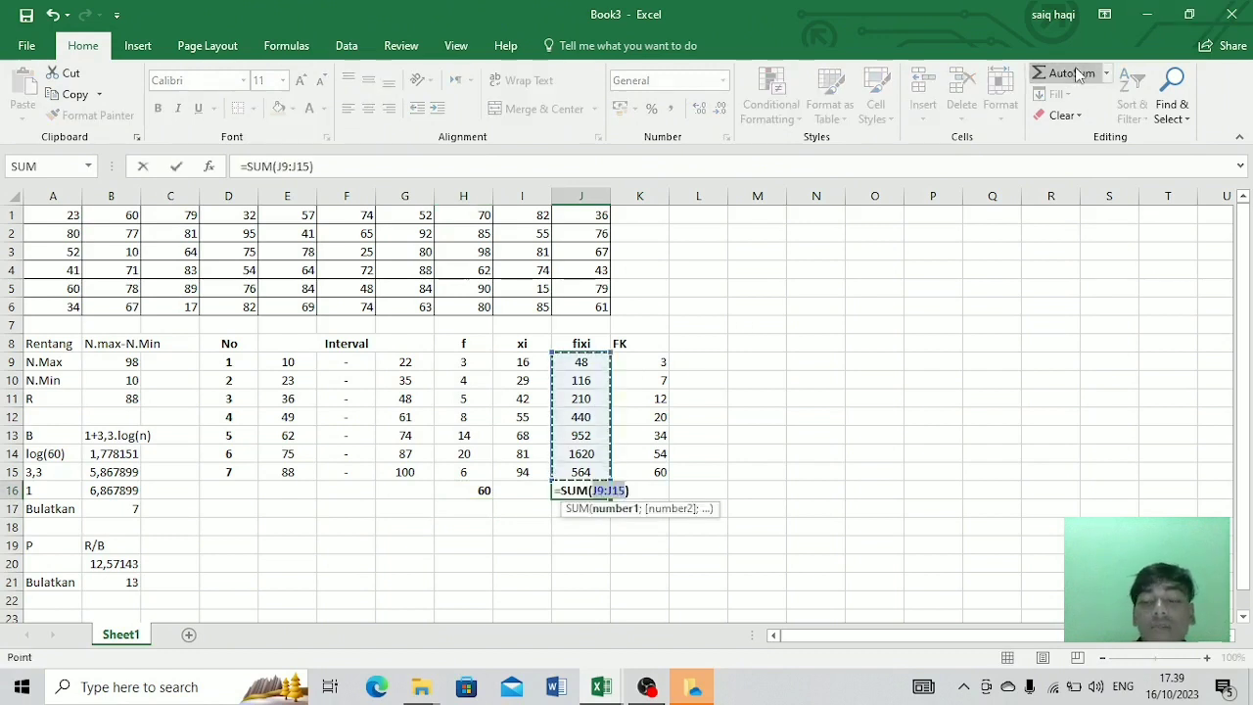
pyautogui.press('Return')
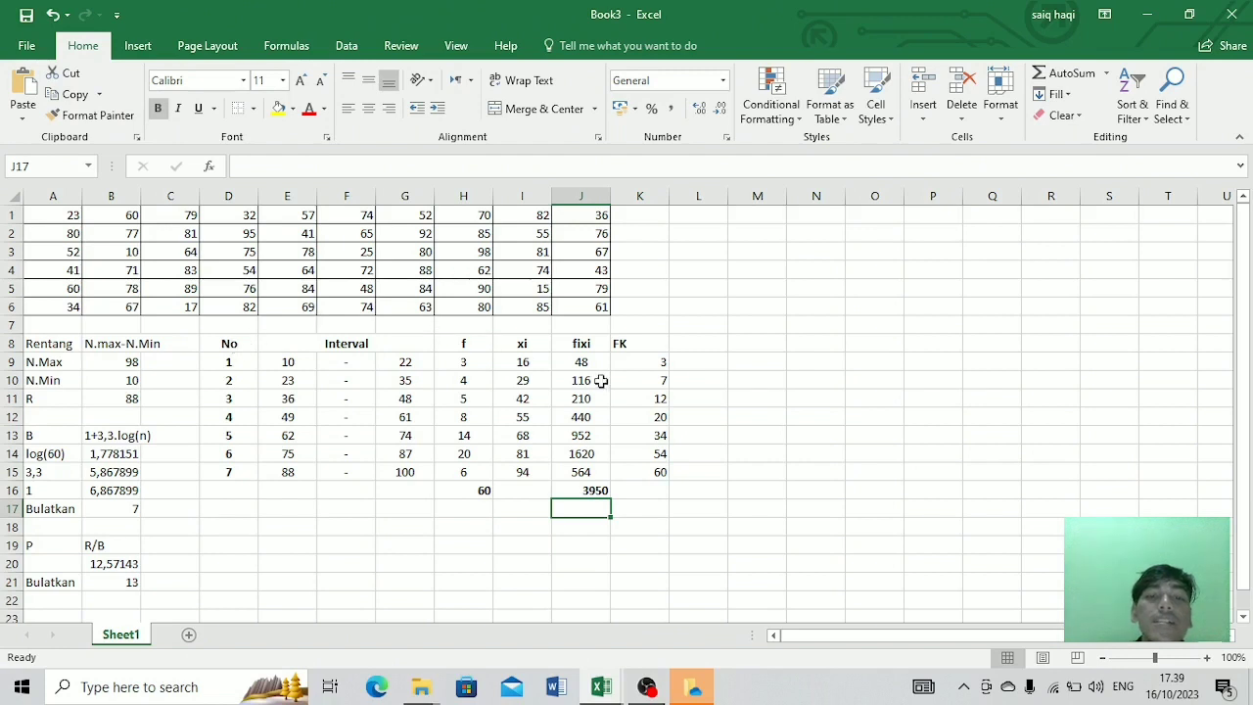
# Step: Apply all borders to the frequency table D8:K15 and center its contents horizontally
pyautogui.moveTo(212, 345); pyautogui.dragTo(641, 472)
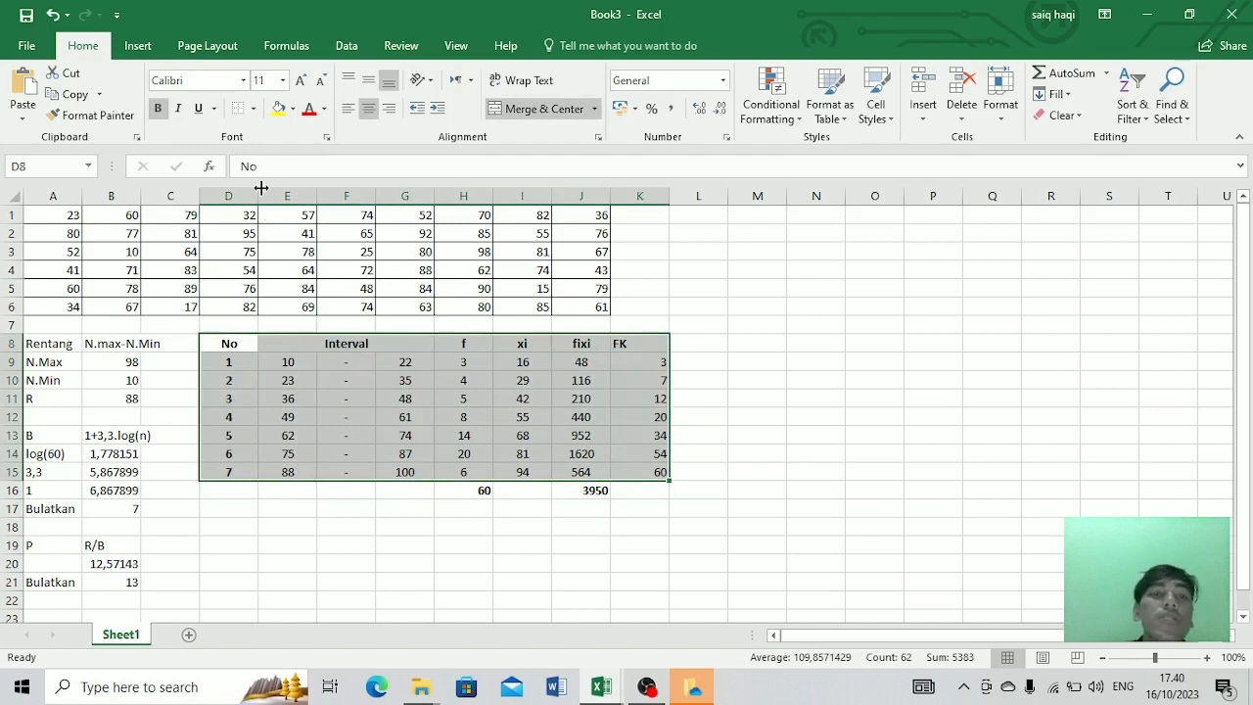
pyautogui.click(252, 110)
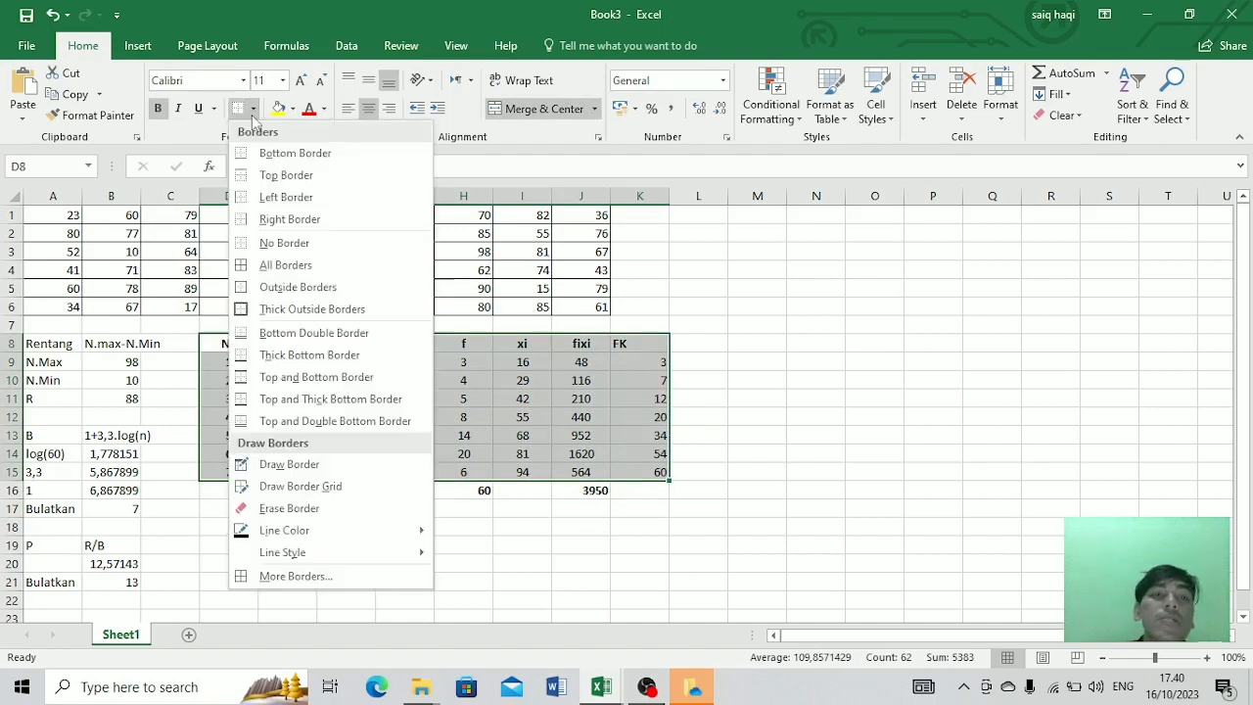
pyautogui.click(286, 266)
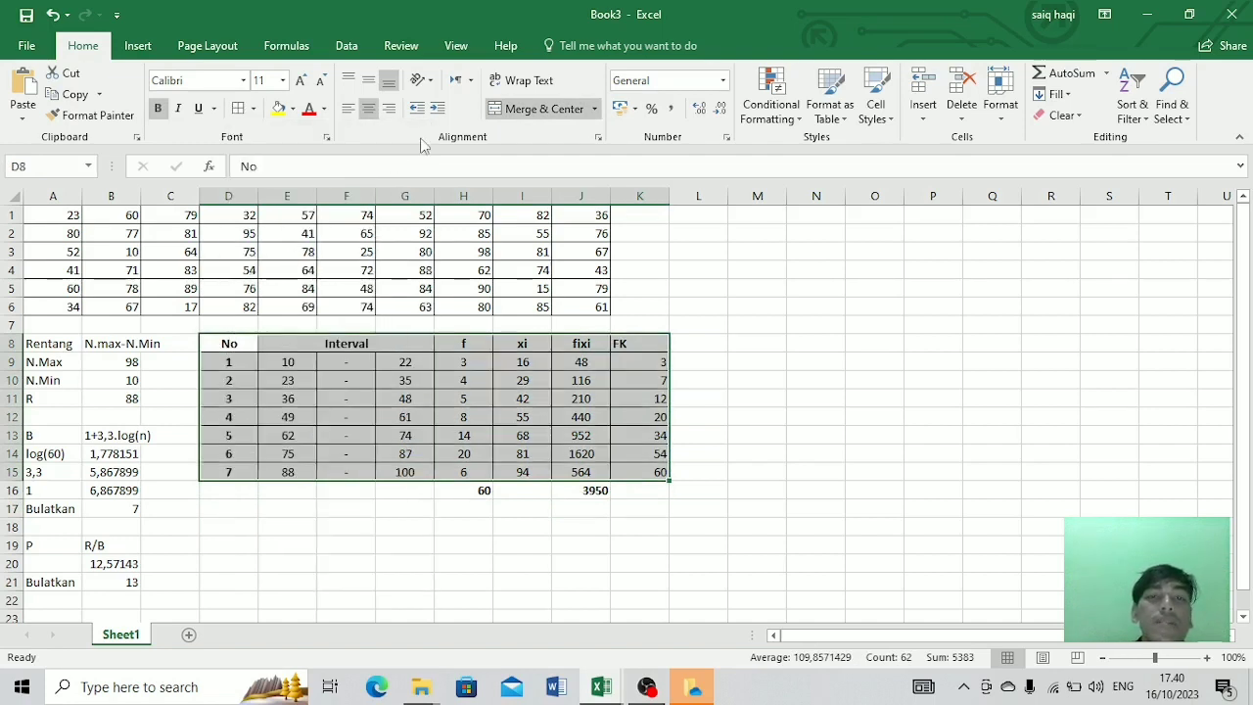
pyautogui.click(369, 109)
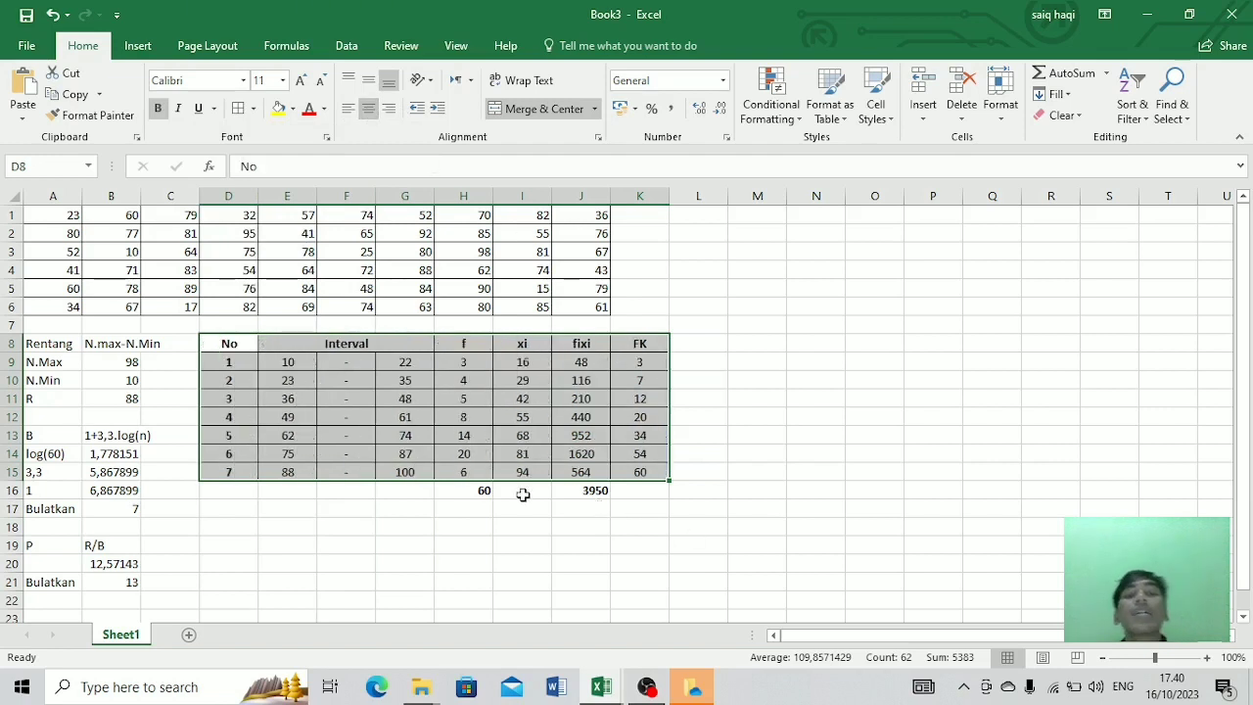
# Step: Center the f and fixi totals horizontally in H16:J16
pyautogui.click(484, 492)
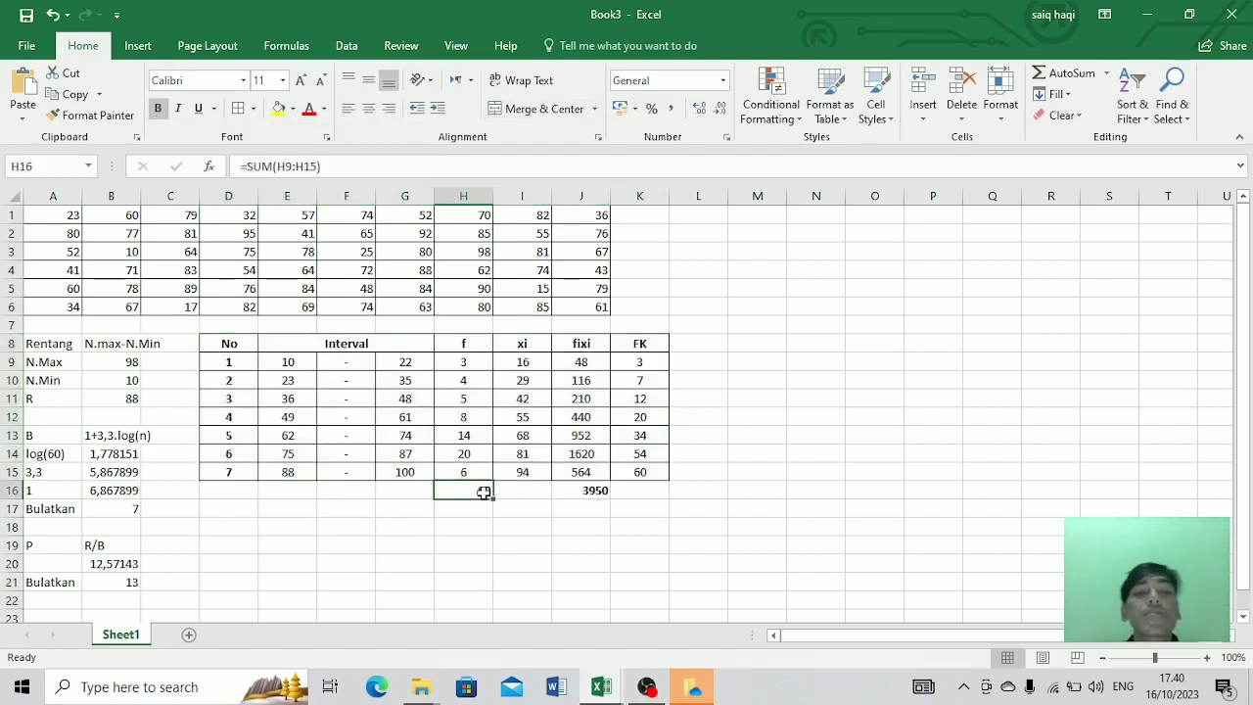
pyautogui.keyDown('ctrl'); pyautogui.click(570, 493); pyautogui.keyUp('ctrl')
pyautogui.moveTo(460, 487); pyautogui.dragTo(563, 492)
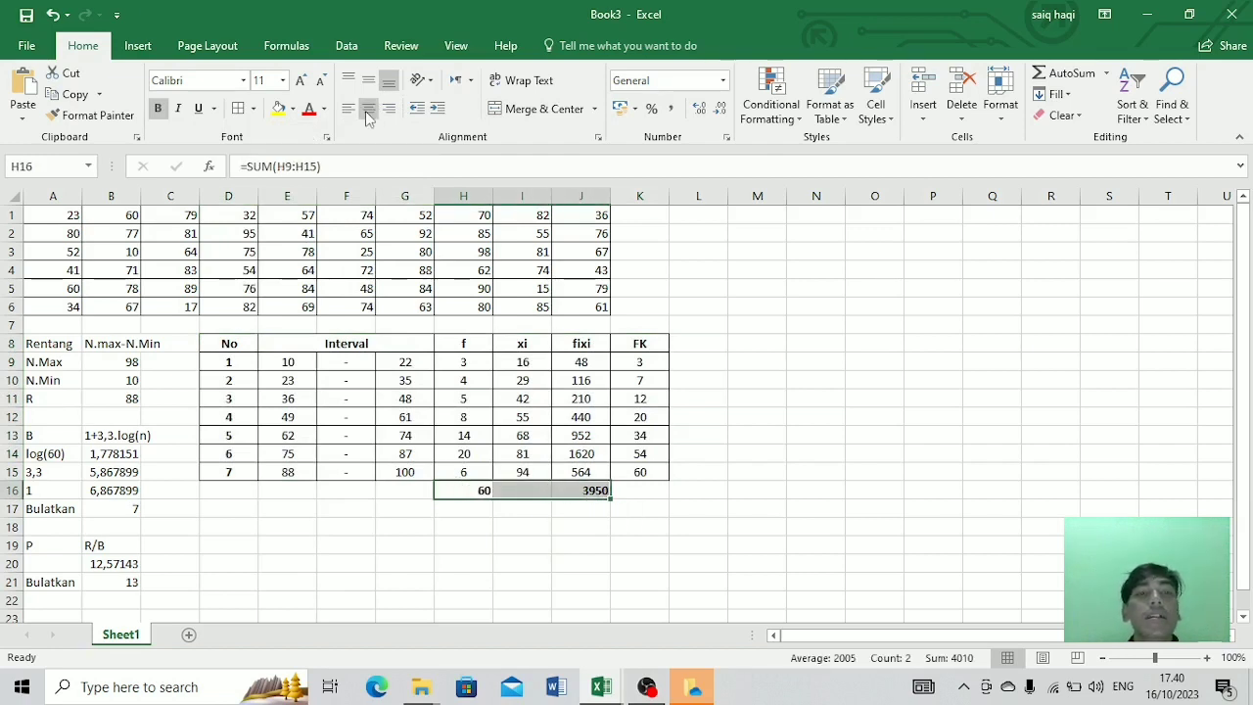
pyautogui.click(465, 507)
pyautogui.rightClick(468, 507)
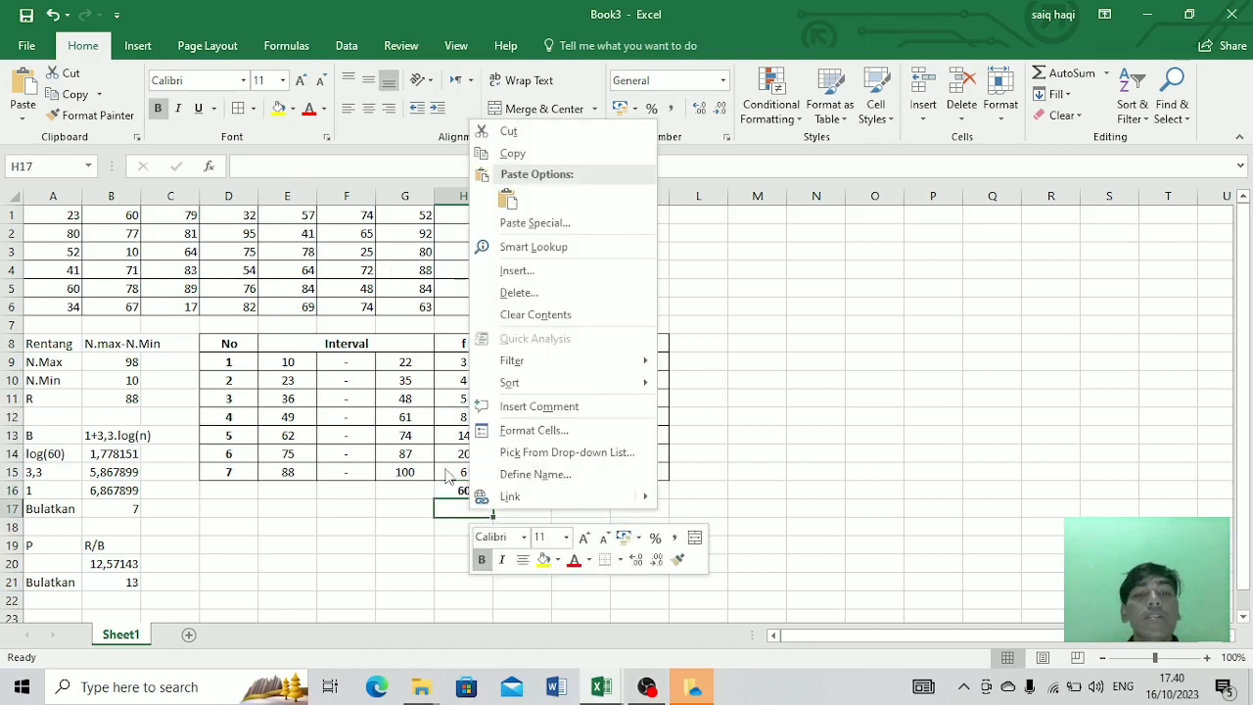
# Step: Add borders around the f total in H16 and the fixi total in J16
pyautogui.click(446, 488)
pyautogui.click(445, 490)
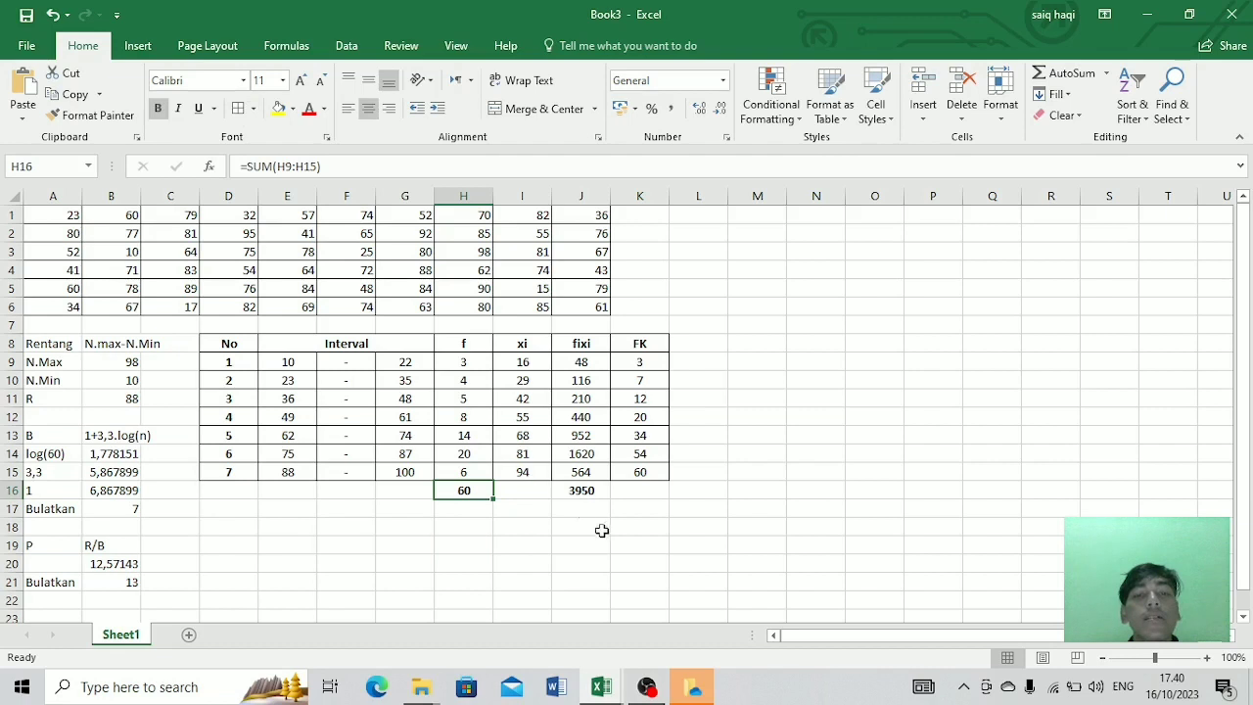
pyautogui.click(593, 494)
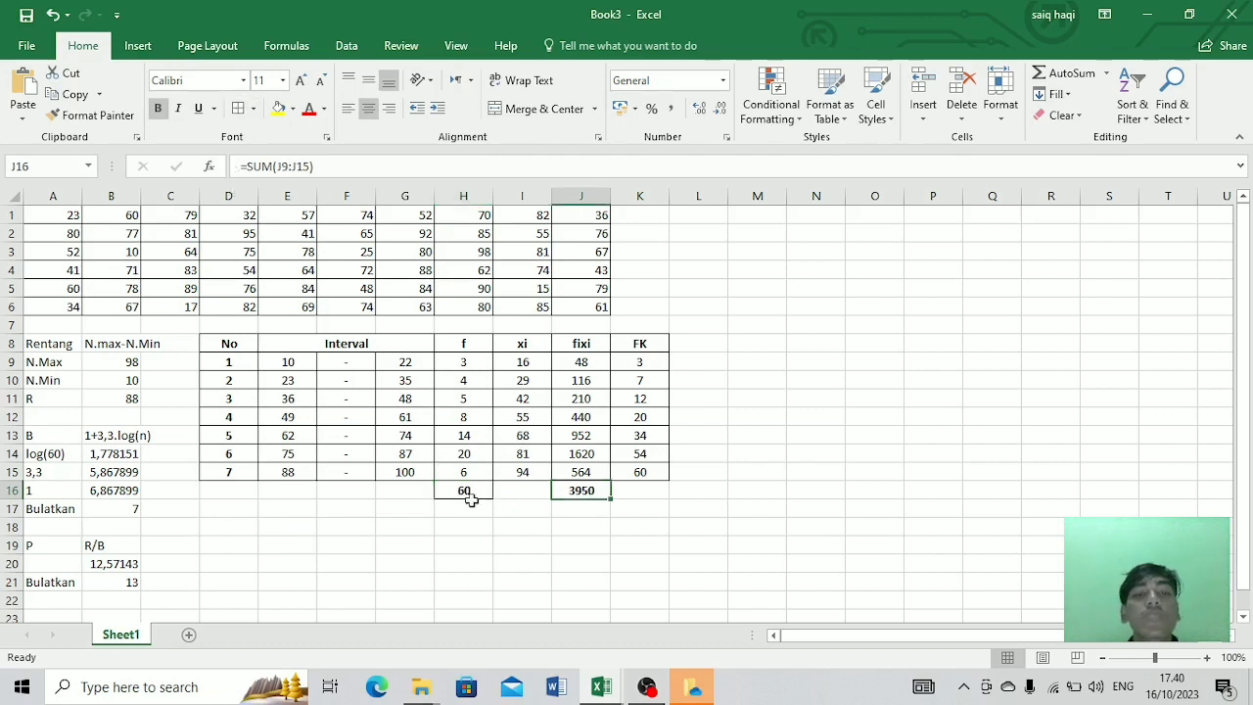
pyautogui.moveTo(582, 362); pyautogui.dragTo(565, 464)
pyautogui.click(578, 497)
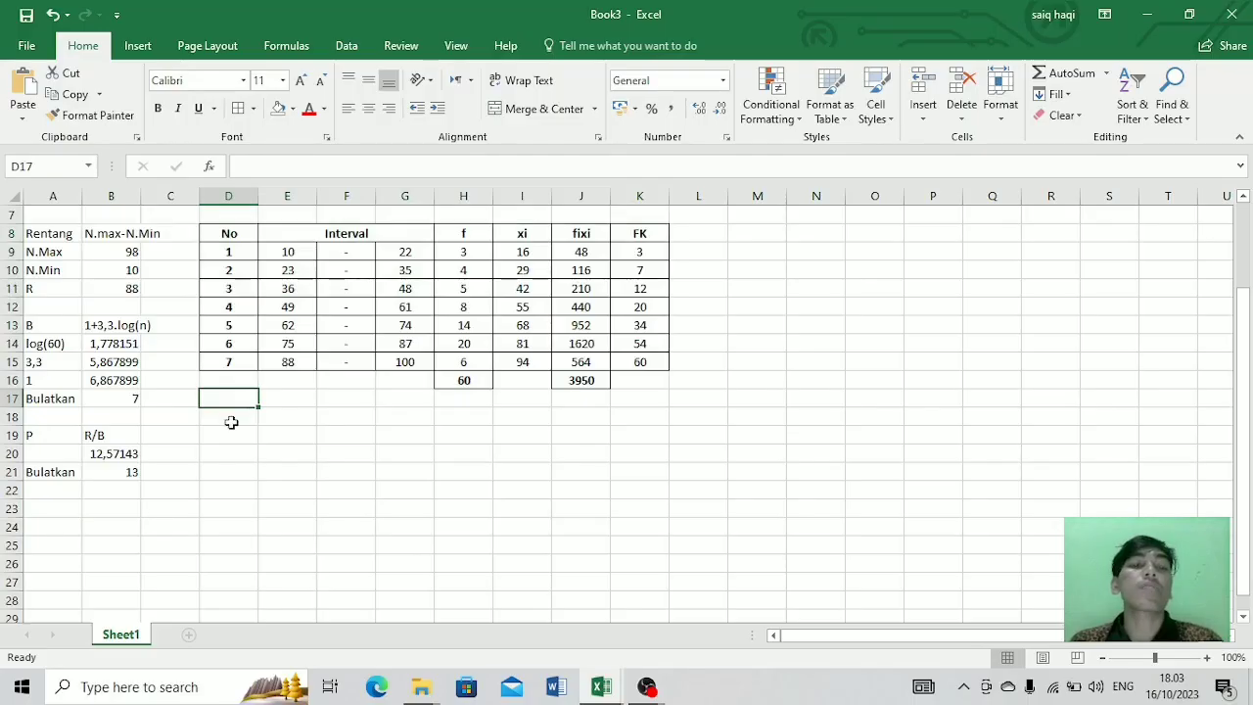
# Step: Enter the label "Mean" in cell D18 below the frequency table
pyautogui.click(232, 421)
pyautogui.write('Me')
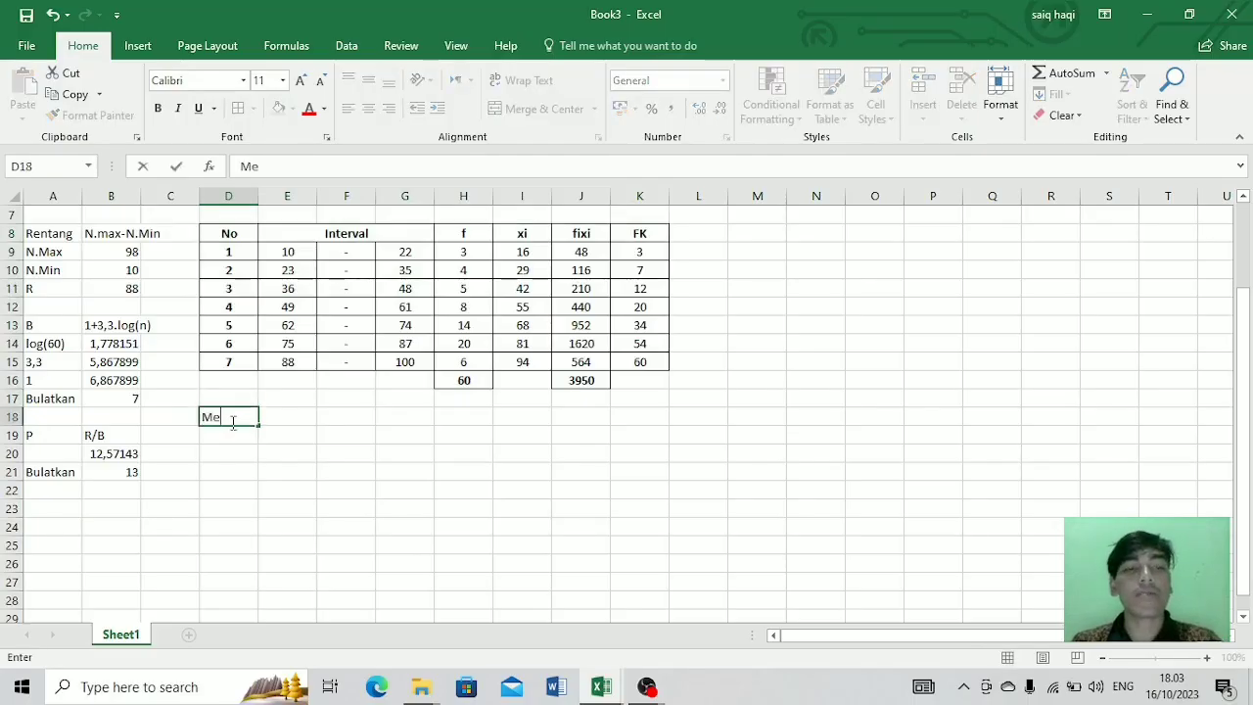
pyautogui.press('Tab')
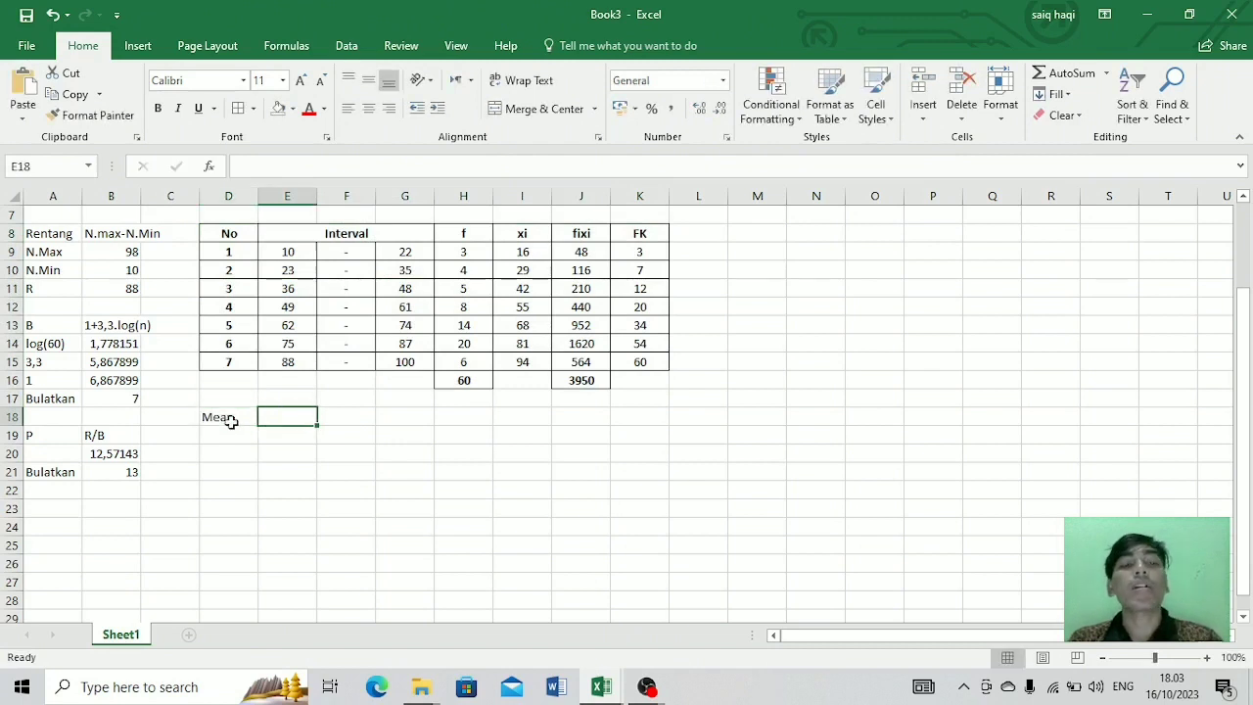
pyautogui.click(590, 380)
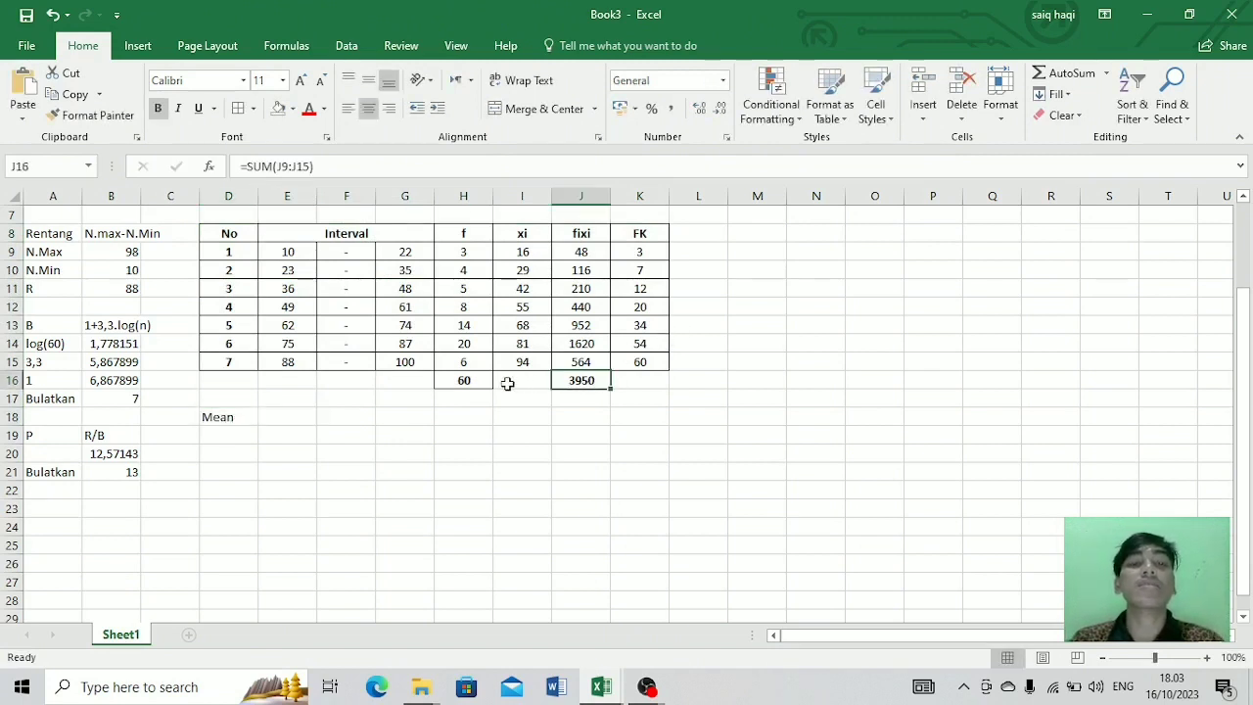
pyautogui.click(471, 380)
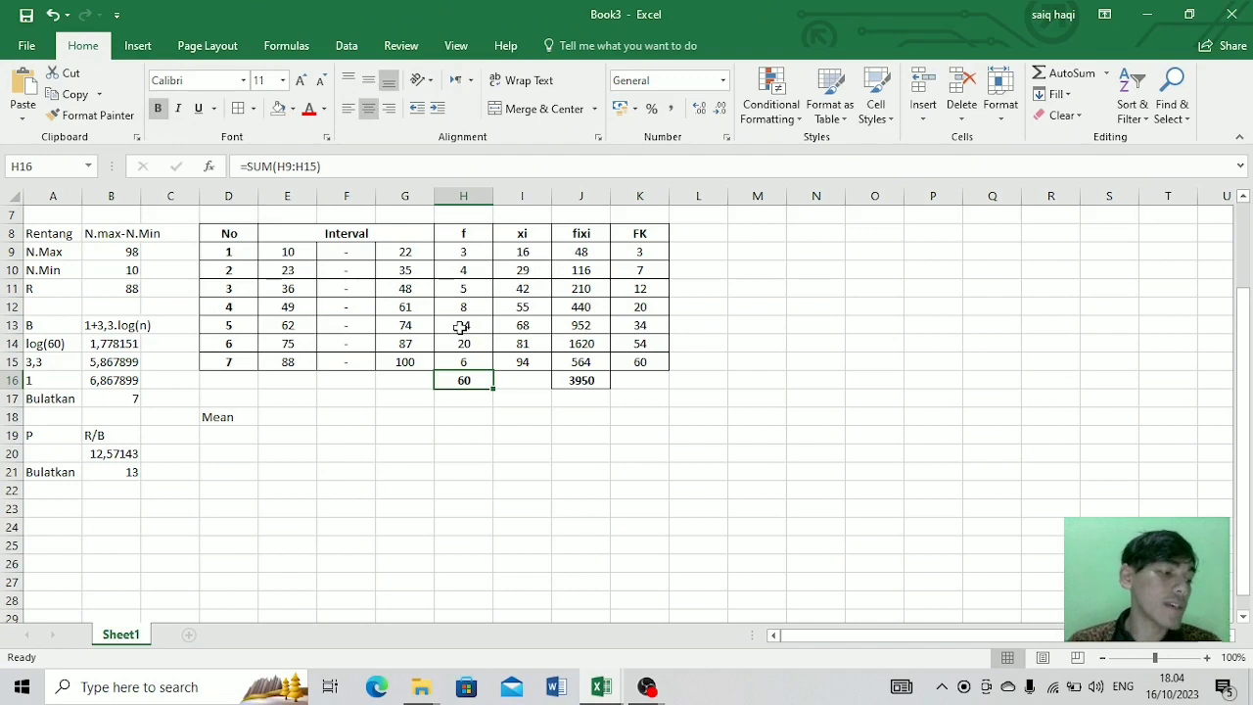
pyautogui.click(581, 382)
pyautogui.rightClick(471, 379)
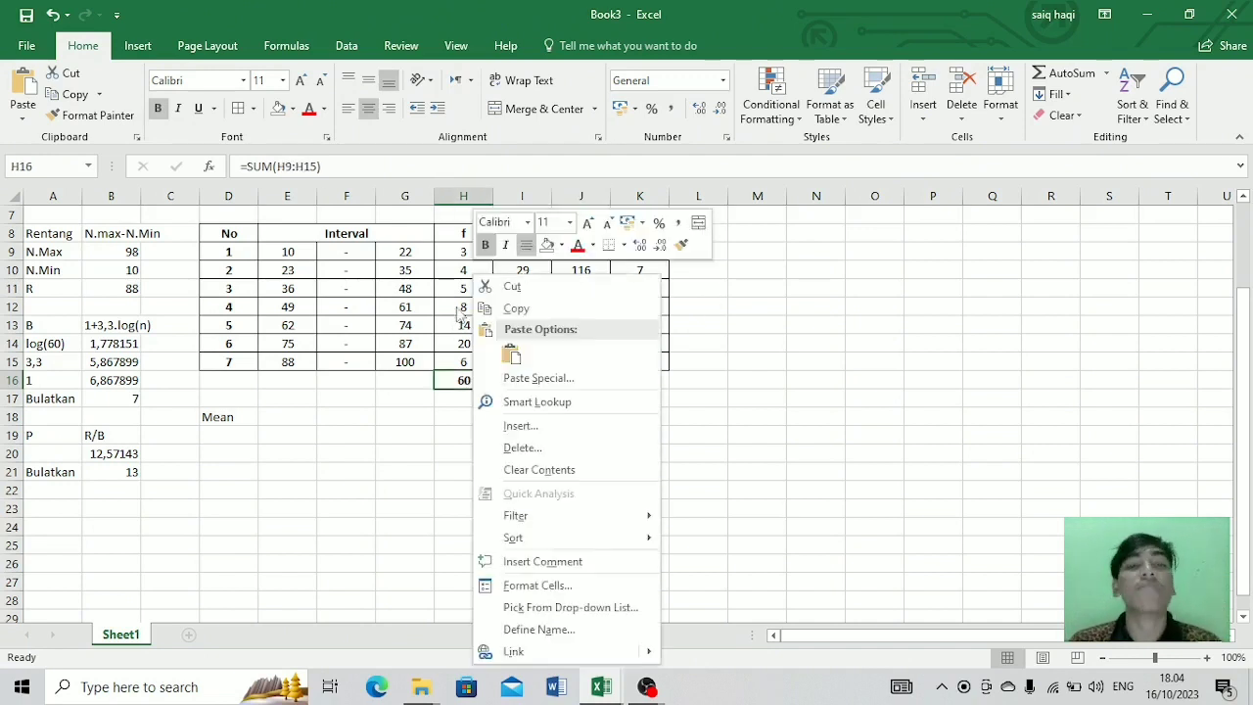
# Step: Calculate the mean in cell E18 by dividing the fixi total by the f total with =J16/H16
pyautogui.click(292, 415)
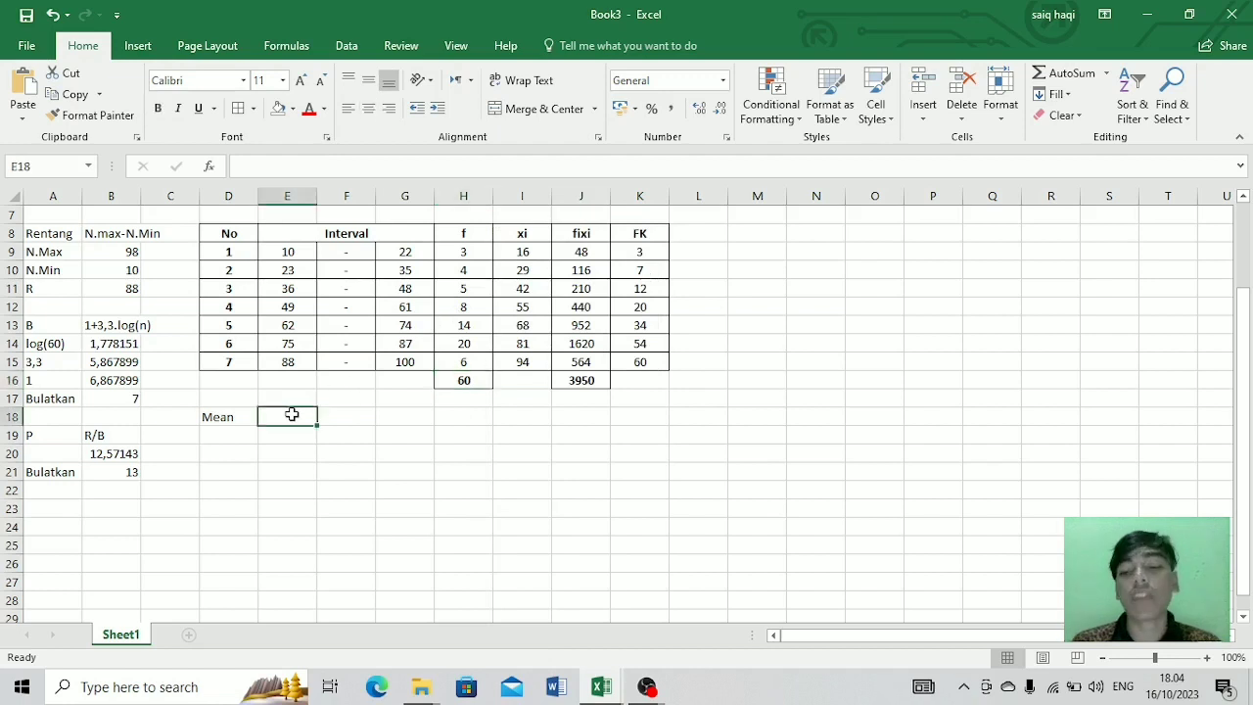
pyautogui.write('=')
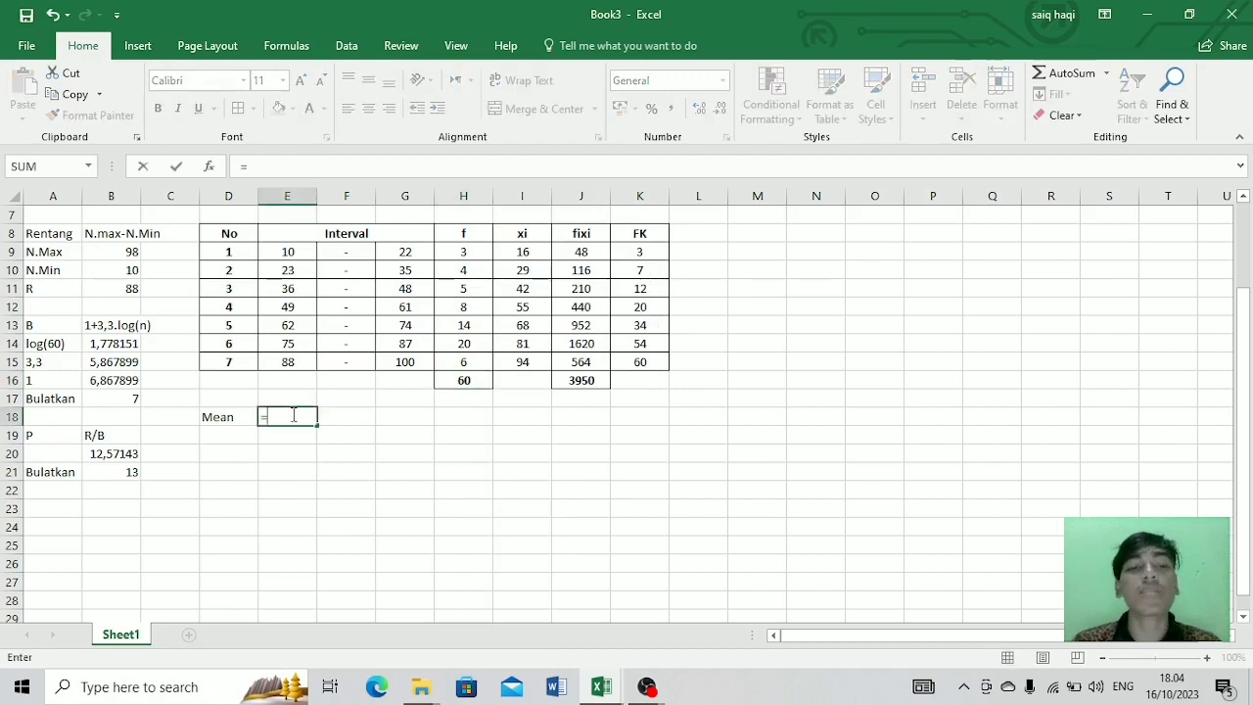
pyautogui.click(584, 380)
pyautogui.write('/')
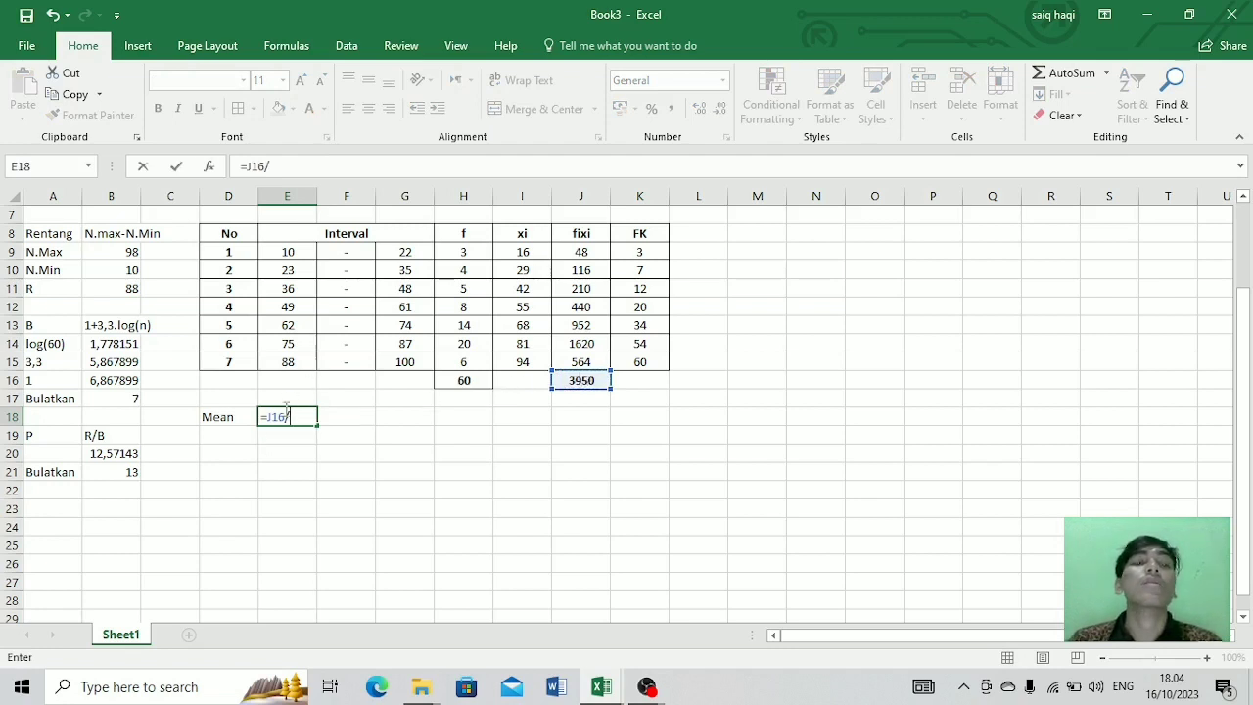
pyautogui.click(474, 381)
pyautogui.press('Return')
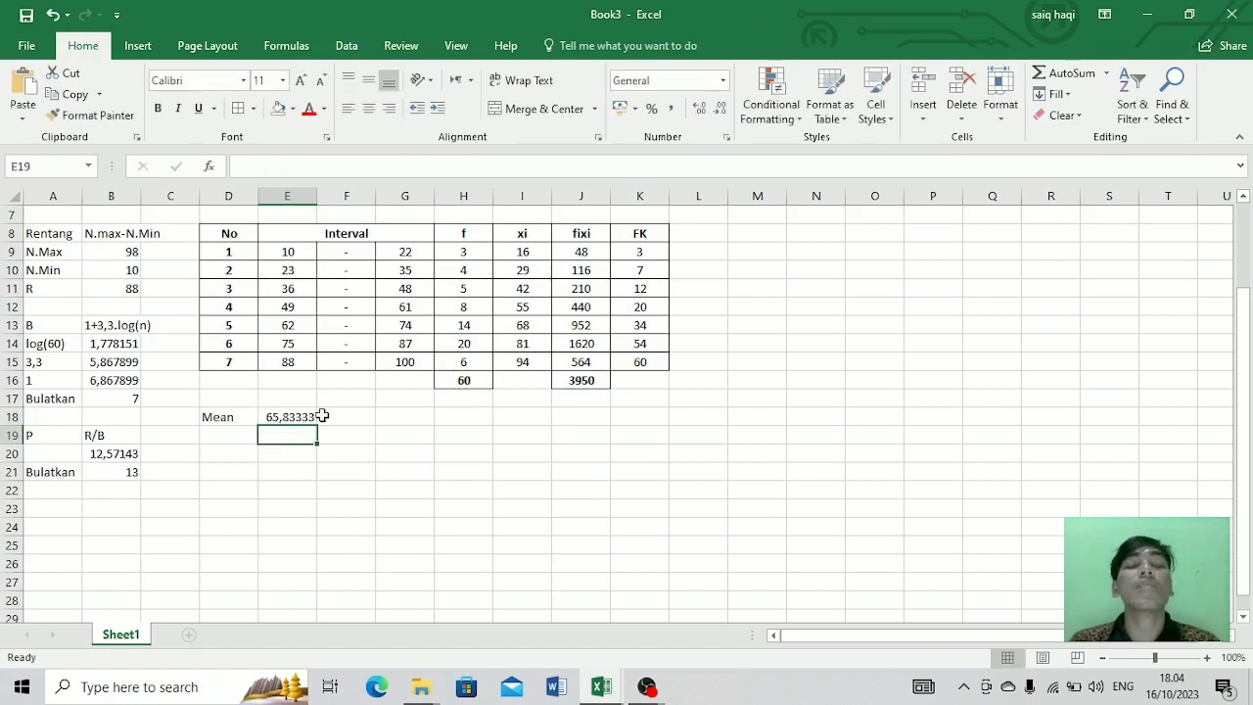
pyautogui.click(236, 458)
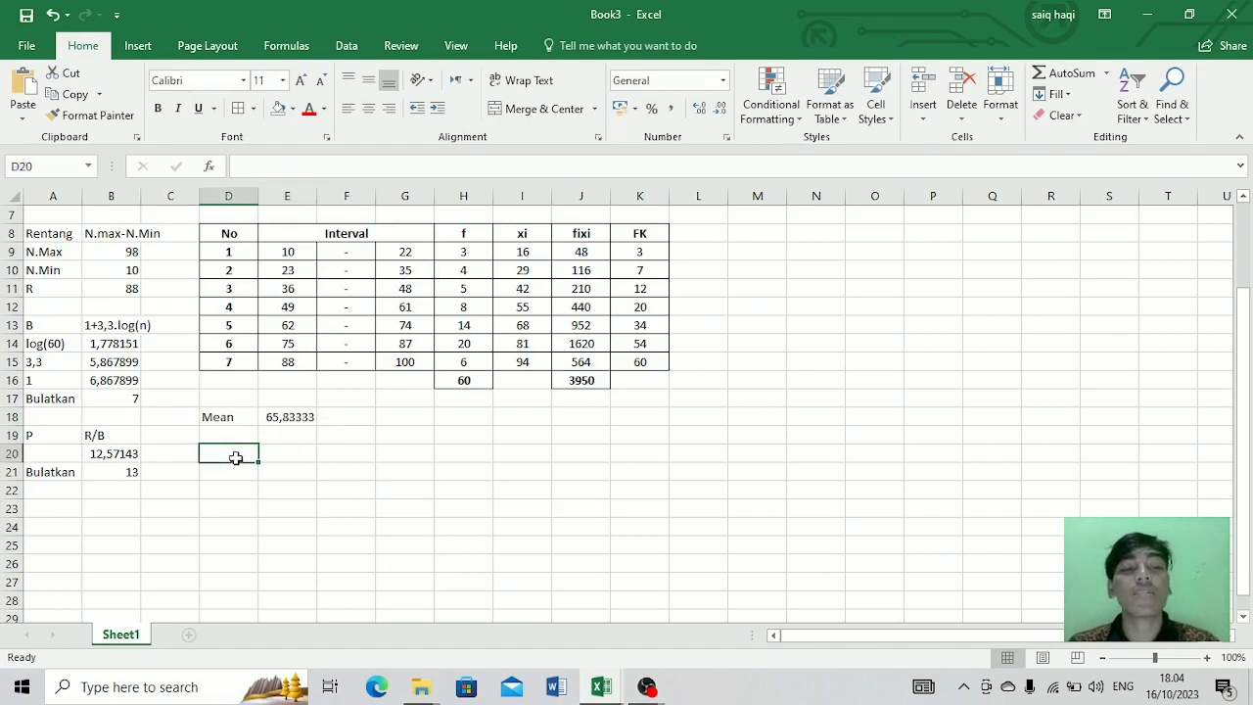
# Step: Enter the label "Median" in cell D20 and the label "1/2n" below it in D21
pyautogui.write('Median')
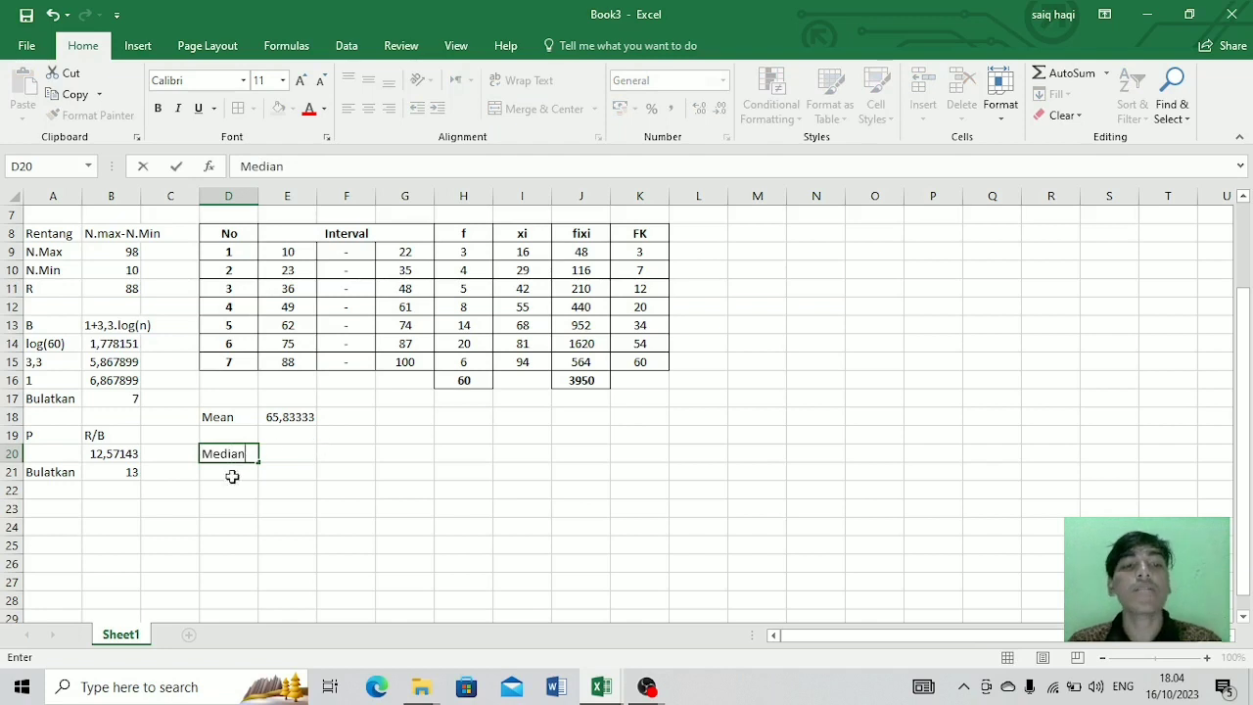
pyautogui.click(229, 472)
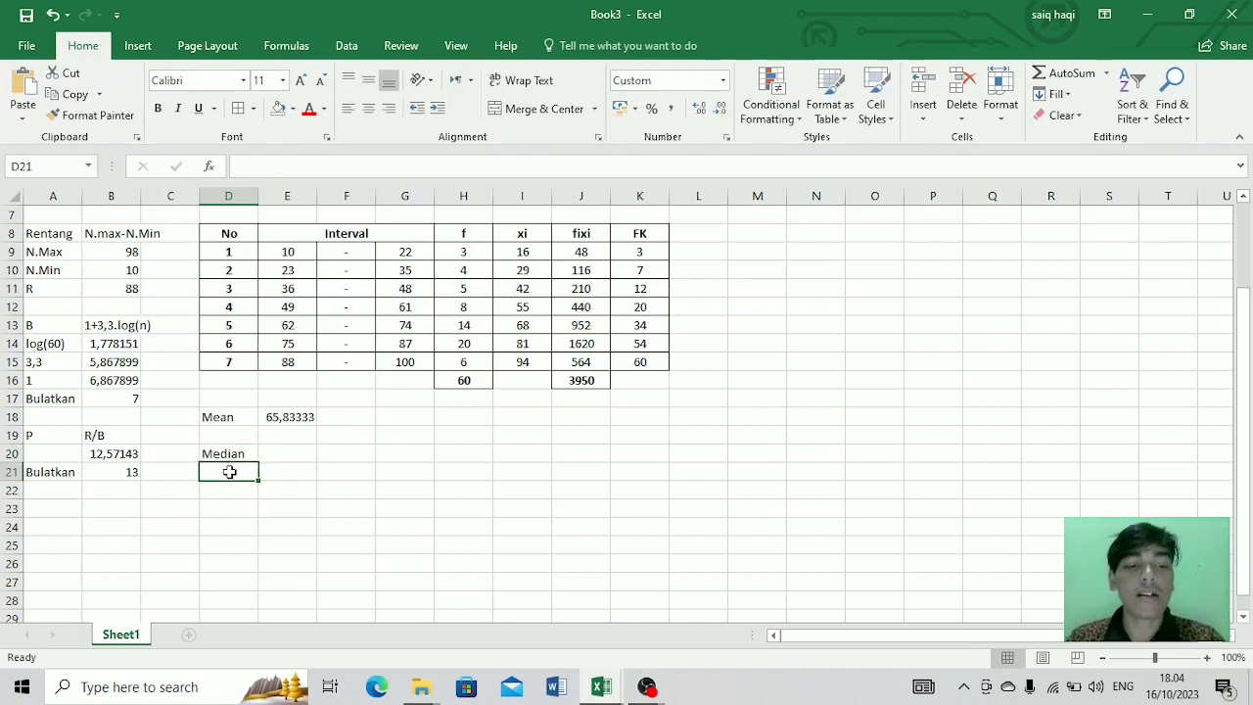
pyautogui.write('1')
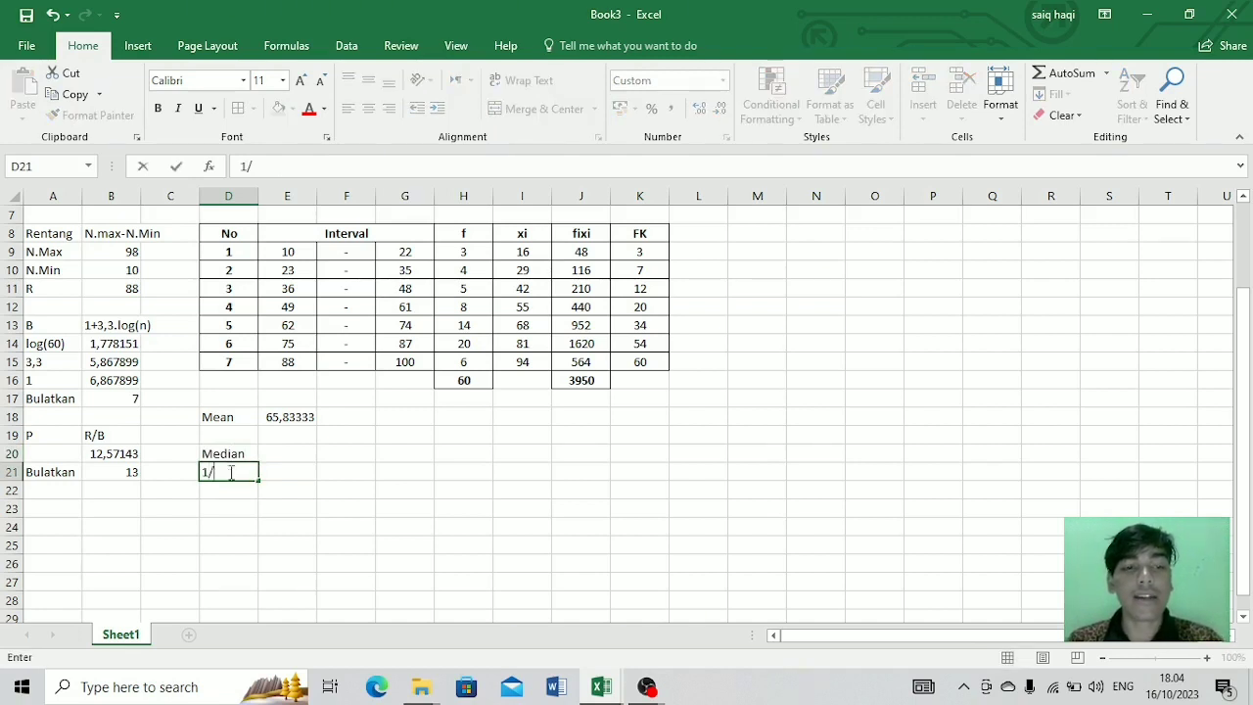
pyautogui.write('/2n')
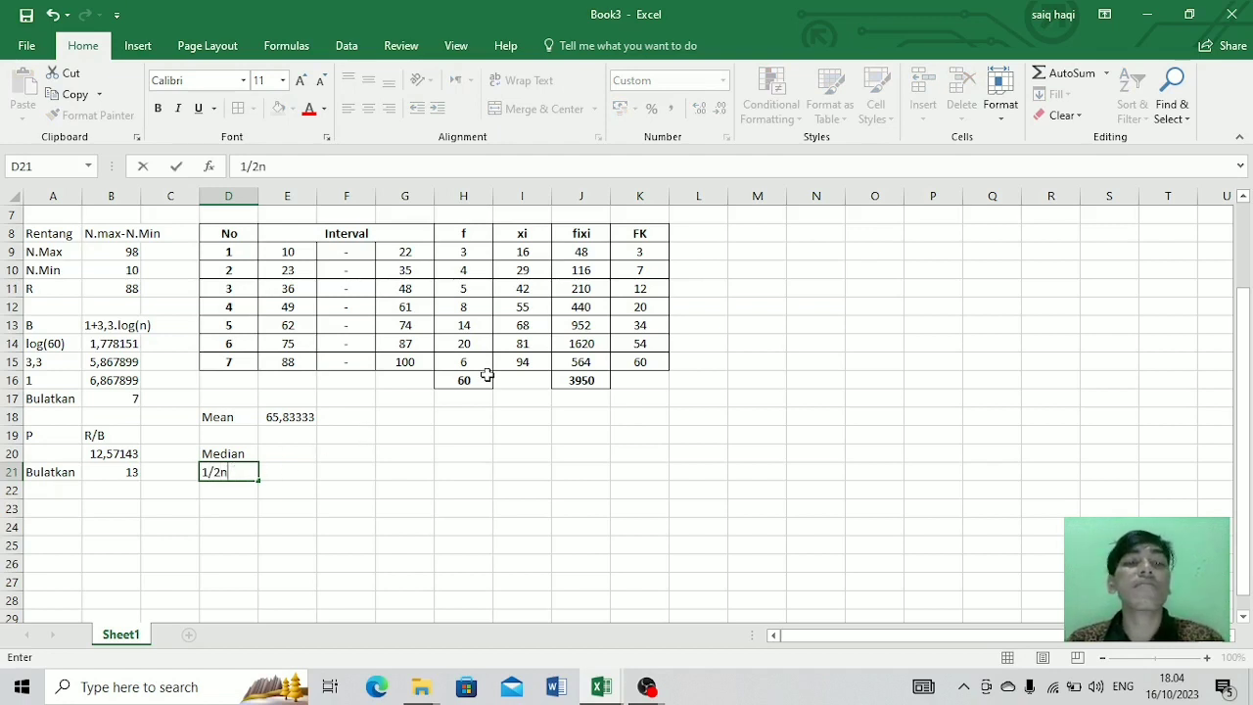
# Step: Calculate half of the f total in cell E21 with =H16/2
pyautogui.click(294, 472)
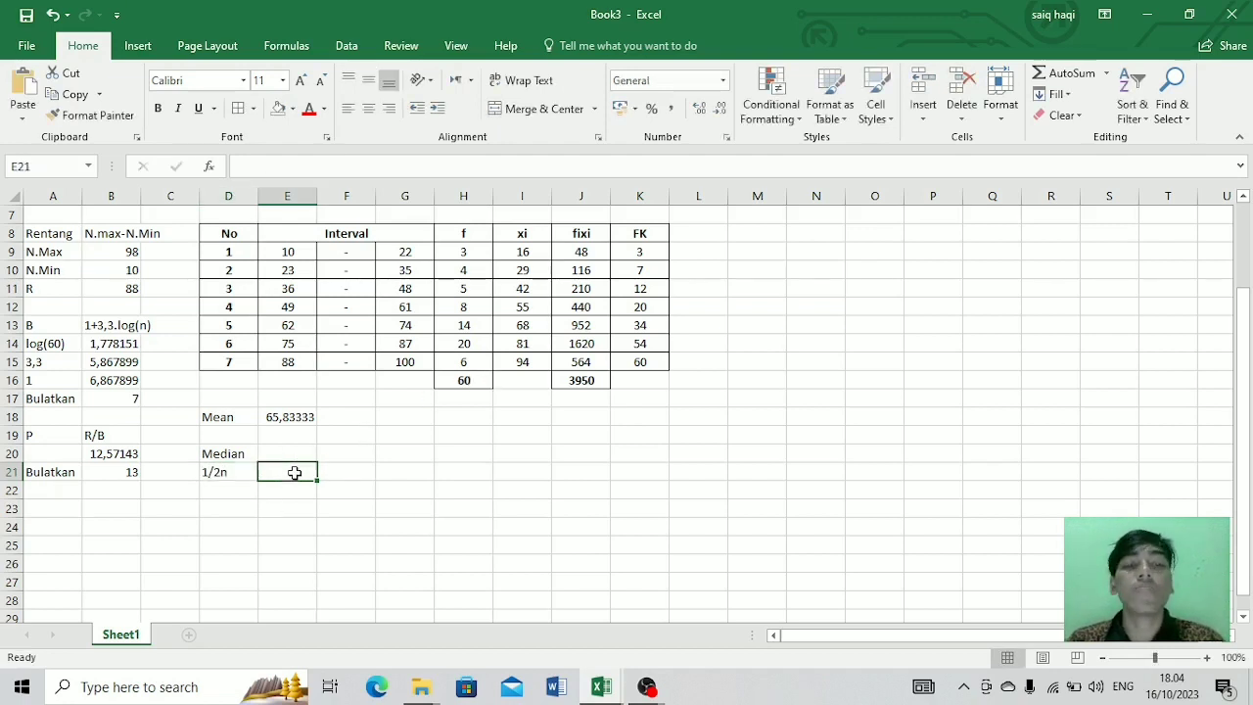
pyautogui.write('=')
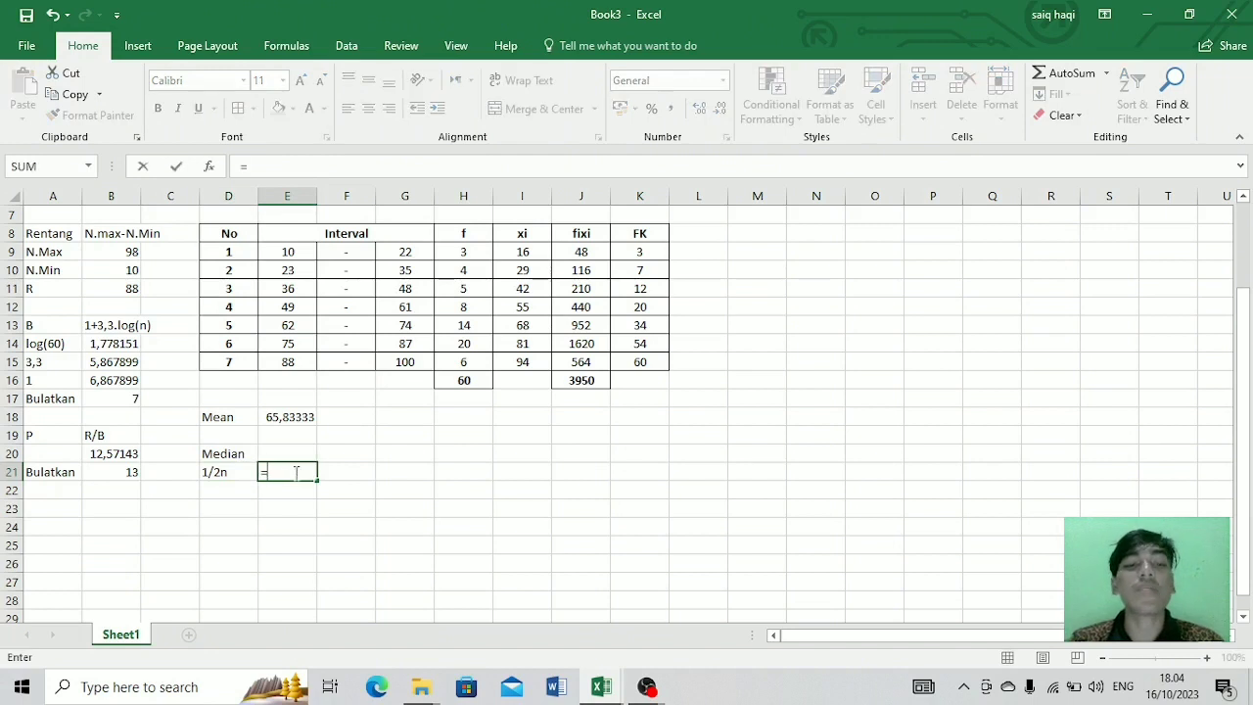
pyautogui.click(466, 380)
pyautogui.write('/2')
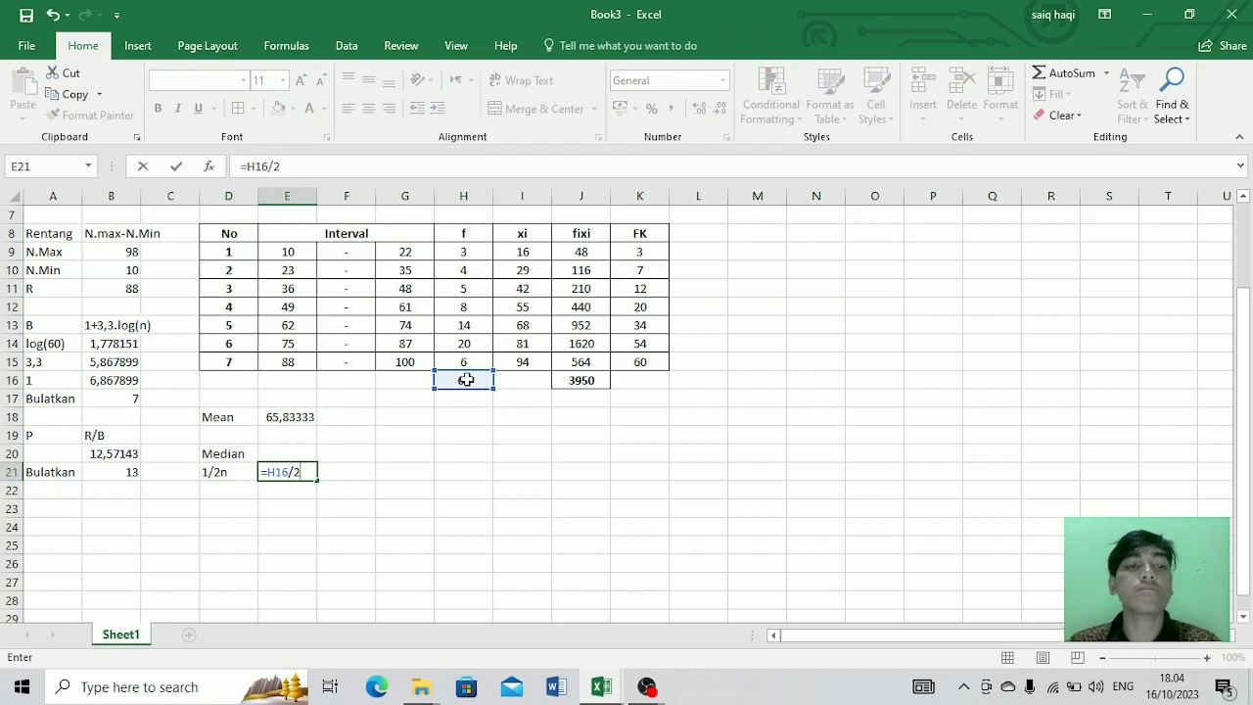
pyautogui.press('Return')
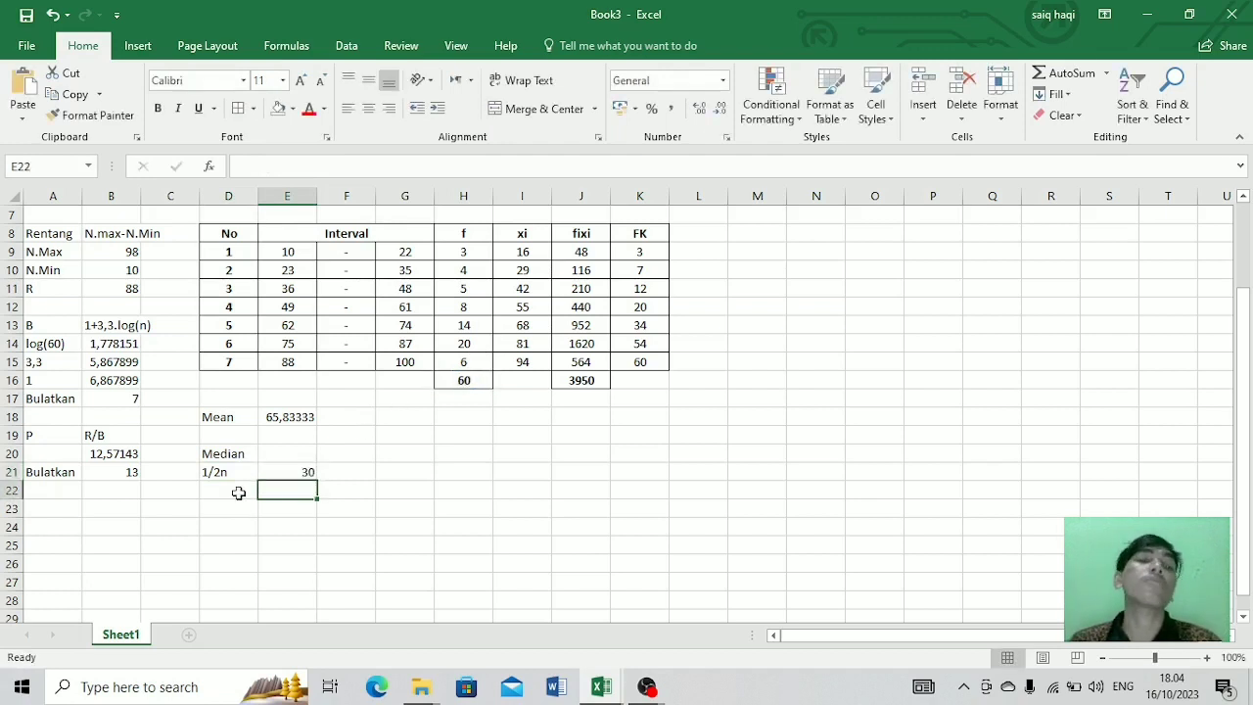
# Step: Enter the label "b" in cell D22 below the 1/2n label
pyautogui.click(235, 490)
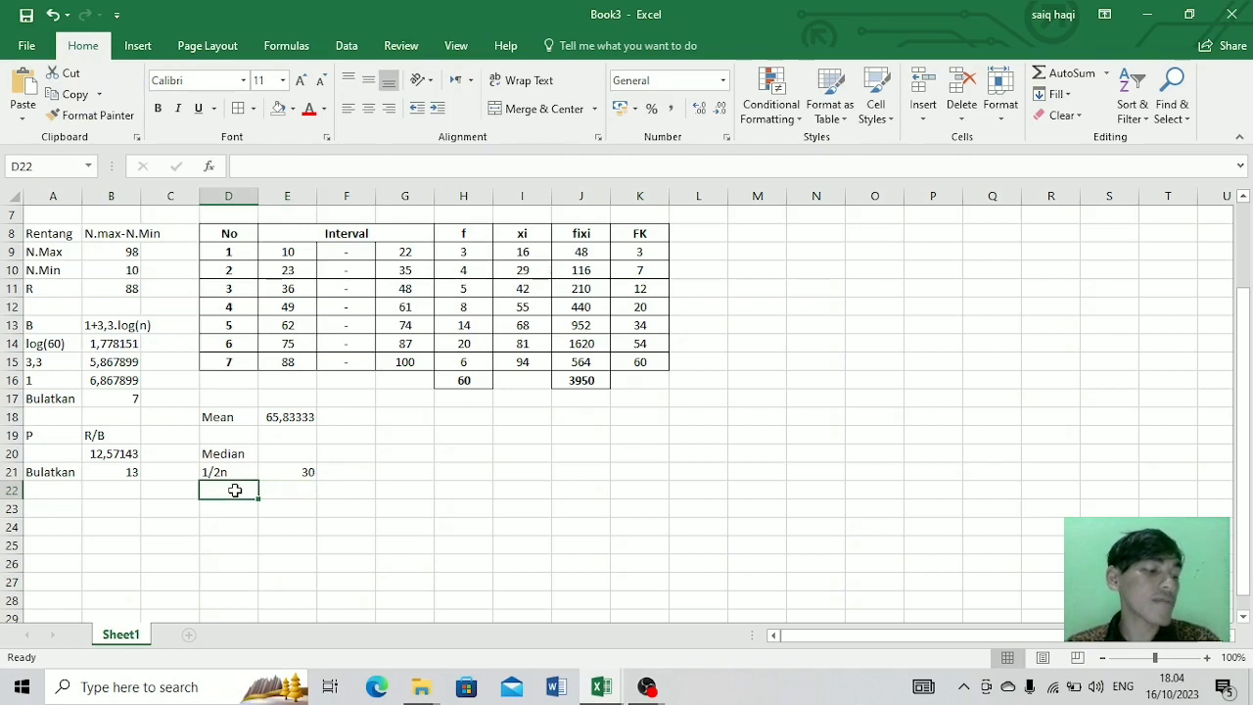
pyautogui.write('b')
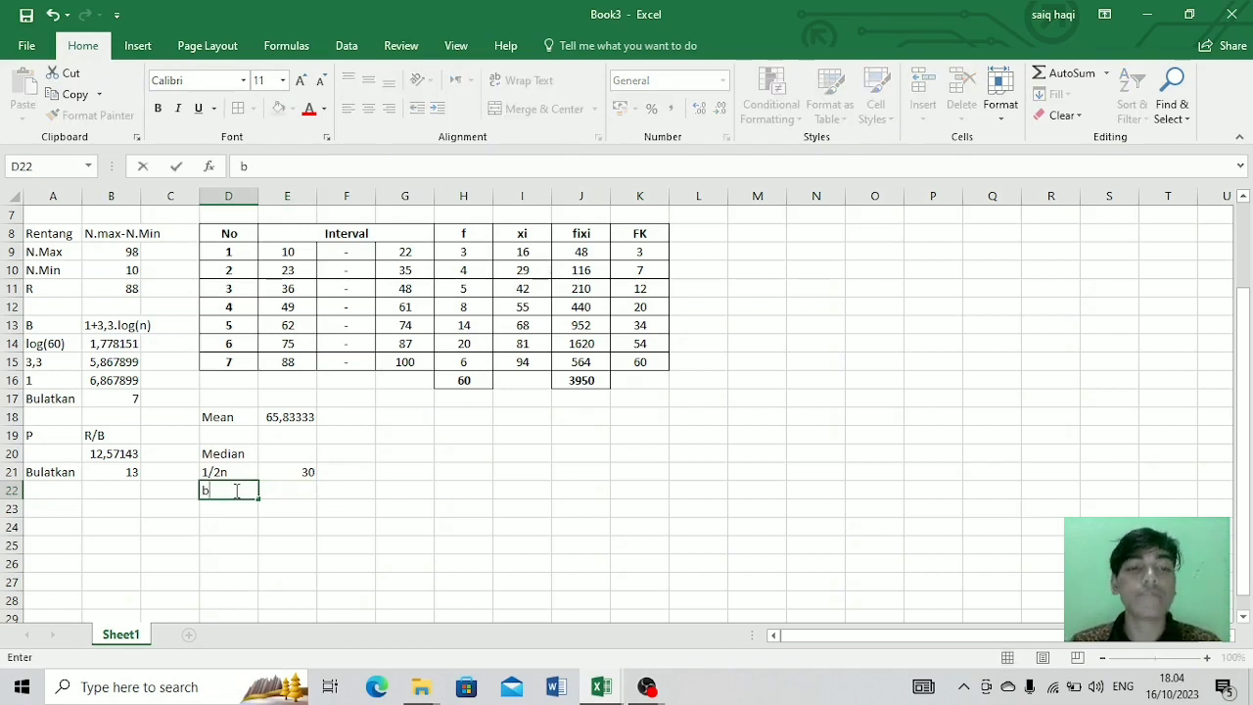
pyautogui.click(283, 488)
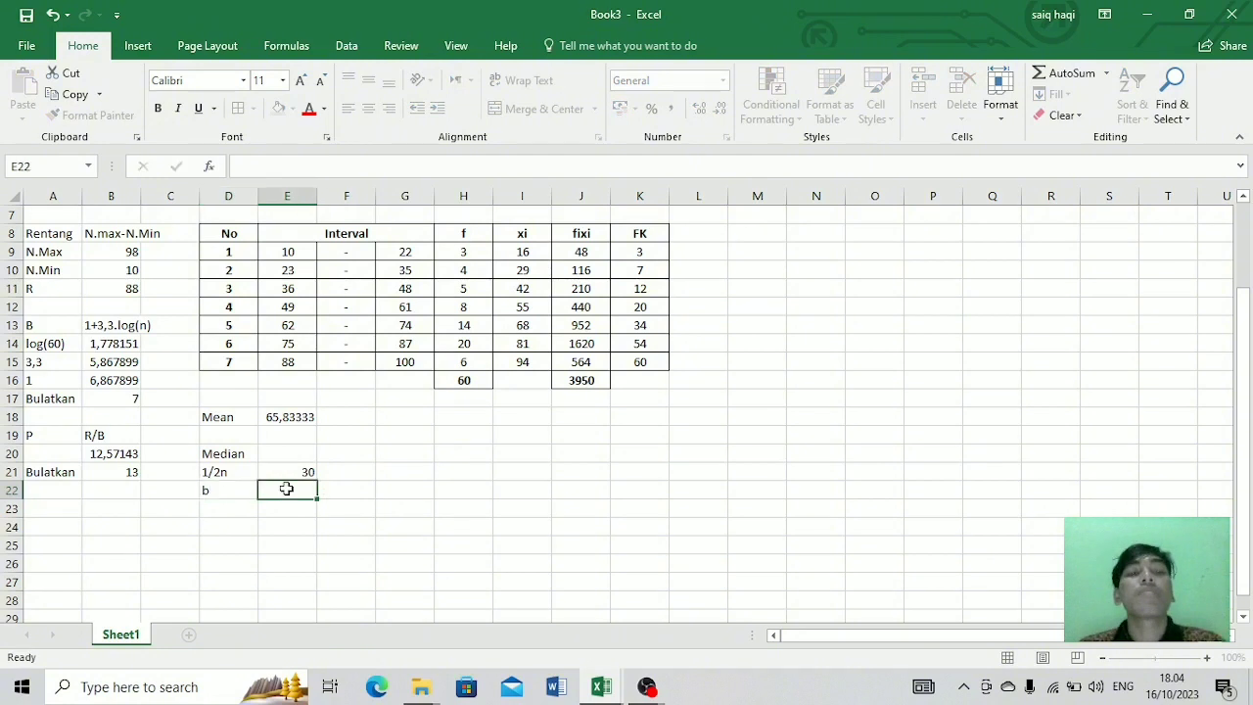
# Step: Compare the 1/2n value with the FK column and fill the median class row D13:K13 with yellow
pyautogui.click(298, 472)
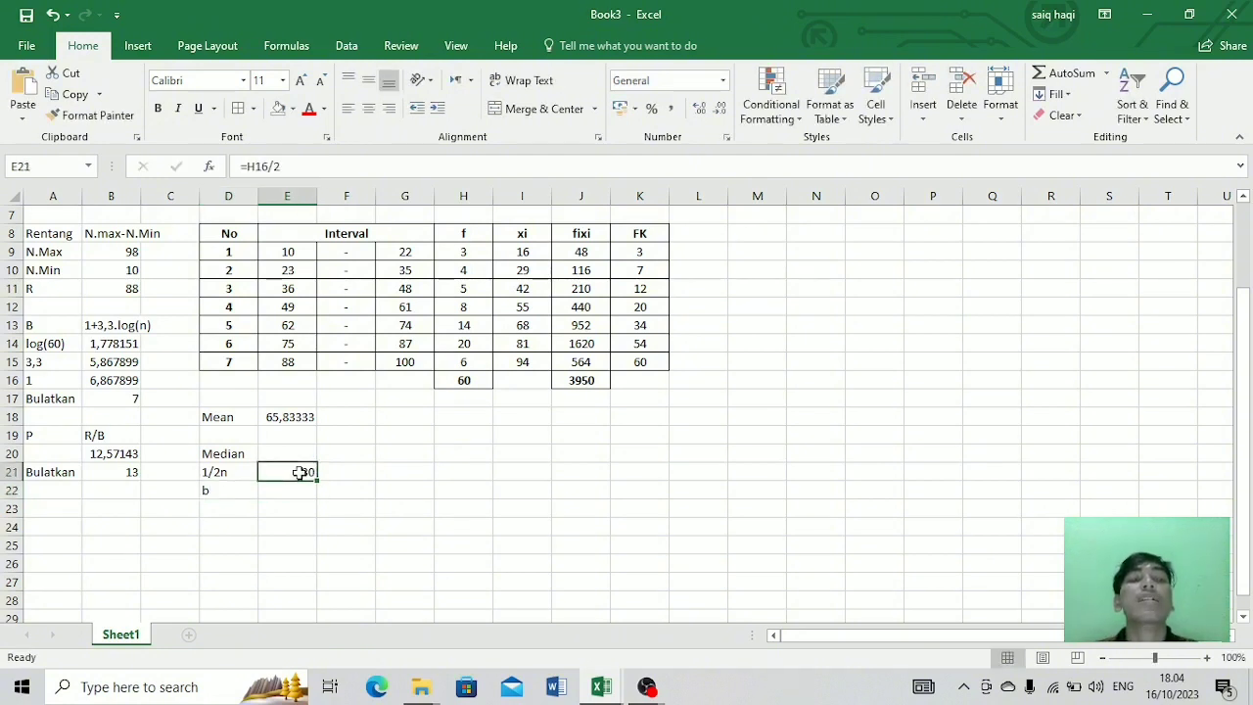
pyautogui.click(647, 252)
pyautogui.moveTo(647, 252); pyautogui.dragTo(645, 310)
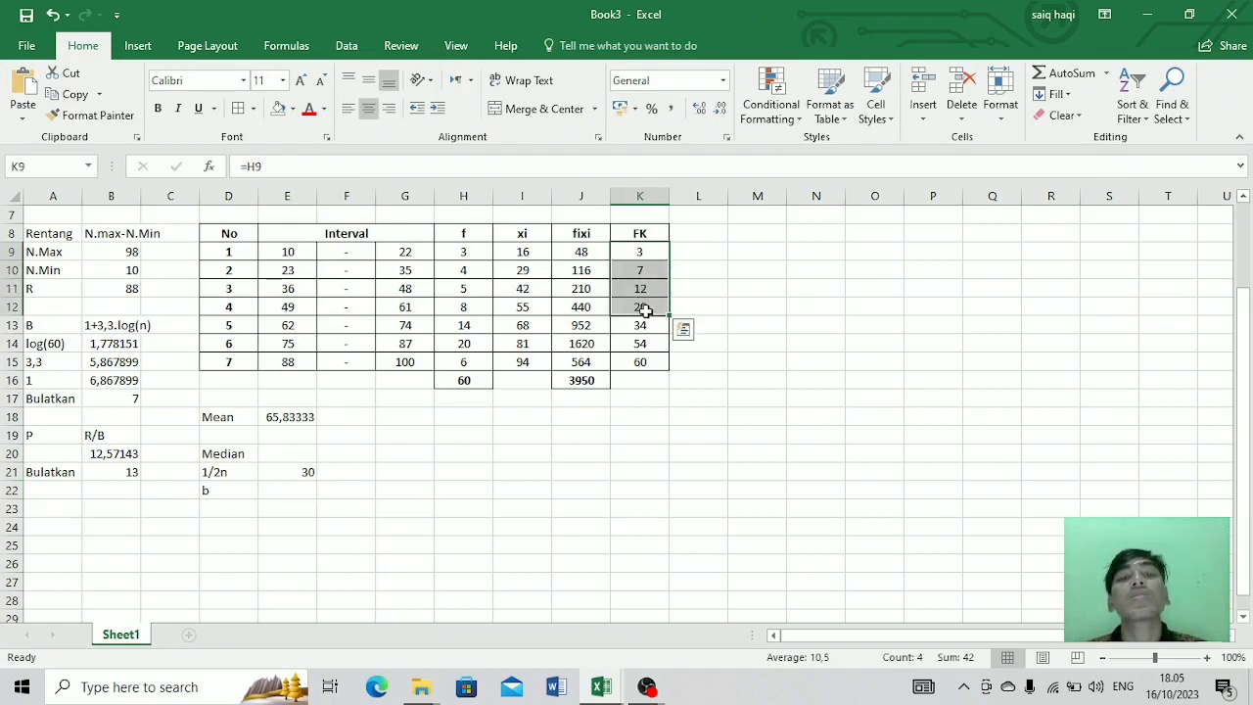
pyautogui.click(645, 310)
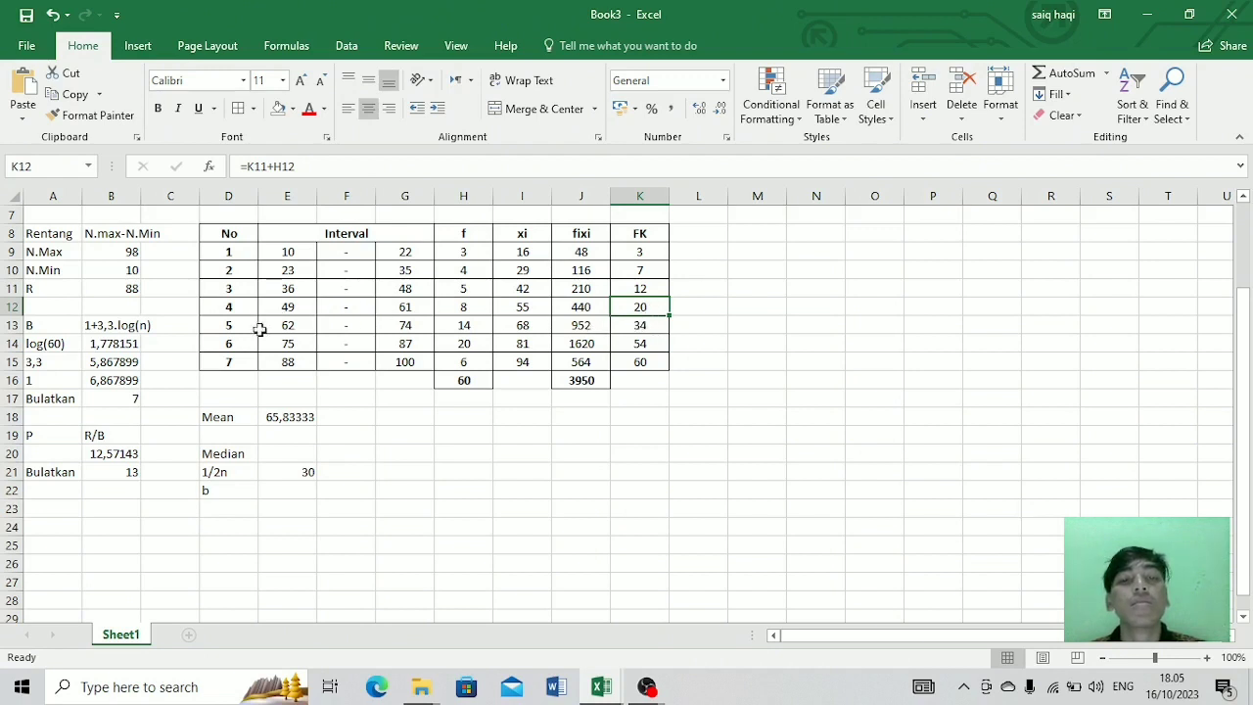
pyautogui.click(229, 325)
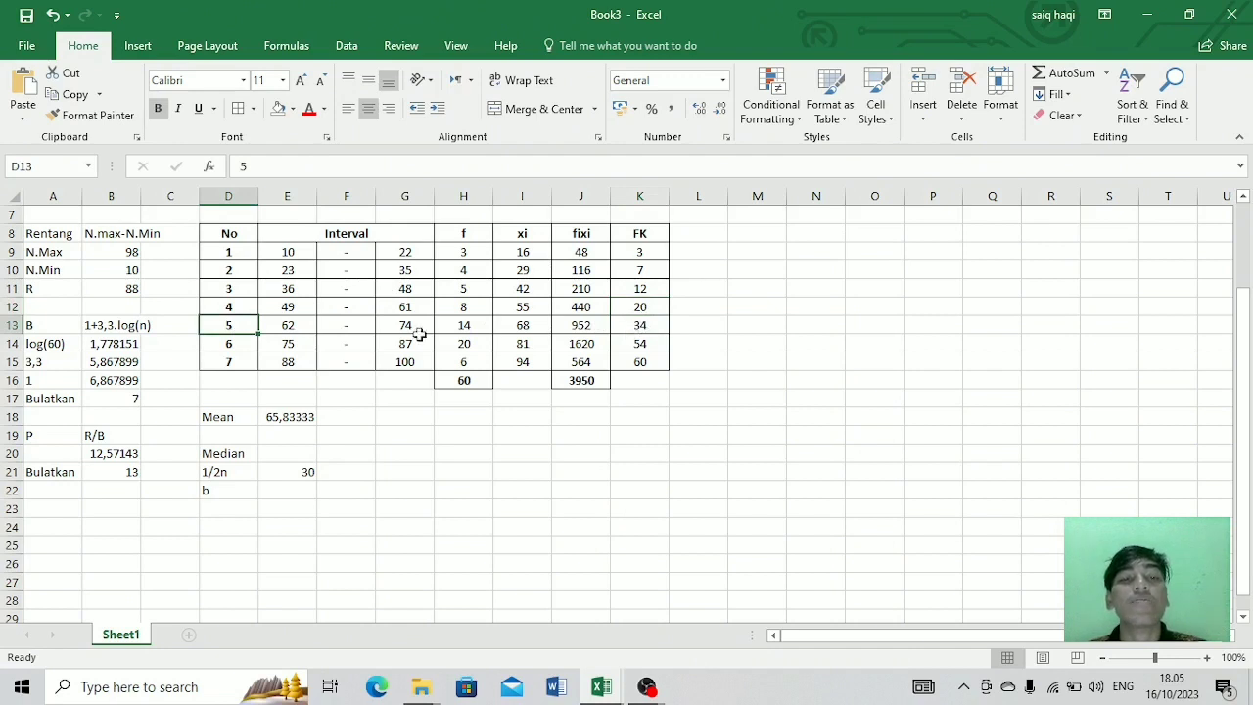
pyautogui.moveTo(237, 325); pyautogui.dragTo(644, 331)
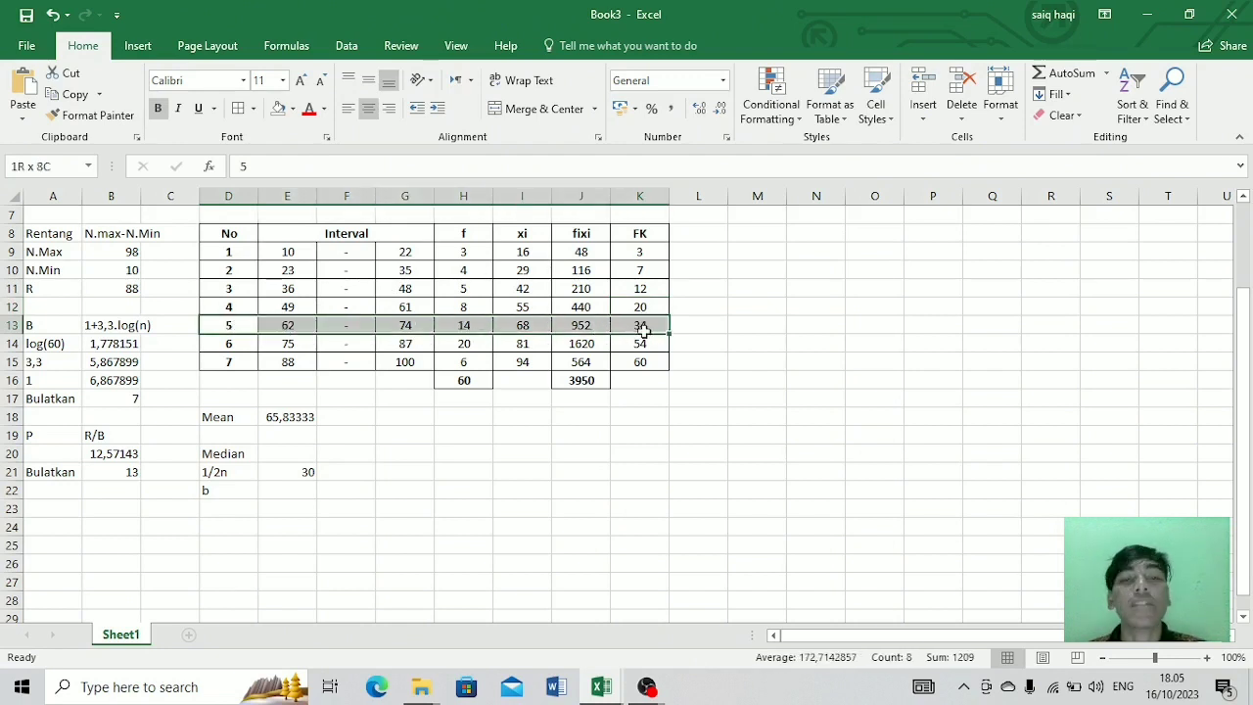
pyautogui.click(292, 110)
pyautogui.click(320, 249)
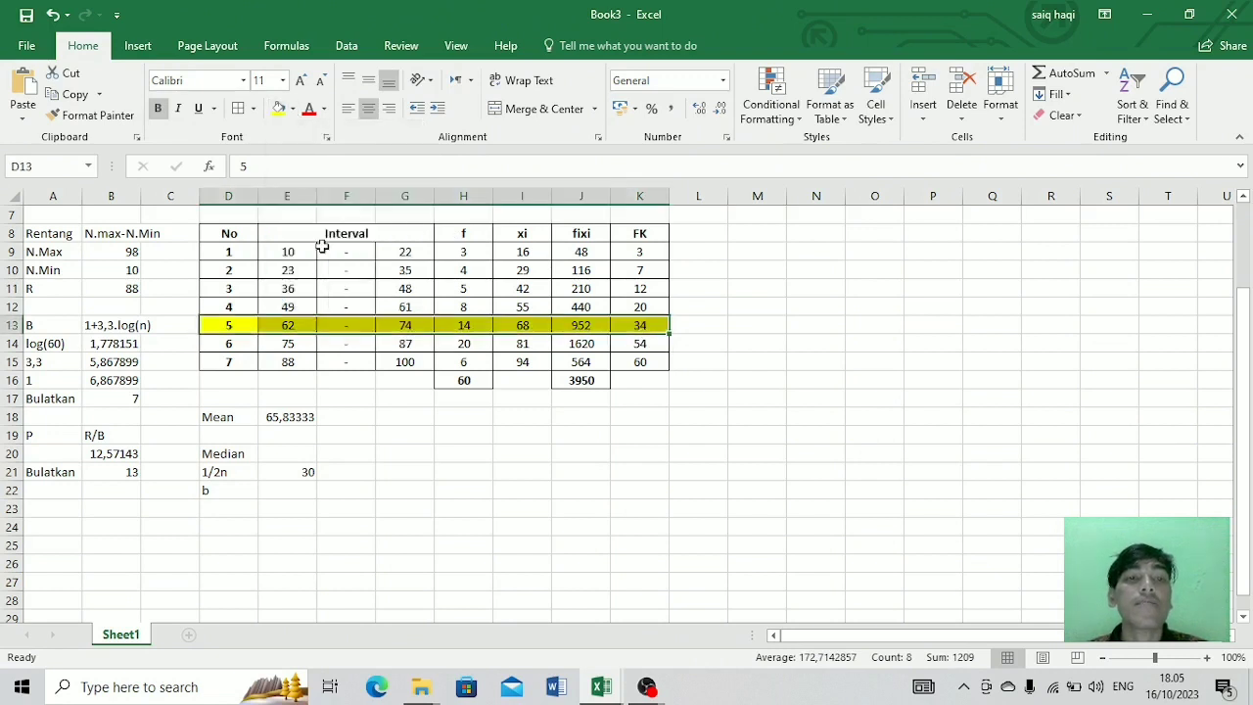
# Step: Calculate the lower boundary b of the median class in cell E22 with =E13-0,5
pyautogui.click(297, 489)
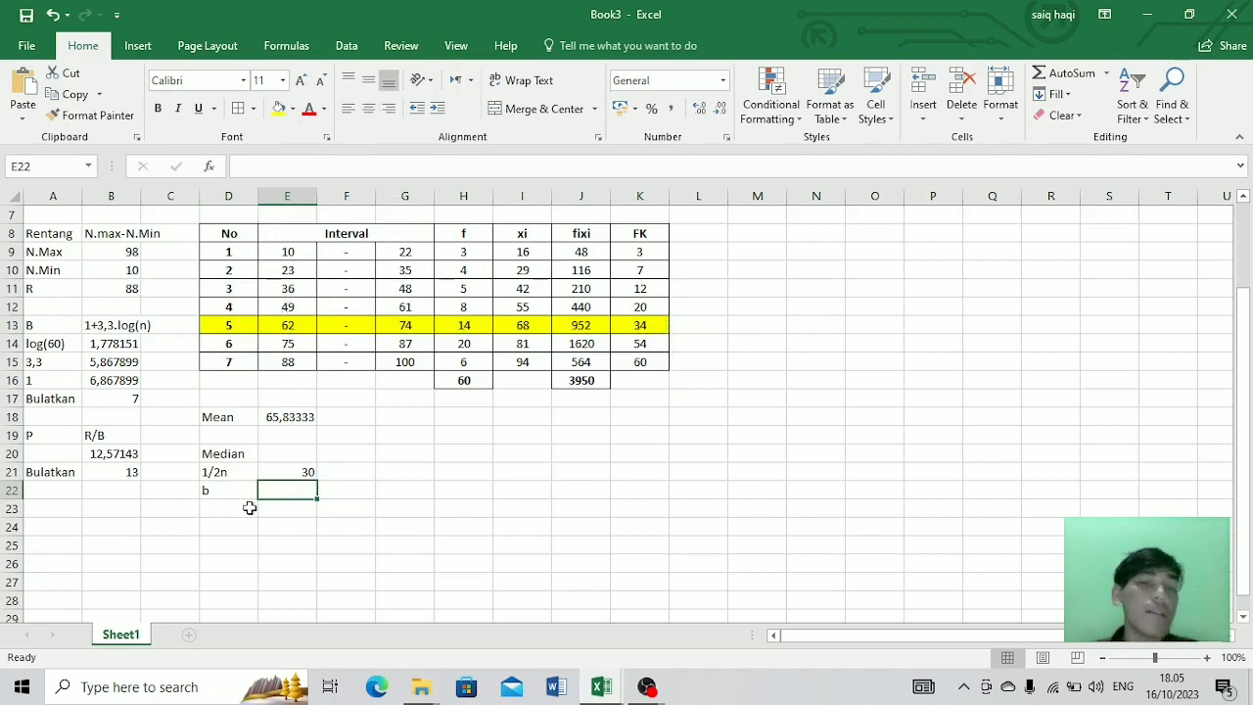
pyautogui.write('=')
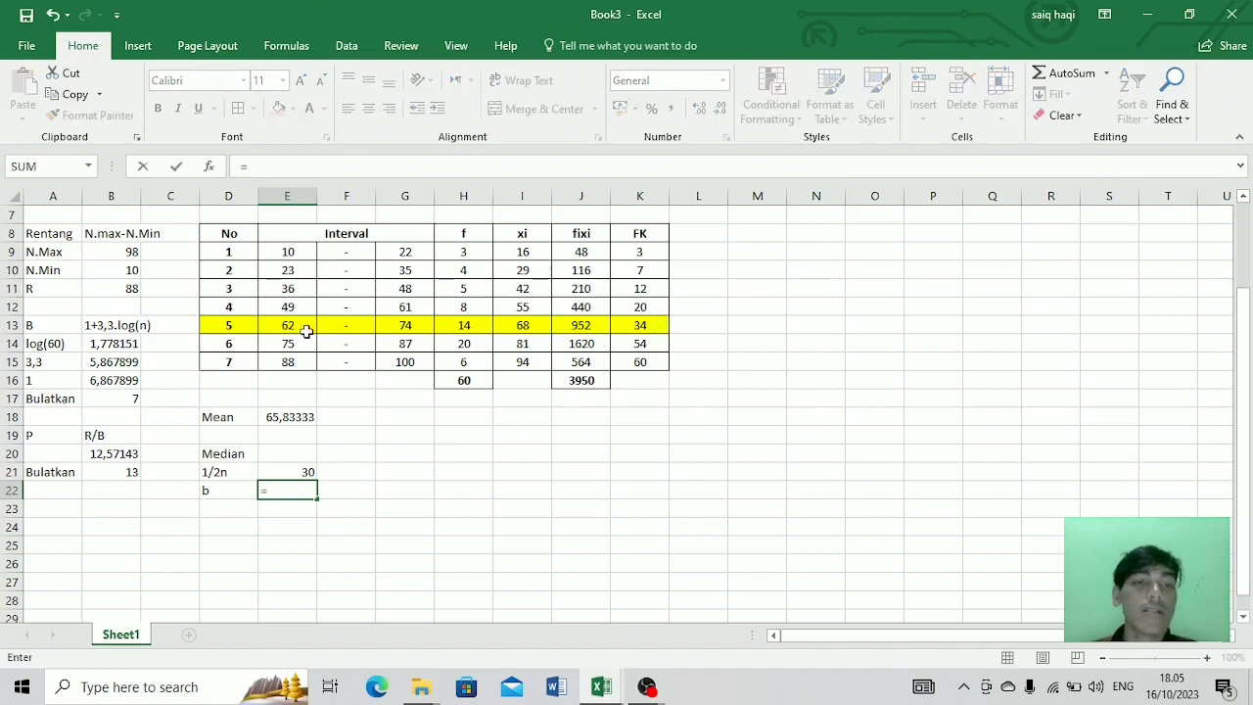
pyautogui.click(299, 327)
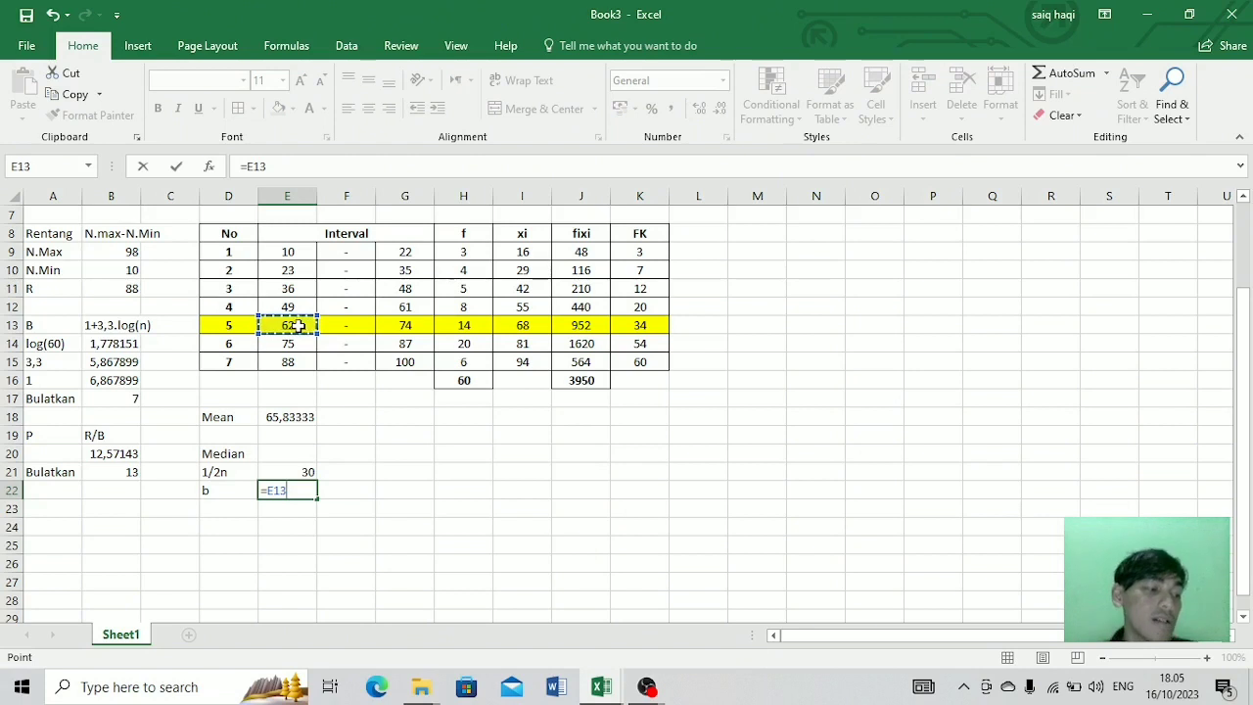
pyautogui.write('-')
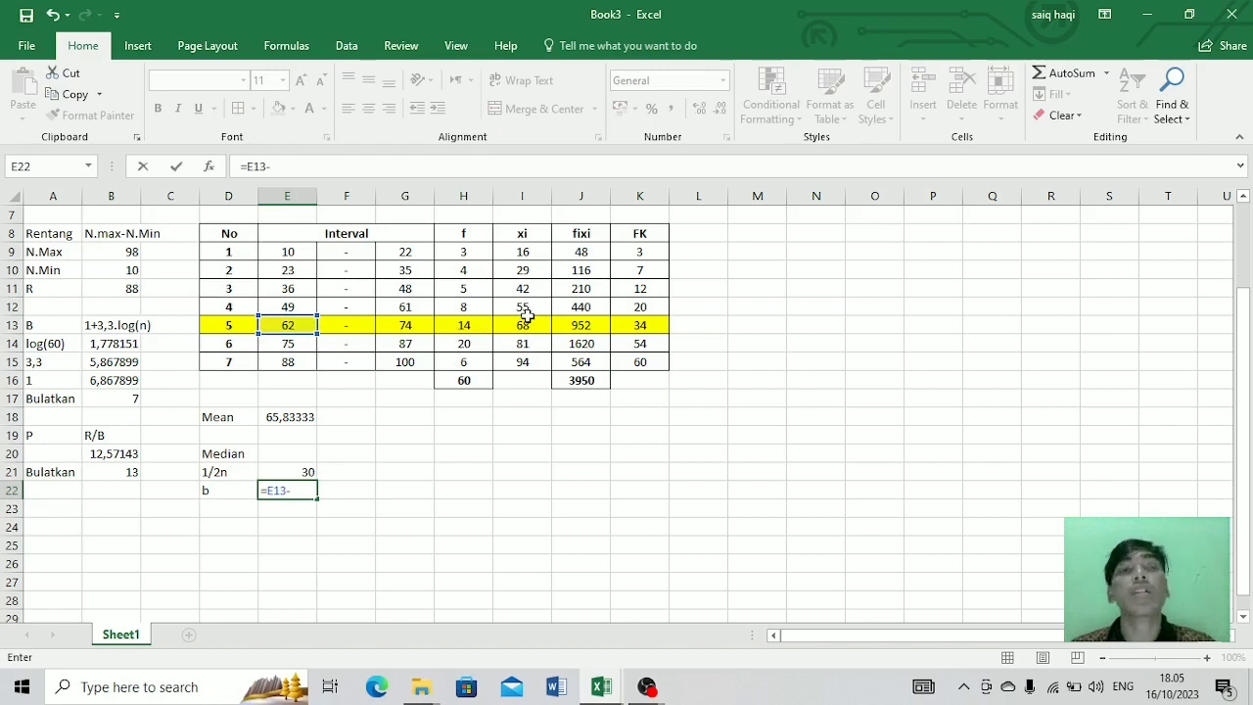
pyautogui.write('0,5')
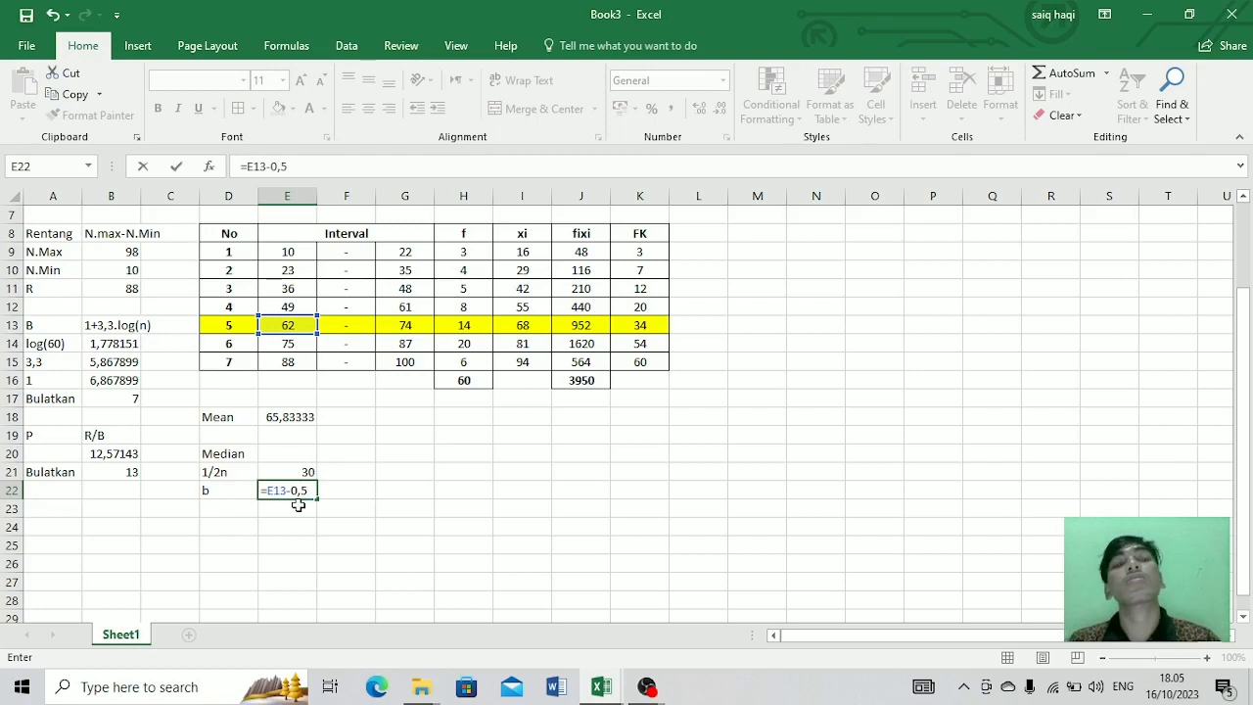
pyautogui.press('Return')
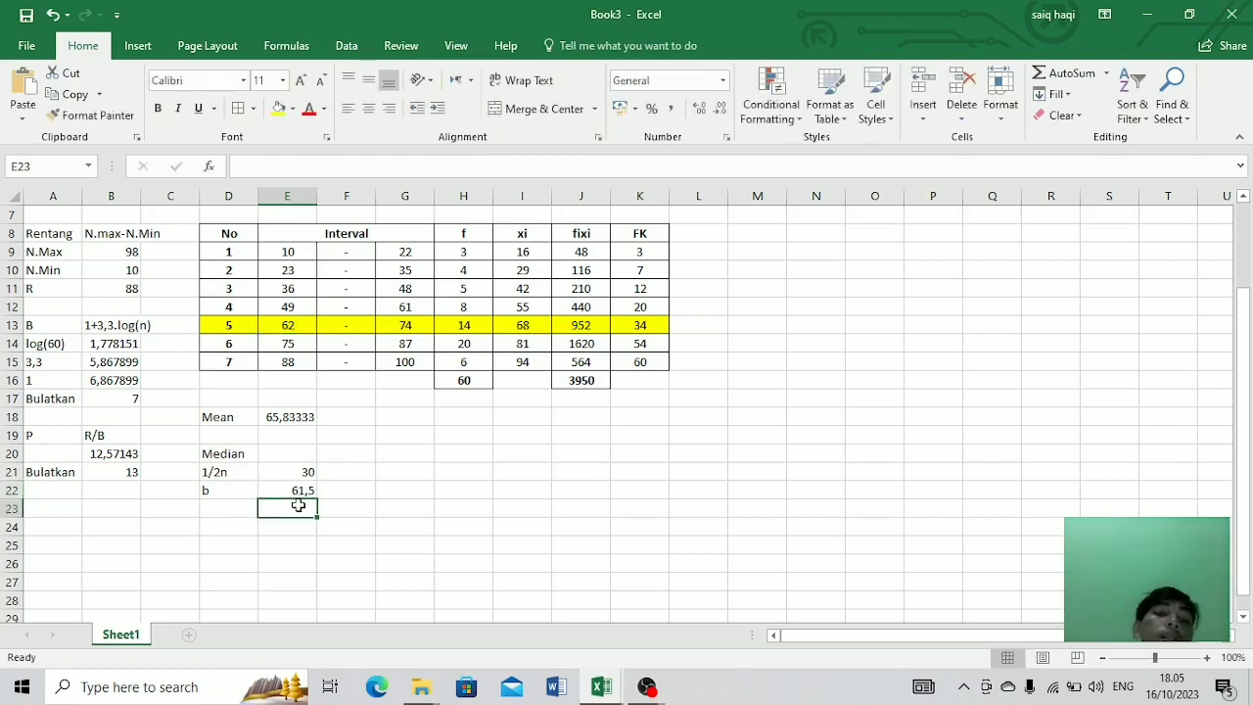
pyautogui.click(293, 490)
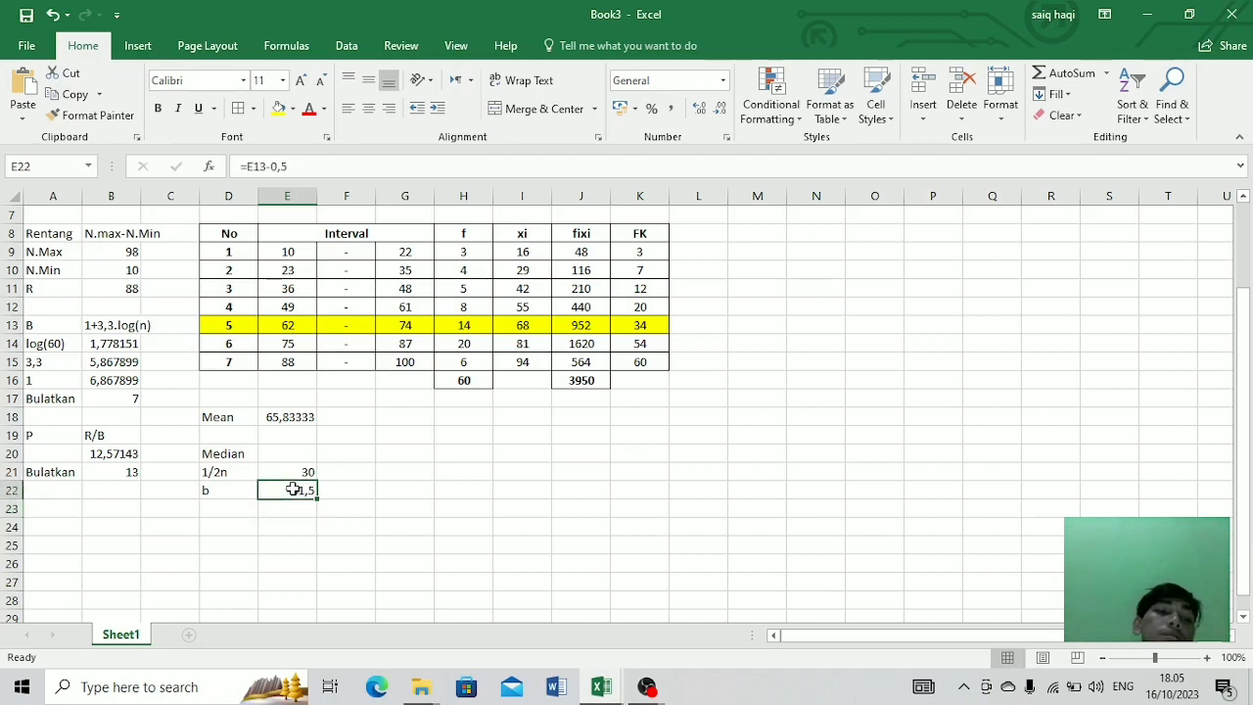
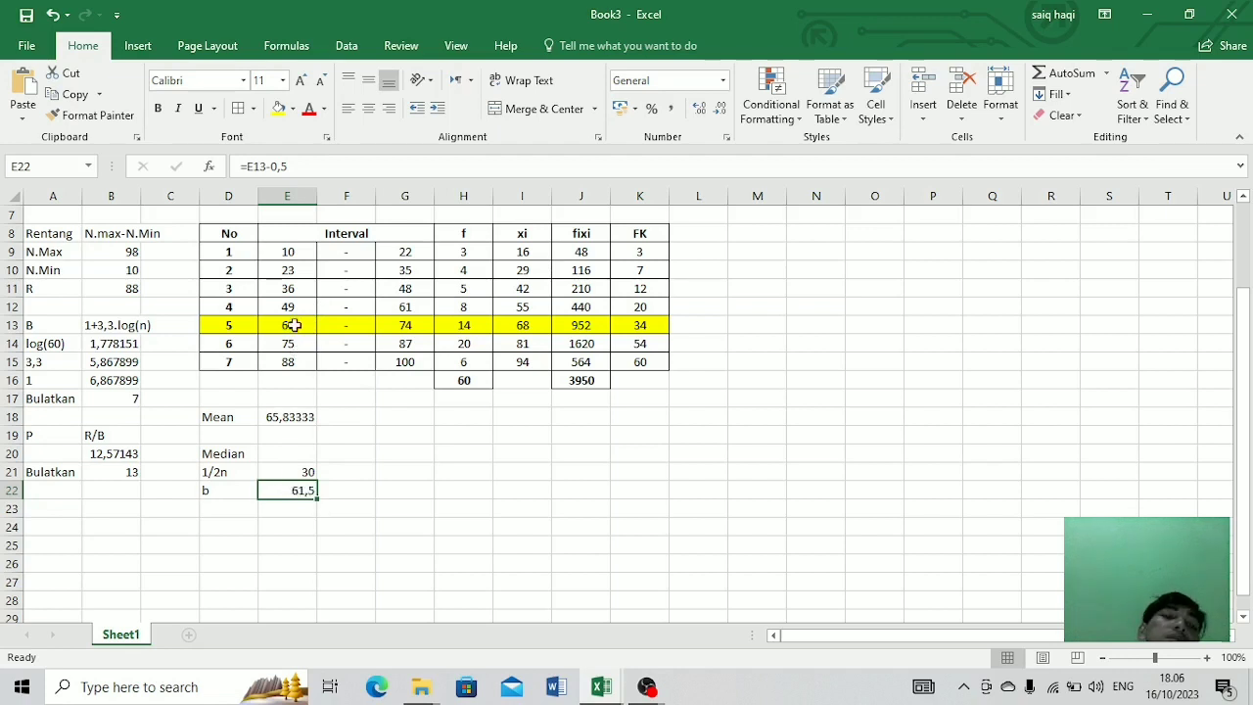
# Step: Enter the label "p" in cell D23 and the class length 13 in E23
pyautogui.click(223, 510)
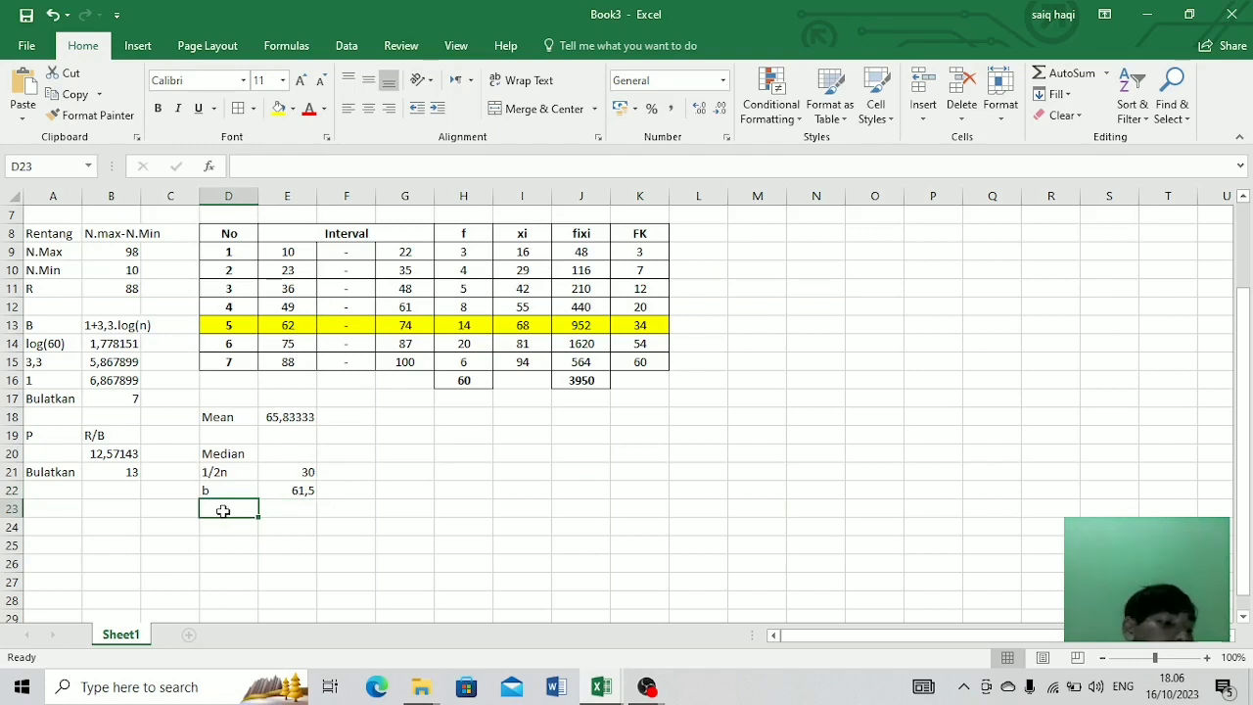
pyautogui.write('p')
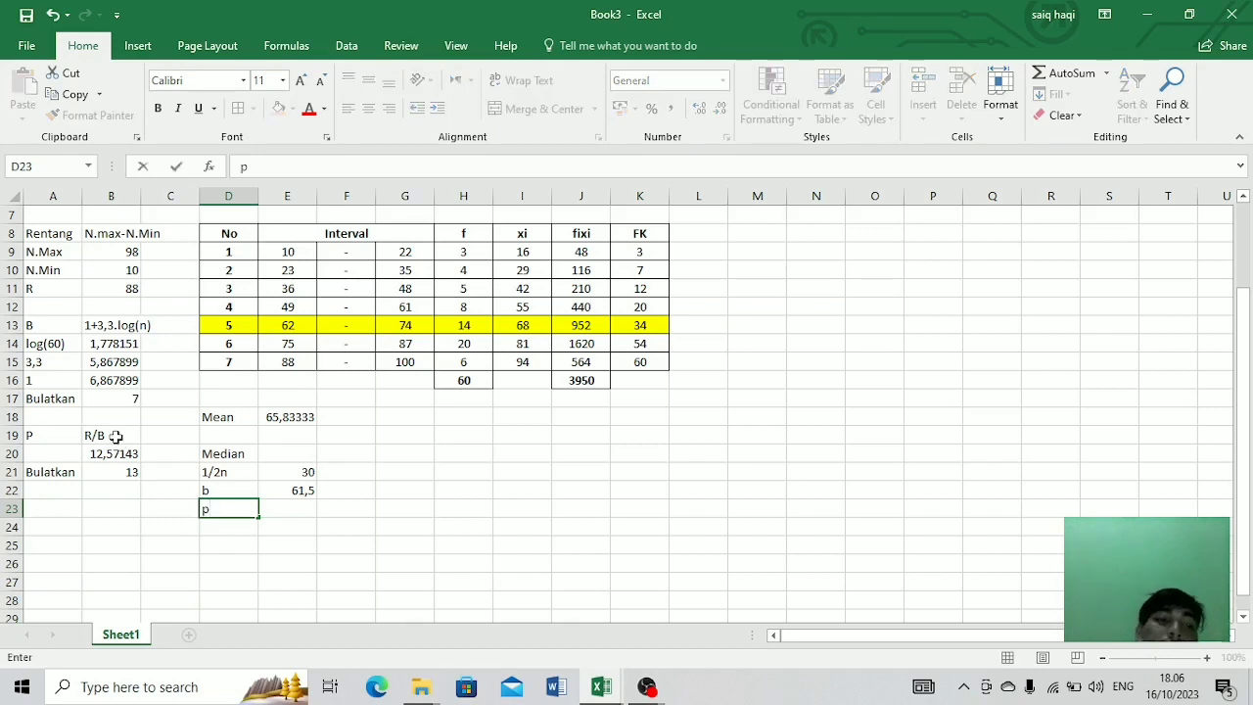
pyautogui.click(303, 509)
pyautogui.write('13')
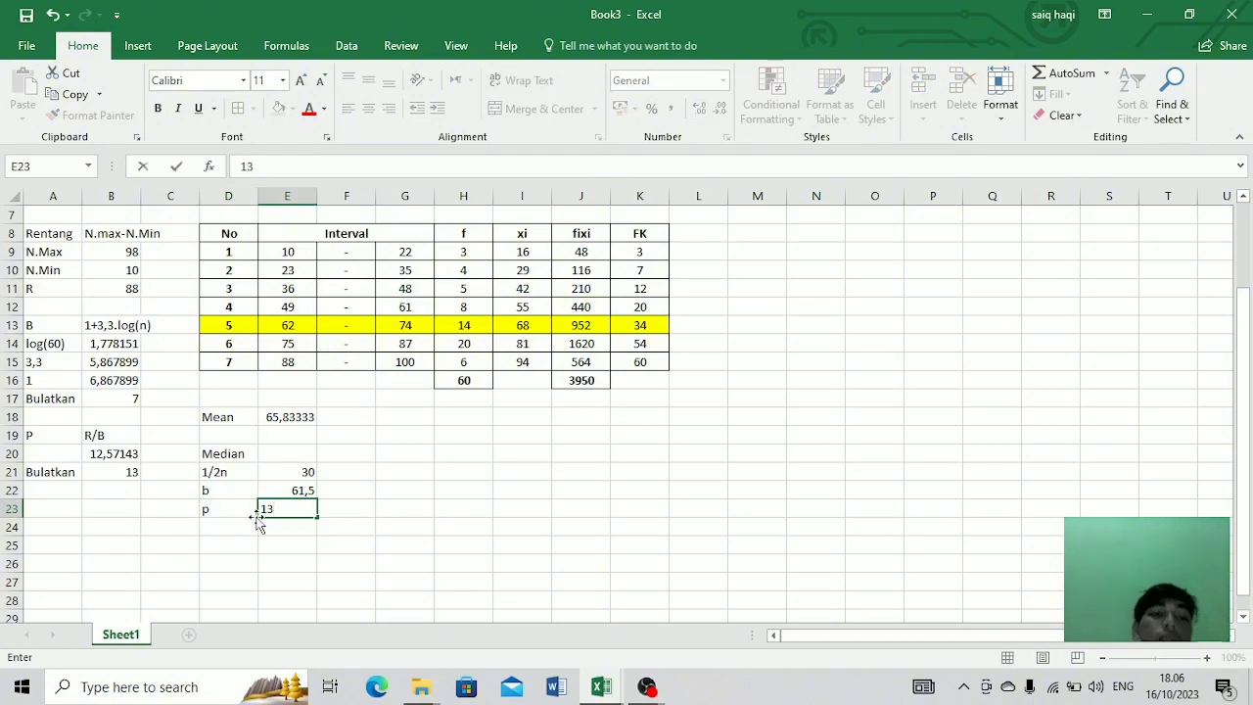
# Step: Enter the label "jf" in cell D24 and reference the FK value before the median class in E24 with =K12
pyautogui.click(226, 528)
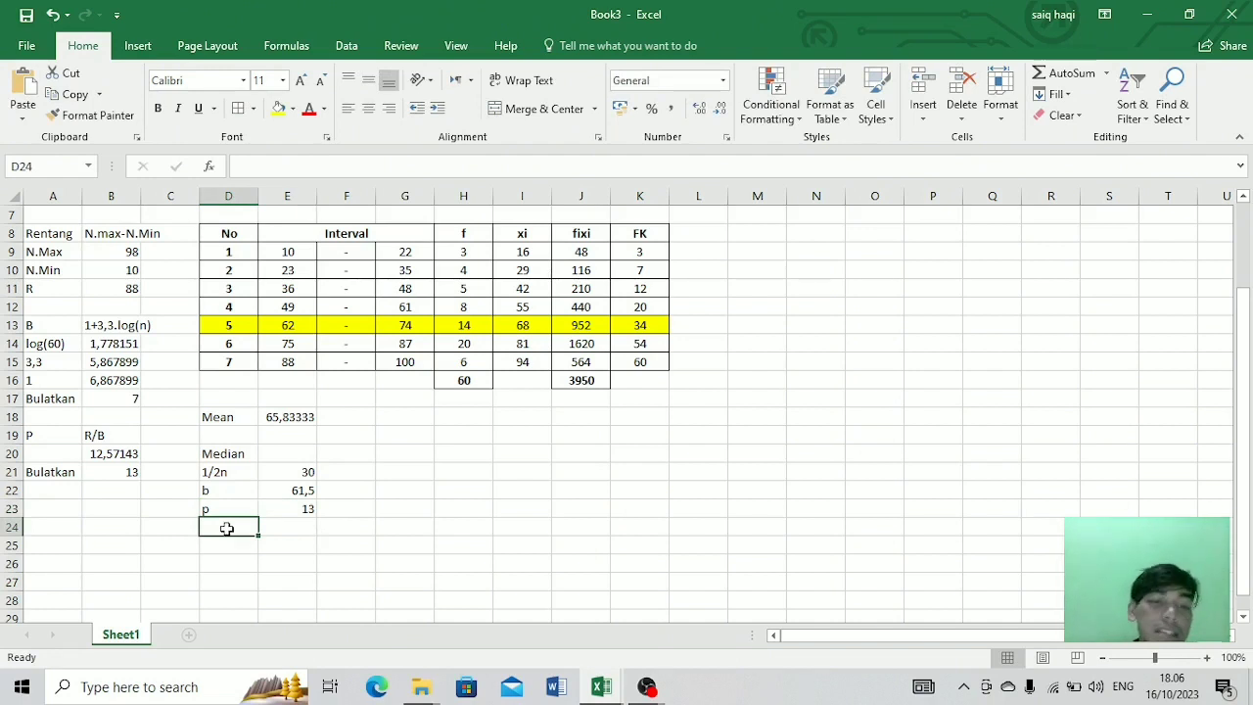
pyautogui.write('jf')
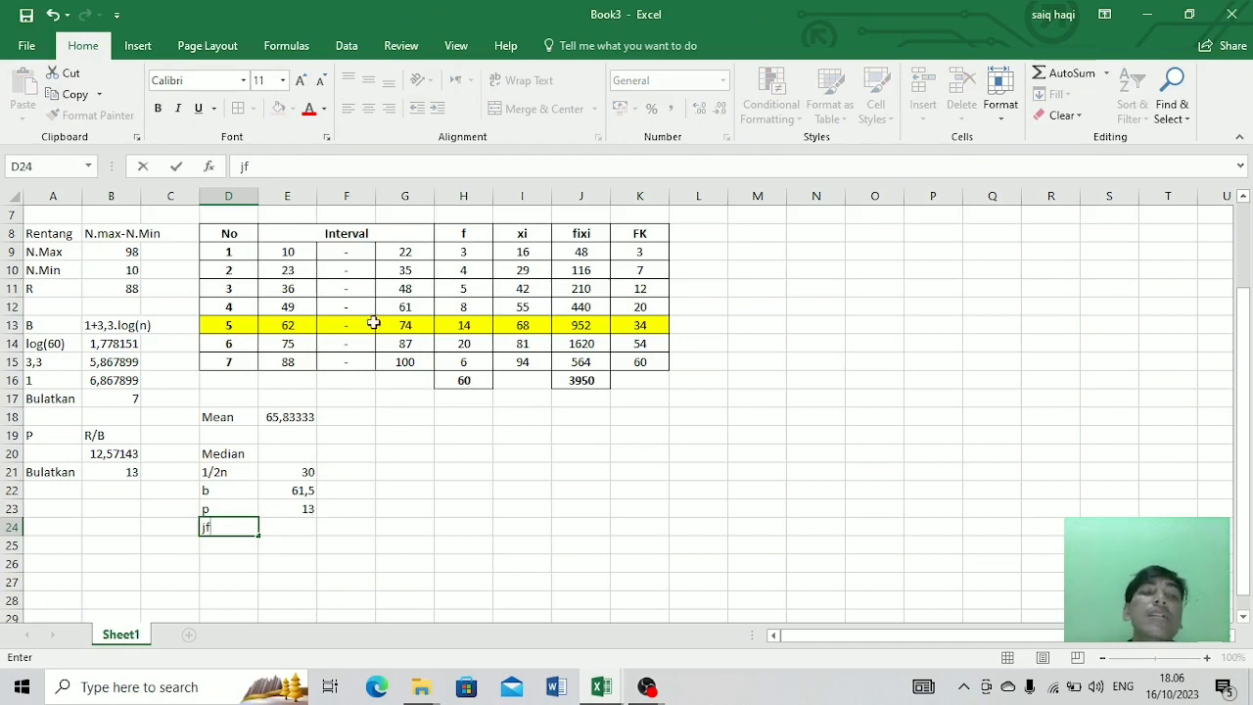
pyautogui.click(272, 527)
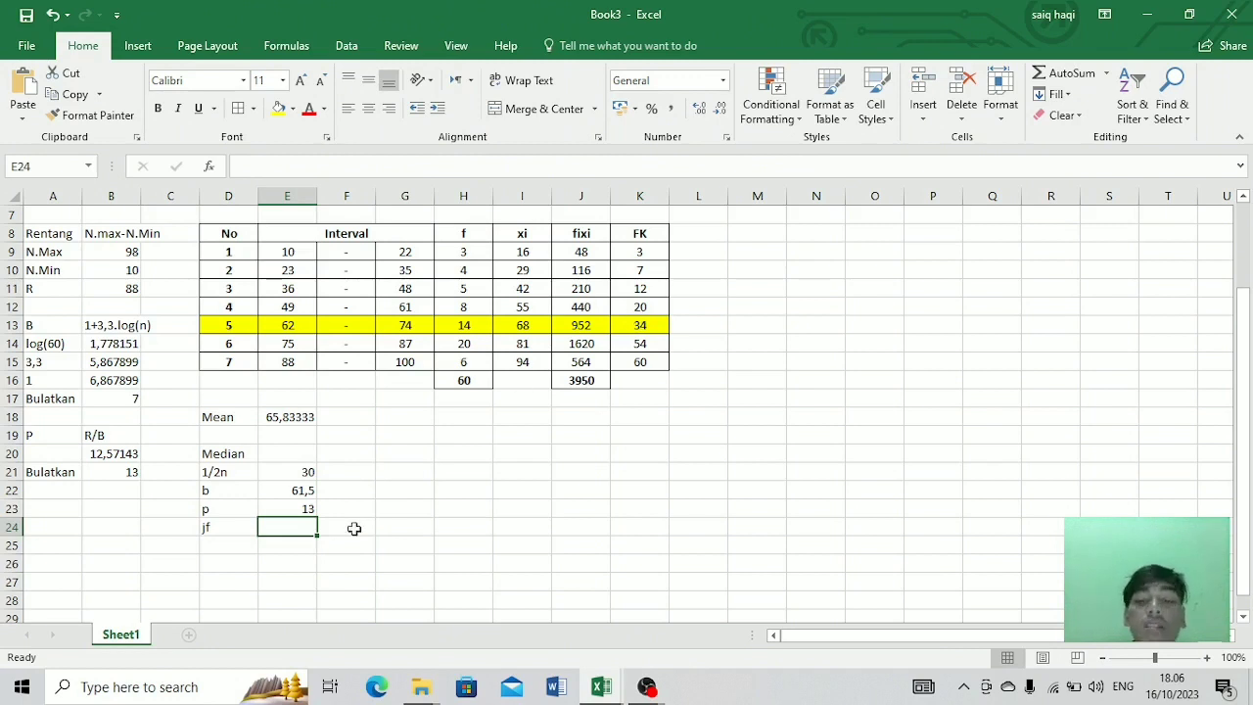
pyautogui.write('=')
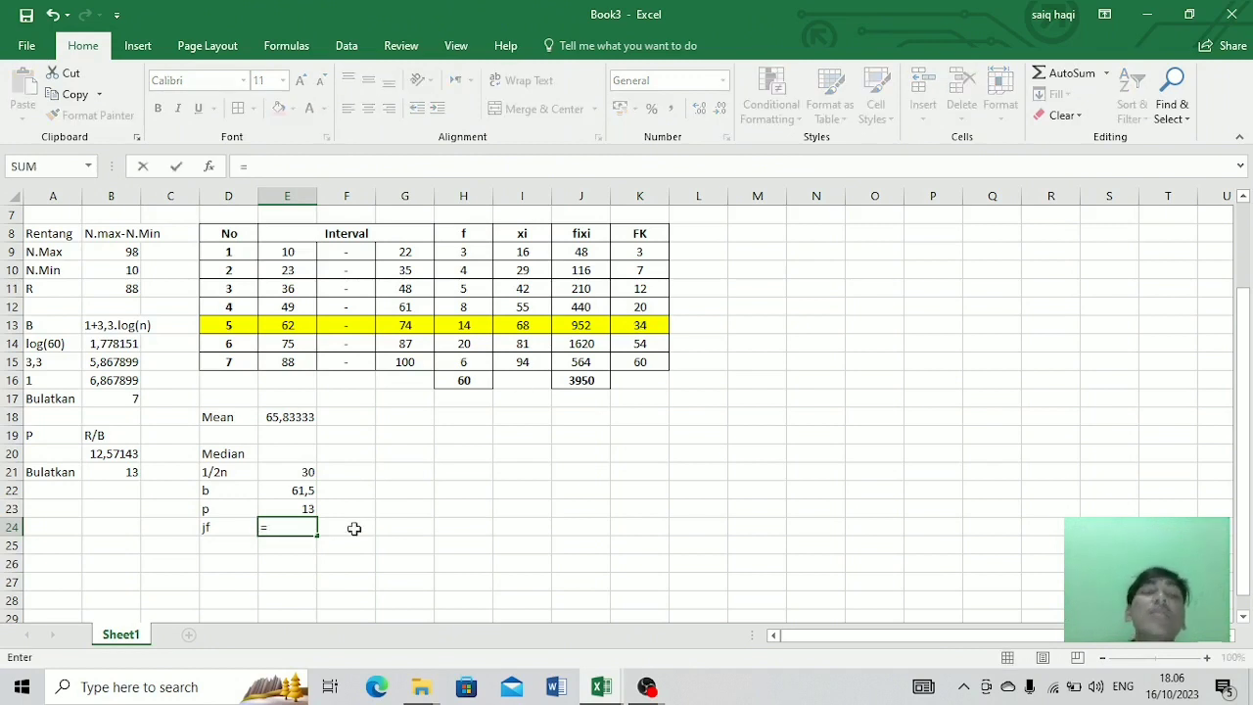
pyautogui.click(634, 304)
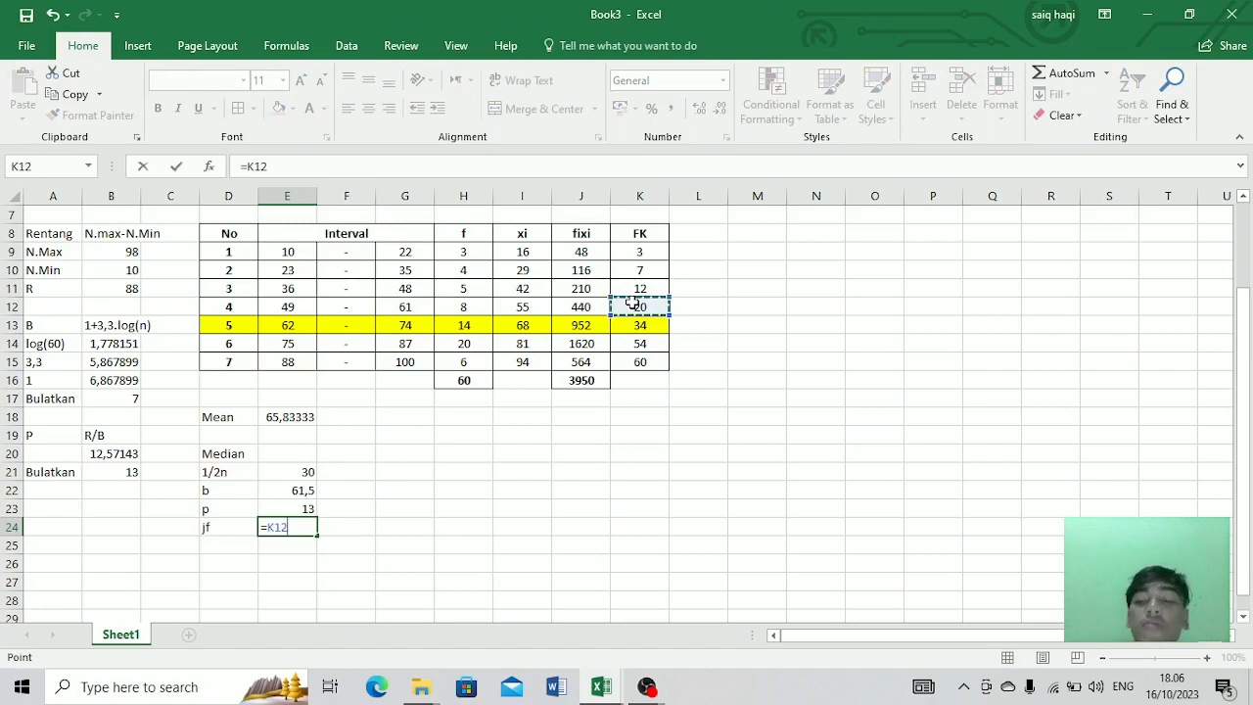
pyautogui.press('Return')
# Step: Replace the class length p in cell E23 with a reference to the rounded class length, =B21
pyautogui.click(296, 508)
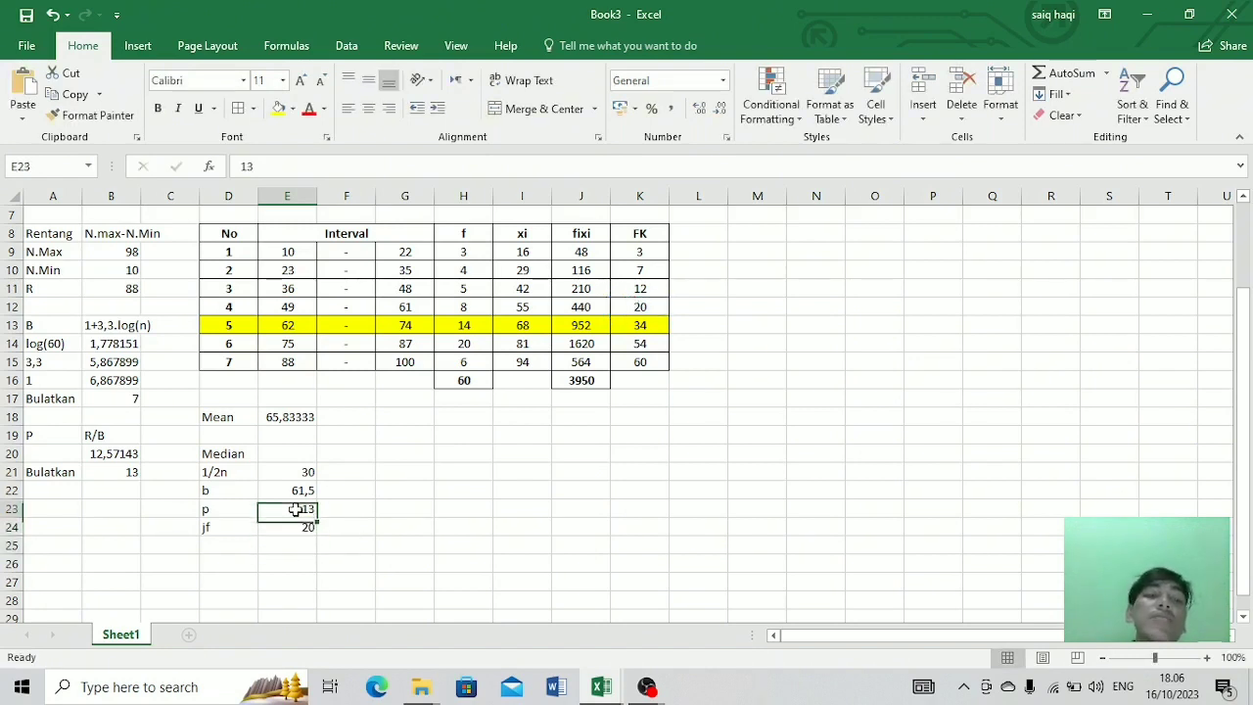
pyautogui.write('=')
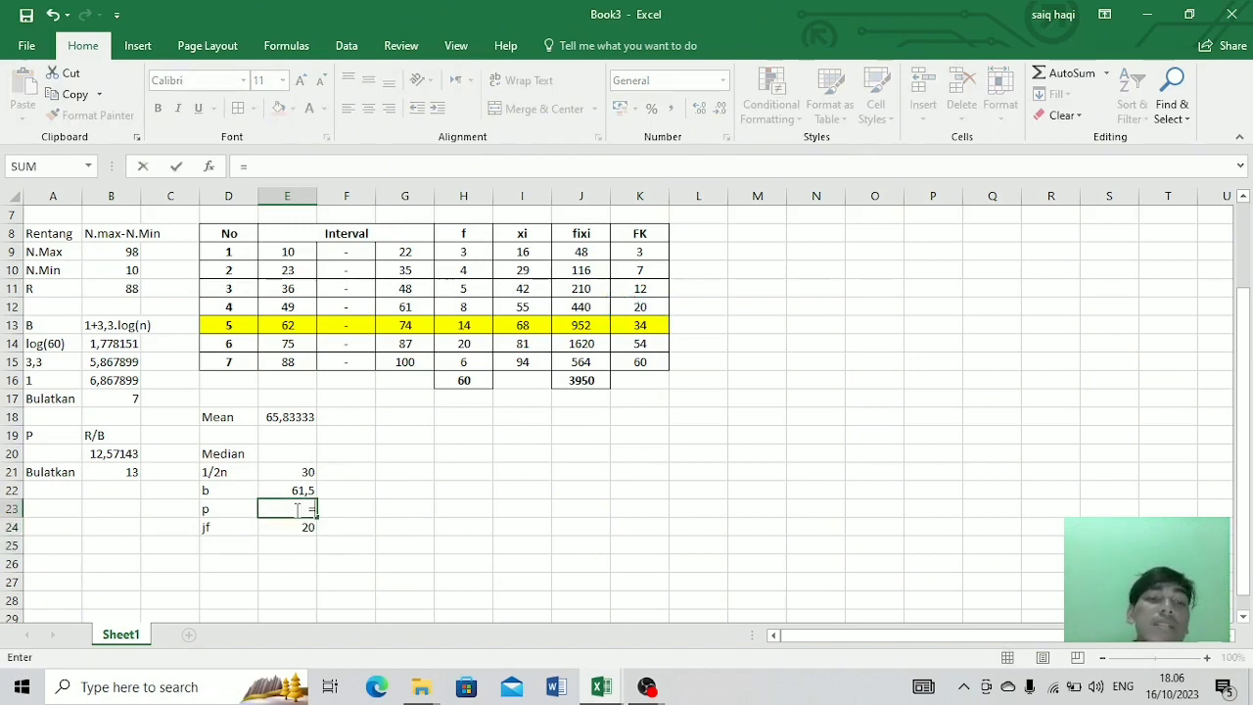
pyautogui.click(135, 474)
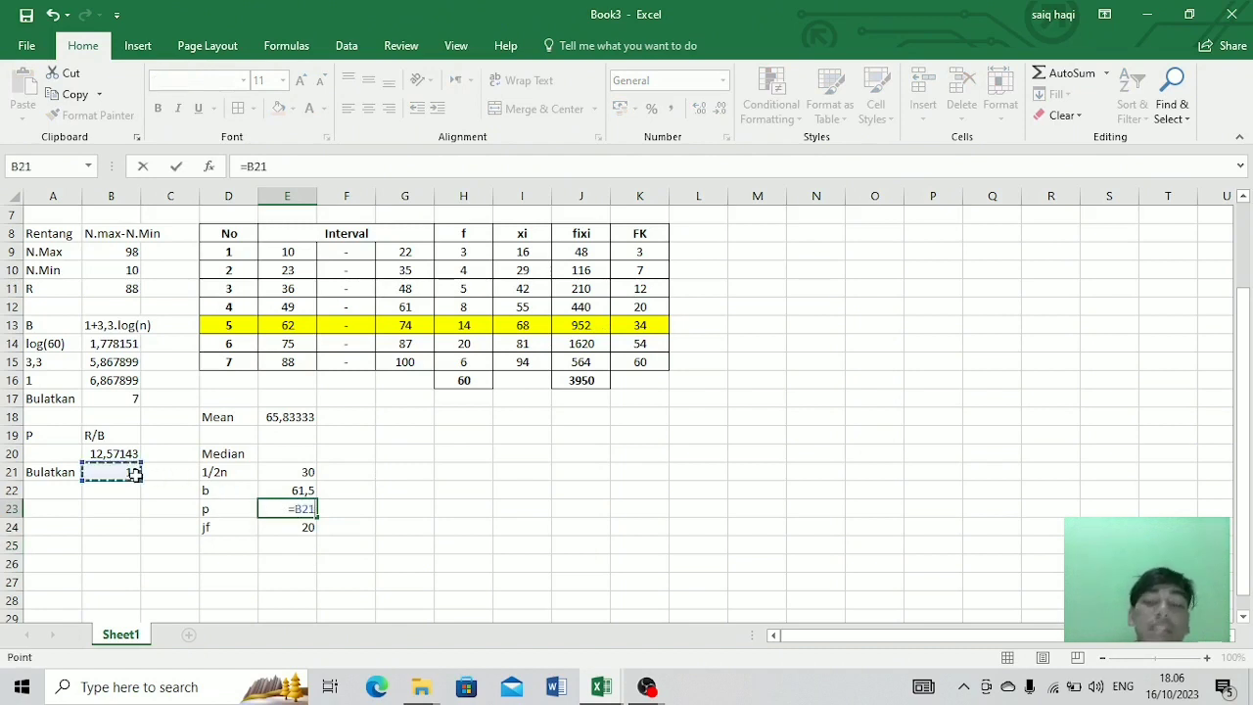
pyautogui.press('Return')
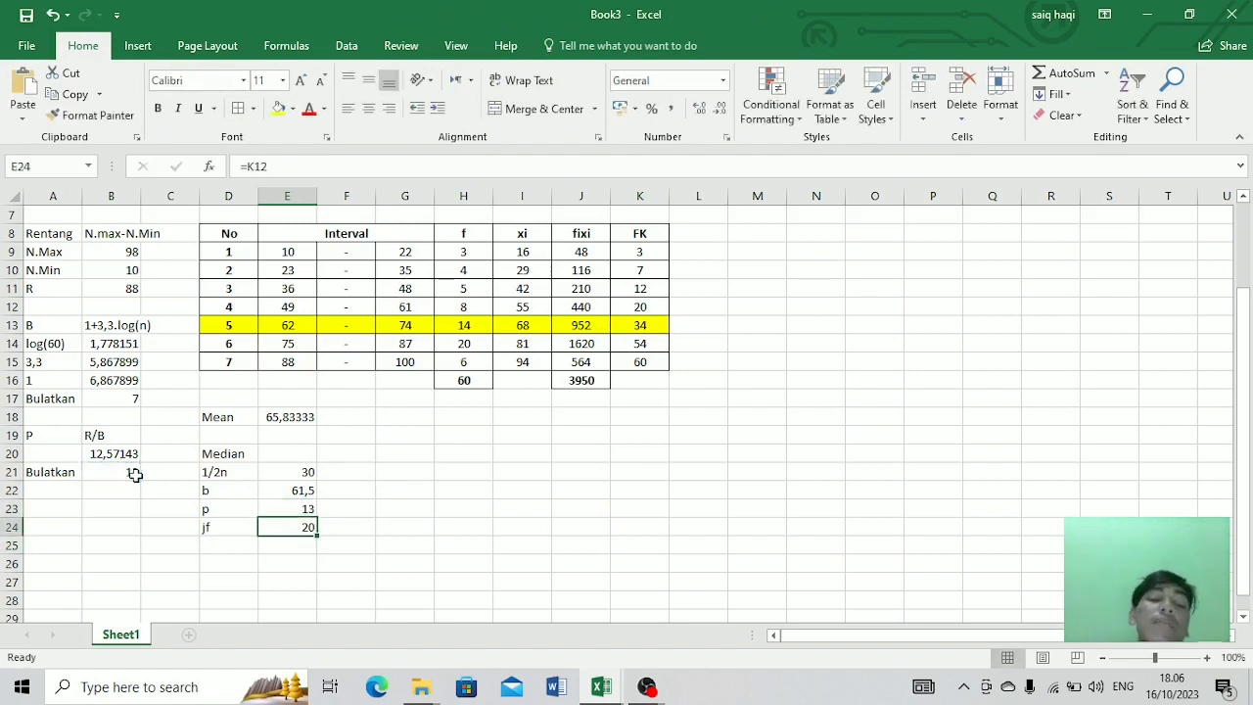
# Step: Enter the label "f" in cell D25 and reference the median class frequency in E25 with =H13
pyautogui.click(235, 547)
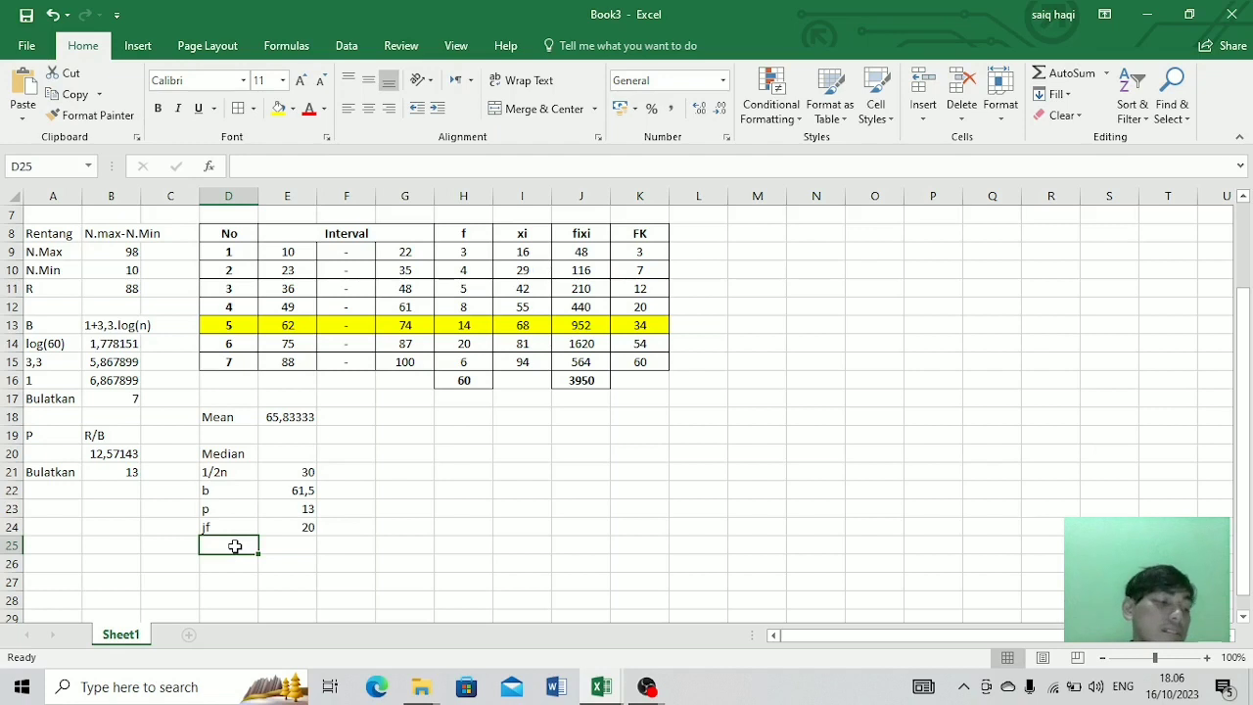
pyautogui.write('f')
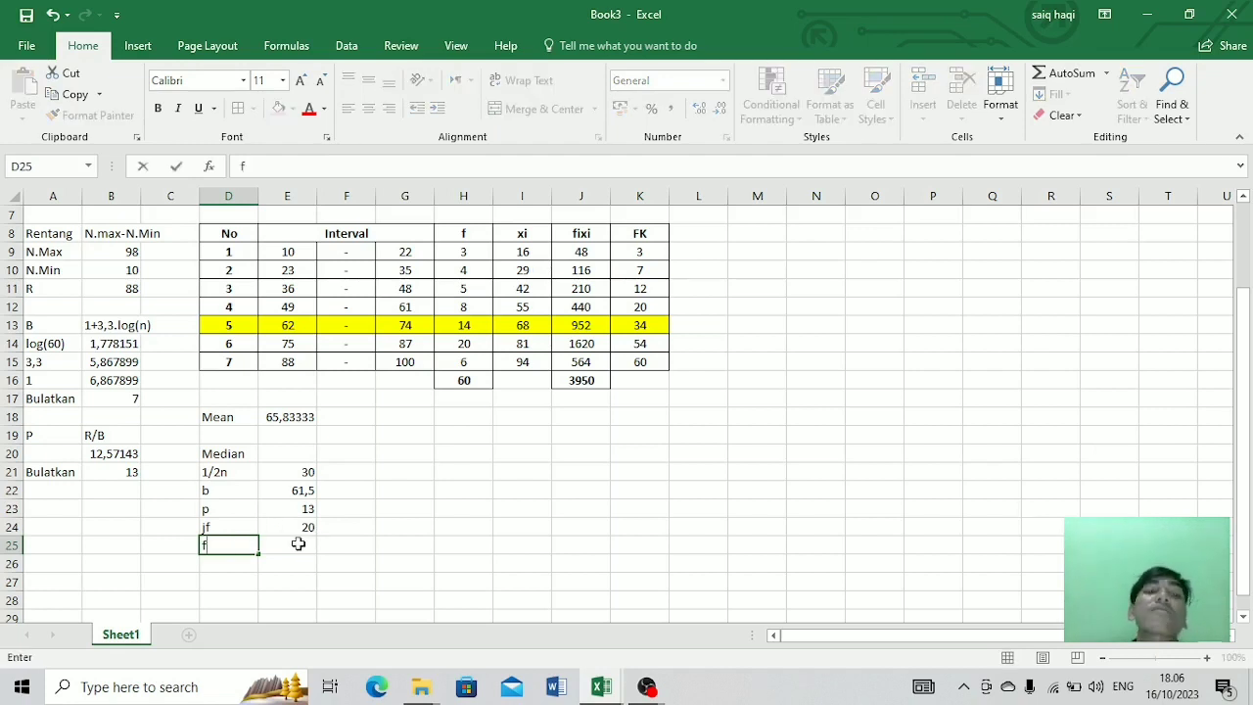
pyautogui.click(298, 543)
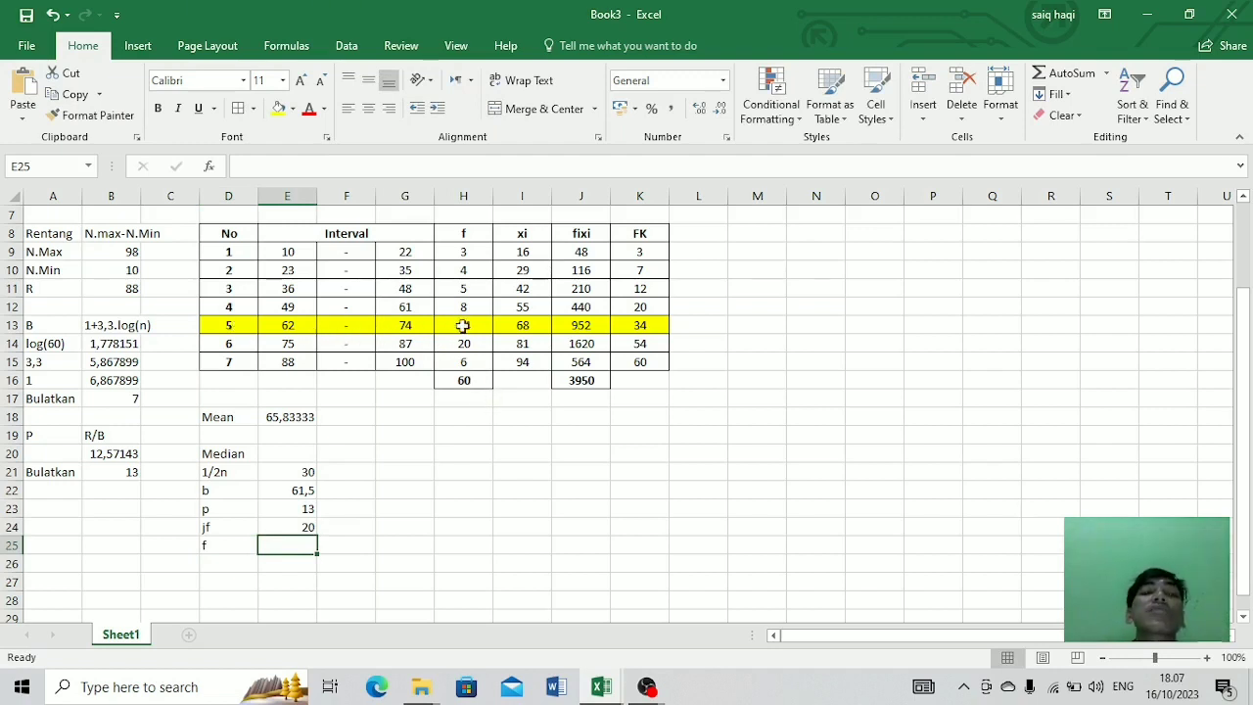
pyautogui.write('=')
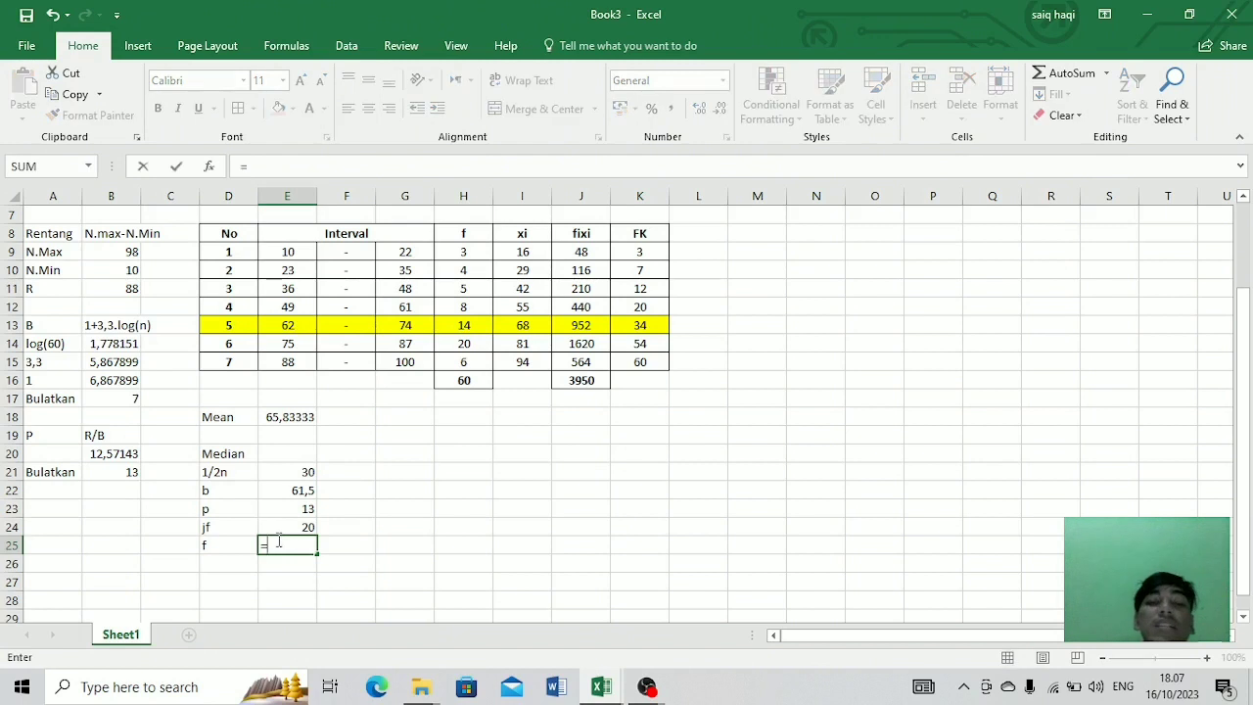
pyautogui.click(467, 324)
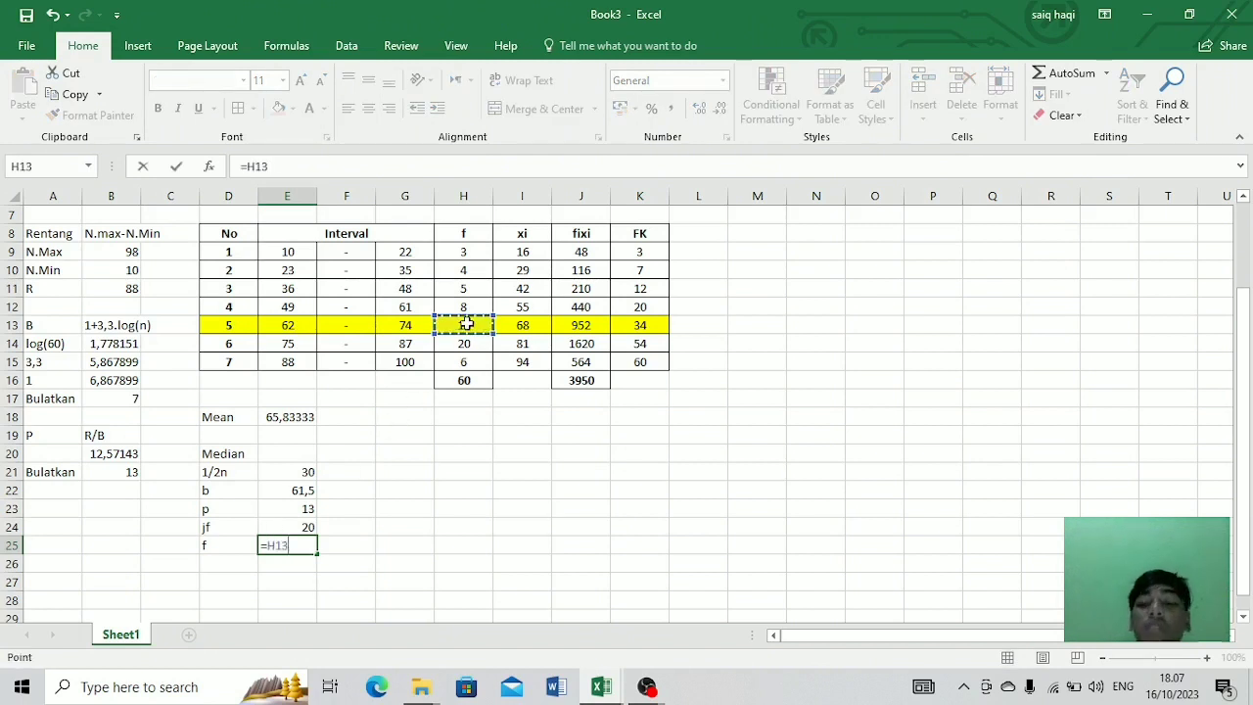
pyautogui.press('Return')
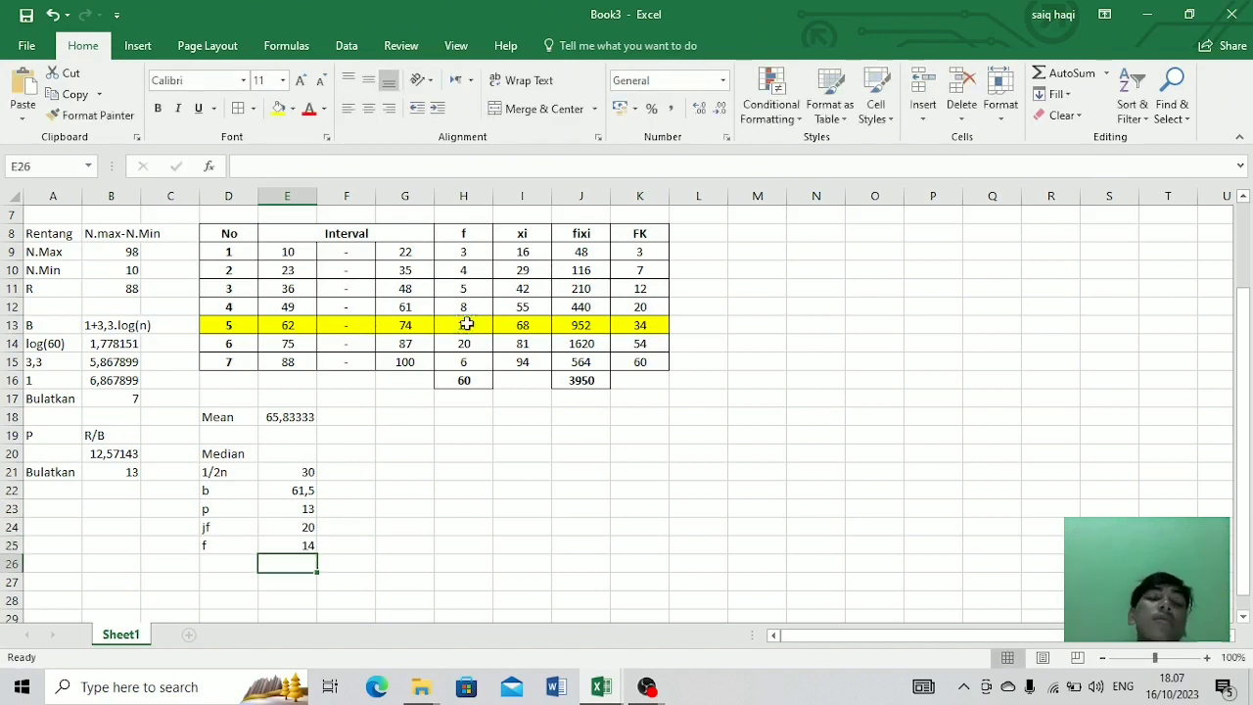
# Step: Calculate the median in cell E20 with the formula =E22+((E21-E24)/E25)*E23
pyautogui.click(295, 455)
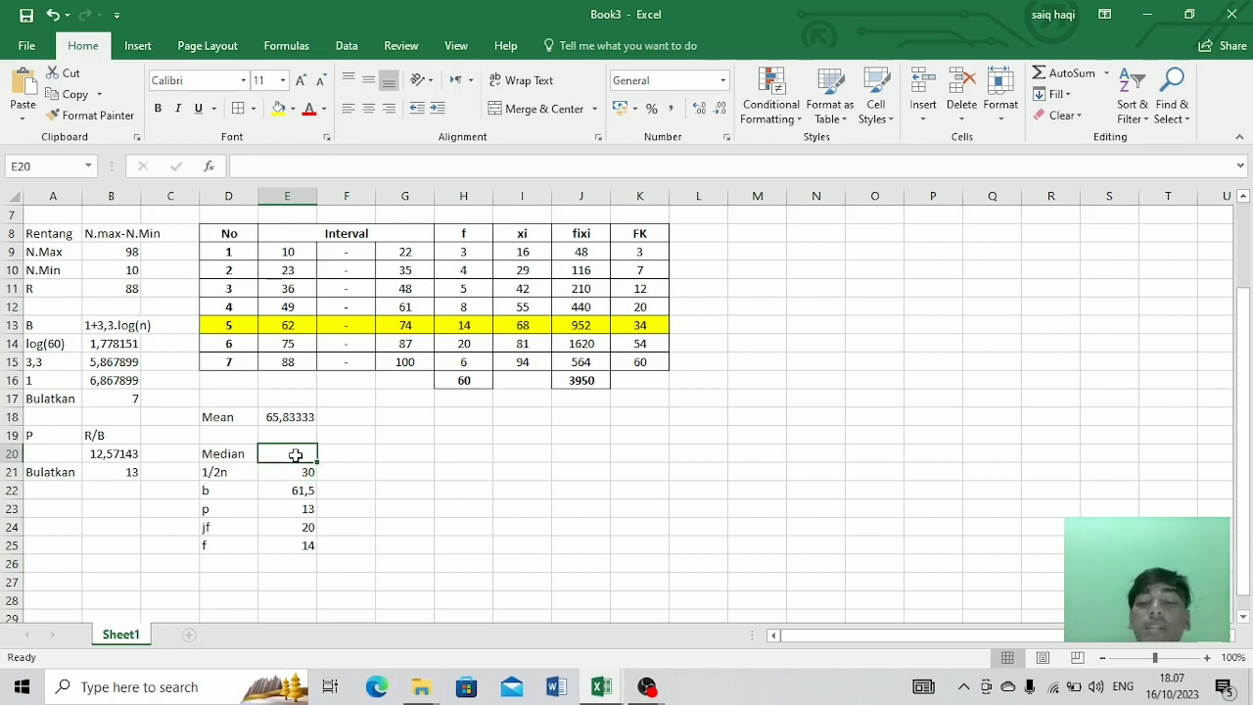
pyautogui.write('=')
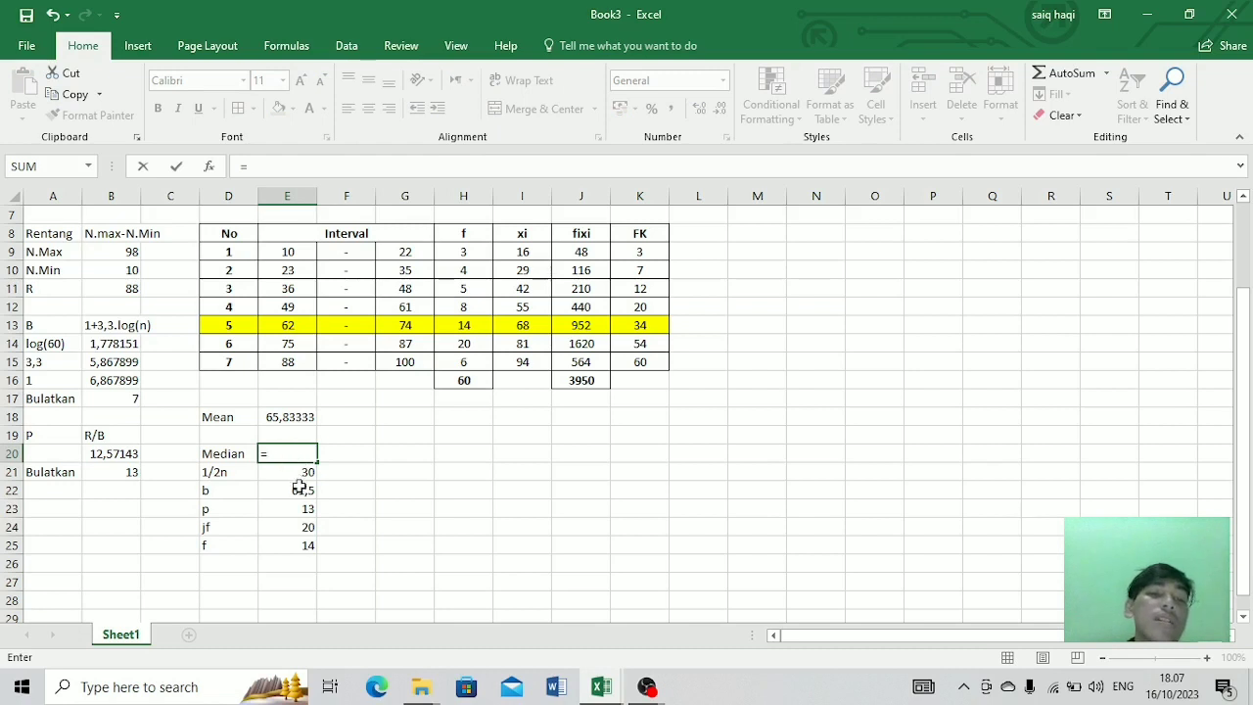
pyautogui.click(299, 492)
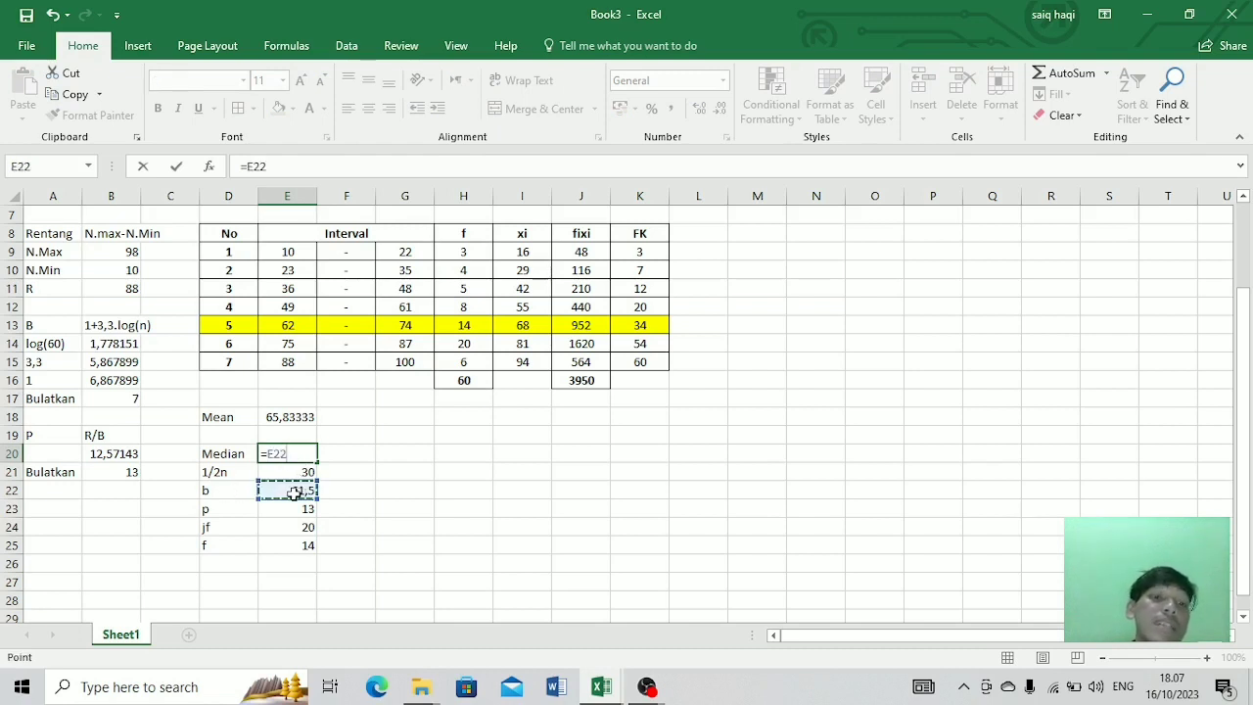
pyautogui.write('+((')
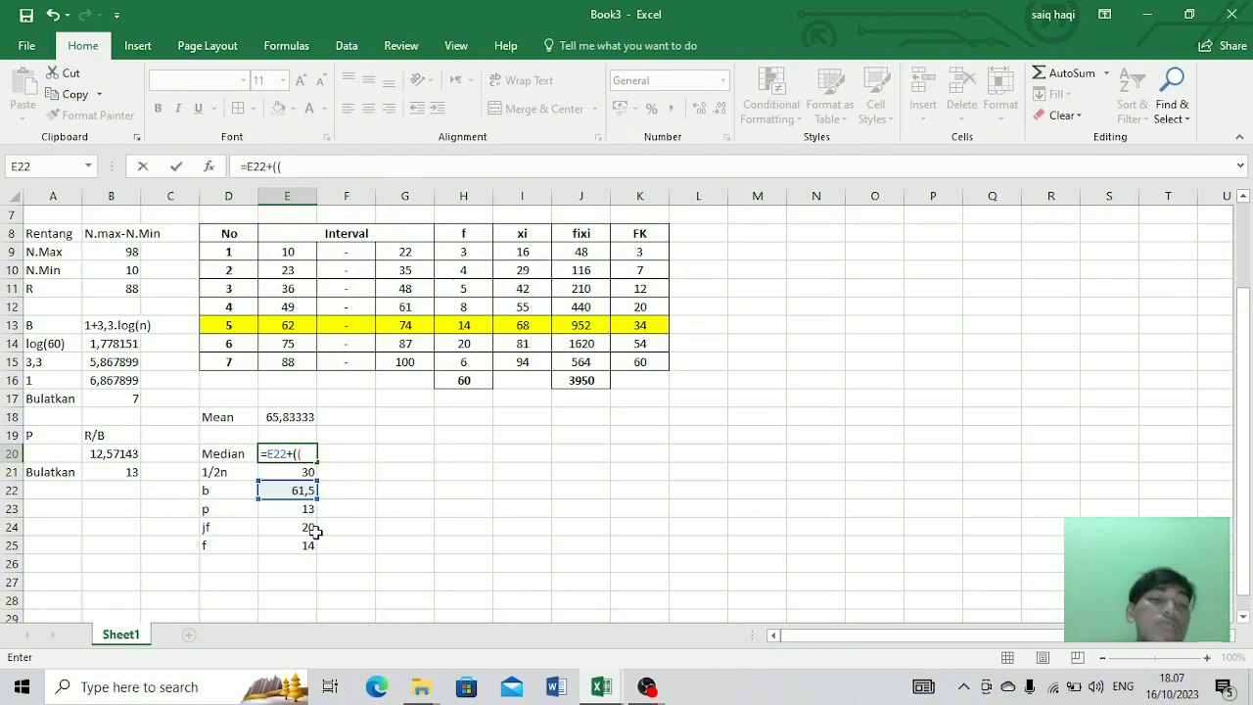
pyautogui.click(293, 473)
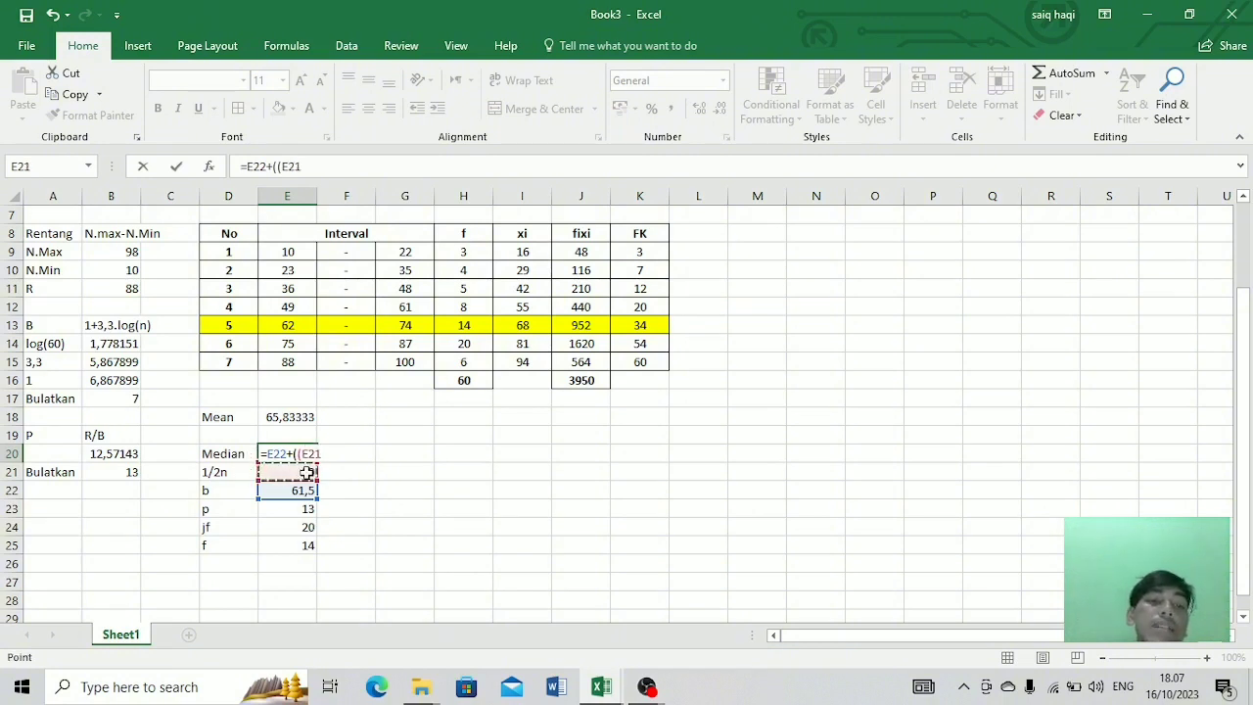
pyautogui.write('-')
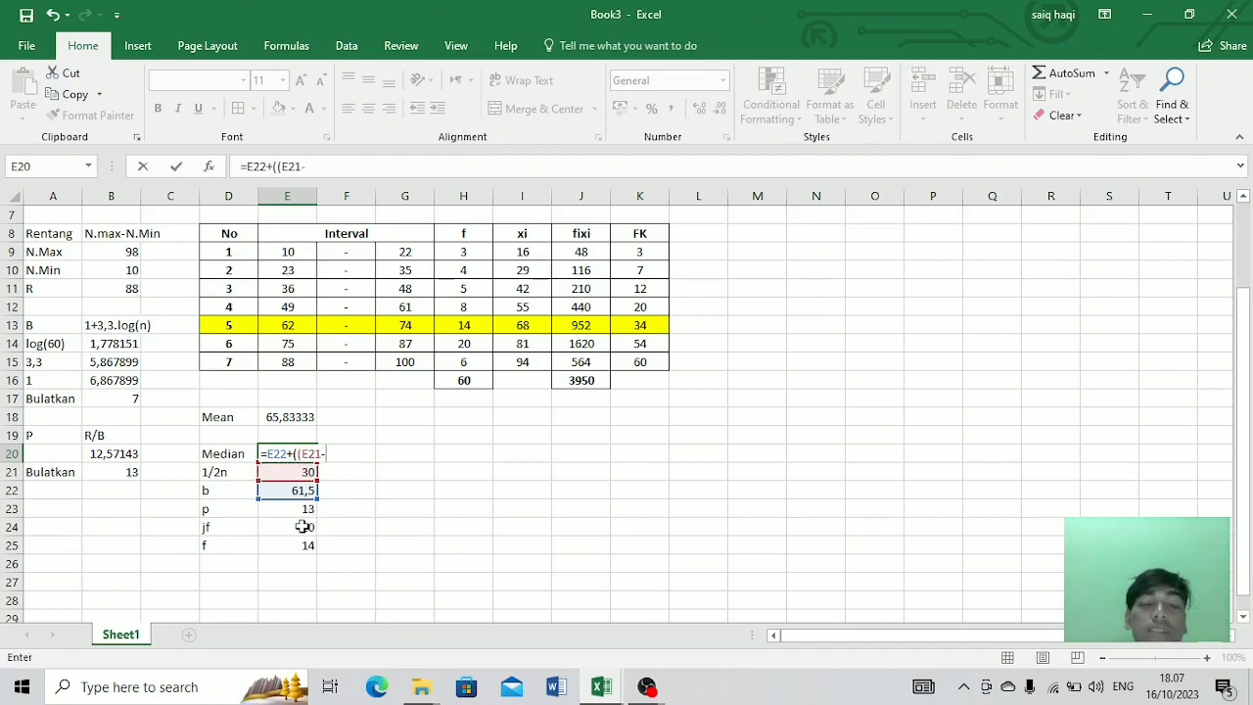
pyautogui.click(304, 527)
pyautogui.write(')/')
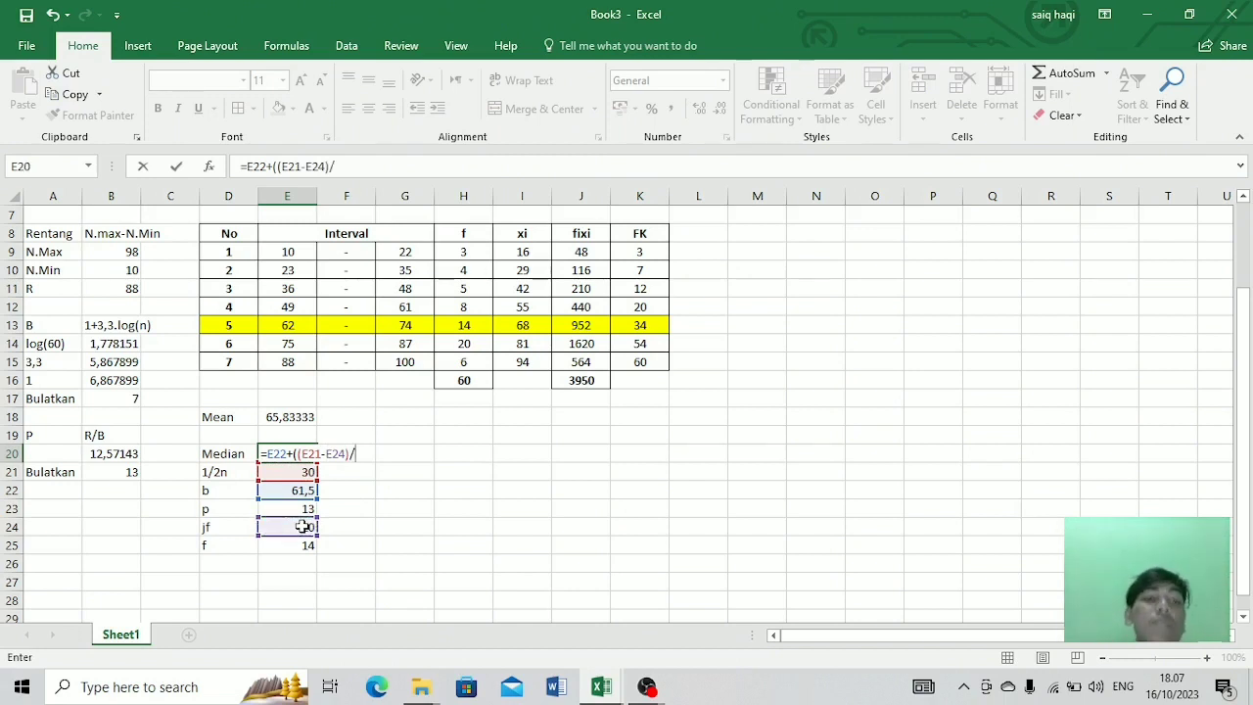
pyautogui.click(305, 548)
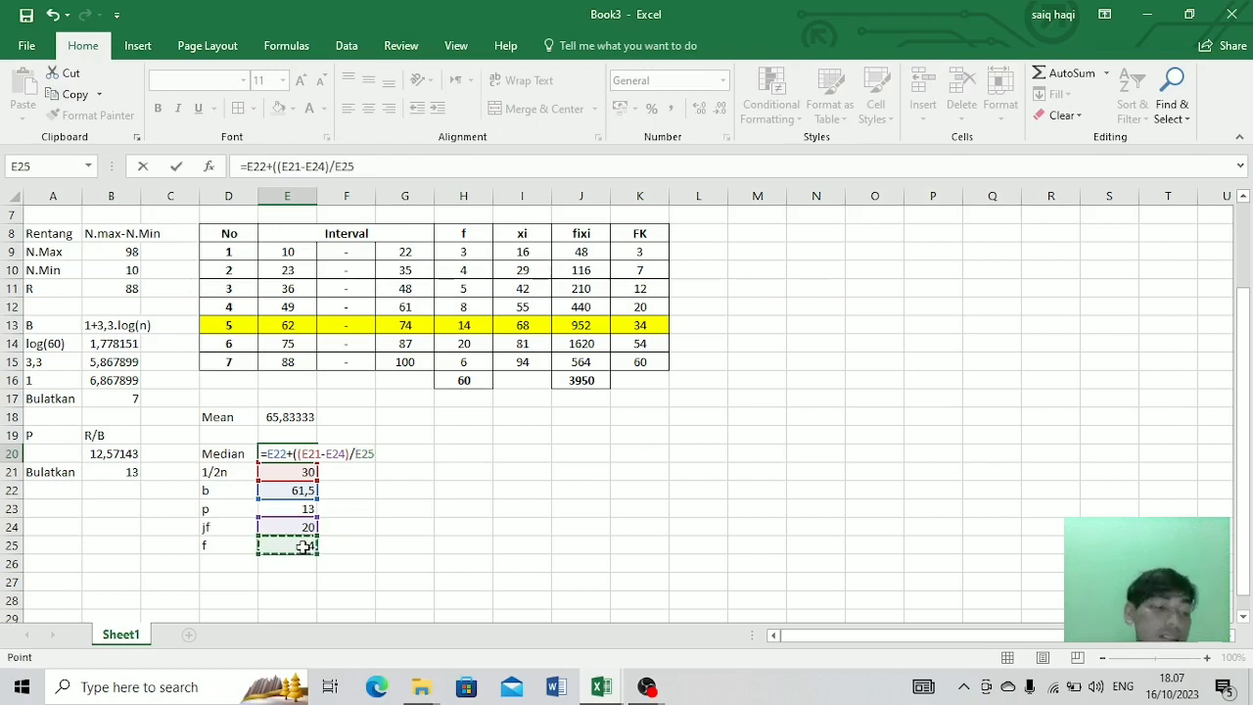
pyautogui.write(')')
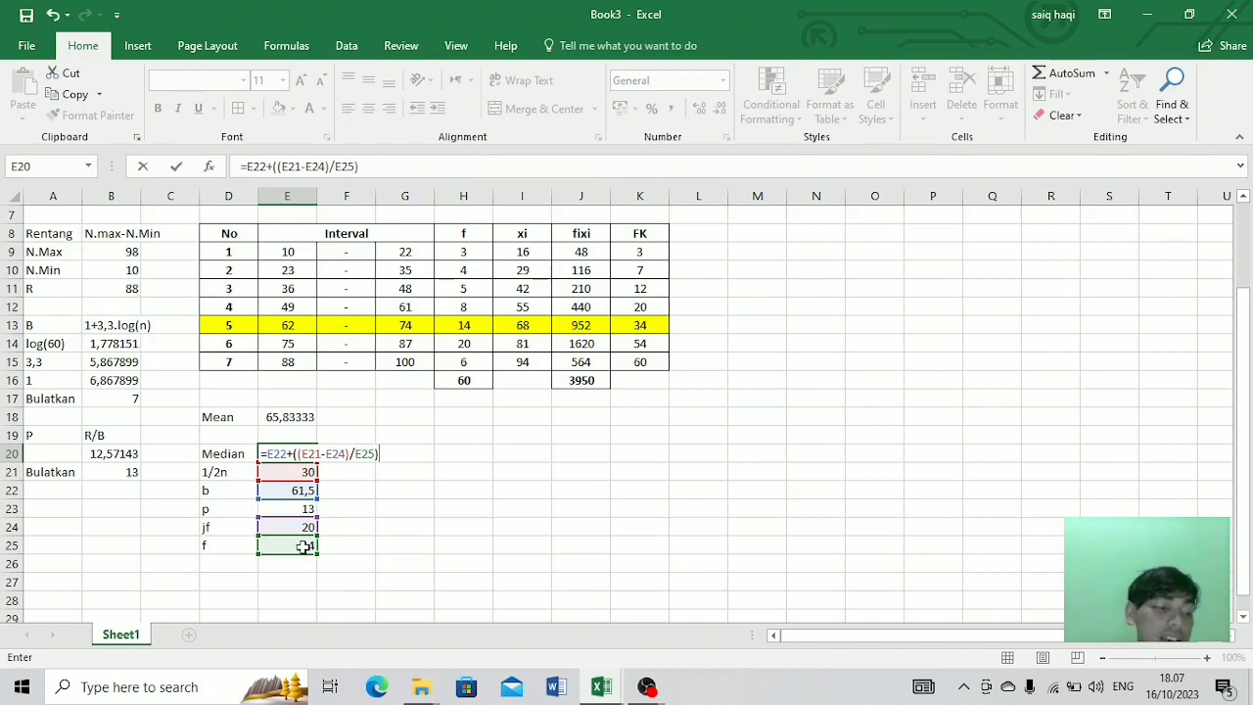
pyautogui.write('*')
pyautogui.click(304, 510)
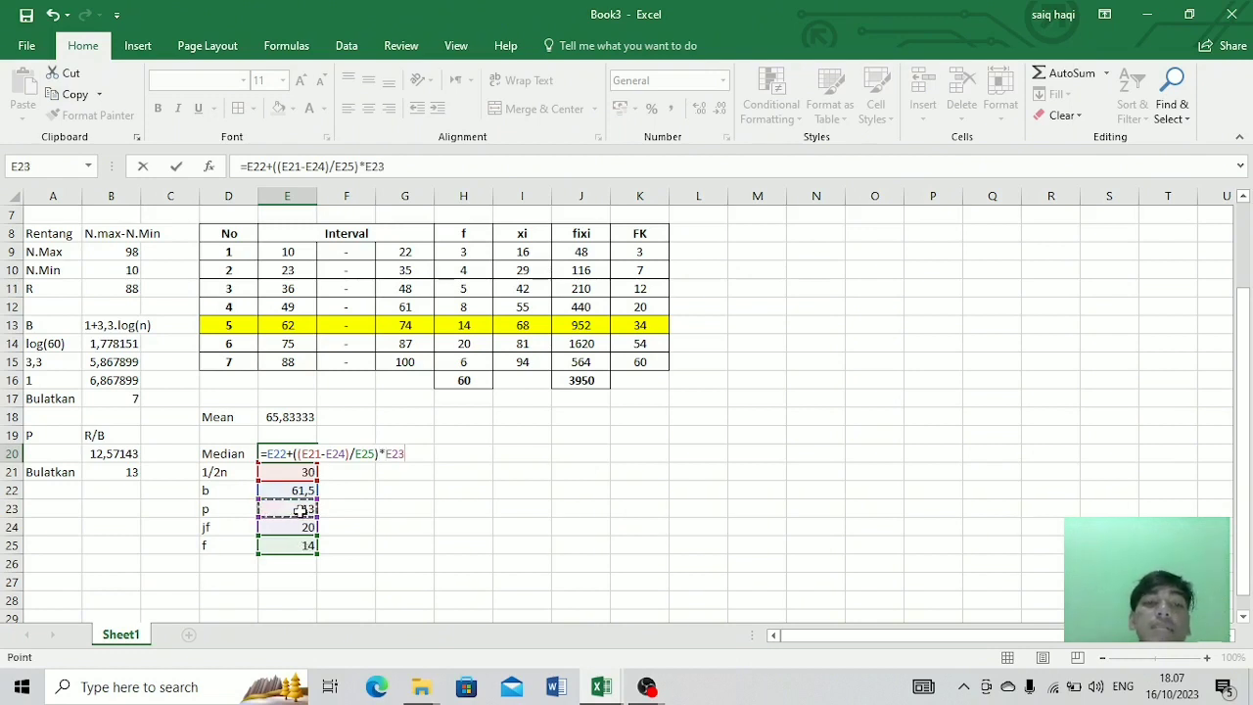
pyautogui.press('Return')
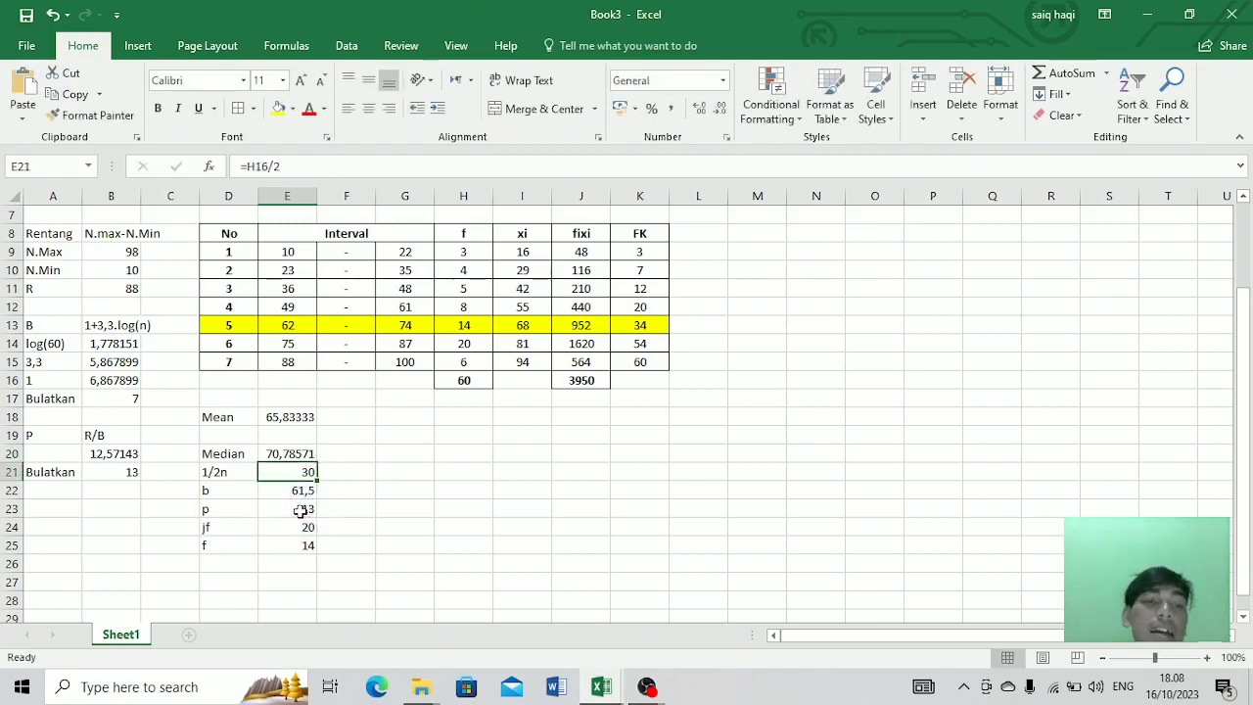
pyautogui.click(306, 454)
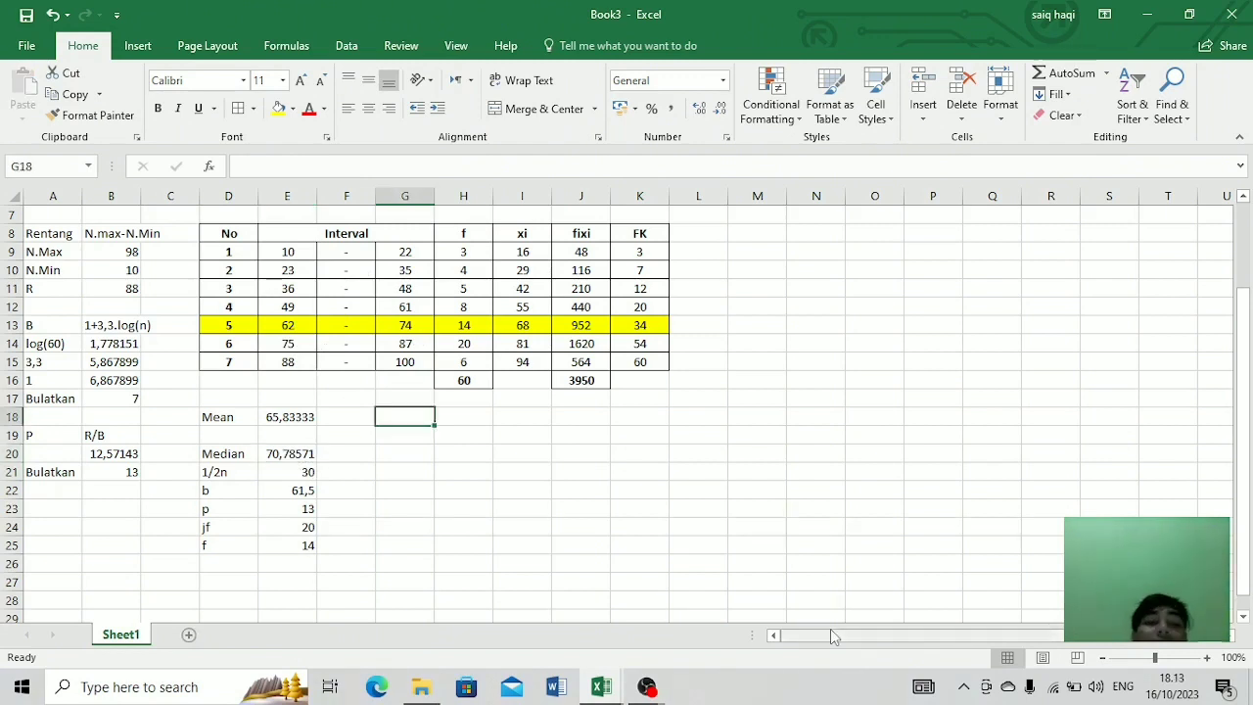
# Step: Enter the mode labels "Modus", "Imod", "p", "d1" and "d2" down cells G18 to G22
pyautogui.write('Mo')
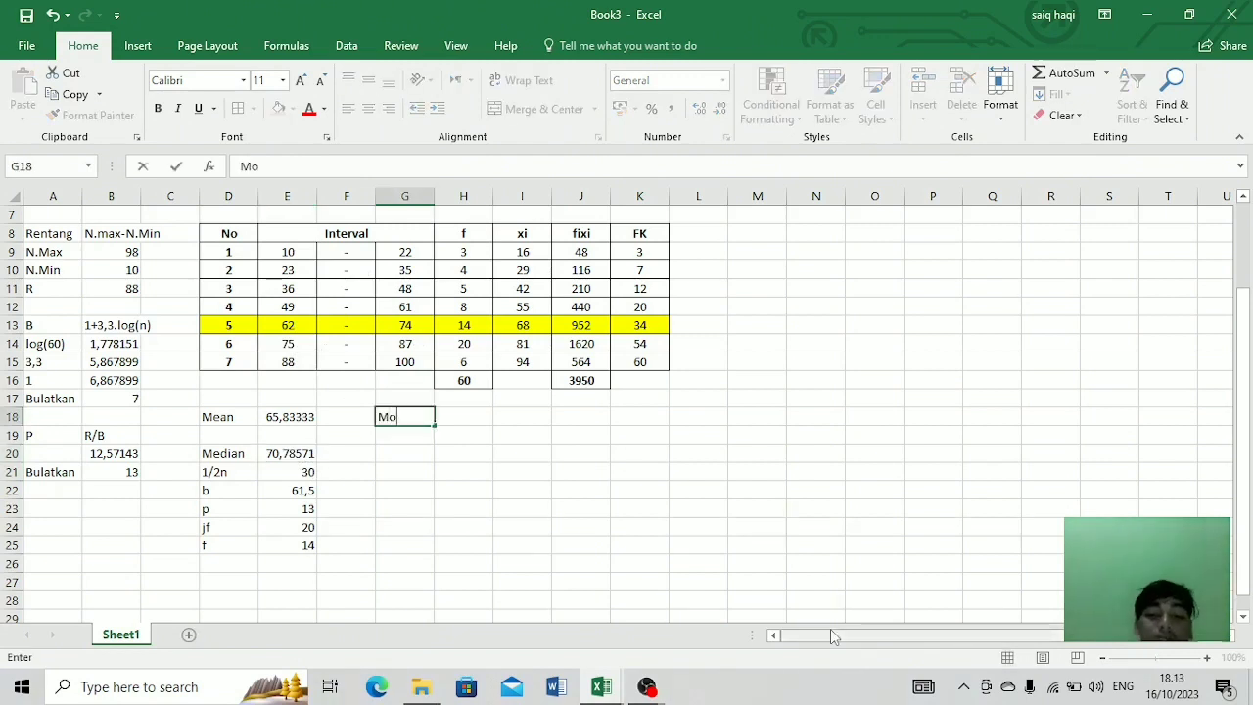
pyautogui.write('dus')
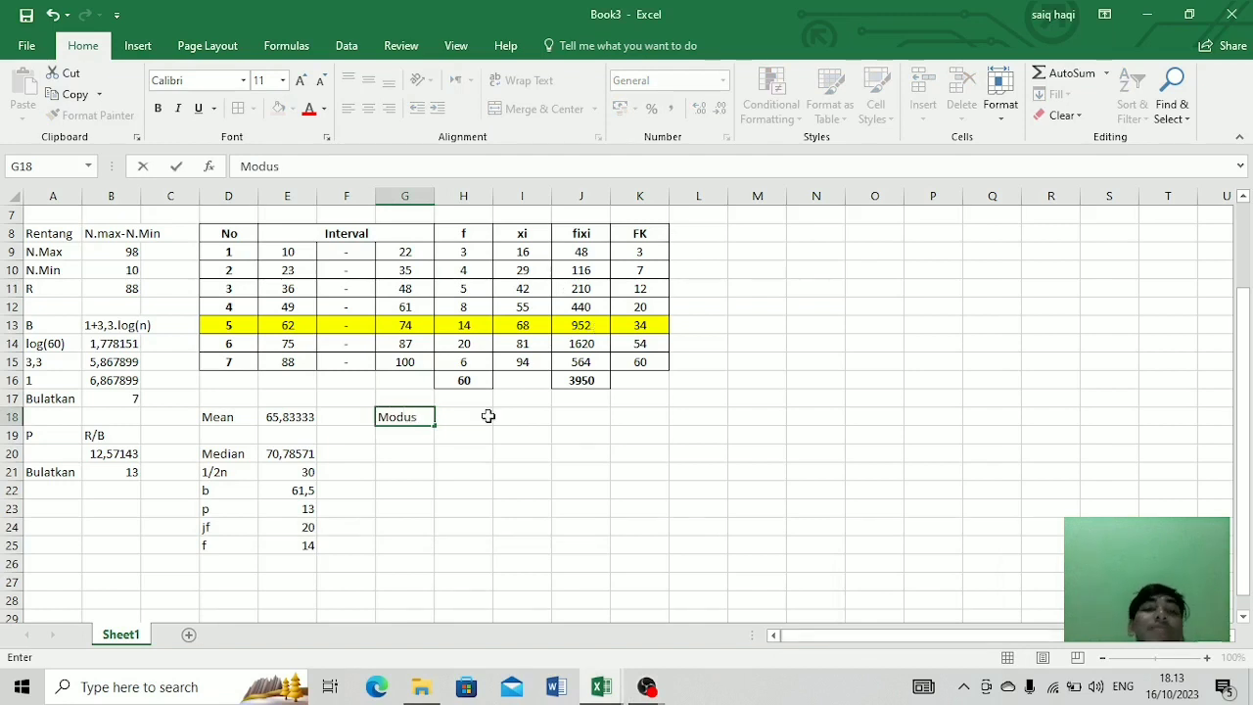
pyautogui.click(390, 440)
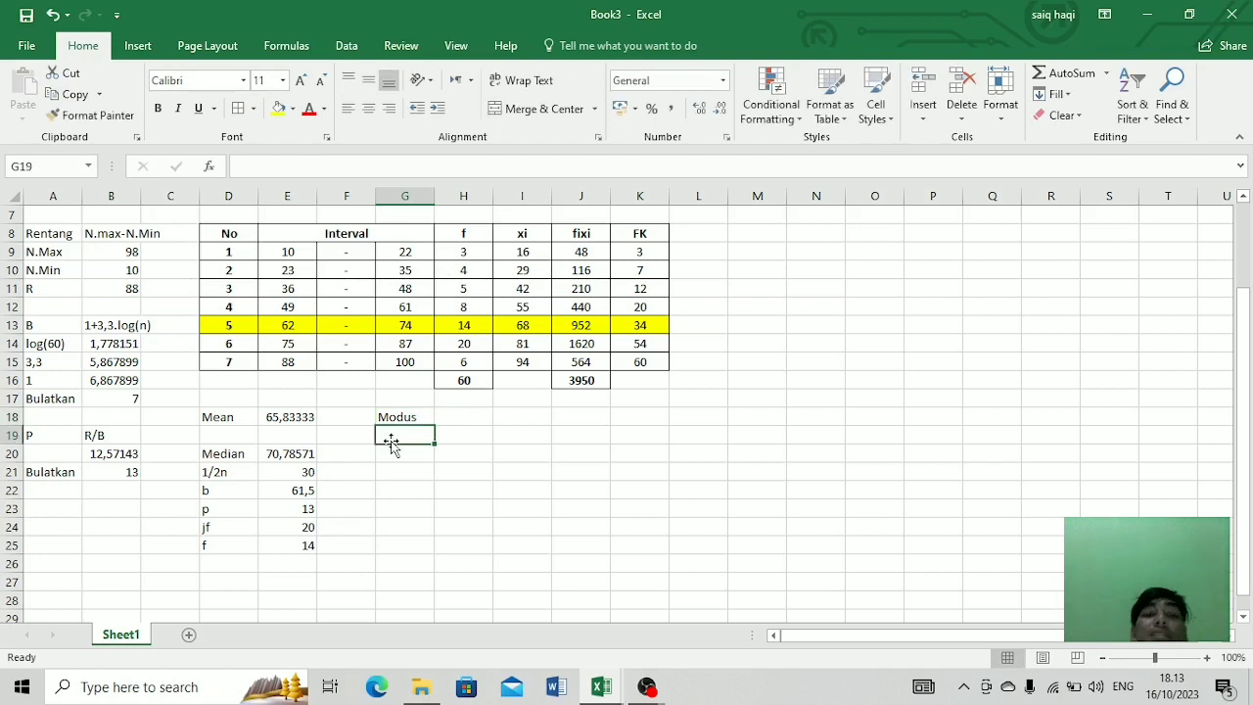
pyautogui.write('lm')
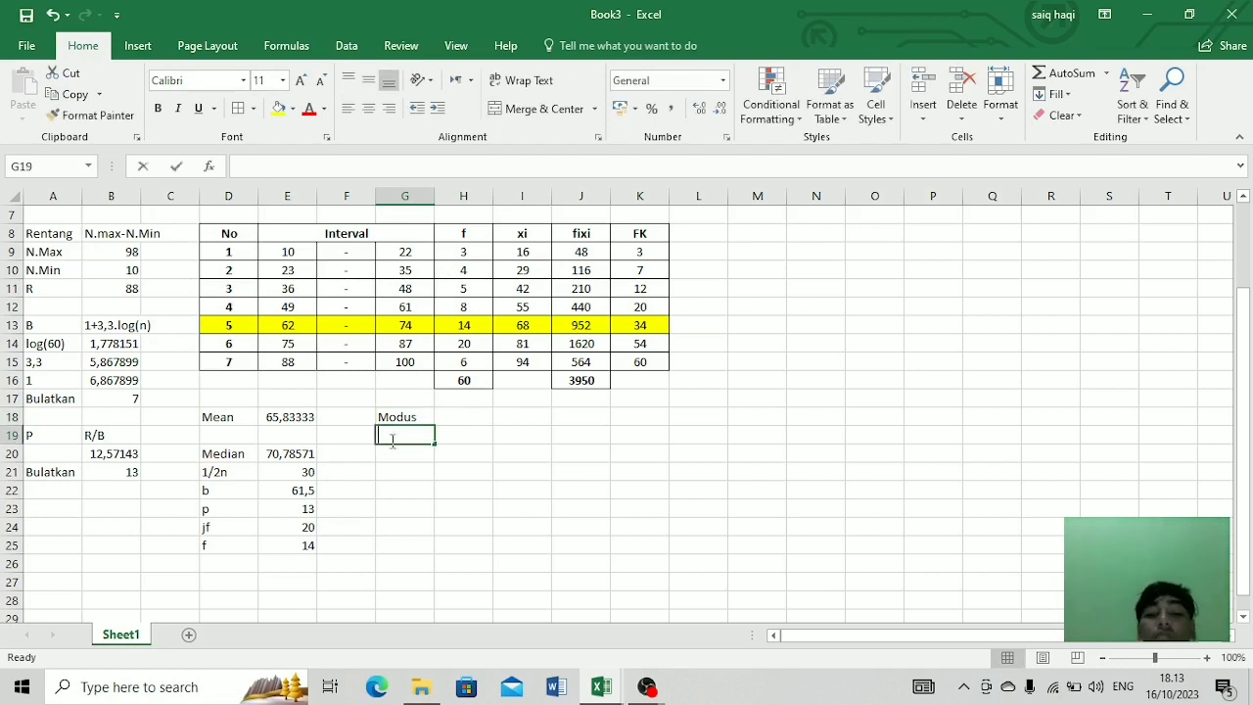
pyautogui.write('od')
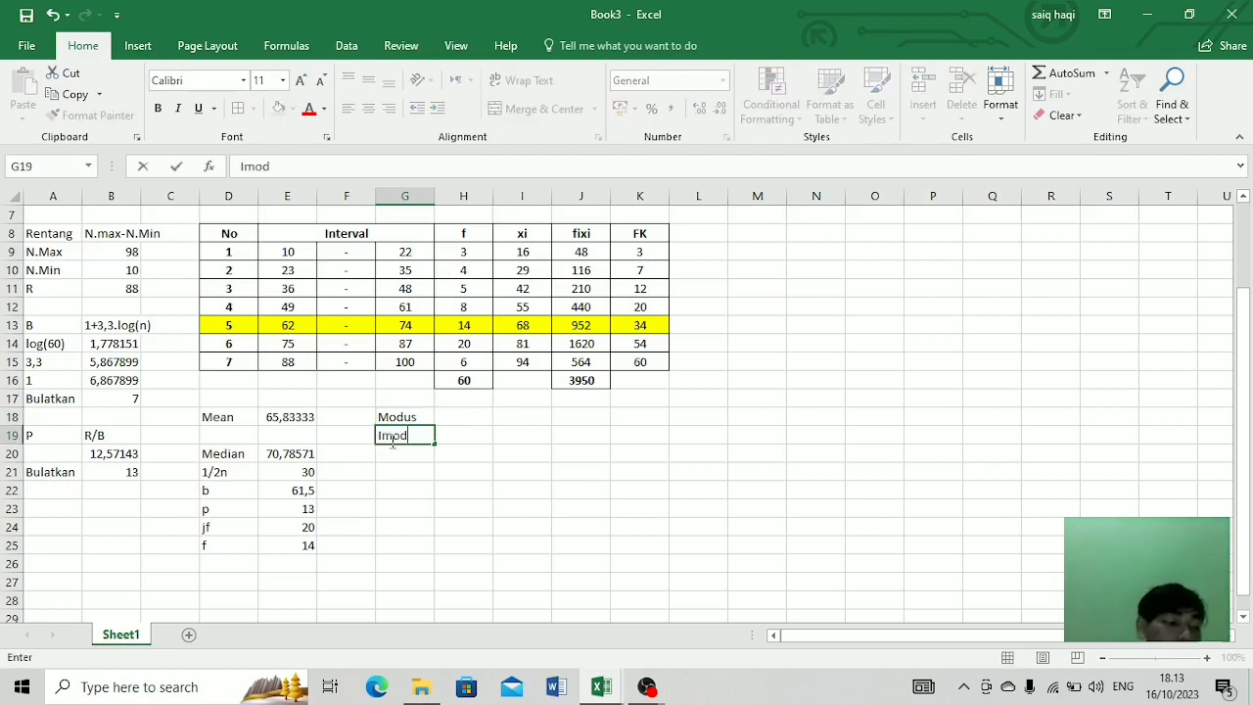
pyautogui.press('Return')
pyautogui.write('p')
pyautogui.press('Return')
pyautogui.write('d1')
pyautogui.press('Return')
pyautogui.write('d2')
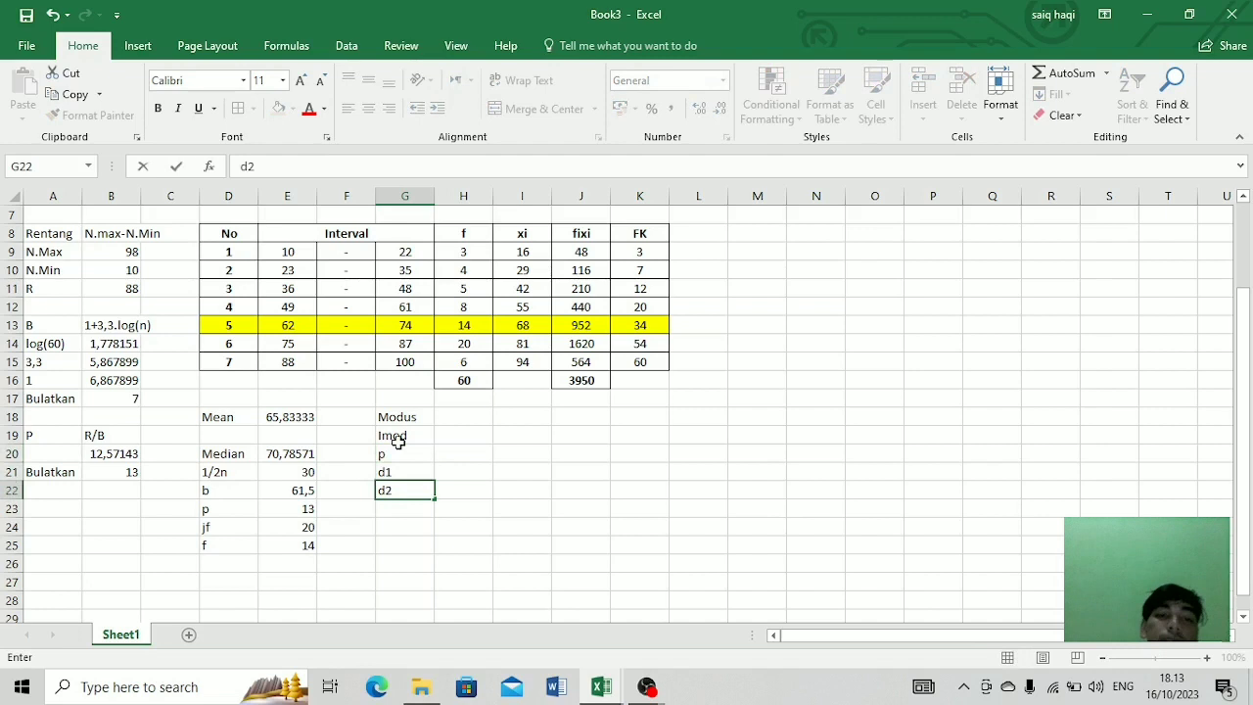
# Step: Locate the class with the highest frequency and fill its row D14:K14 with orange
pyautogui.click(442, 437)
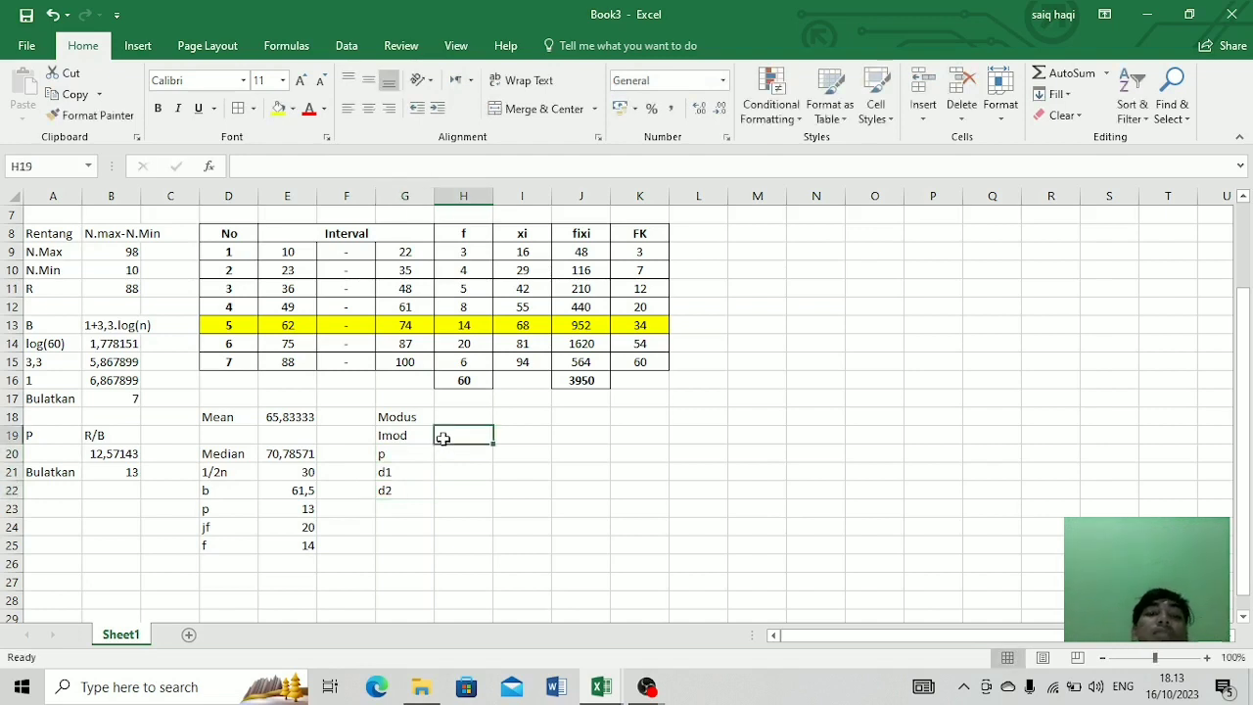
pyautogui.click(461, 344)
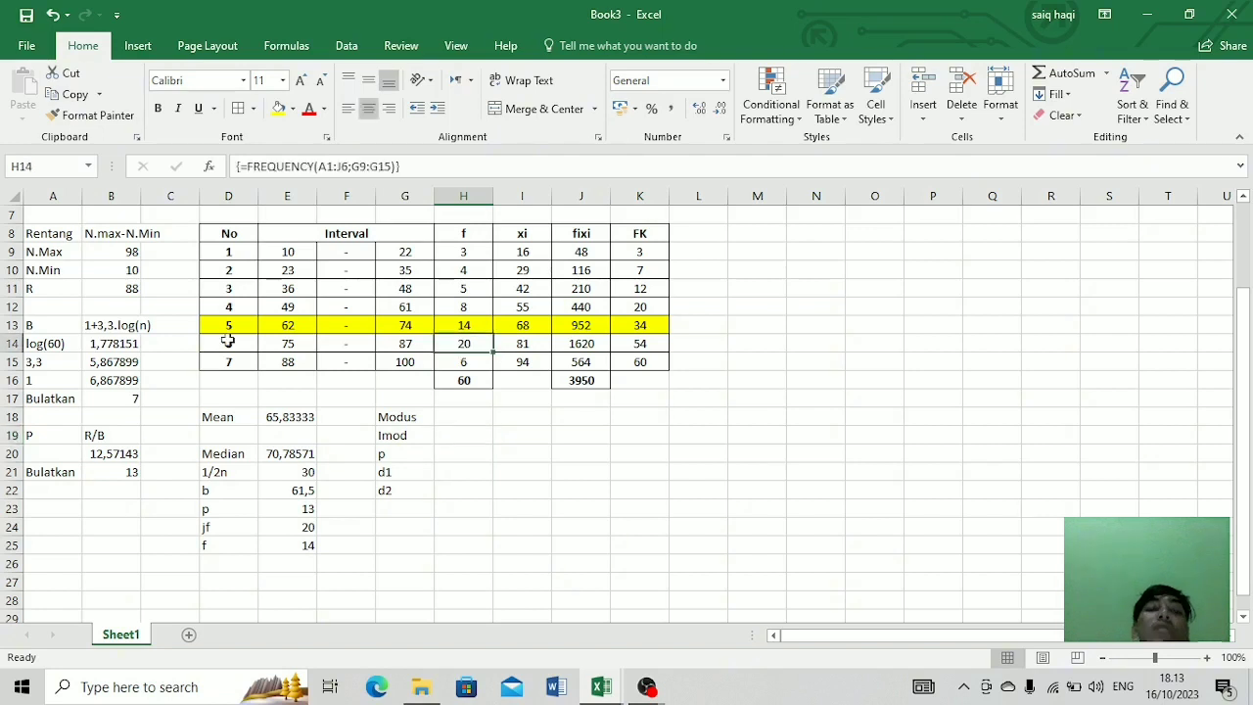
pyautogui.moveTo(224, 344); pyautogui.dragTo(641, 344)
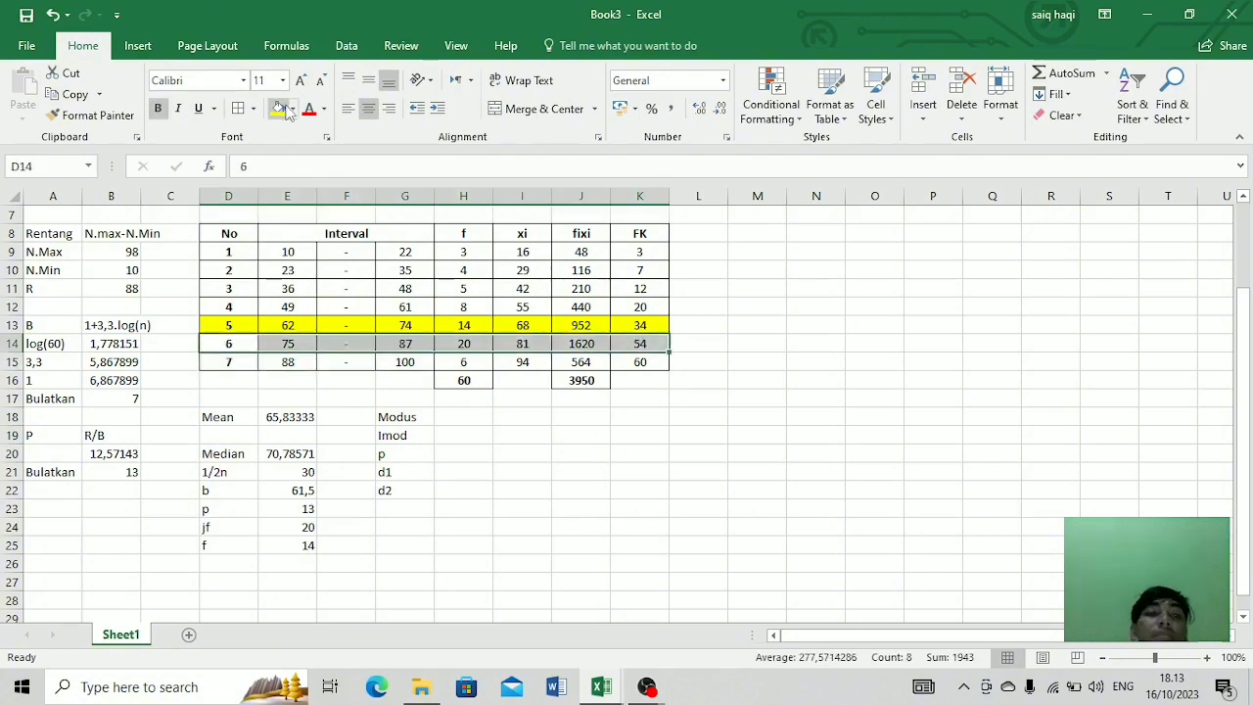
pyautogui.click(290, 109)
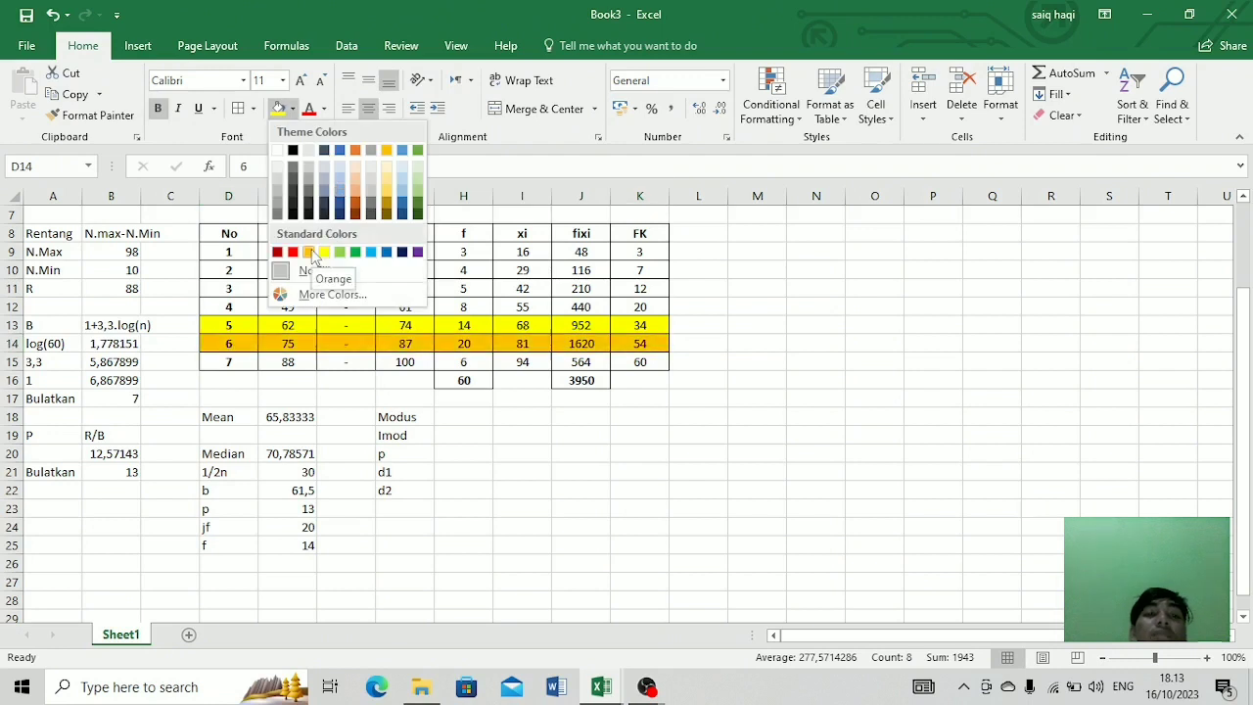
pyautogui.click(309, 253)
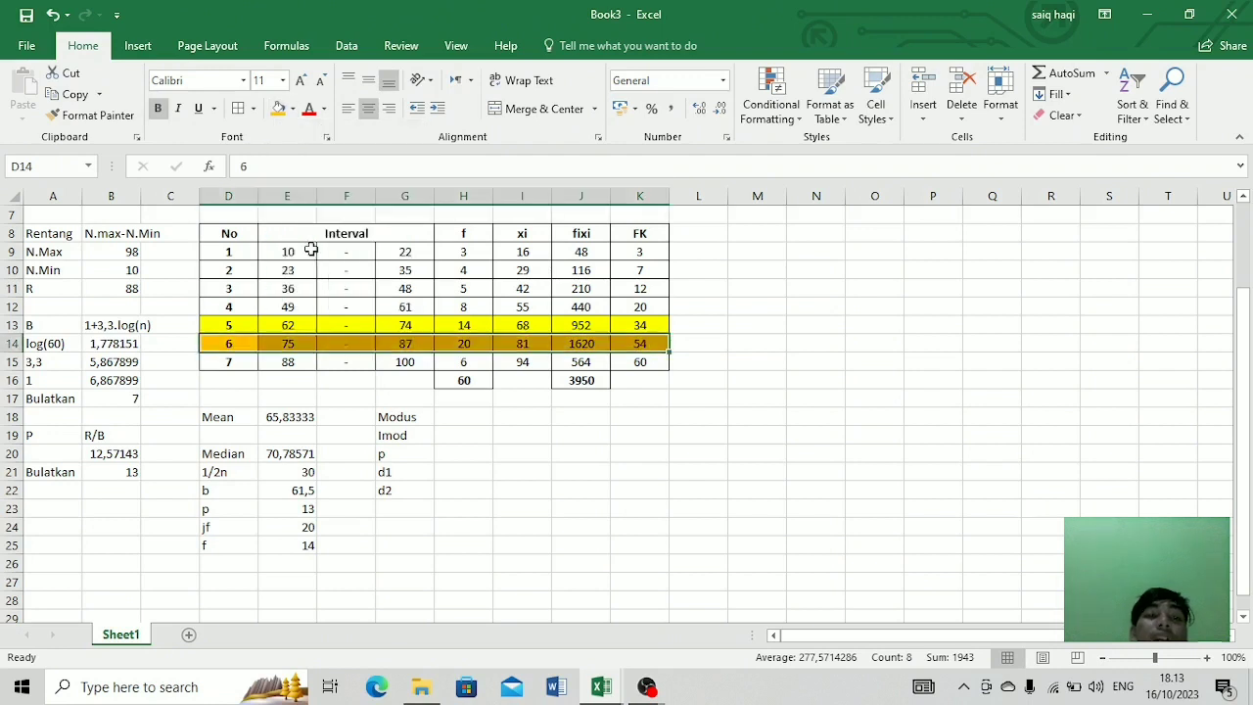
# Step: Calculate the modal class's lower boundary beside the Imod label in H19 with the formula =E14-0,5
pyautogui.click(444, 436)
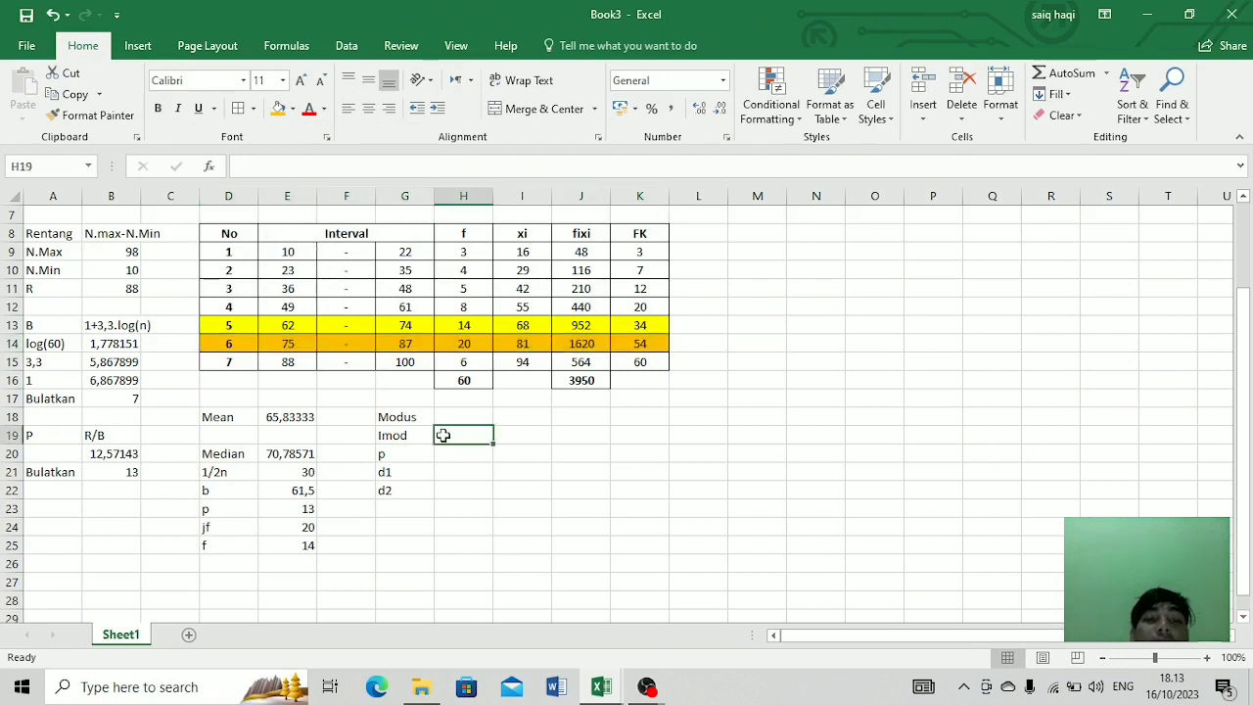
pyautogui.write('=')
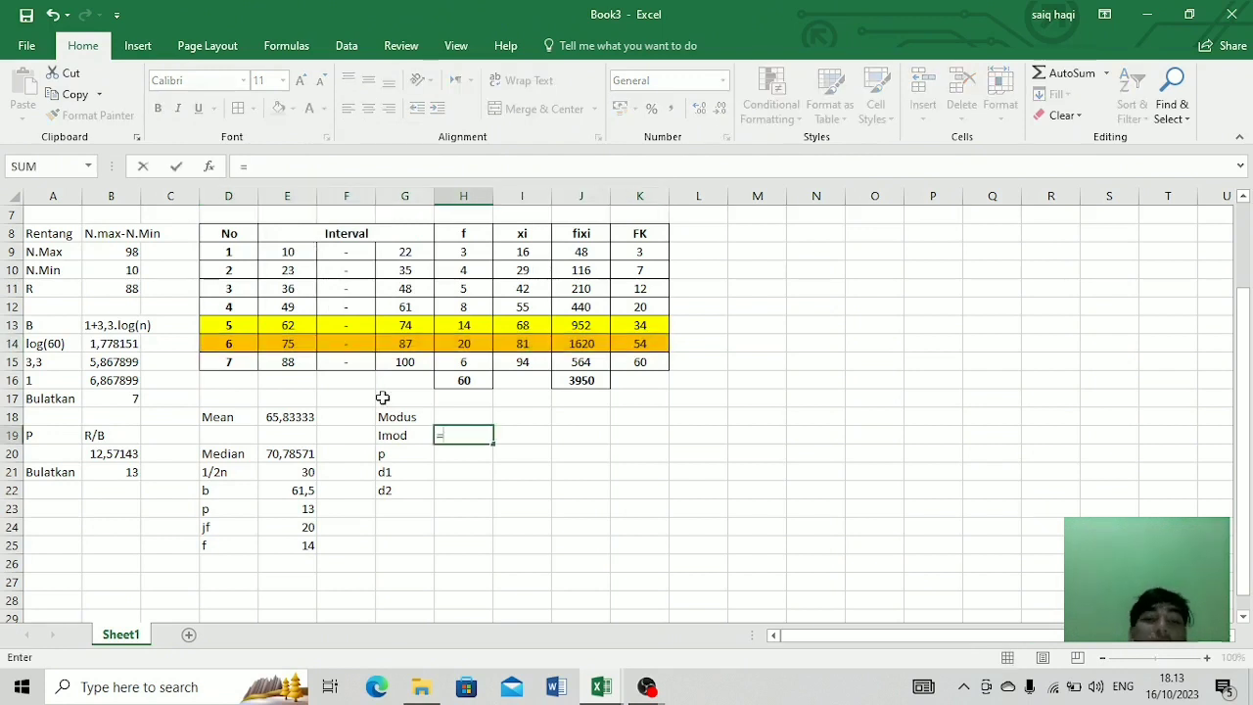
pyautogui.click(290, 342)
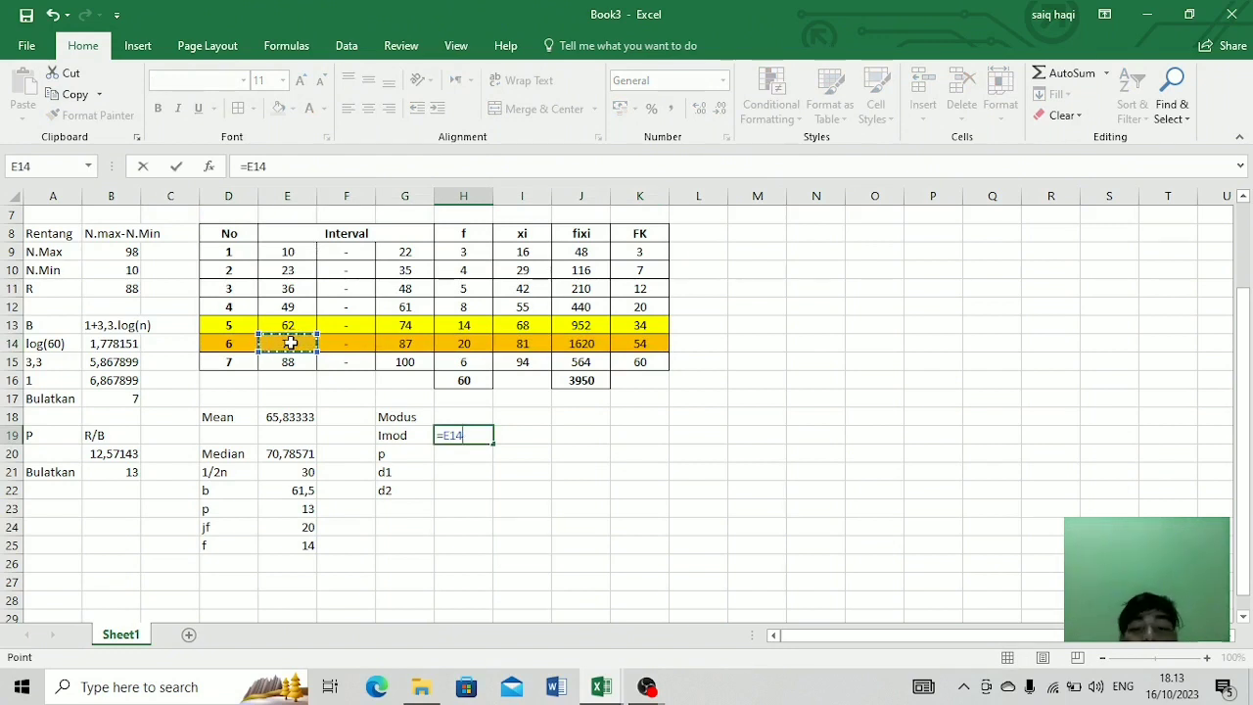
pyautogui.write('-0,5')
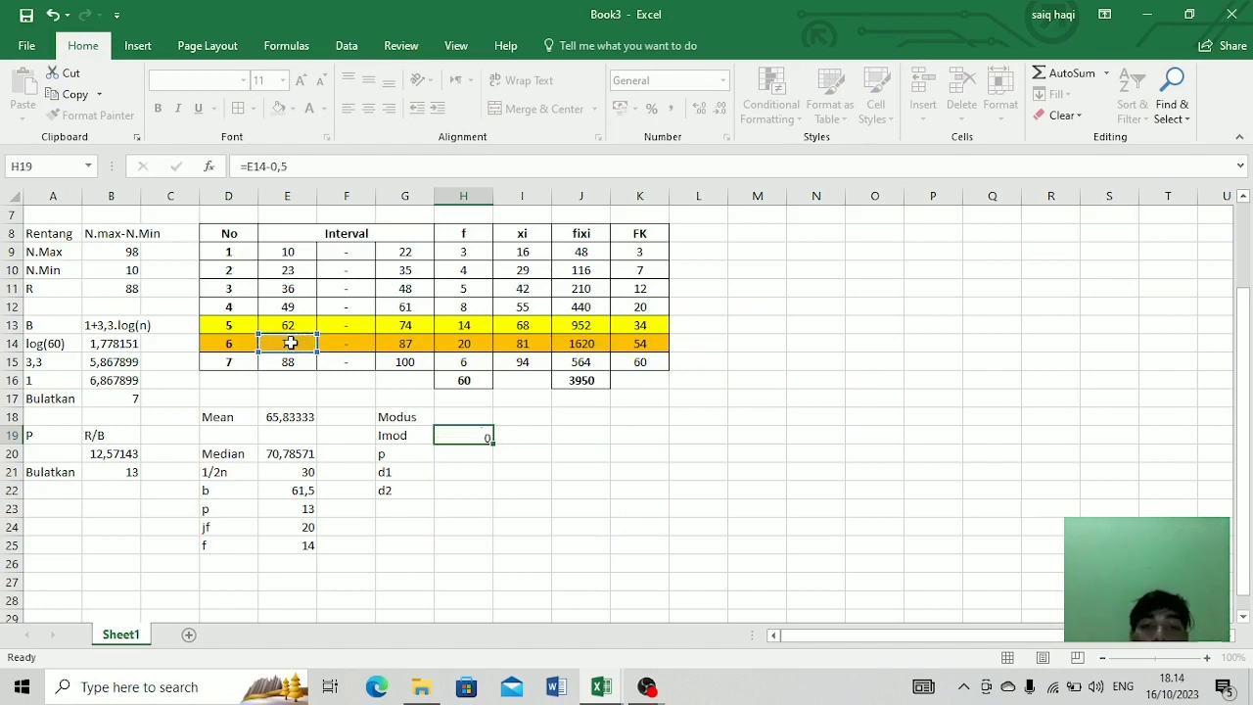
pyautogui.press('Return')
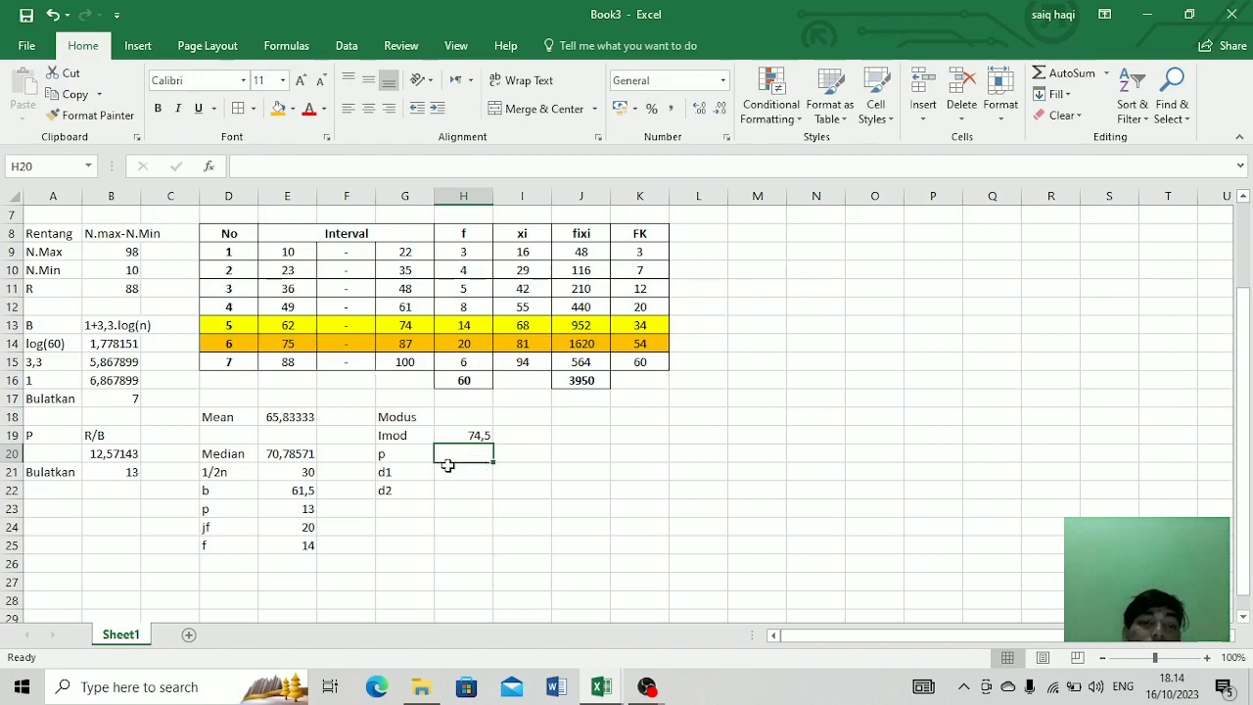
# Step: Reference the rounded class width for p in cell H20 with =B21
pyautogui.write('=')
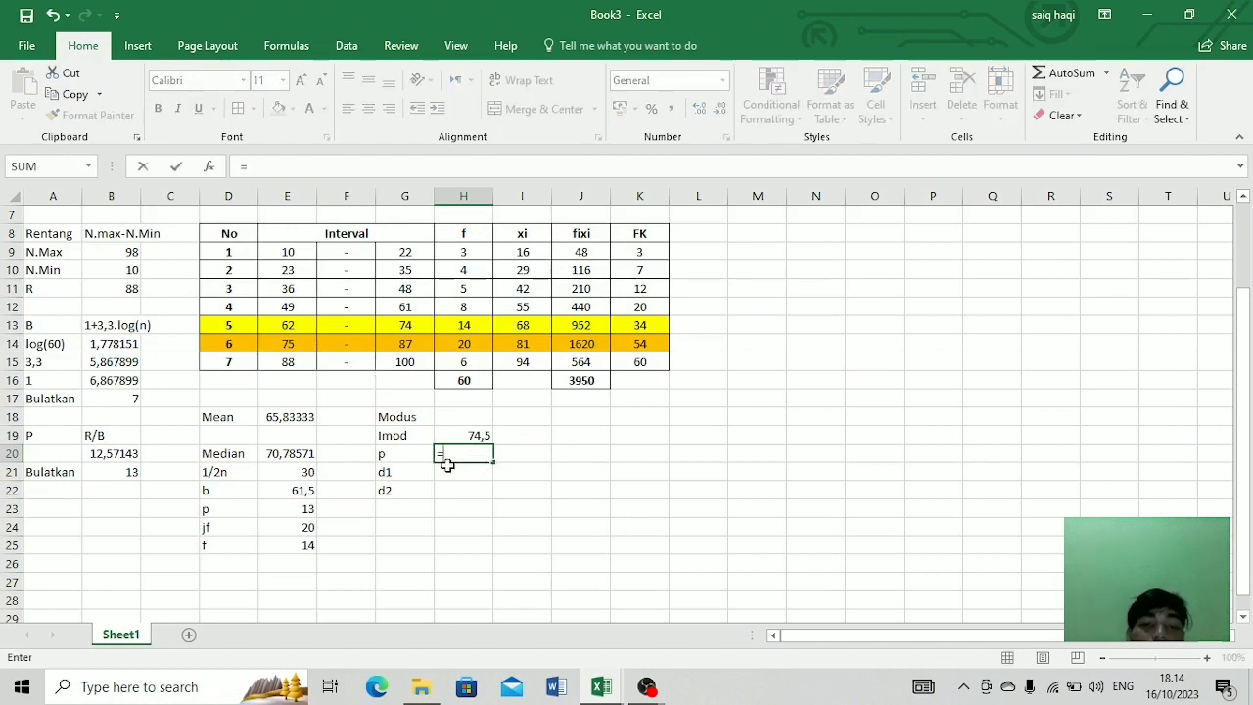
pyautogui.click(113, 473)
pyautogui.press('Return')
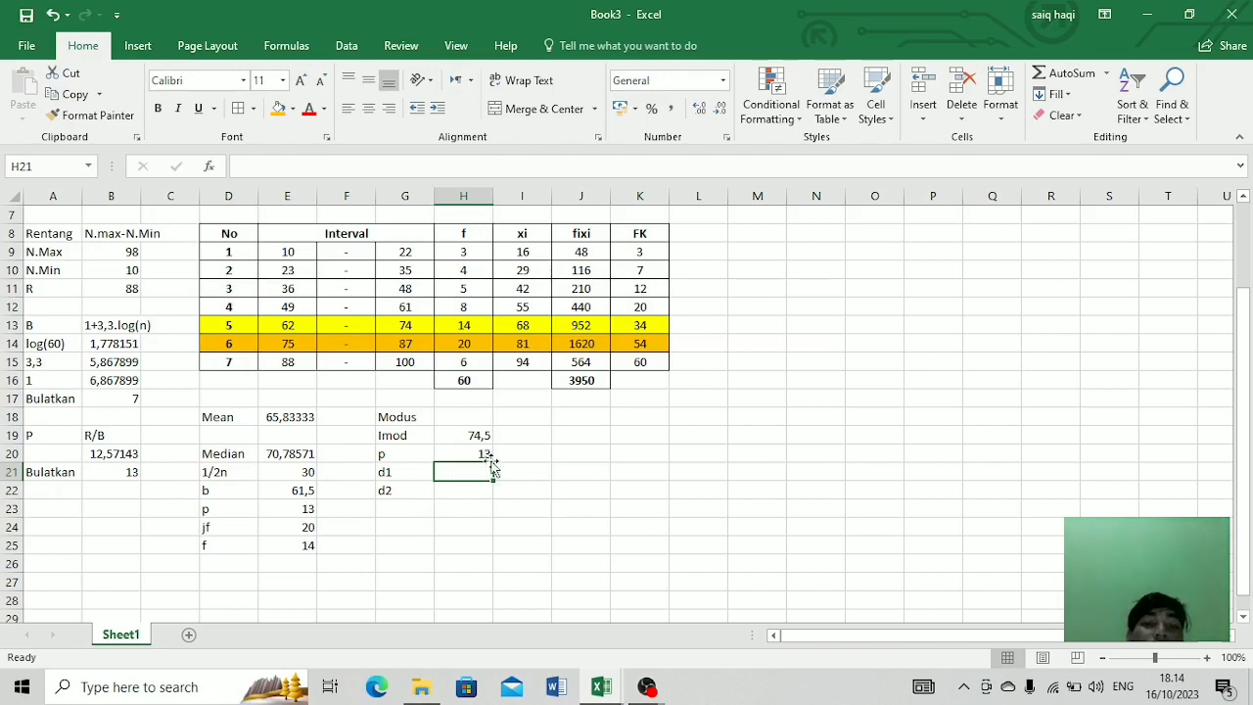
# Step: Calculate d1 in cell H21 as the modal class frequency minus the preceding class frequency, using =H14-H13
pyautogui.write('=')
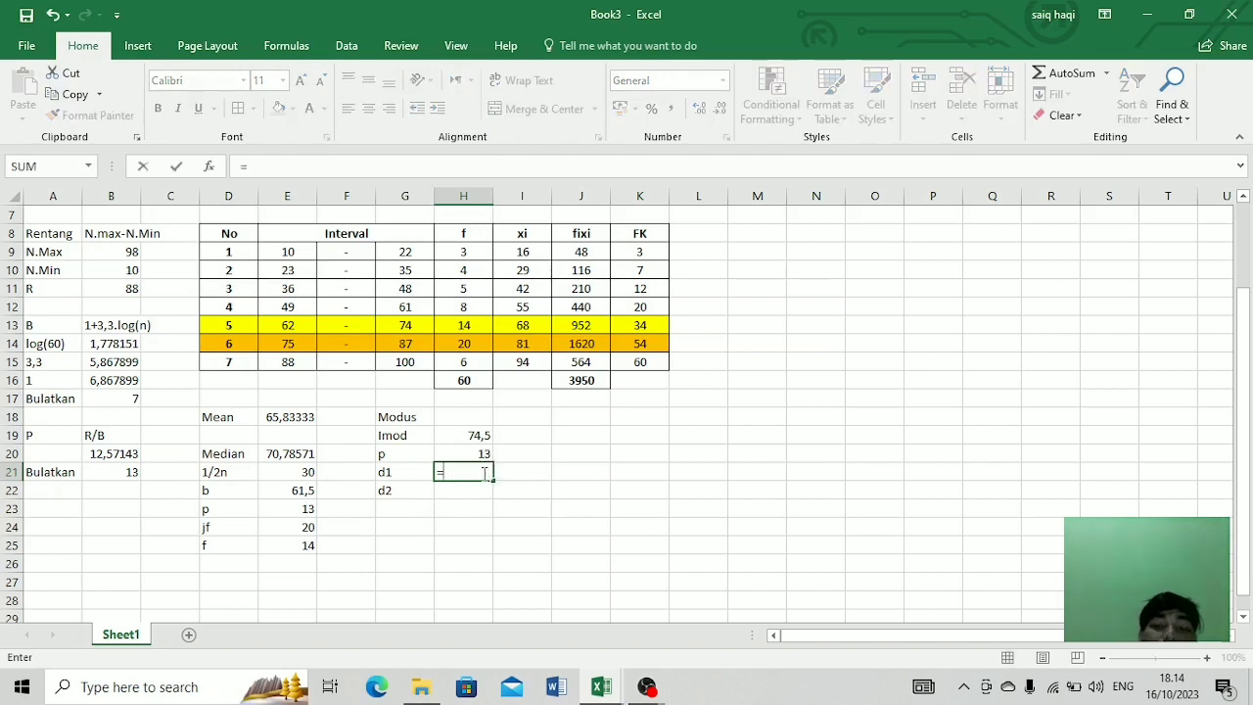
pyautogui.click(463, 346)
pyautogui.write('-')
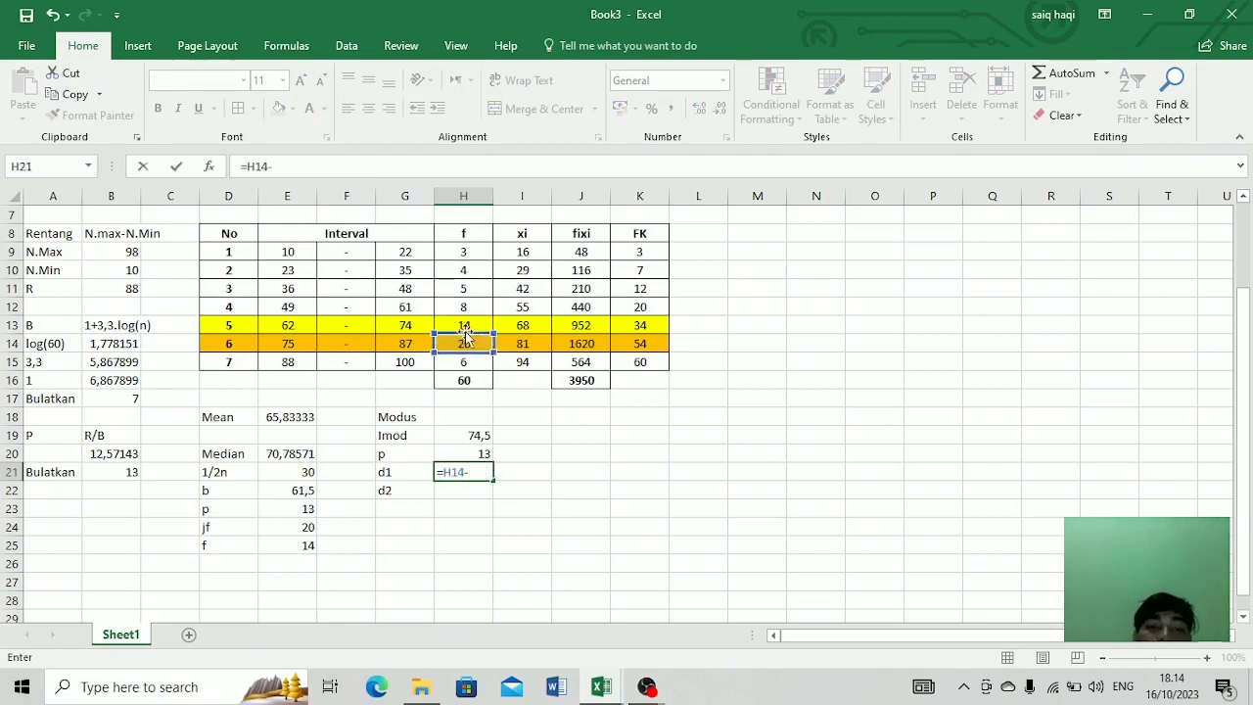
pyautogui.click(464, 327)
pyautogui.press('Return')
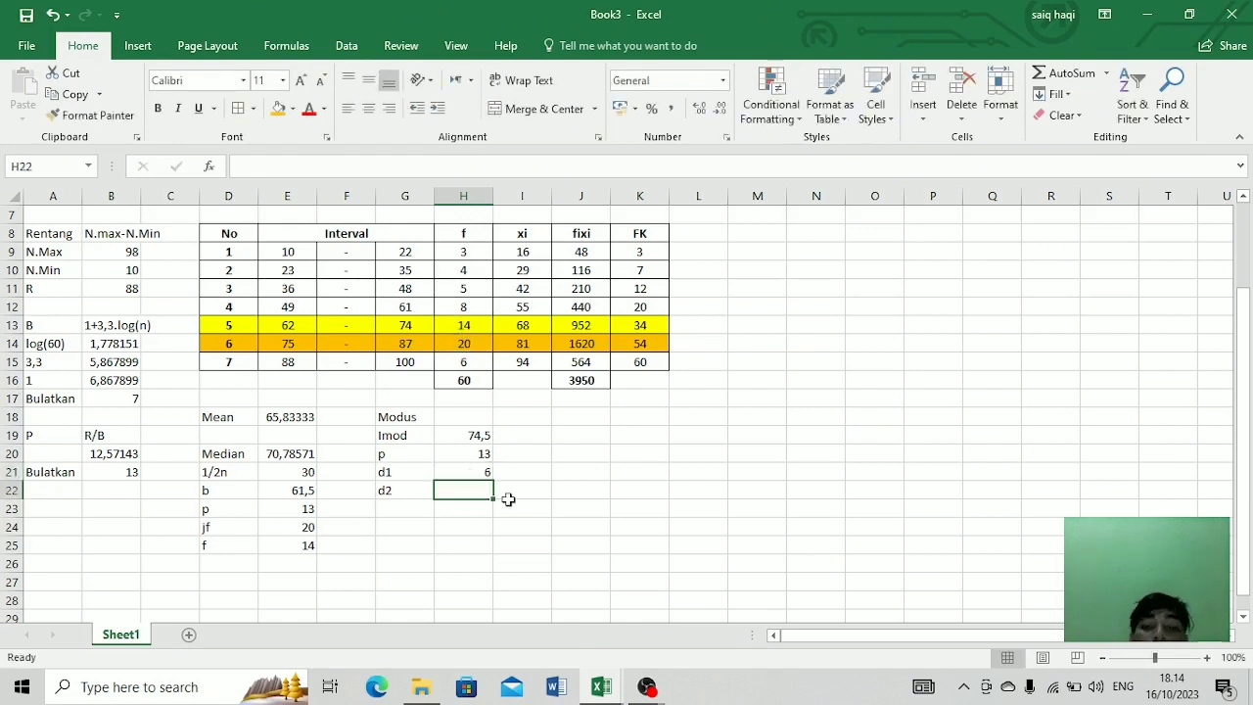
# Step: Calculate d2 in cell H22 as the modal class frequency minus the following class frequency, using =H14-H15
pyautogui.write('=')
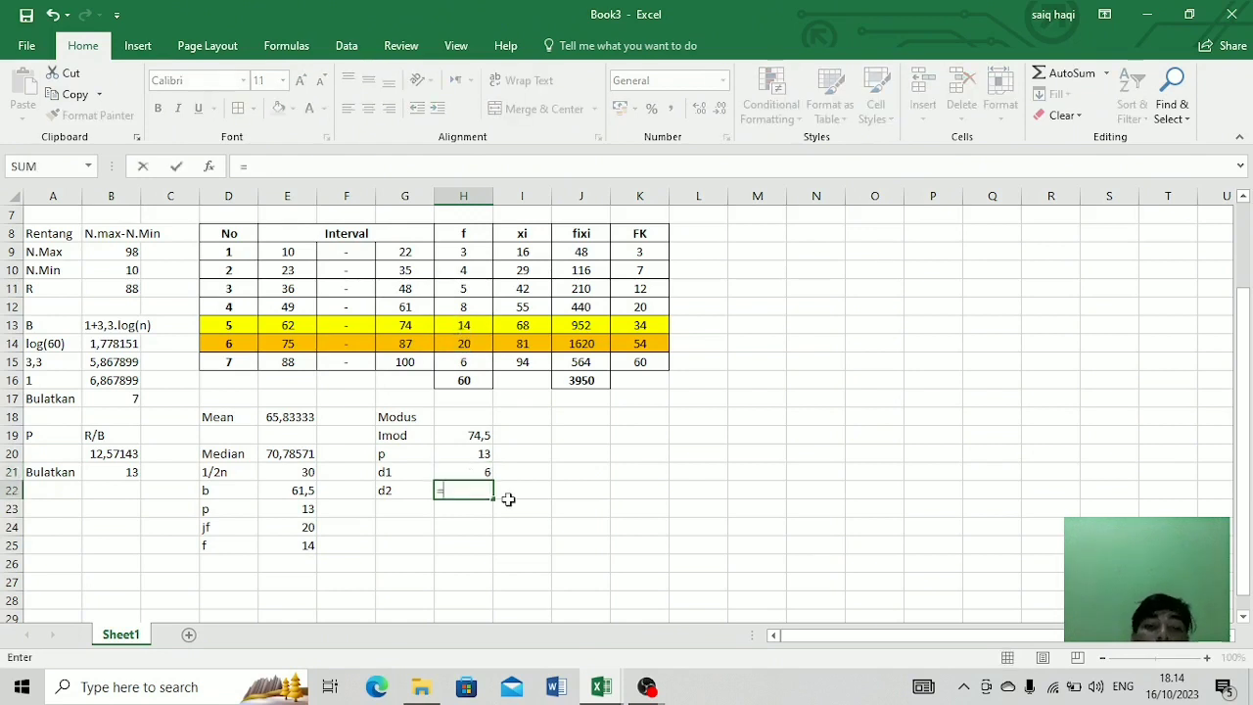
pyautogui.click(469, 345)
pyautogui.write('-')
pyautogui.click(472, 363)
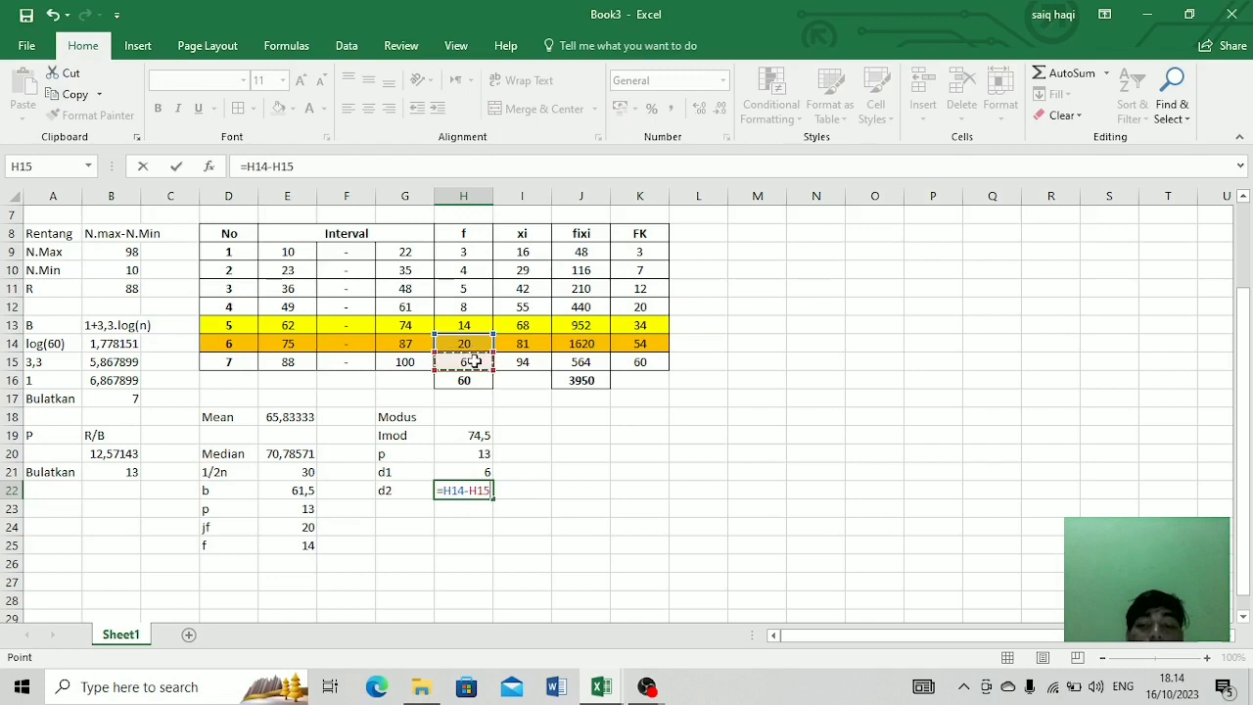
pyautogui.press('Return')
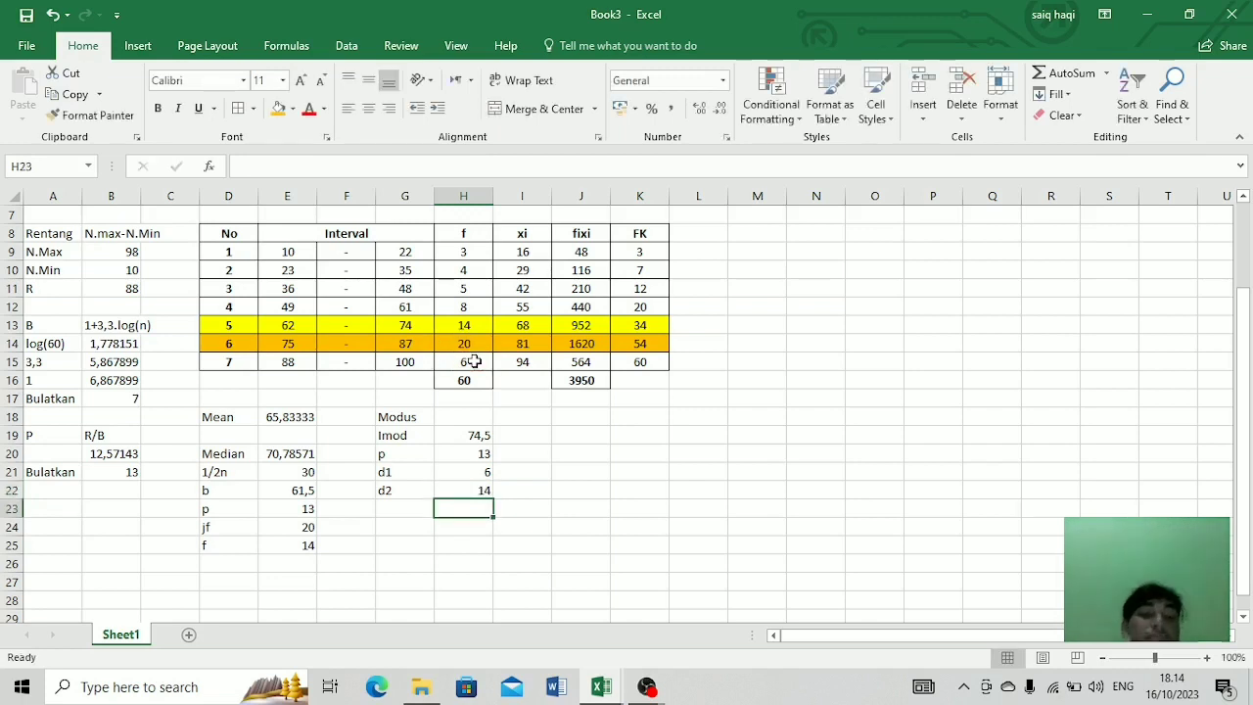
# Step: Start the mode formula in cell H18 beside the Modus label
pyautogui.click(454, 419)
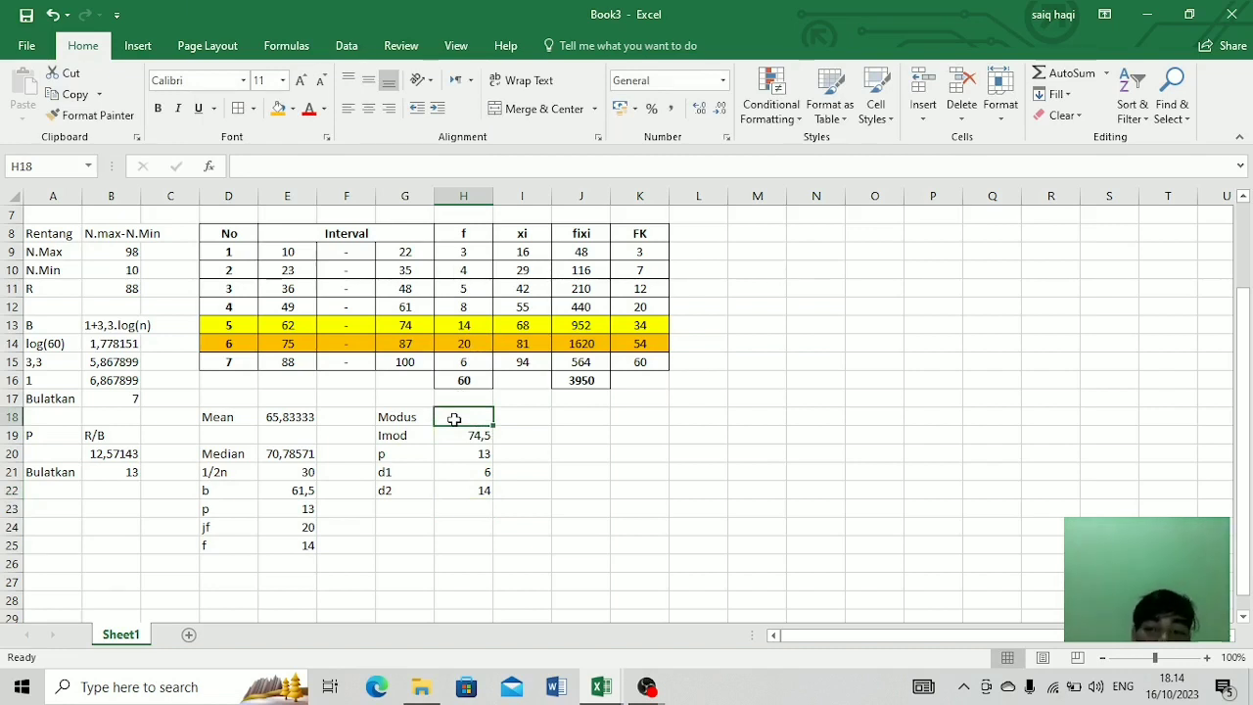
pyautogui.write('=')
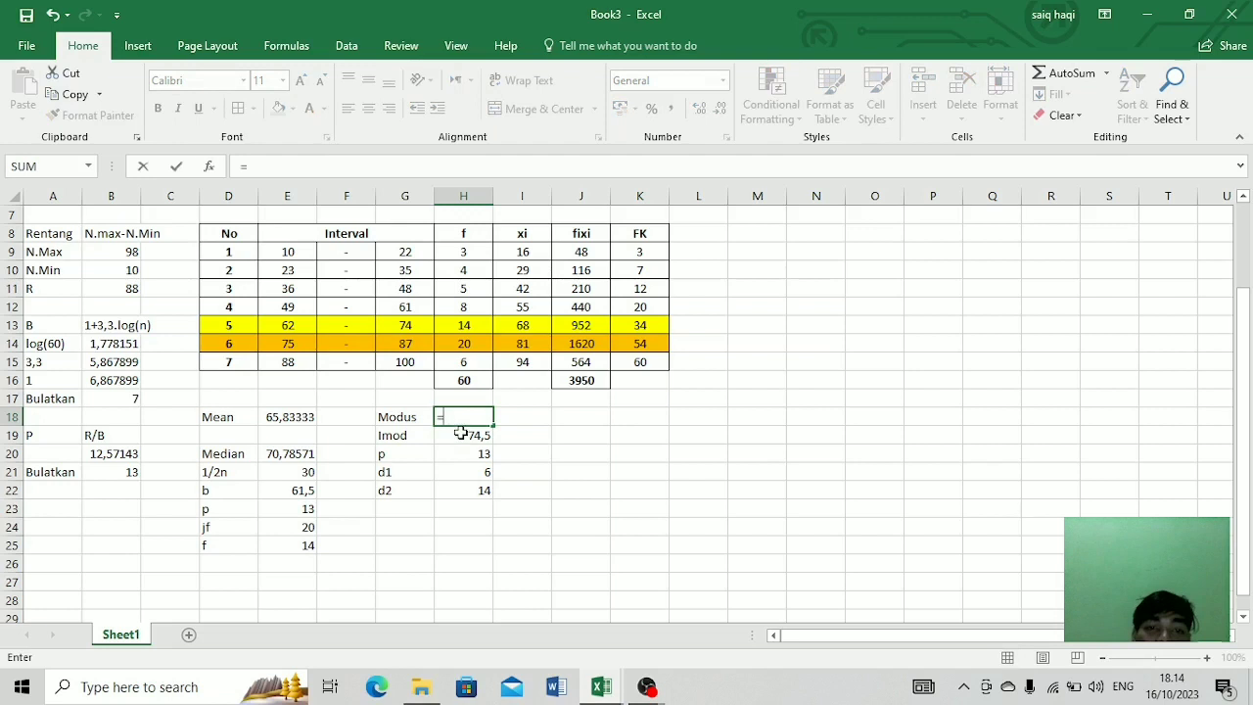
# Step: Complete the Modus formula in H18 as =H19+(H21/(H21+H22))*H20
pyautogui.click(461, 436)
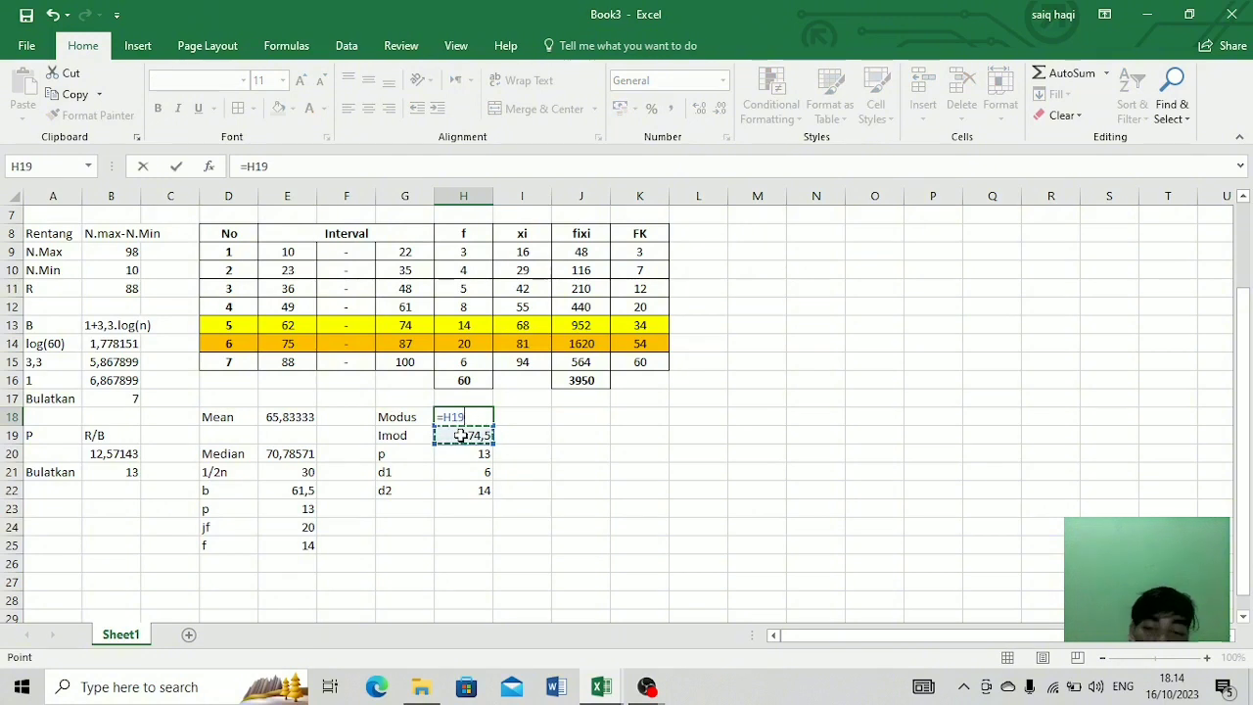
pyautogui.write('+((')
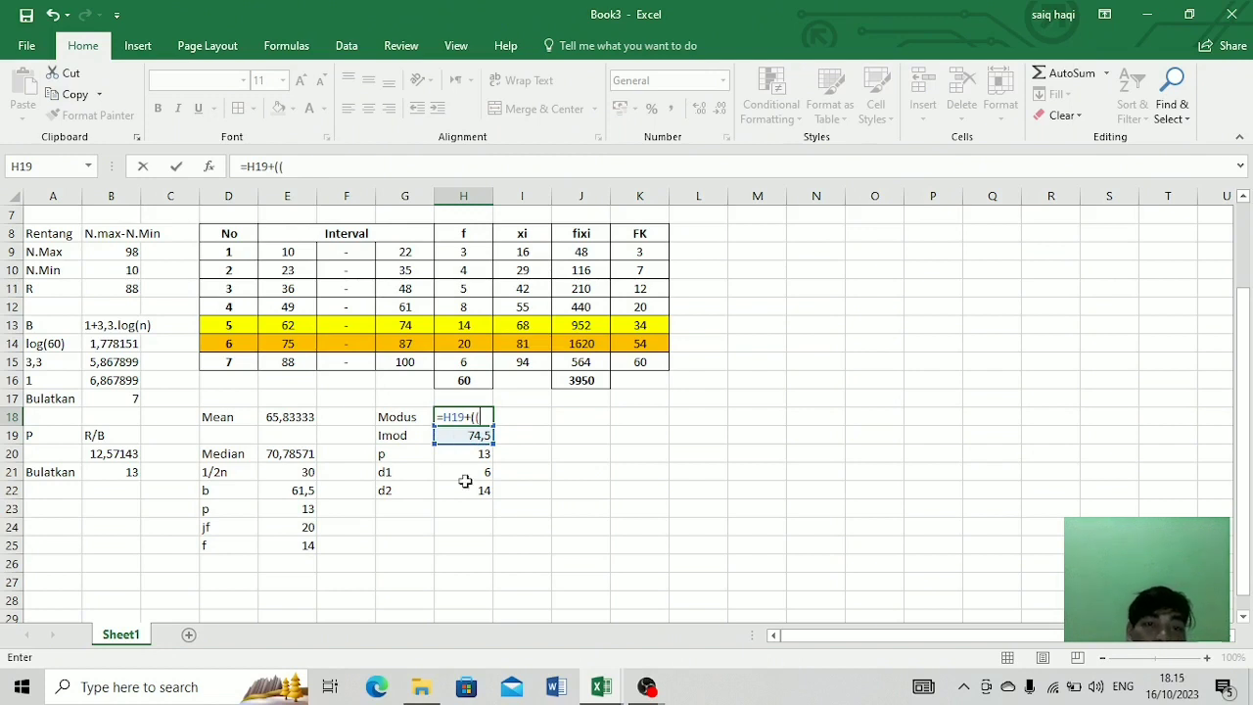
pyautogui.click(471, 472)
pyautogui.write('/')
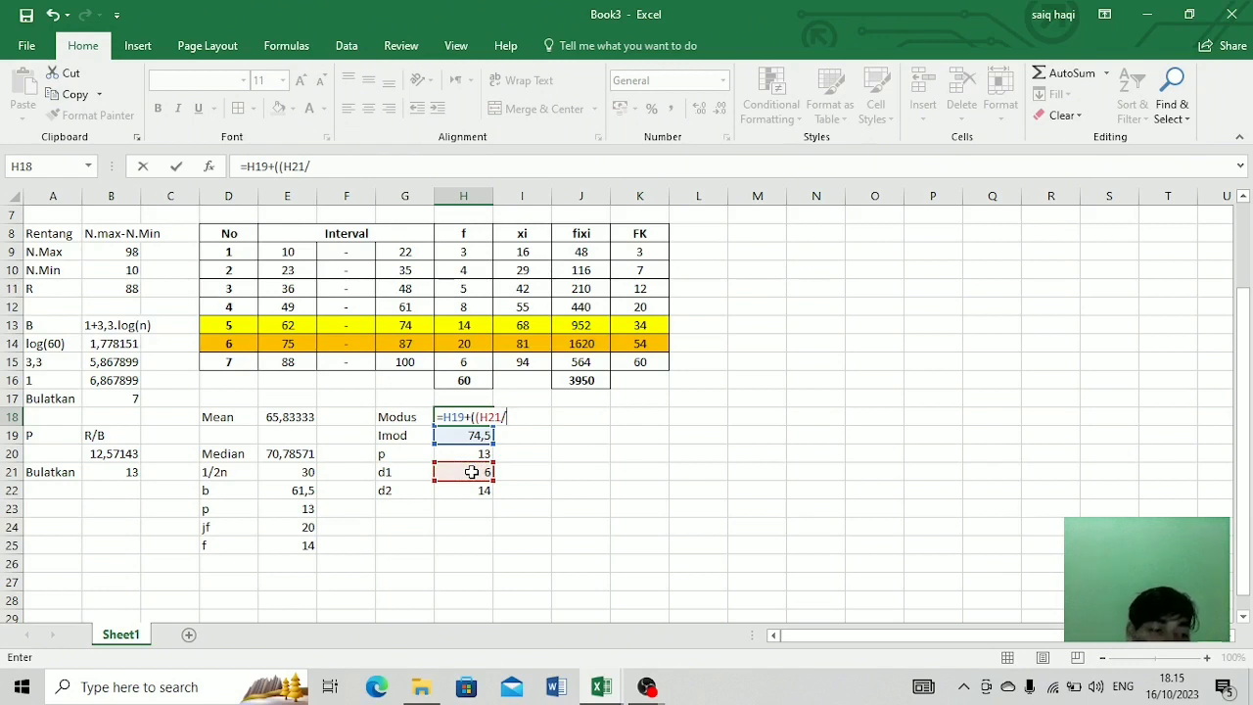
pyautogui.click(479, 417)
pyautogui.press('BackSpace')
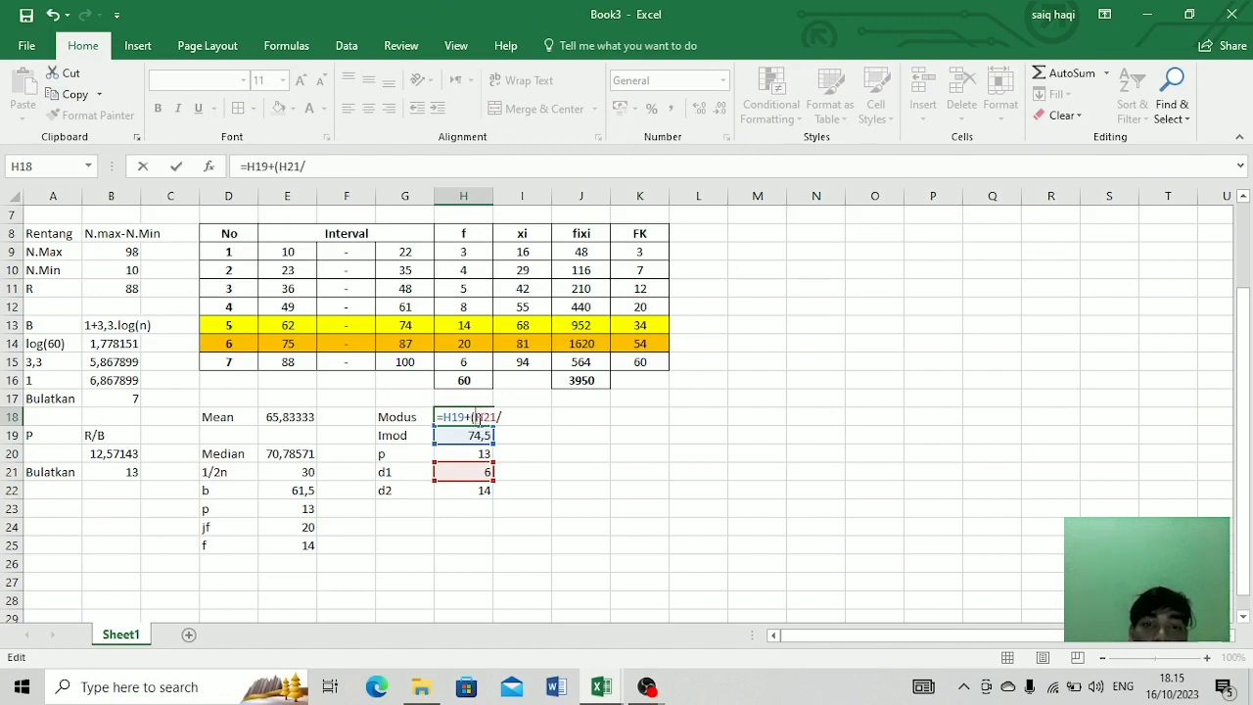
pyautogui.write('(')
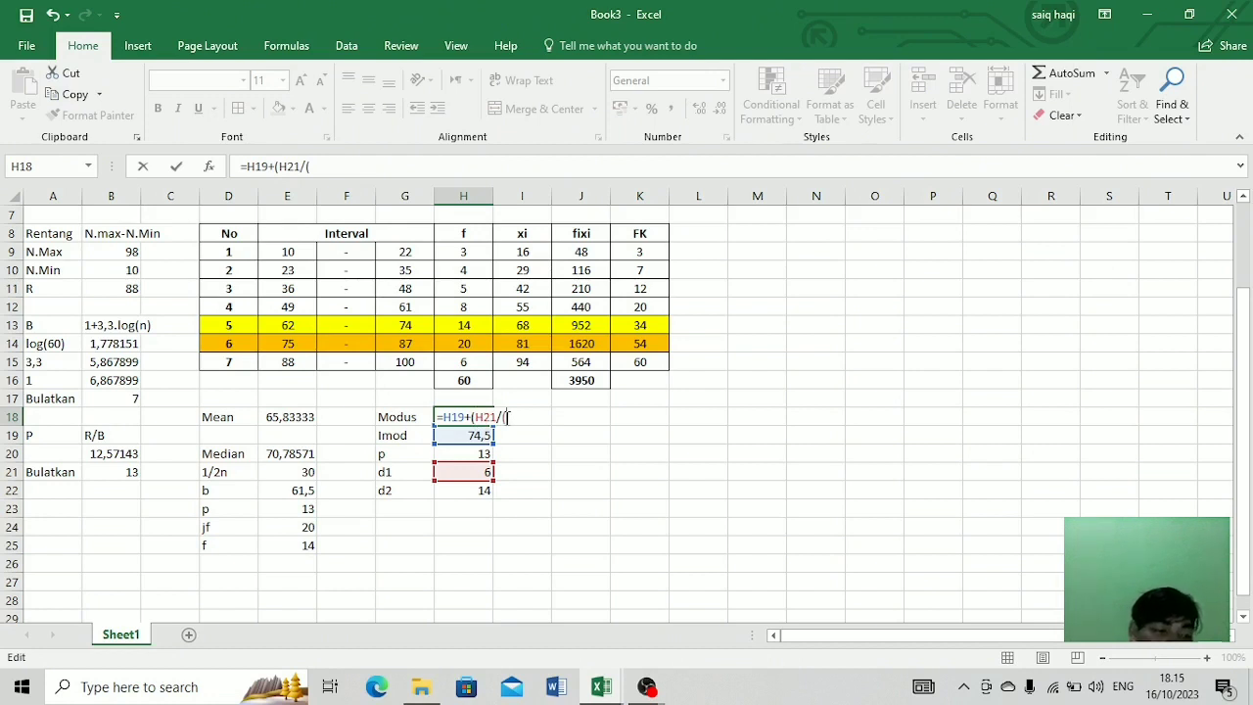
pyautogui.click(474, 472)
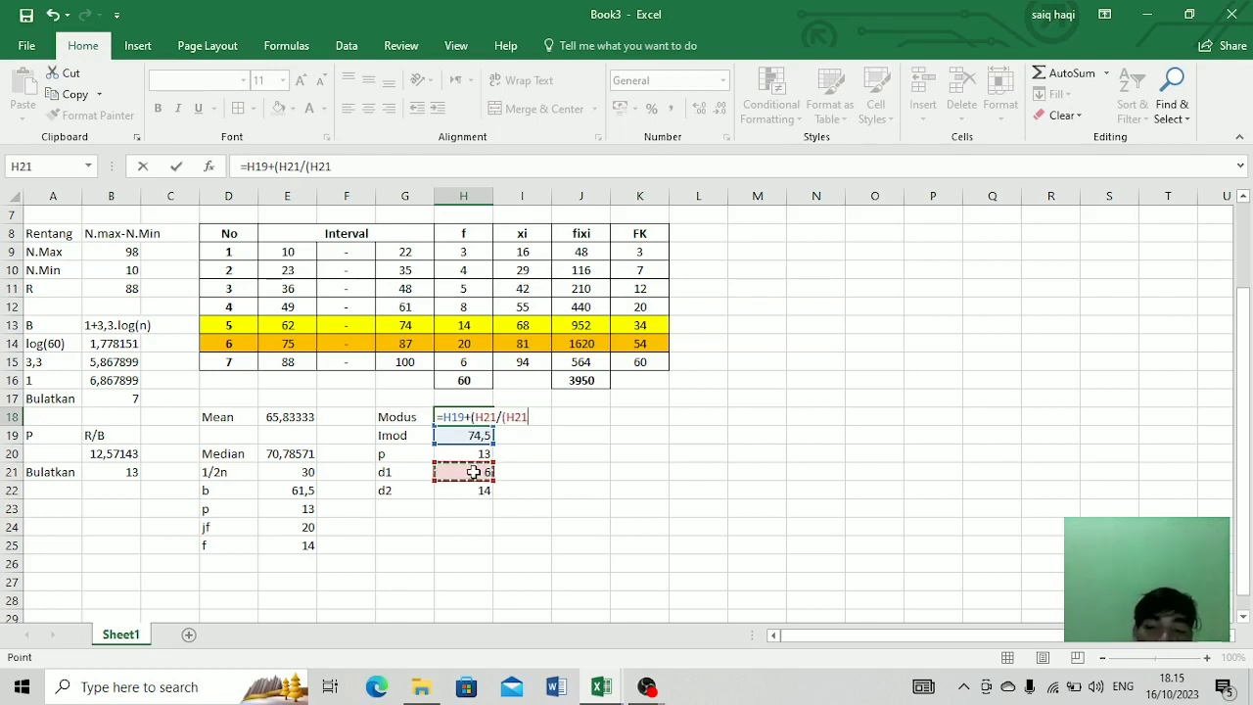
pyautogui.write('+')
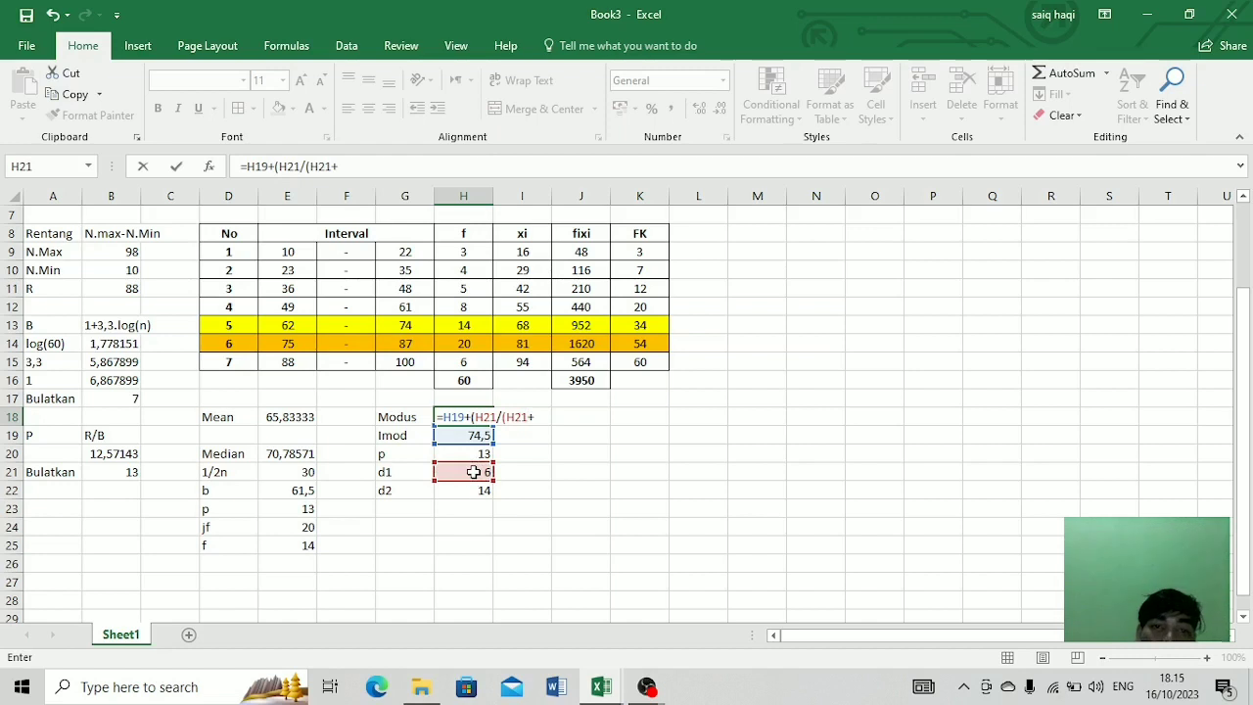
pyautogui.click(474, 489)
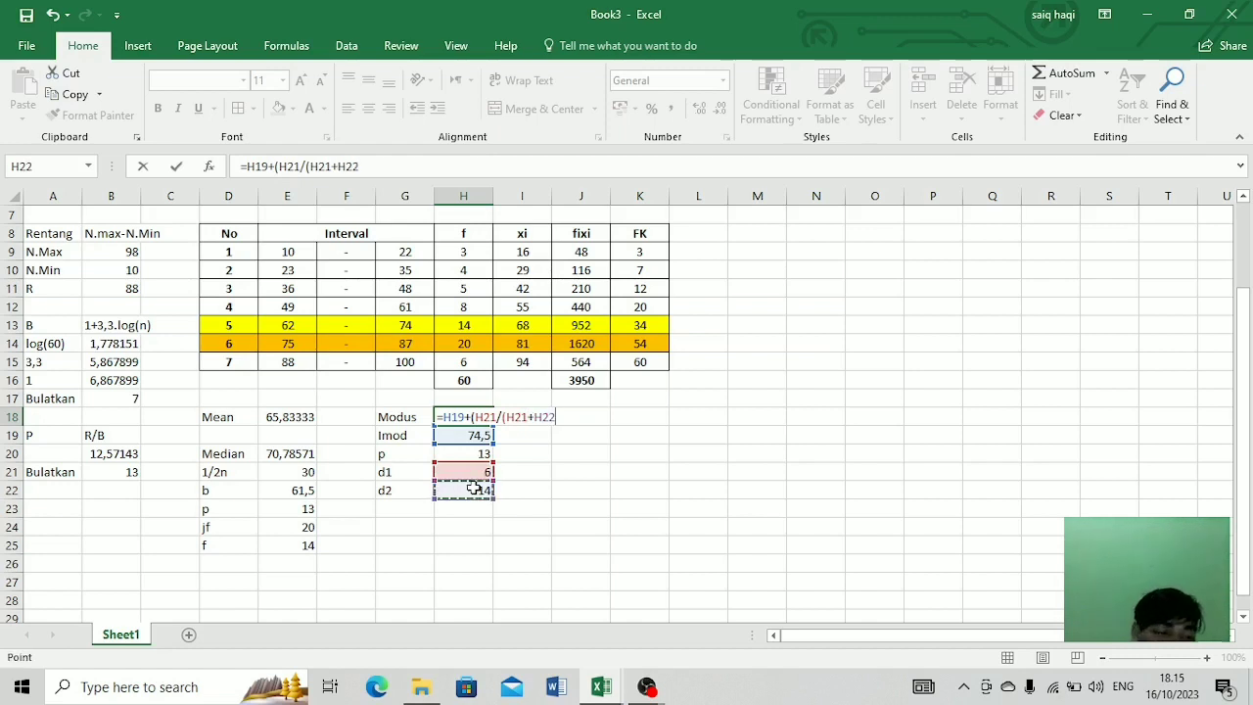
pyautogui.write('))')
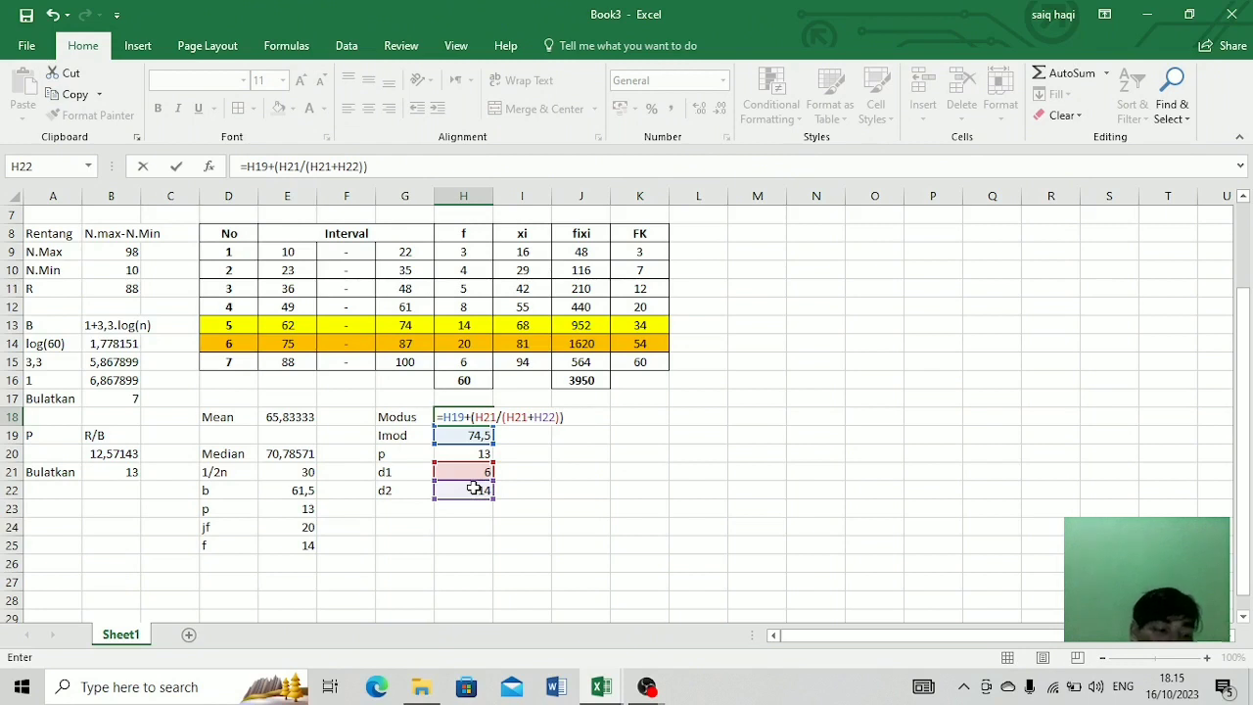
pyautogui.write('*')
pyautogui.click(470, 455)
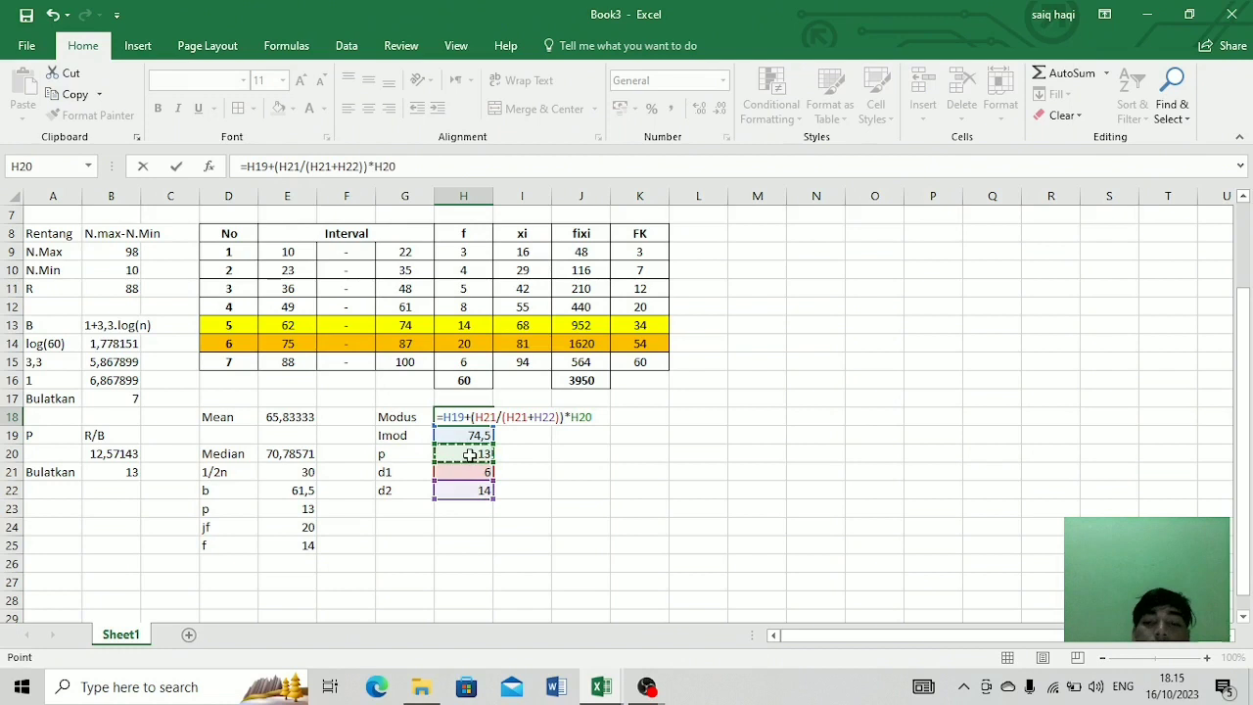
pyautogui.press('Return')
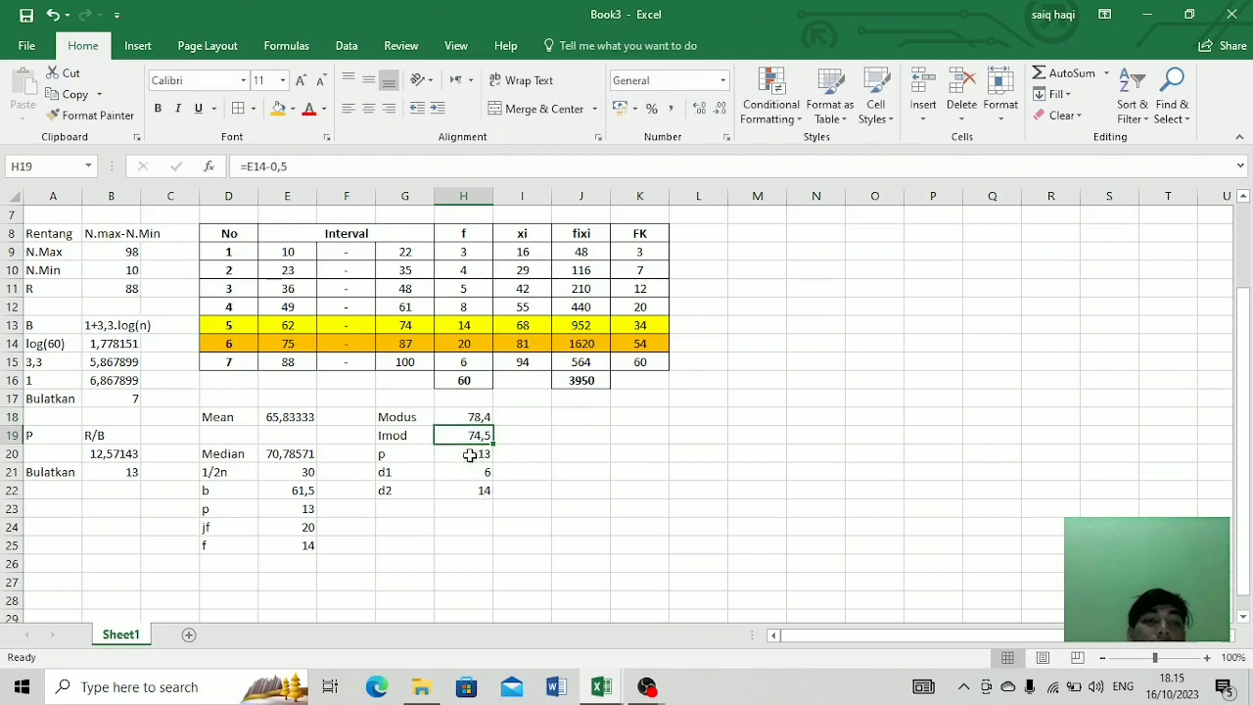
pyautogui.click(287, 342)
pyautogui.moveTo(316, 352); pyautogui.dragTo(391, 343)
pyautogui.click(477, 418)
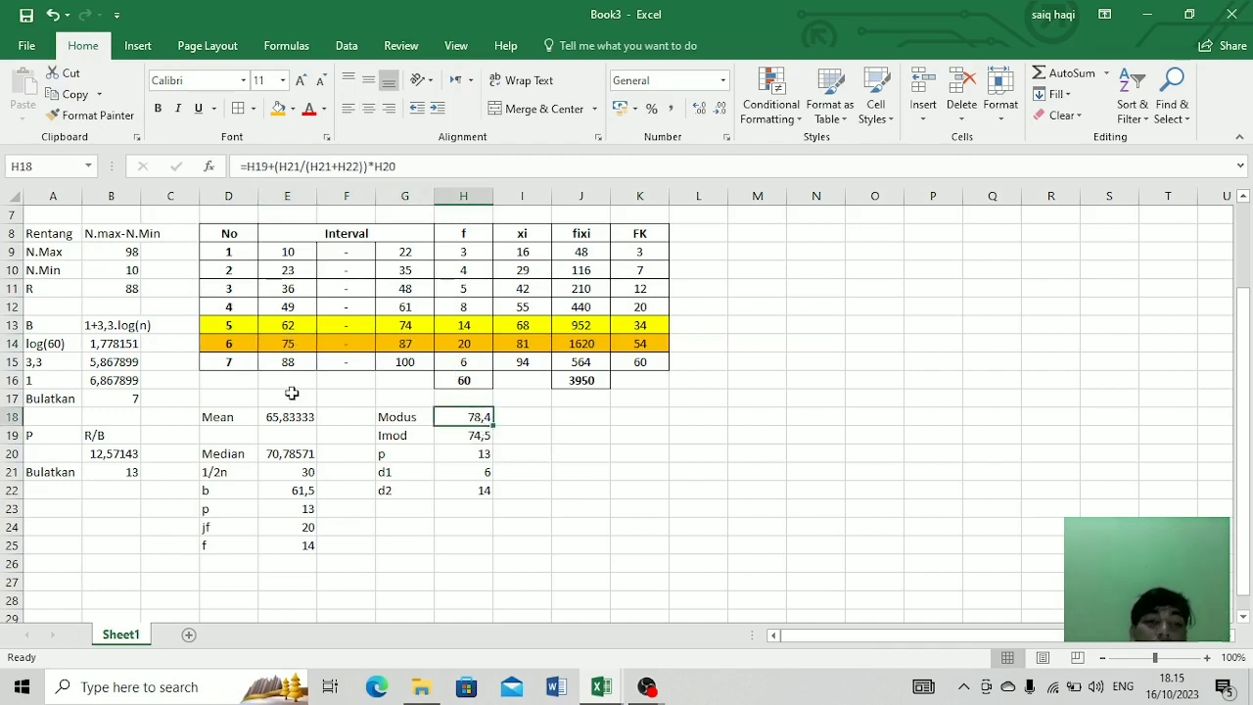
# Step: Make the Mean, Median and Modus labels in D18, D20 and G18 bold
pyautogui.click(220, 416)
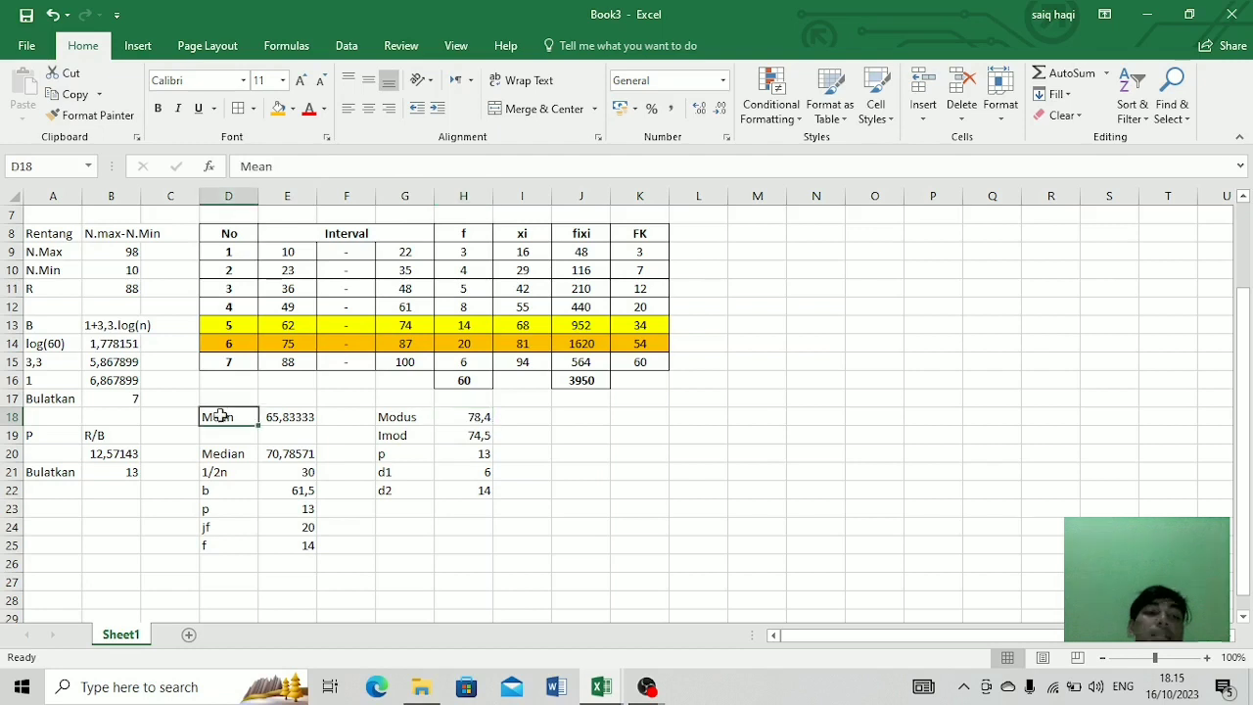
pyautogui.click(158, 108)
pyautogui.click(231, 452)
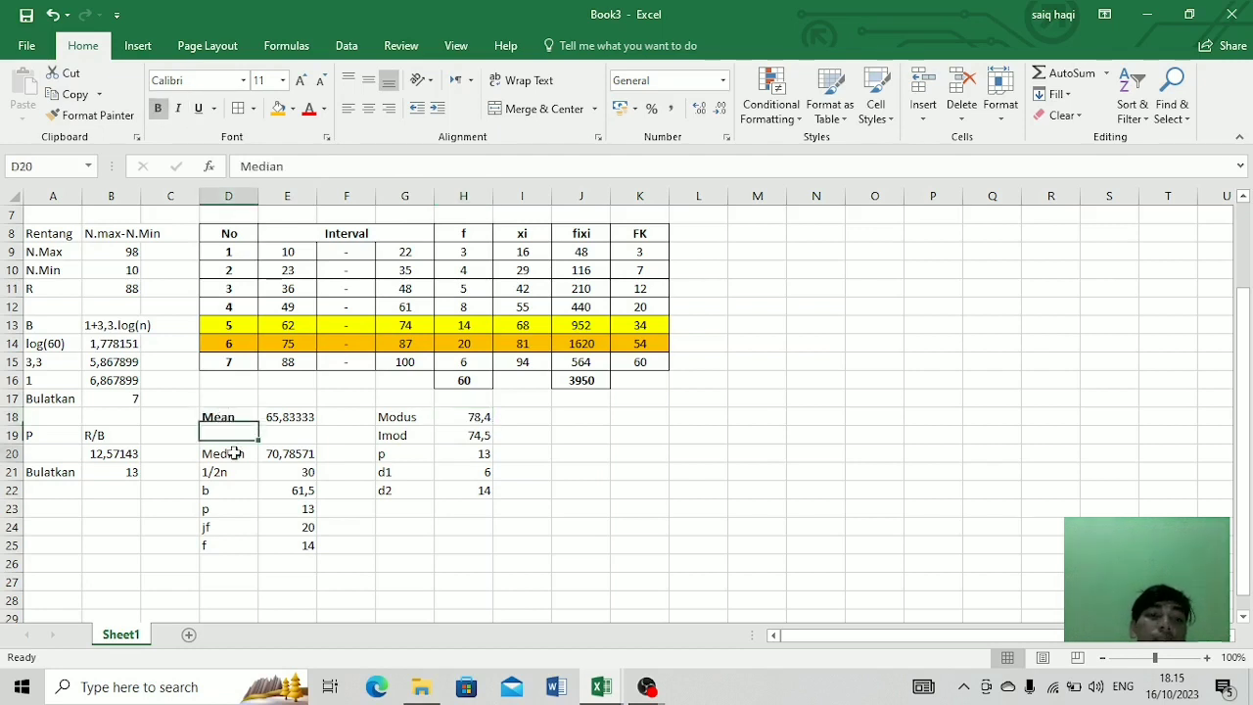
pyautogui.click(159, 111)
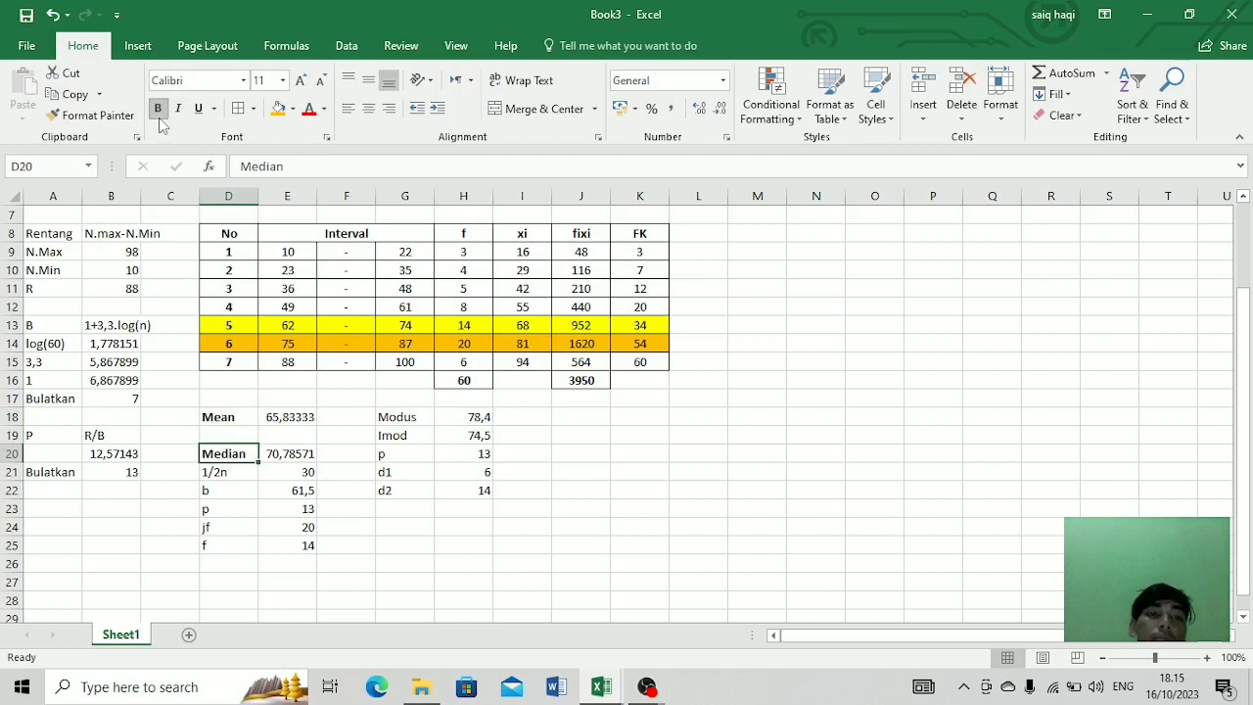
pyautogui.click(417, 417)
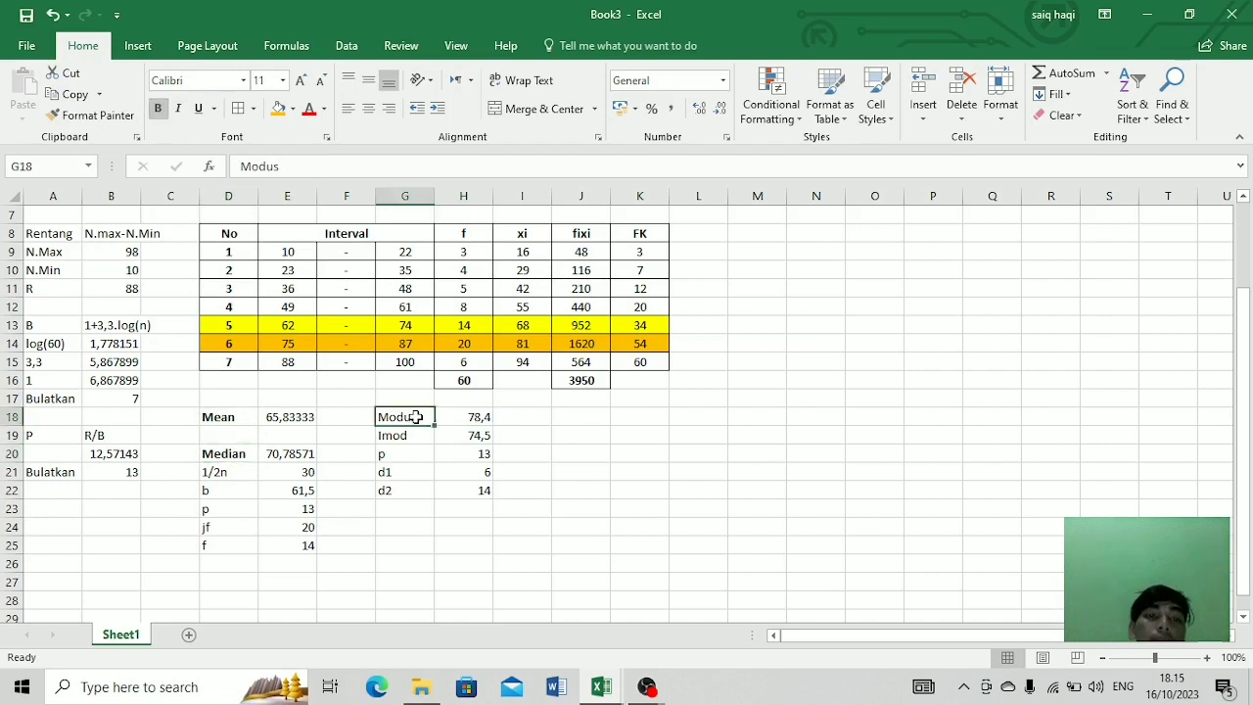
pyautogui.click(155, 109)
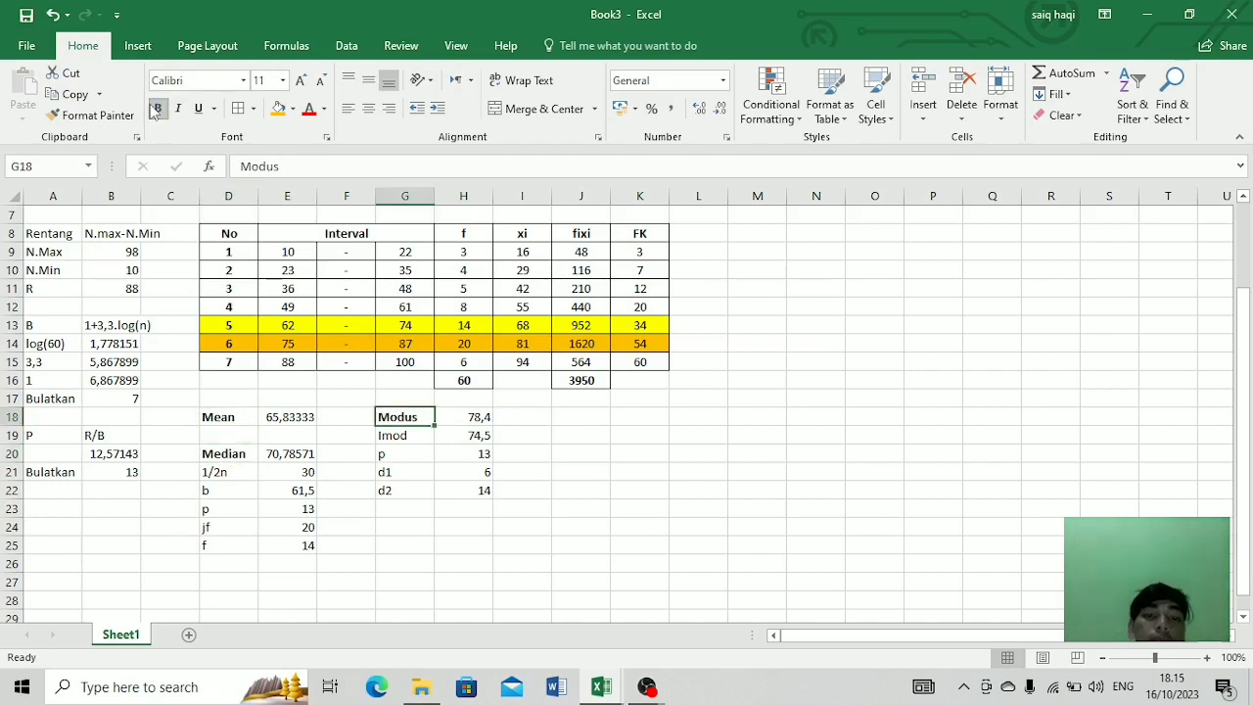
pyautogui.click(526, 469)
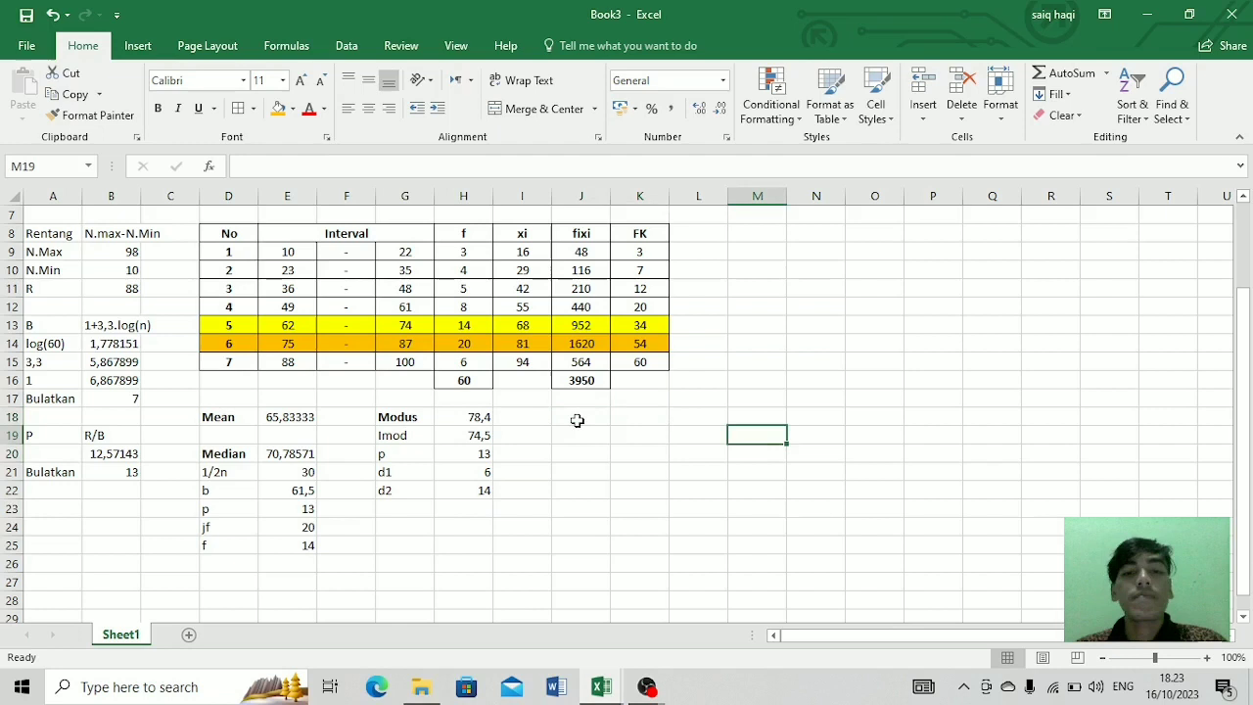
# Step: Start a first-quartile block beside the Modus block with the labels Q1 in J18 and 1/4n in J19
pyautogui.click(578, 420)
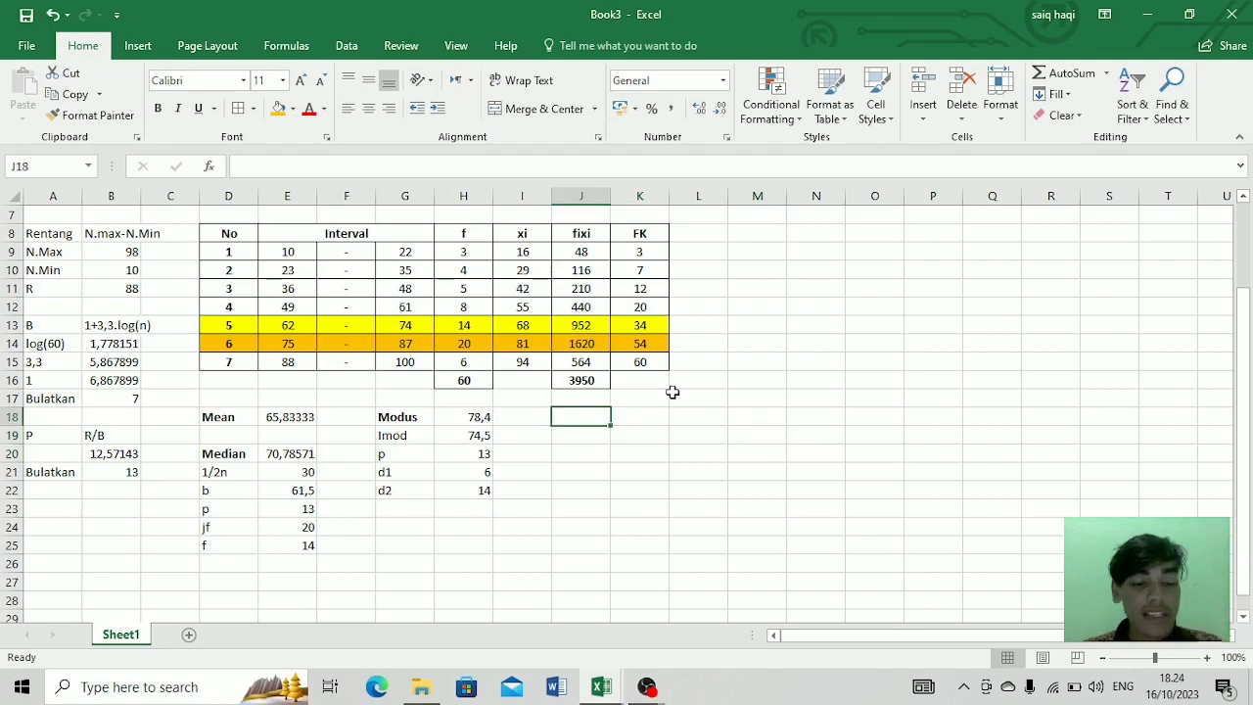
pyautogui.write('Q1')
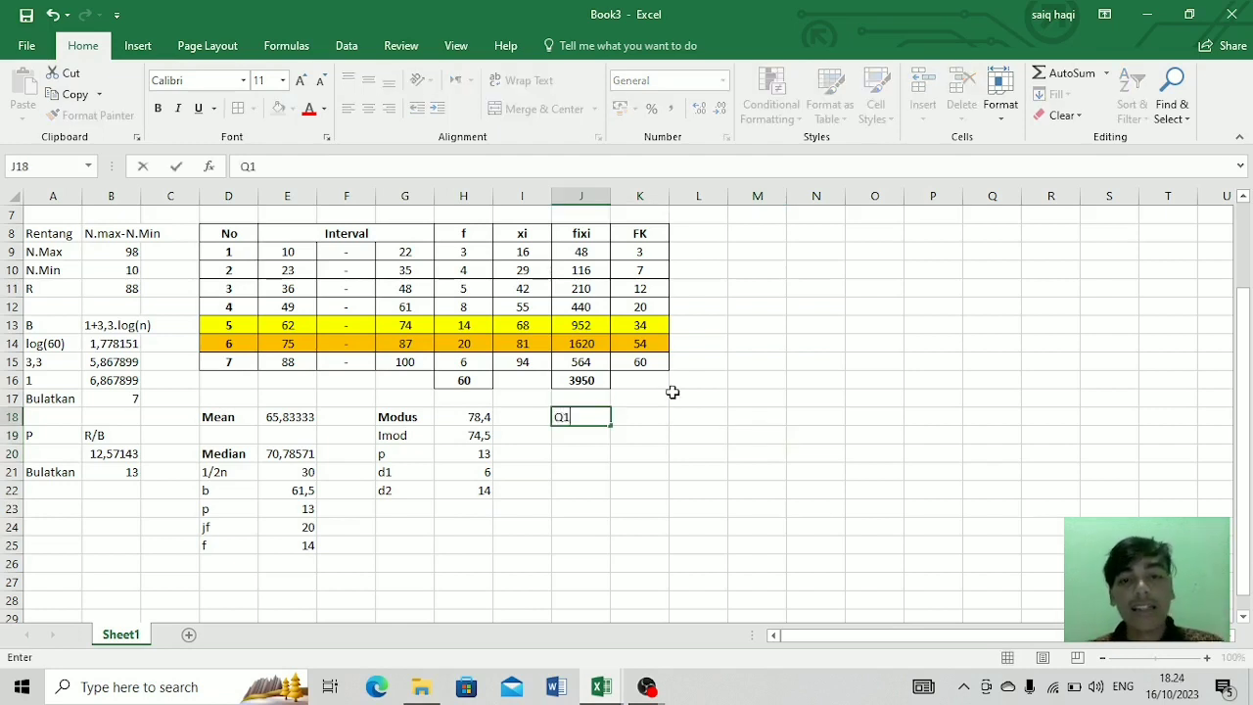
pyautogui.click(583, 438)
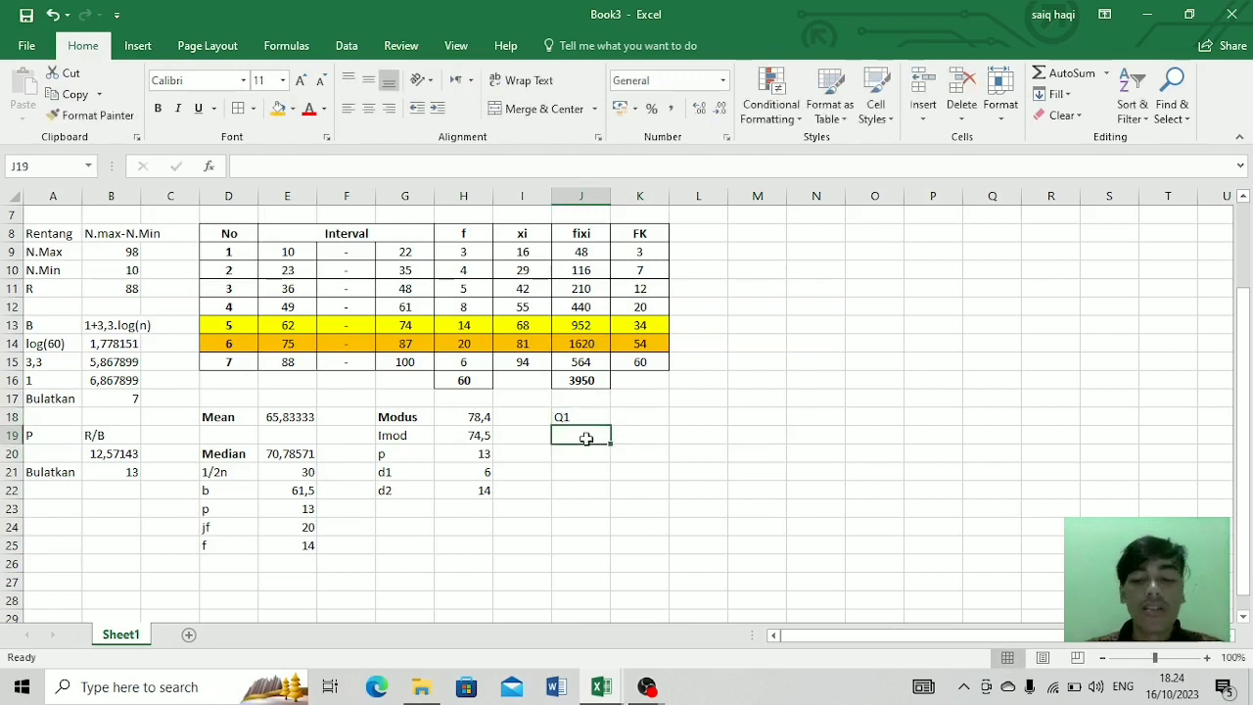
pyautogui.write('1')
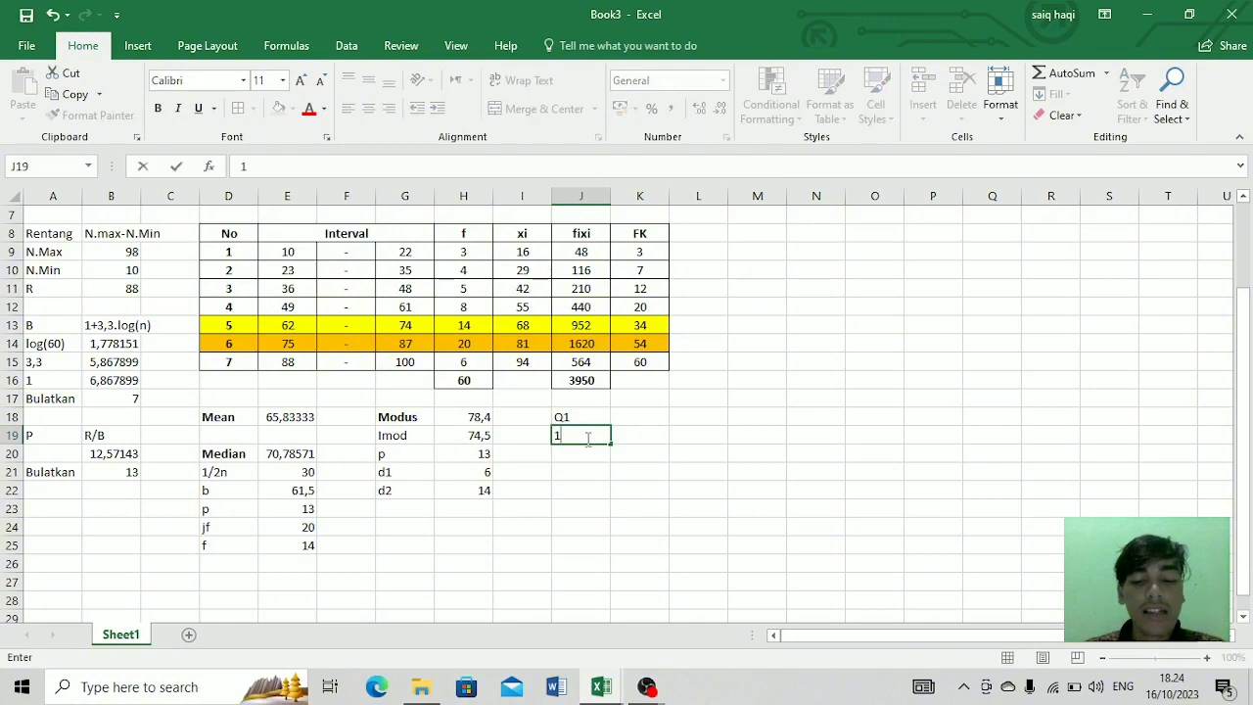
pyautogui.write('/4')
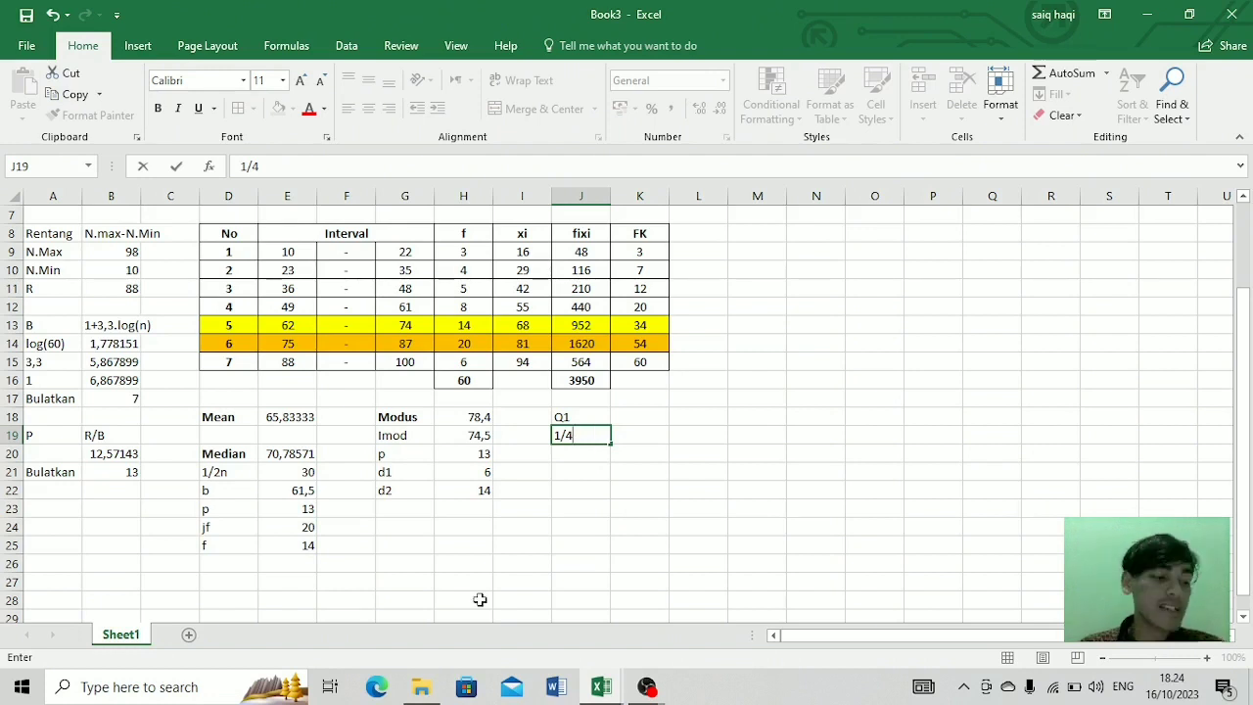
pyautogui.write('n')
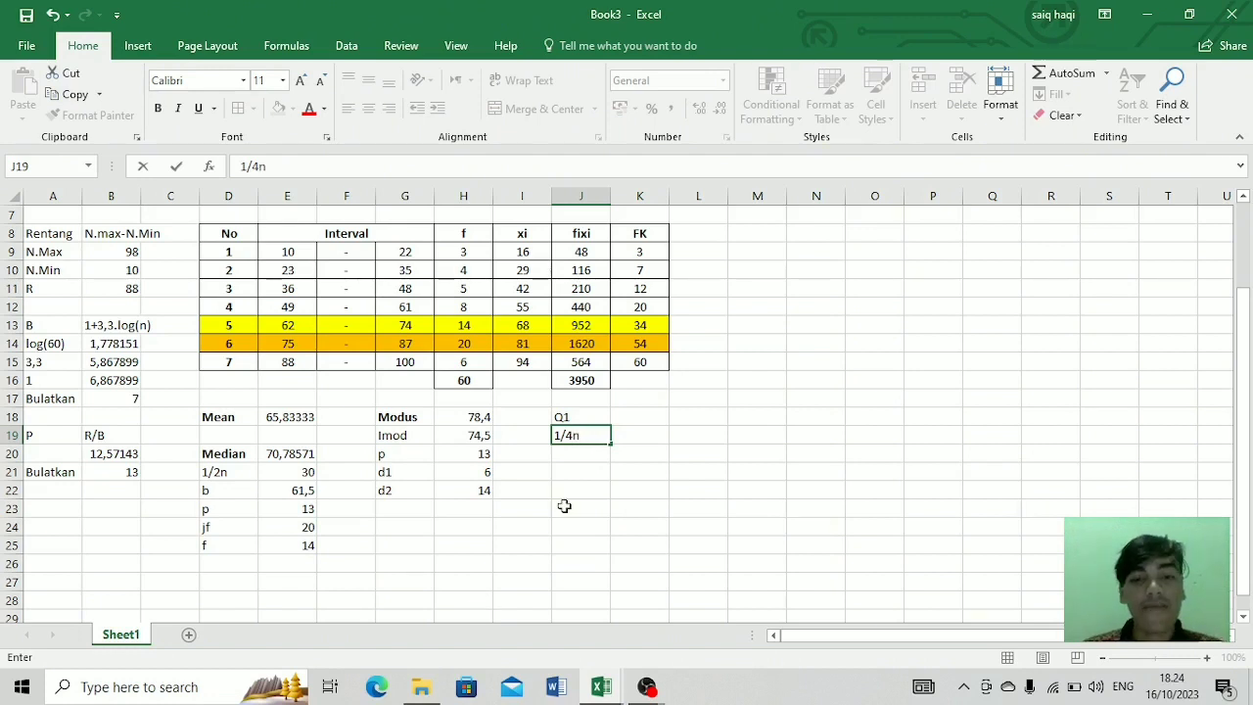
pyautogui.click(466, 380)
# Step: Add the labels Li, Fk, f and p below 1/4n in cells J20 to J23
pyautogui.click(584, 454)
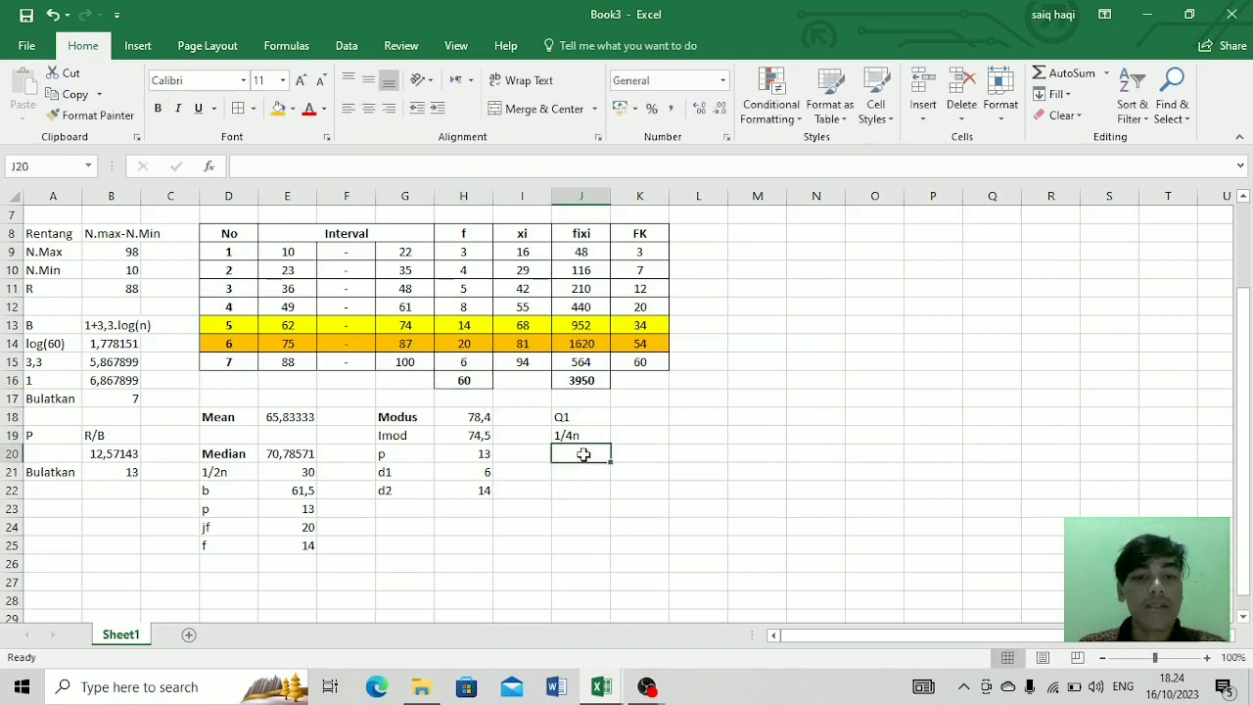
pyautogui.write('Li')
pyautogui.press('Return')
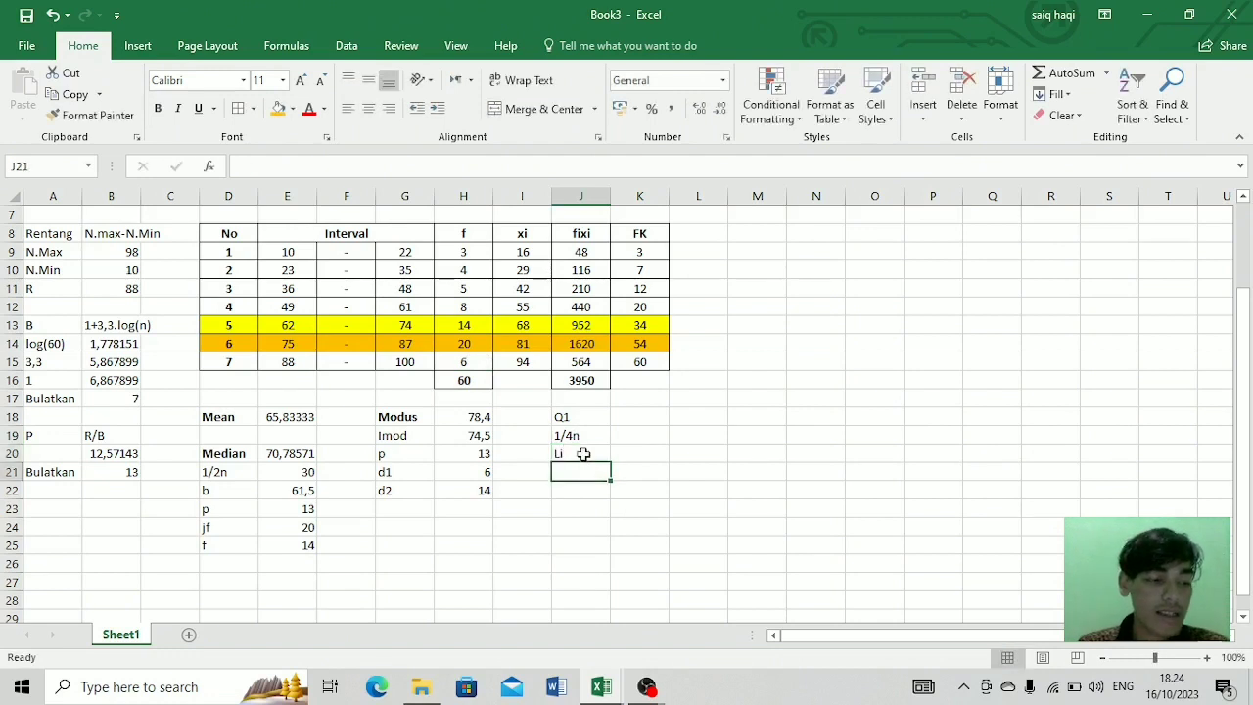
pyautogui.write('F')
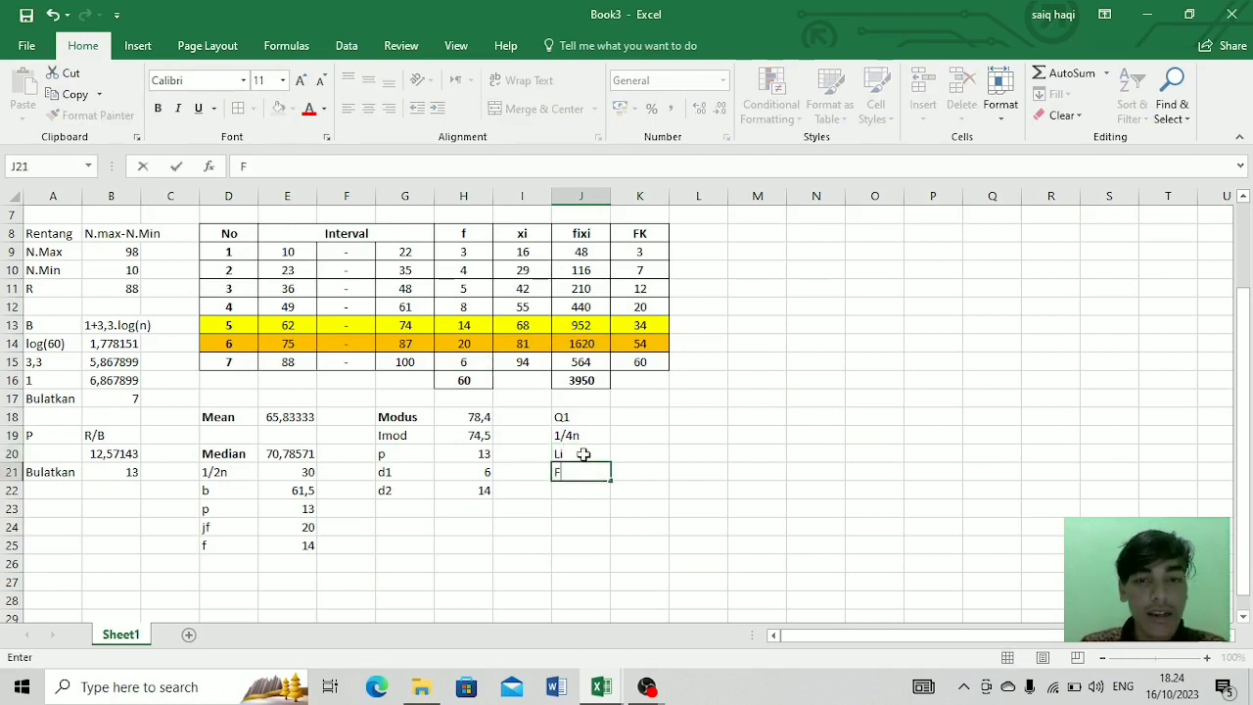
pyautogui.write('k')
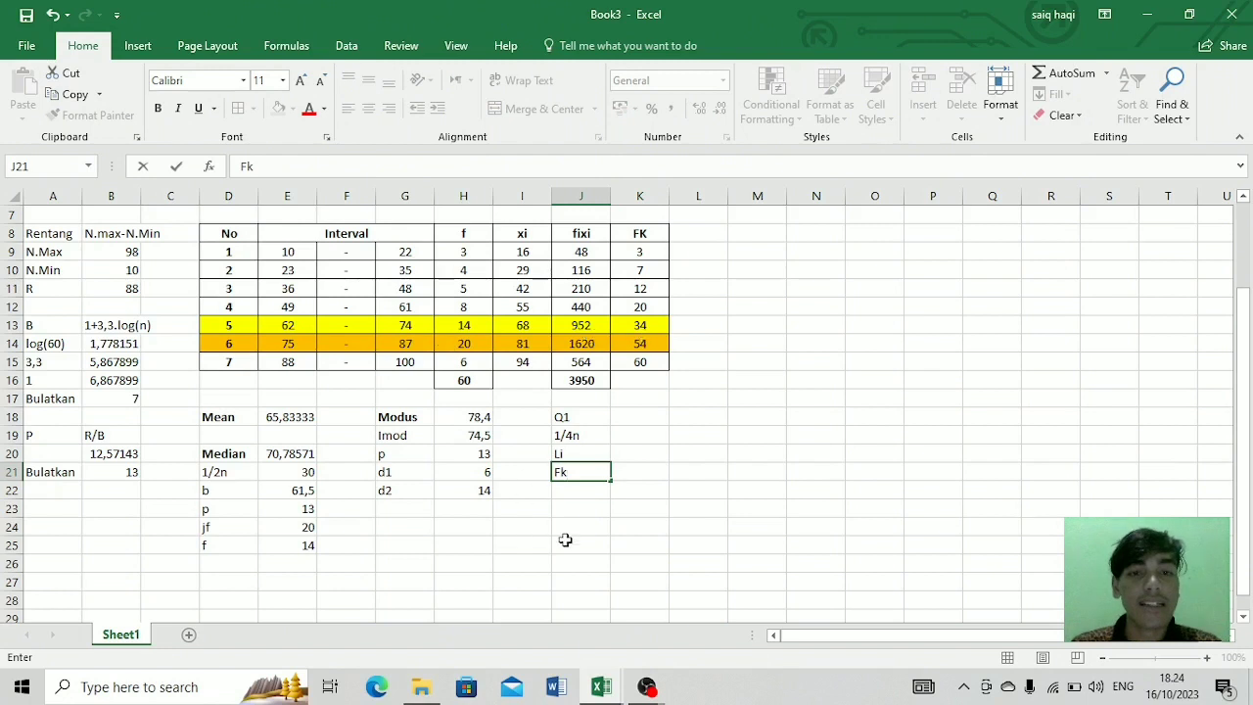
pyautogui.press('Return')
pyautogui.write('fk')
pyautogui.press('Return')
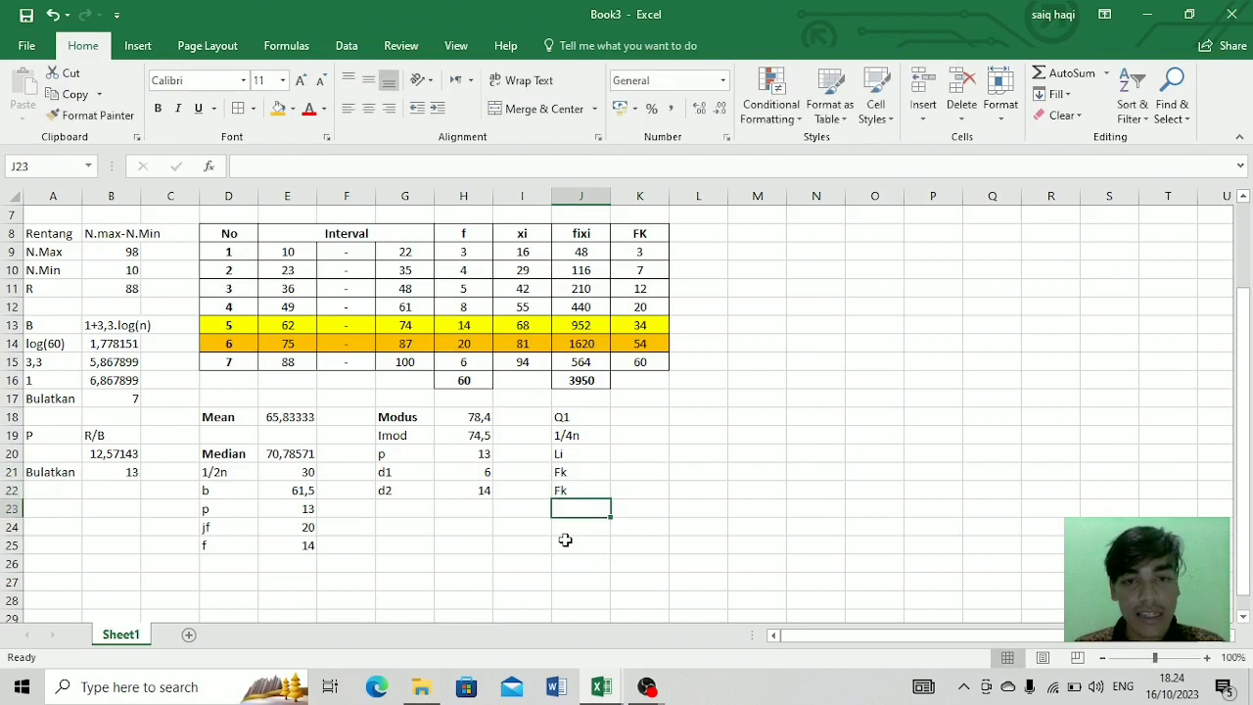
pyautogui.click(563, 489)
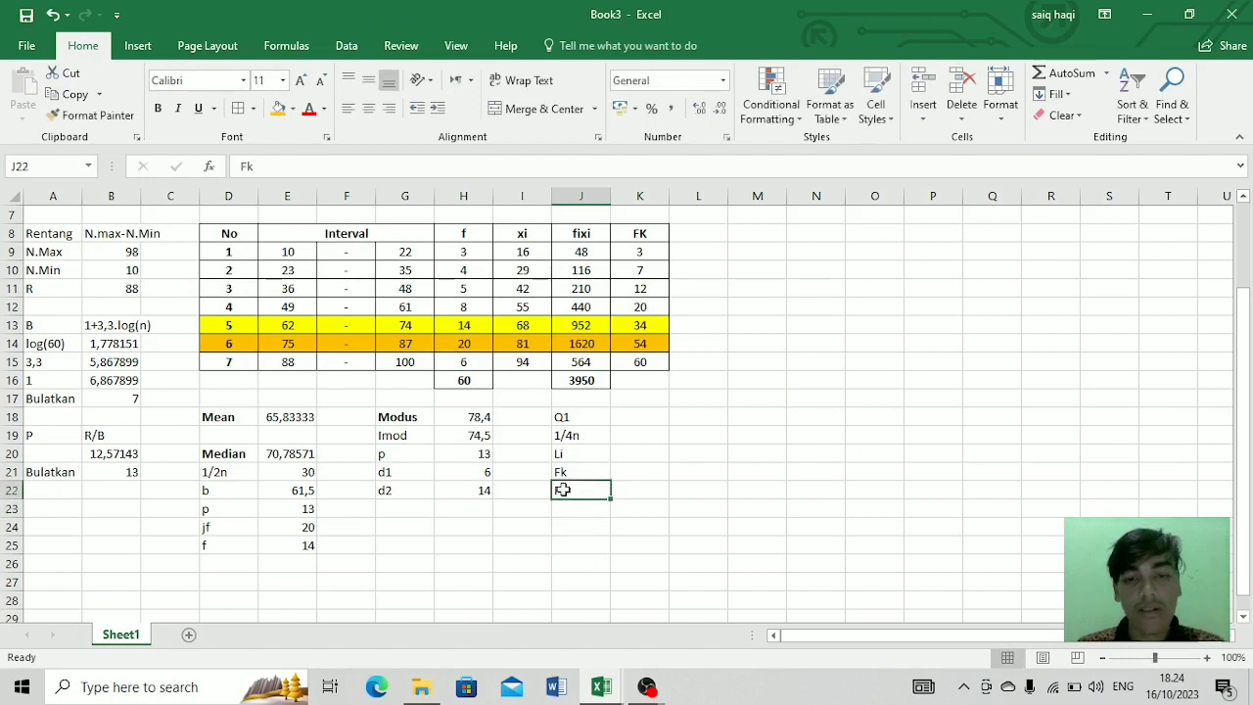
pyautogui.write('f')
pyautogui.press('BackSpace')
pyautogui.press('Return')
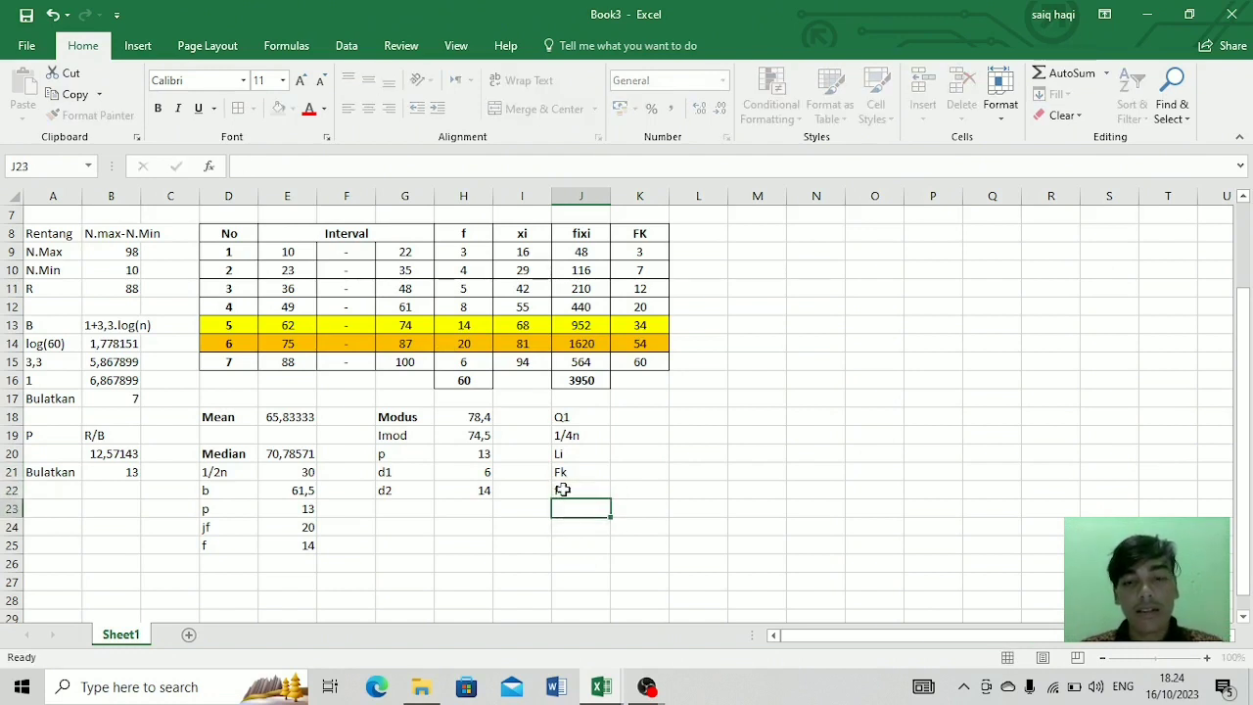
pyautogui.write('p')
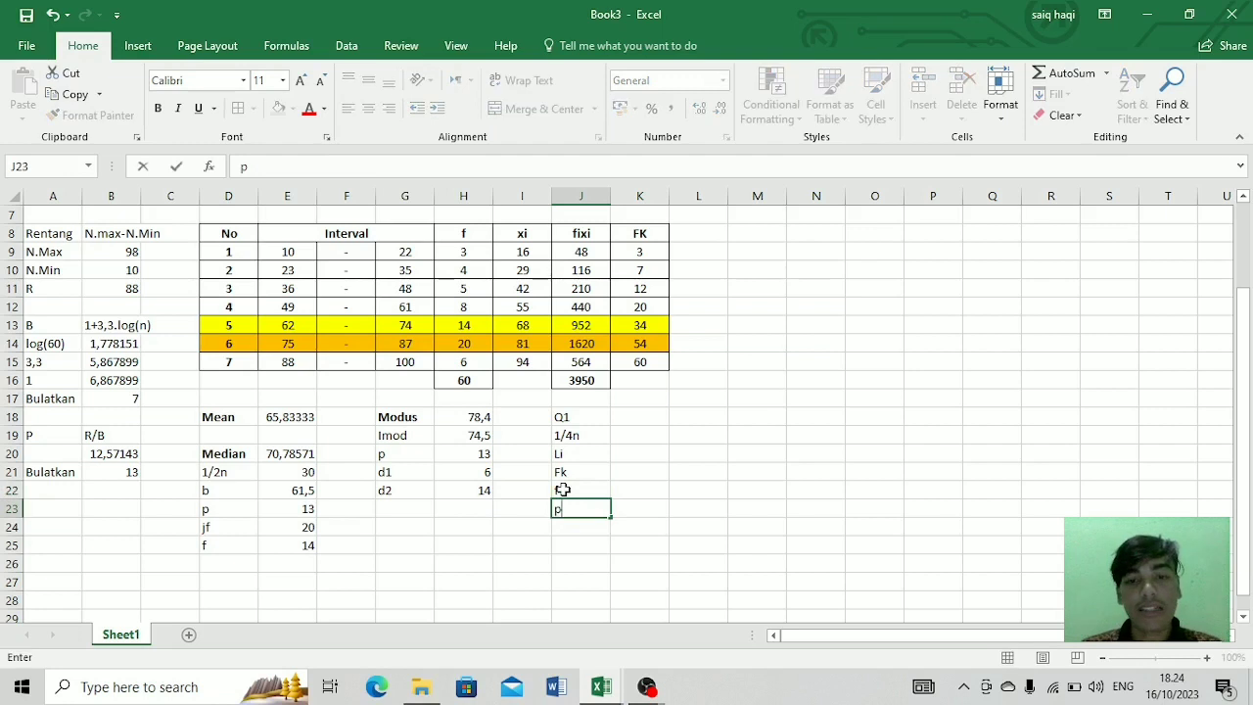
pyautogui.click(642, 435)
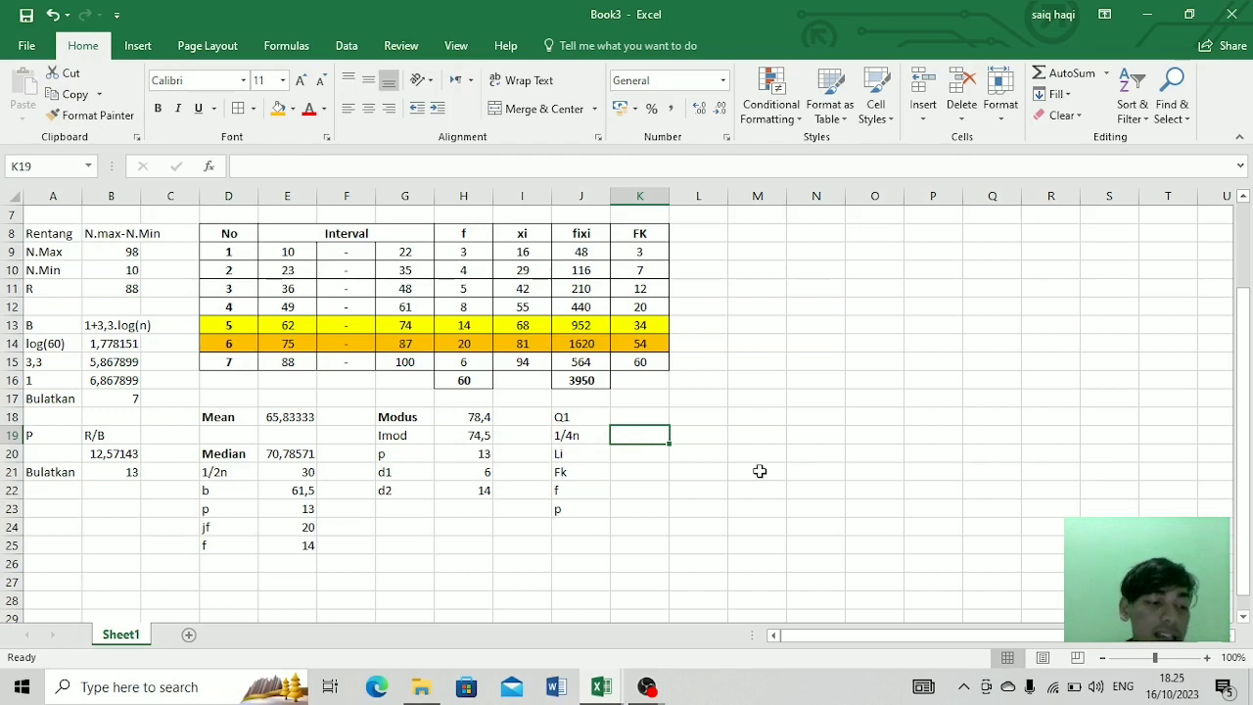
pyautogui.write('1/4')
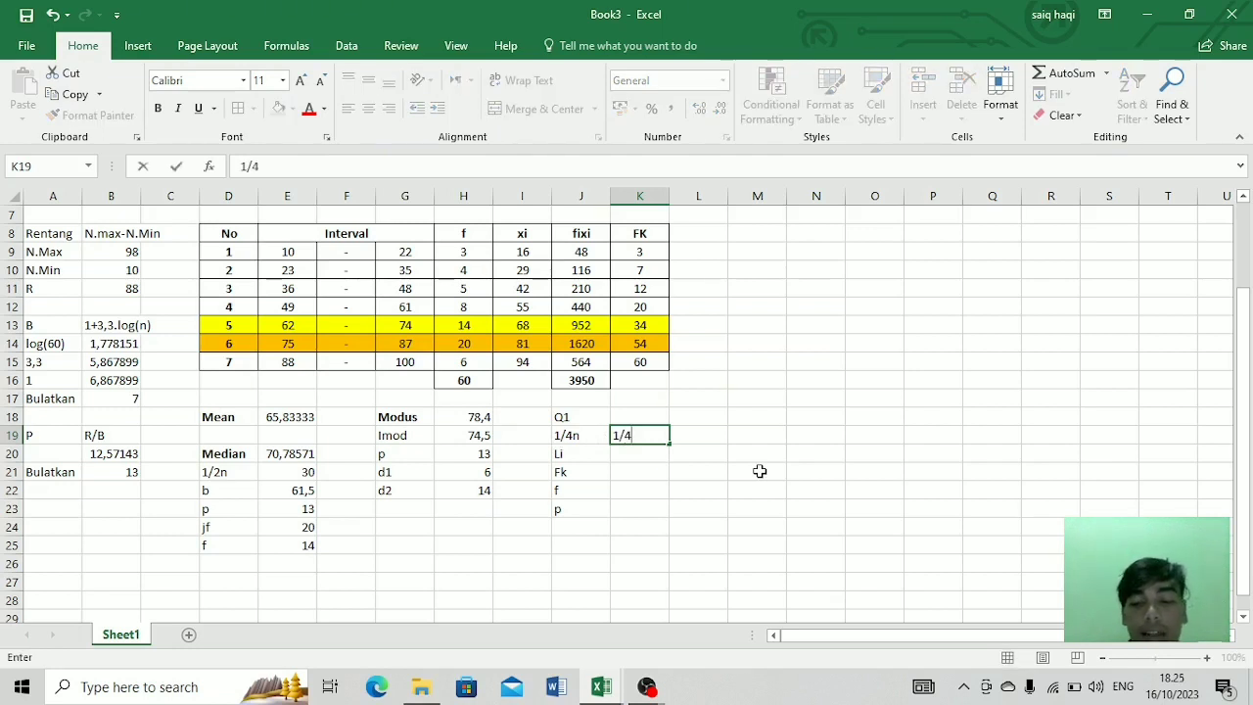
pyautogui.write('*')
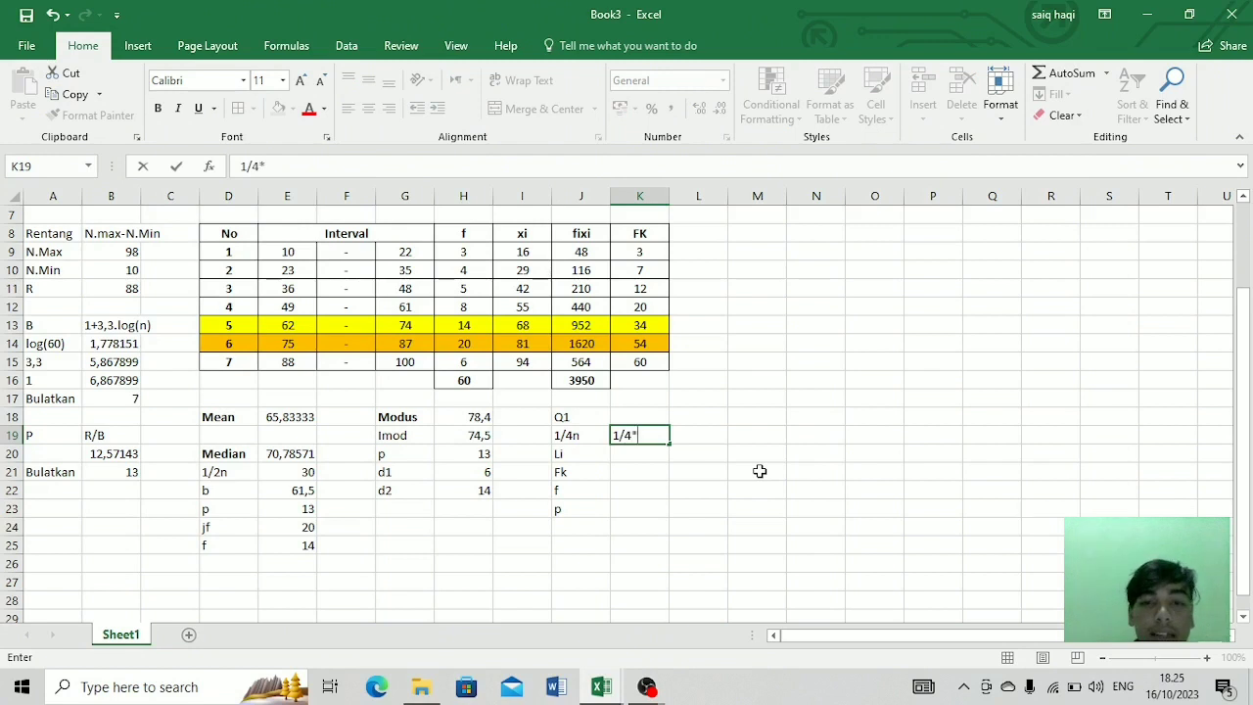
pyautogui.click(469, 382)
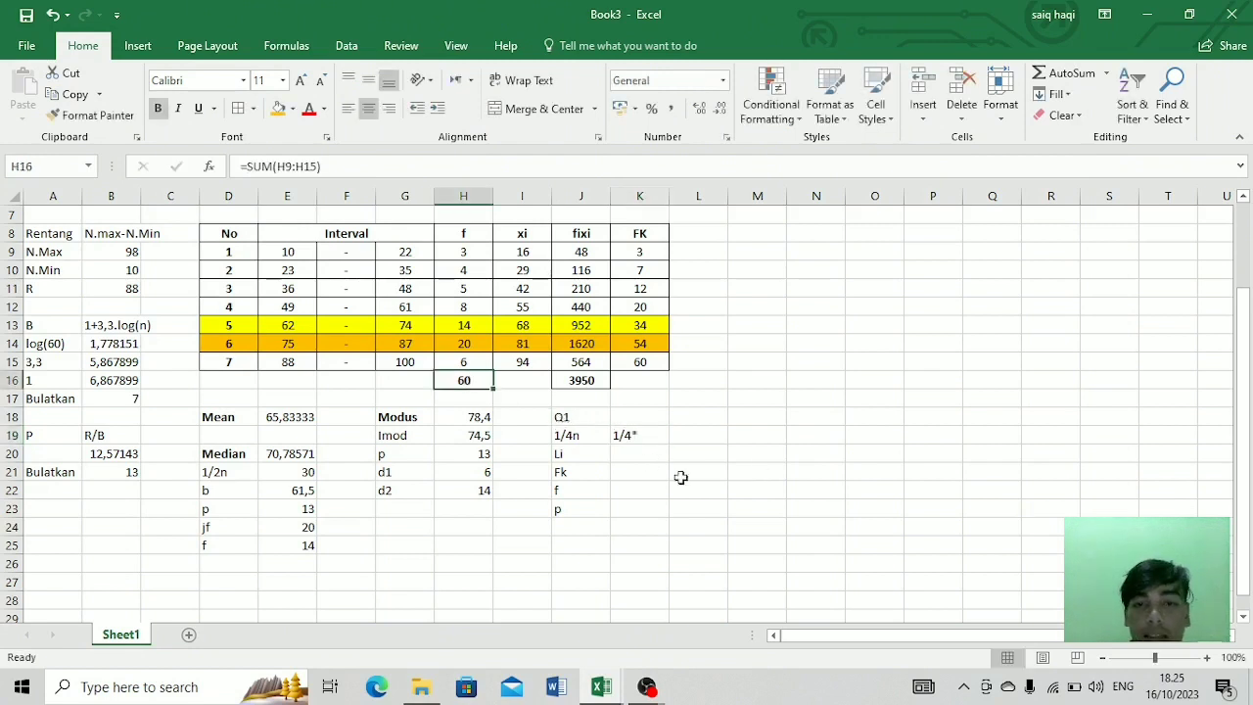
# Step: Calculate 1/4n in K19 with the formula =1/4*H16, using the total frequency
pyautogui.click(654, 444)
pyautogui.write('=')
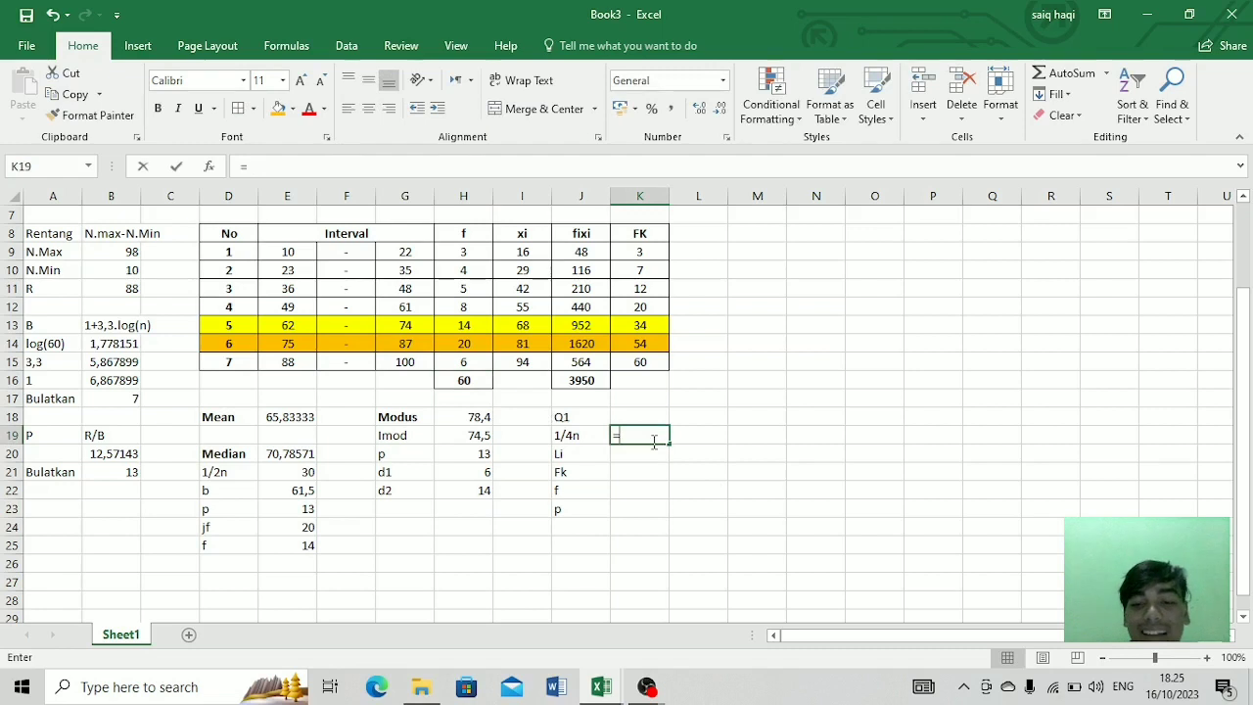
pyautogui.write('1')
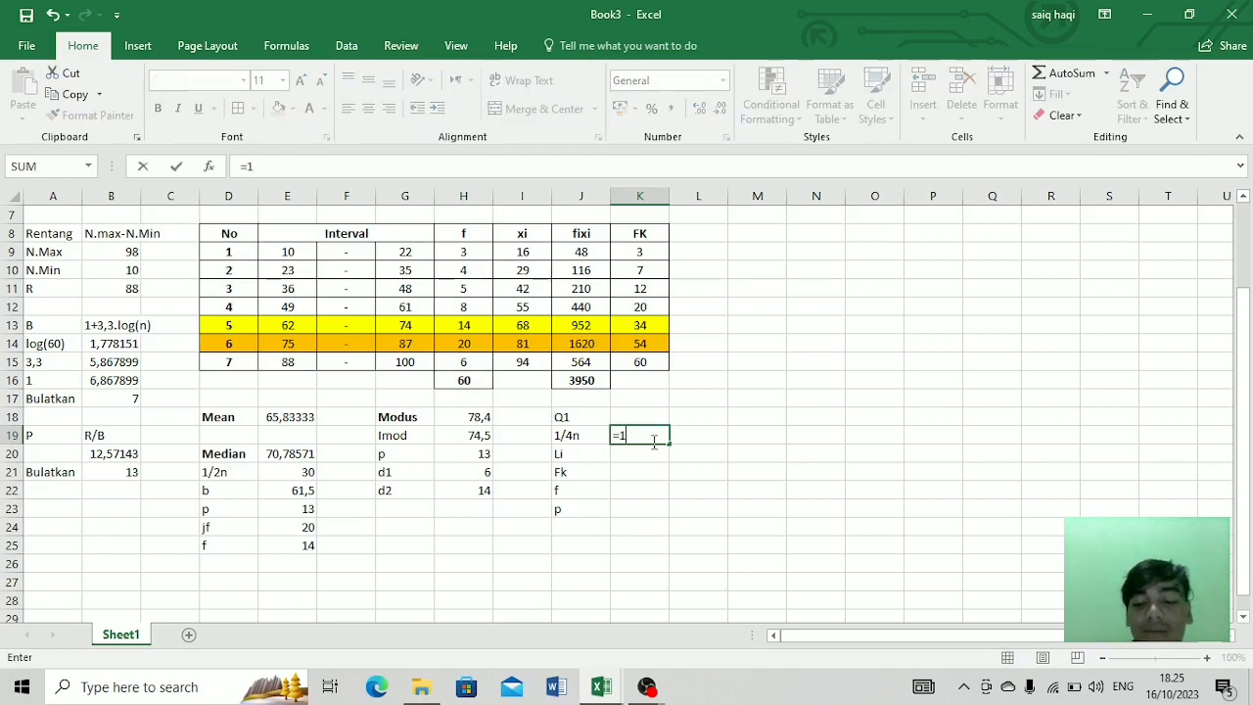
pyautogui.write('/4*')
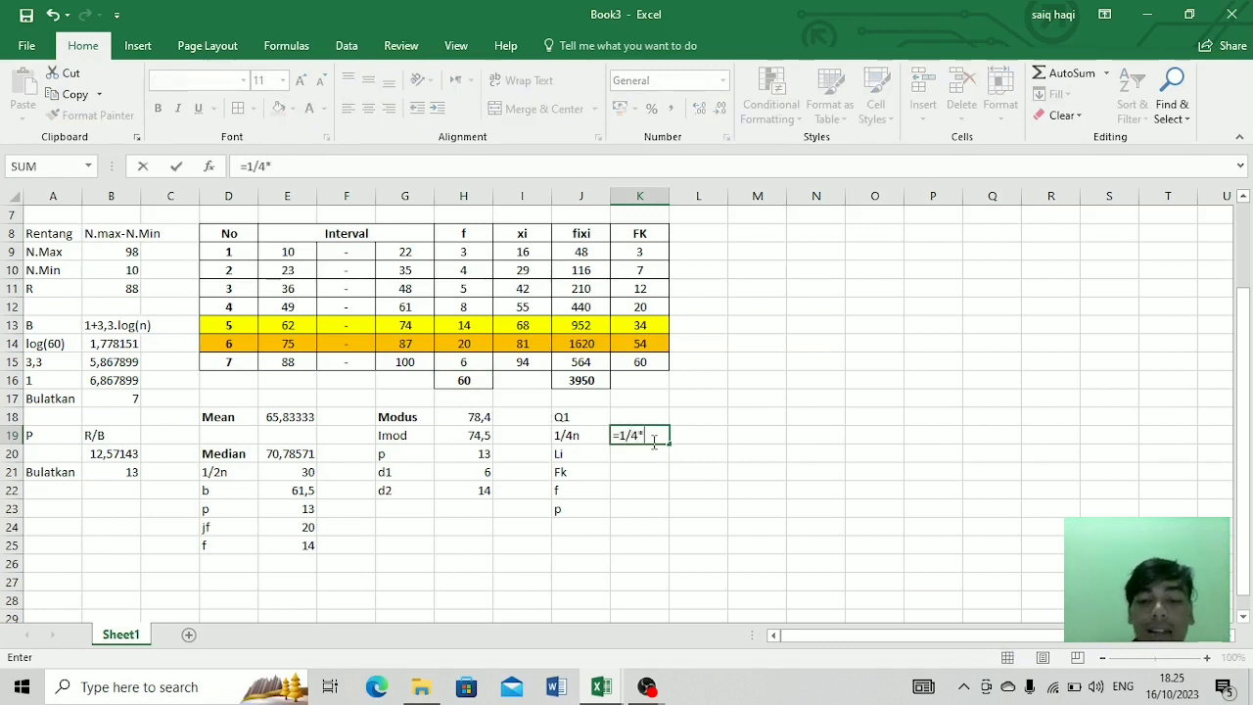
pyautogui.click(480, 379)
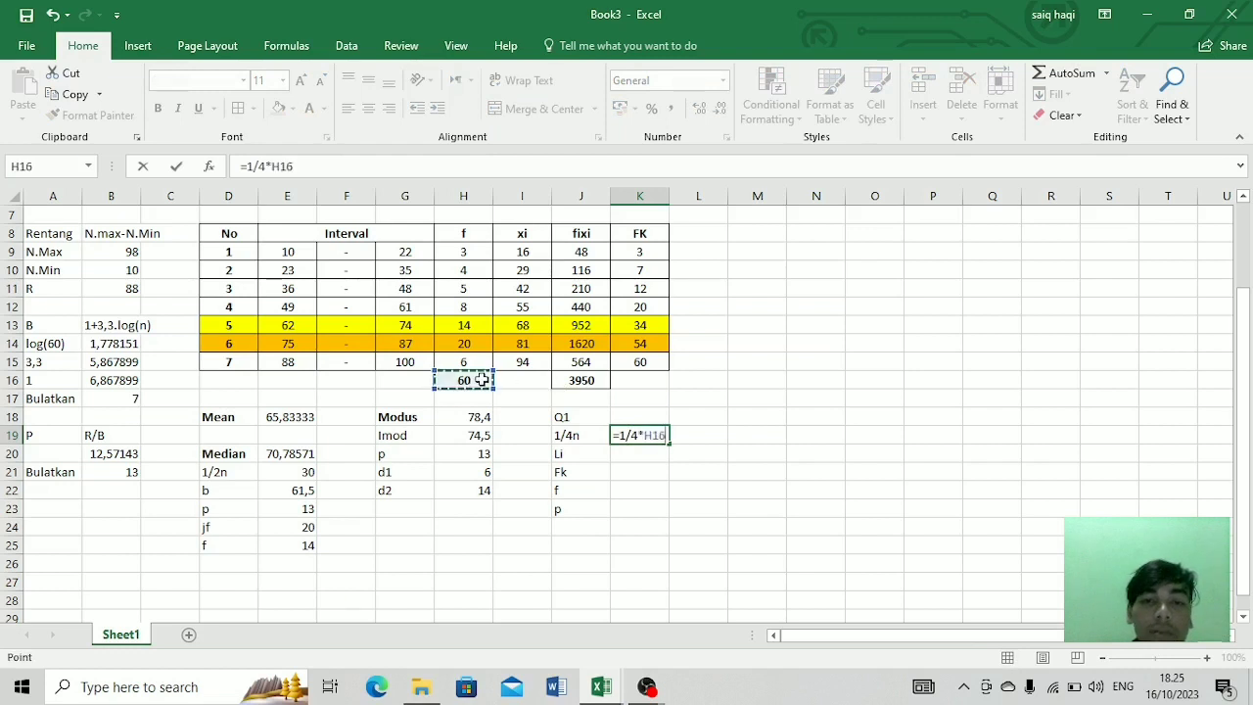
pyautogui.press('Return')
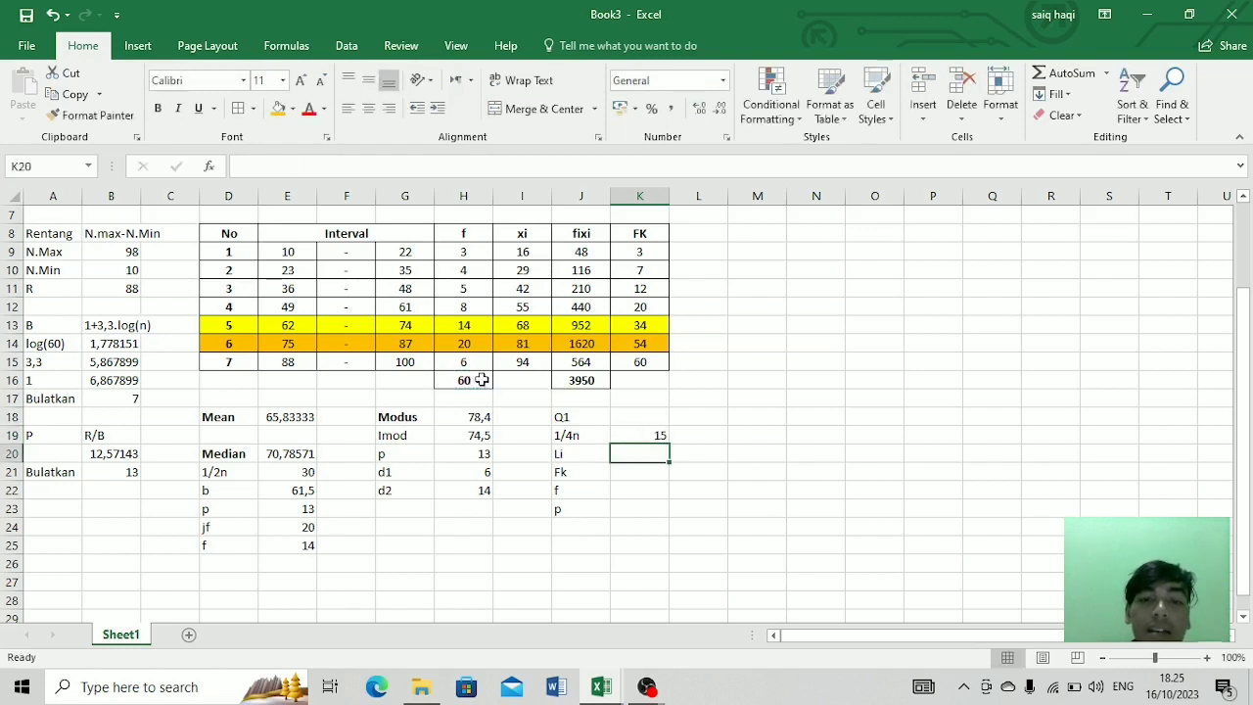
# Step: Enter the lower class boundary Li of the fourth interval in K20 as =49-0,5
pyautogui.click(663, 438)
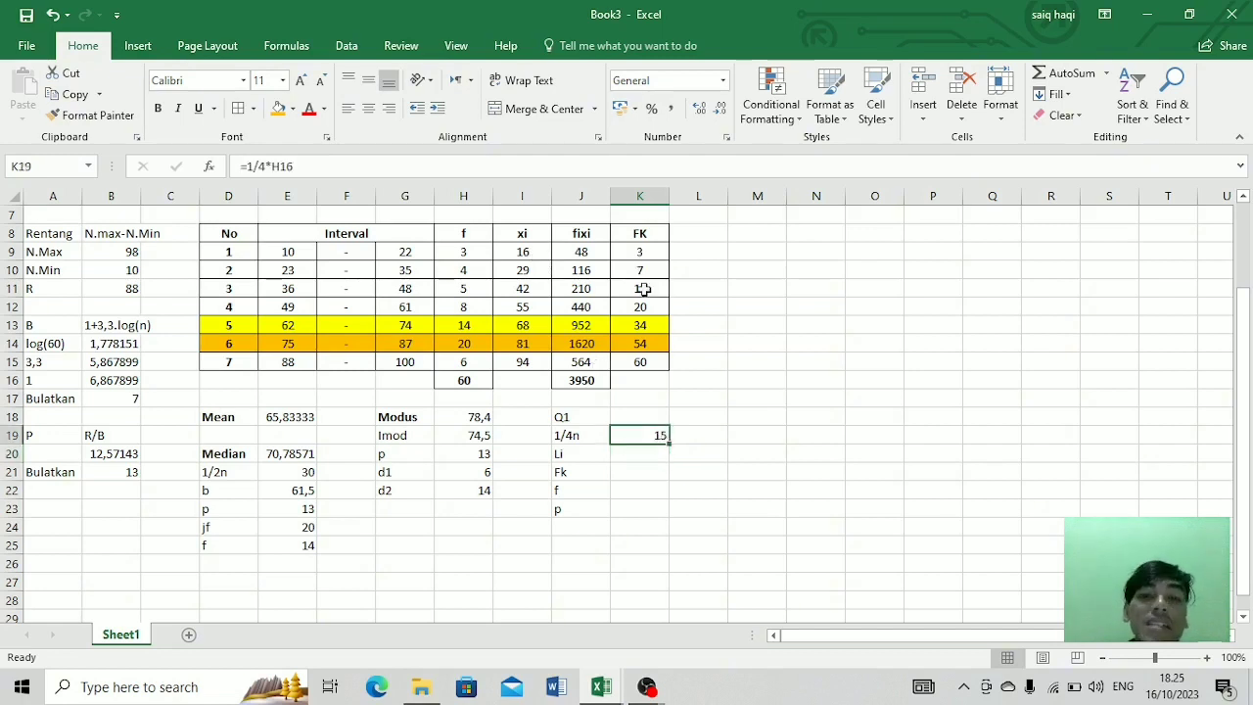
pyautogui.click(232, 308)
pyautogui.click(280, 309)
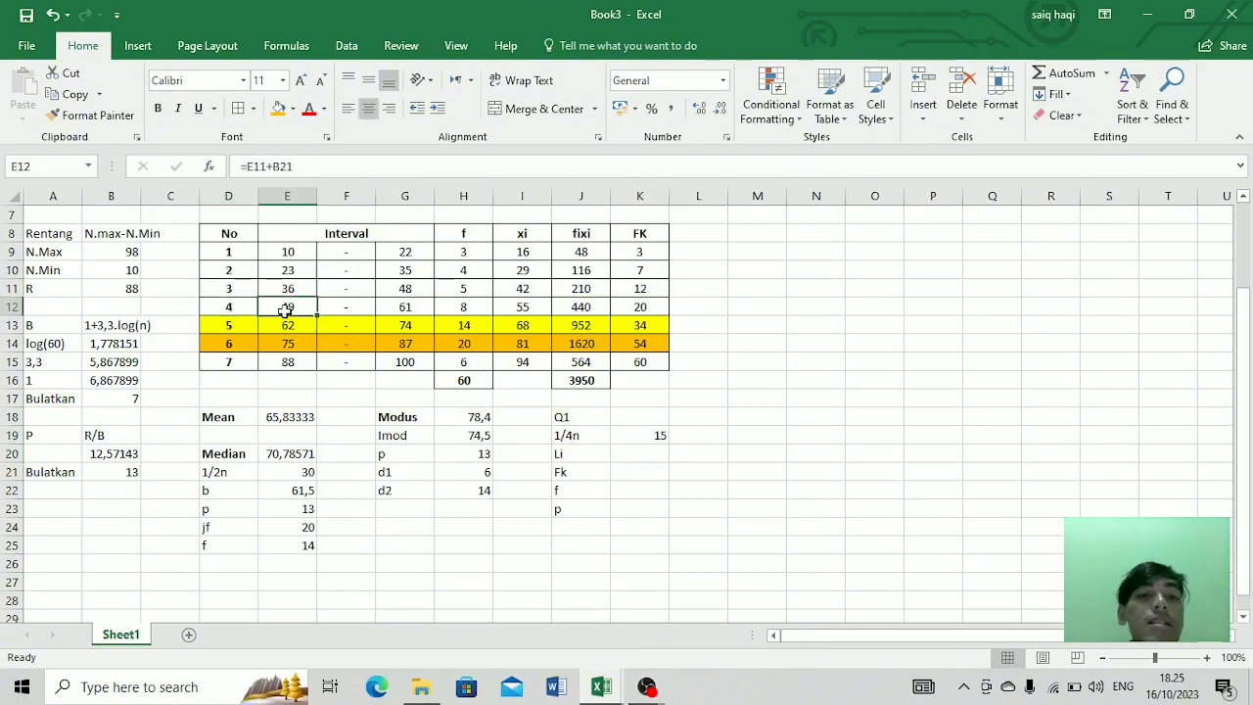
pyautogui.click(639, 457)
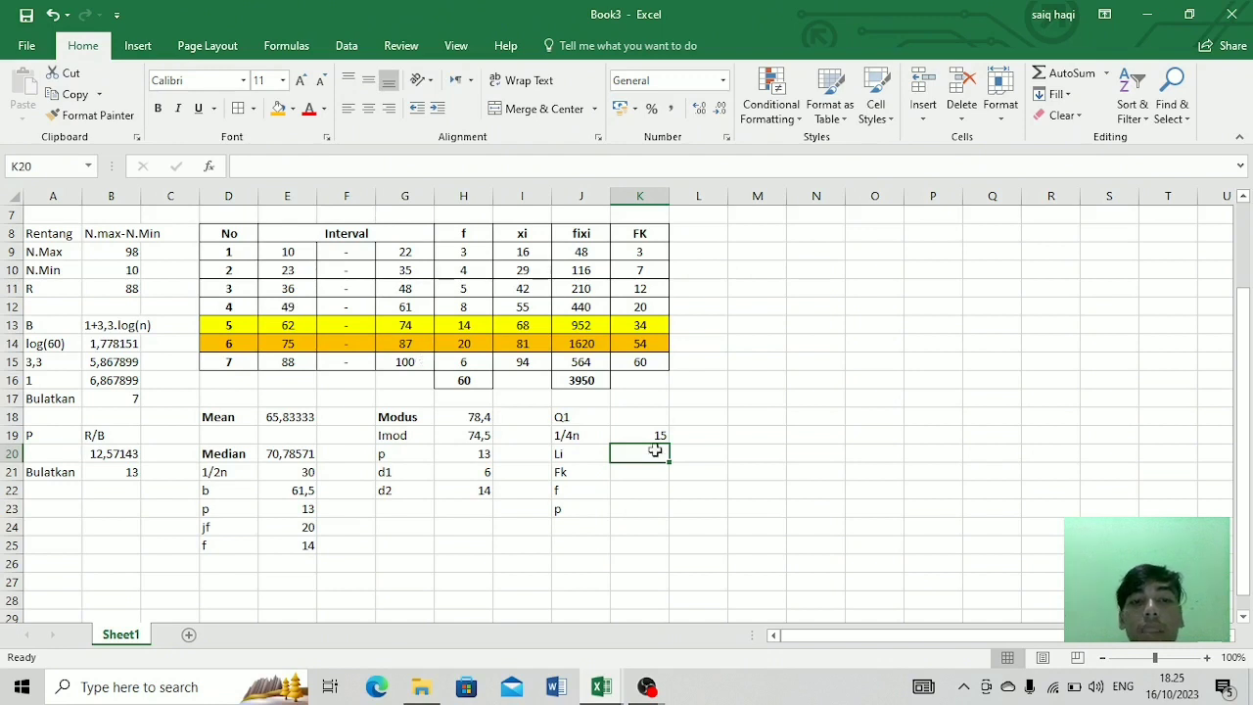
pyautogui.write('=')
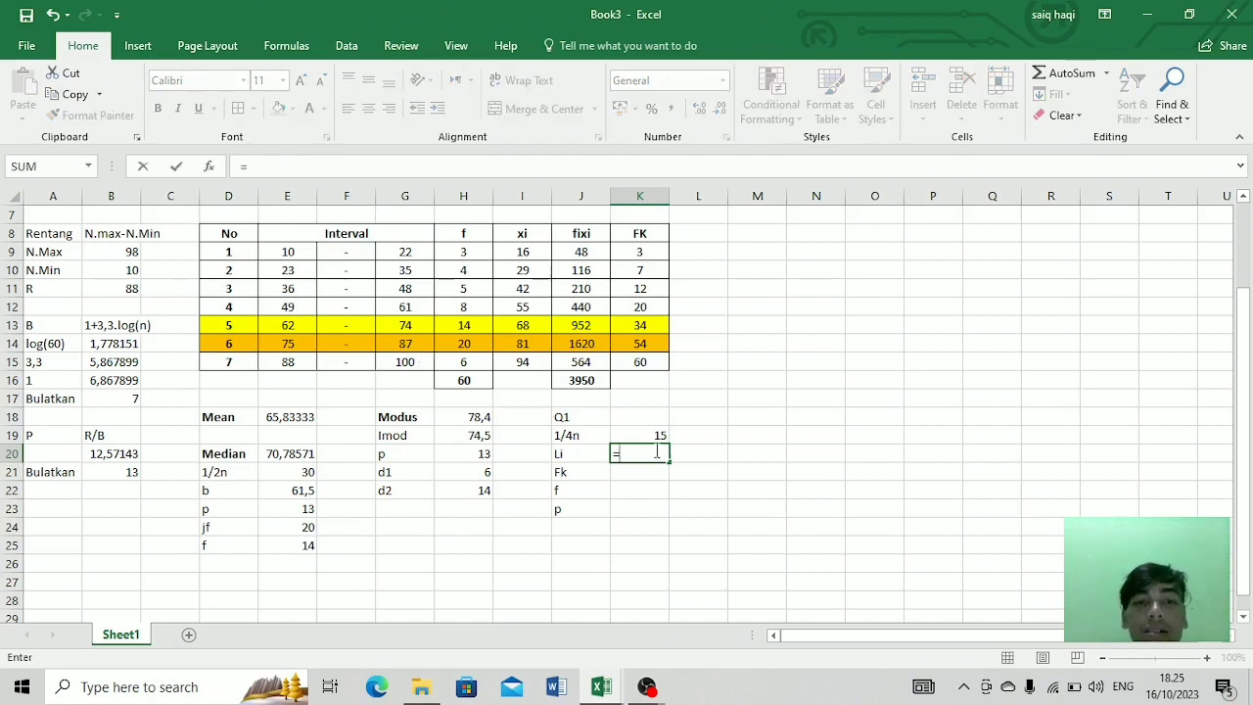
pyautogui.write('49-')
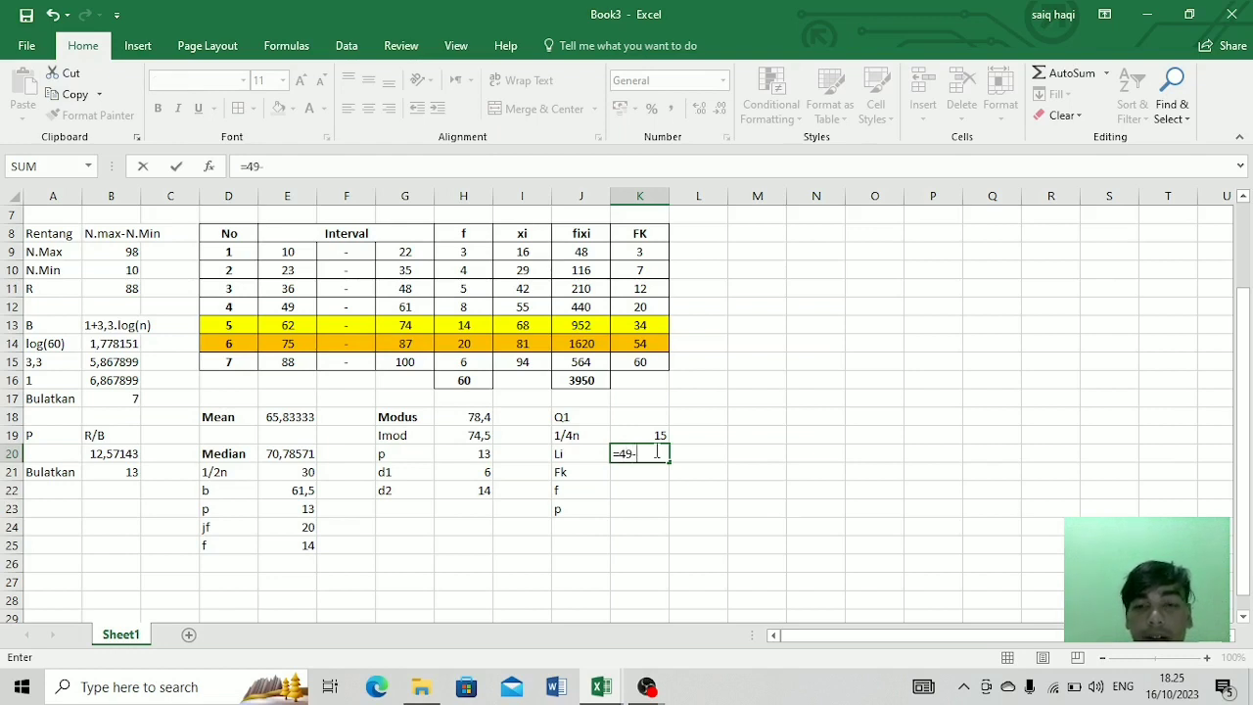
pyautogui.write('0,5')
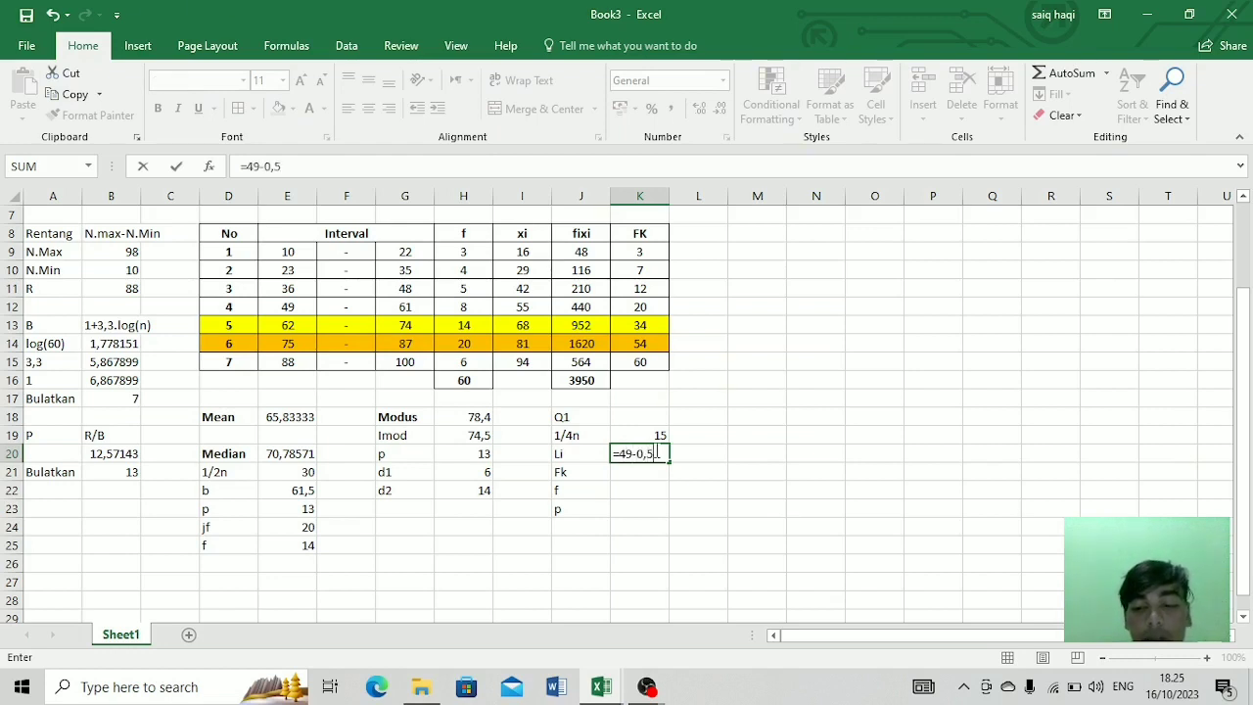
pyautogui.press('Return')
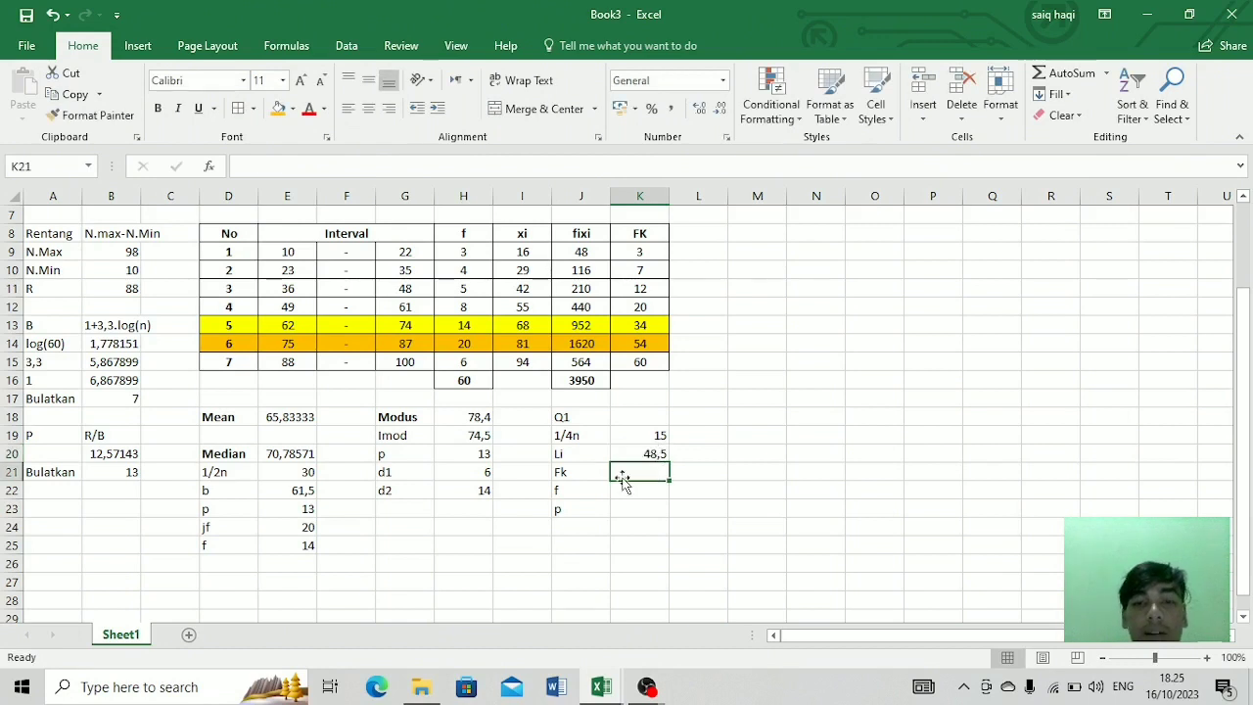
# Step: Replace the Li formula in K20 with =E12-0,5 so it references the fourth interval's lower limit
pyautogui.click(643, 456)
pyautogui.write('=')
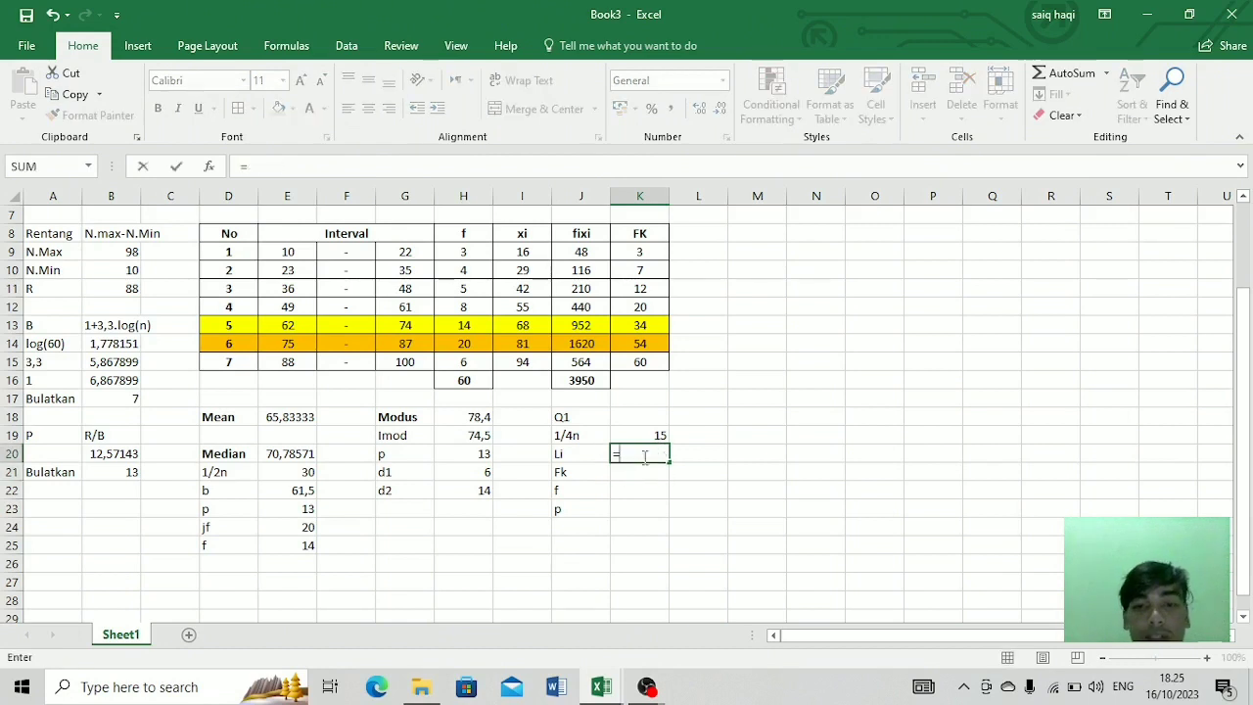
pyautogui.click(290, 307)
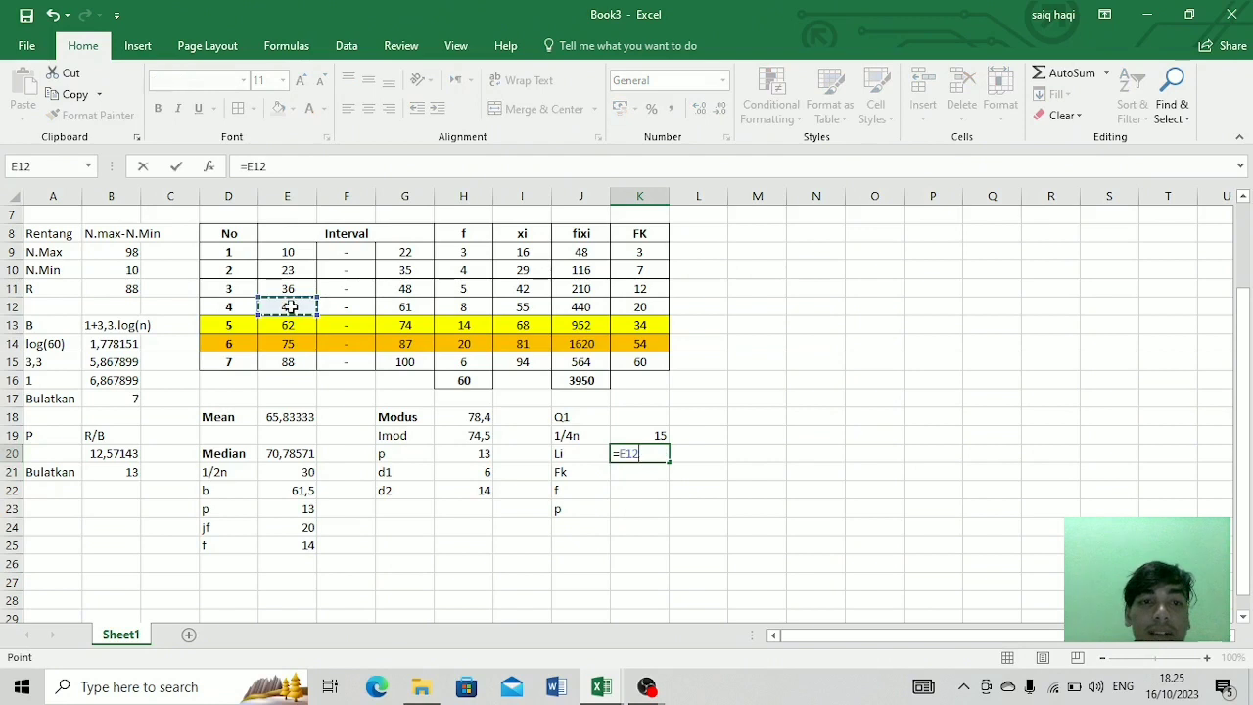
pyautogui.write('-')
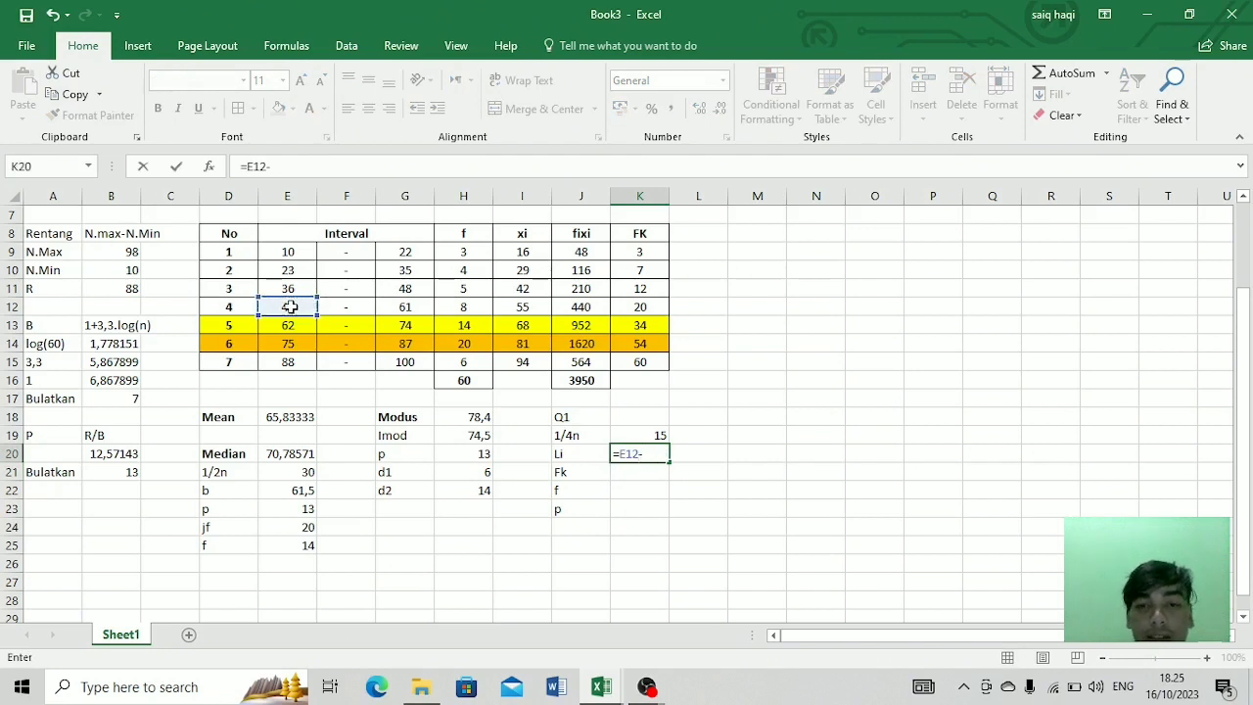
pyautogui.write('0,5')
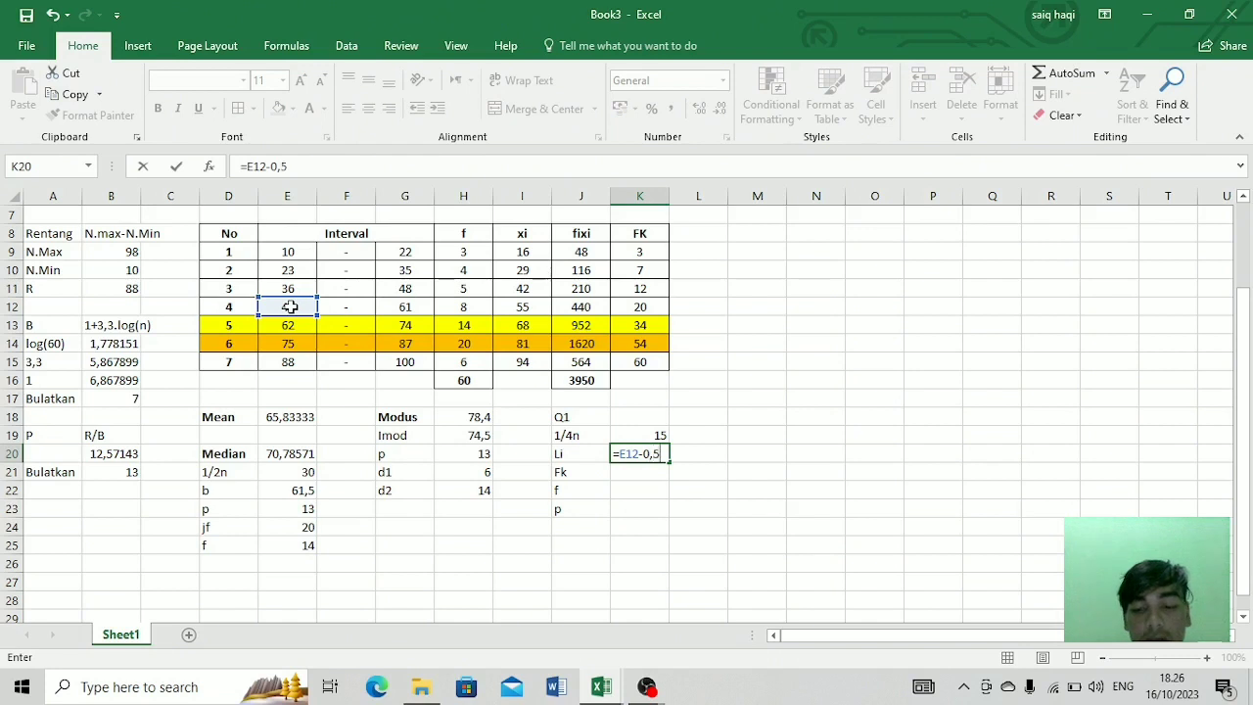
pyautogui.press('Return')
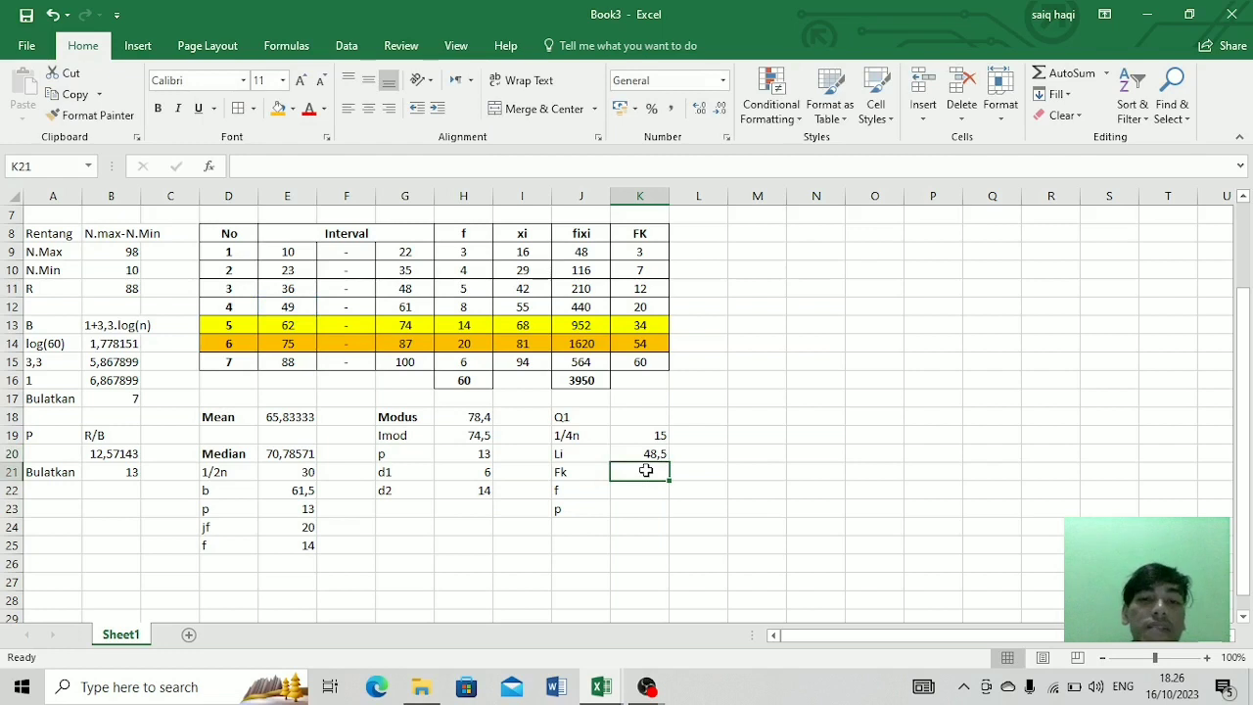
# Step: Set Fk in K21 to =K11, the cumulative frequency of the class before the Q1 class
pyautogui.click(644, 308)
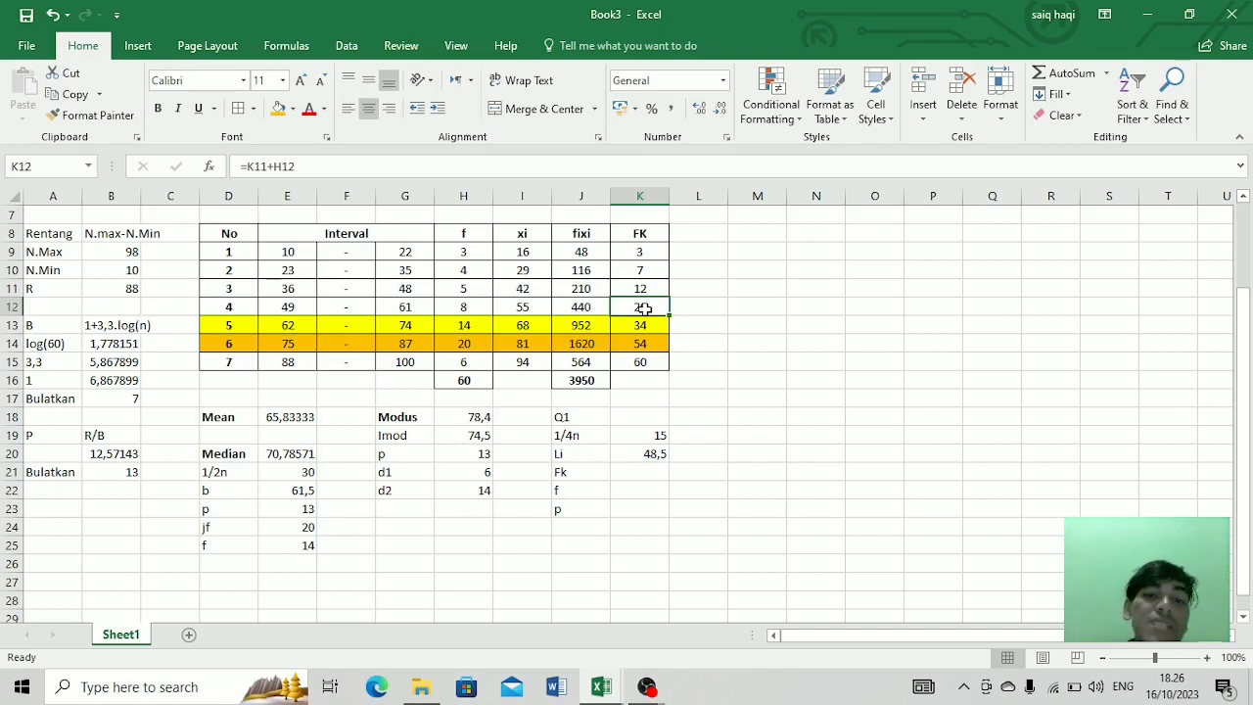
pyautogui.click(641, 288)
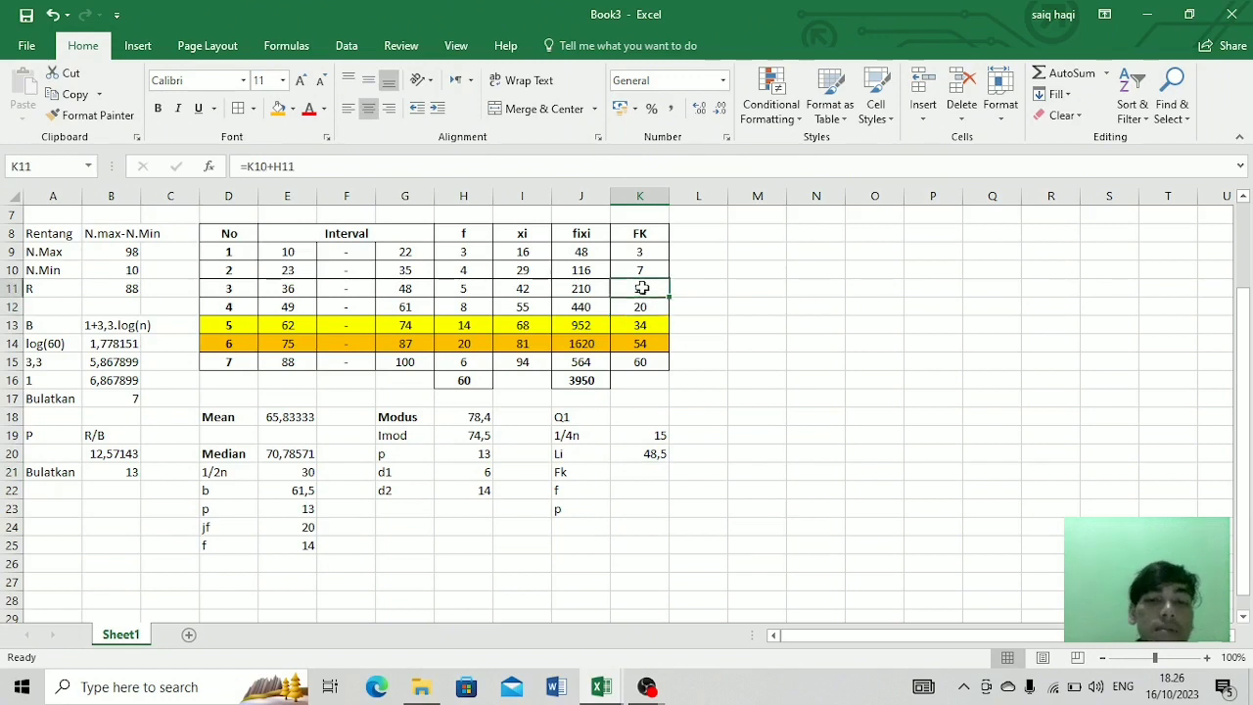
pyautogui.click(641, 470)
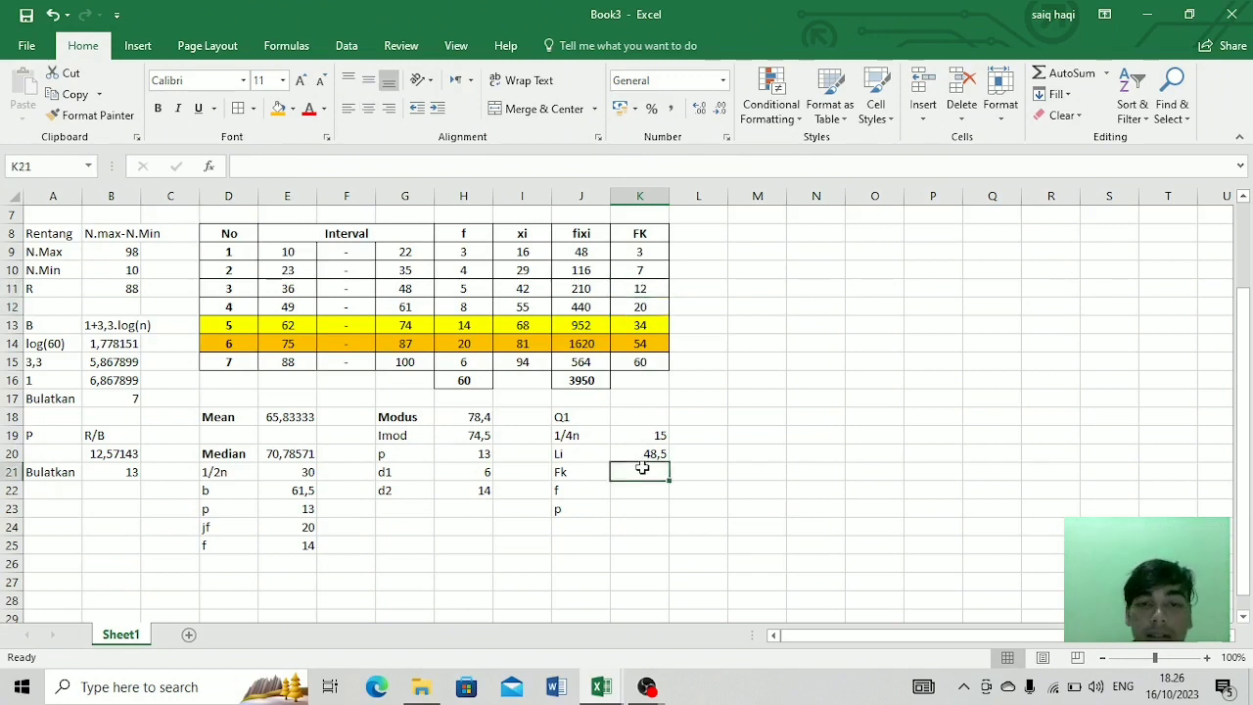
pyautogui.write('=')
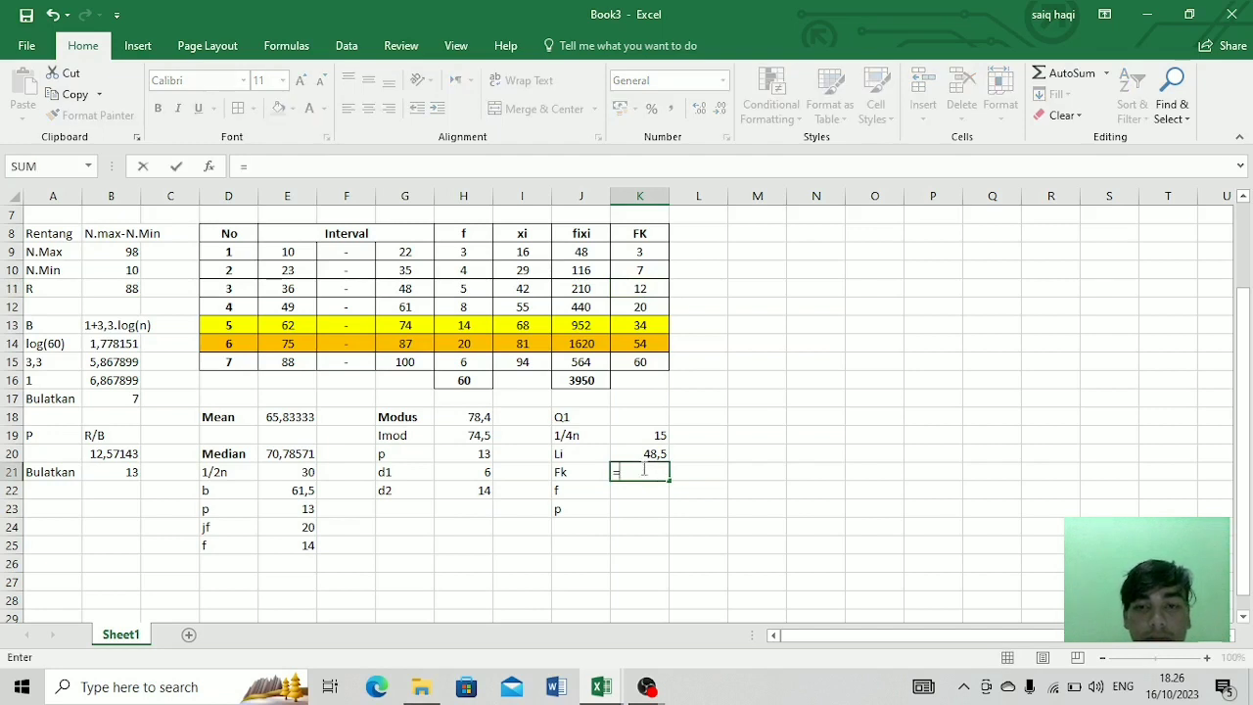
pyautogui.click(642, 290)
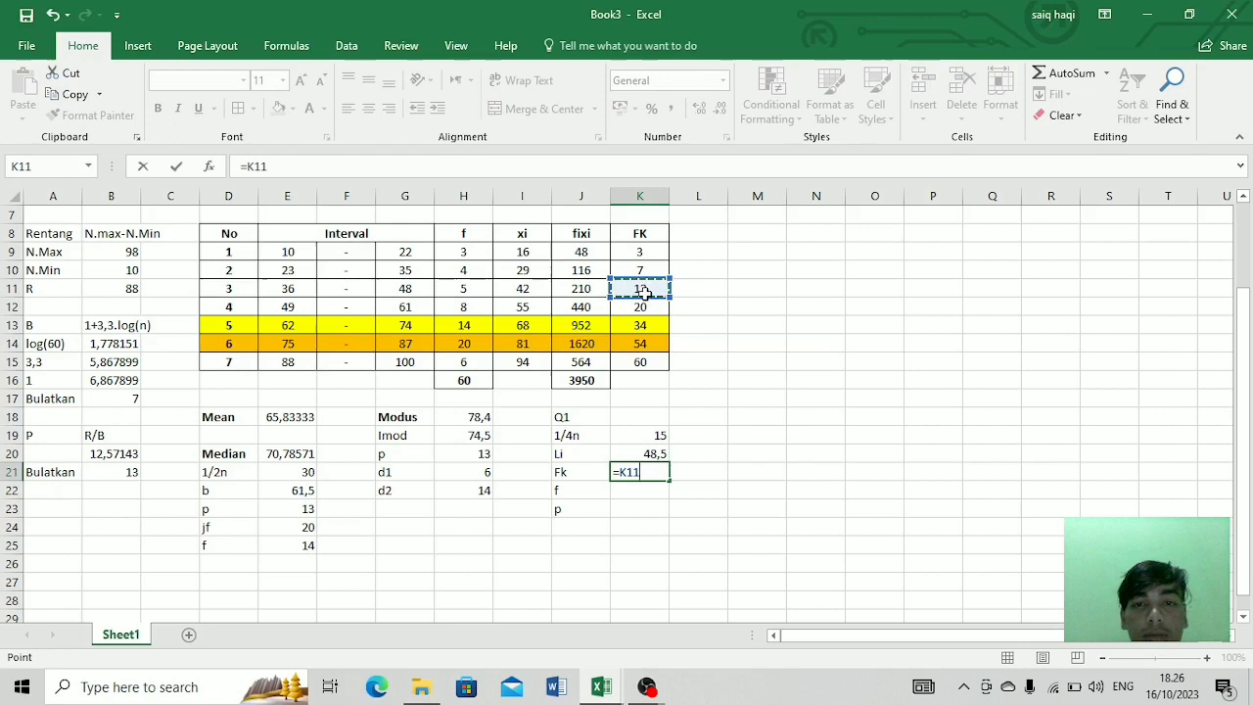
pyautogui.press('Return')
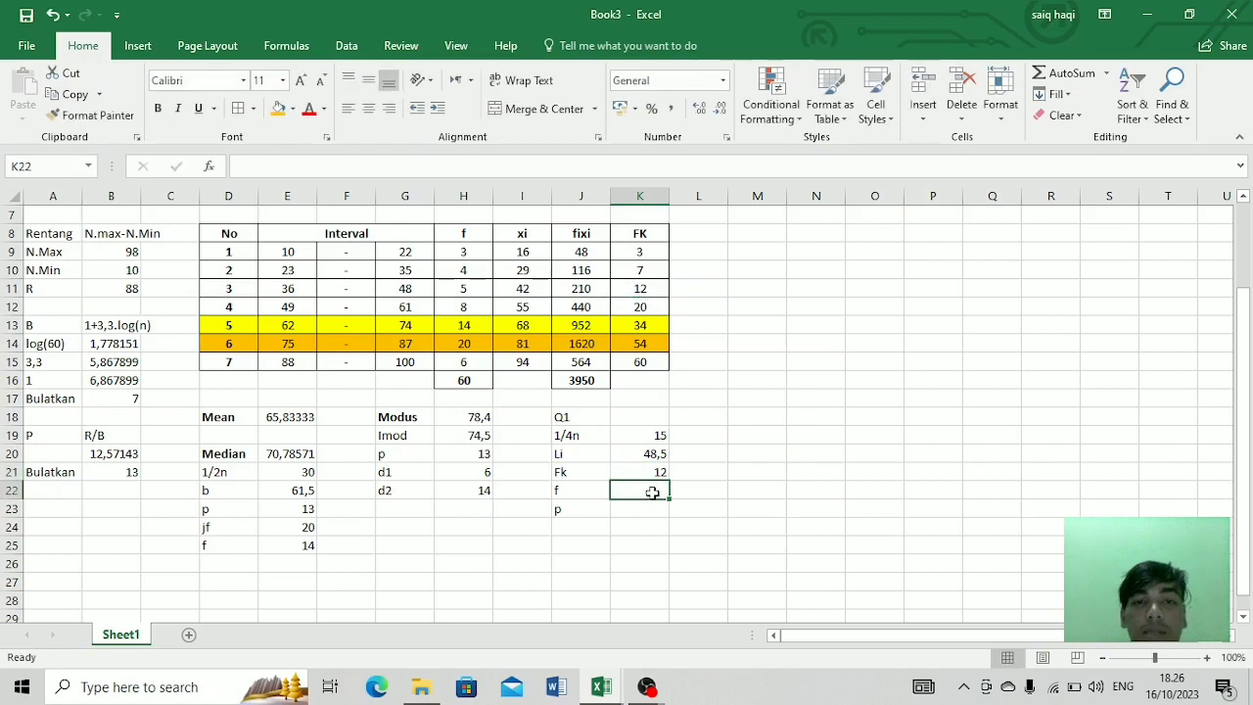
# Step: Fill in f in K22 as =H12, the Q1 class frequency, and p in K23 as =B21, the rounded class width
pyautogui.write('=')
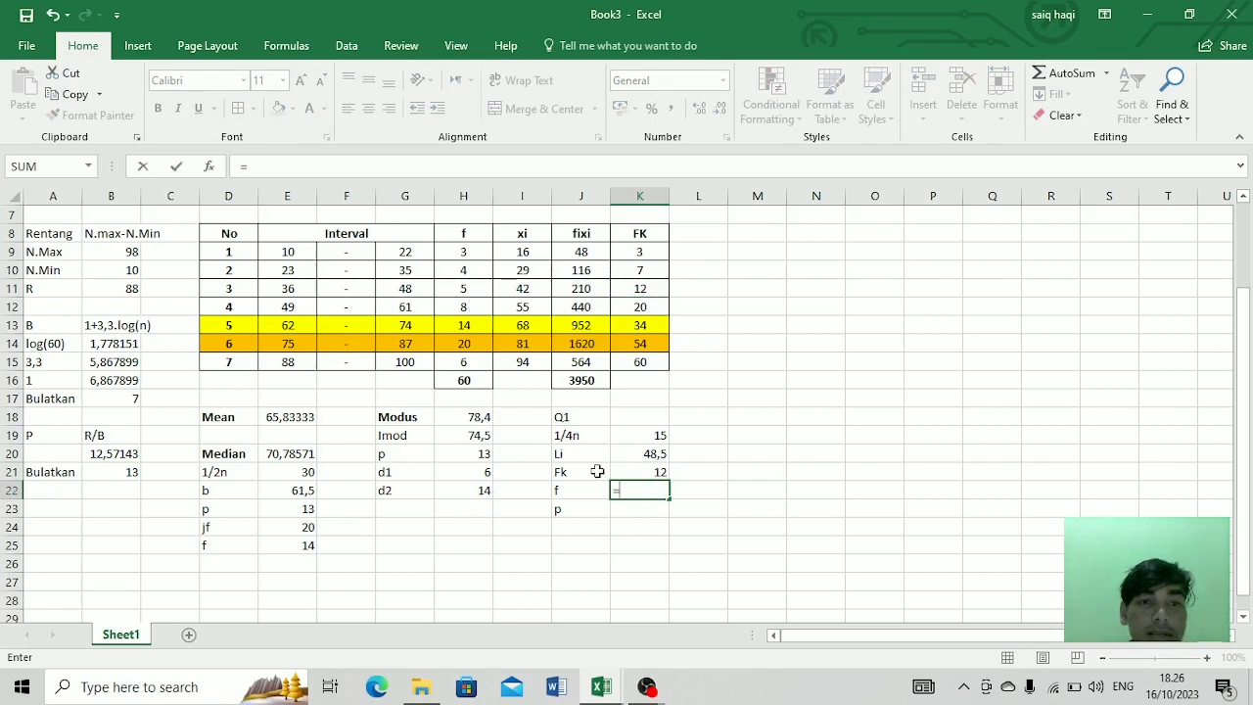
pyautogui.click(473, 304)
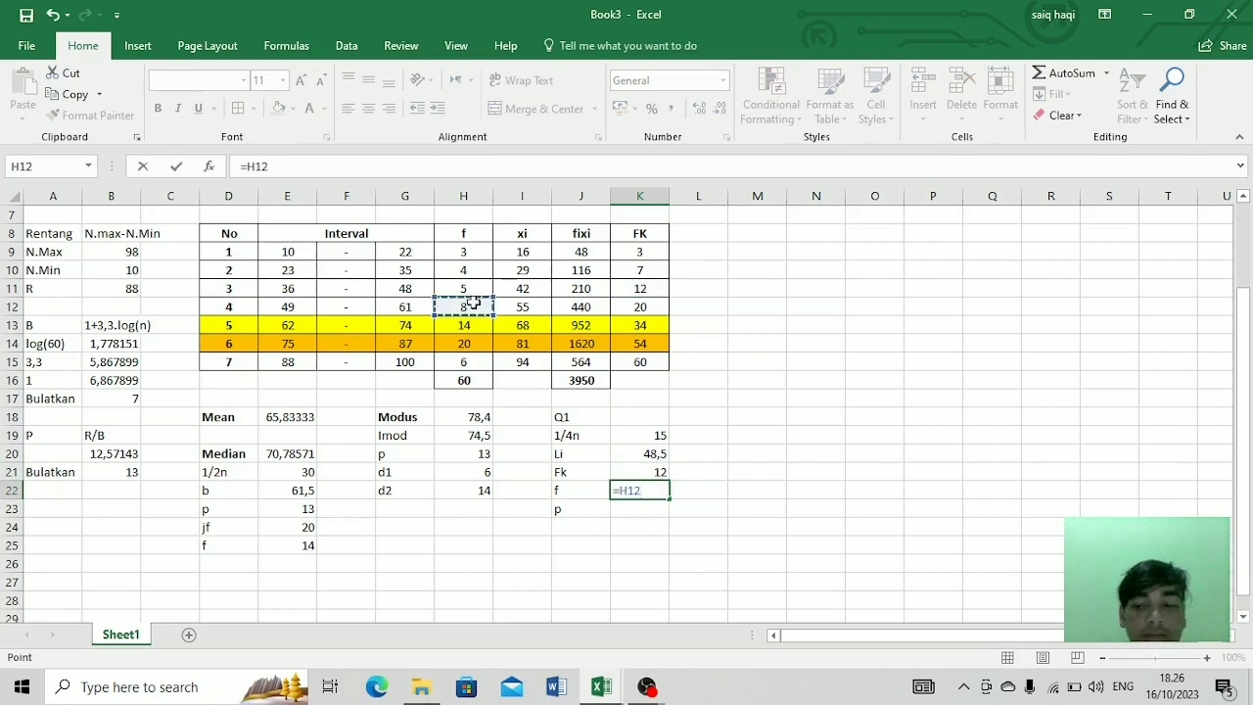
pyautogui.press('Return')
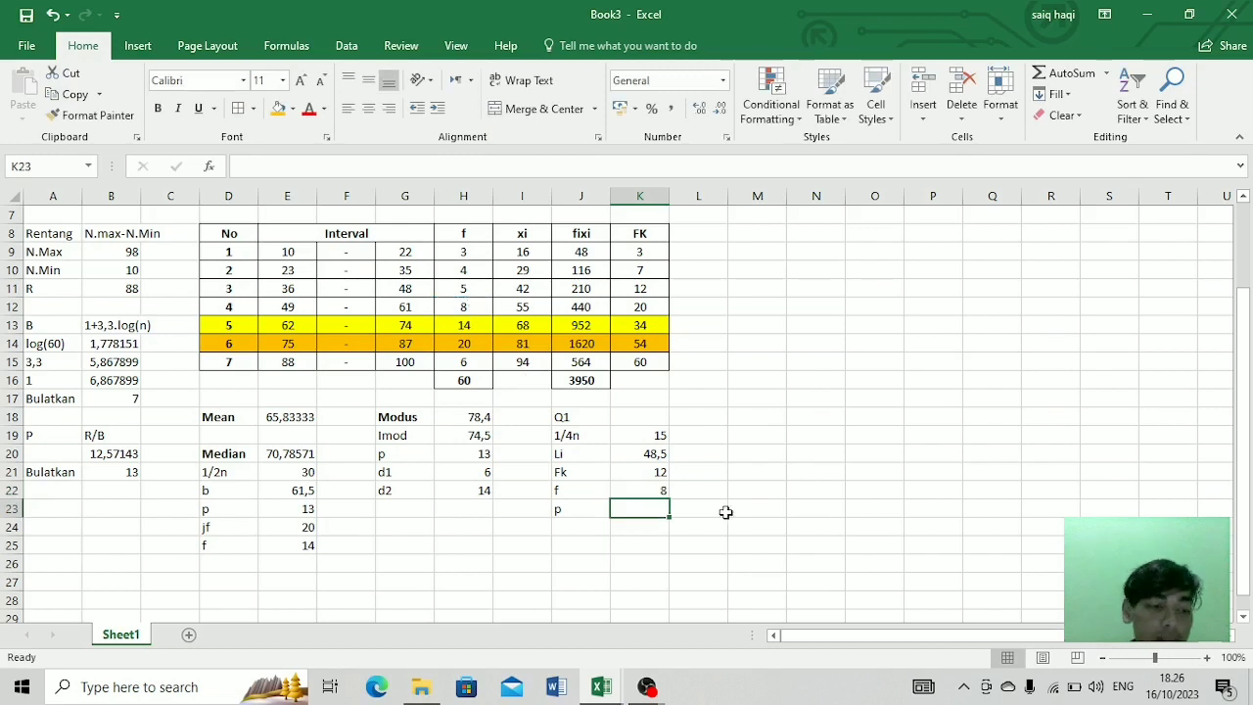
pyautogui.write('=')
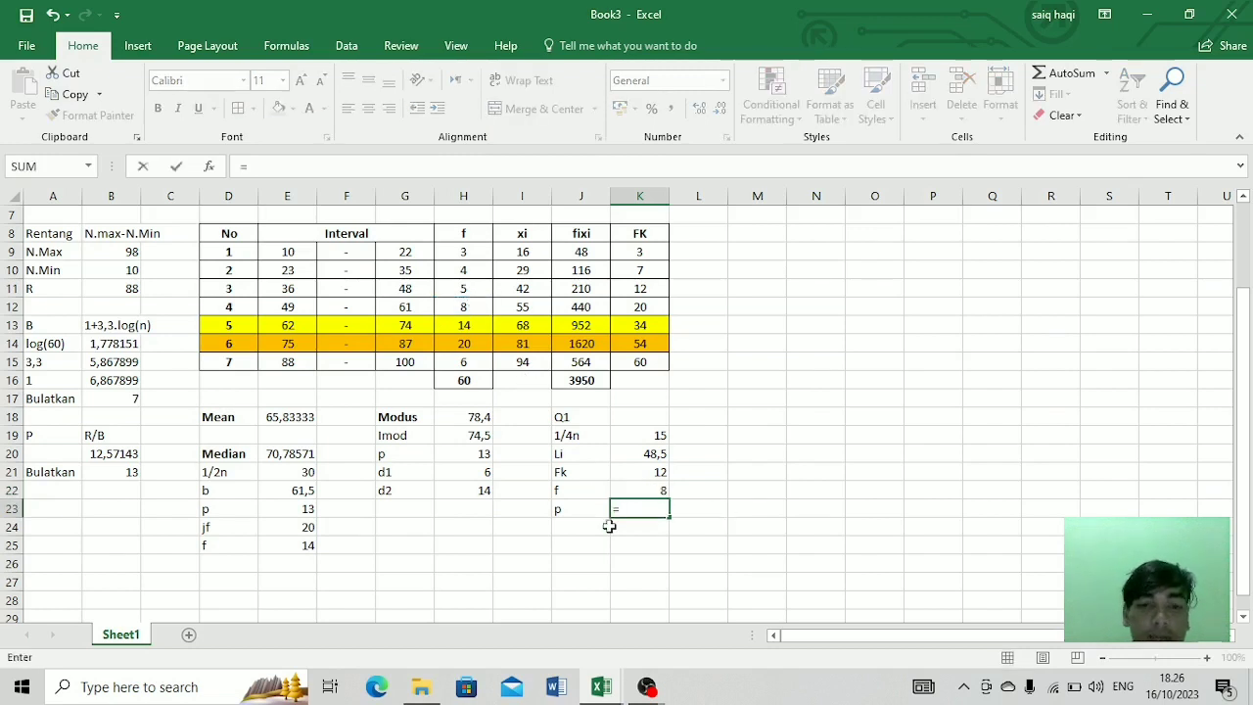
pyautogui.click(121, 470)
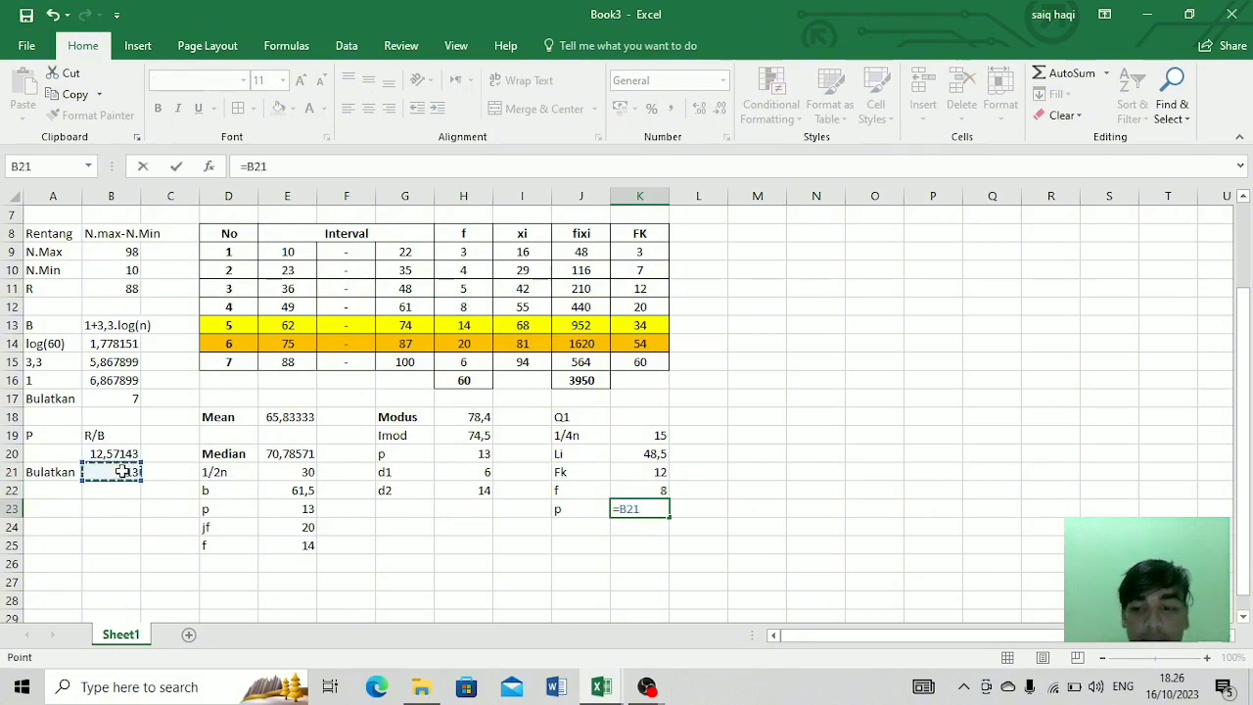
pyautogui.press('Return')
# Step: Calculate Q1 in K18 with the formula =K20+((K19-K21)/K22)*K23
pyautogui.click(651, 417)
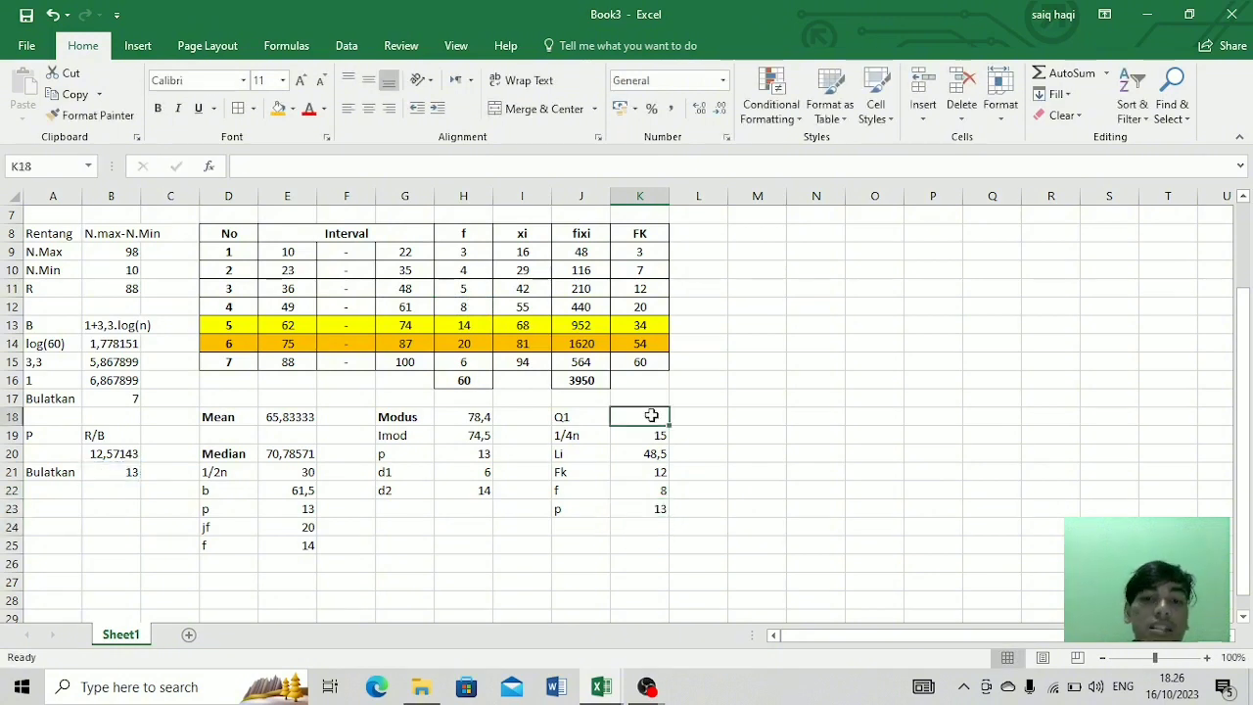
pyautogui.write('=')
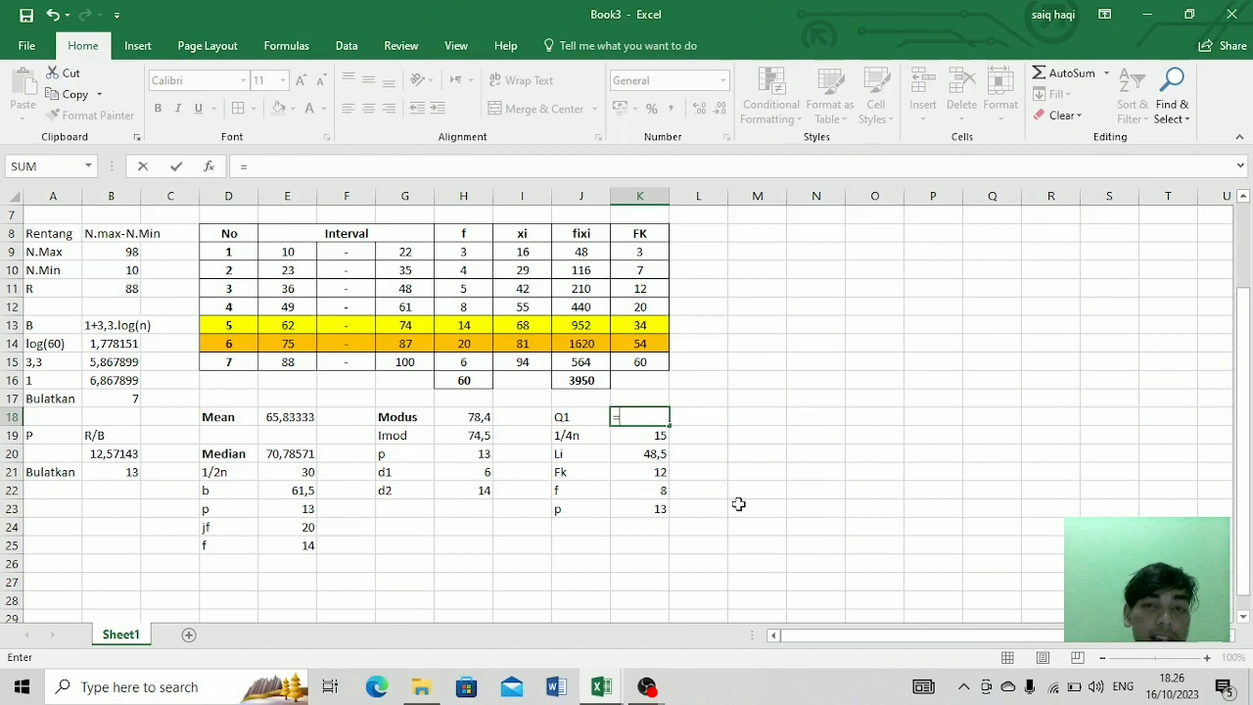
pyautogui.click(650, 455)
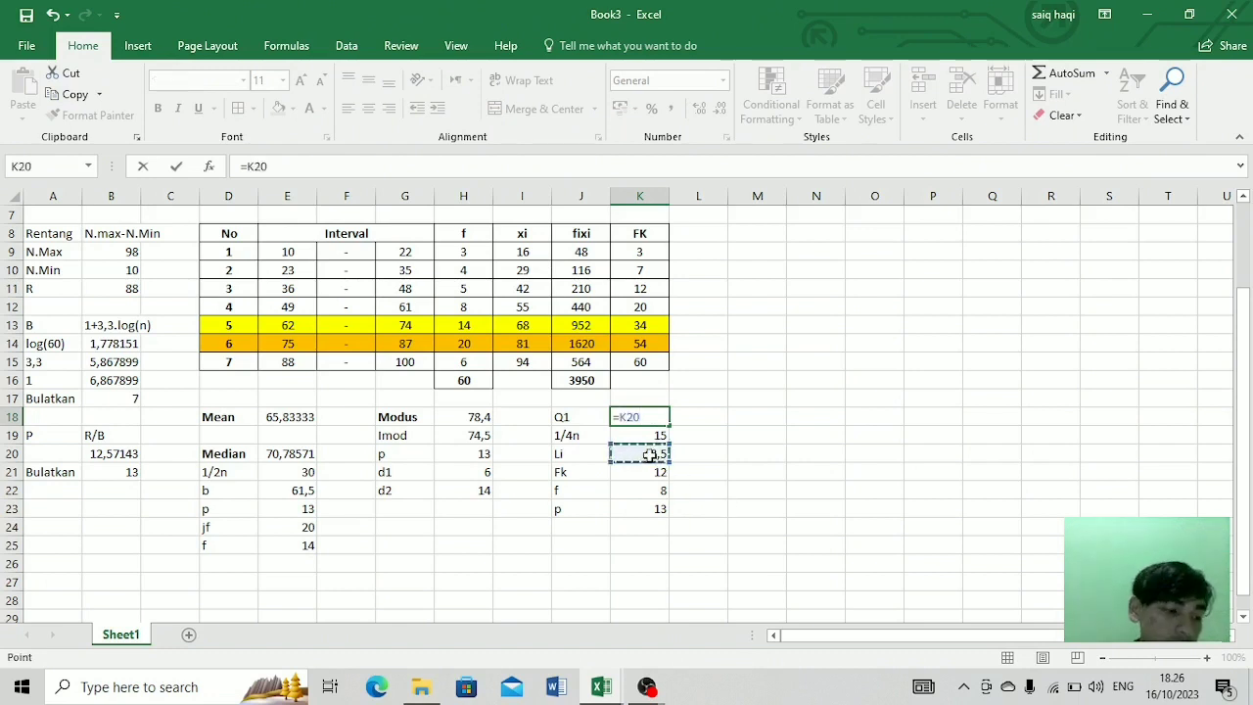
pyautogui.write('+((')
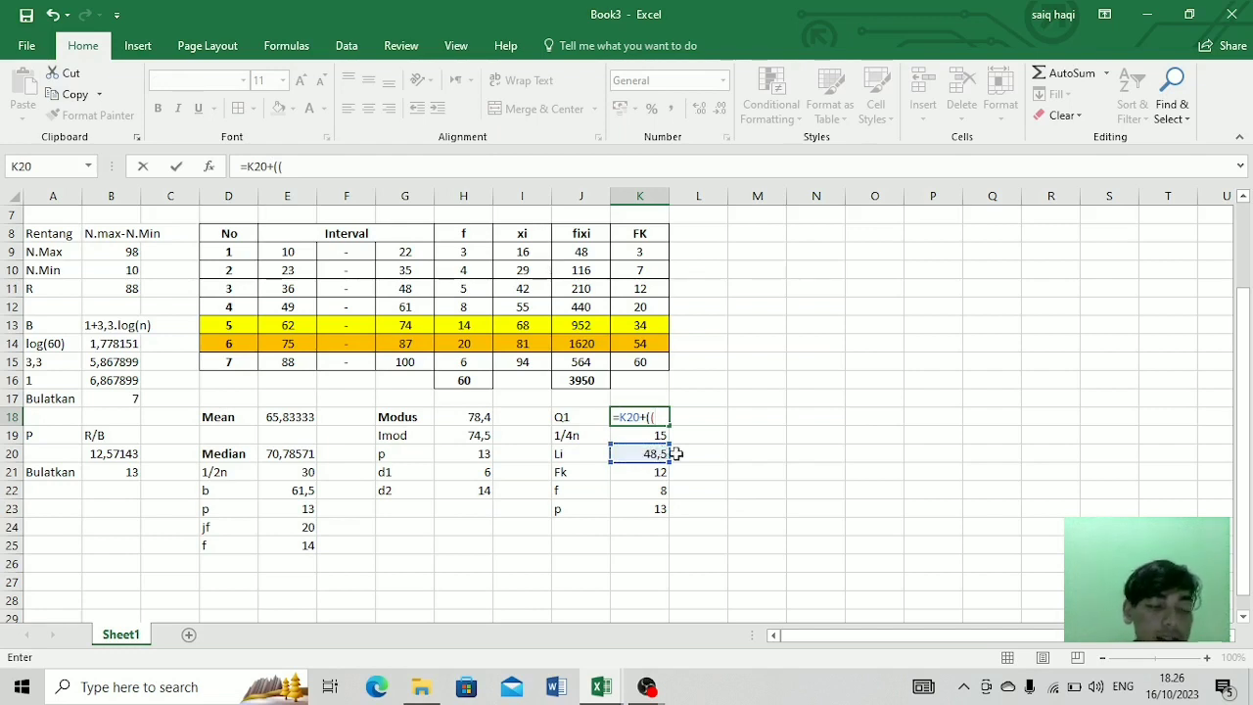
pyautogui.click(654, 436)
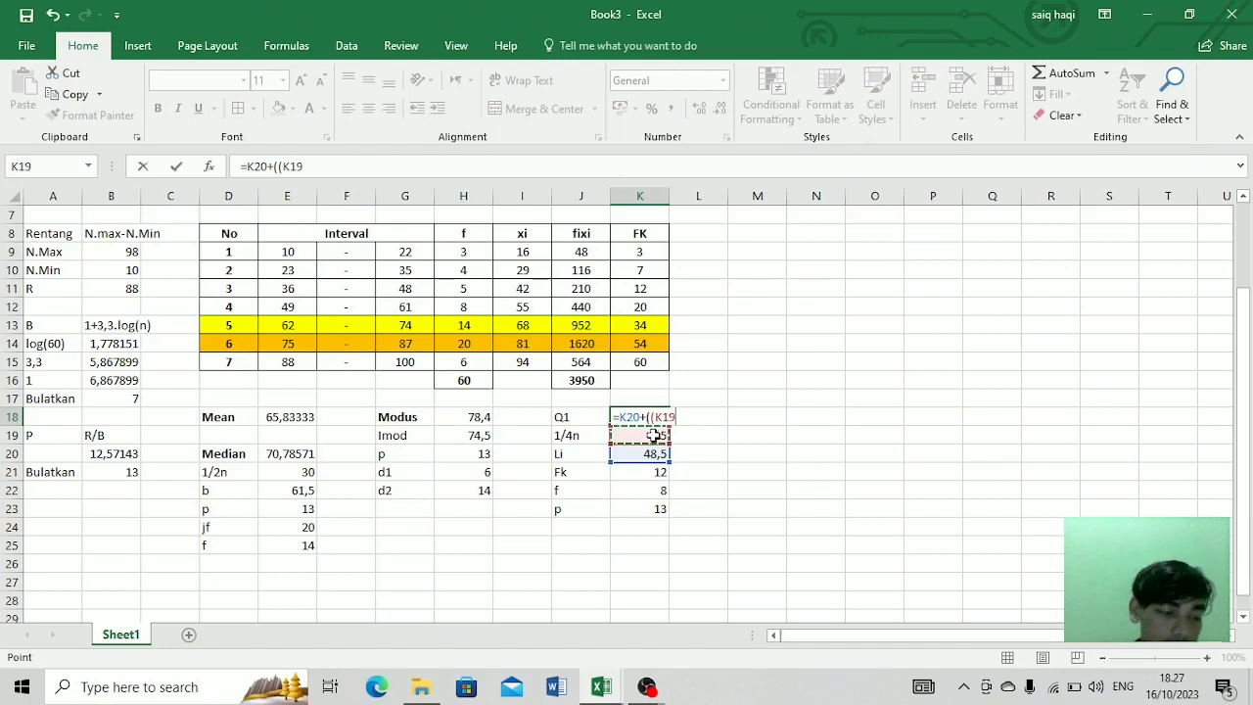
pyautogui.write('-')
pyautogui.click(646, 474)
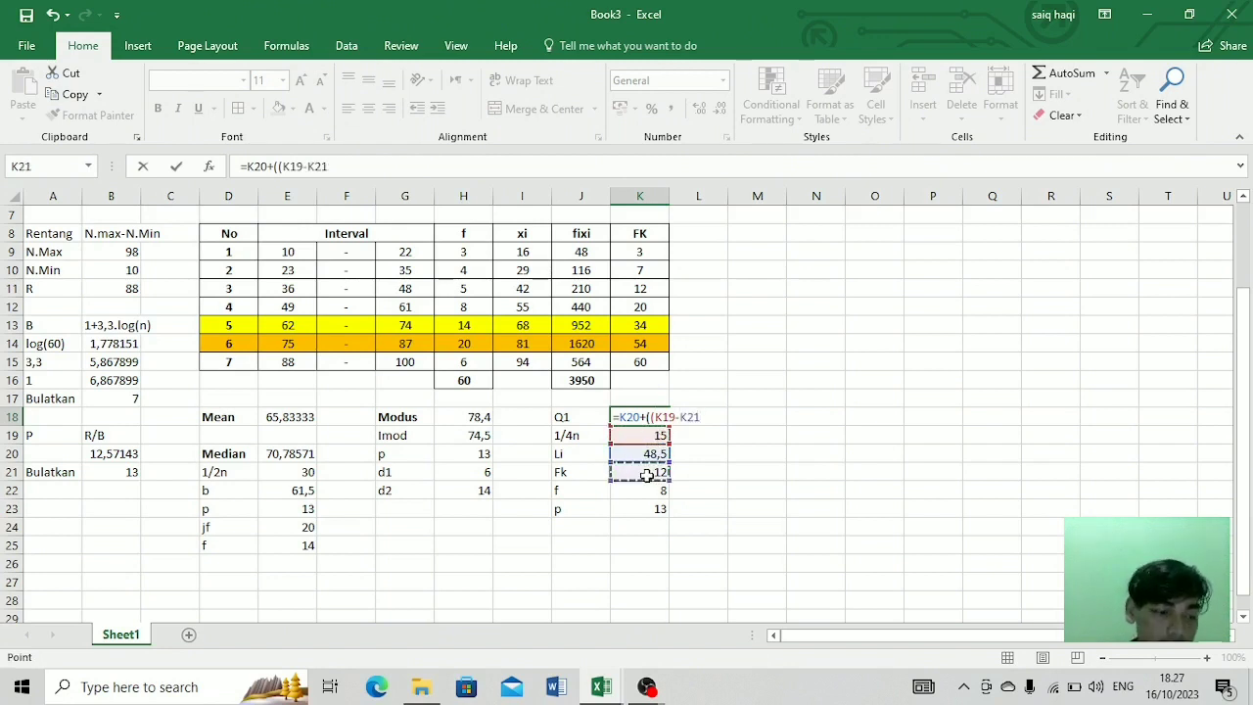
pyautogui.write(')/')
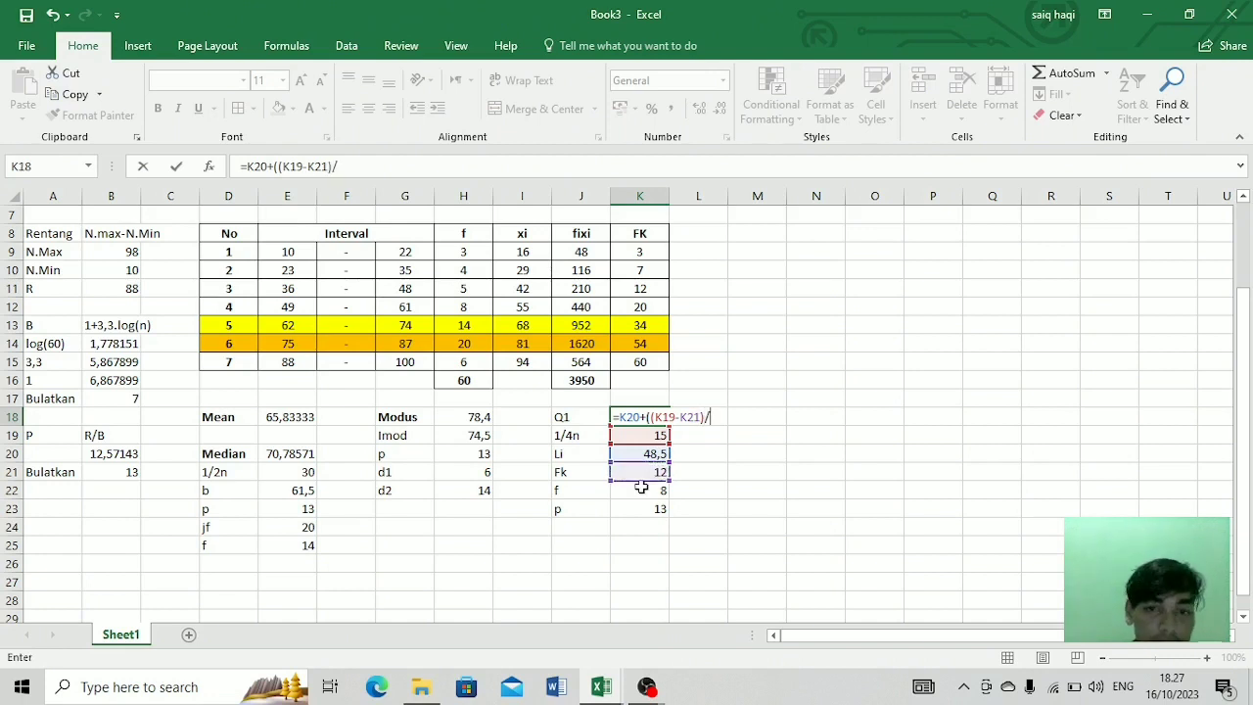
pyautogui.click(641, 487)
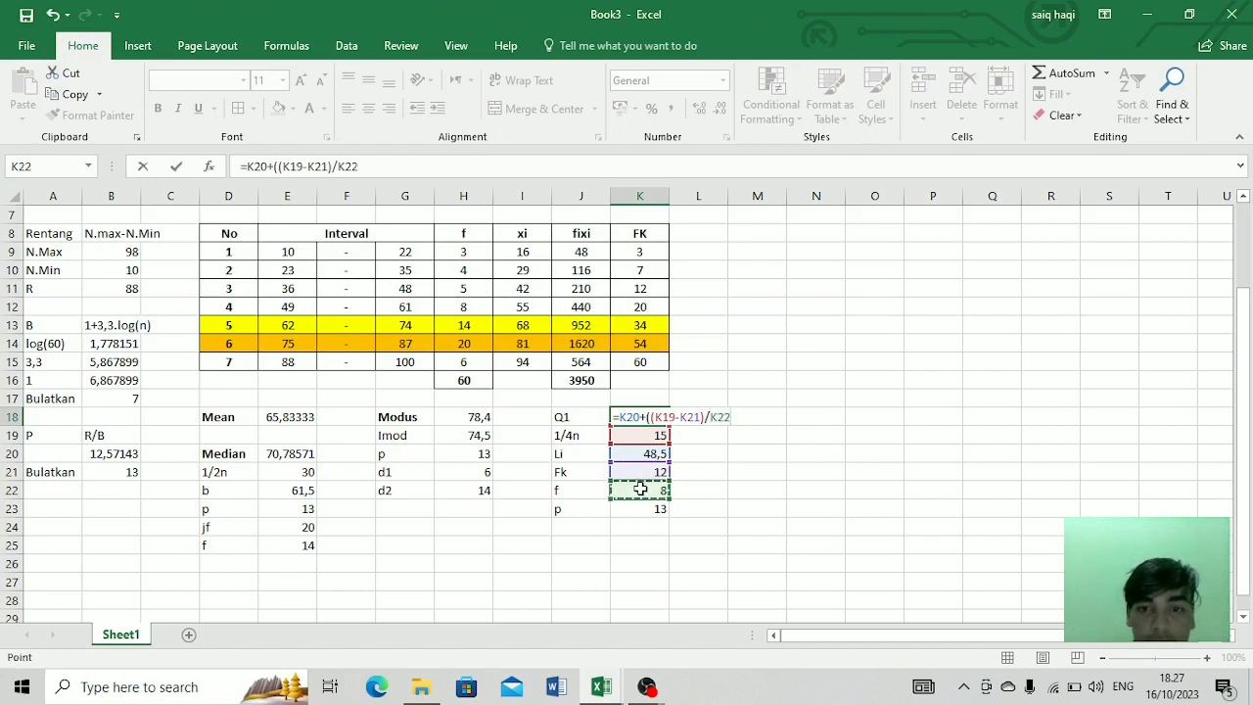
pyautogui.write(')*')
pyautogui.click(637, 511)
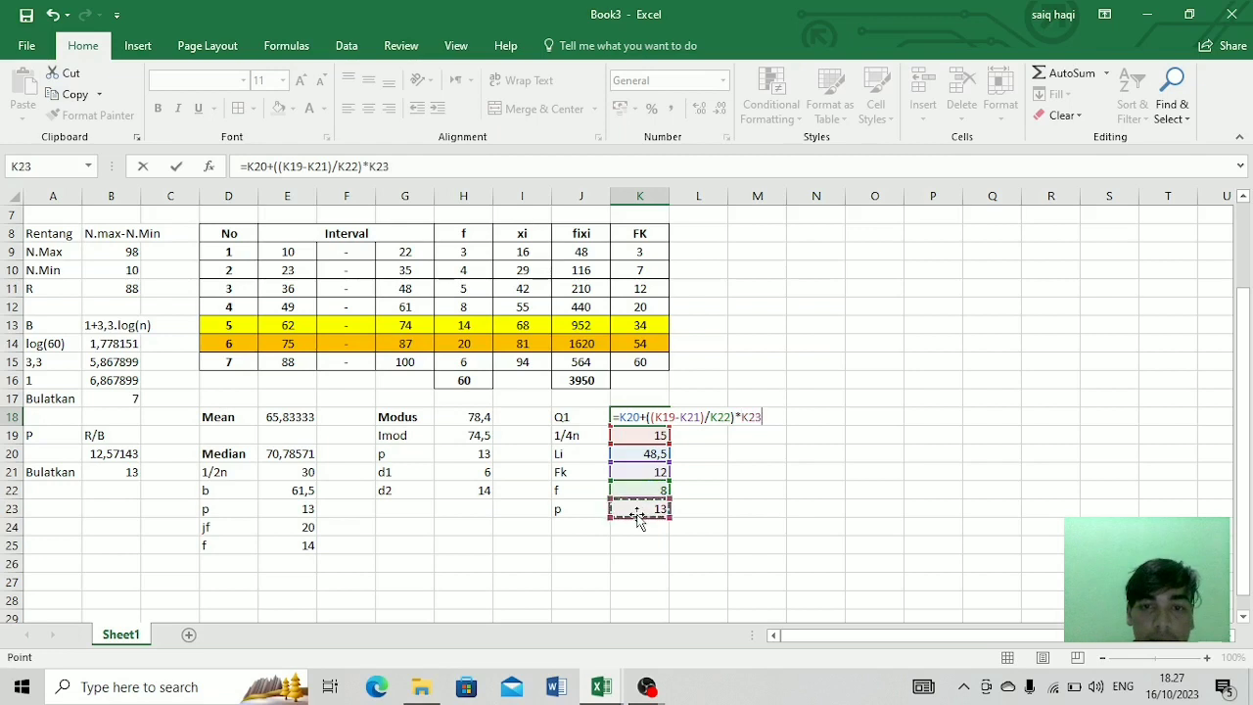
pyautogui.press('Return')
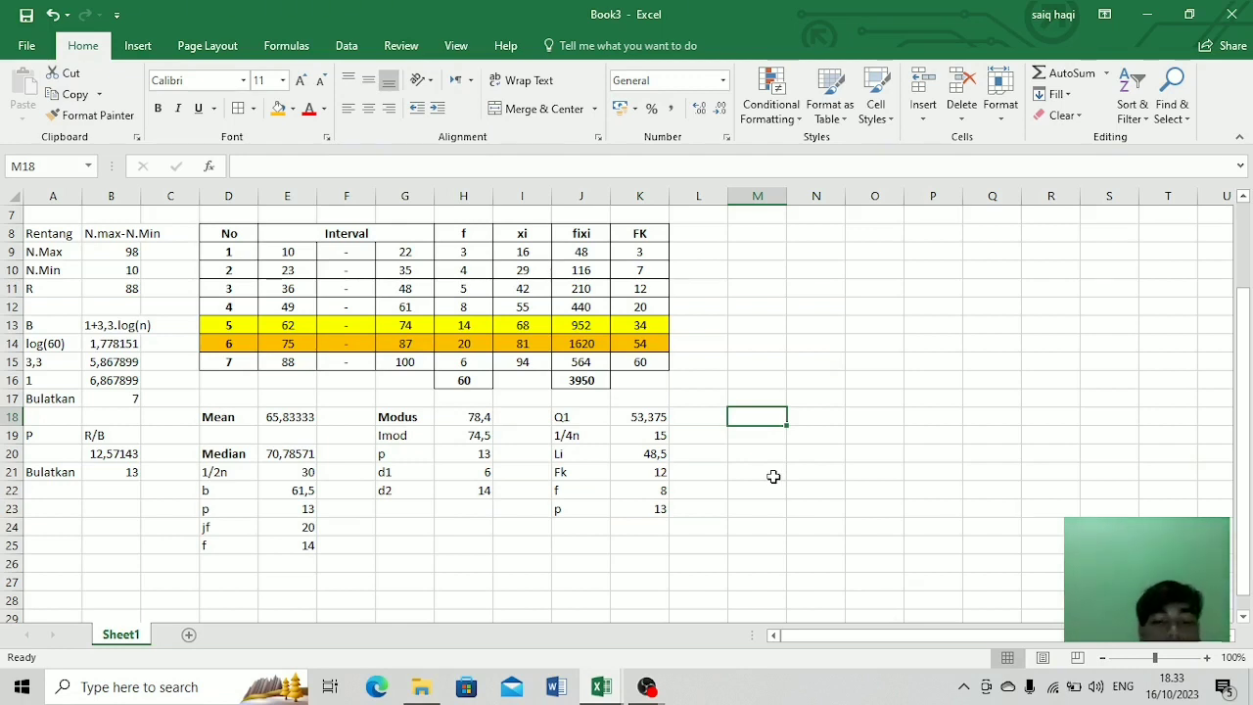
# Step: Start the third decile block with the label D3 in M18 and the entry 3/10 in M19
pyautogui.write('D3')
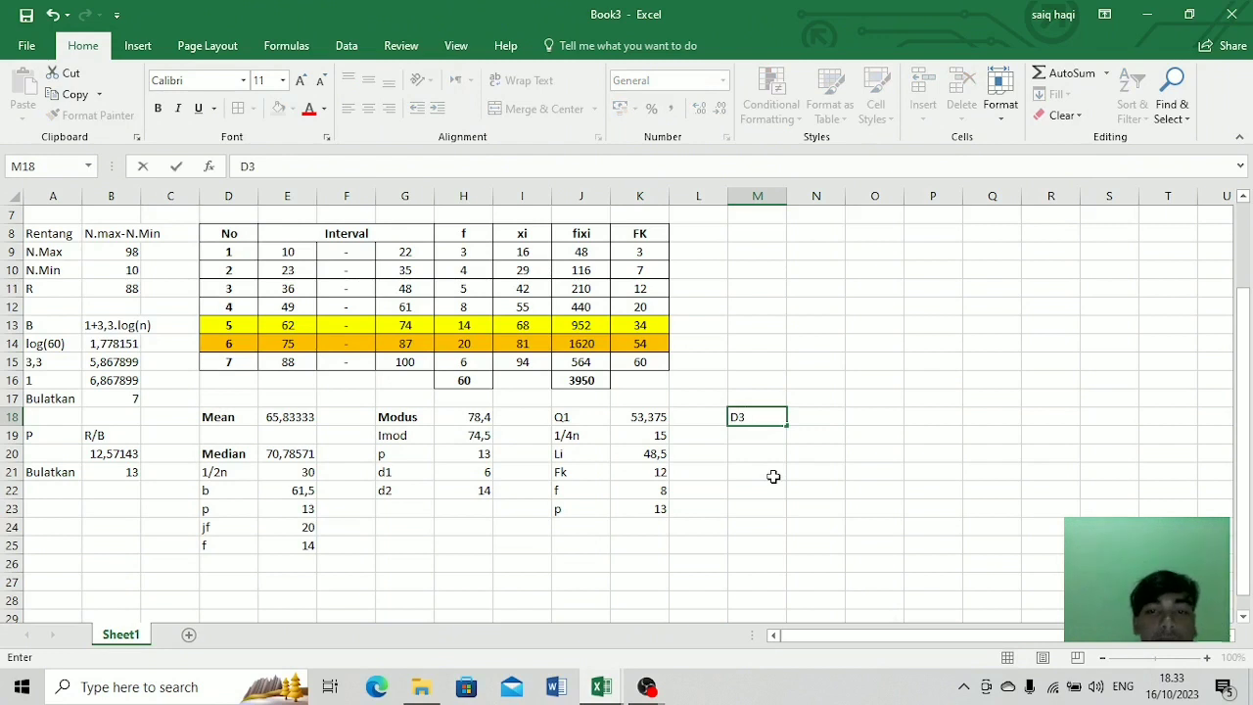
pyautogui.press('Tab')
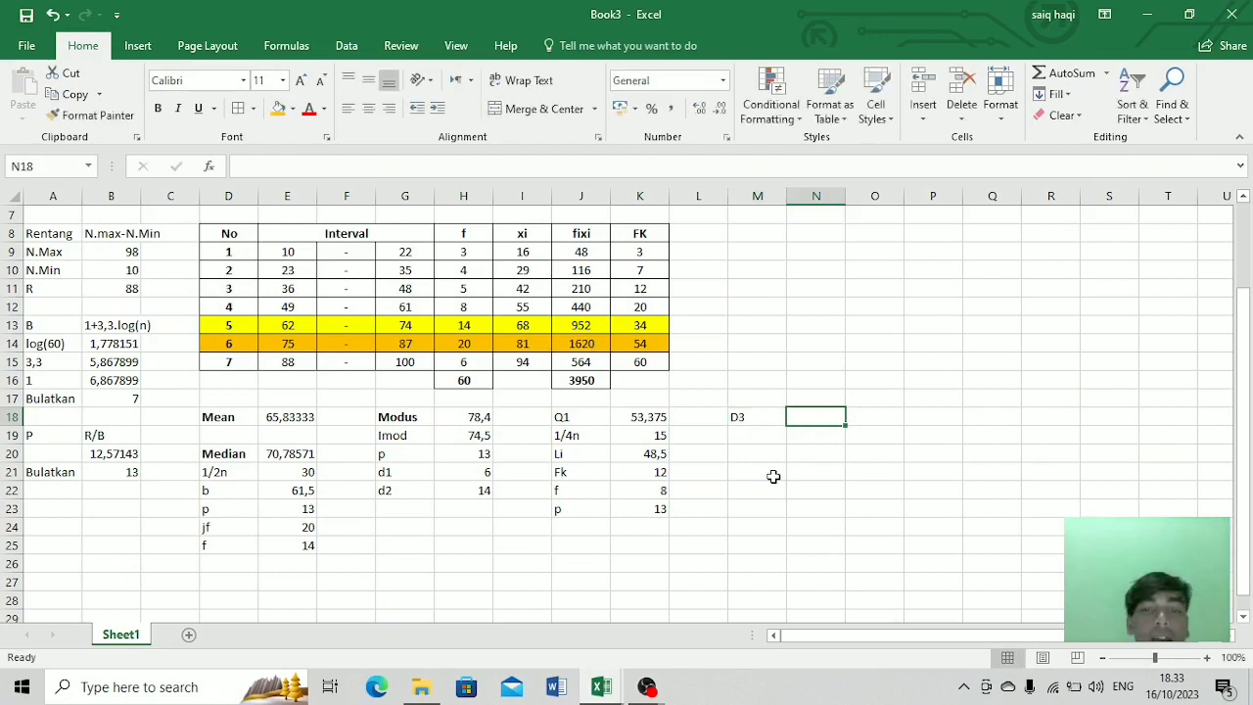
pyautogui.click(764, 433)
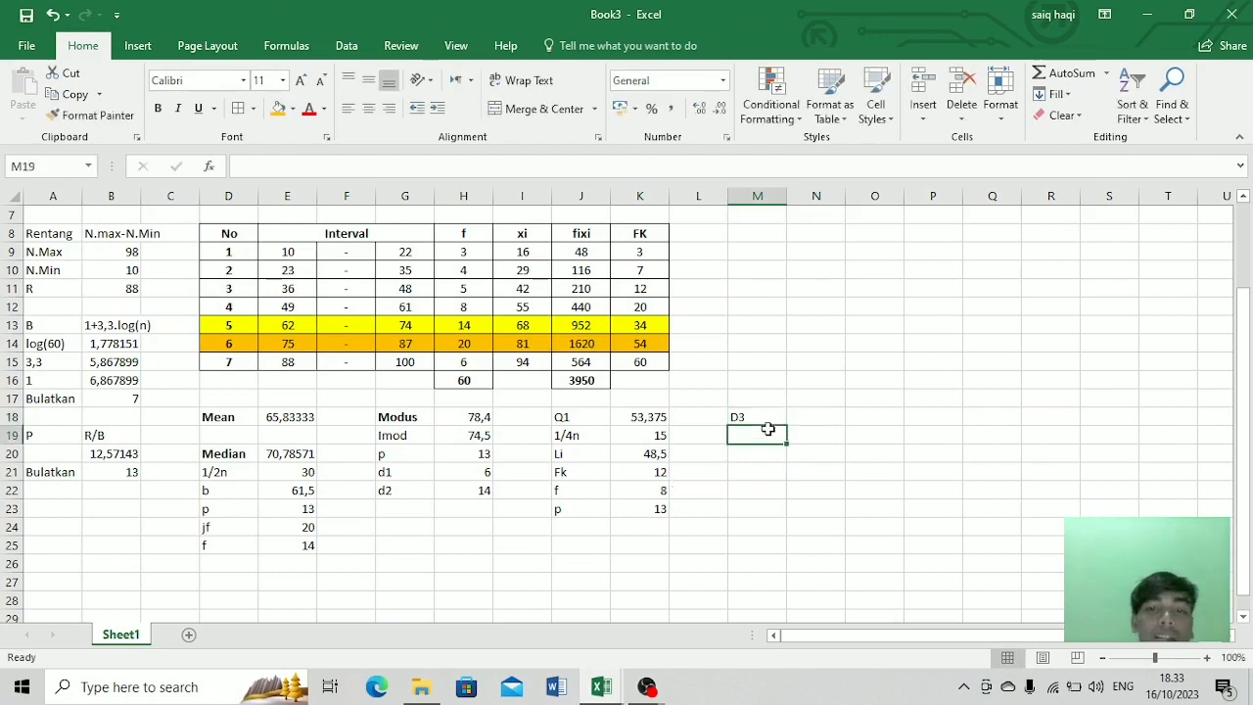
pyautogui.write('3/10')
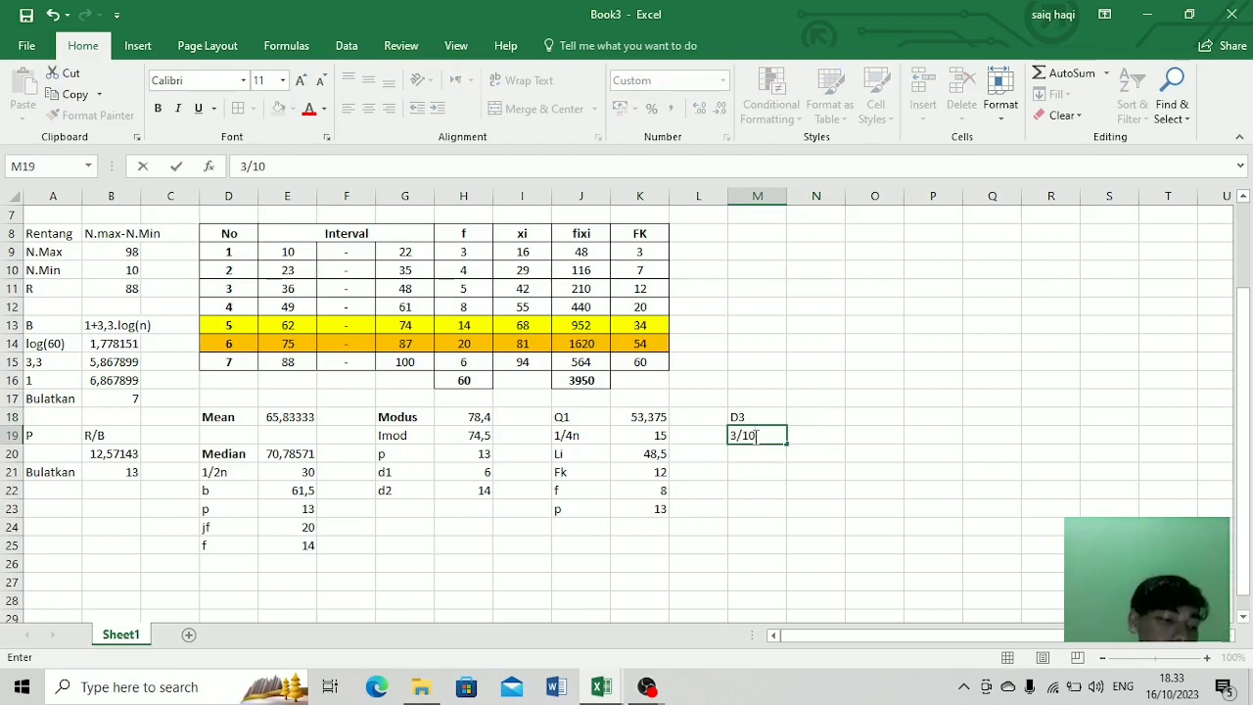
# Step: Label cells M20 to M23 as Li, Fk, f and p for the D3 calculation
pyautogui.click(761, 457)
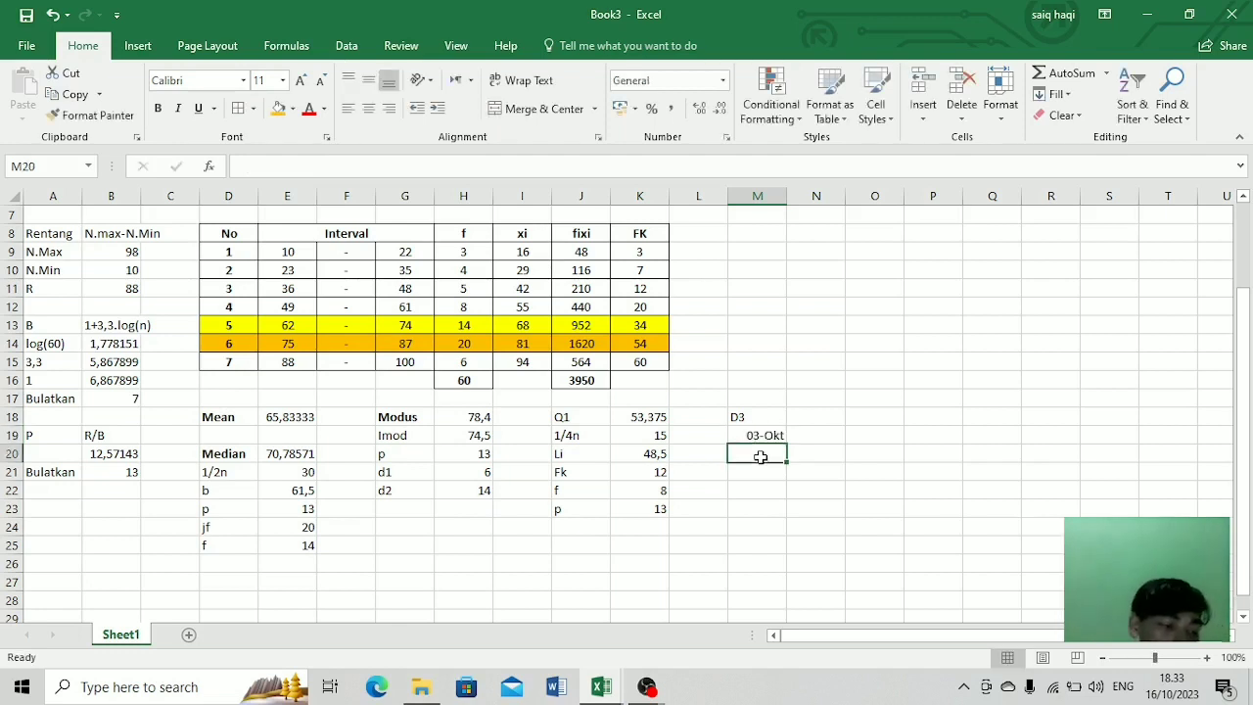
pyautogui.write('l')
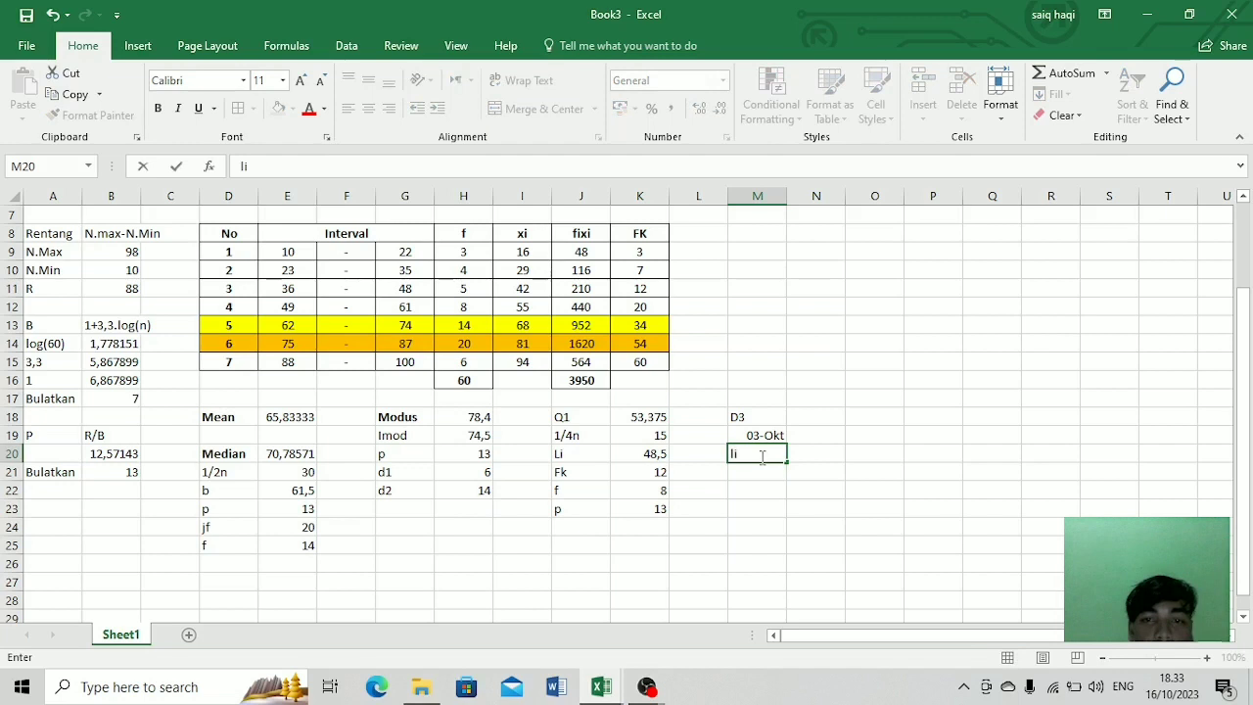
pyautogui.press('BackSpace')
pyautogui.write('Li')
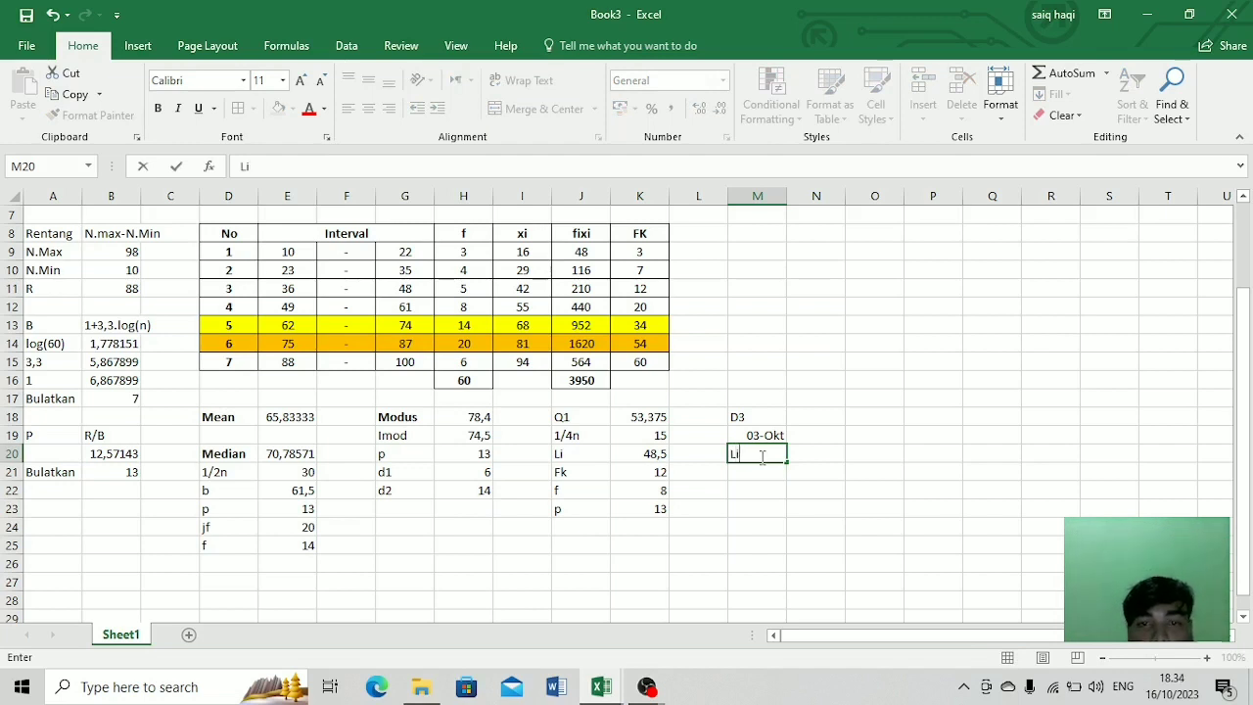
pyautogui.press('Return')
pyautogui.write('F')
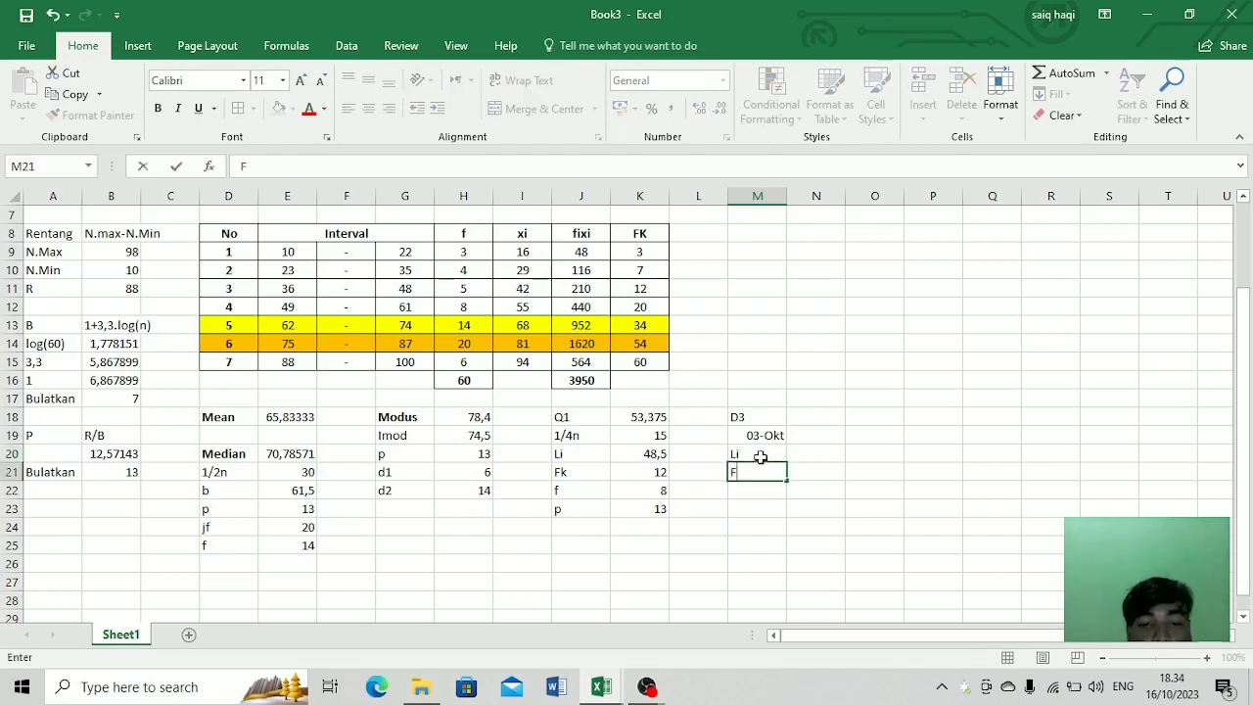
pyautogui.write('k')
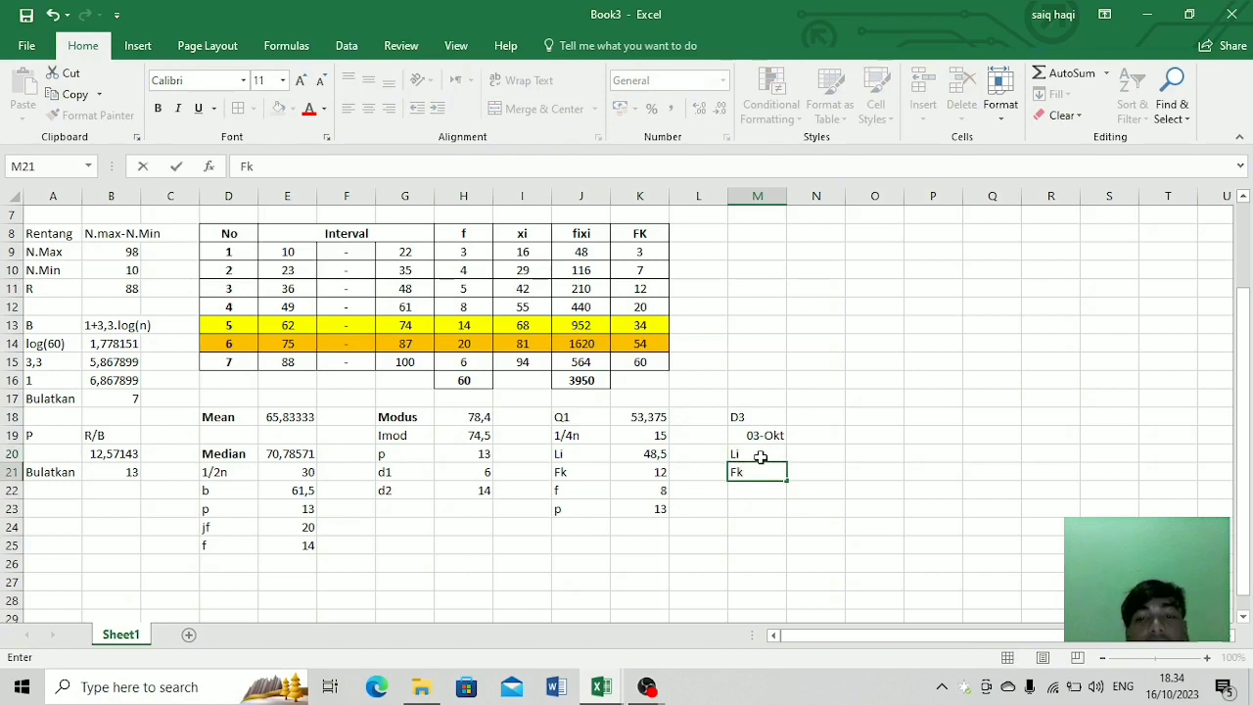
pyautogui.press('Return')
pyautogui.write('fk')
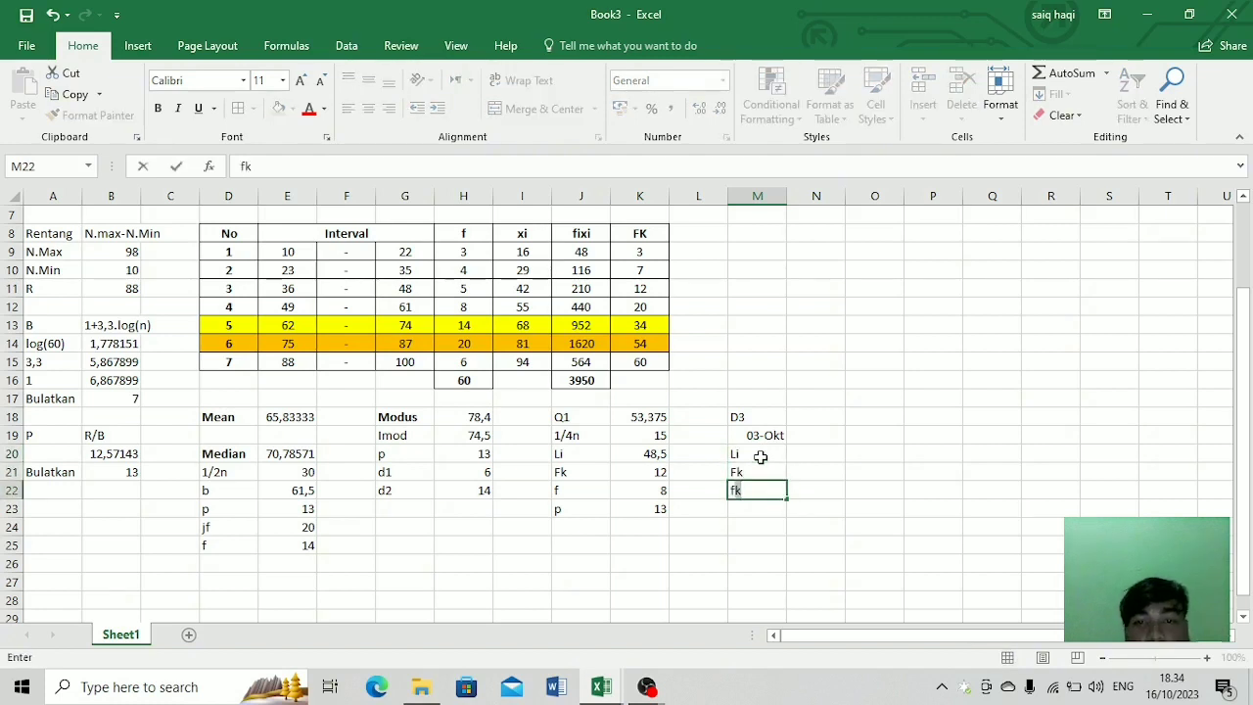
pyautogui.press('BackSpace')
pyautogui.press('Return')
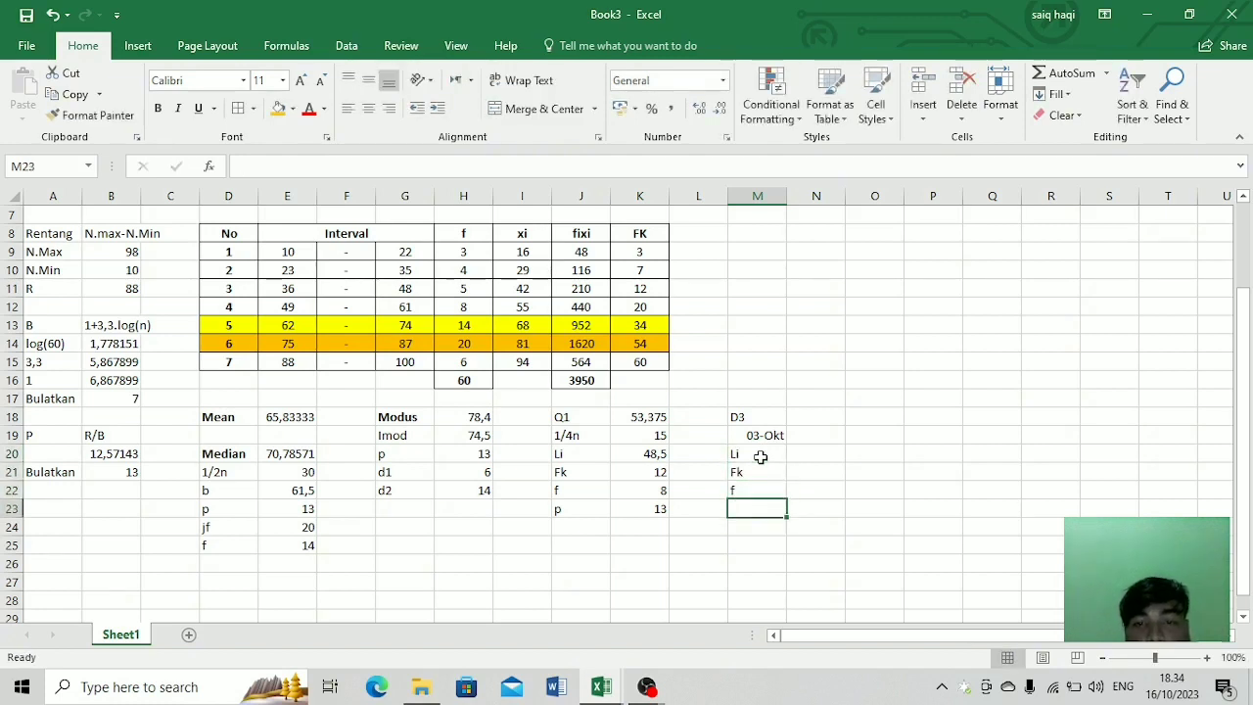
pyautogui.write('Pp')
pyautogui.press('BackSpace')
pyautogui.press('BackSpace')
pyautogui.write('p')
pyautogui.press('Return')
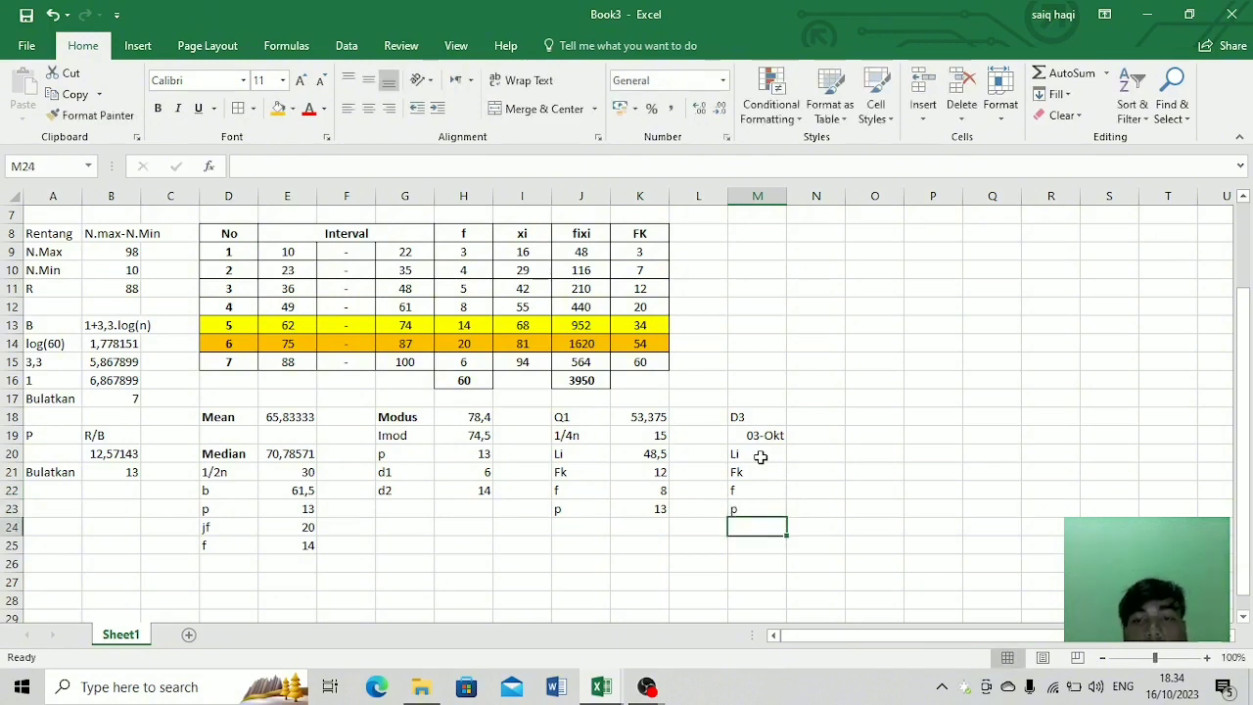
# Step: Replace the entry in M19 with the label 3/10n
pyautogui.click(760, 435)
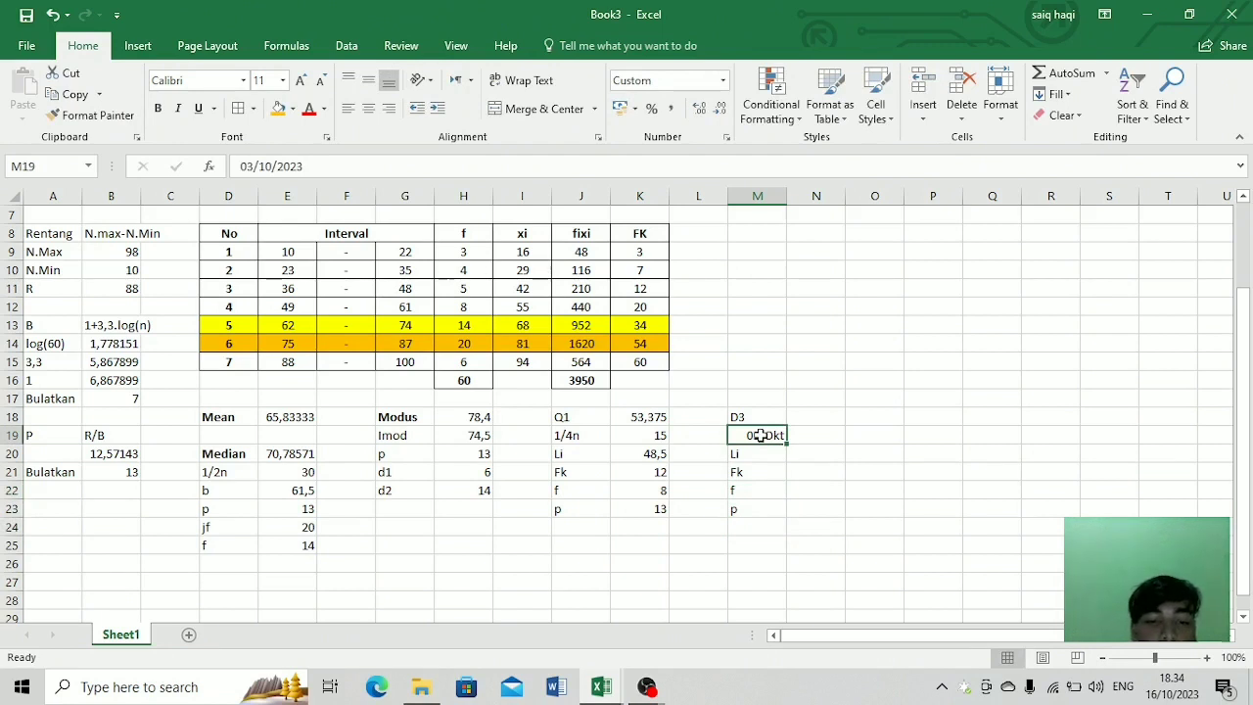
pyautogui.write('3/10n')
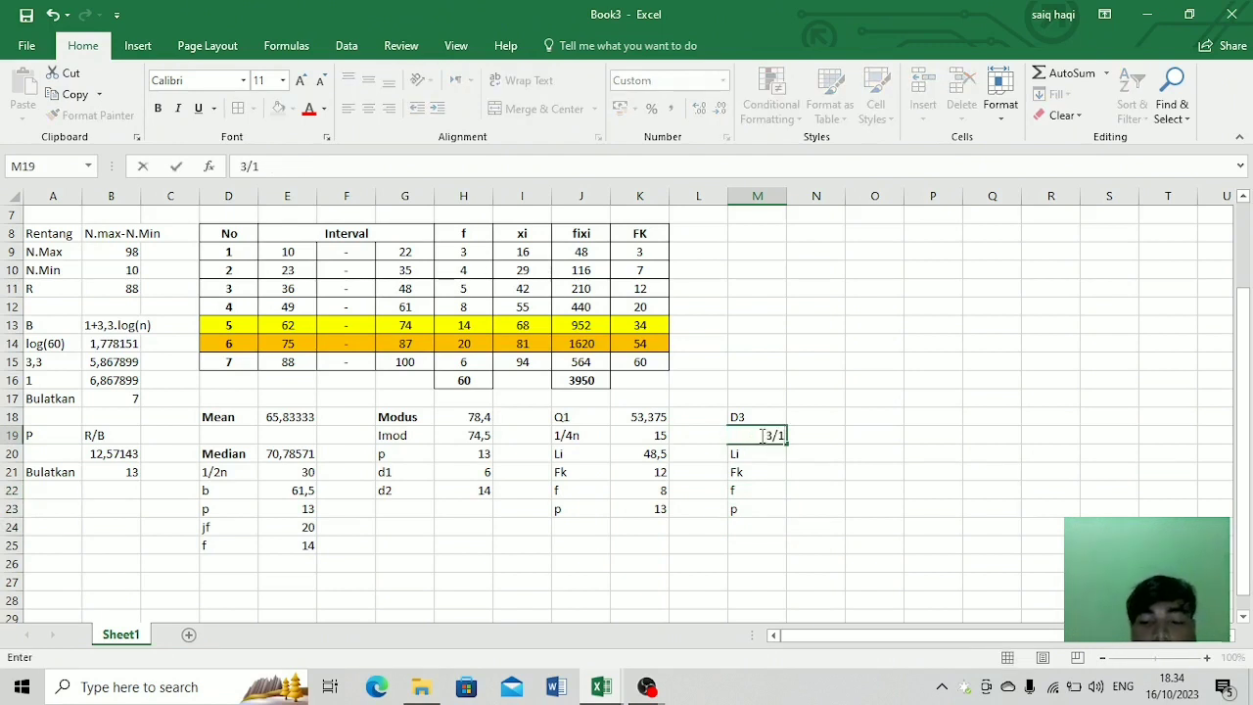
pyautogui.press('Return')
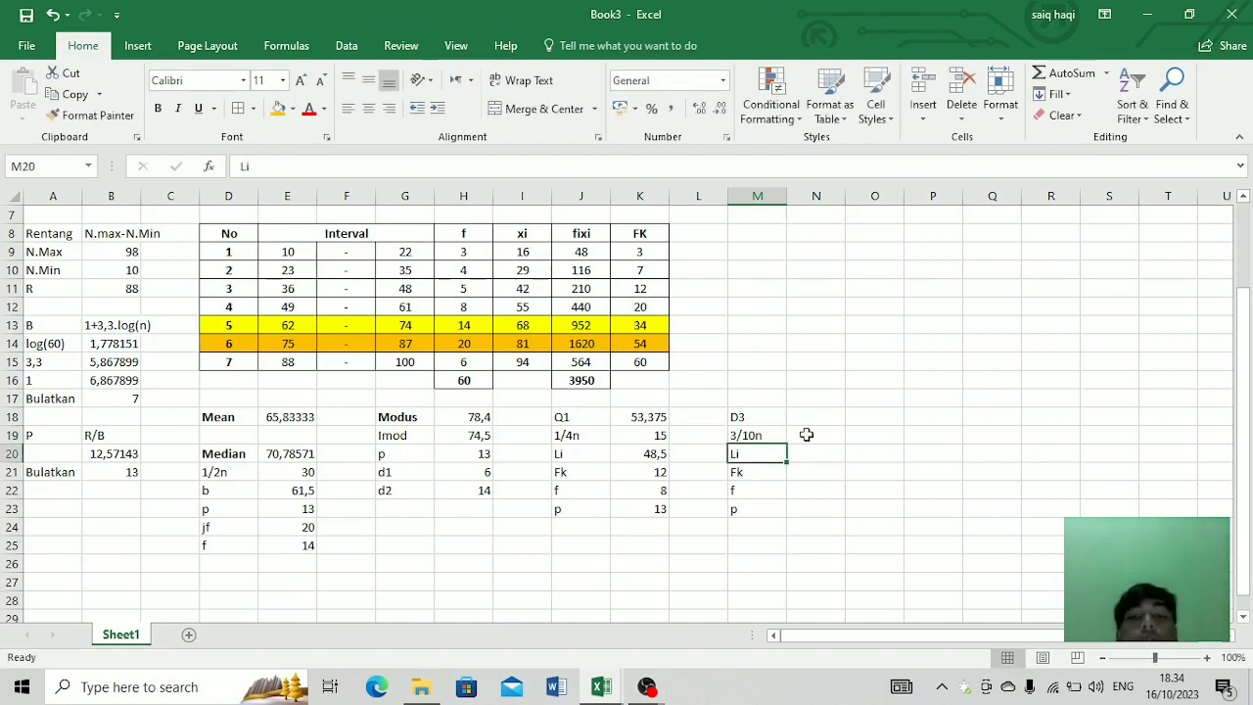
# Step: Calculate the 3/10n position in N19 as =3/10*60
pyautogui.click(806, 434)
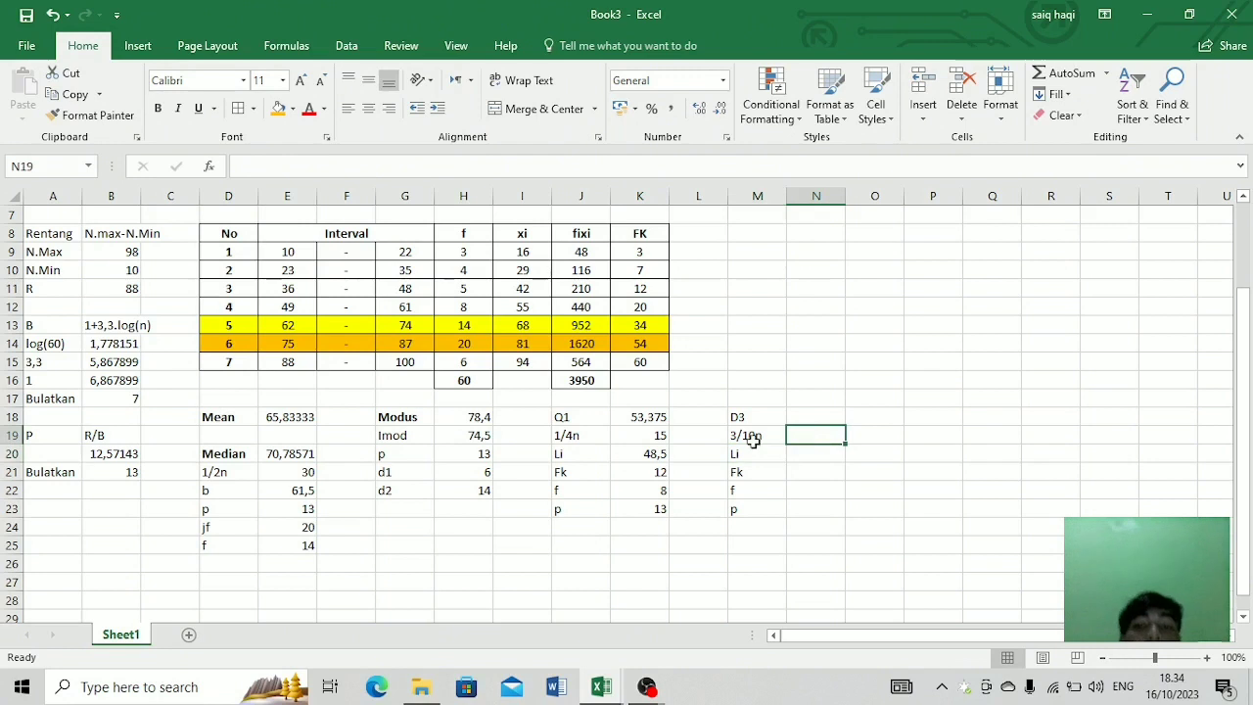
pyautogui.write('3')
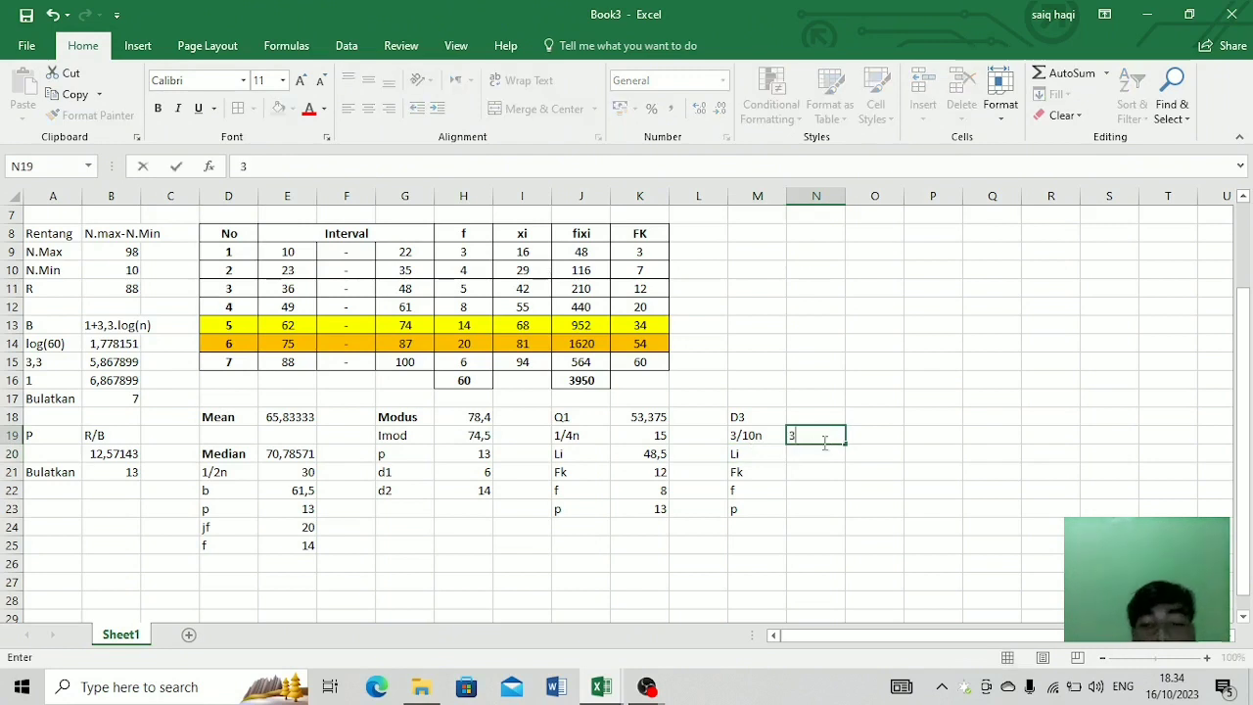
pyautogui.write('/10')
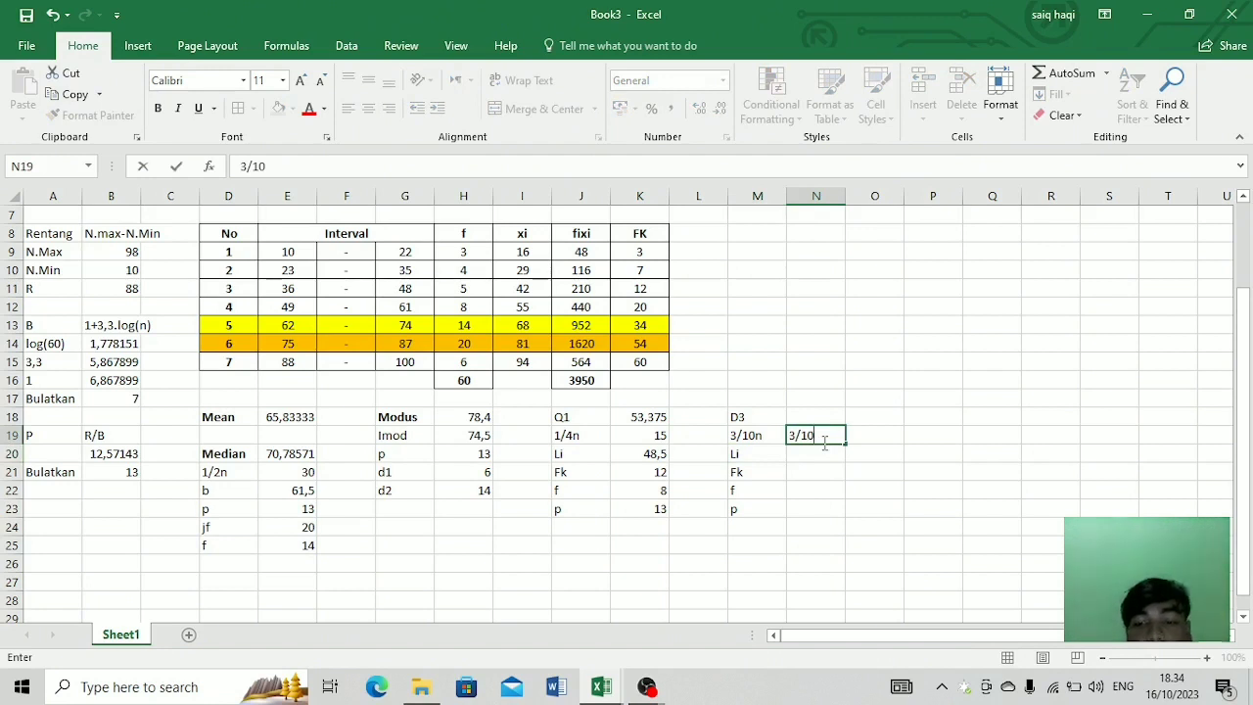
pyautogui.write('*')
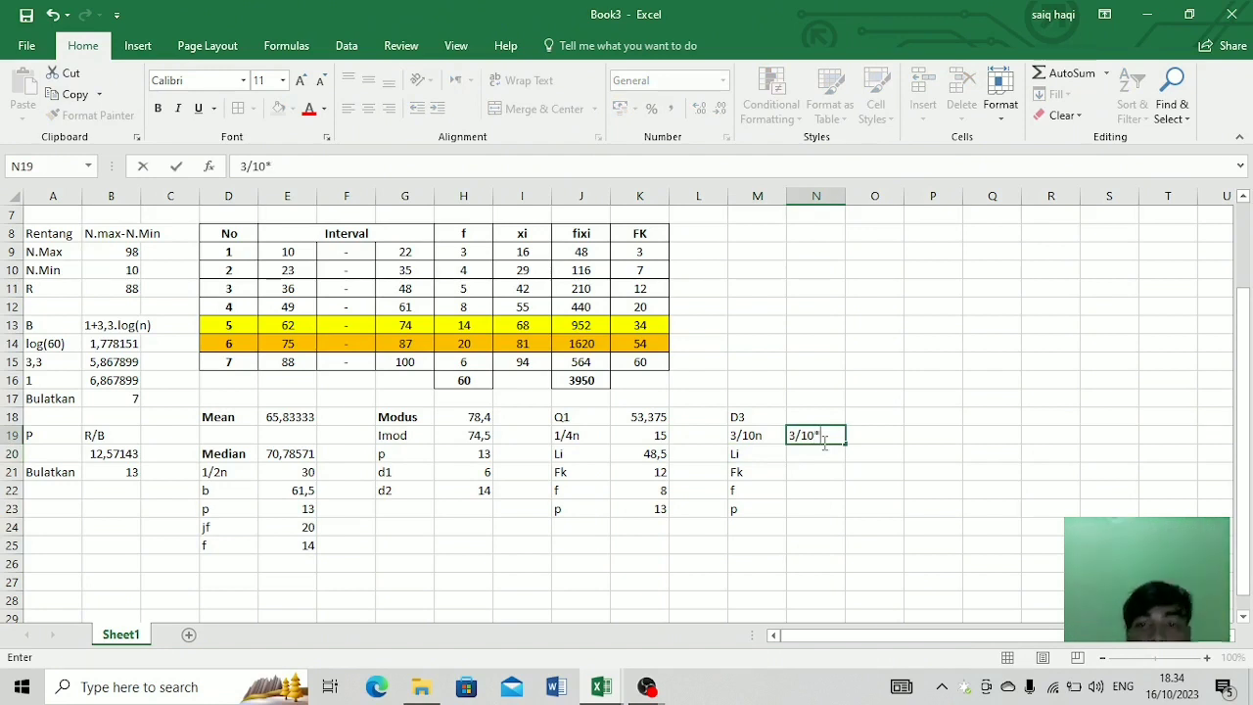
pyautogui.click(455, 385)
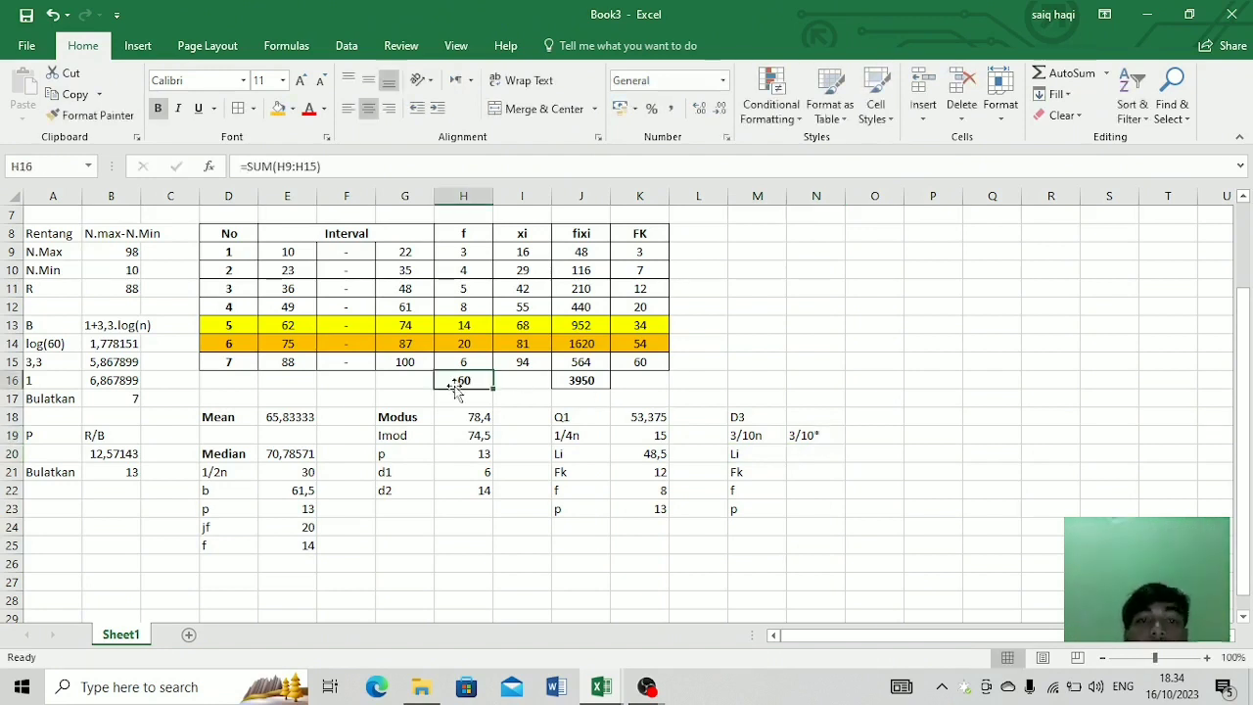
pyautogui.click(811, 438)
pyautogui.doubleClick(794, 437)
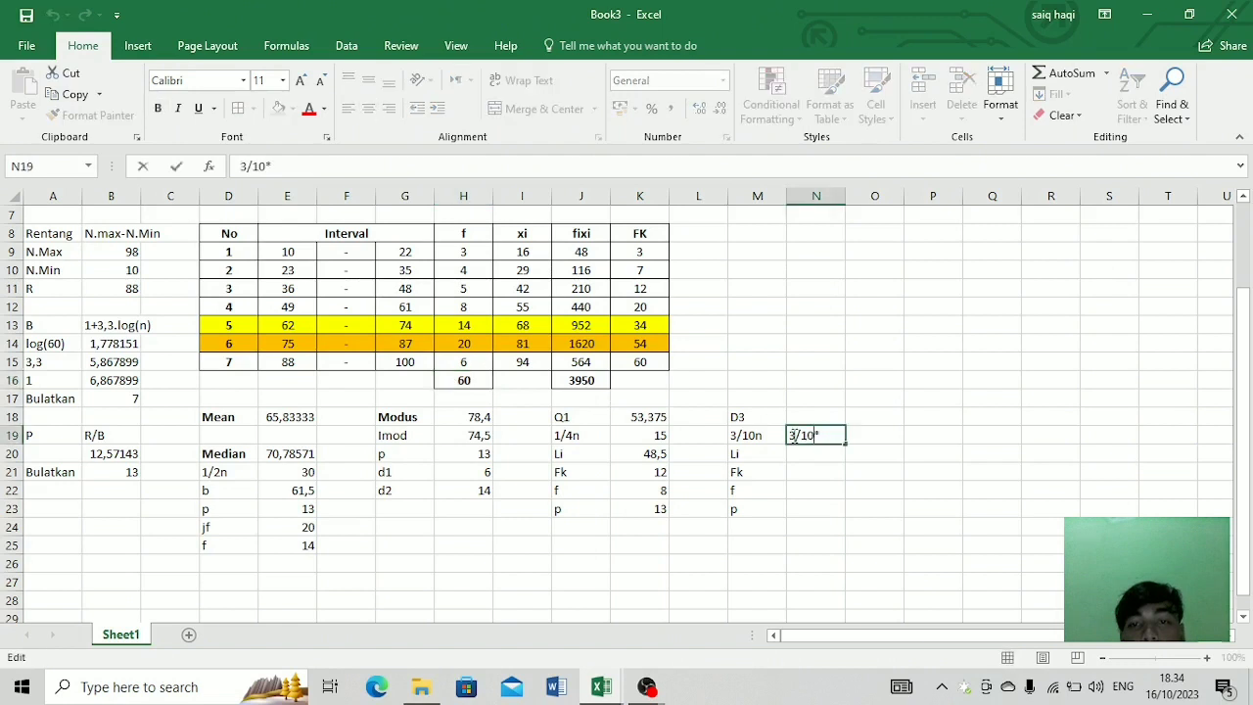
pyautogui.write('=')
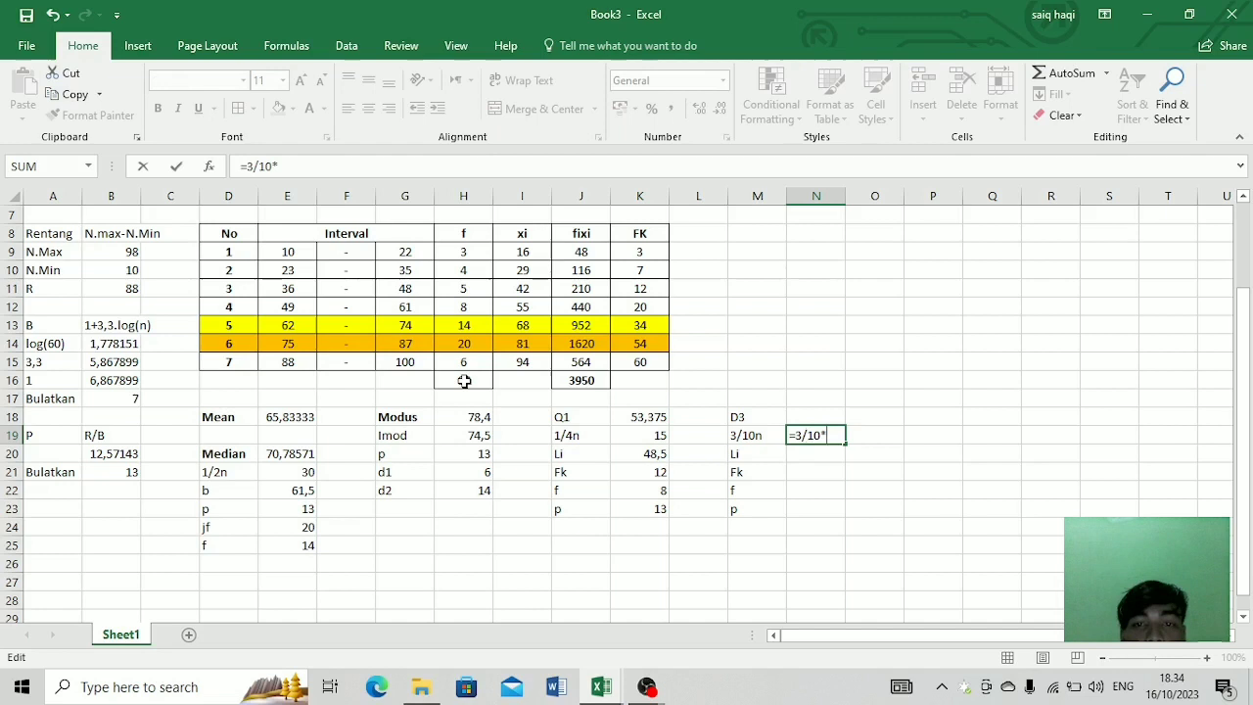
pyautogui.write('60')
pyautogui.press('Return')
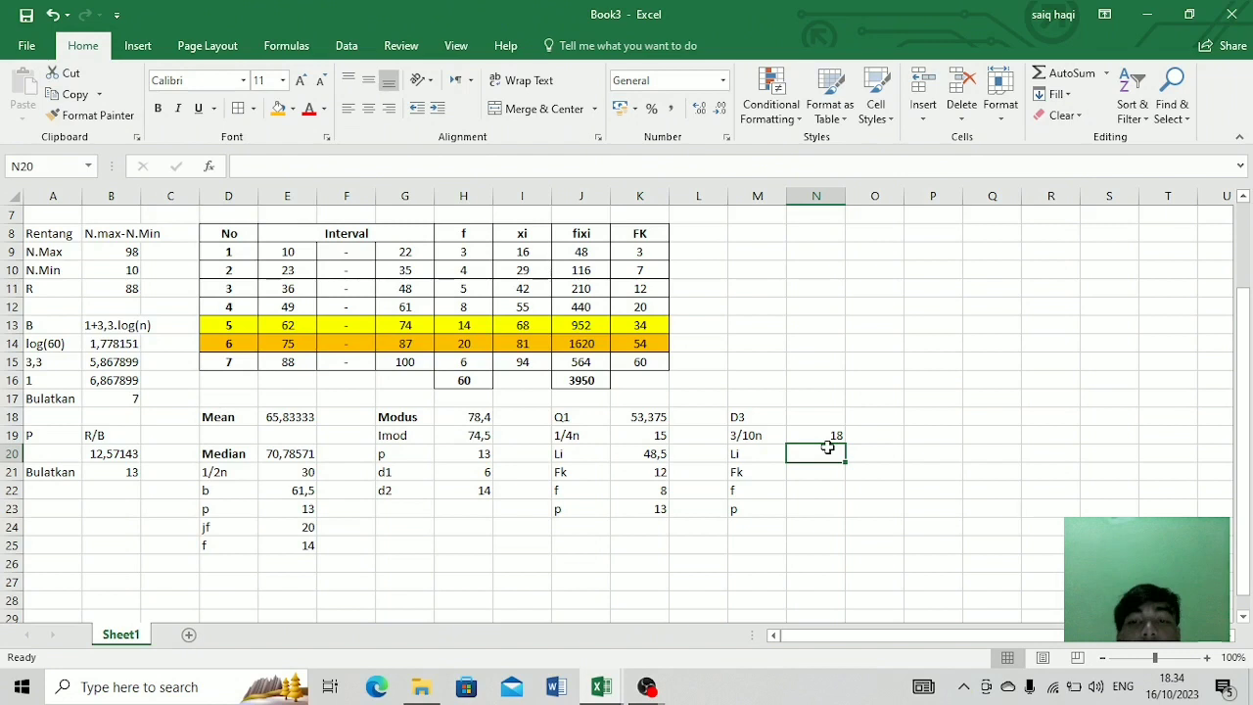
# Step: Calculate the D3 class lower boundary Li in N20 as =E12-0,5
pyautogui.click(645, 306)
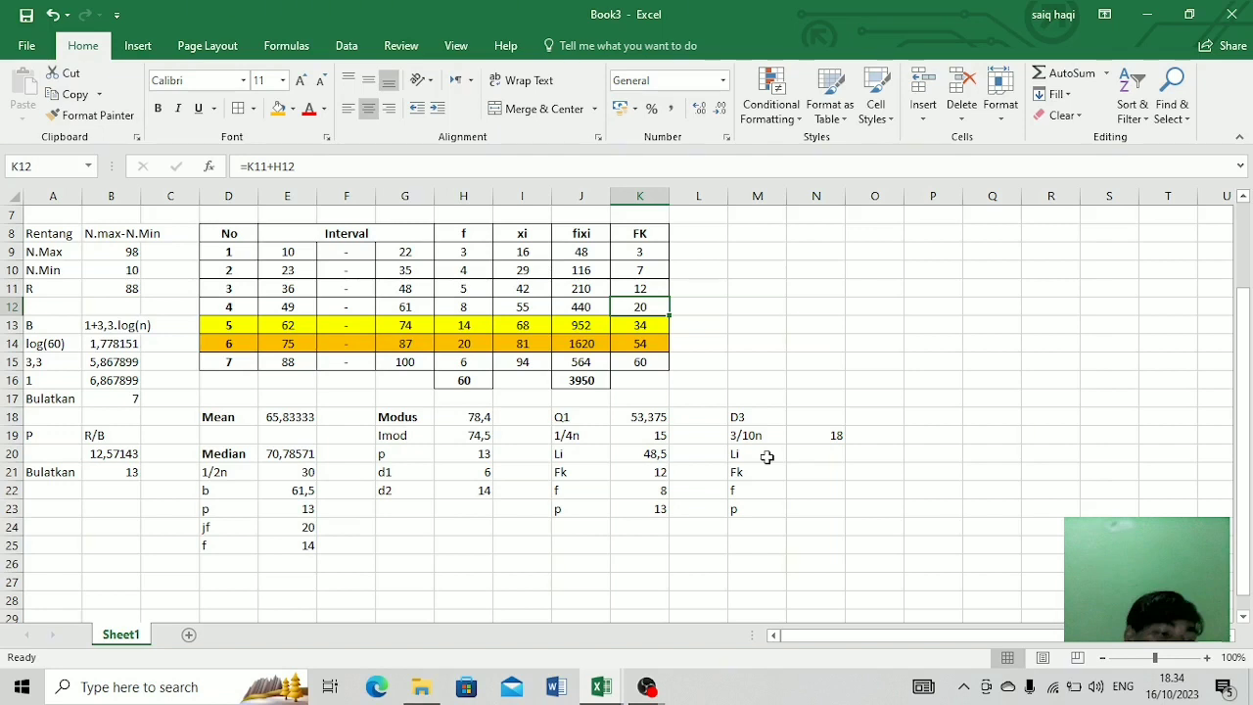
pyautogui.click(305, 308)
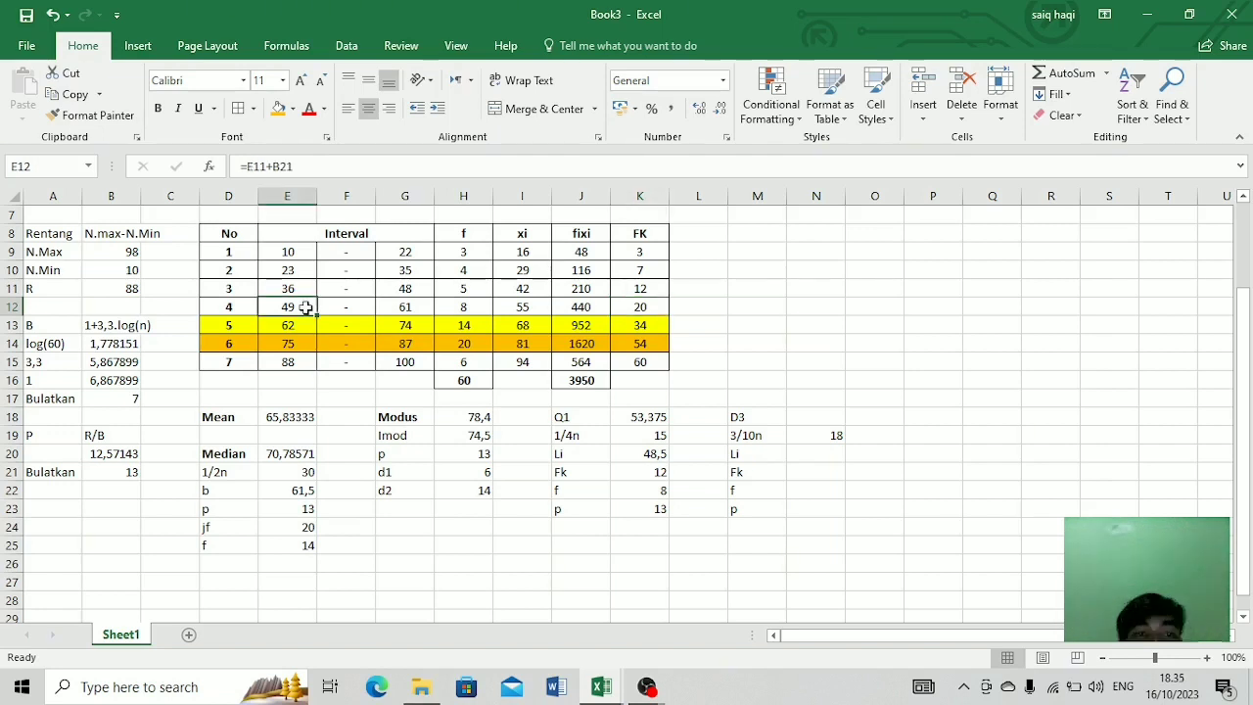
pyautogui.click(832, 451)
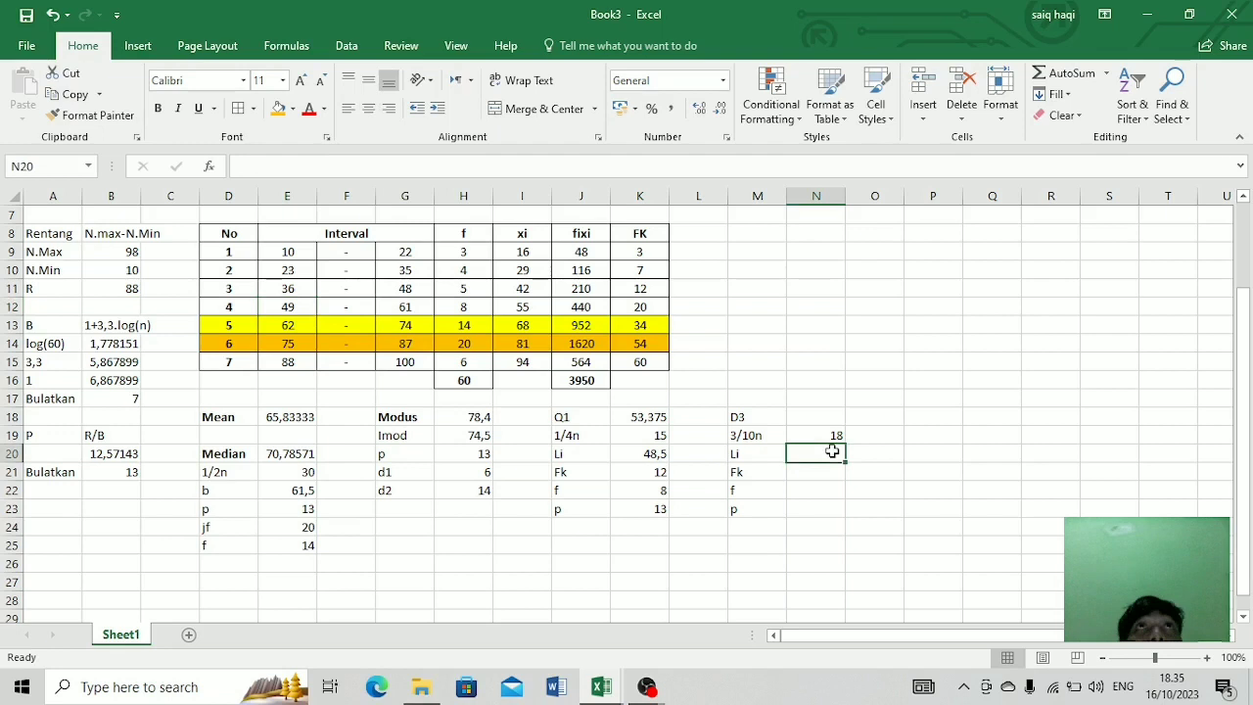
pyautogui.write('=')
pyautogui.click(287, 307)
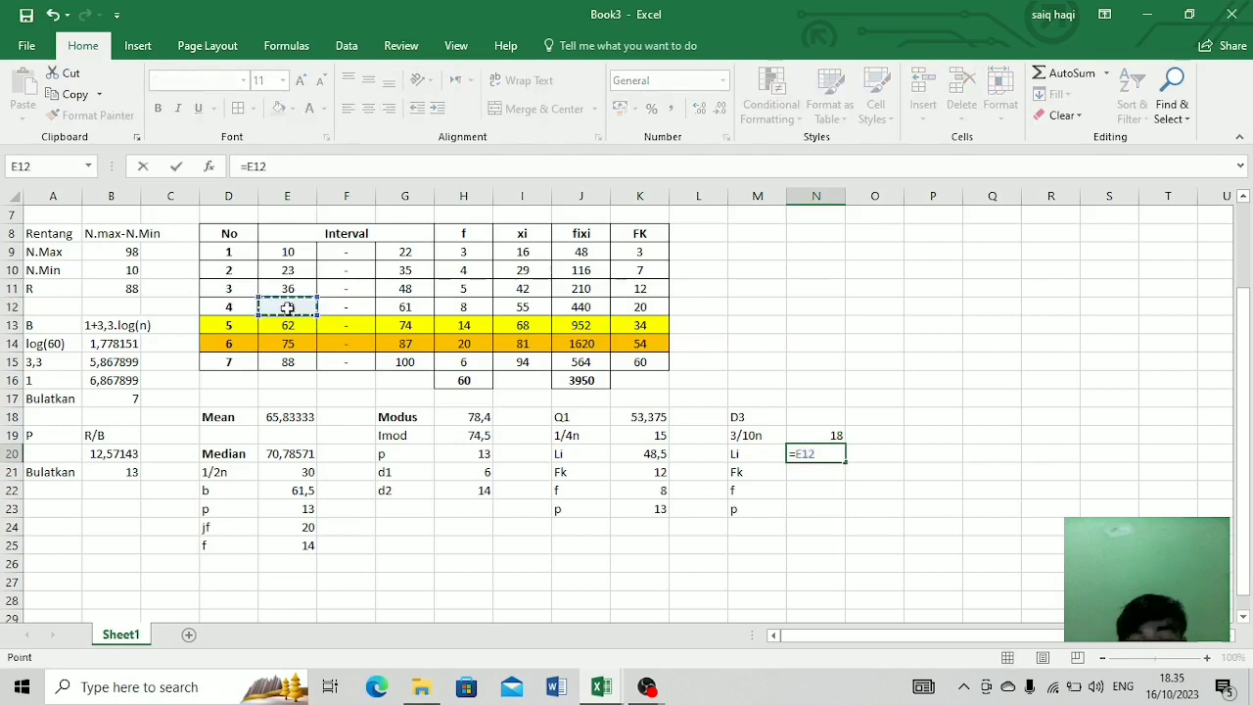
pyautogui.write('-0')
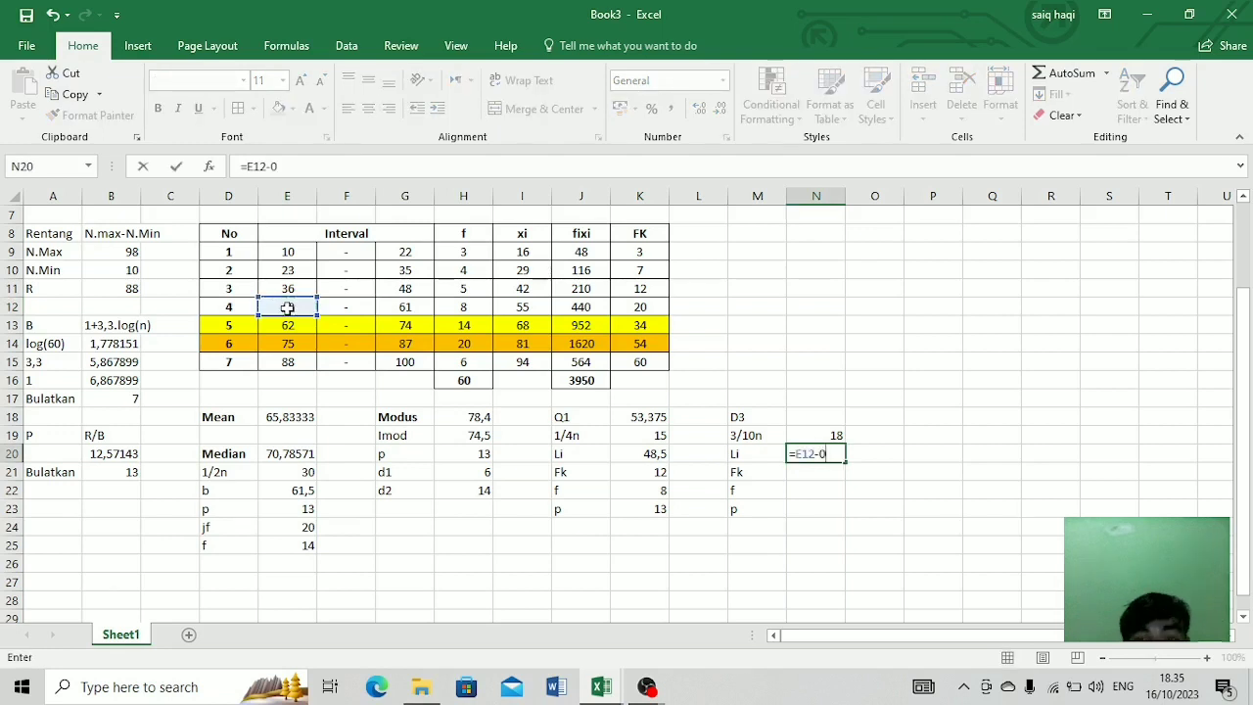
pyautogui.write(',5')
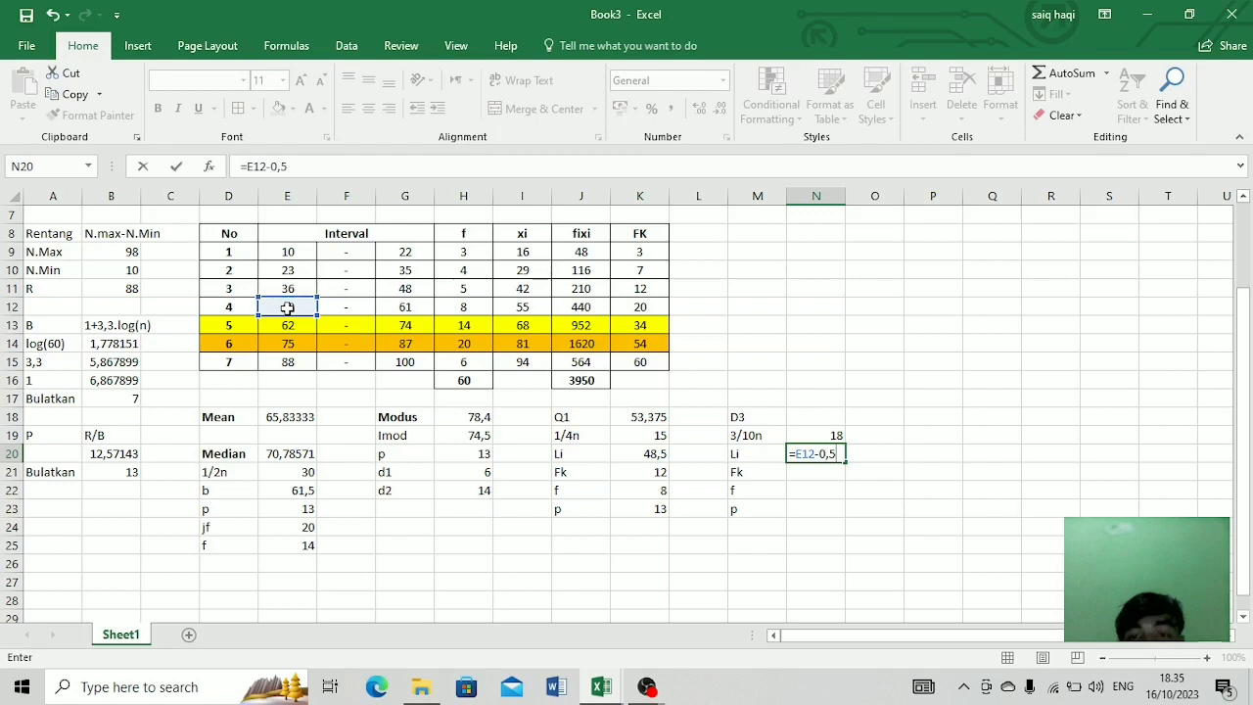
pyautogui.press('Return')
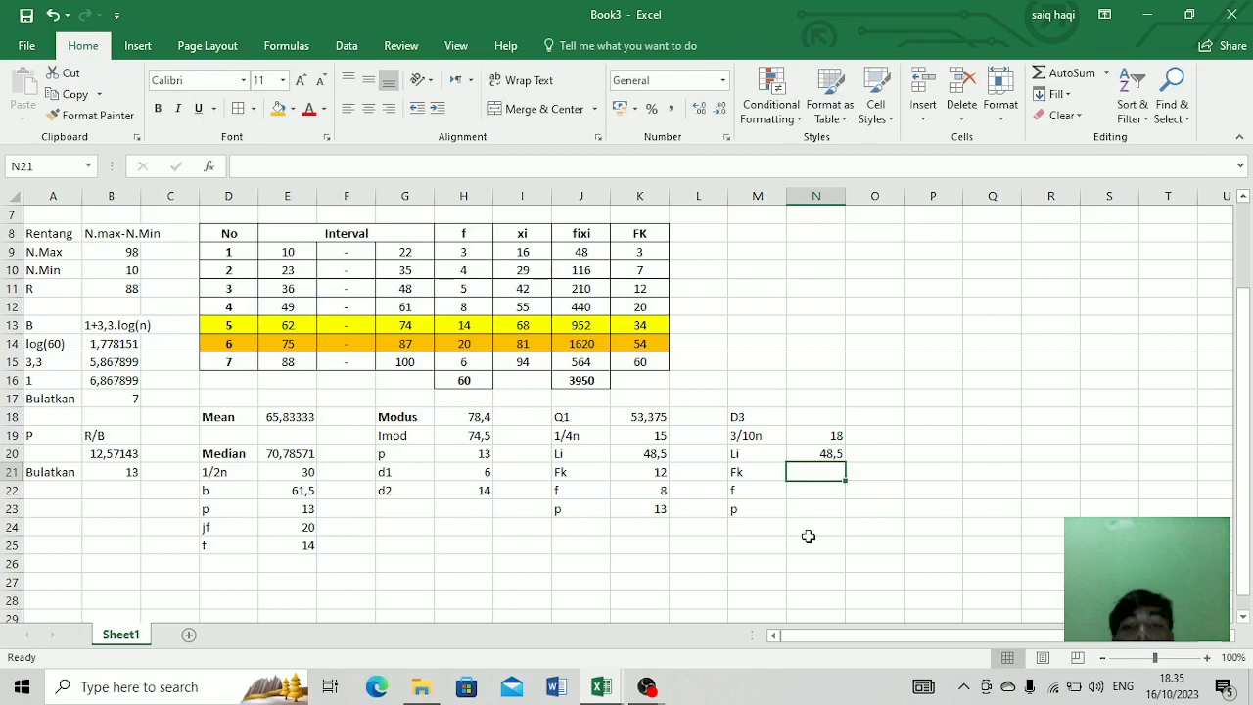
# Step: Fill the D3 cumulative frequency Fk in N21 with the reference =K11
pyautogui.write('=')
pyautogui.click(640, 286)
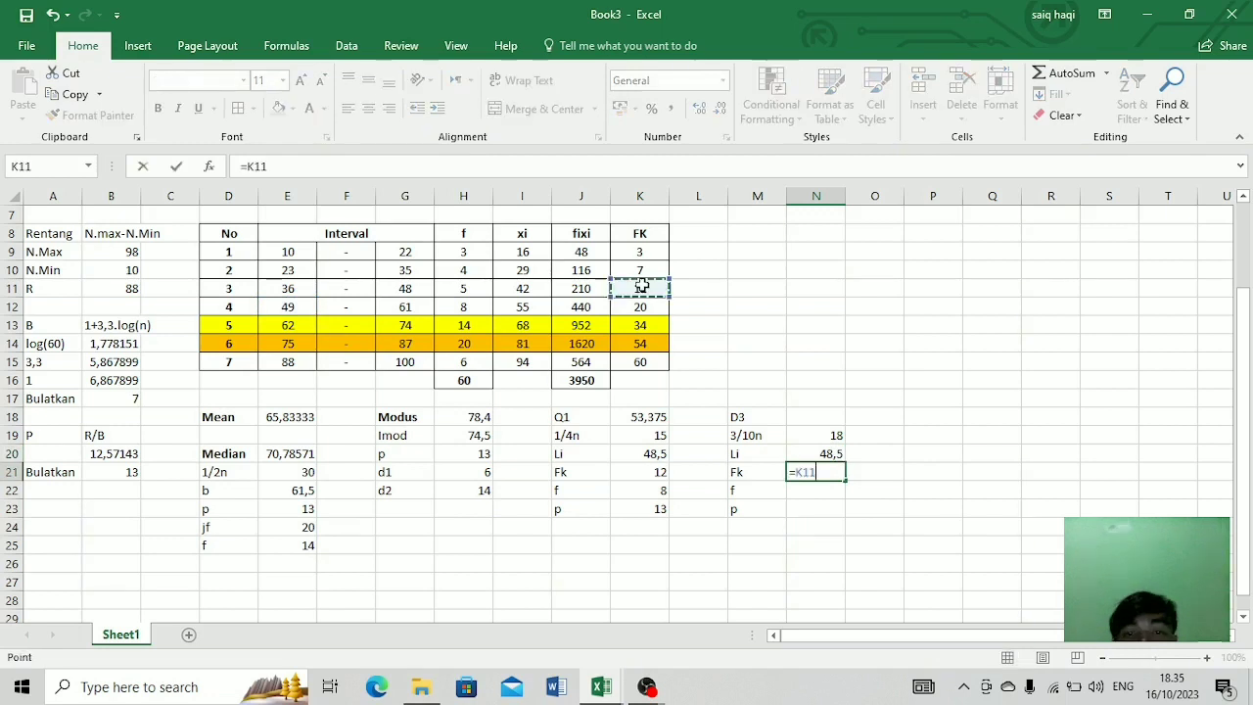
pyautogui.press('Return')
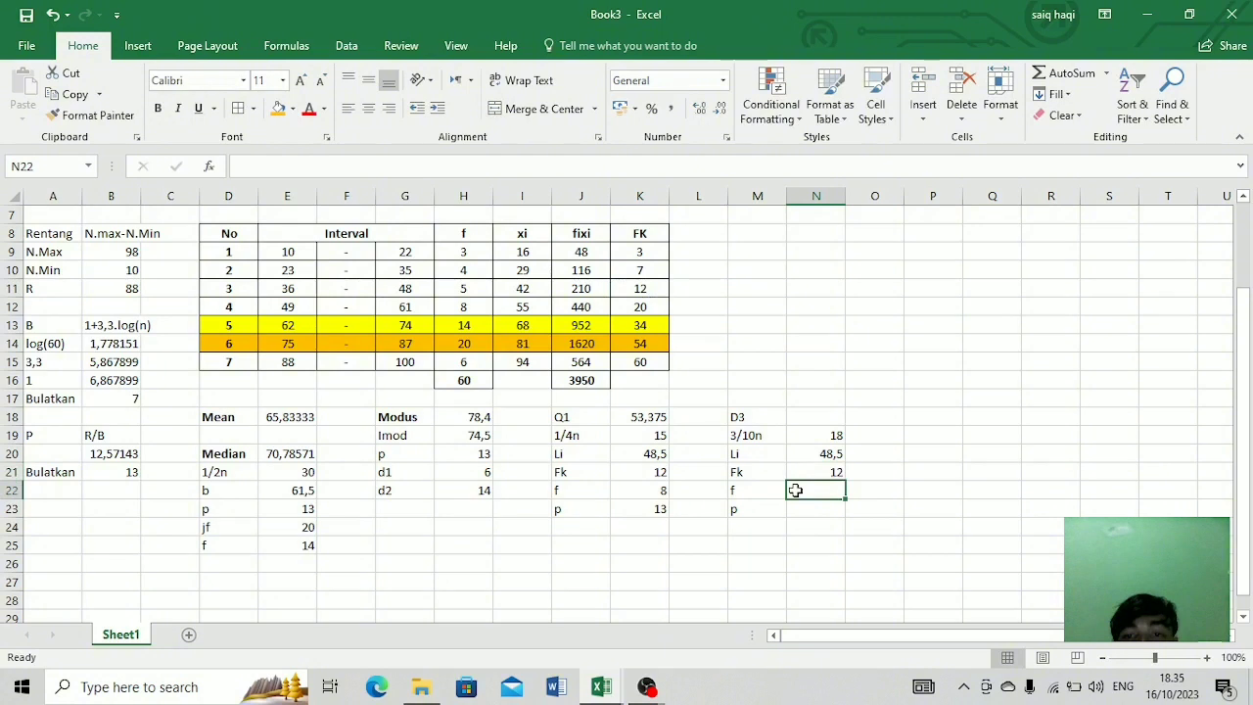
# Step: Fill the D3 class frequency f in N22 with =H12 and the class length p in N23 with 13
pyautogui.write('=')
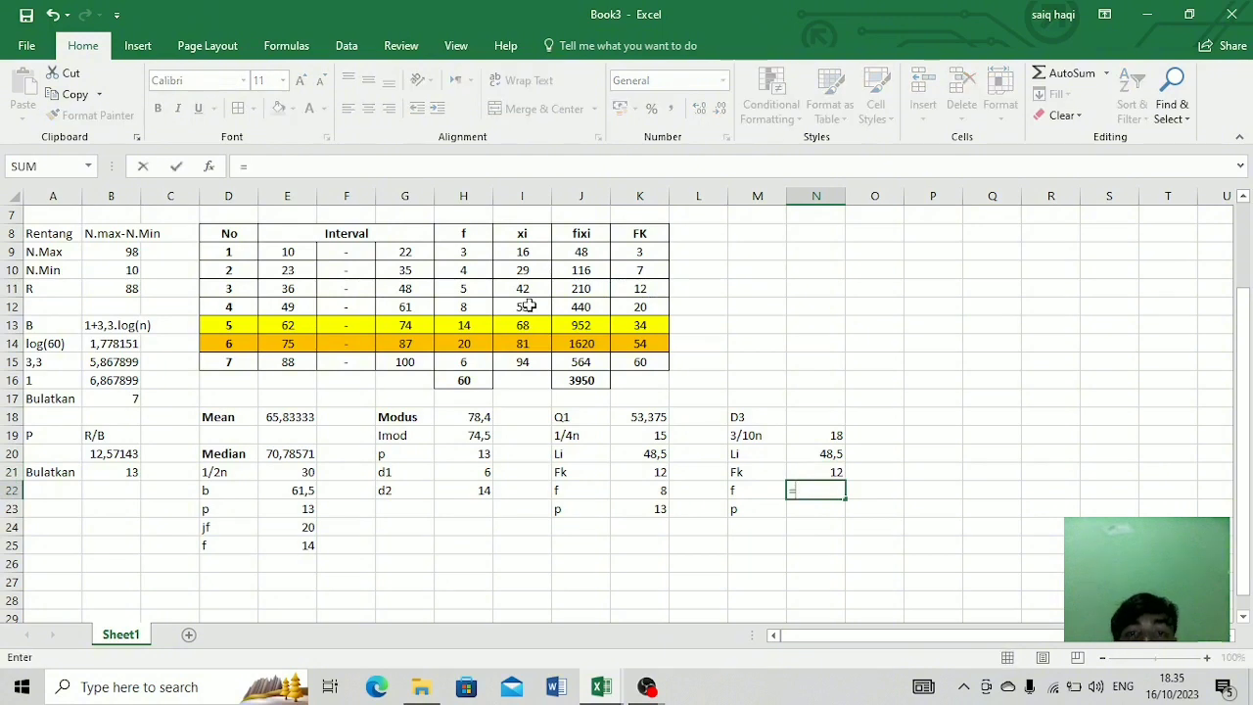
pyautogui.click(481, 306)
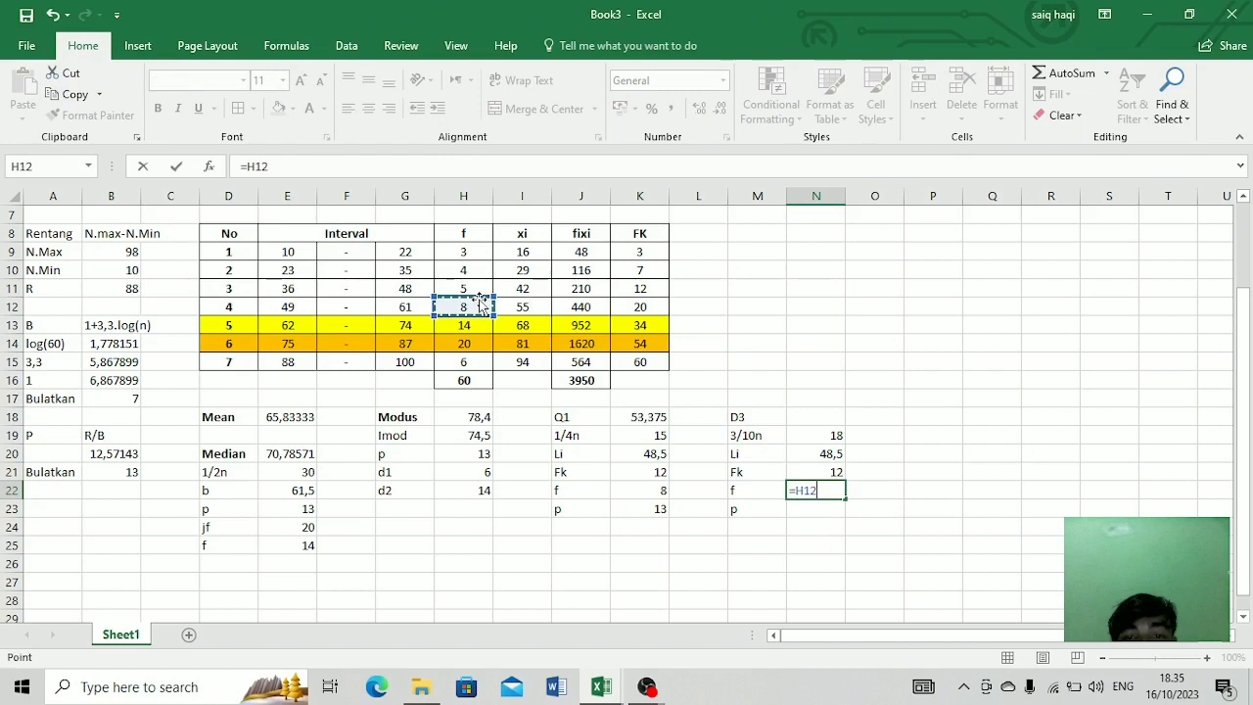
pyautogui.press('Return')
pyautogui.write('13')
pyautogui.press('Return')
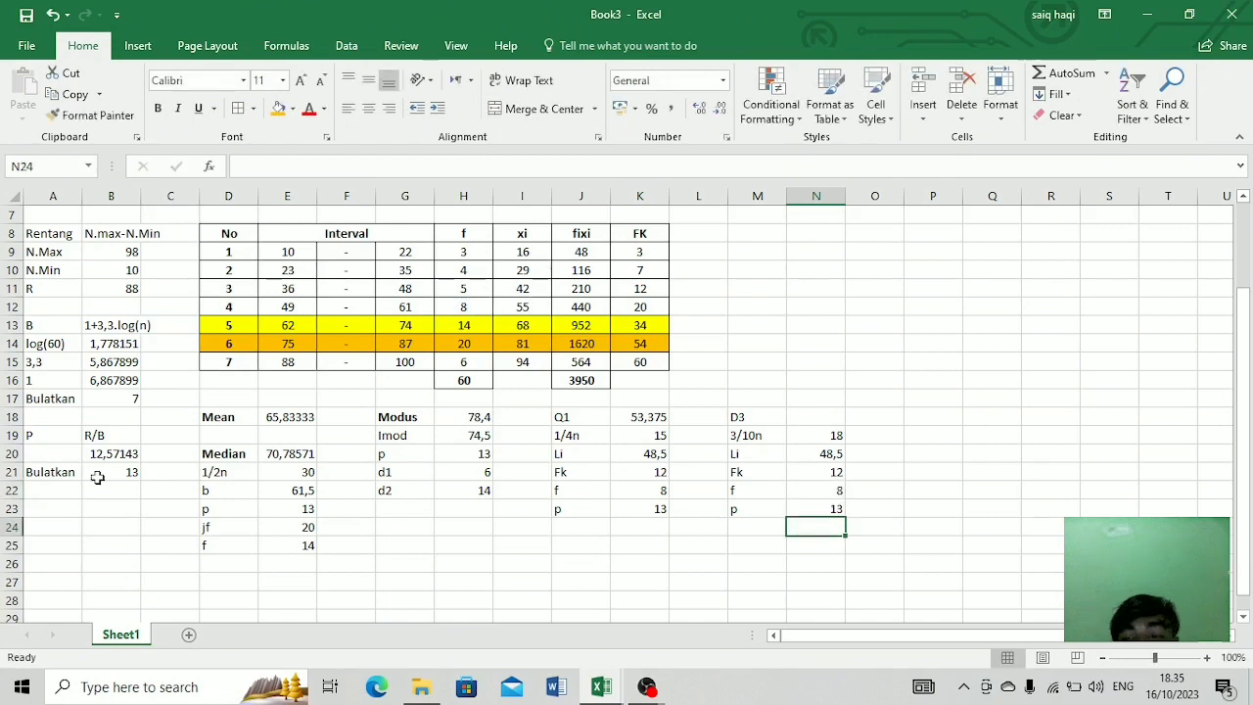
# Step: Calculate the third decile in N18 as =N20+((N19-N21)/N22)*N23, following the Q1 formula in K18
pyautogui.click(816, 413)
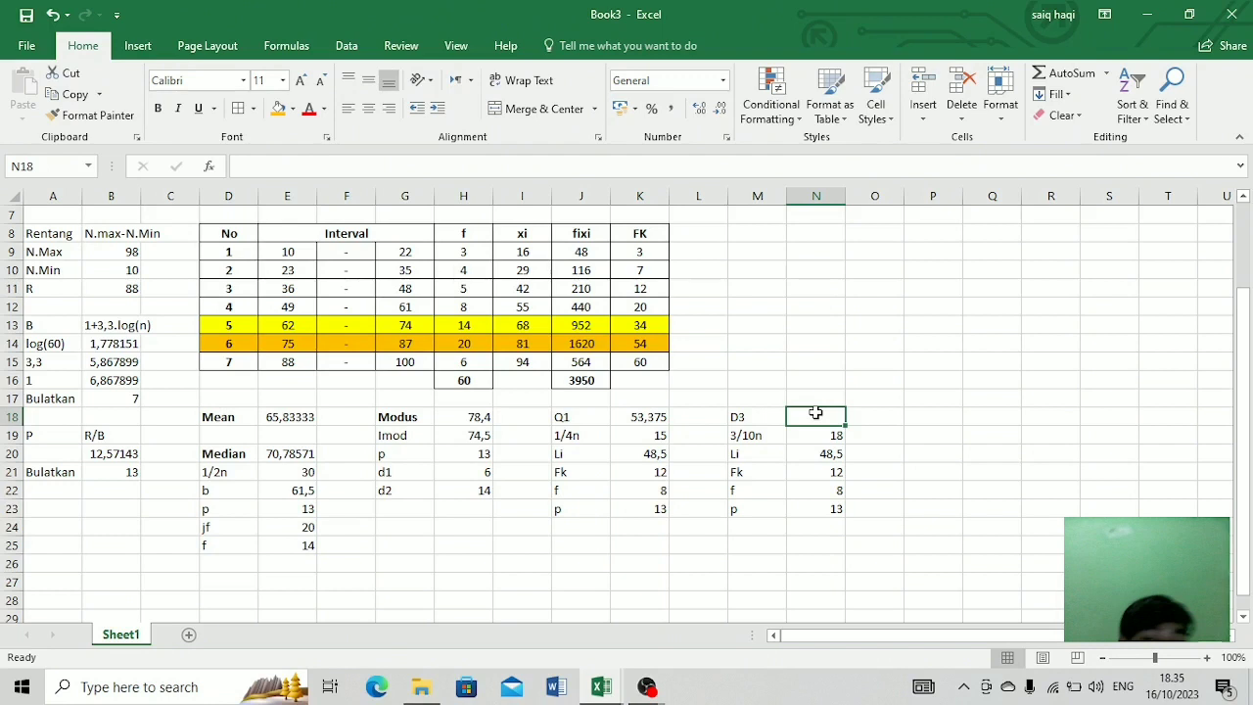
pyautogui.press('Left')
pyautogui.press('Left')
pyautogui.press('Left')
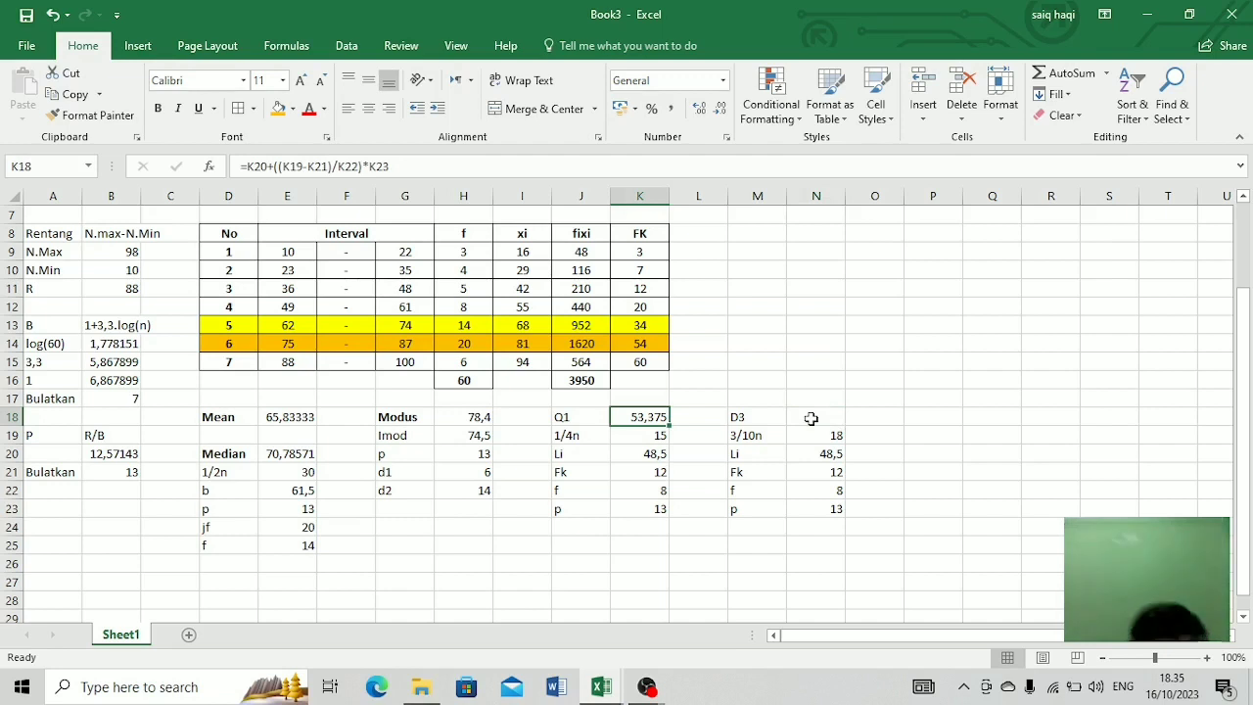
pyautogui.click(812, 418)
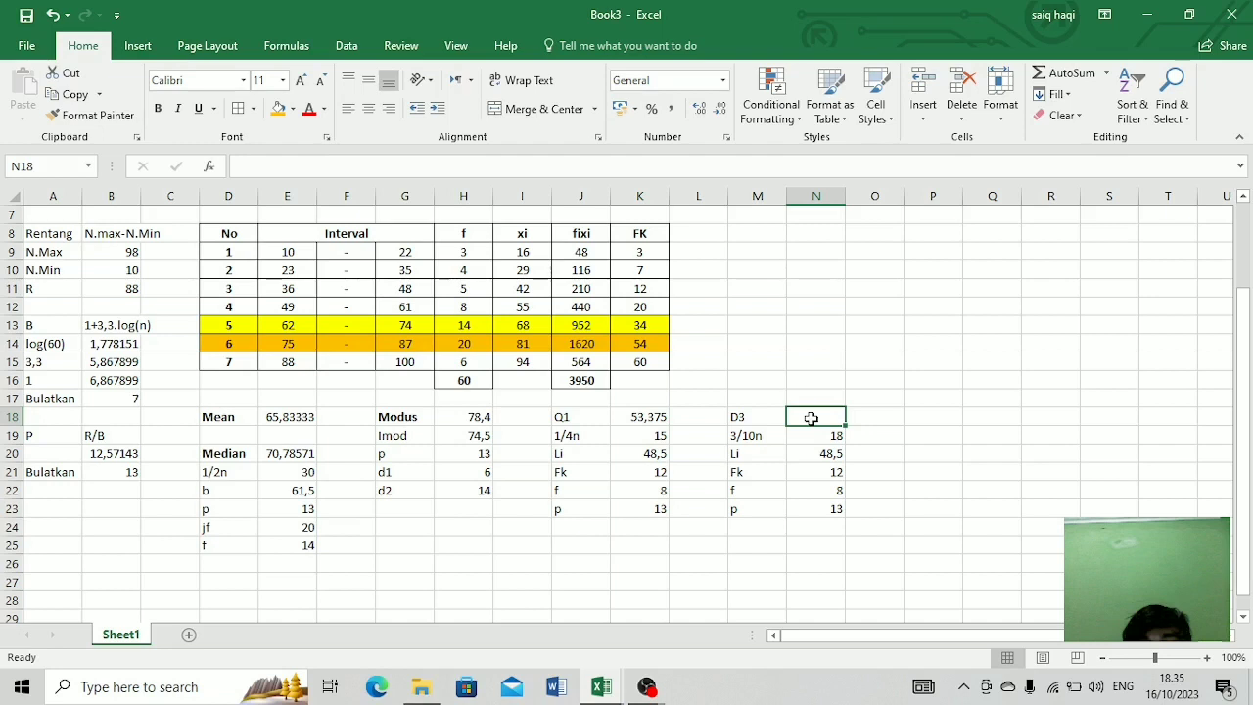
pyautogui.write('=')
pyautogui.click(830, 455)
pyautogui.write('+')
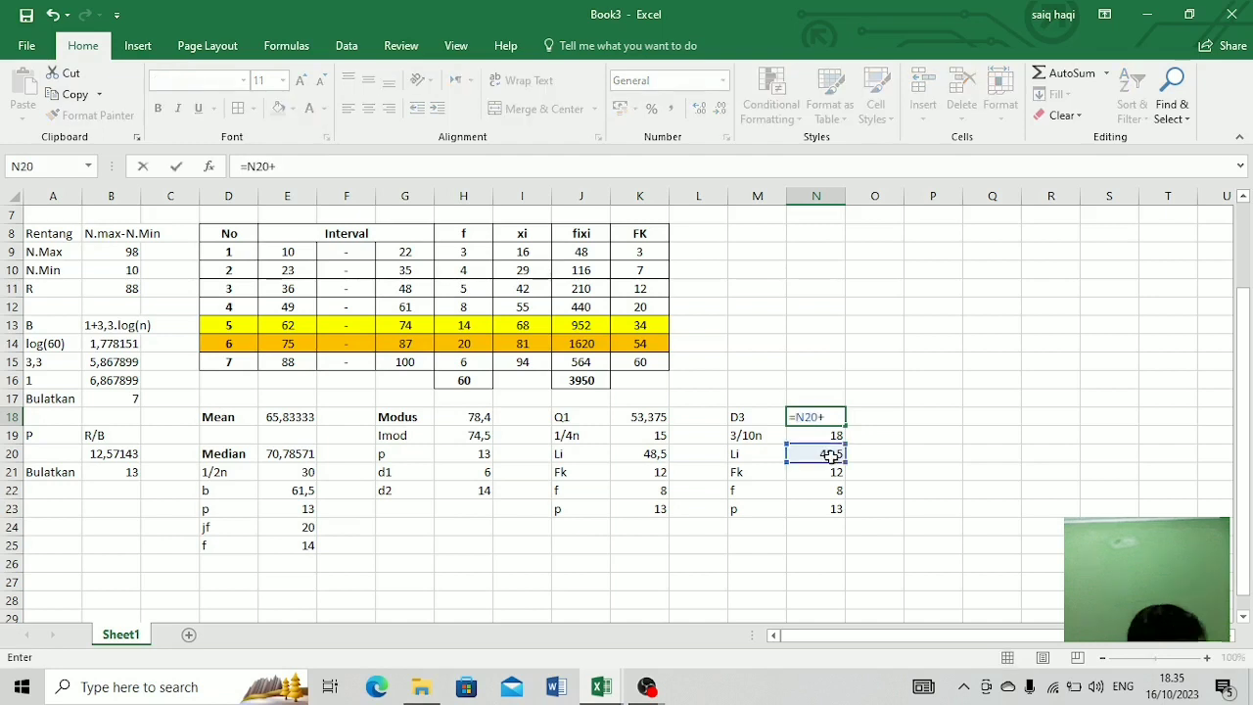
pyautogui.write('((')
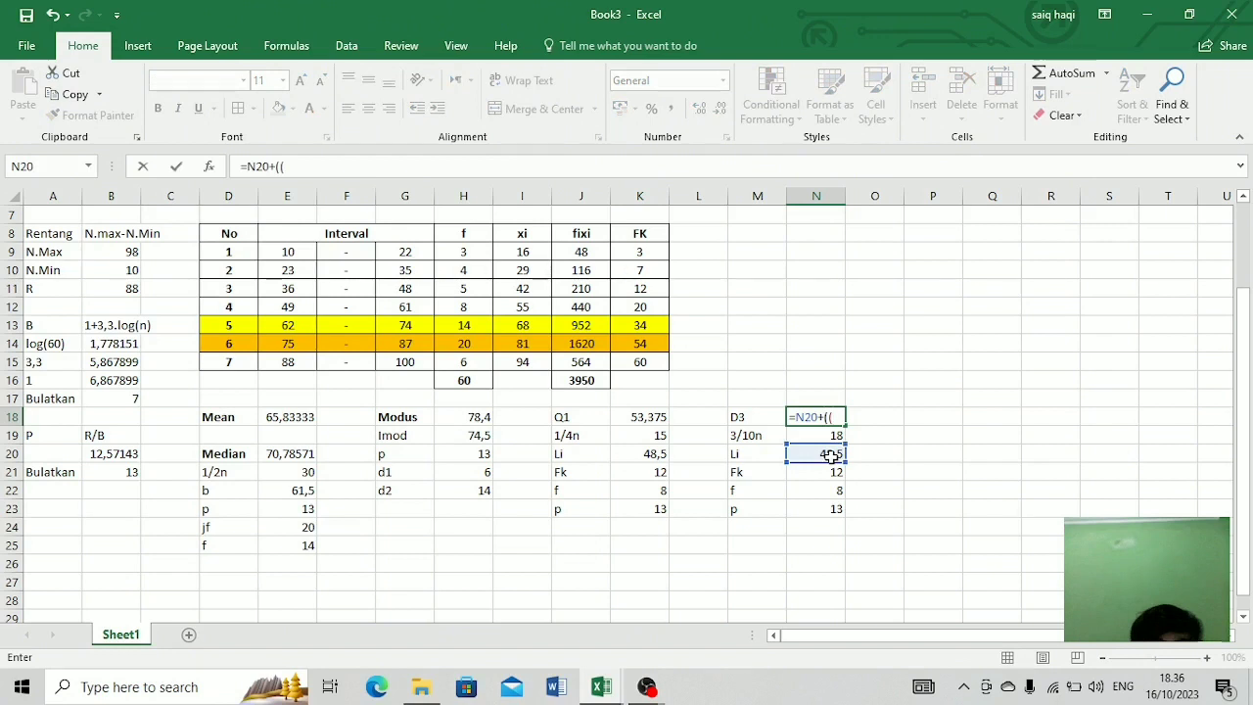
pyautogui.click(828, 435)
pyautogui.write('-')
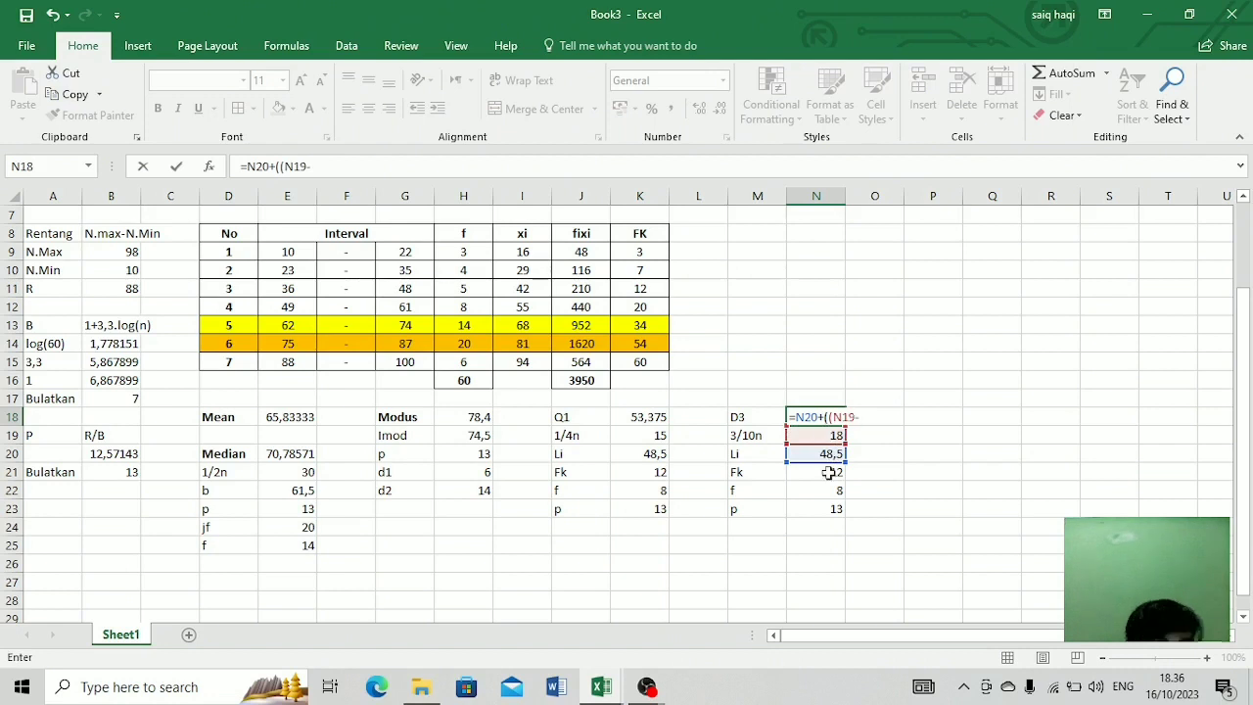
pyautogui.click(828, 474)
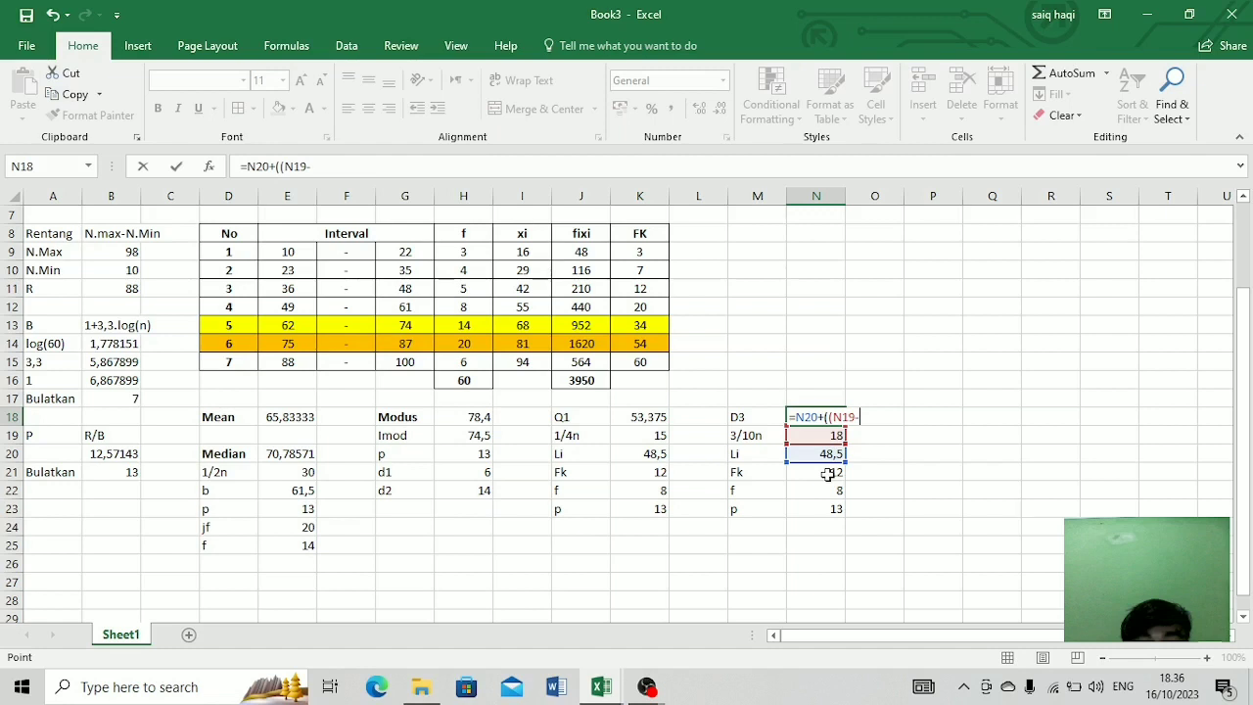
pyautogui.click(829, 475)
pyautogui.write(')')
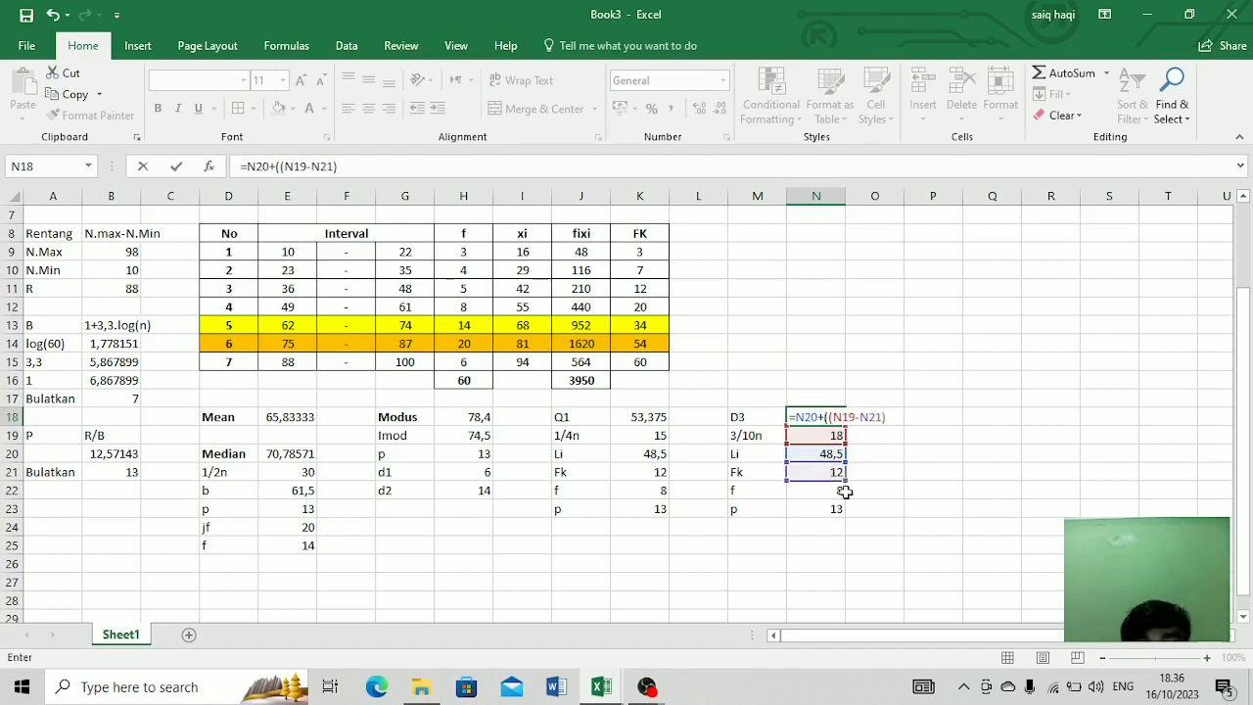
pyautogui.write('/')
pyautogui.click(840, 493)
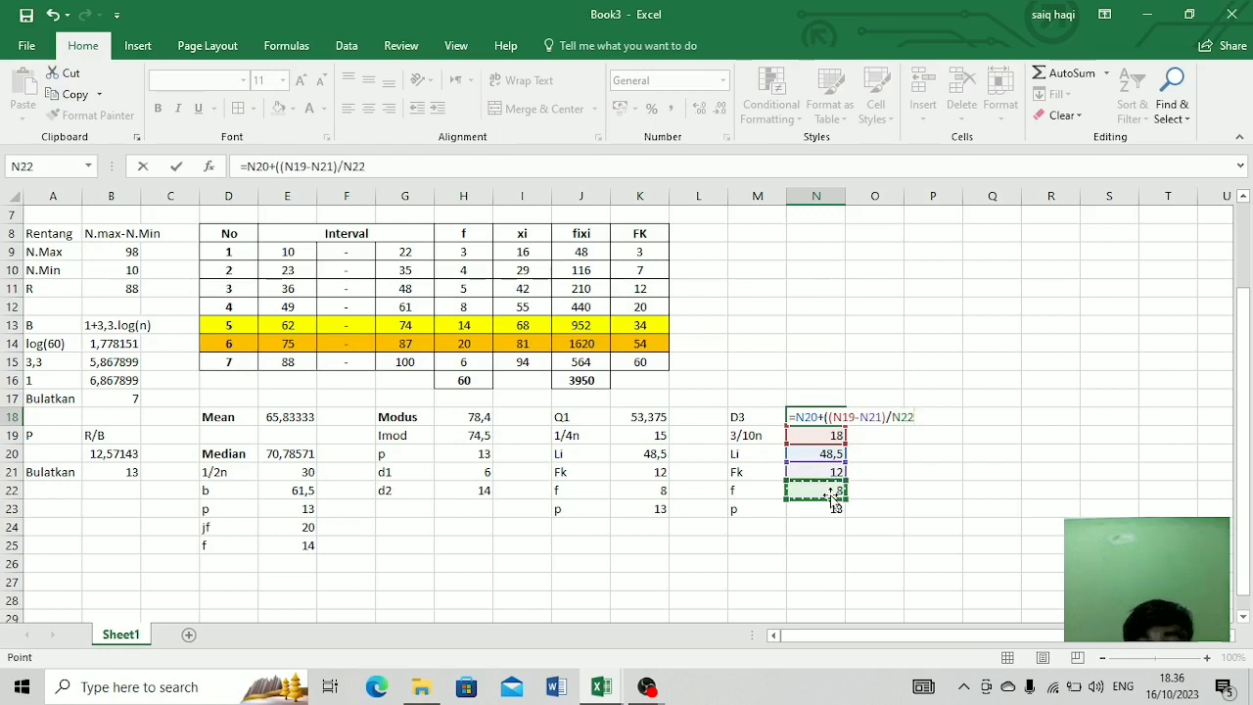
pyautogui.write(')*')
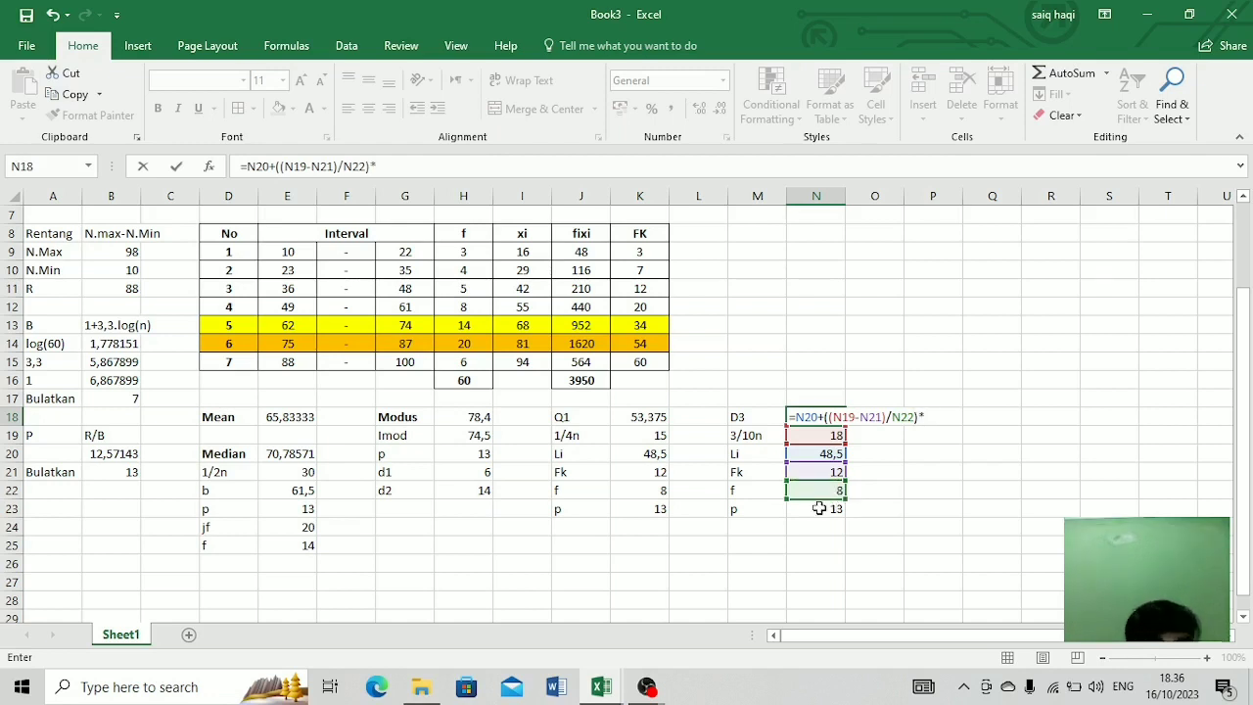
pyautogui.click(819, 508)
pyautogui.press('Return')
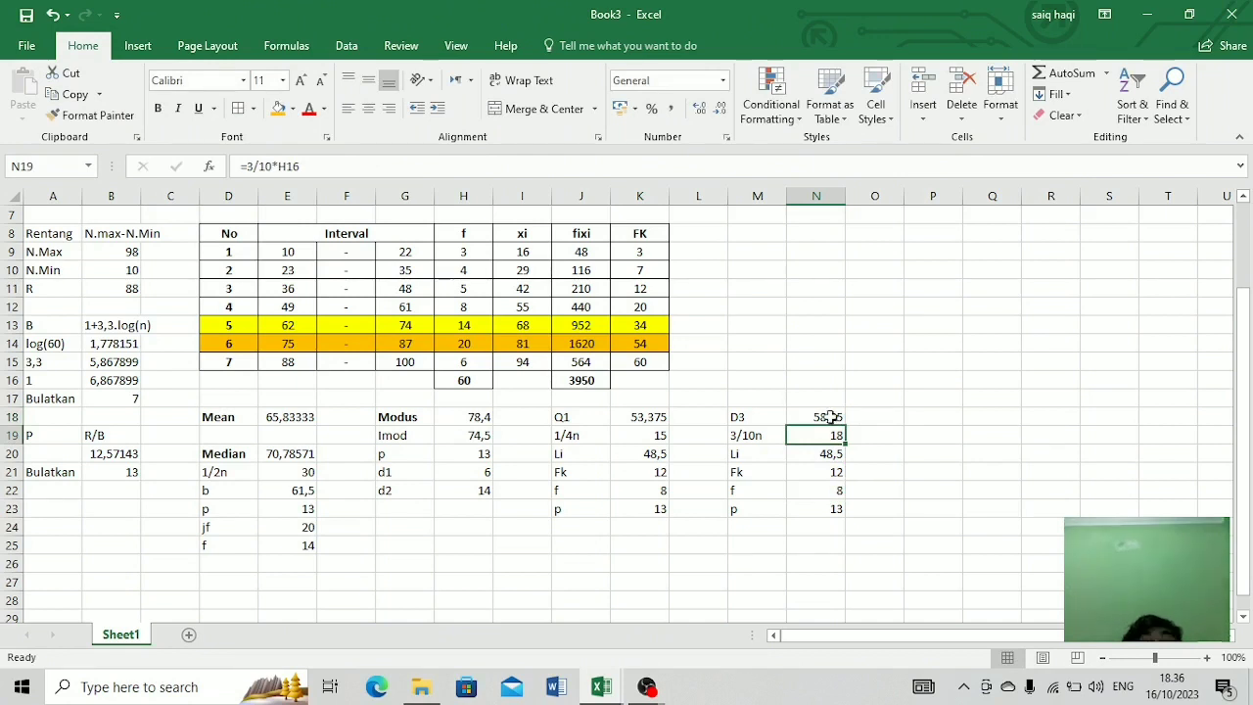
# Step: Start the 70th percentile block with the label P70 in P18 and the label 70/100n in P19
pyautogui.click(912, 418)
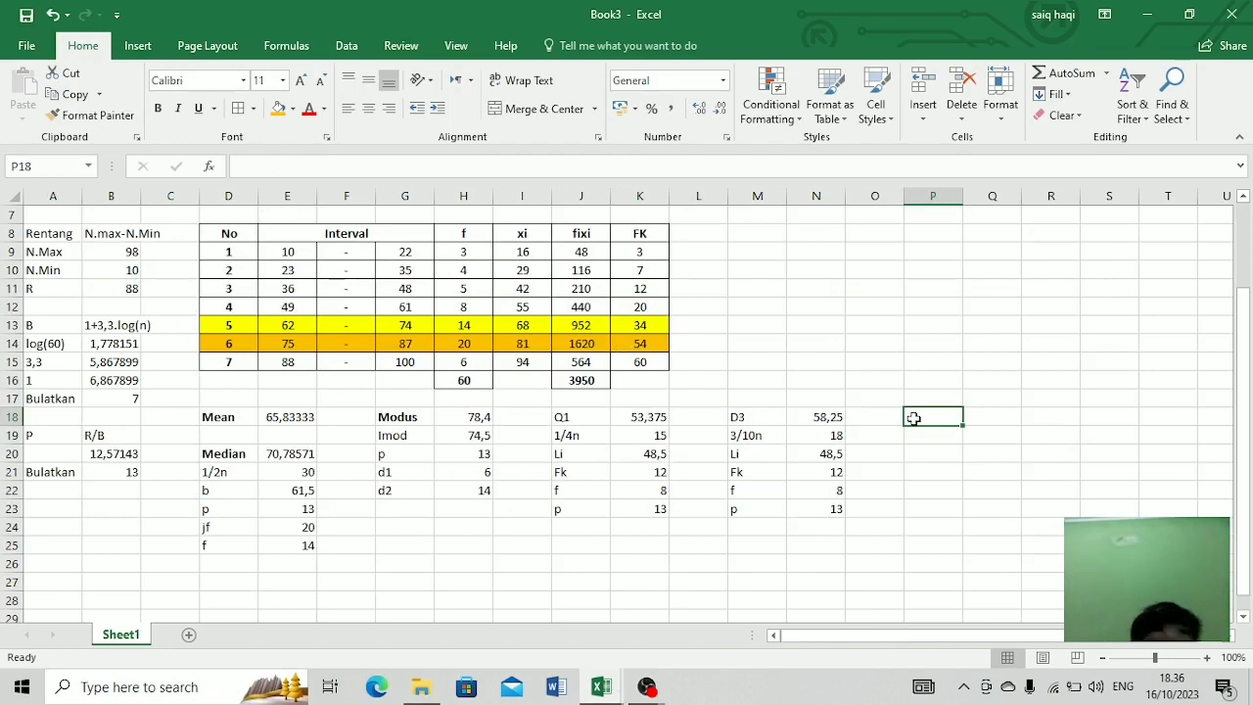
pyautogui.write('P')
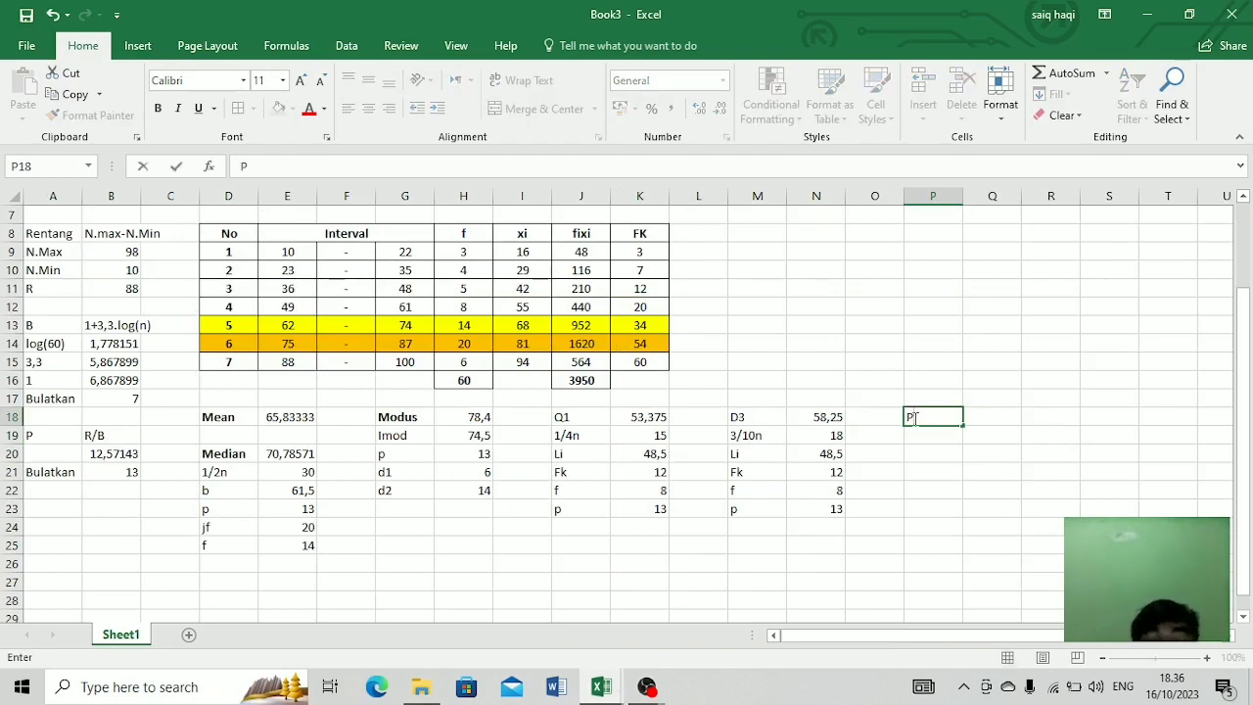
pyautogui.write('70')
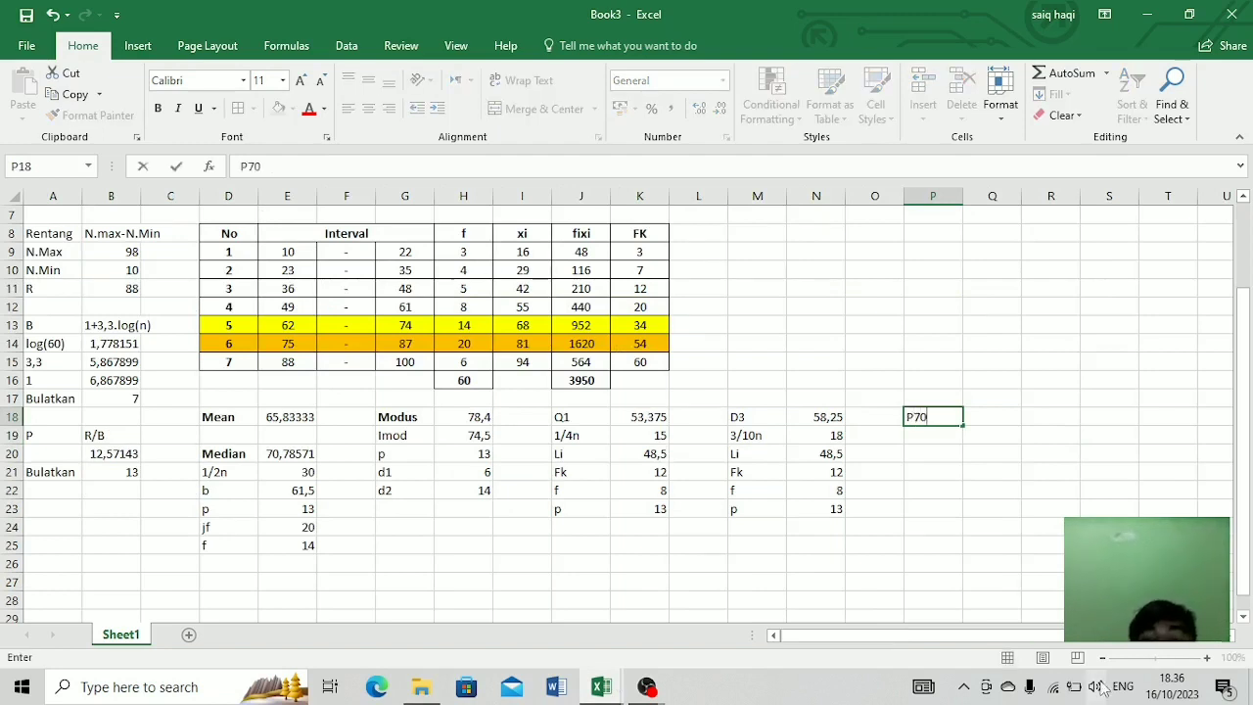
pyautogui.click(946, 437)
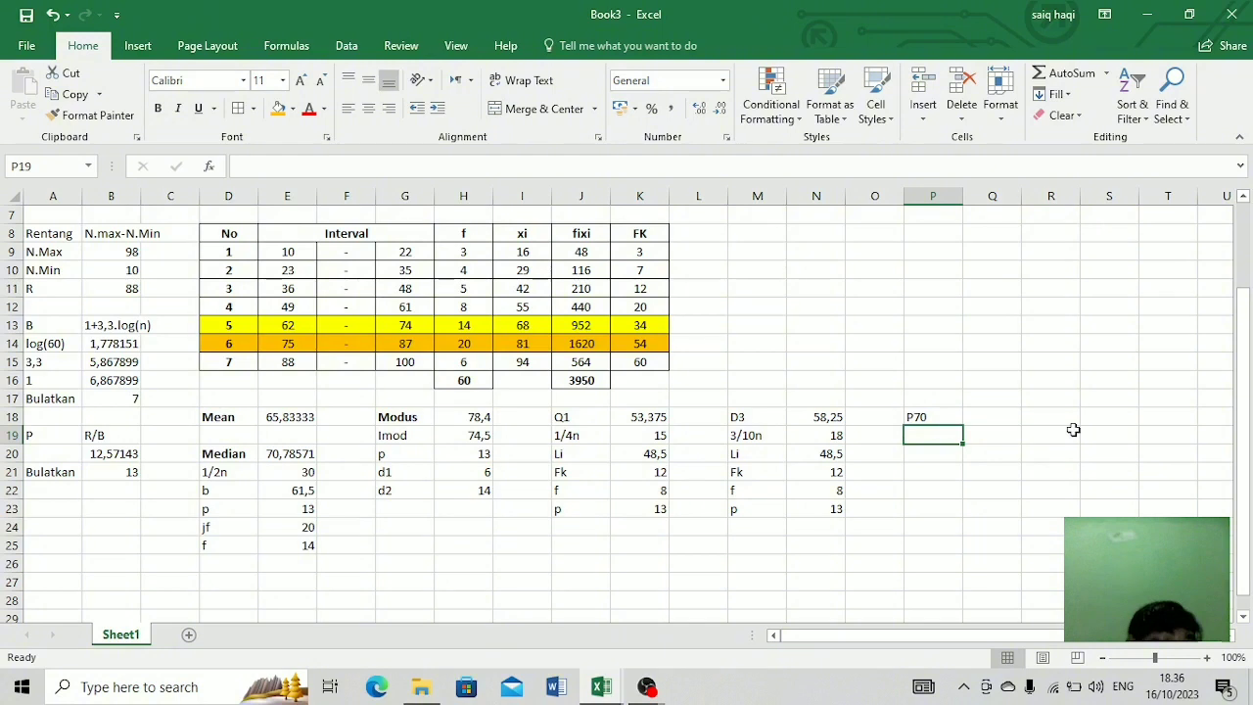
pyautogui.click(744, 434)
pyautogui.click(585, 437)
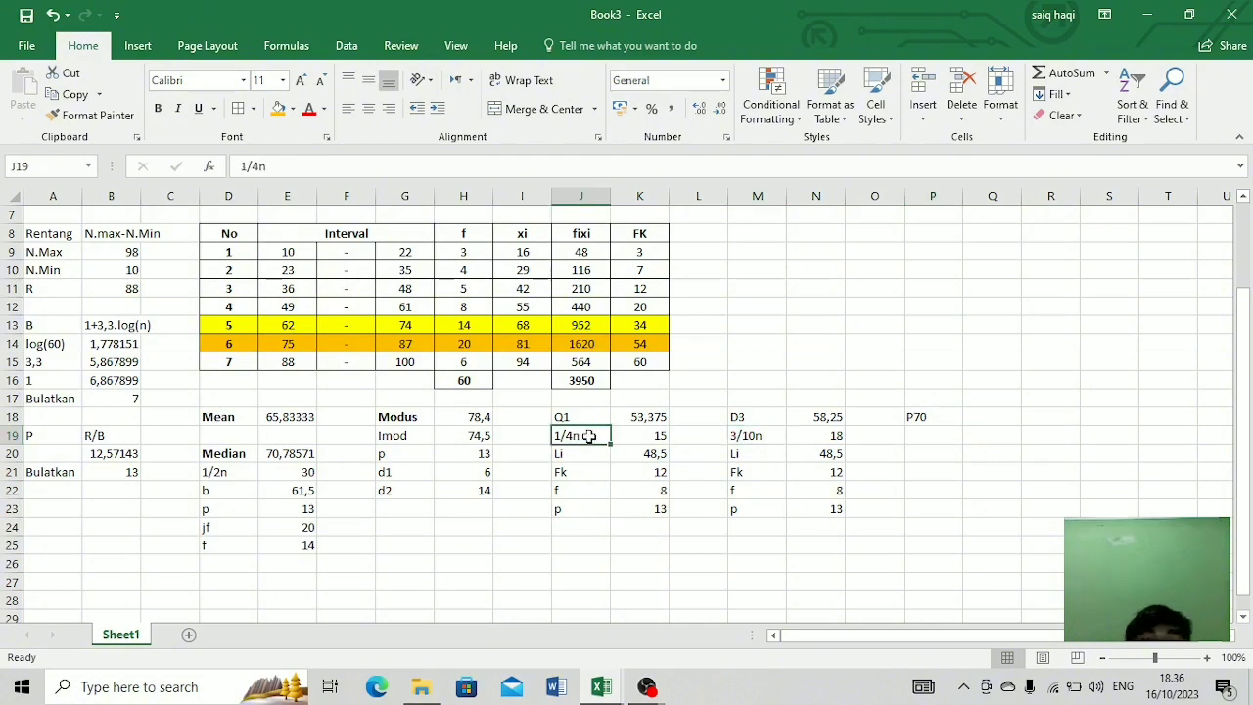
pyautogui.click(927, 437)
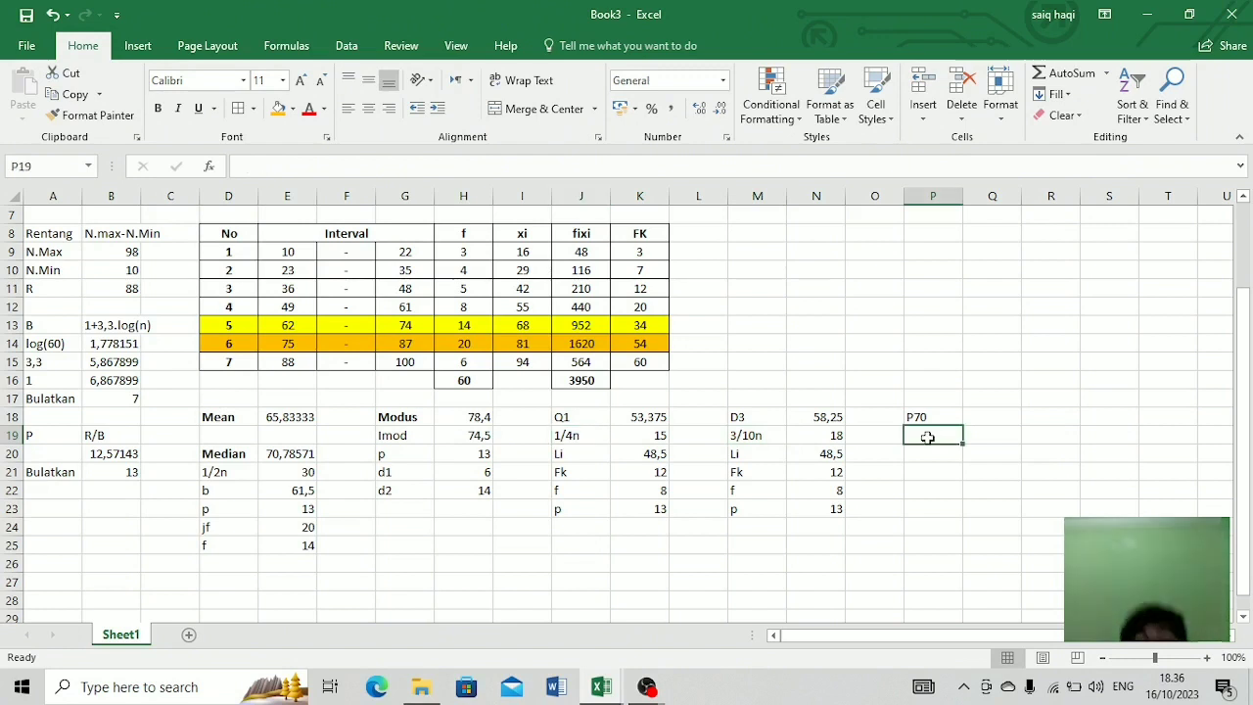
pyautogui.write('70')
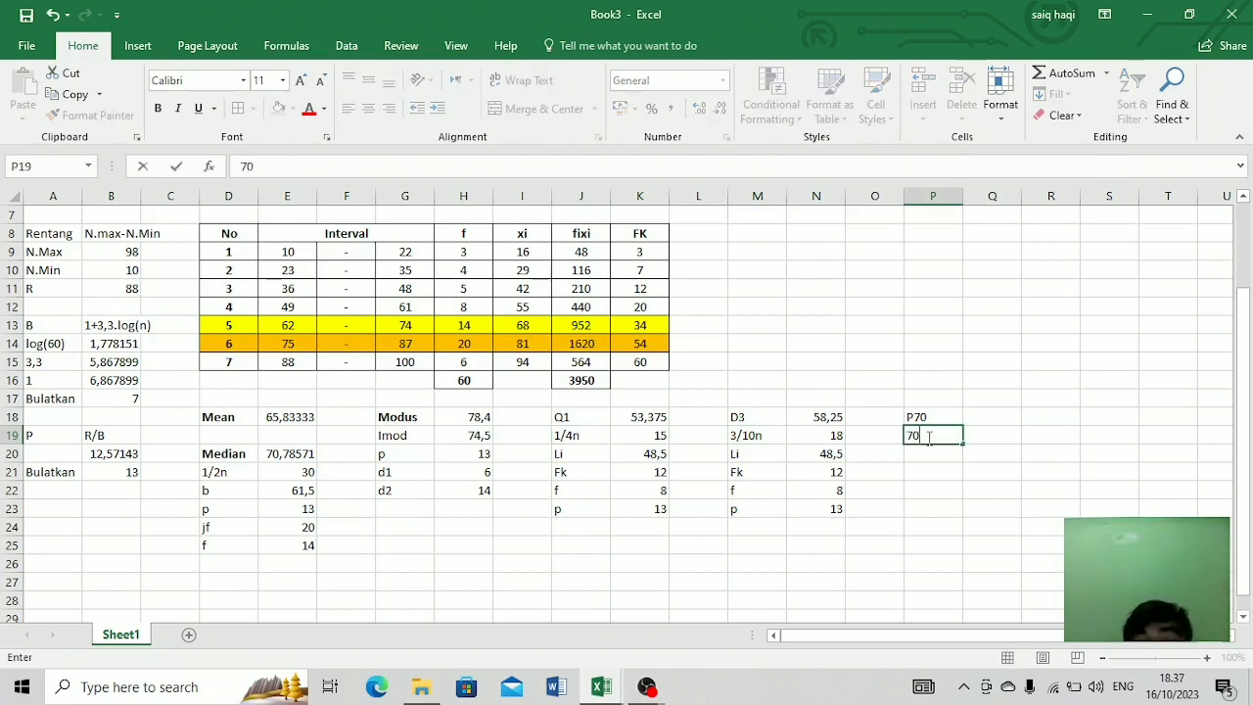
pyautogui.write('/100n')
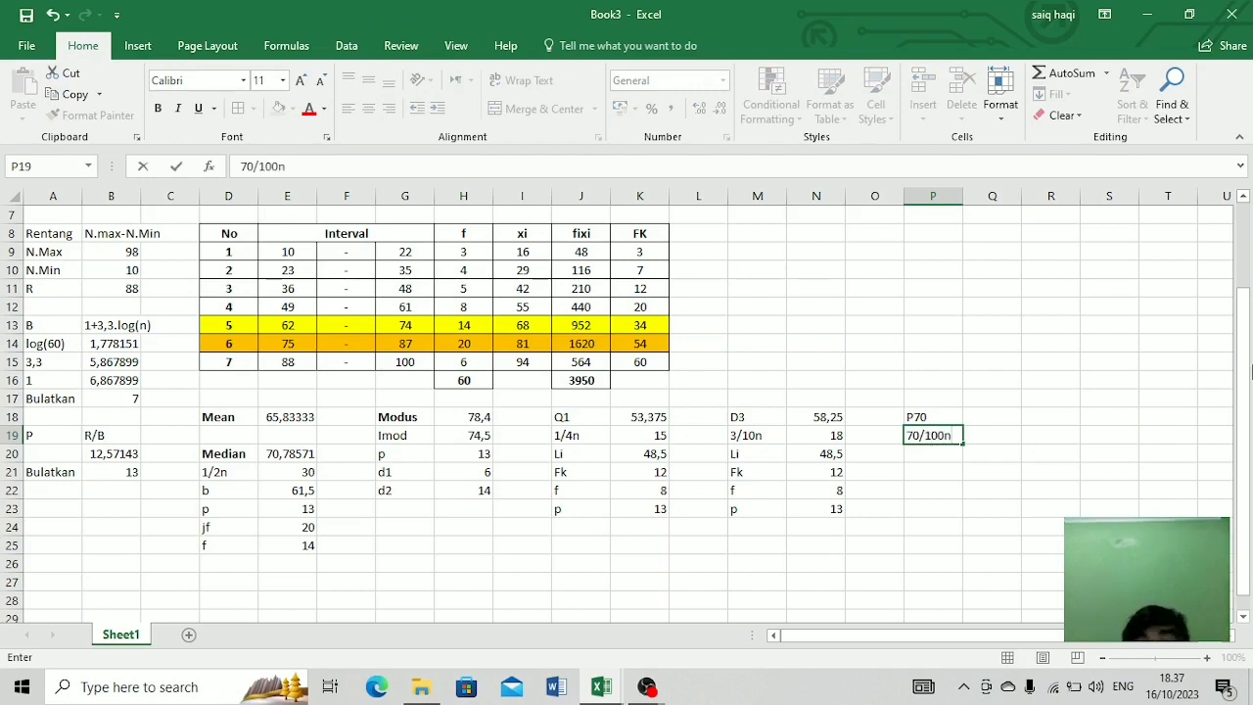
# Step: Calculate the 70/100n position in Q19 with the formula =70/100*H16
pyautogui.click(980, 437)
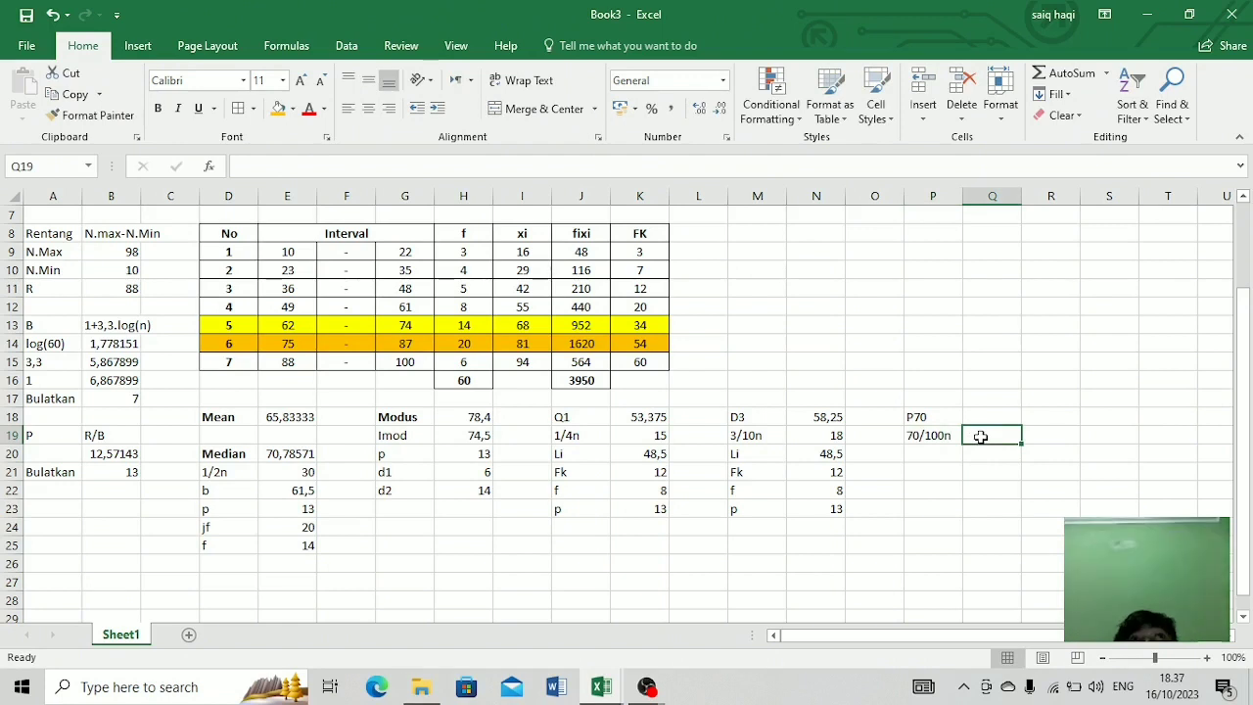
pyautogui.write('=')
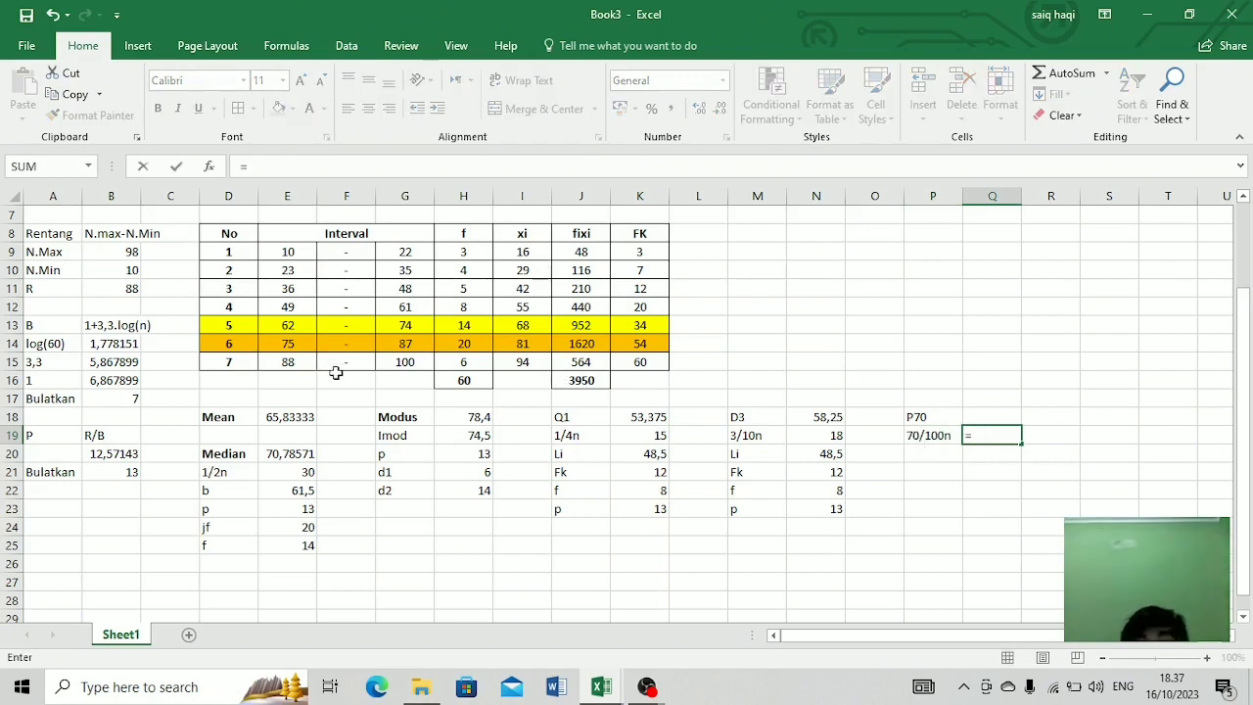
pyautogui.write('70/1')
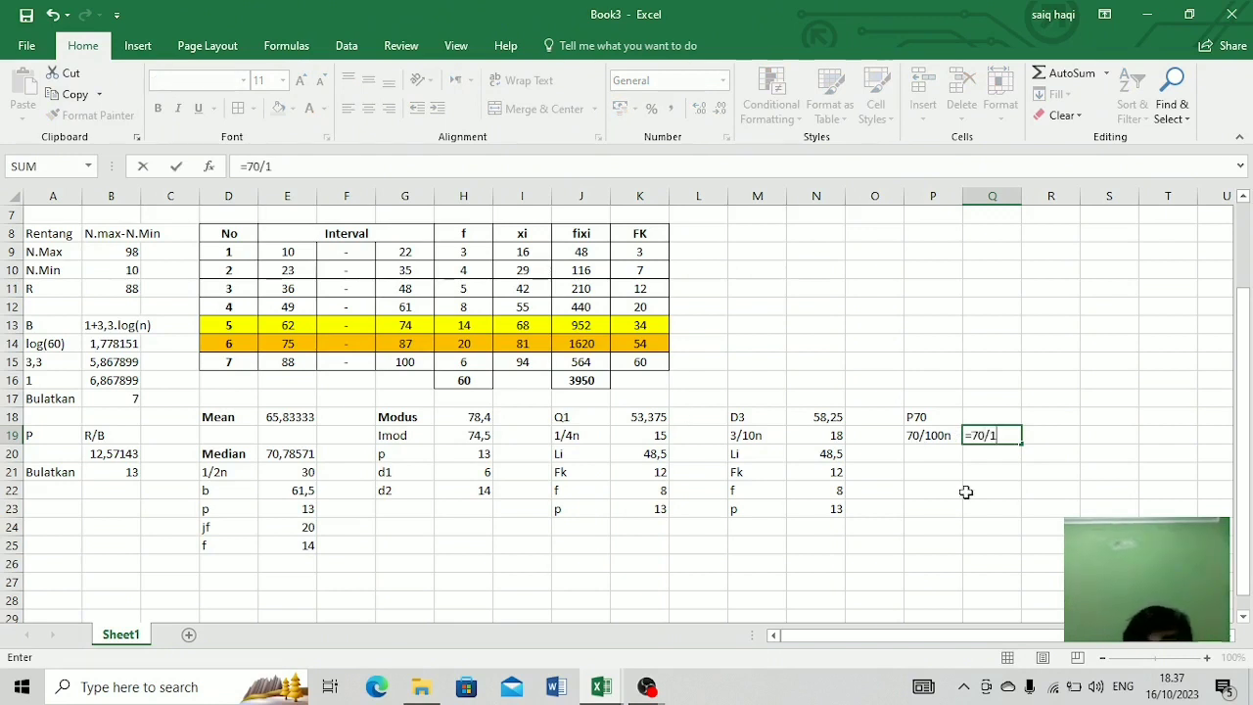
pyautogui.write('00*')
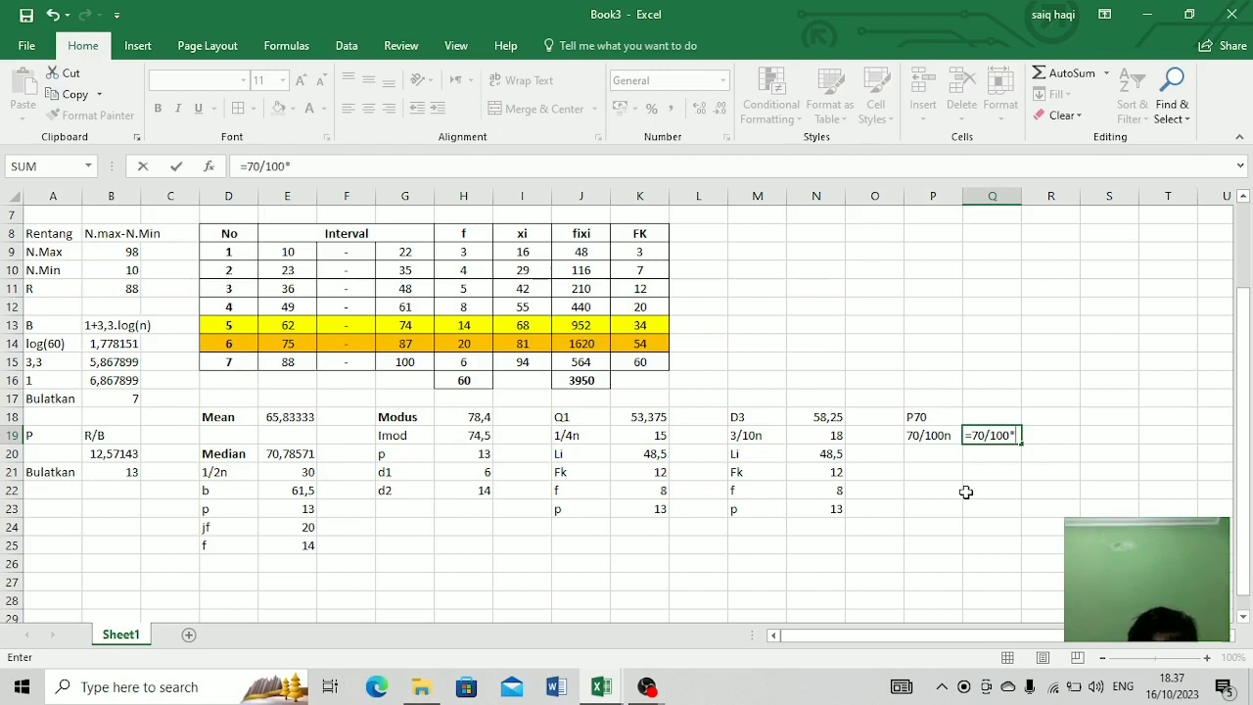
pyautogui.click(453, 387)
pyautogui.press('Return')
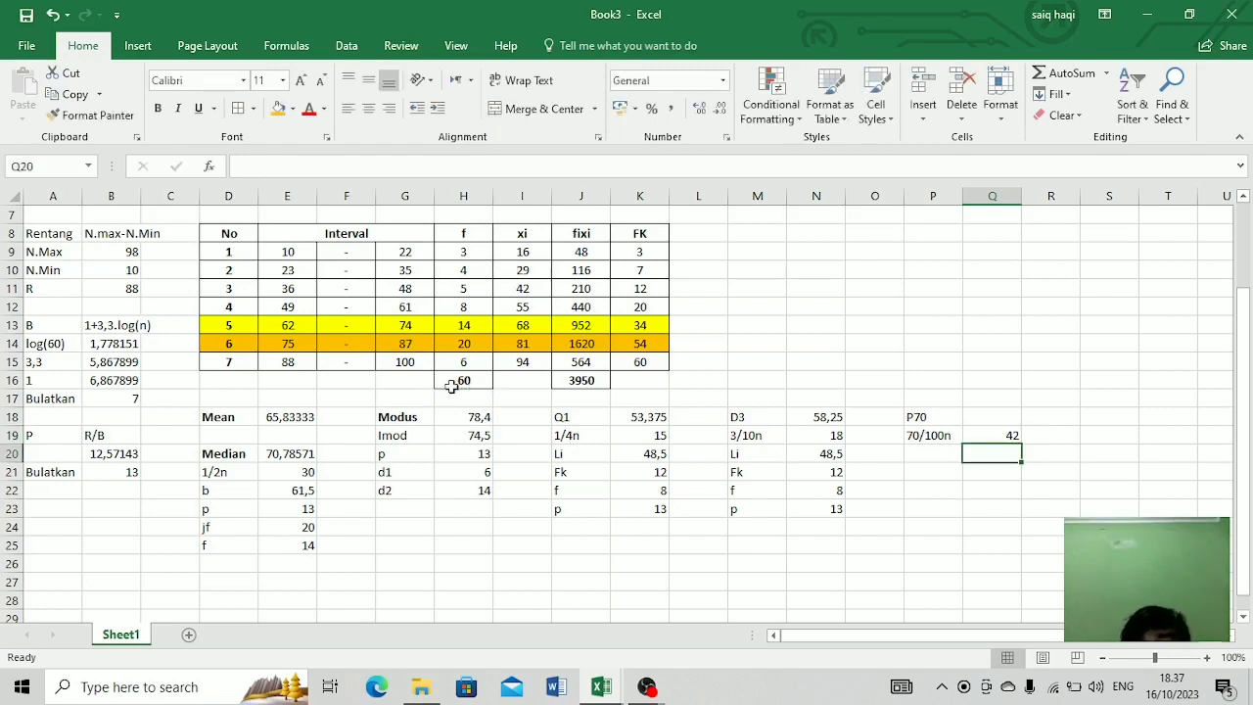
# Step: Copy the labels Li, Fk, f and p from M20:M23 into the P70 block starting at P20
pyautogui.click(922, 459)
pyautogui.moveTo(749, 455); pyautogui.dragTo(753, 522)
pyautogui.hotkey('ctrl', 'c')
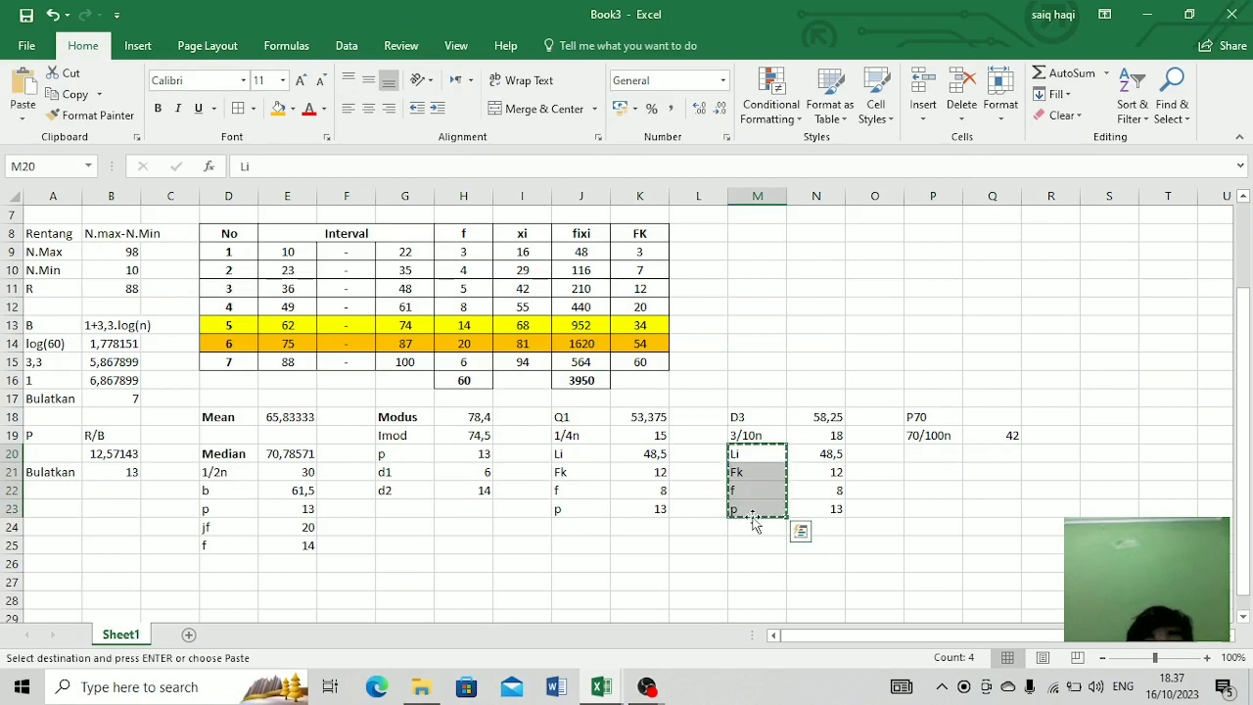
pyautogui.click(924, 458)
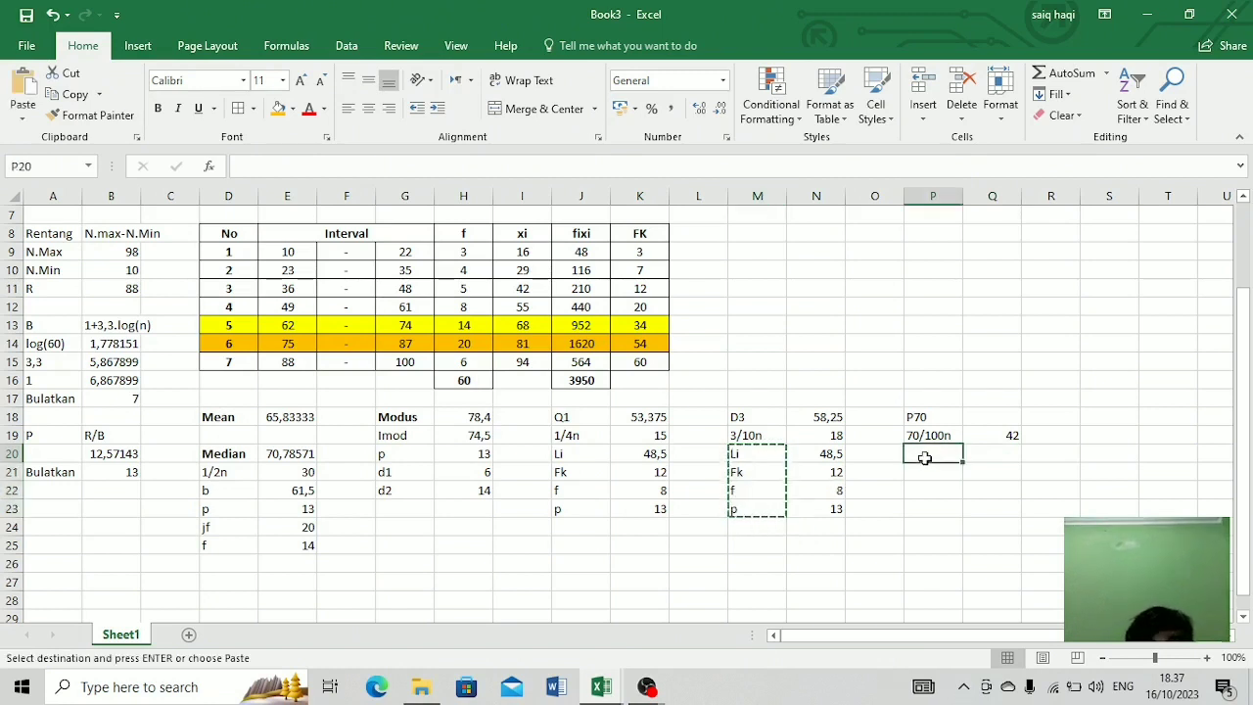
pyautogui.hotkey('ctrl', 'v')
# Step: Try to fill the P70 lower boundary Li in Q20 with 75-05, based on the lower limit of class 6
pyautogui.click(993, 456)
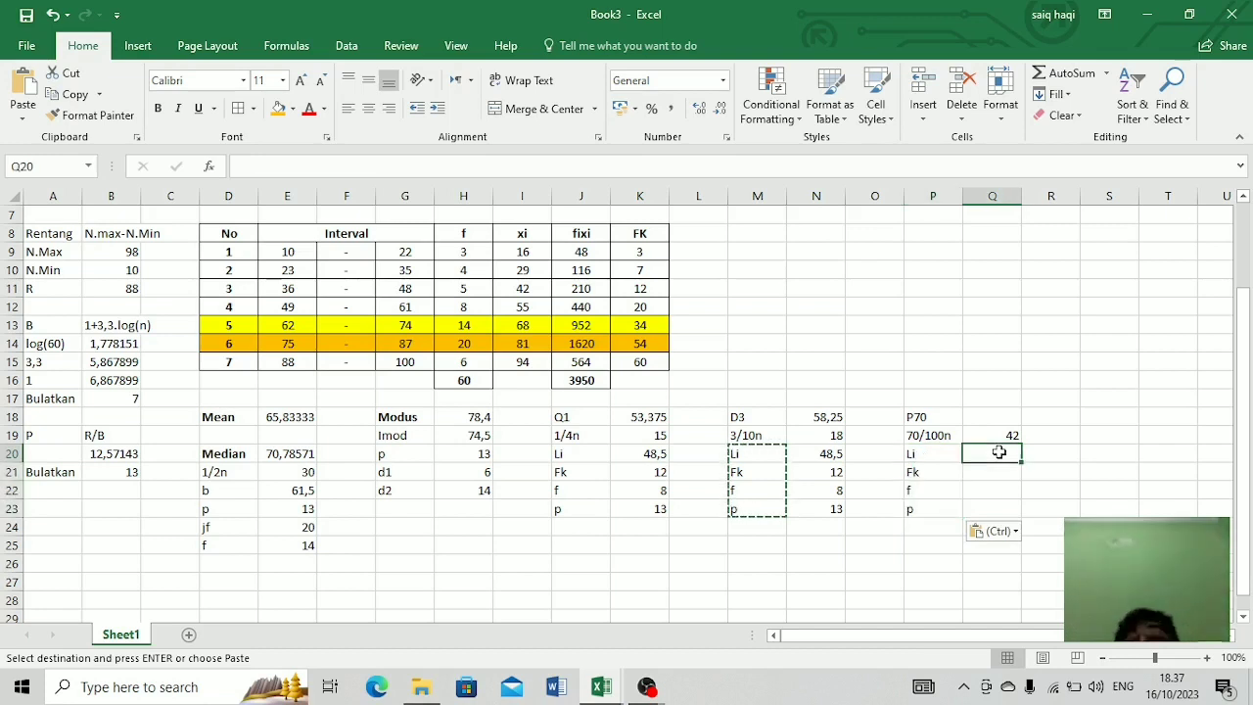
pyautogui.click(951, 454)
pyautogui.click(1007, 435)
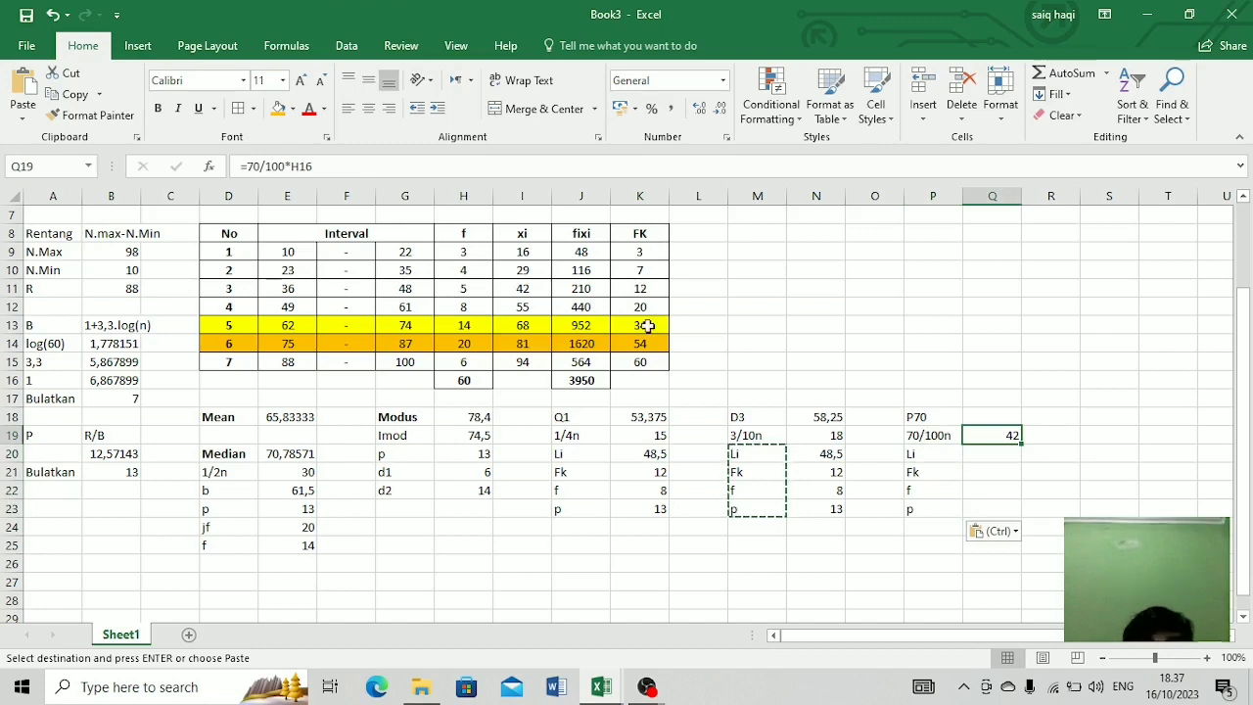
pyautogui.click(235, 344)
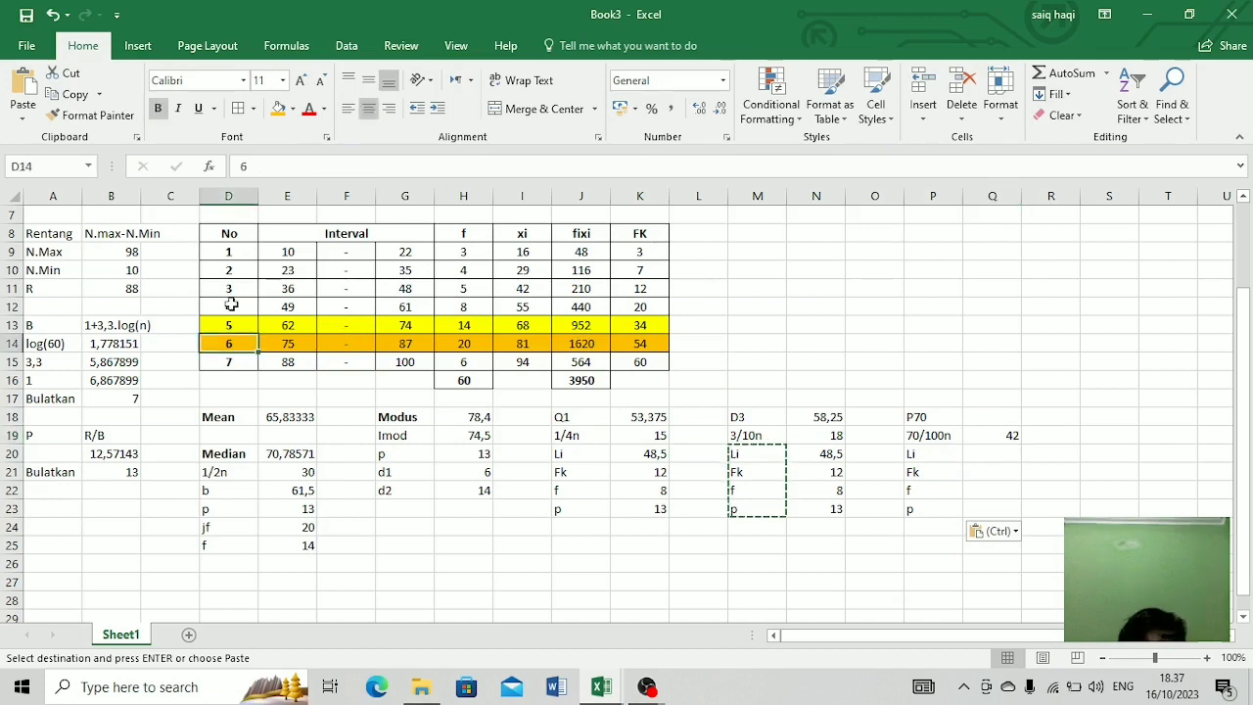
pyautogui.press('Right')
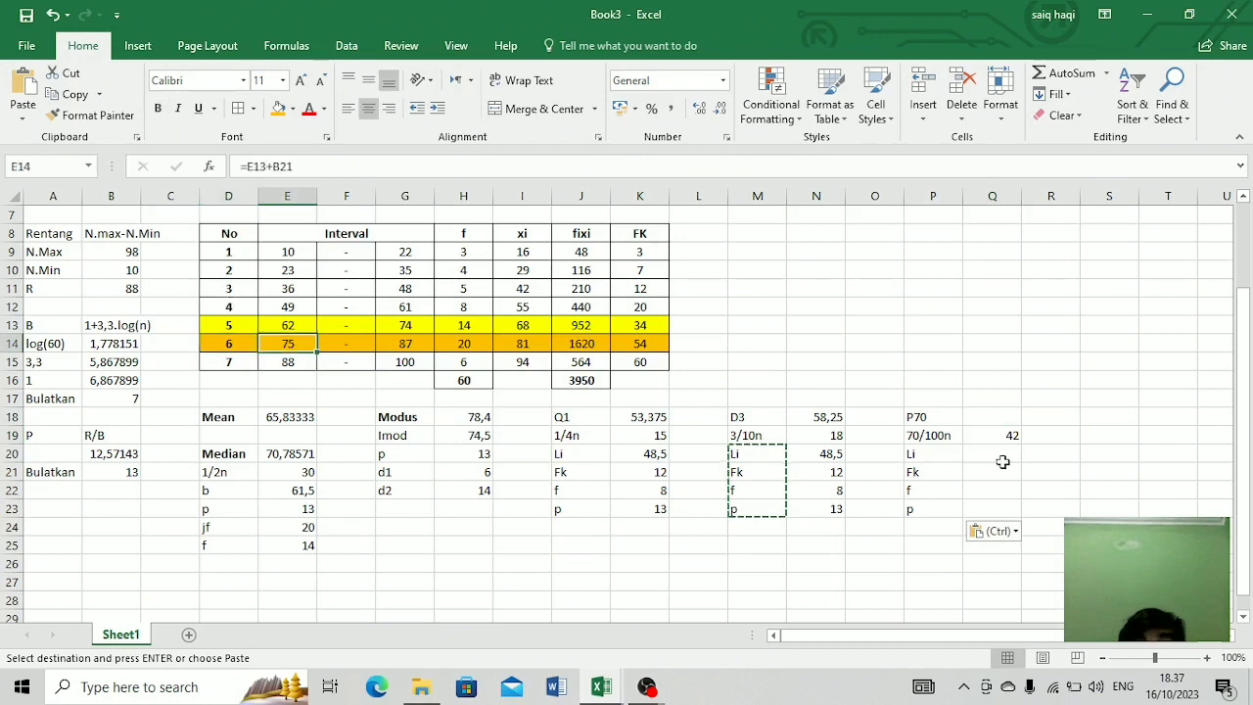
pyautogui.click(1003, 457)
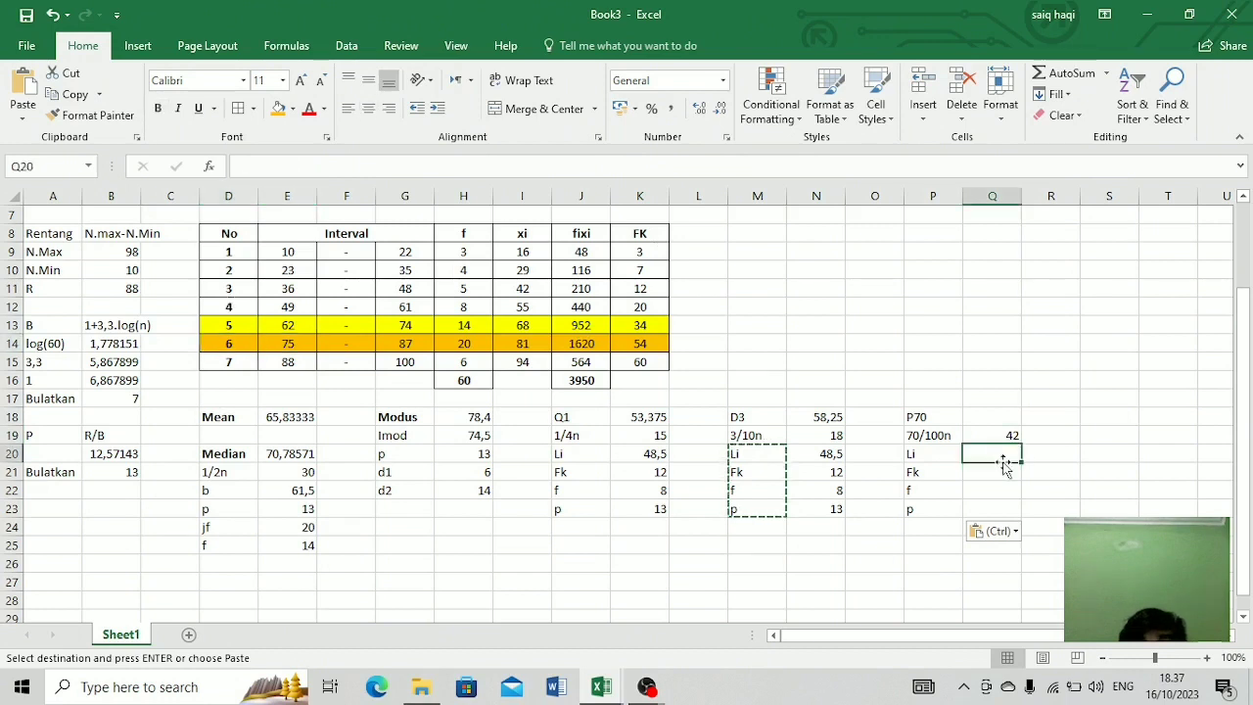
pyautogui.write('75')
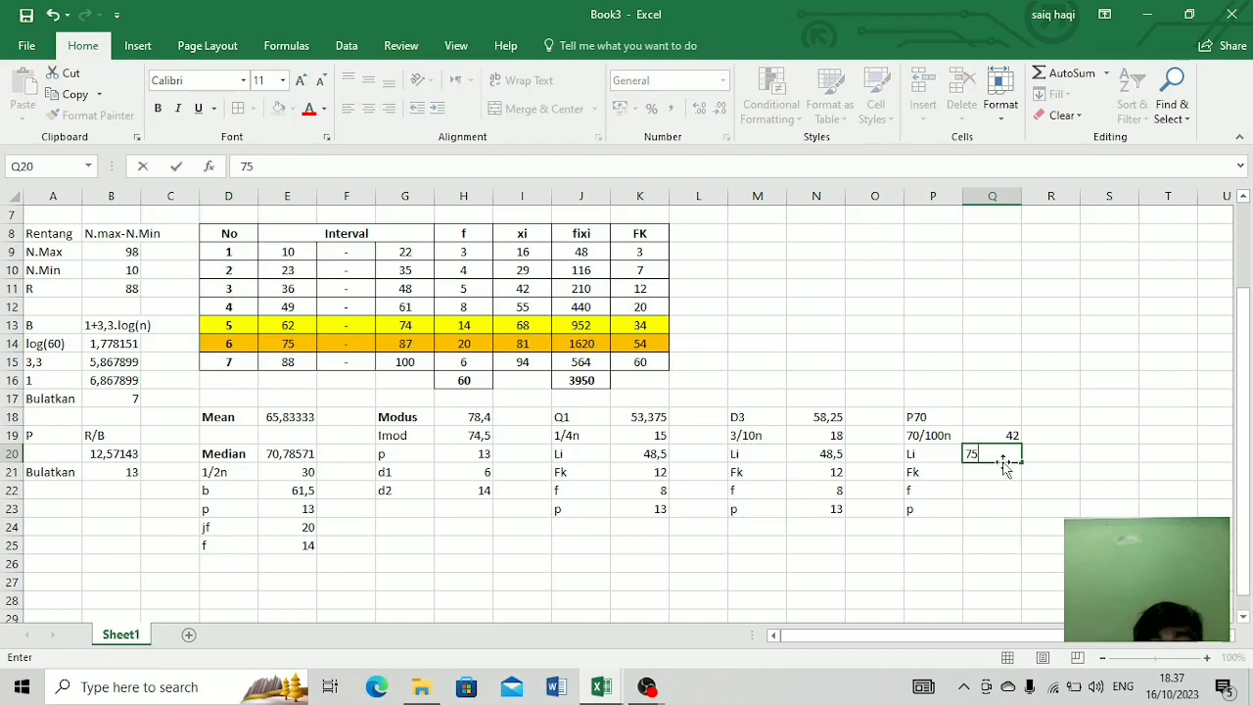
pyautogui.write('-05')
pyautogui.press('Return')
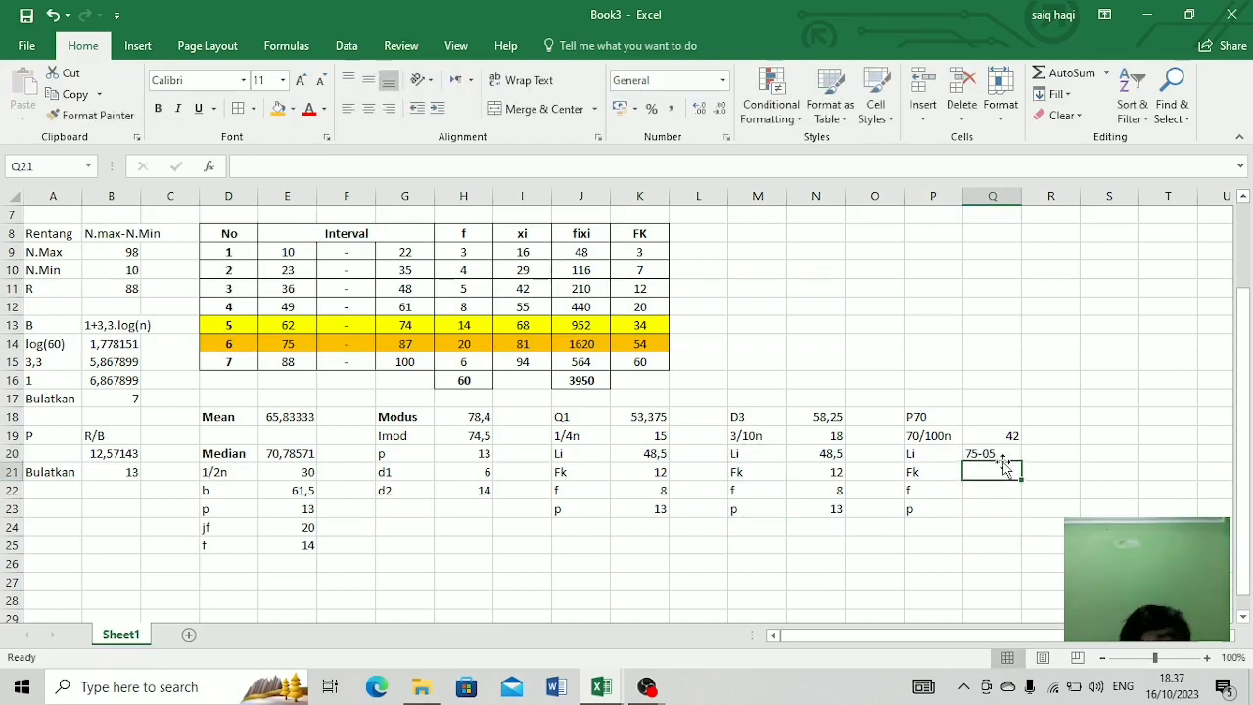
# Step: Turn the Li entry in Q20 into the formula =75-05
pyautogui.doubleClick(970, 451)
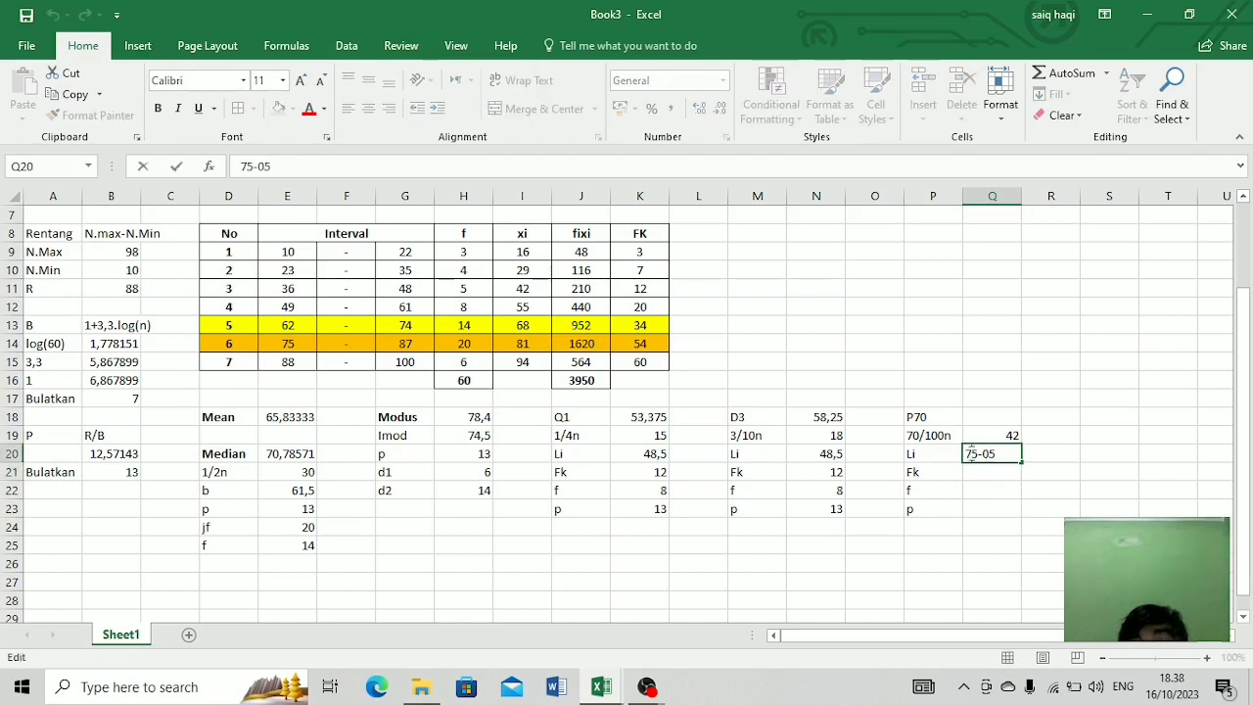
pyautogui.click(966, 453)
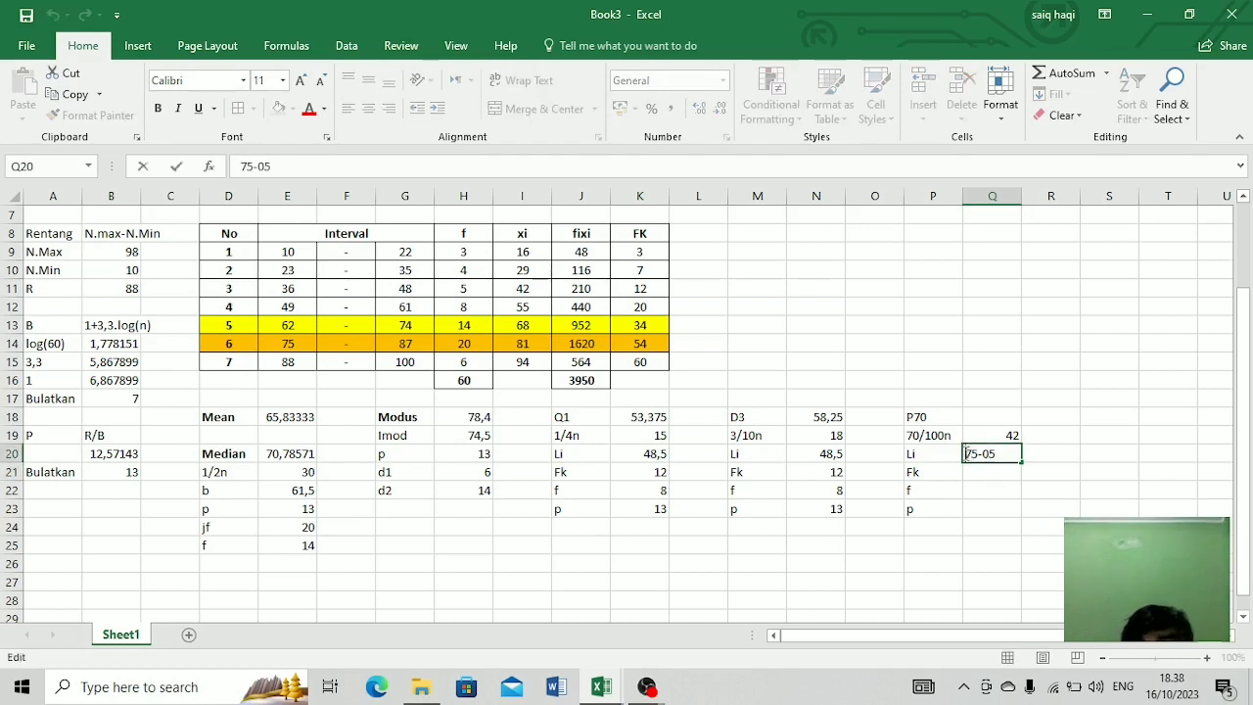
pyautogui.write('=')
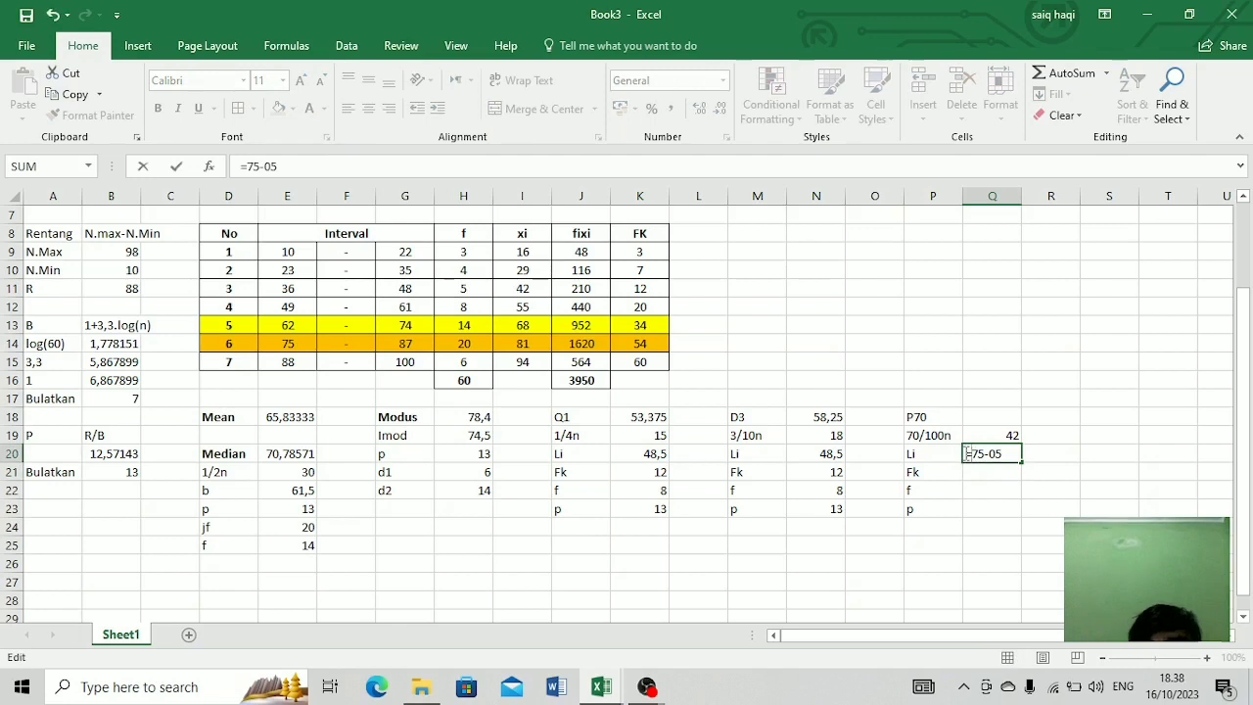
pyautogui.press('Return')
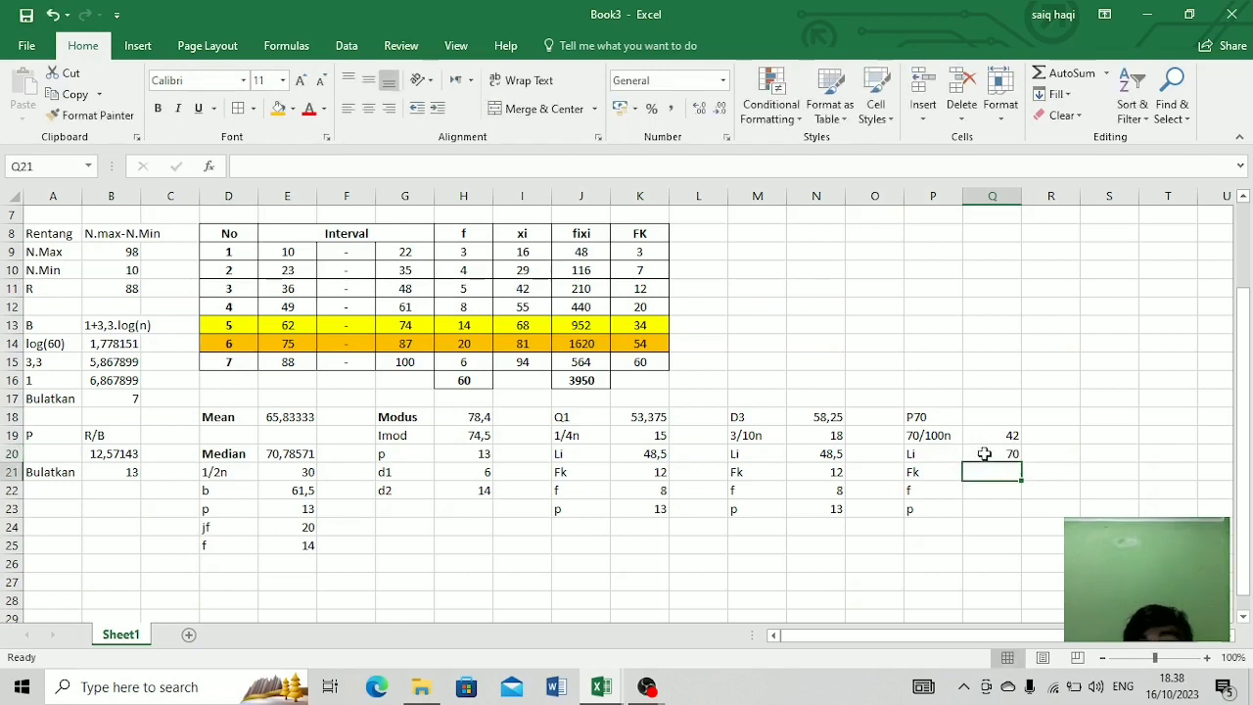
# Step: Replace the P70 lower boundary Li in Q20 with the formula =75-0,5
pyautogui.click(984, 454)
pyautogui.write('=70')
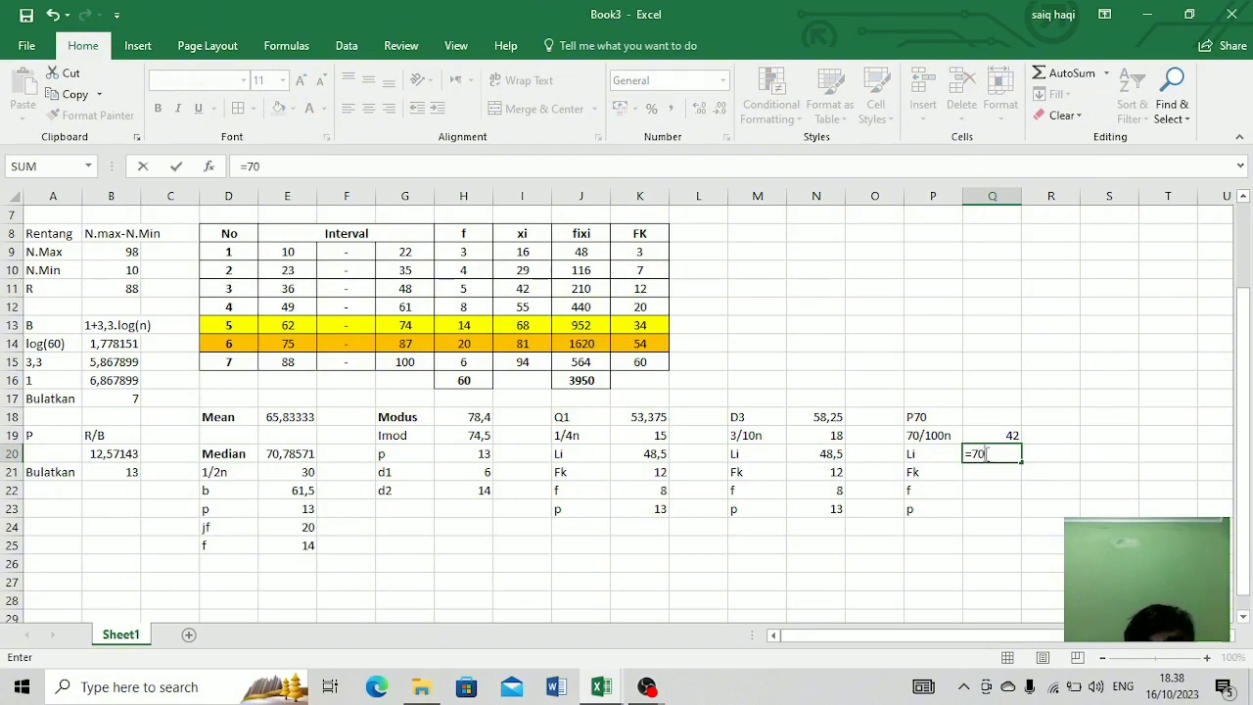
pyautogui.press('BackSpace')
pyautogui.write('5')
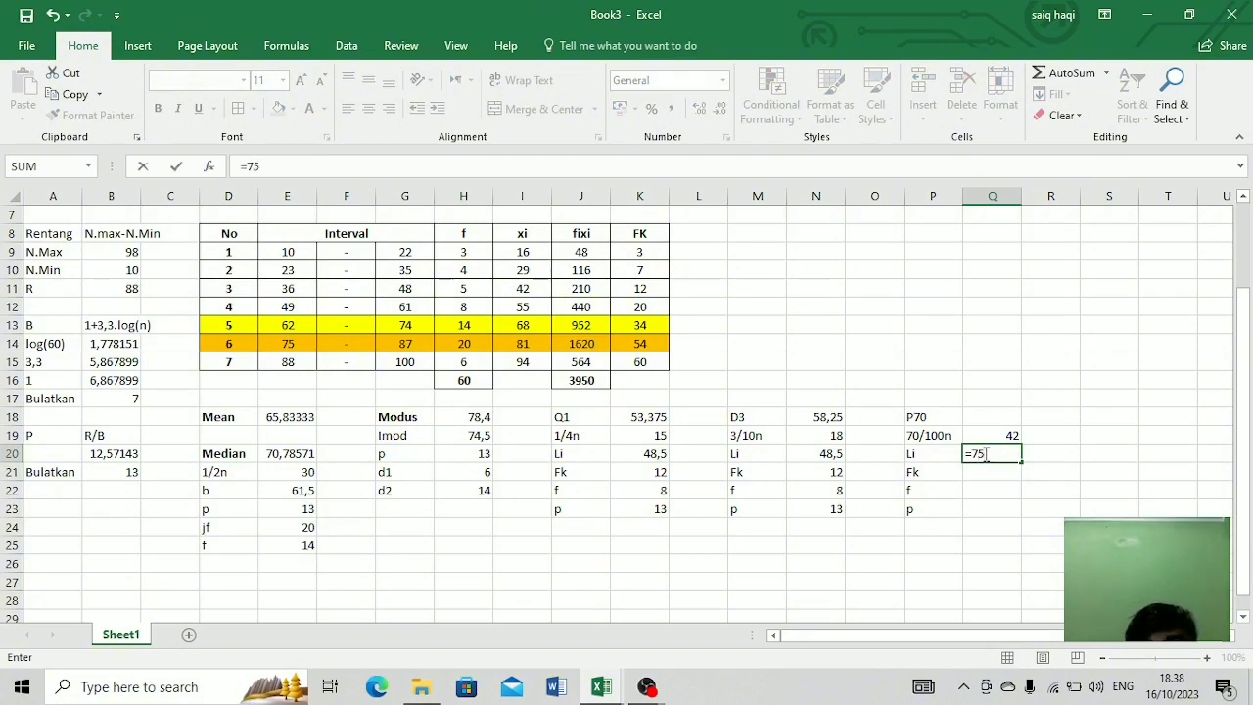
pyautogui.write('-0')
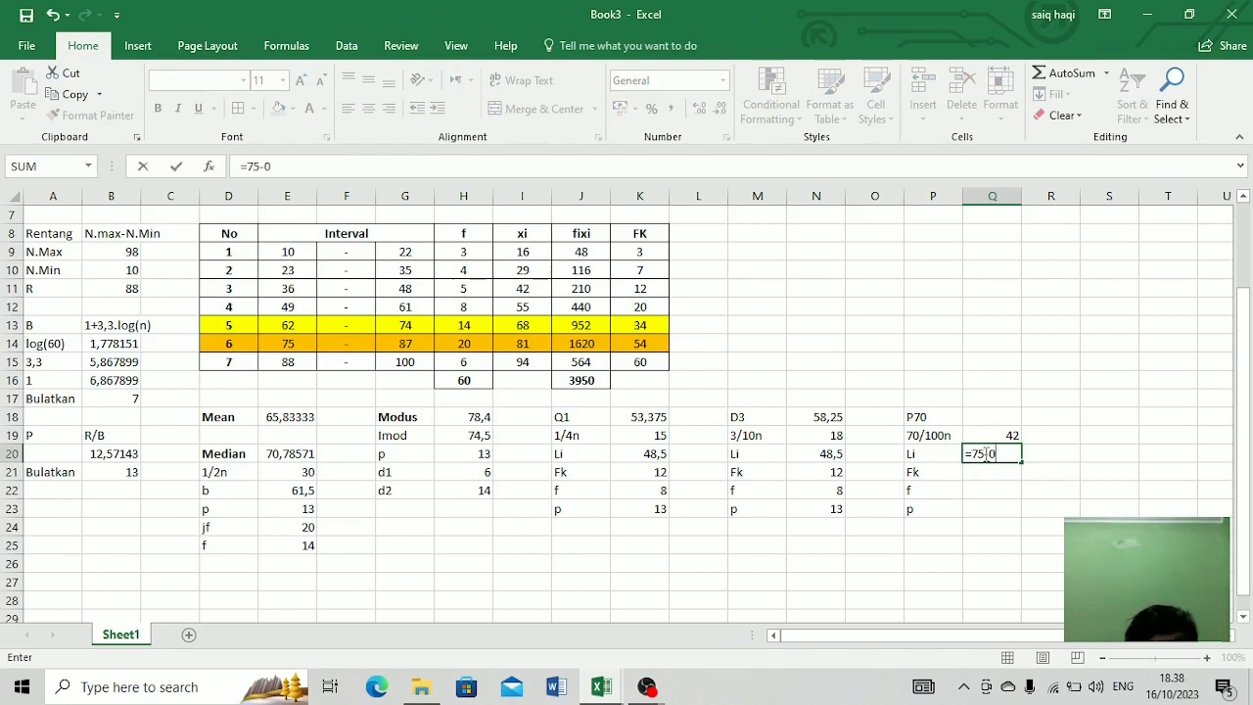
pyautogui.write(',5')
pyautogui.press('Return')
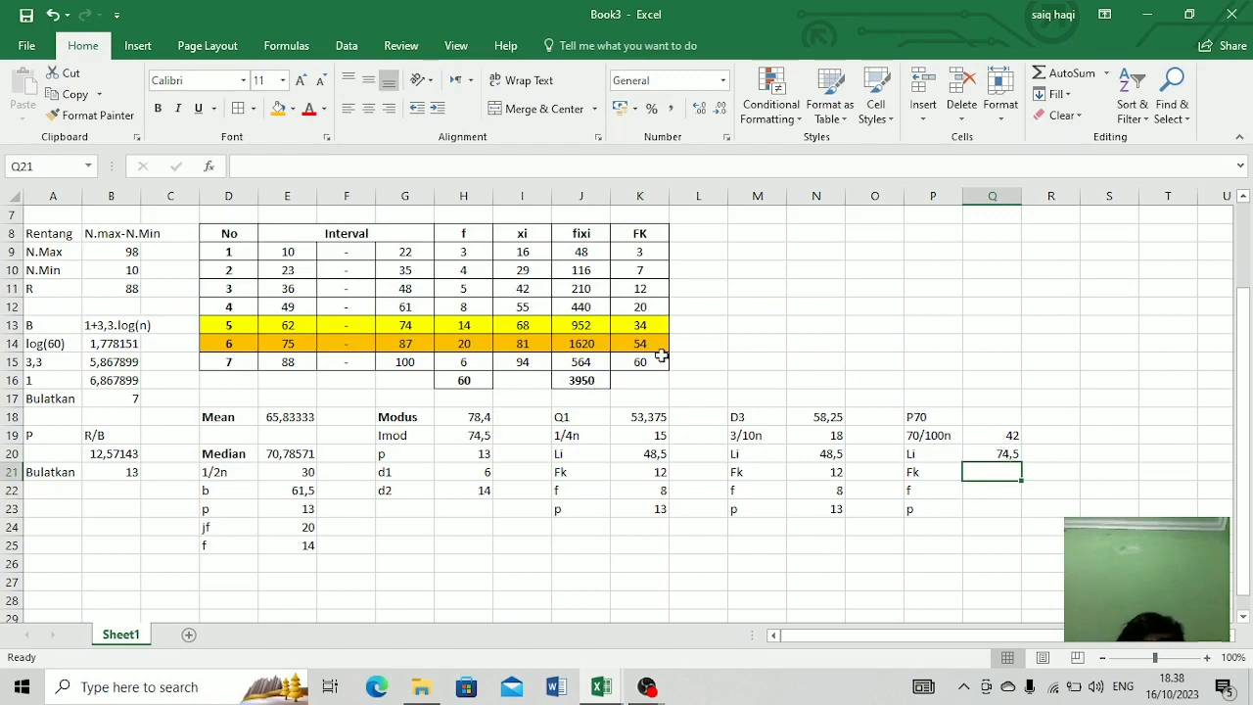
# Step: Fill the P70 cumulative frequency Fk in Q21 with the reference =K13
pyautogui.write('=')
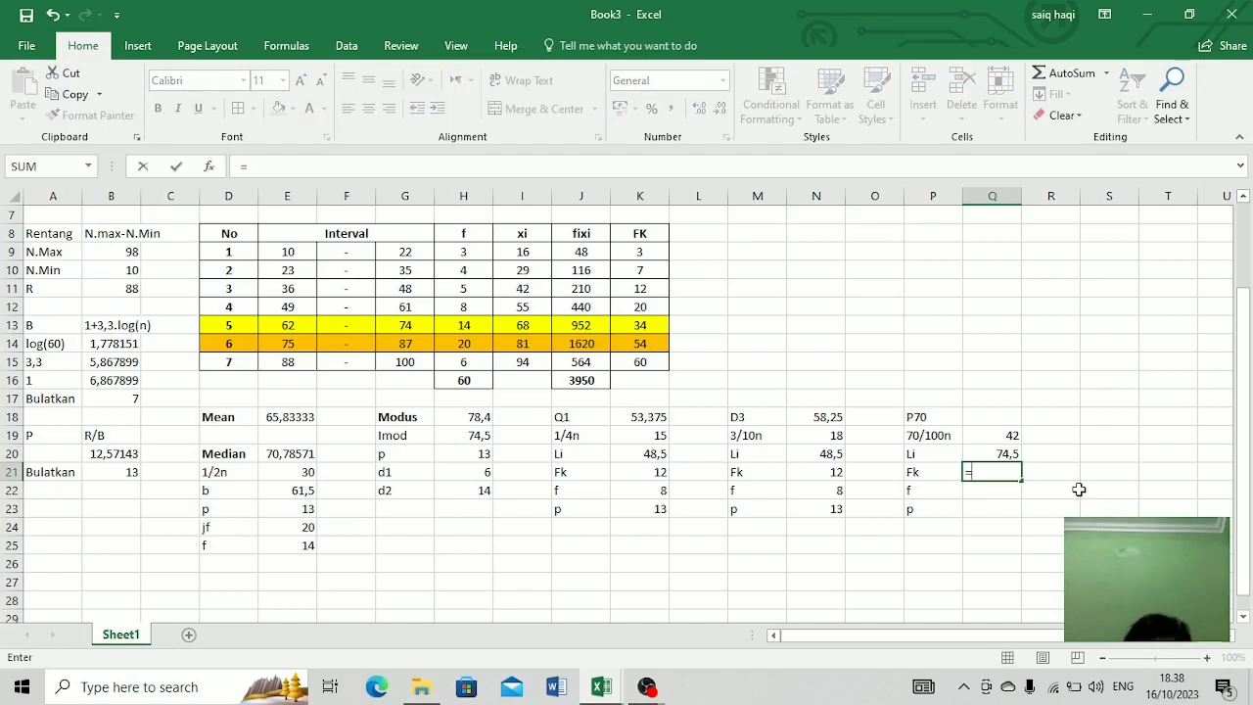
pyautogui.click(640, 324)
pyautogui.press('Return')
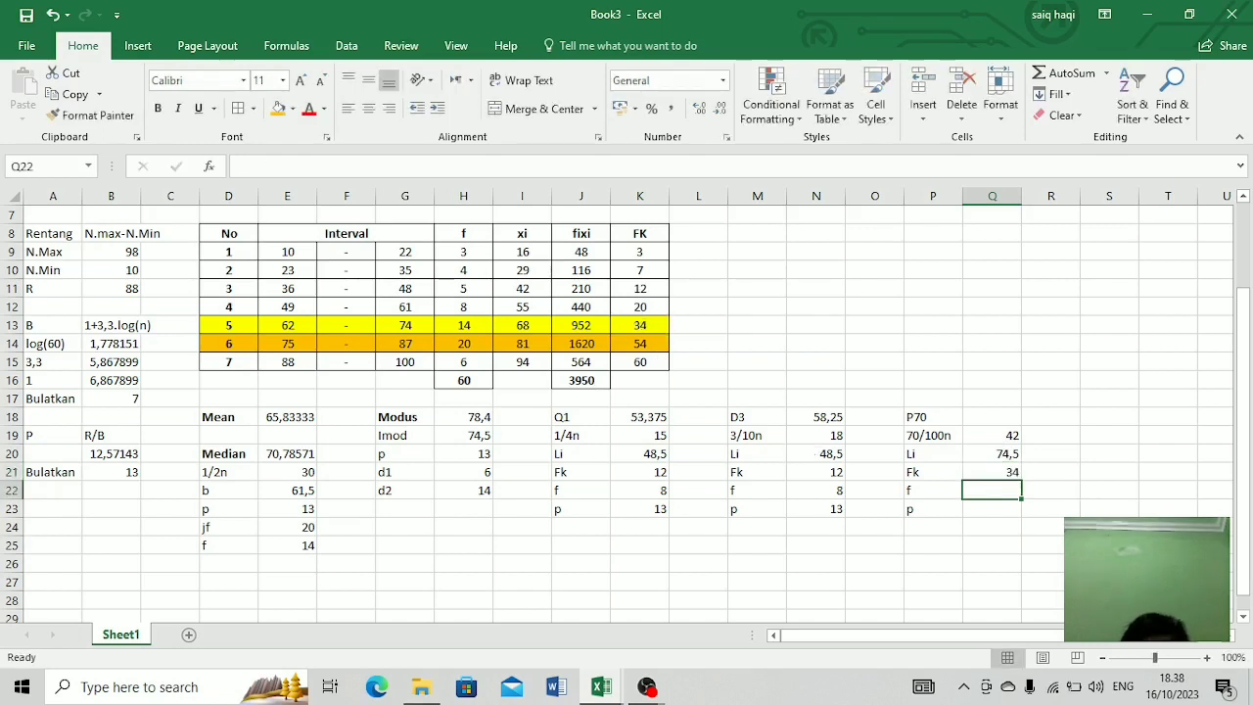
# Step: Fill the P70 class frequency f in Q22 with =H14 and the class length p in Q23 with =B21
pyautogui.write('=')
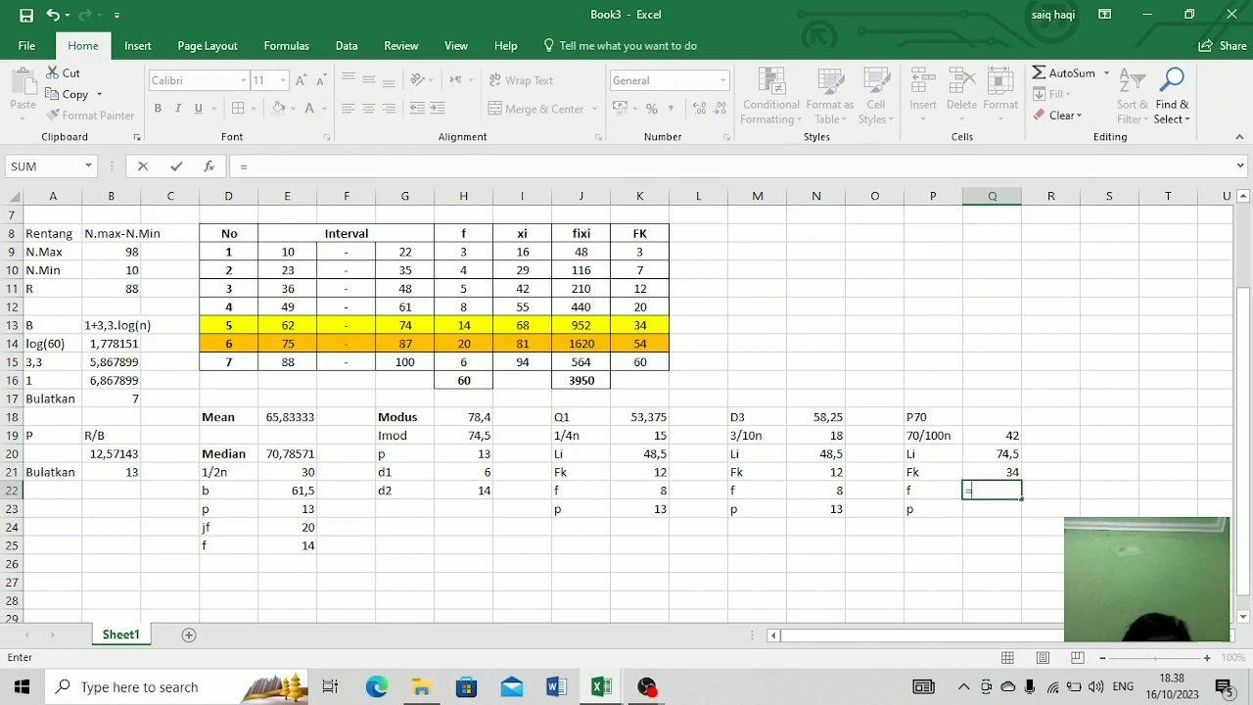
pyautogui.click(456, 345)
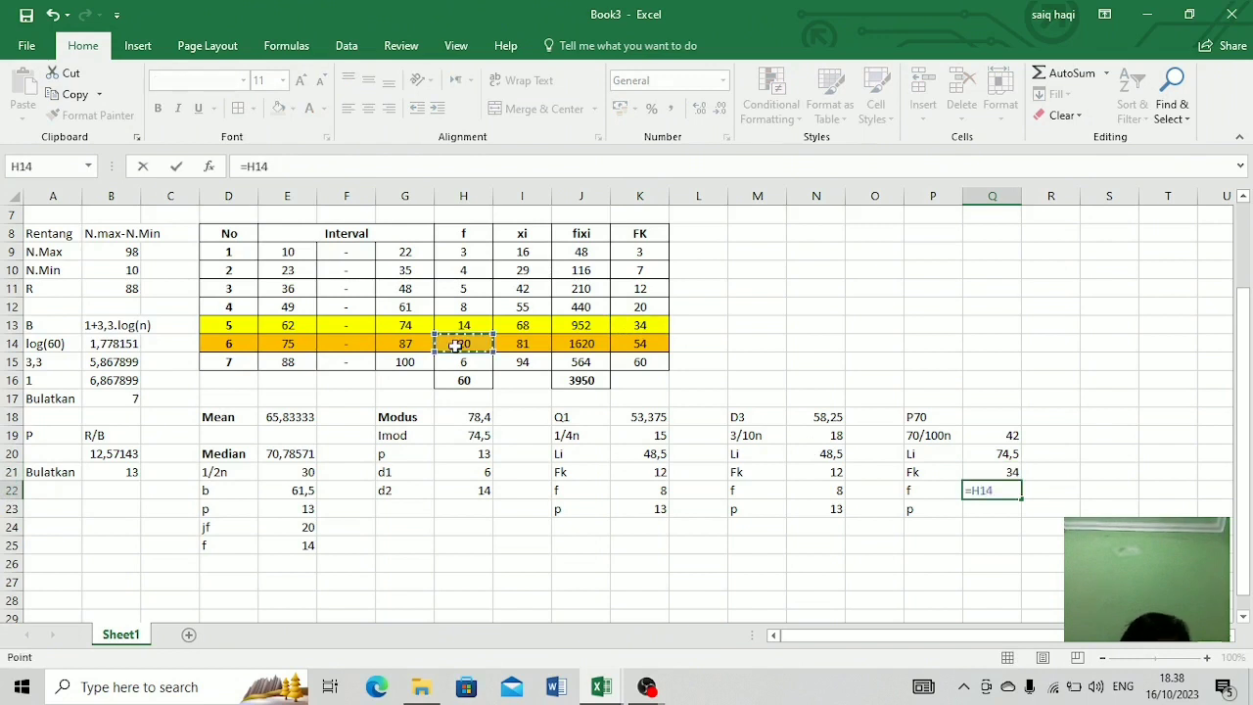
pyautogui.press('Return')
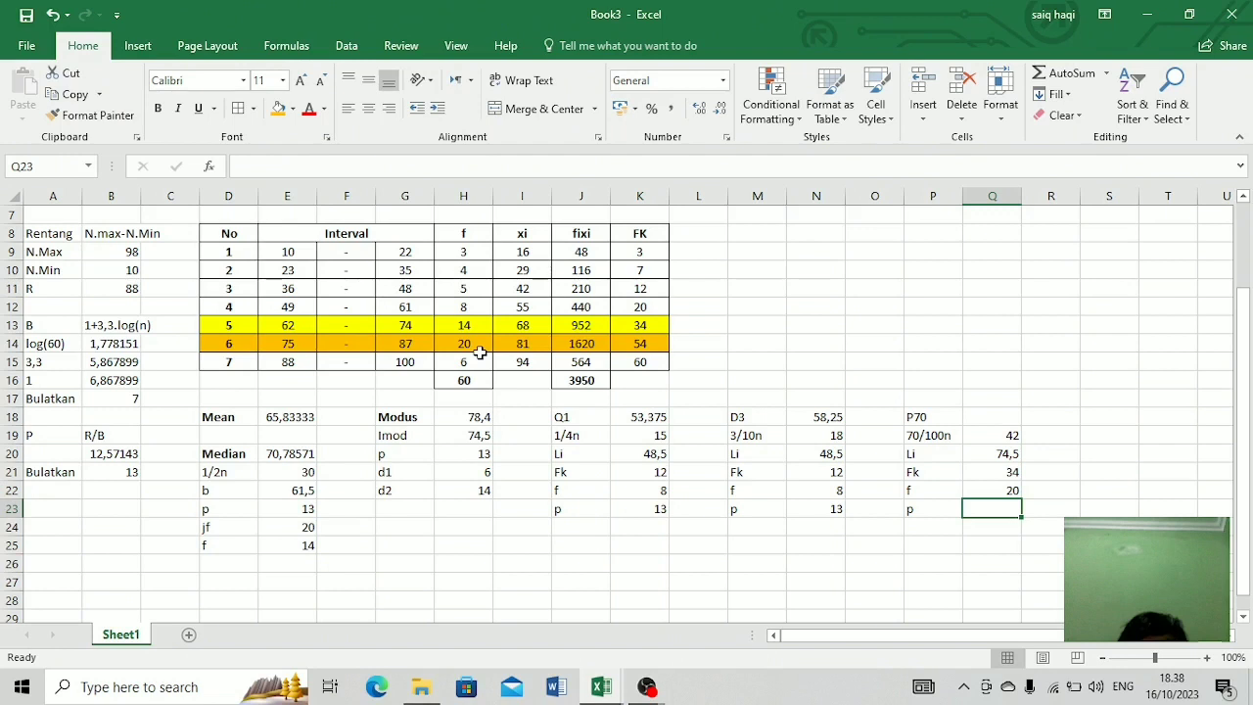
pyautogui.write('=')
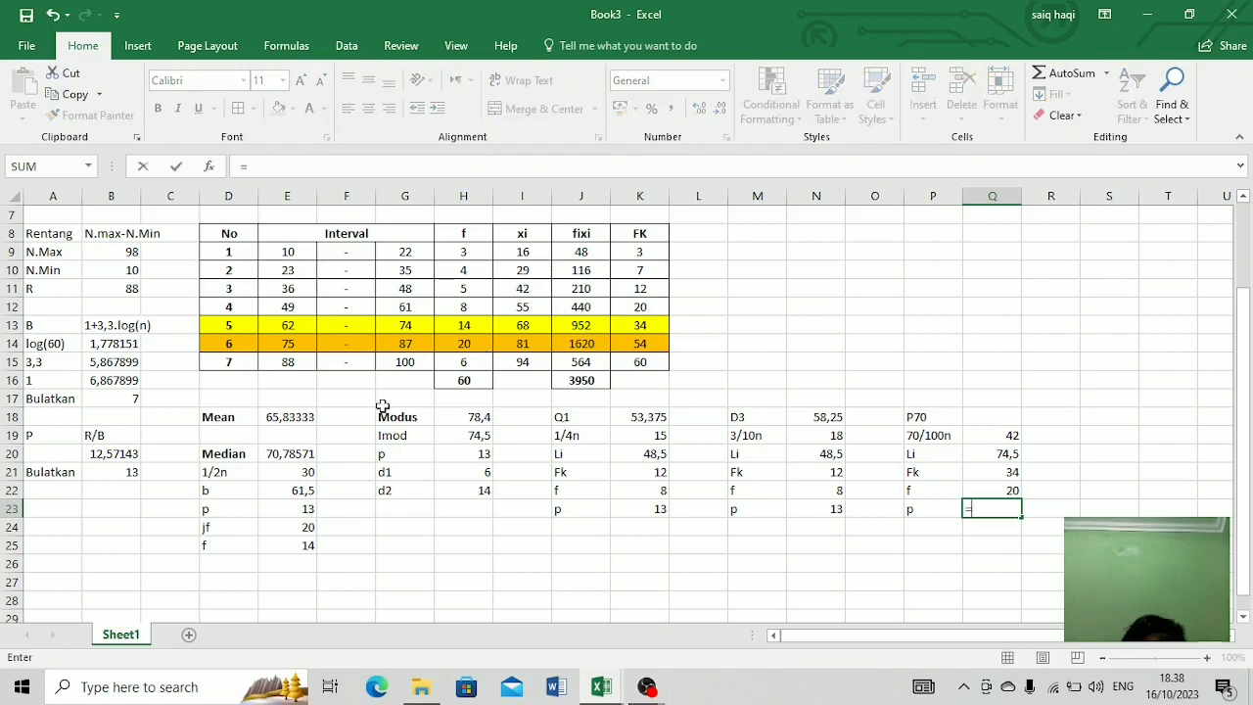
pyautogui.click(111, 474)
pyautogui.press('Return')
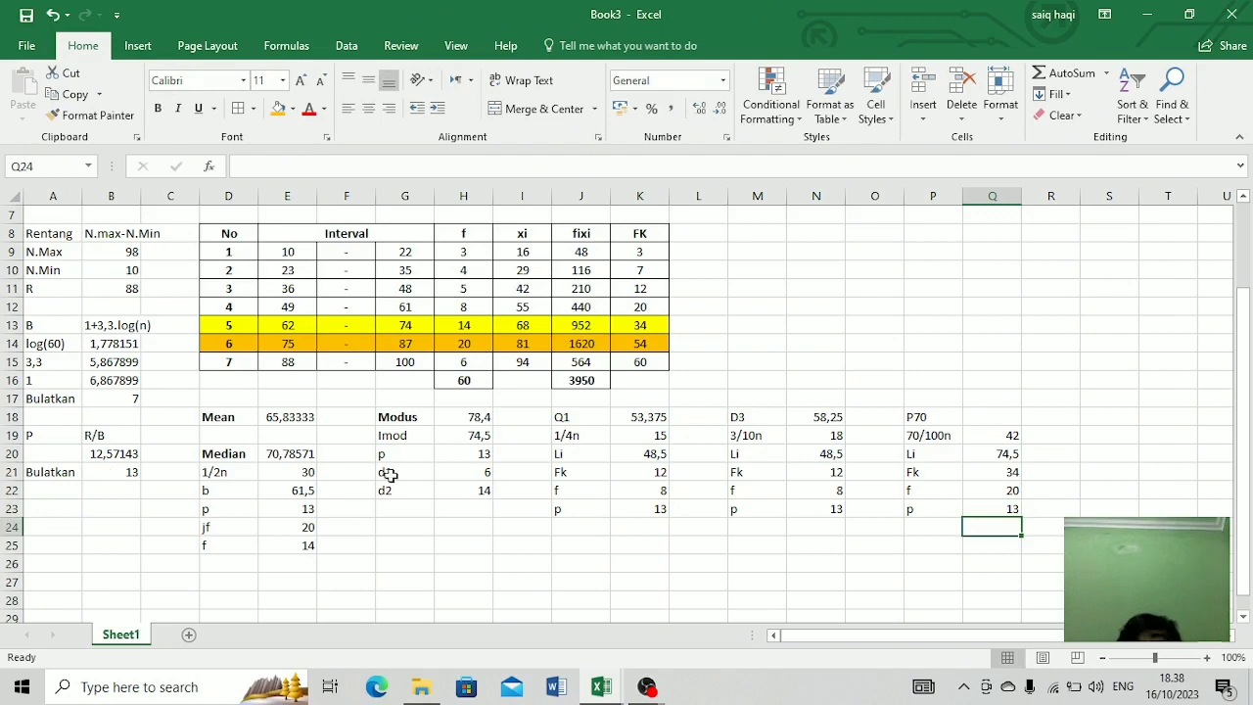
# Step: Try to calculate P70 in Q18 with the formula =Q20((Q19-Q21)/Q22)*Q23
pyautogui.click(971, 418)
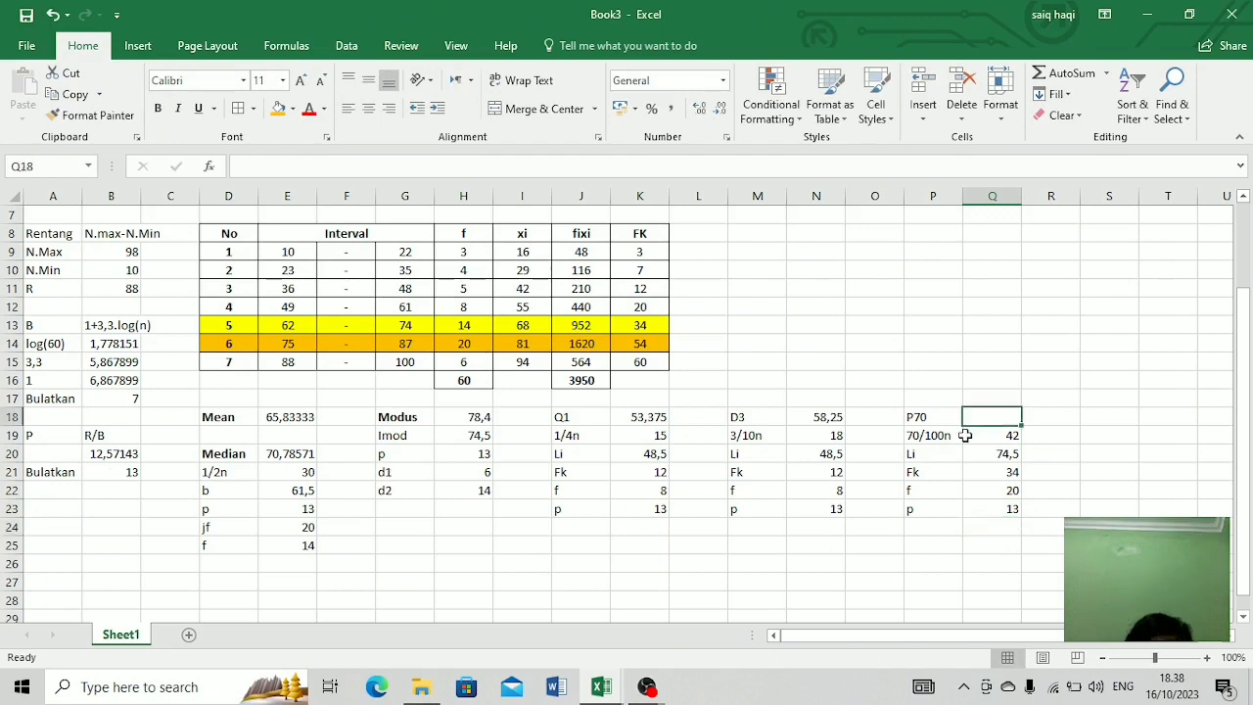
pyautogui.write('=')
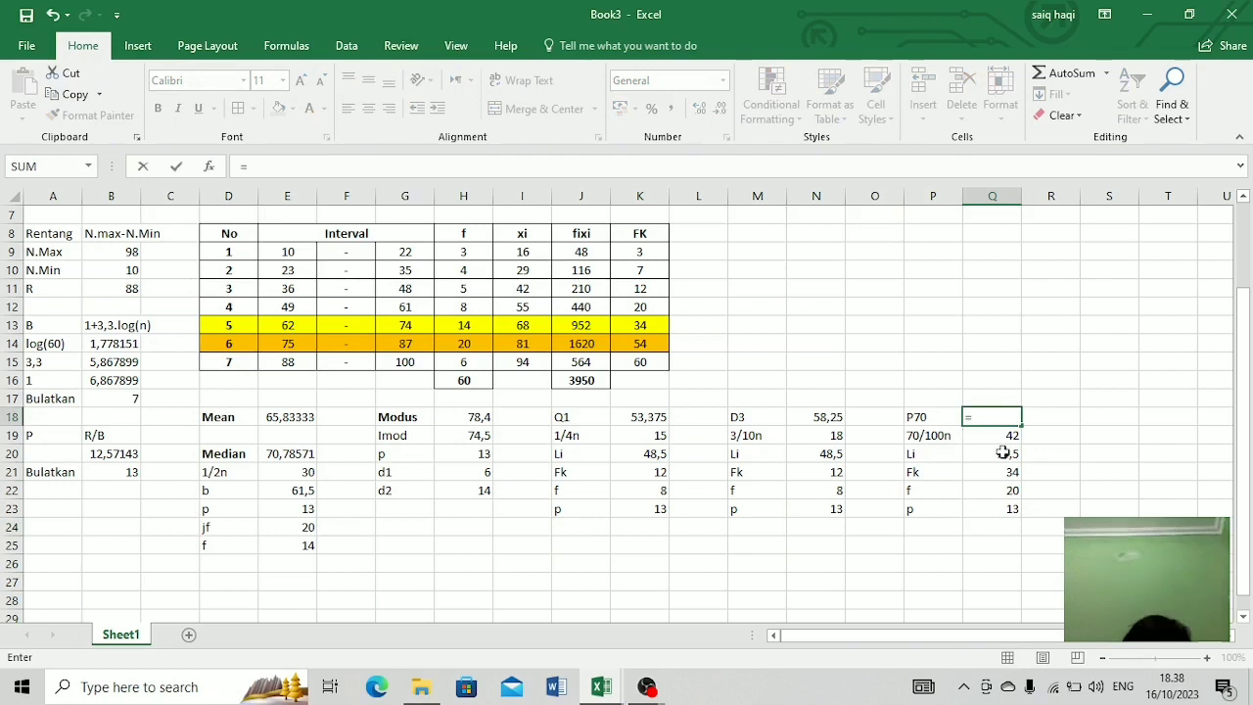
pyautogui.click(998, 453)
pyautogui.write('((')
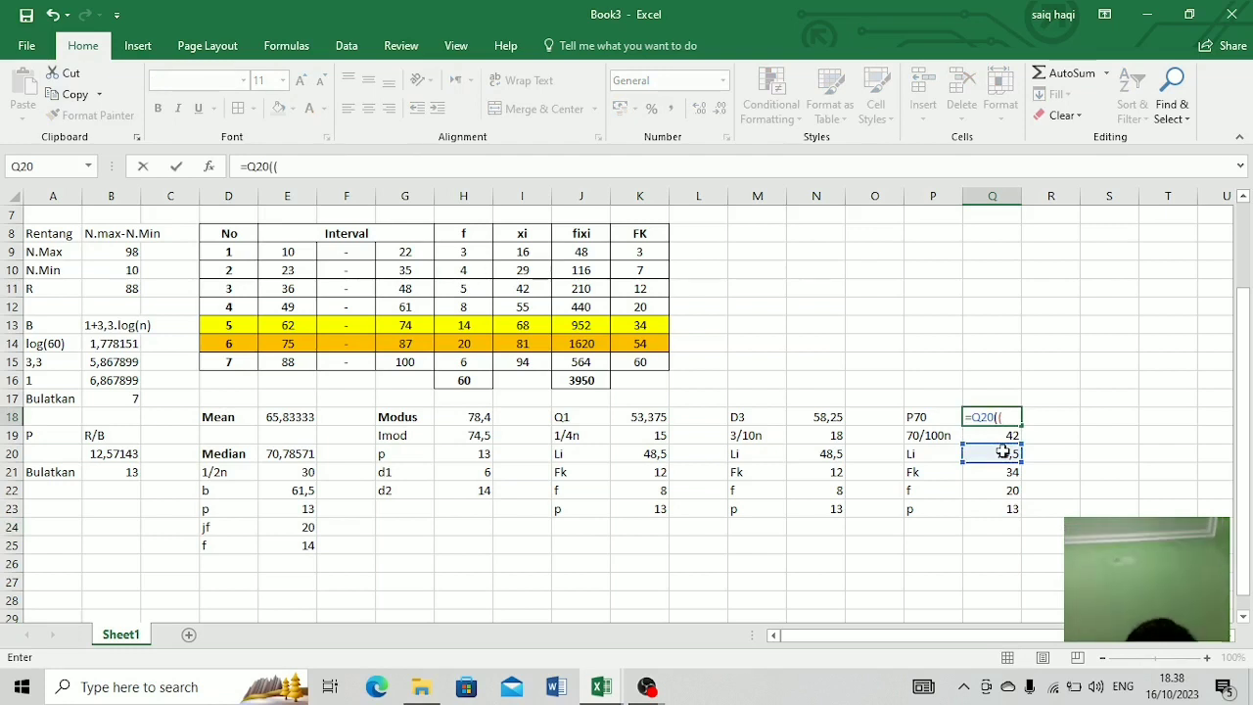
pyautogui.click(1004, 435)
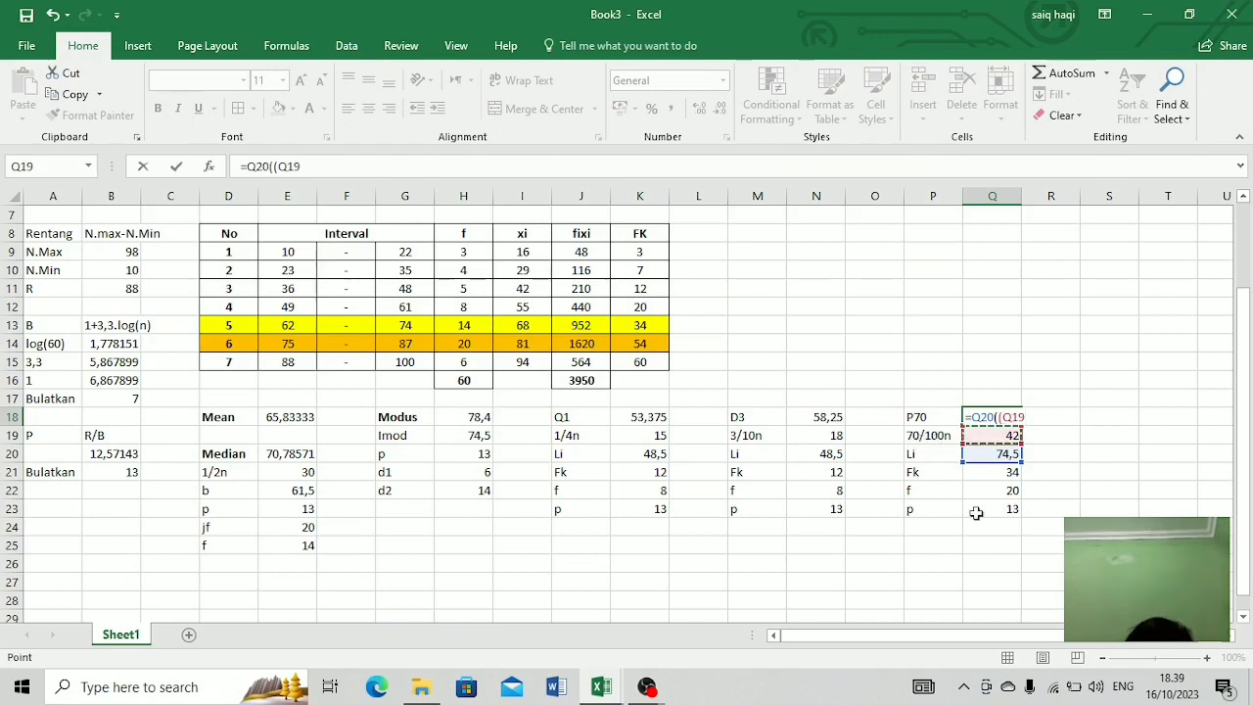
pyautogui.write('-')
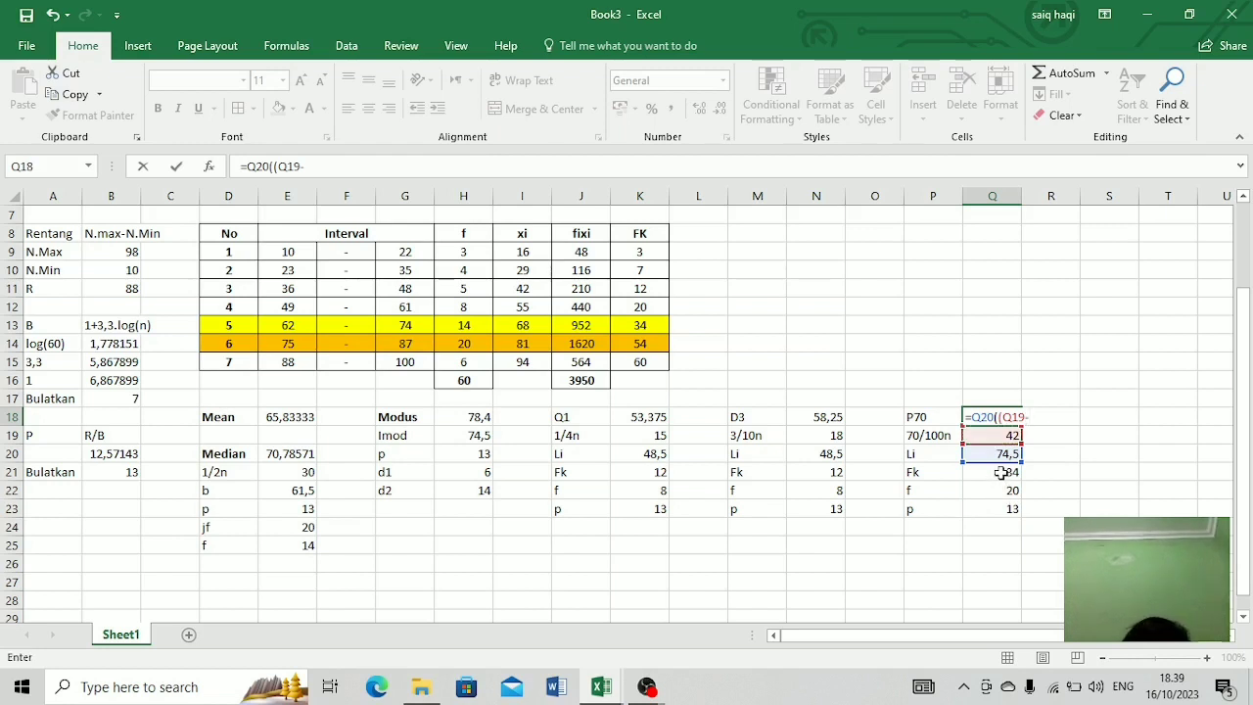
pyautogui.click(1001, 472)
pyautogui.write(')/')
pyautogui.click(999, 489)
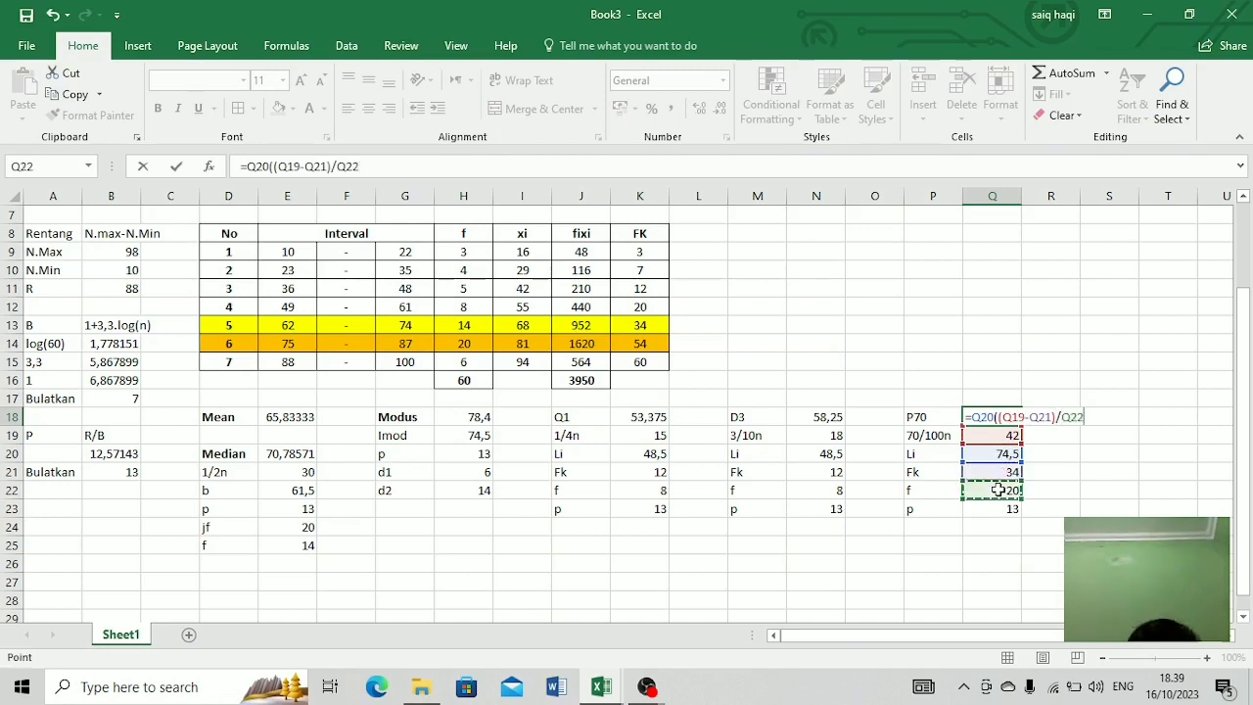
pyautogui.write(')*')
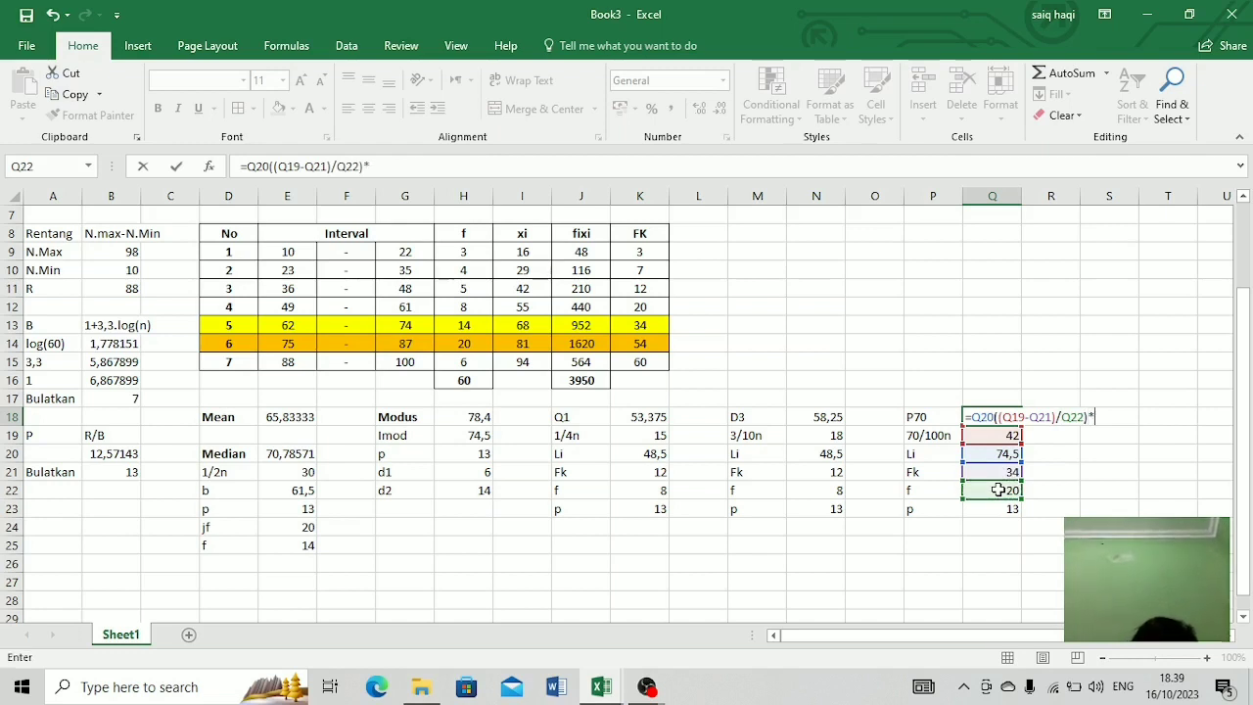
pyautogui.click(989, 509)
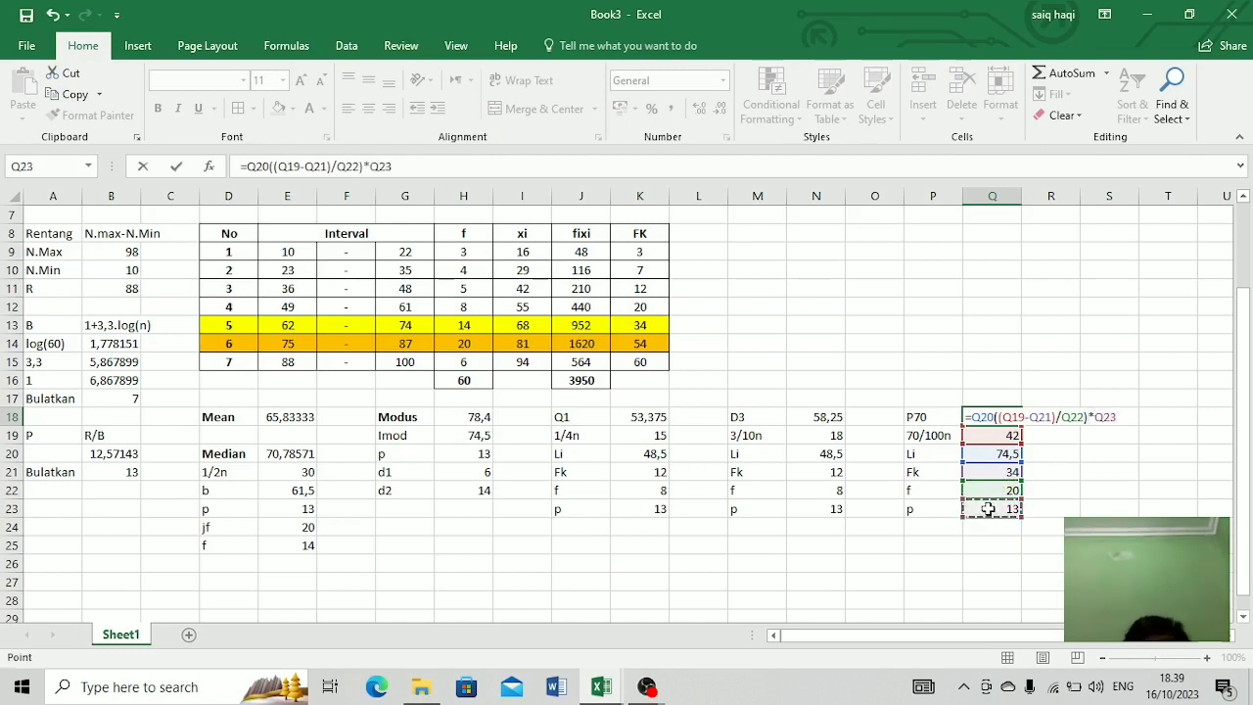
pyautogui.press('Return')
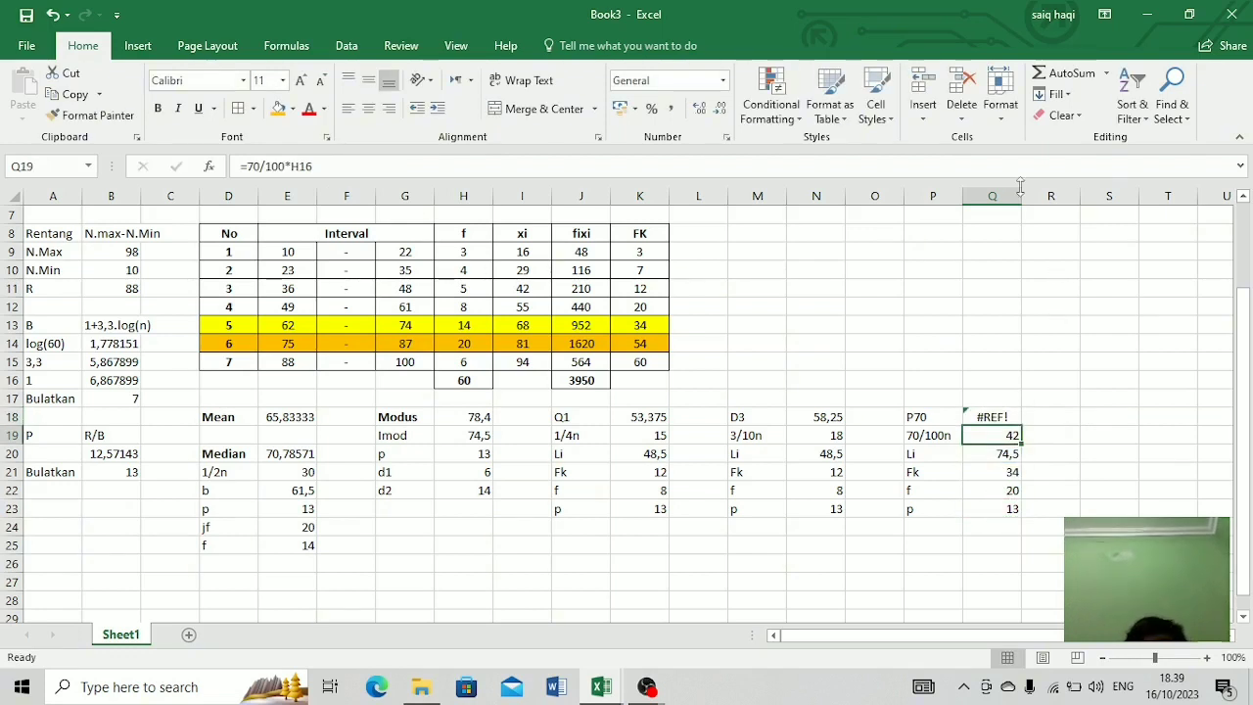
# Step: Widen column Q slightly and check the P70 formula in Q18, undoing the second widening of the column
pyautogui.moveTo(1020, 194); pyautogui.dragTo(1045, 196)
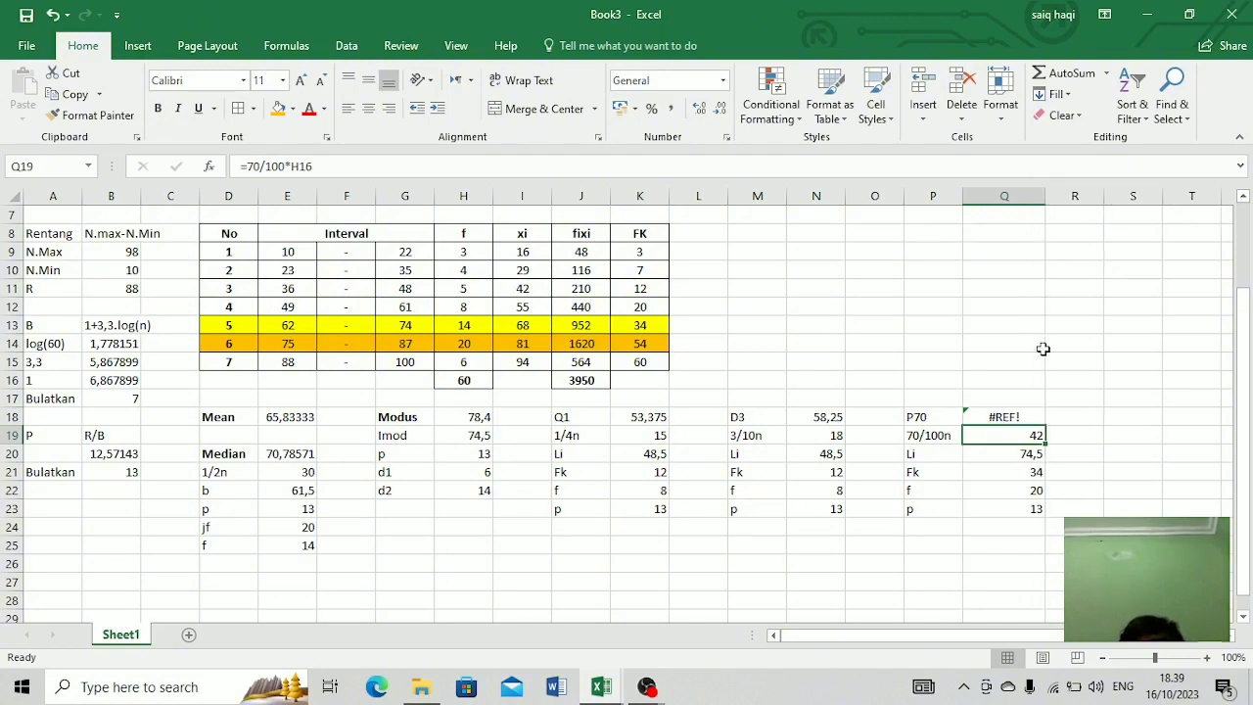
pyautogui.click(1021, 419)
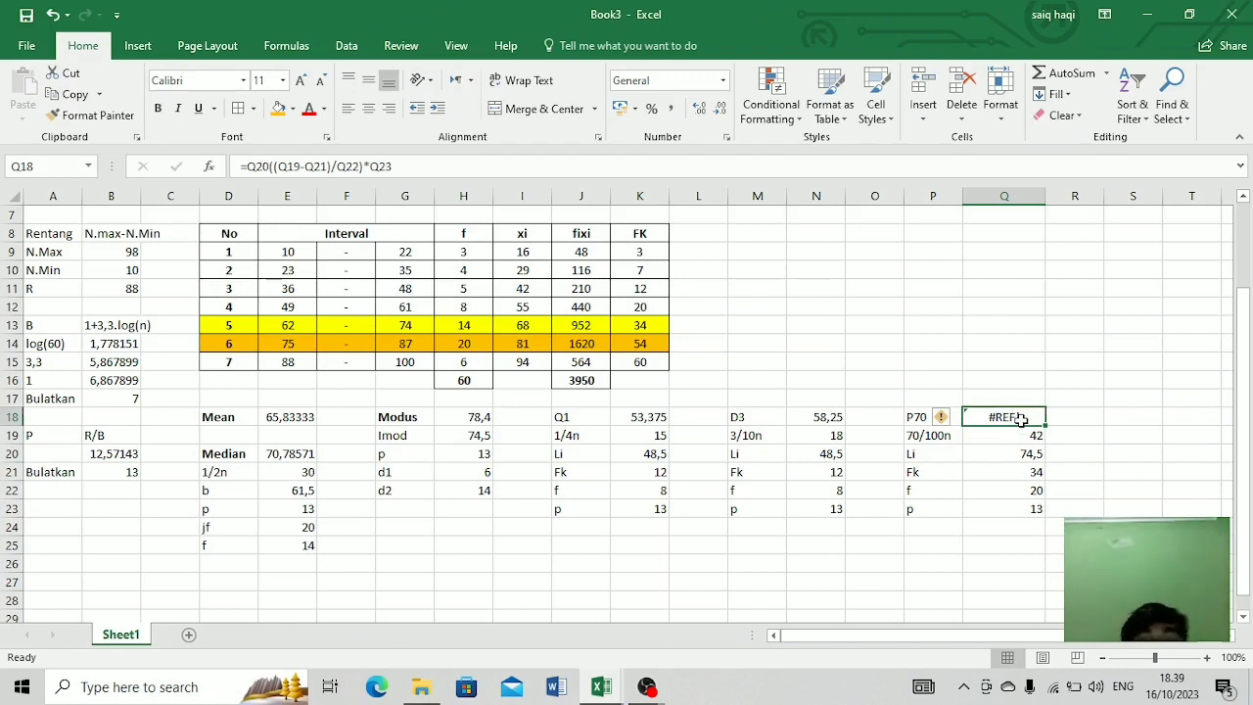
pyautogui.doubleClick(1018, 419)
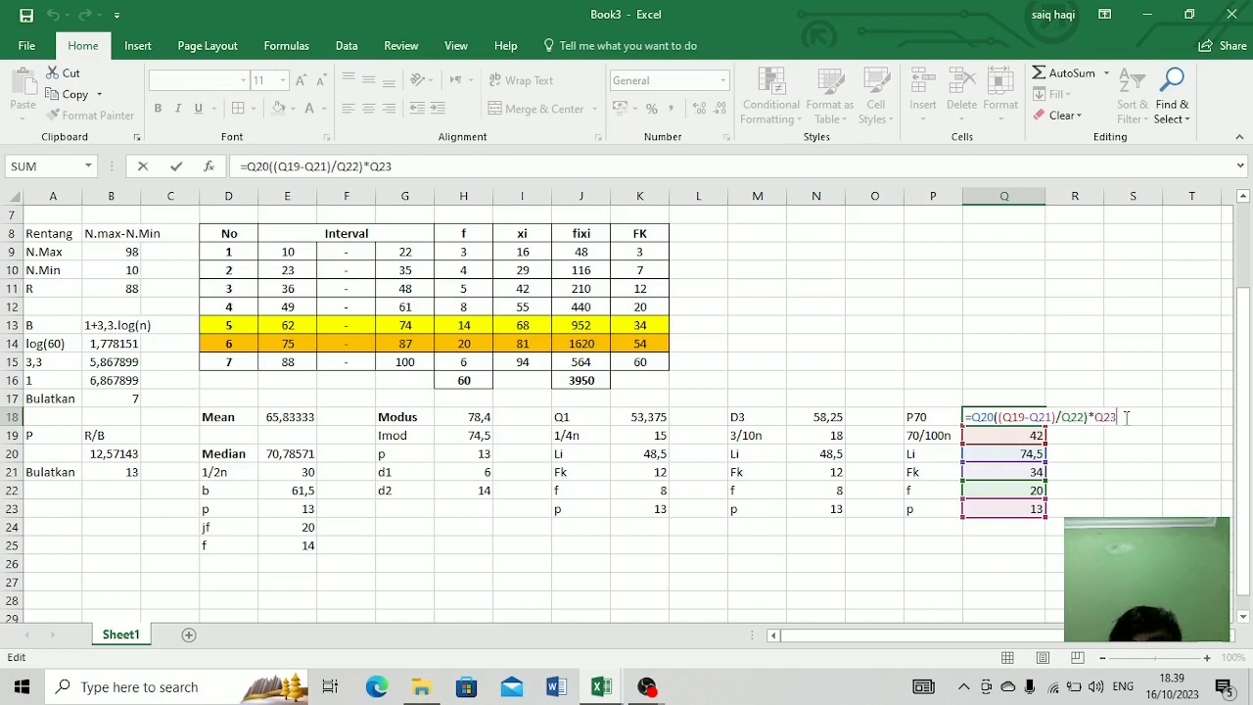
pyautogui.press('Return')
pyautogui.moveTo(1044, 195); pyautogui.dragTo(1104, 198)
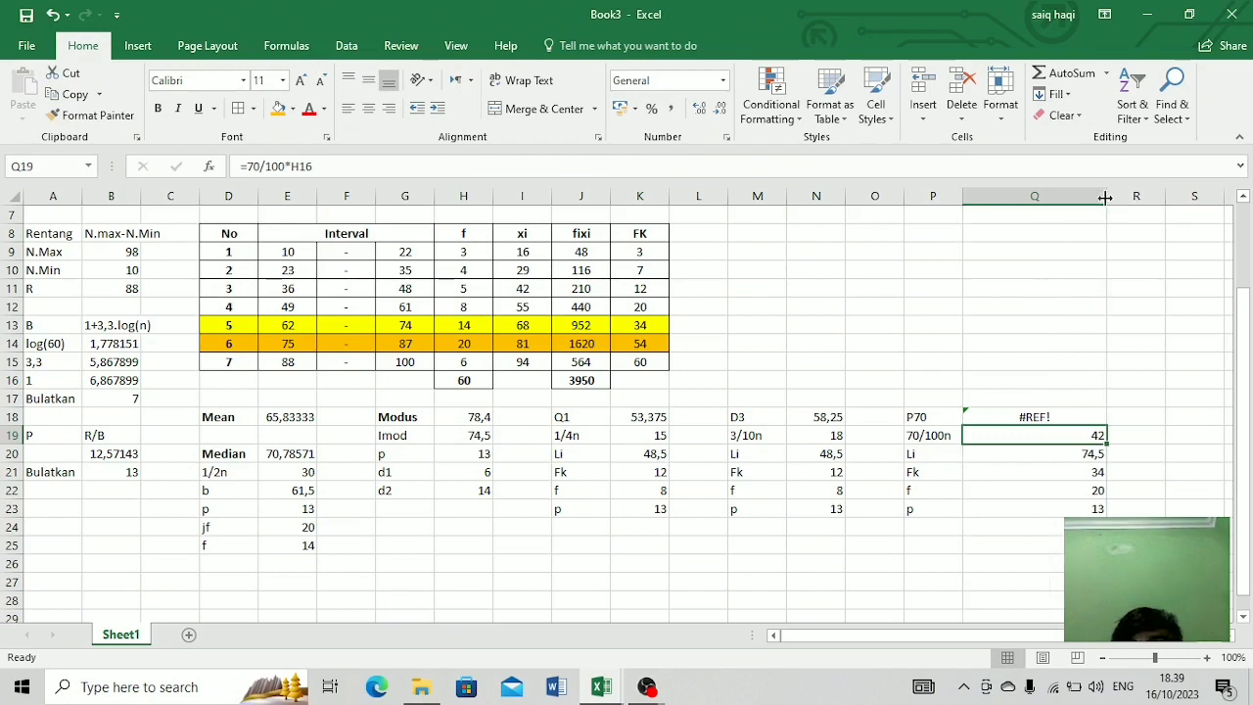
pyautogui.hotkey('ctrl', 'z')
# Step: Clear the P70 result cell Q18 and enter the formula =Q20+((Q19-Q21)/Q22)*Q23
pyautogui.press('Up')
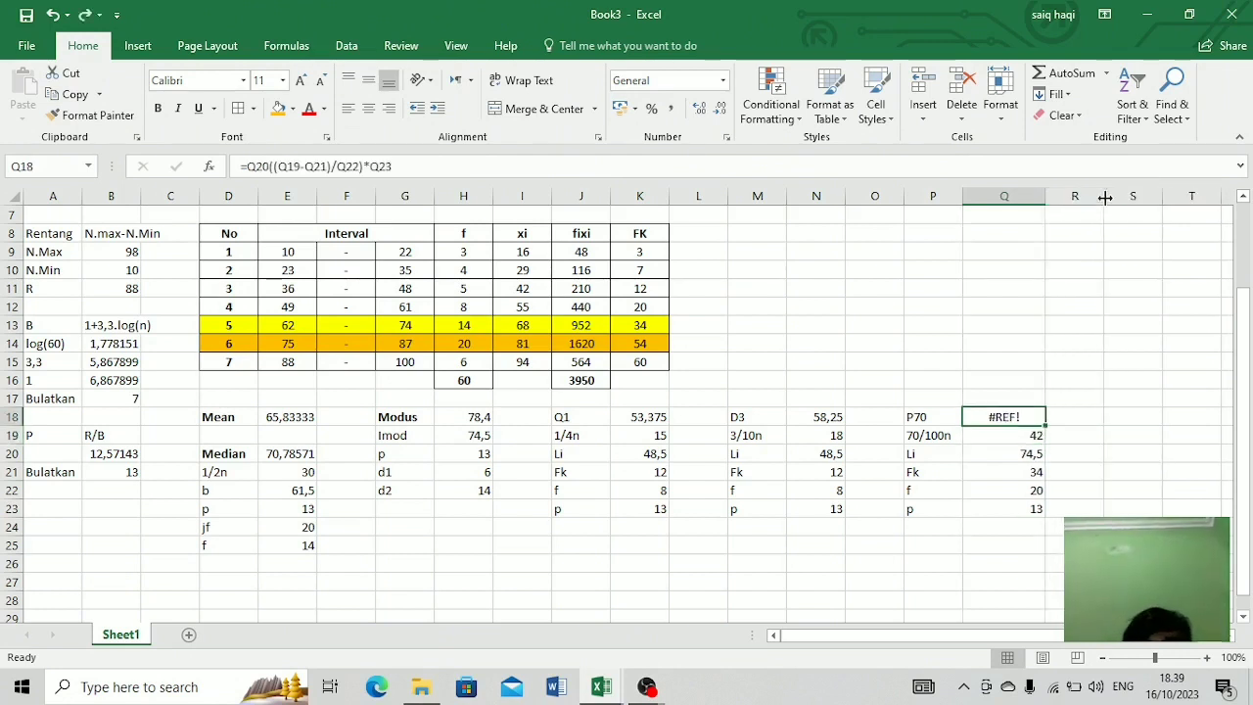
pyautogui.press('Delete')
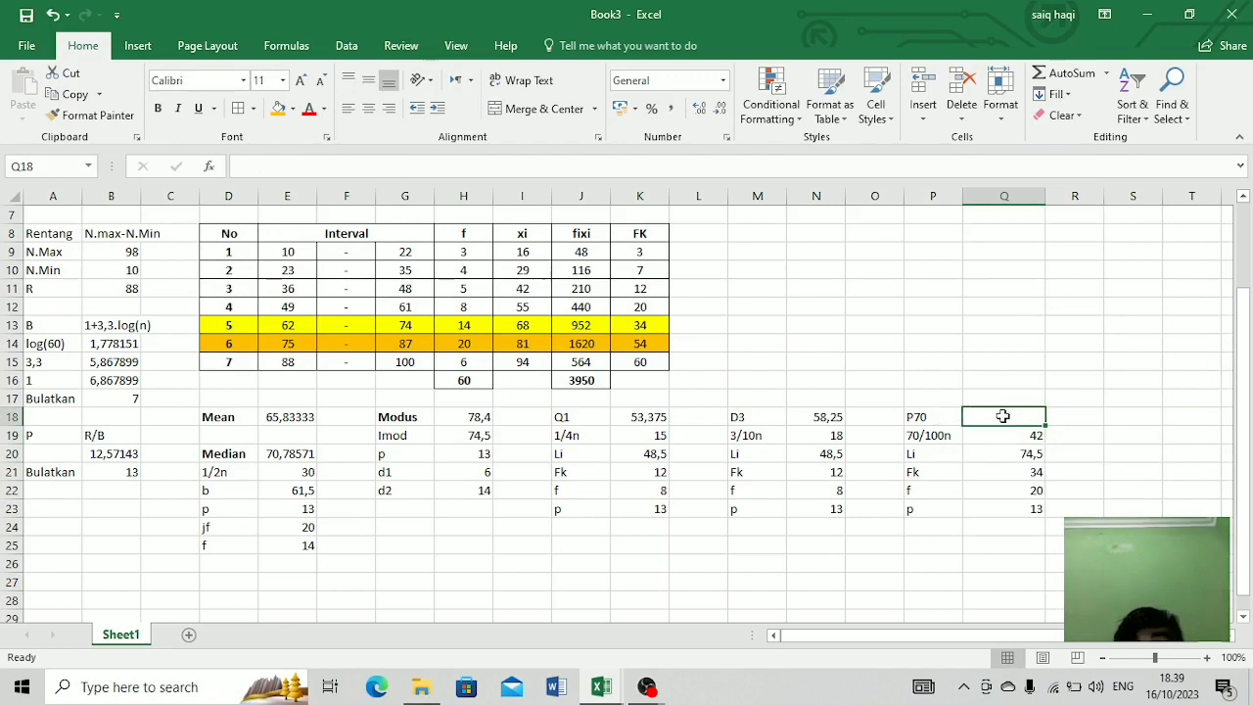
pyautogui.write('=')
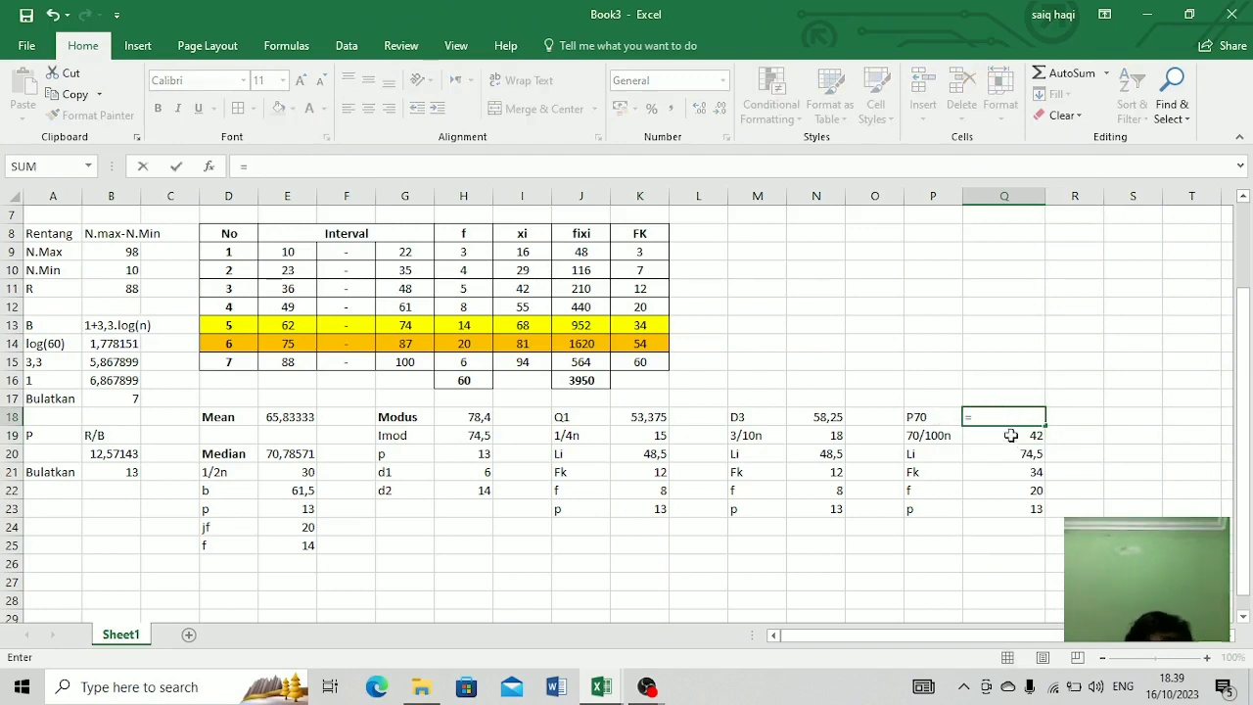
pyautogui.click(1022, 454)
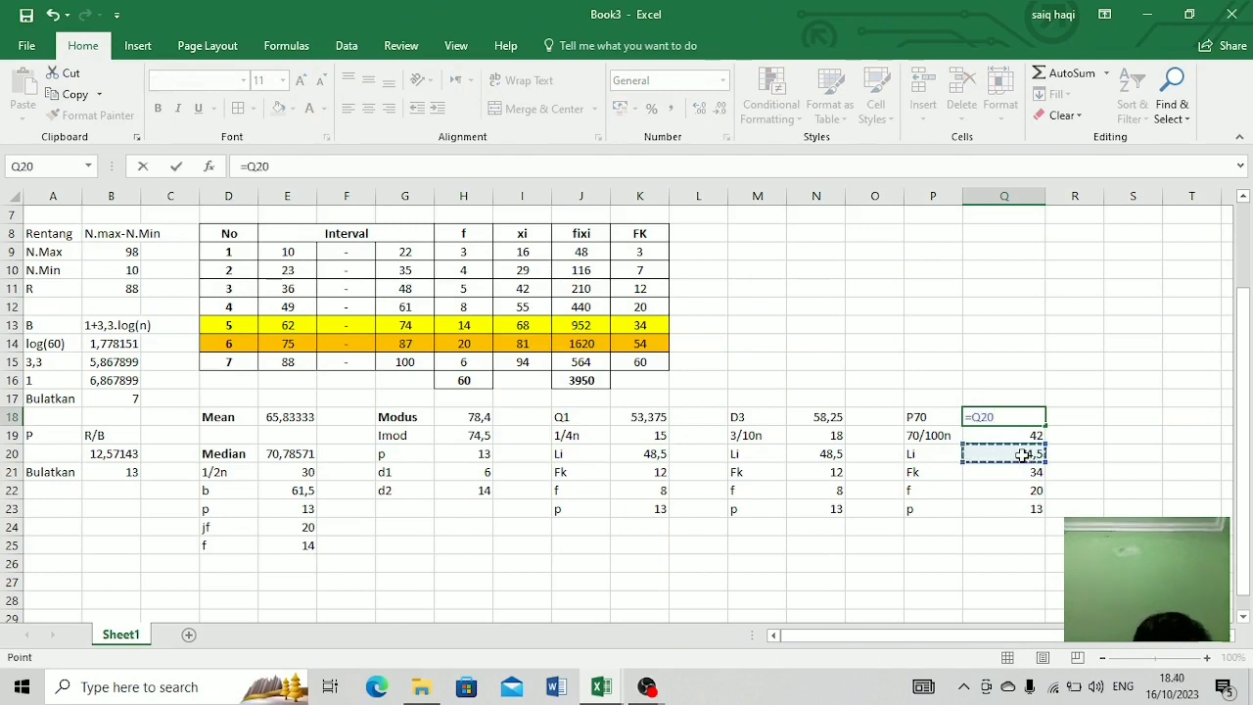
pyautogui.write('+((')
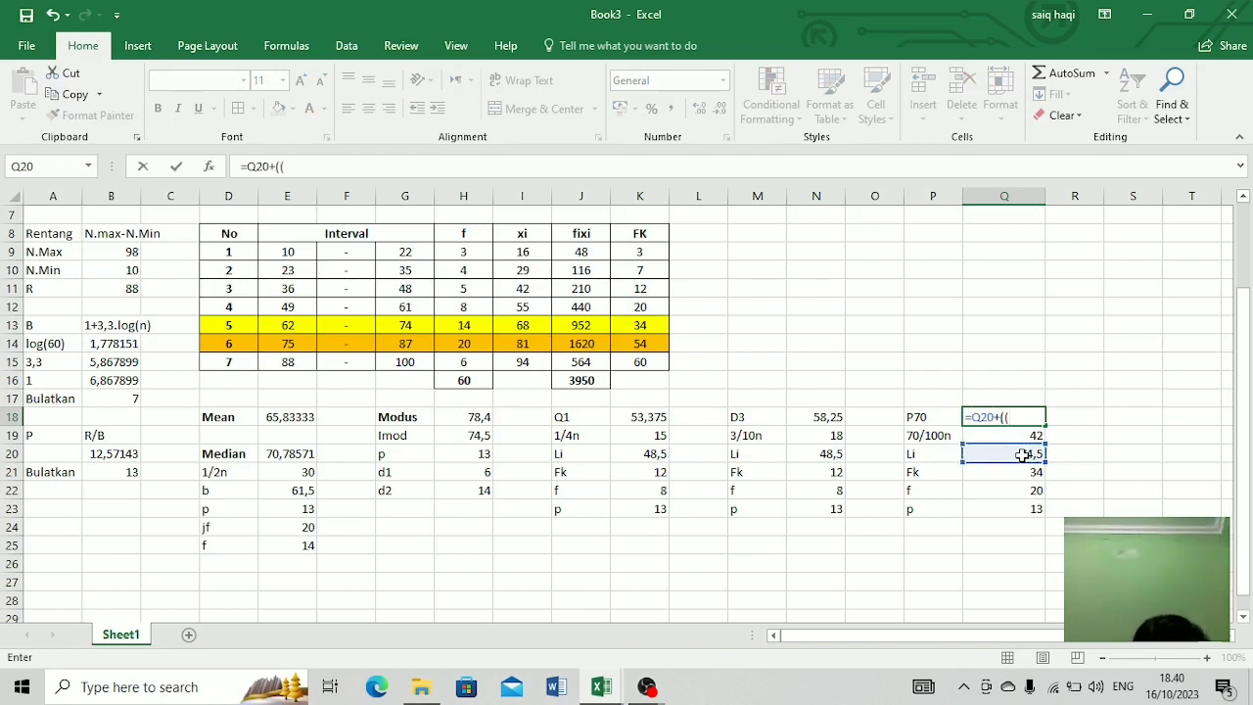
pyautogui.click(1026, 435)
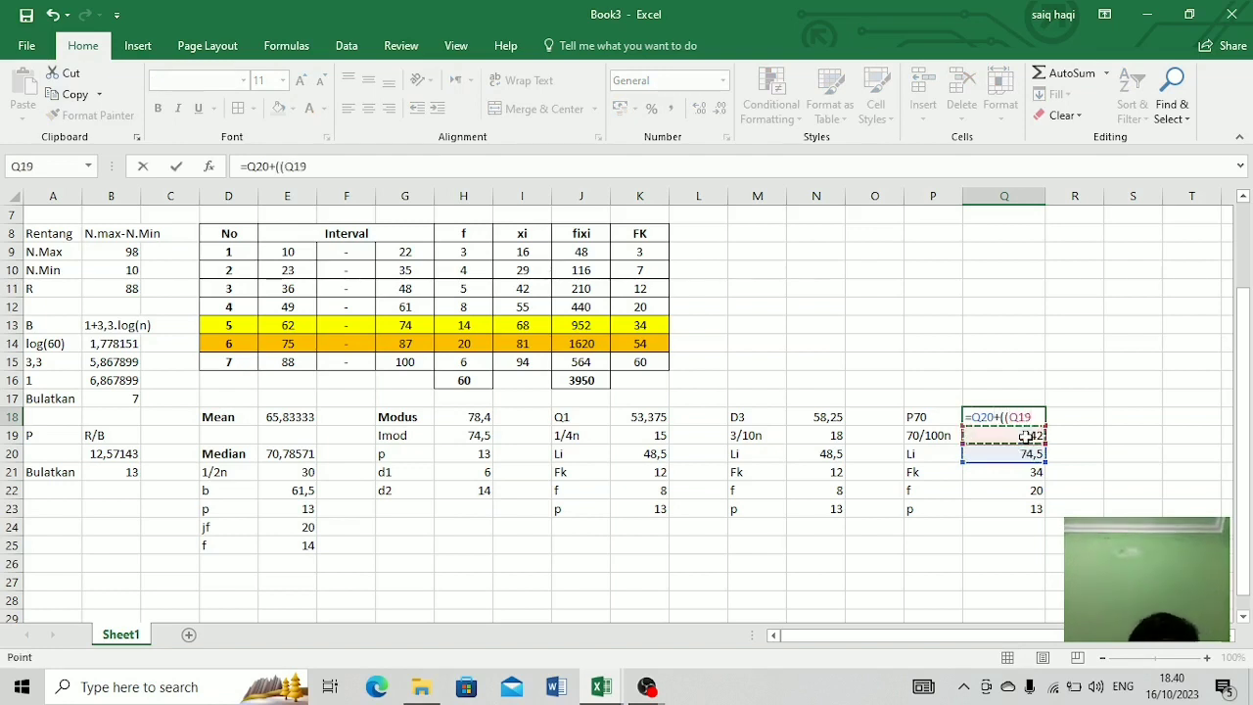
pyautogui.write('-')
pyautogui.click(1025, 469)
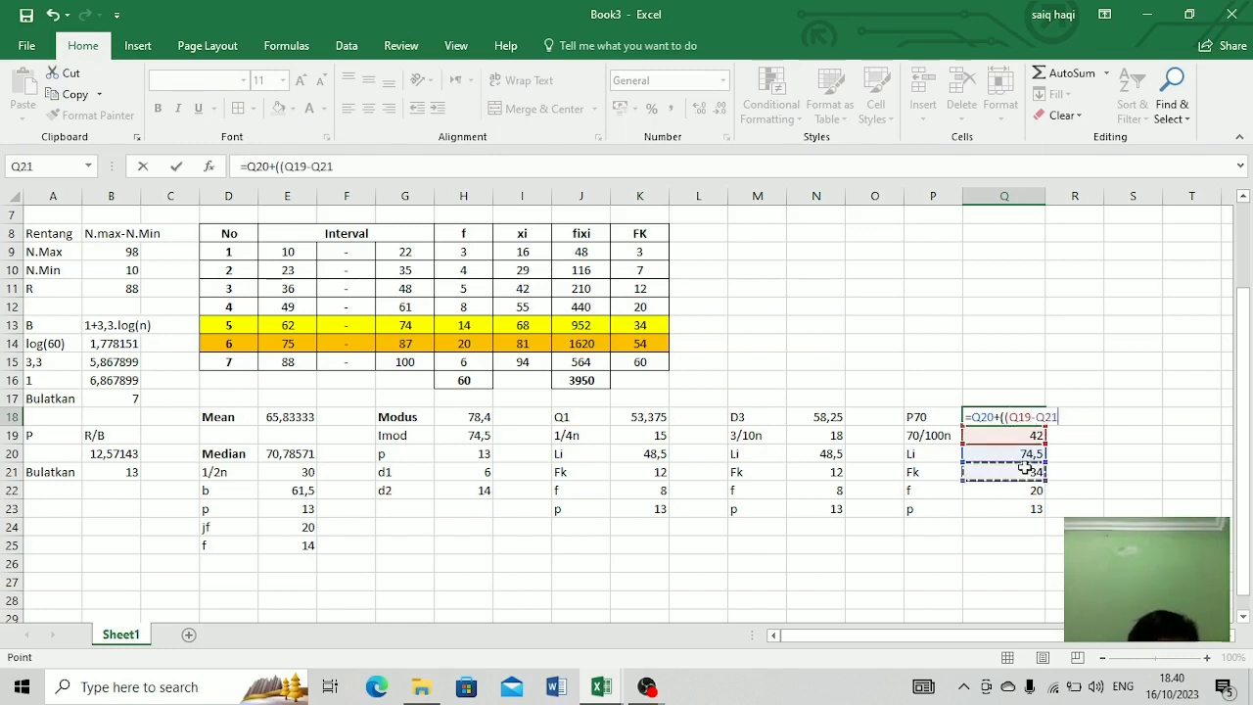
pyautogui.write(')')
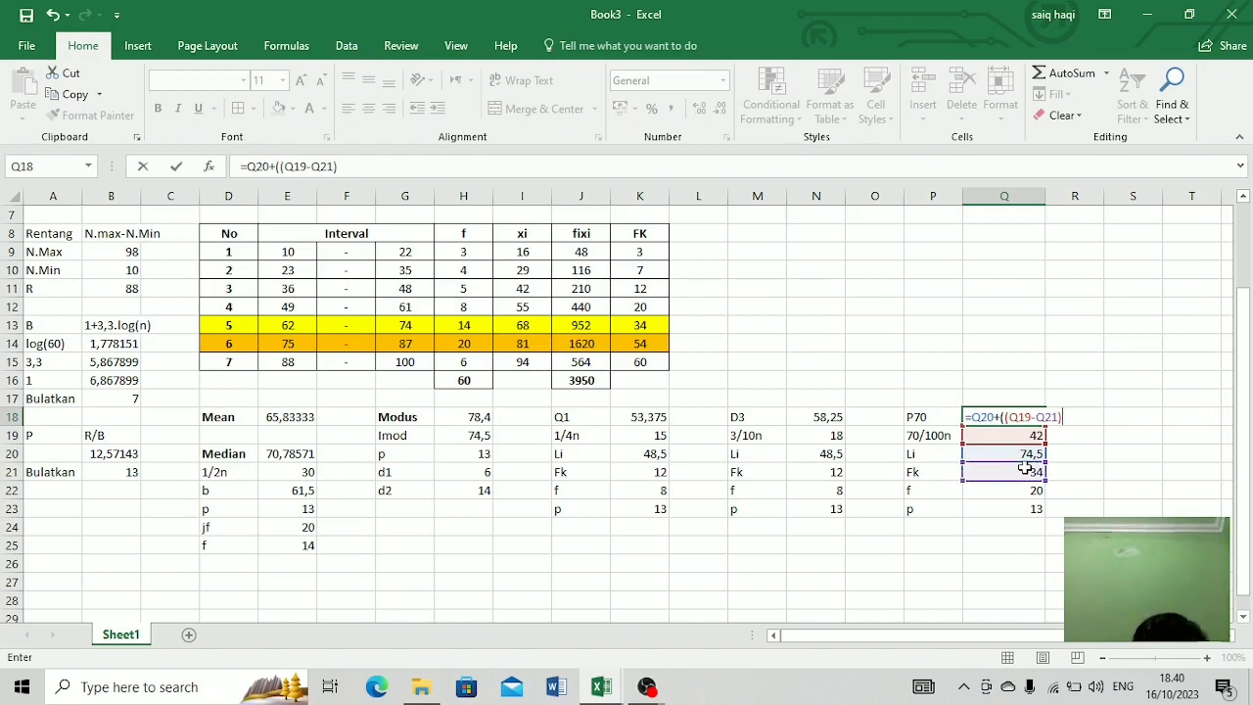
pyautogui.write('/')
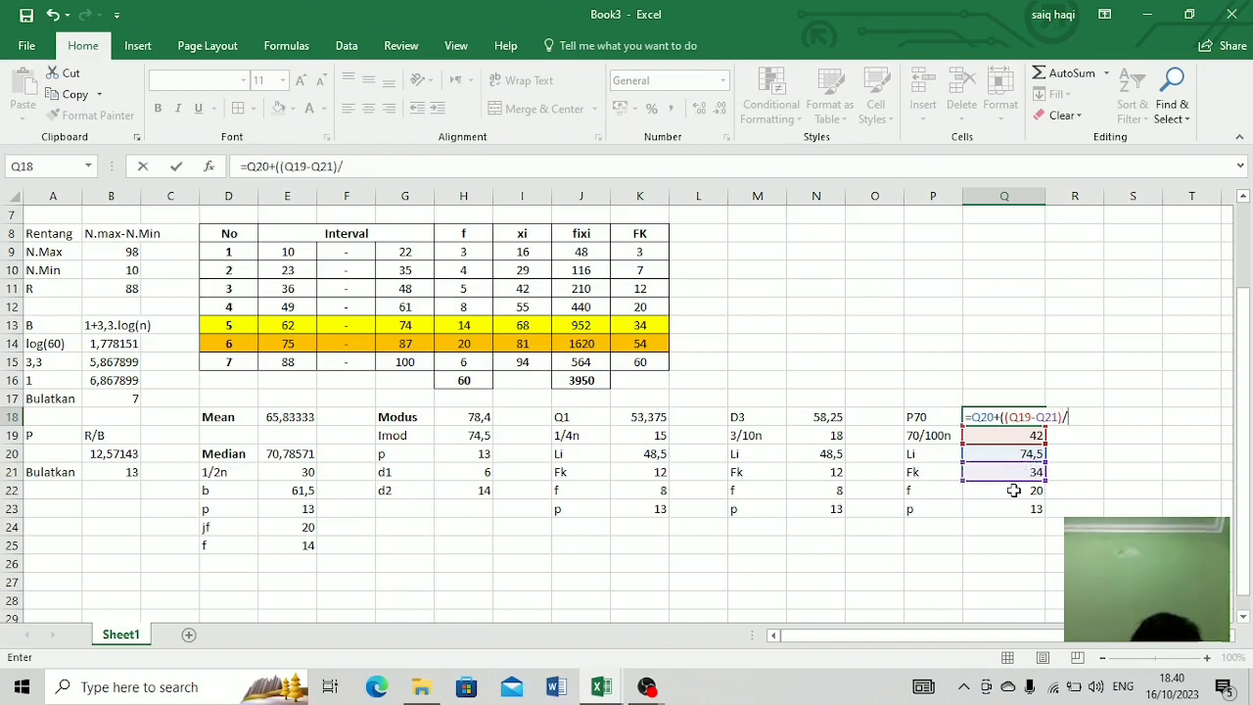
pyautogui.click(1015, 490)
pyautogui.write('7')
pyautogui.press('BackSpace')
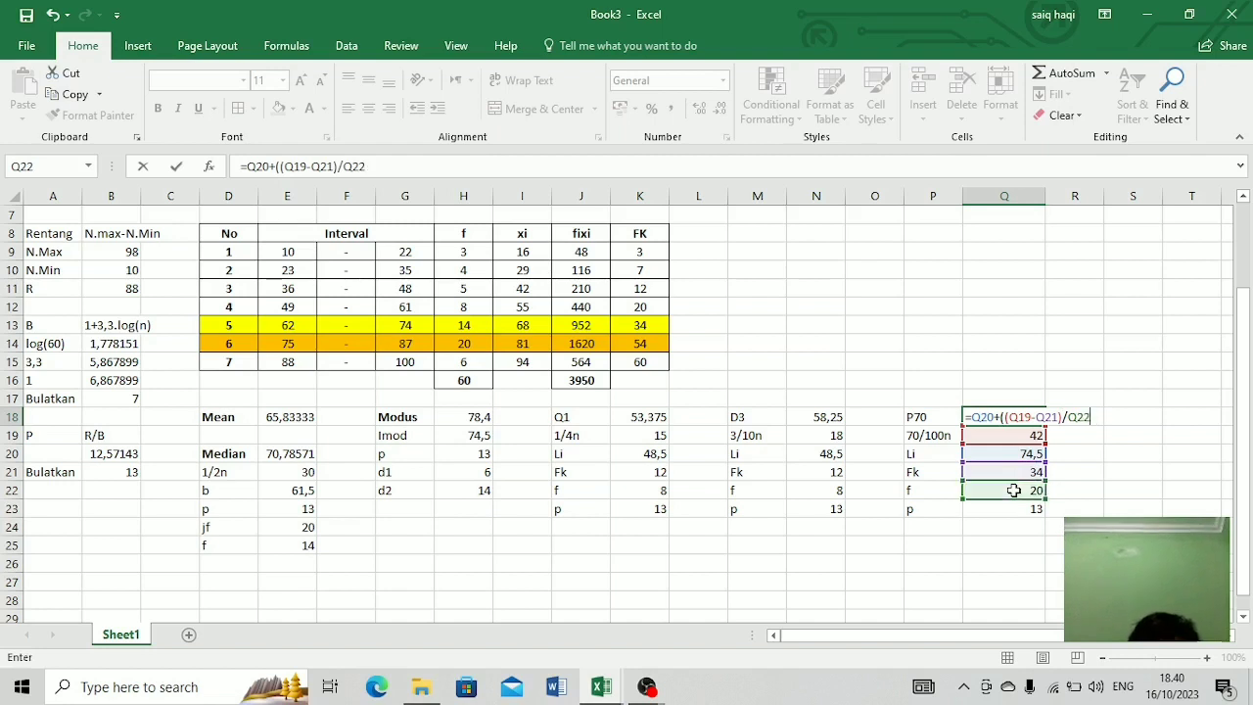
pyautogui.write(')*')
pyautogui.click(1006, 508)
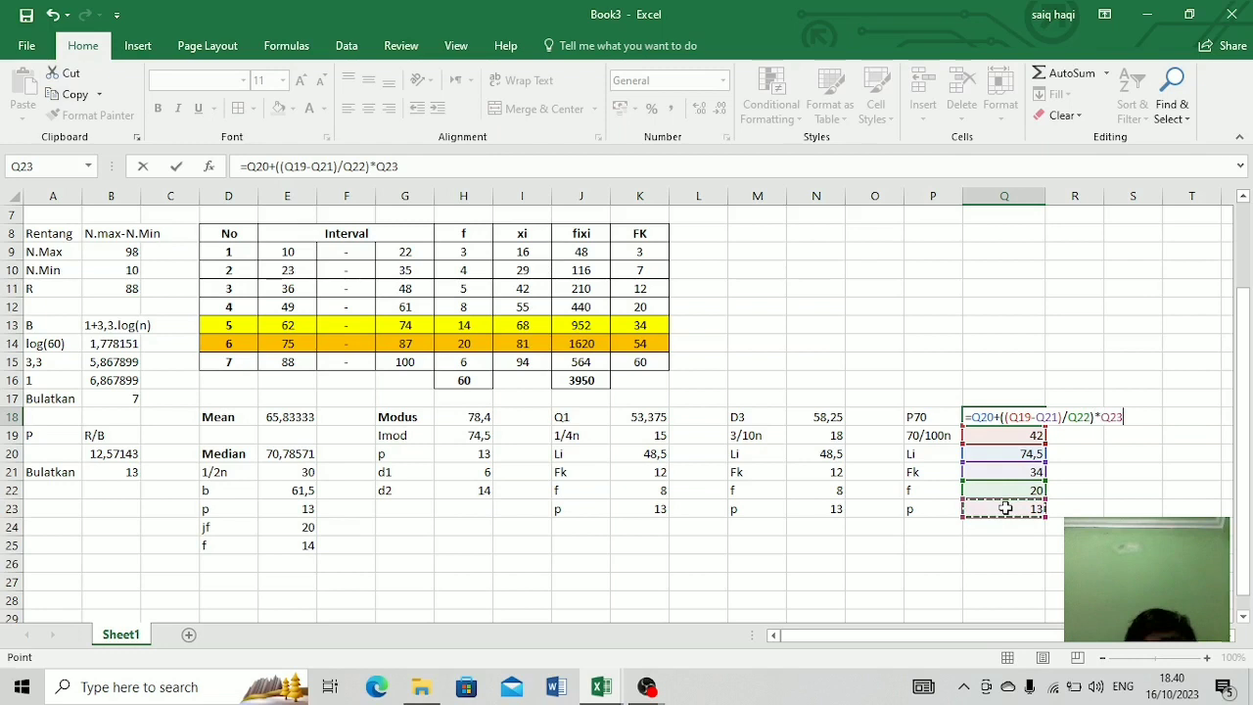
pyautogui.press('Return')
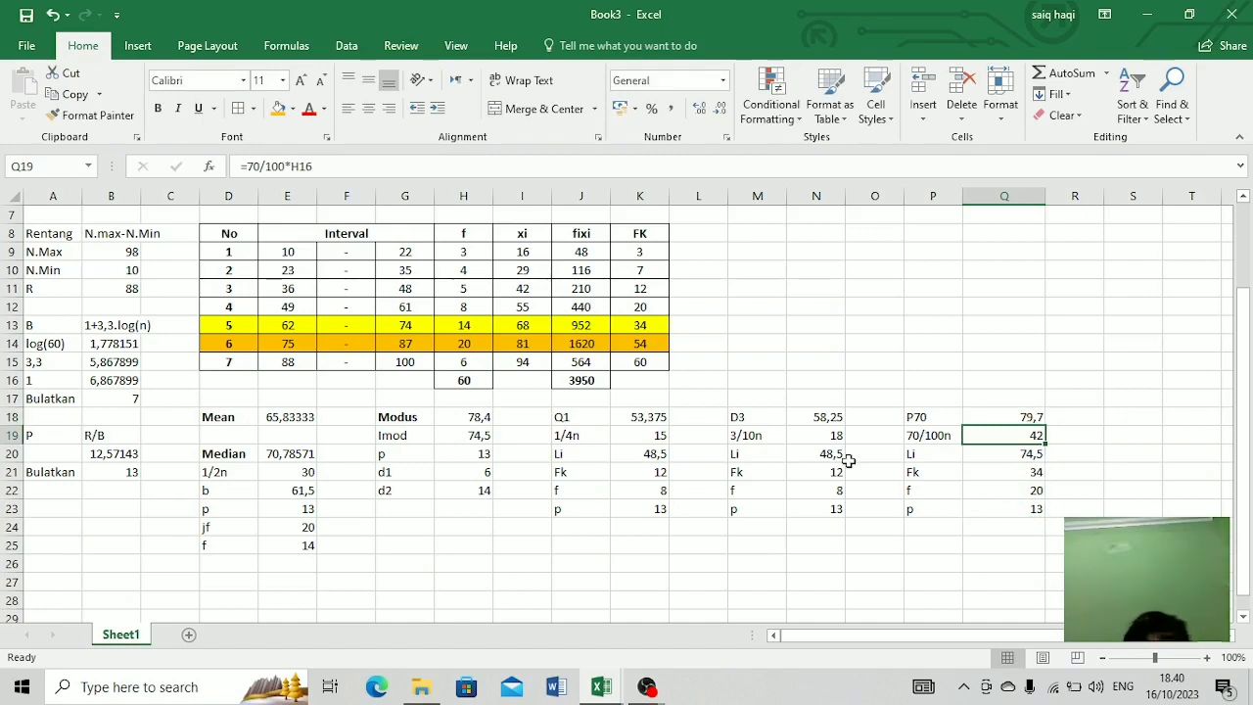
# Step: Apply all borders to the Q1, D3 and P70 blocks in J18:K23, M18:N23 and P18:Q23
pyautogui.moveTo(563, 417)
pyautogui.mouseDown()
pyautogui.moveTo(630, 476)
pyautogui.moveTo(636, 507)
pyautogui.mouseUp()
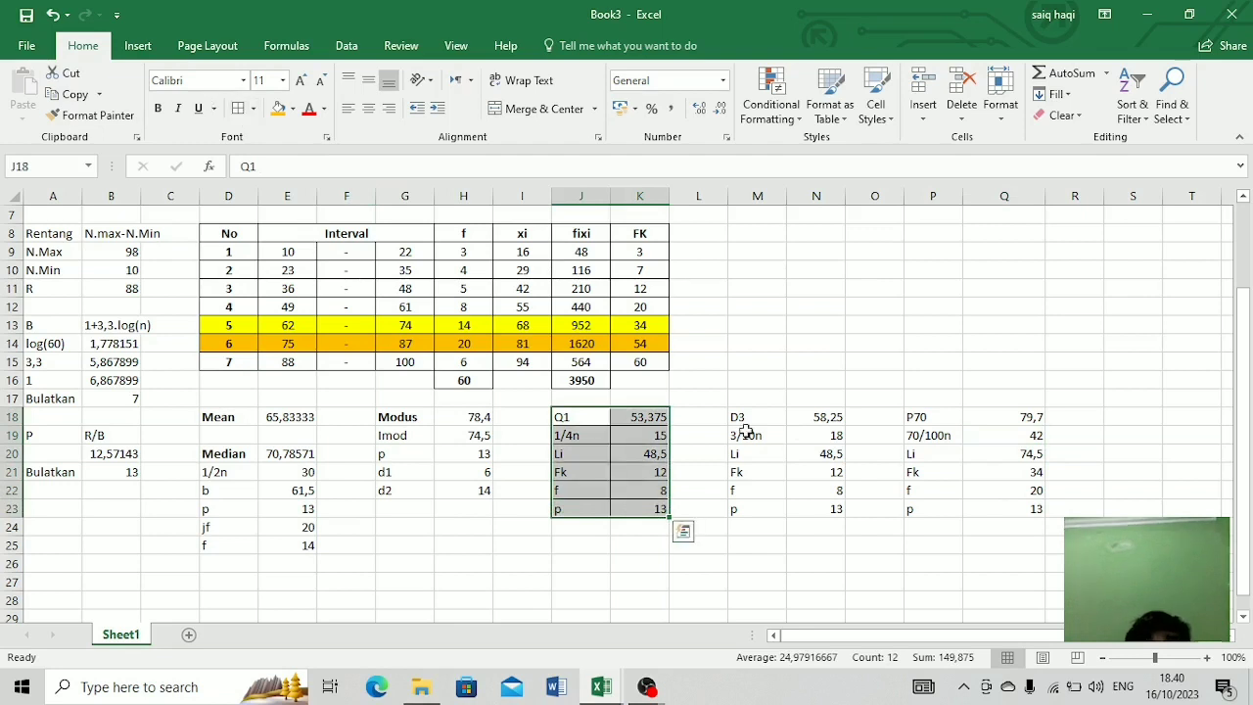
pyautogui.moveTo(744, 419); pyautogui.dragTo(803, 503)
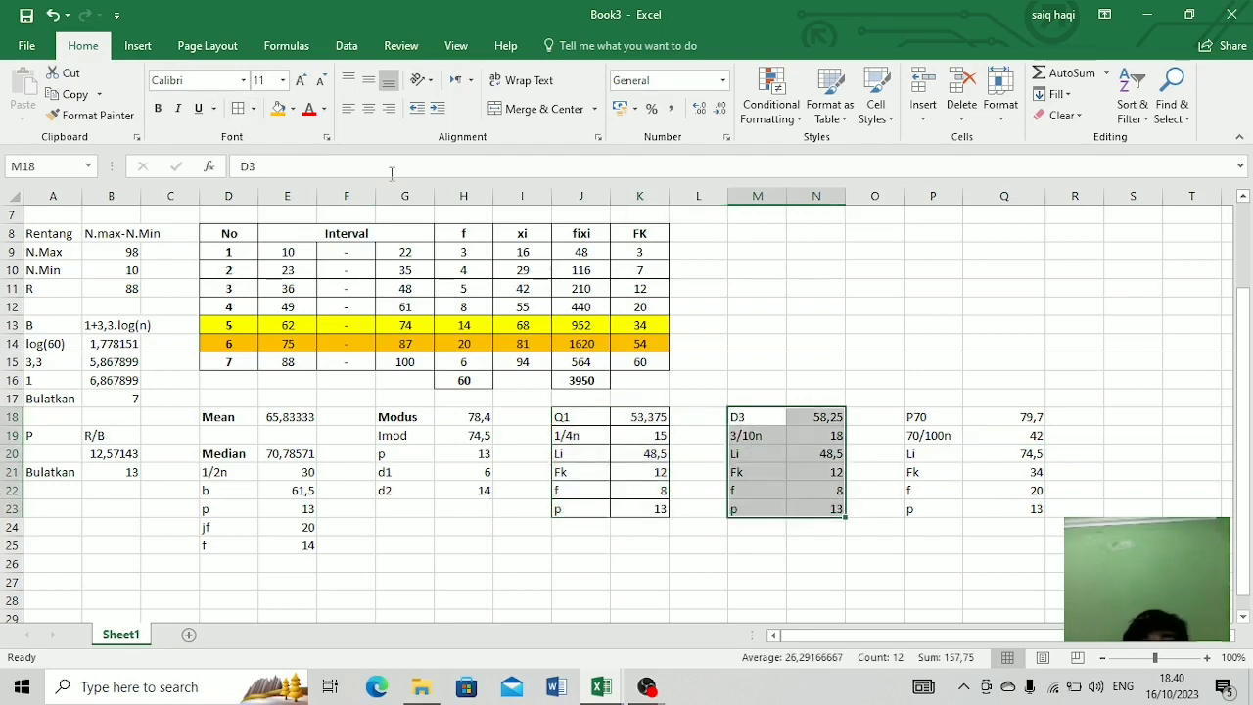
pyautogui.click(237, 110)
pyautogui.moveTo(915, 417); pyautogui.dragTo(948, 503)
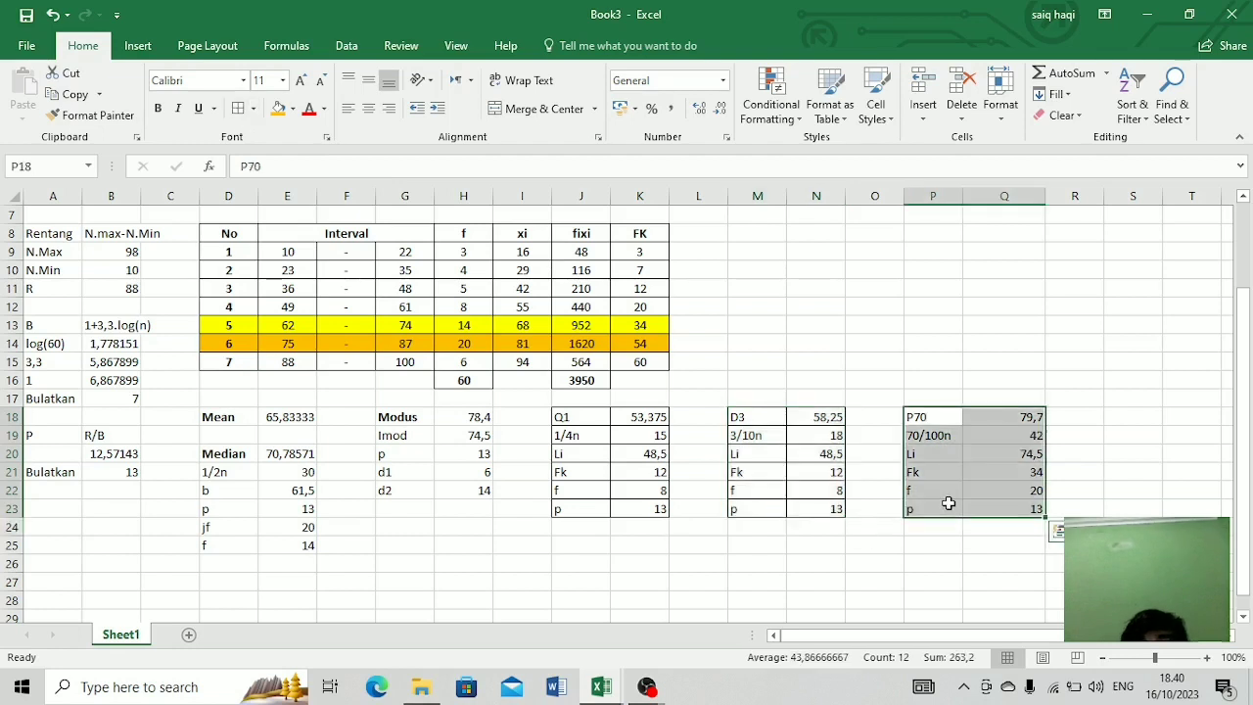
pyautogui.click(236, 110)
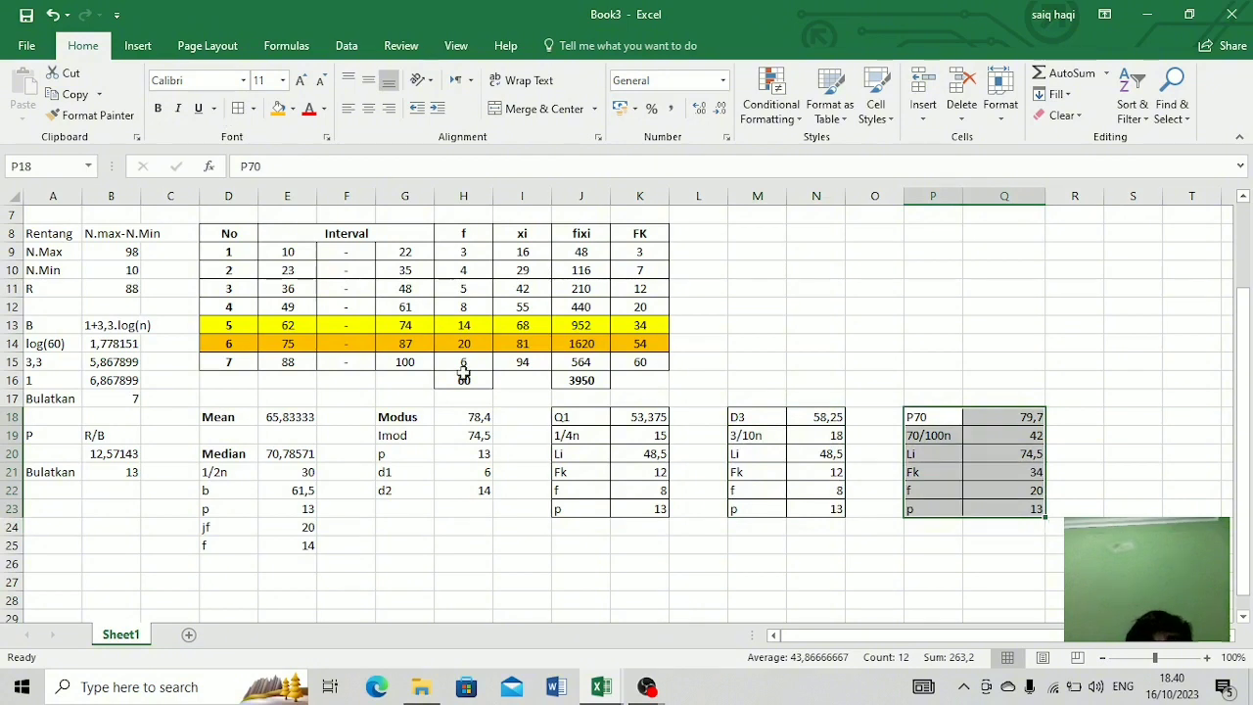
# Step: Bold the Q1, D3 and P70 labels and results in J18:K18, M18:N18 and P18:Q18, and narrow column Q slightly
pyautogui.moveTo(583, 421); pyautogui.dragTo(648, 417)
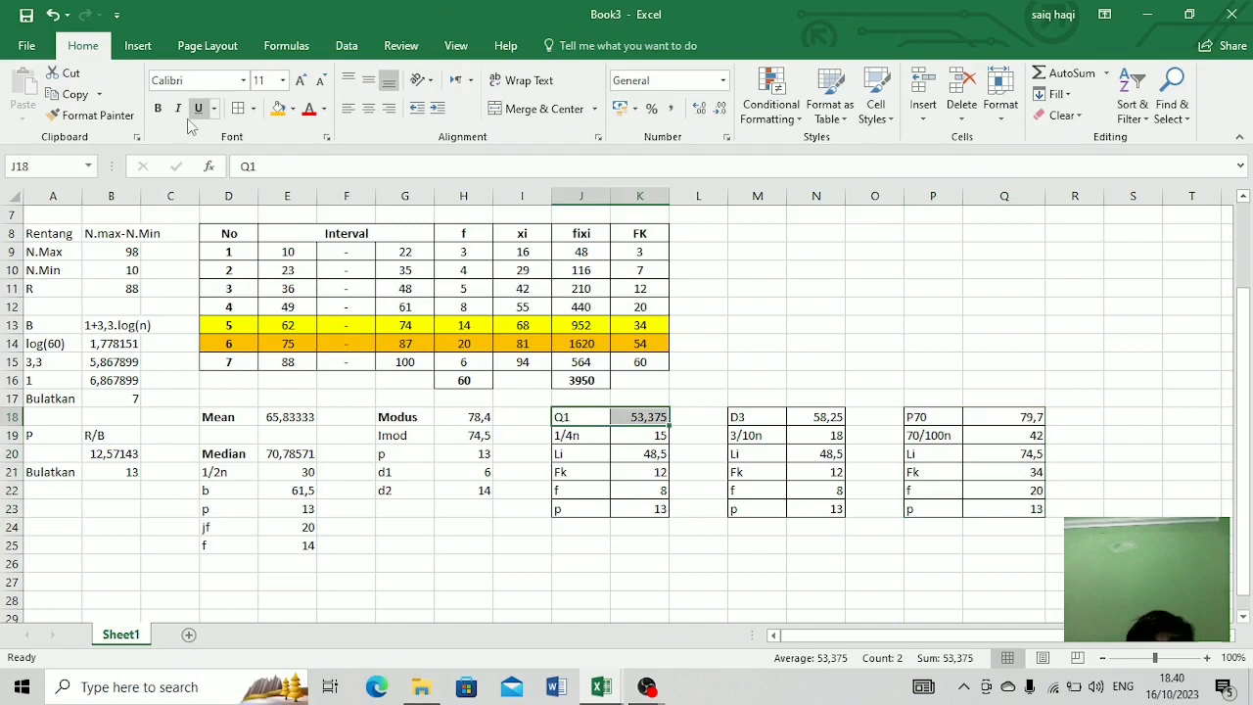
pyautogui.click(158, 108)
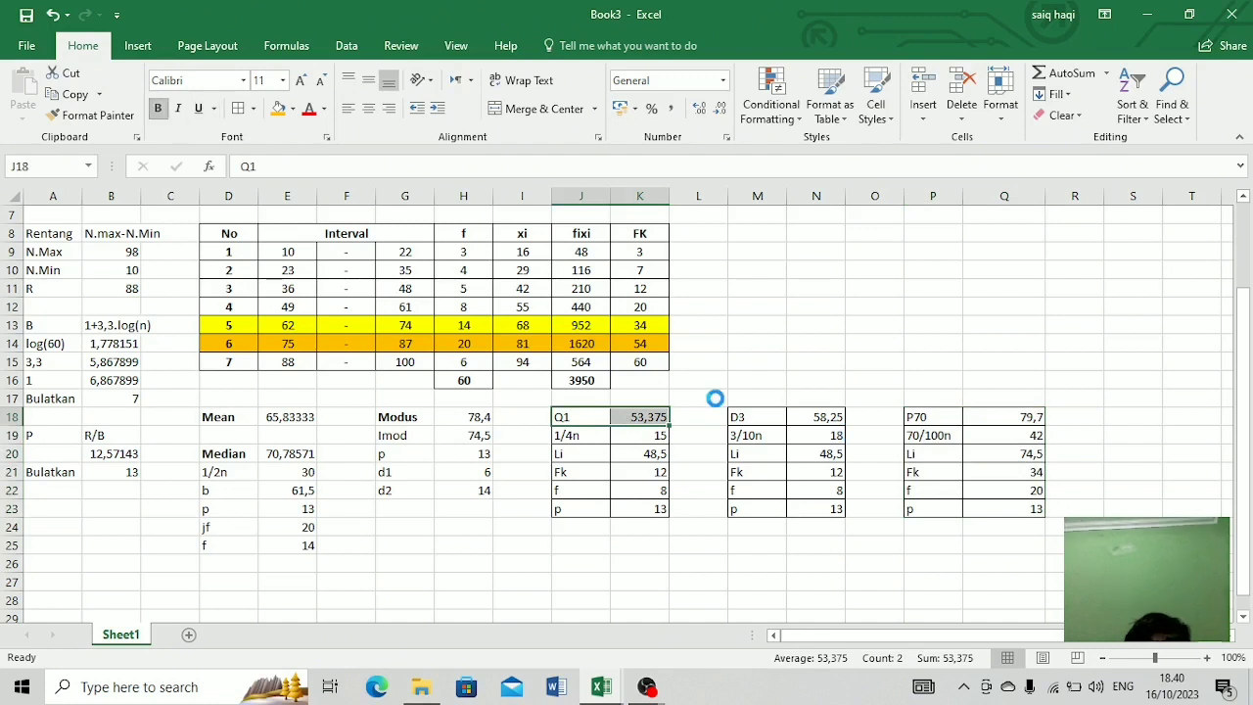
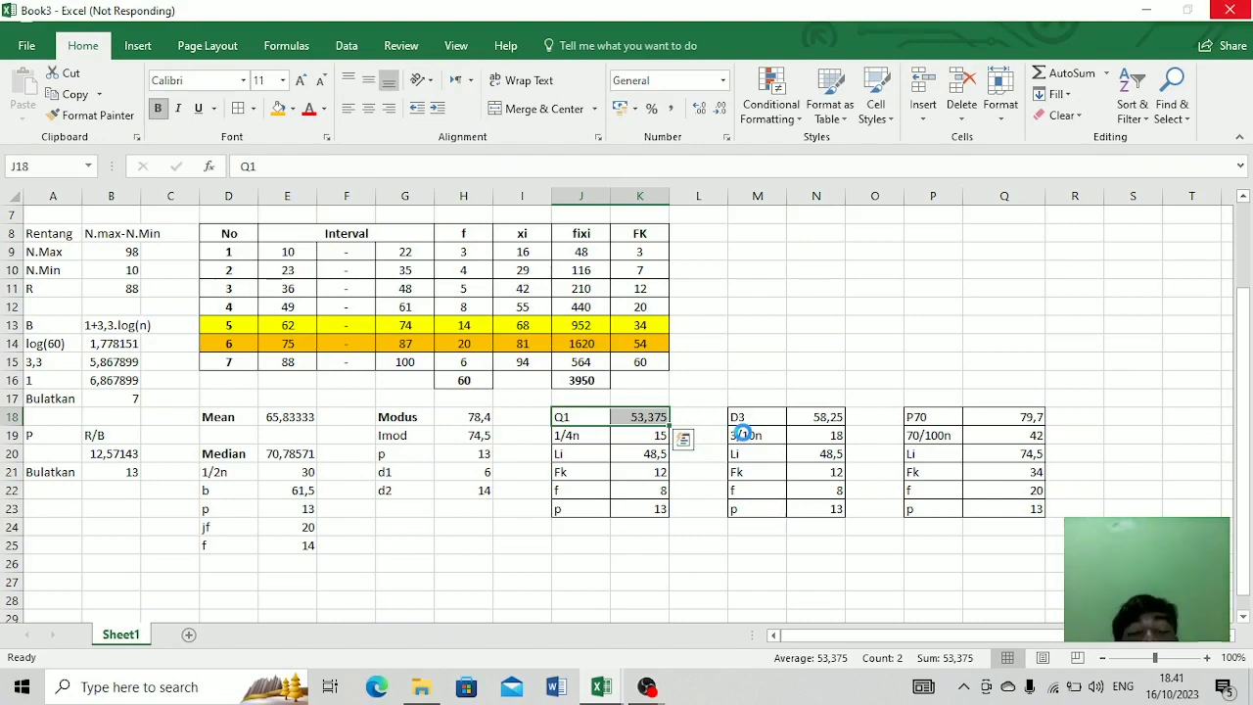
pyautogui.moveTo(742, 419); pyautogui.dragTo(816, 417)
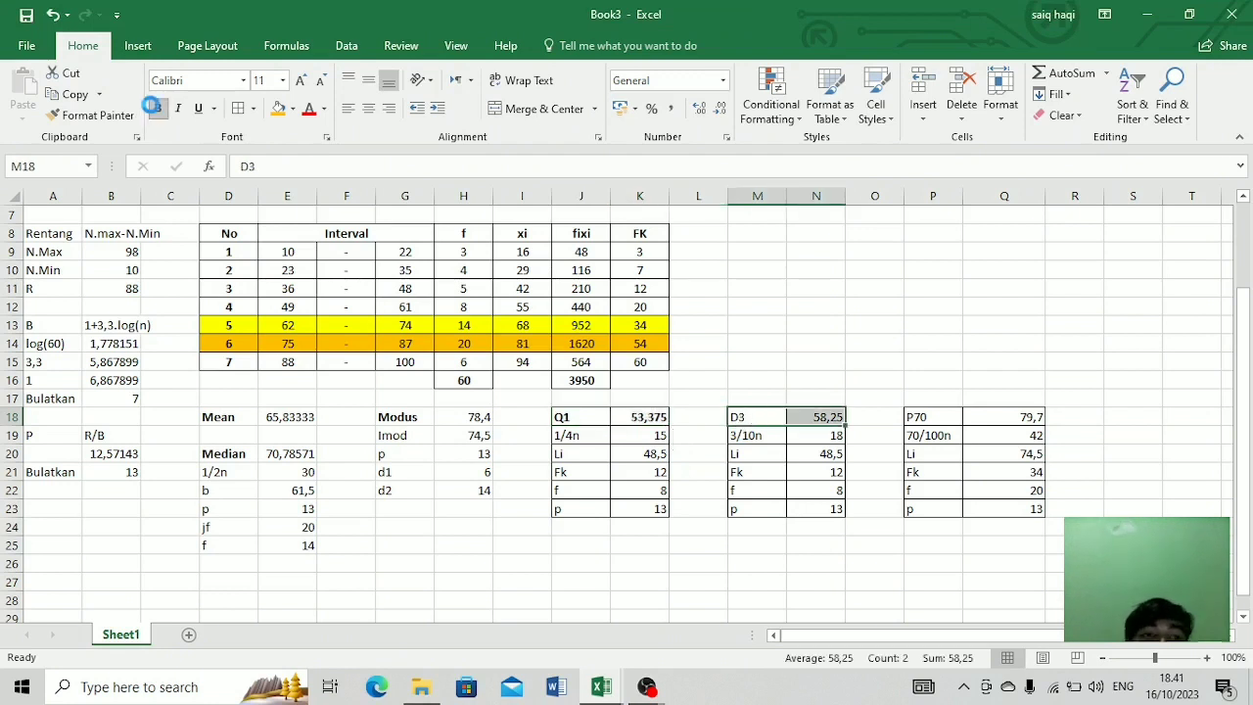
pyautogui.click(155, 106)
pyautogui.click(953, 419)
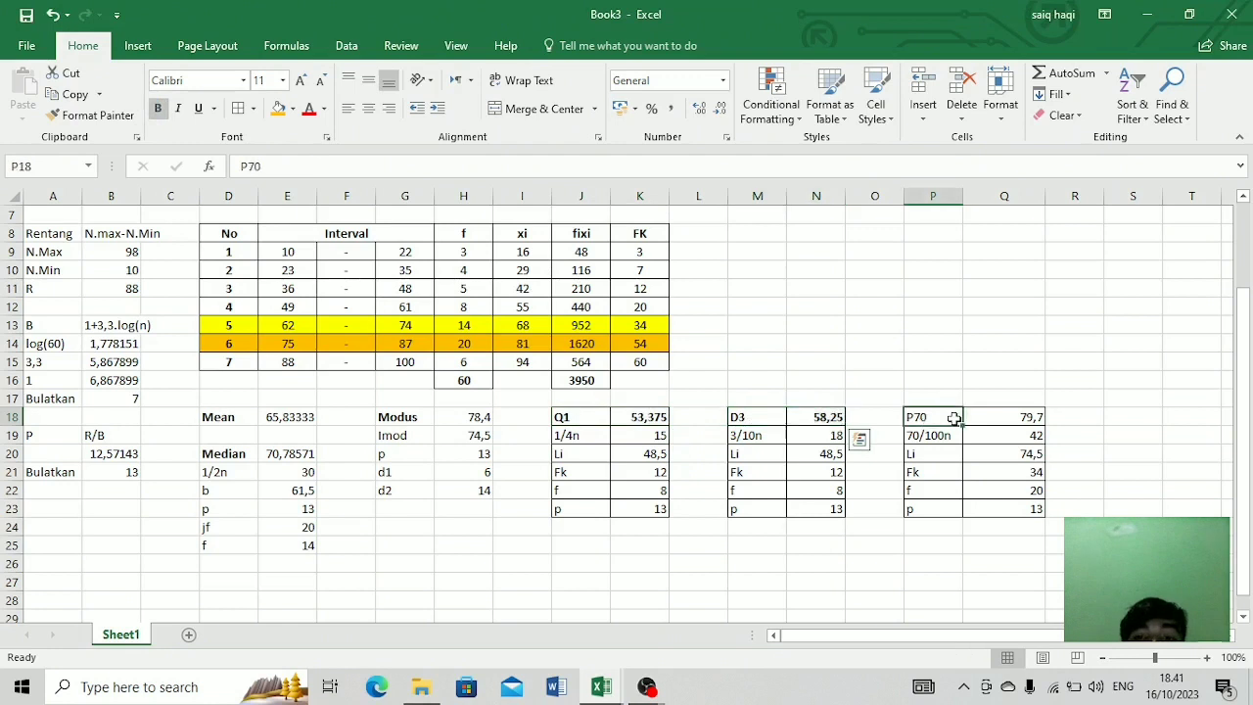
pyautogui.moveTo(953, 418); pyautogui.dragTo(1009, 417)
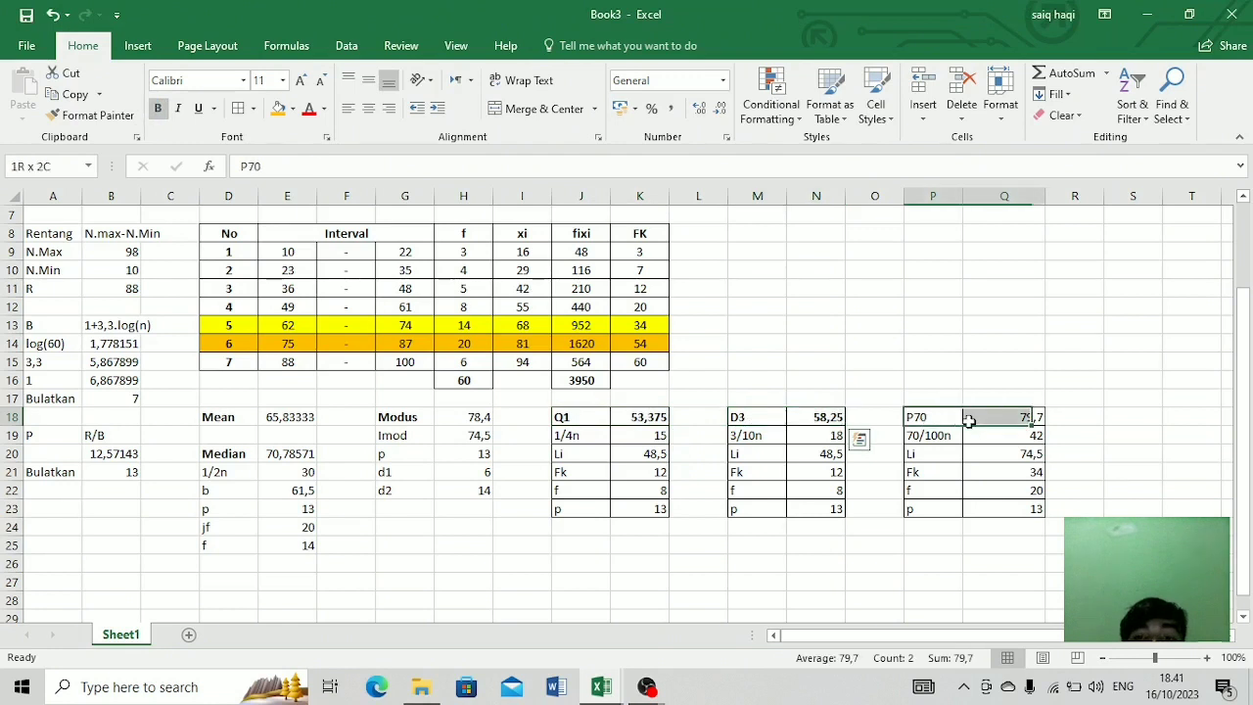
pyautogui.click(159, 108)
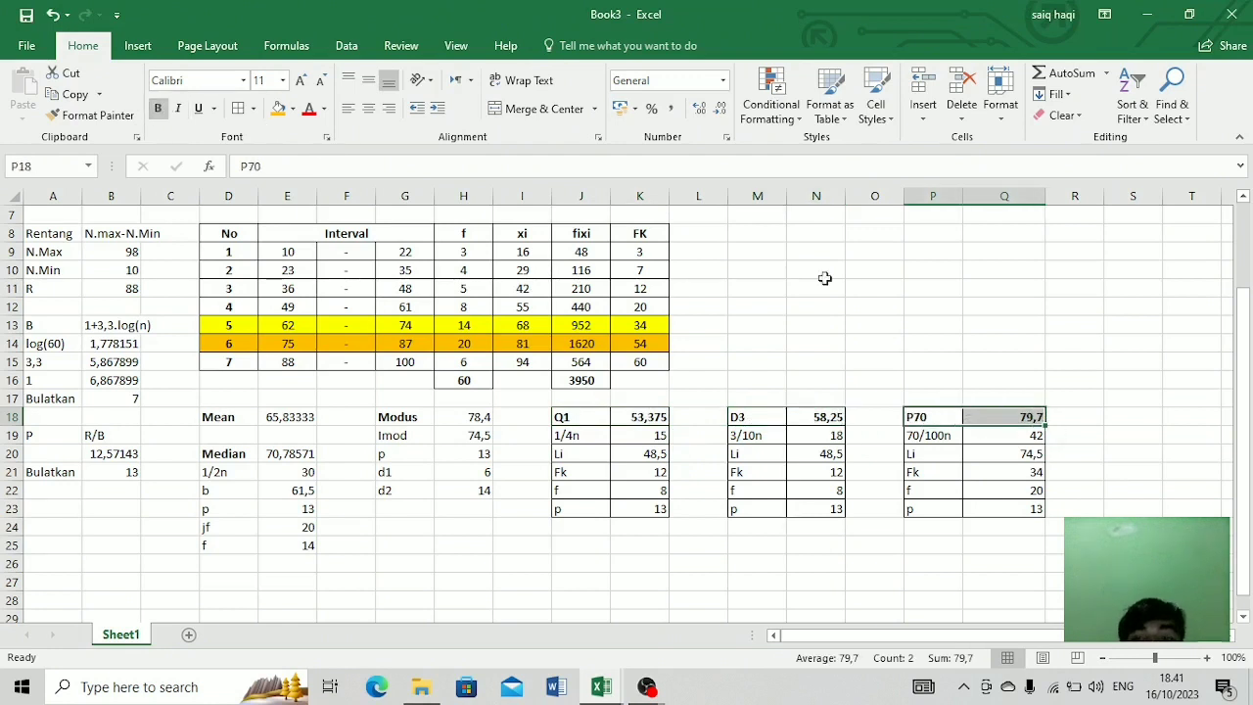
pyautogui.moveTo(1044, 200); pyautogui.dragTo(1027, 202)
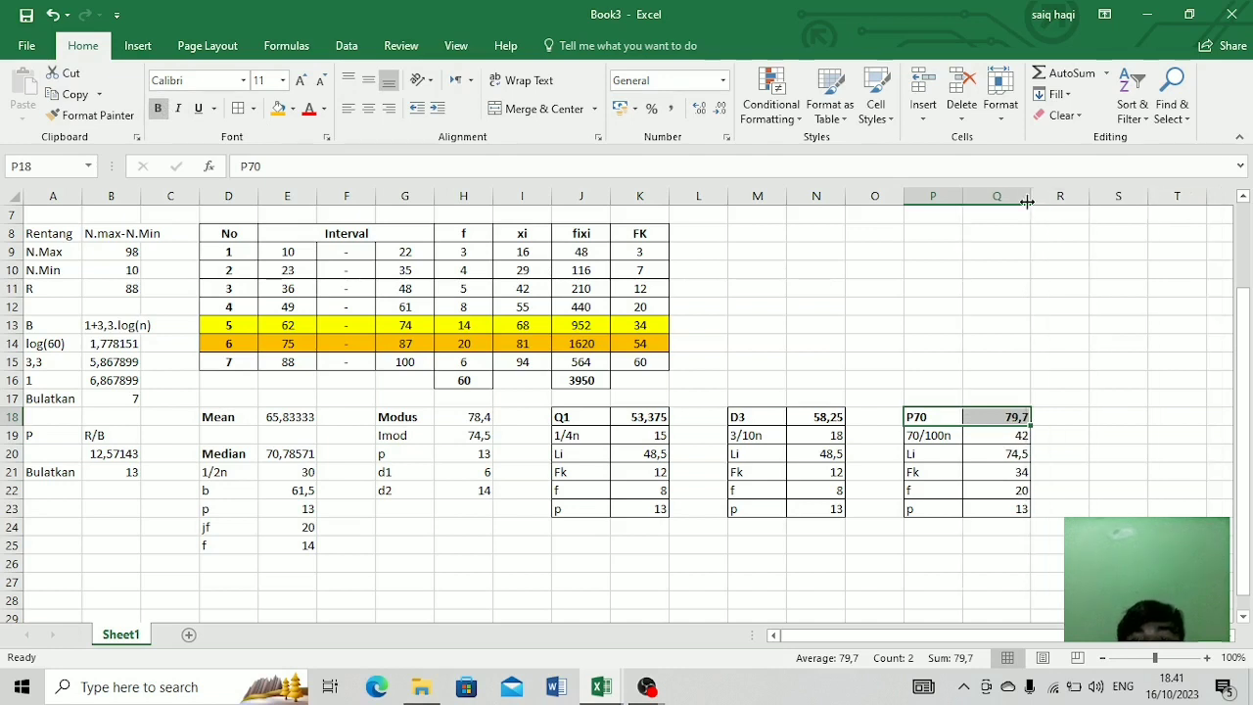
pyautogui.click(878, 362)
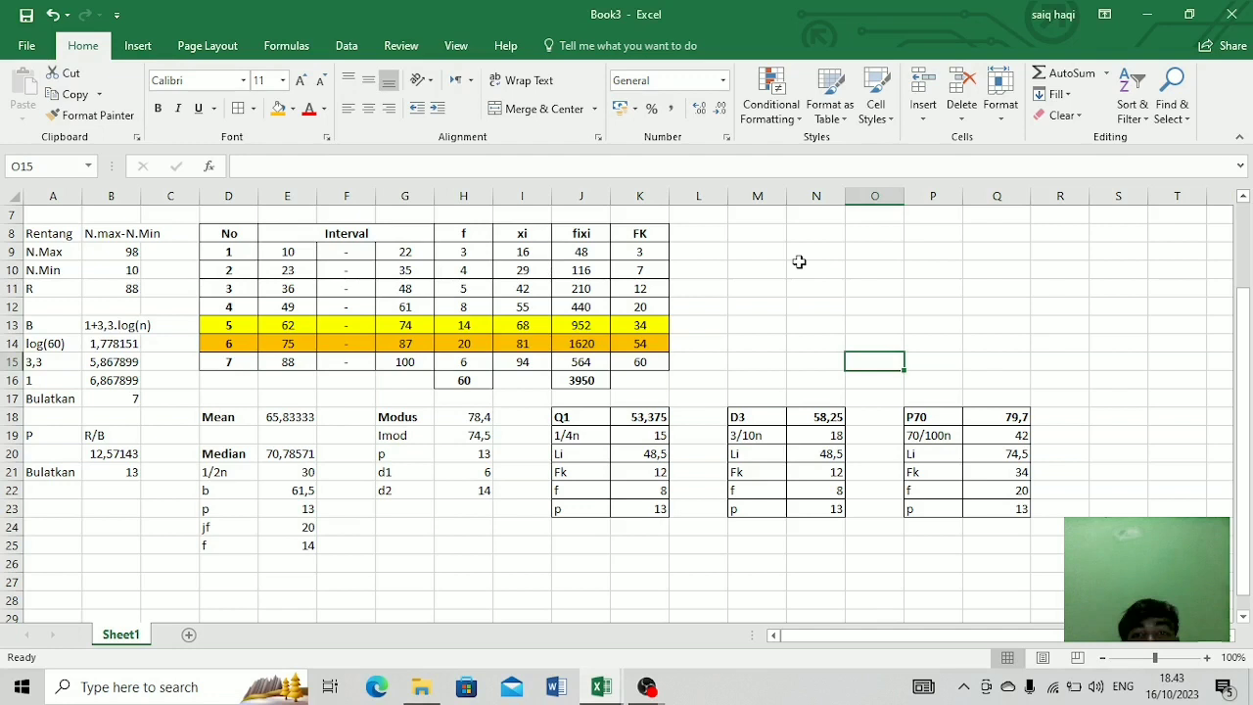
pyautogui.click(967, 308)
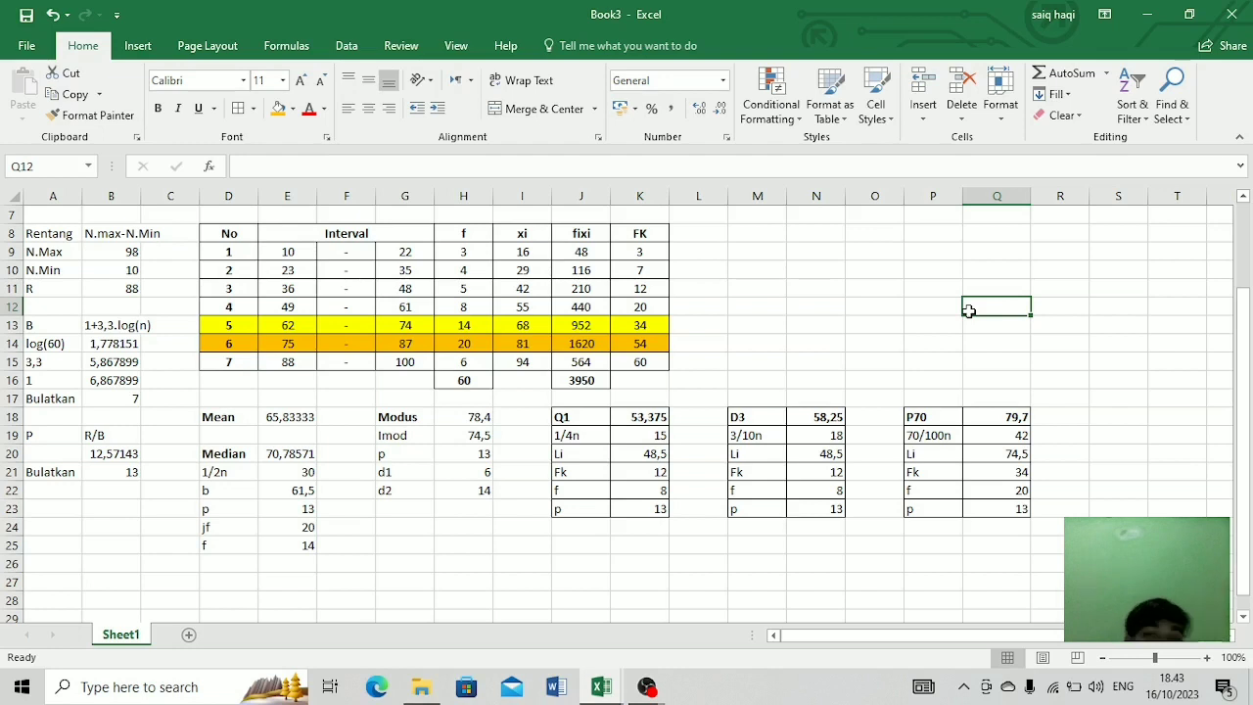
# Step: Add the header x.rata in L8 and enter the formula =I9-E18 in L9 for the first class
pyautogui.click(696, 234)
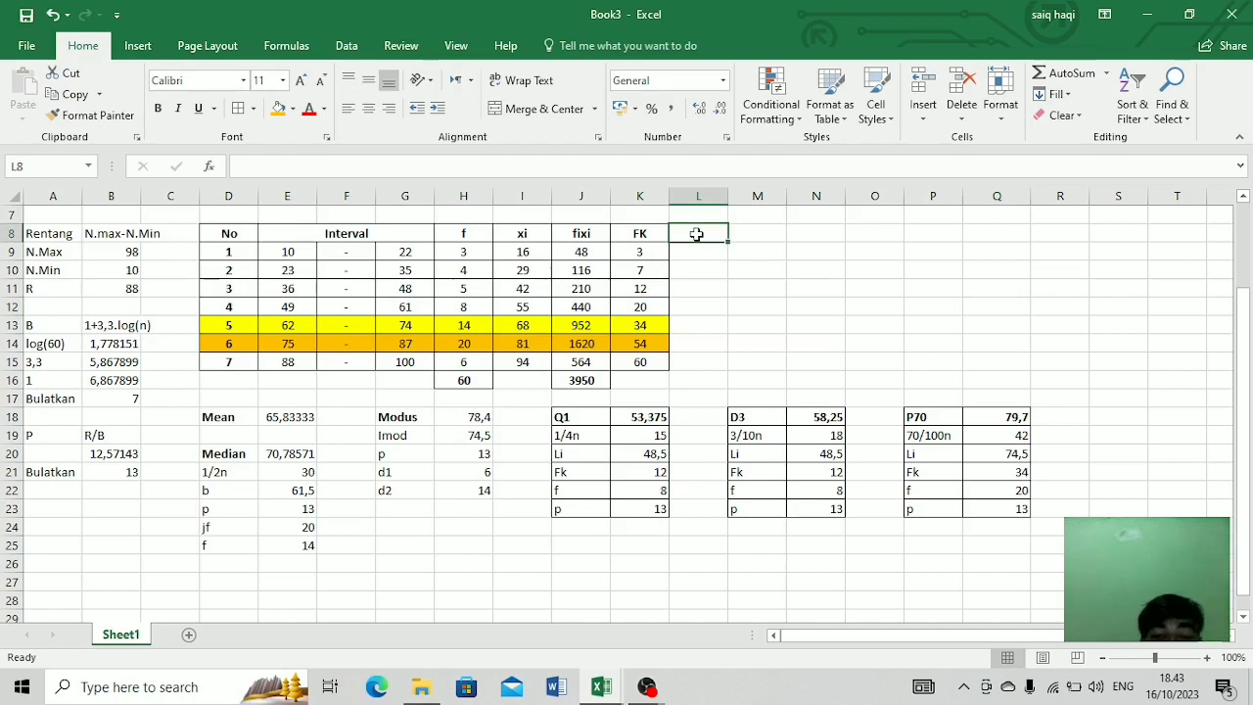
pyautogui.write('x.rata')
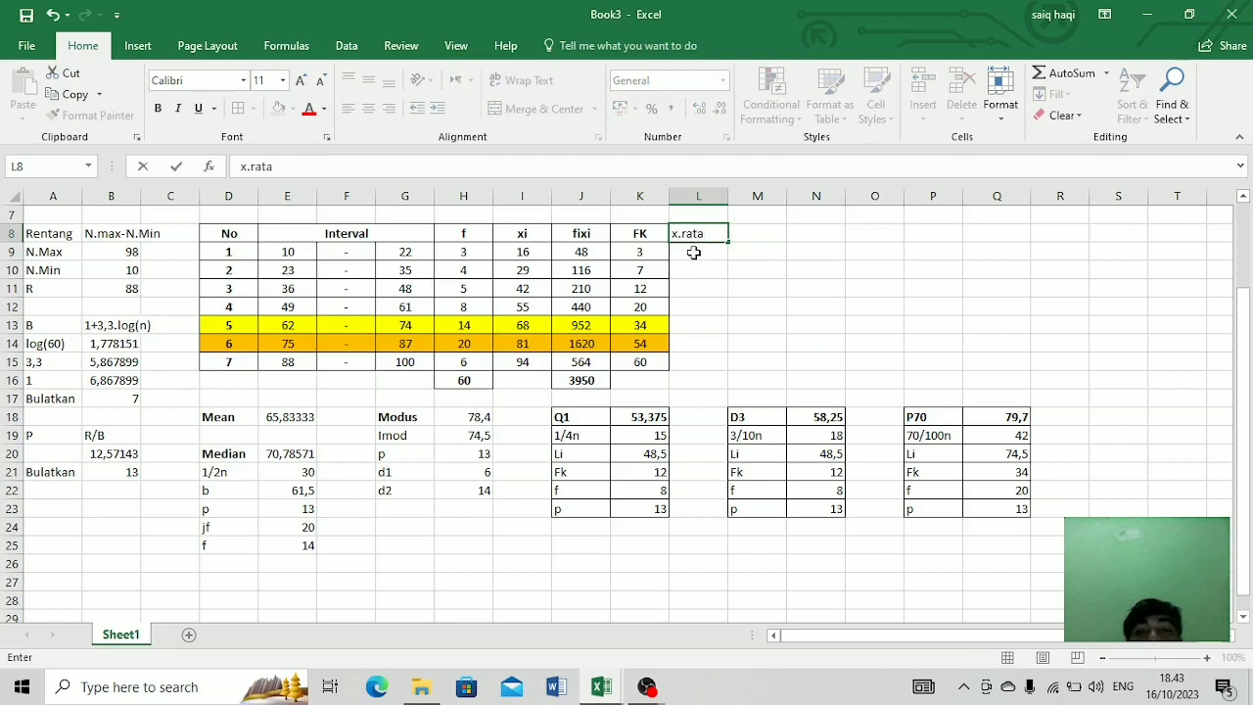
pyautogui.click(693, 252)
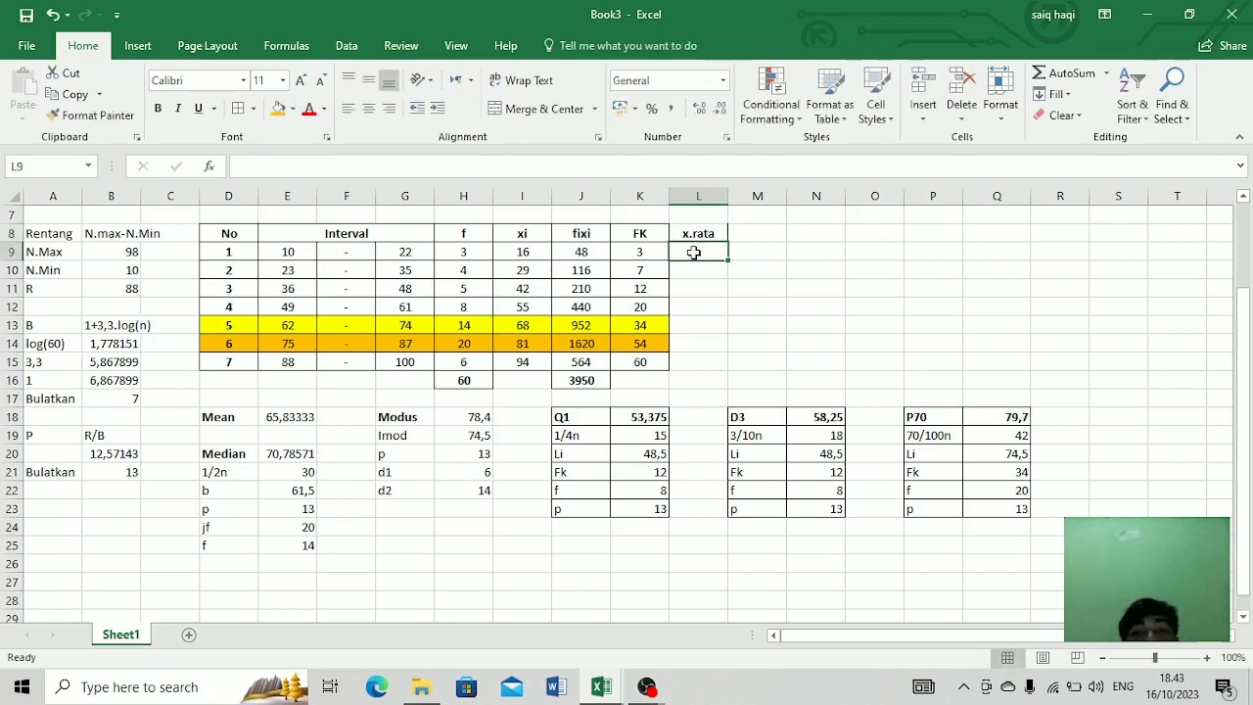
pyautogui.write('=')
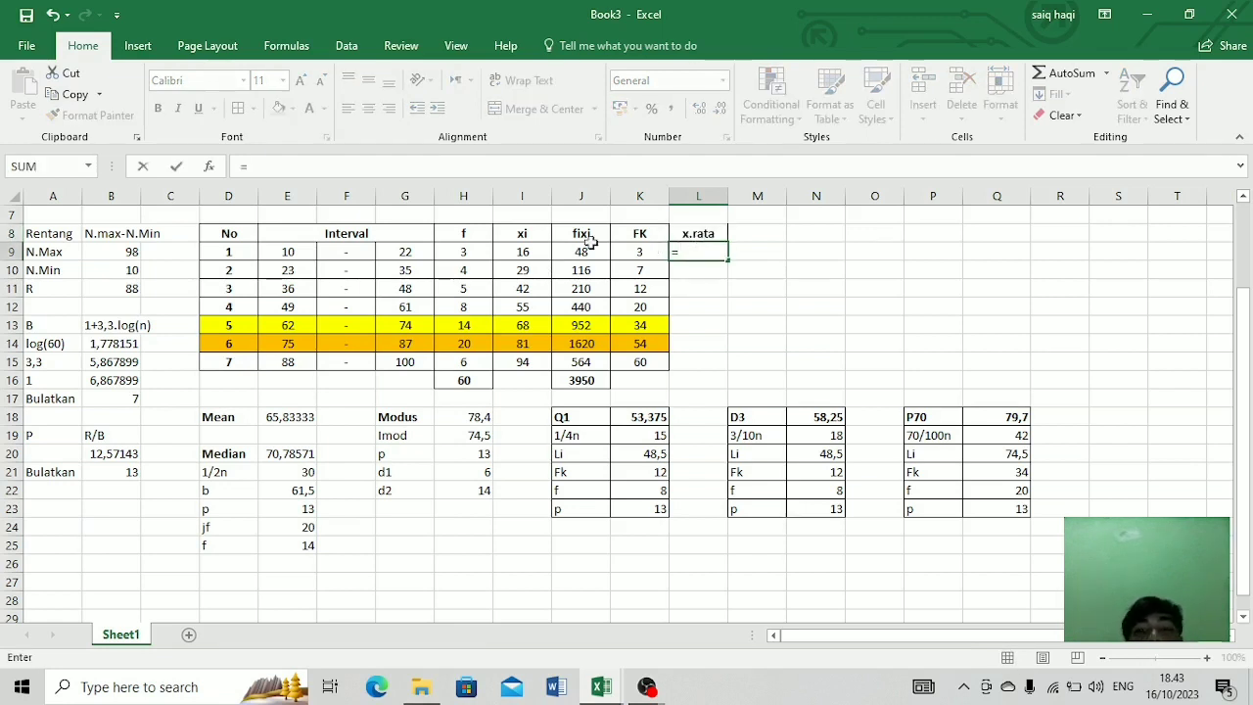
pyautogui.click(525, 254)
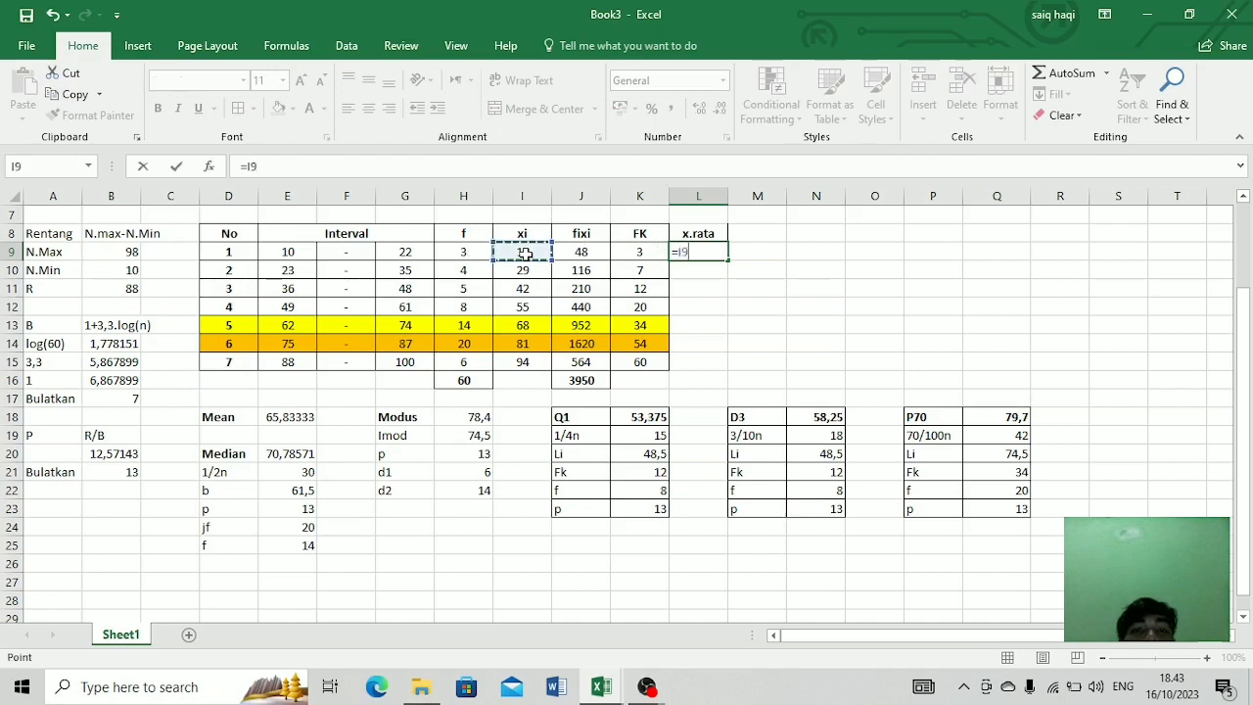
pyautogui.write('-')
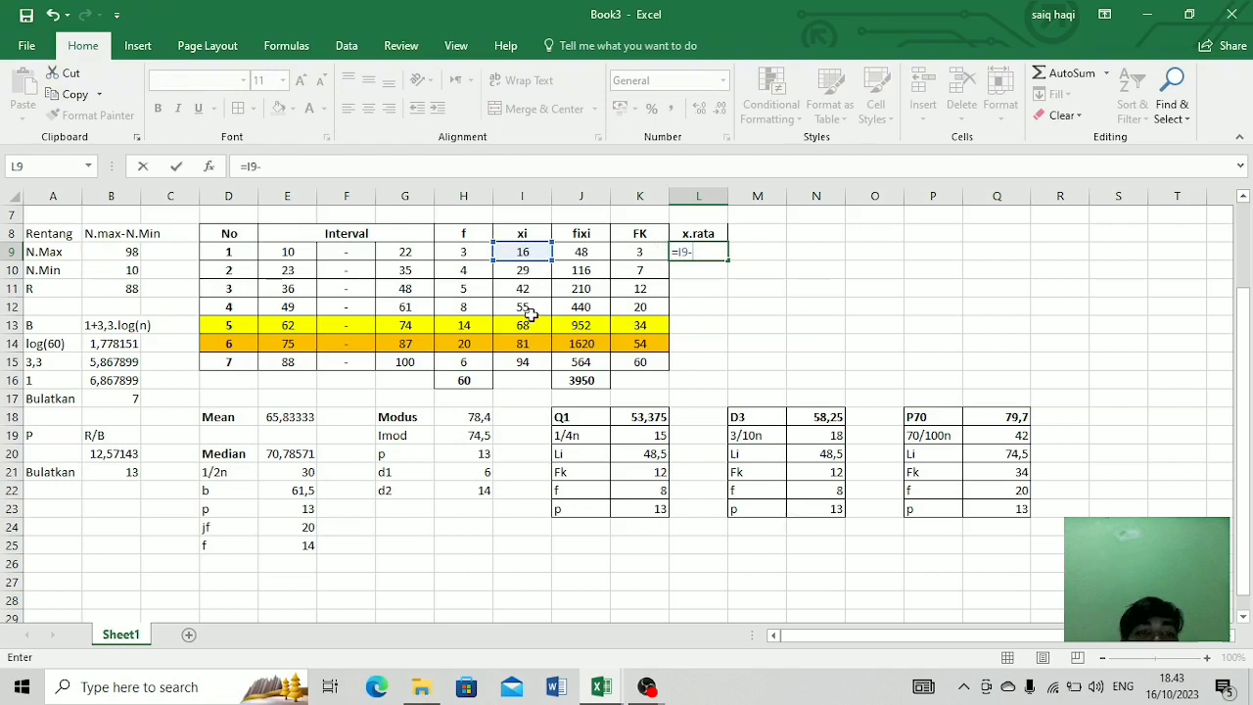
pyautogui.click(298, 421)
pyautogui.press('Return')
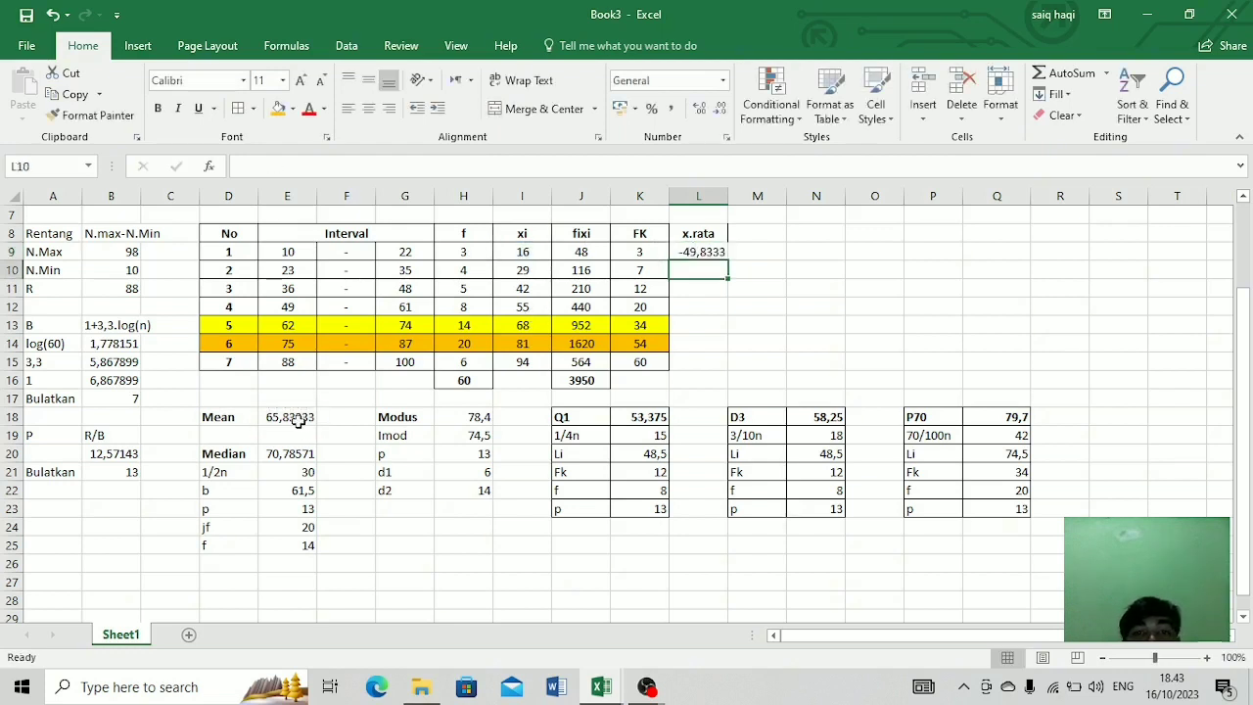
# Step: Subtract the mean from the class 2 and 3 midpoints with =I10-E18 in L10 and =I11-E18 in L11
pyautogui.write('=')
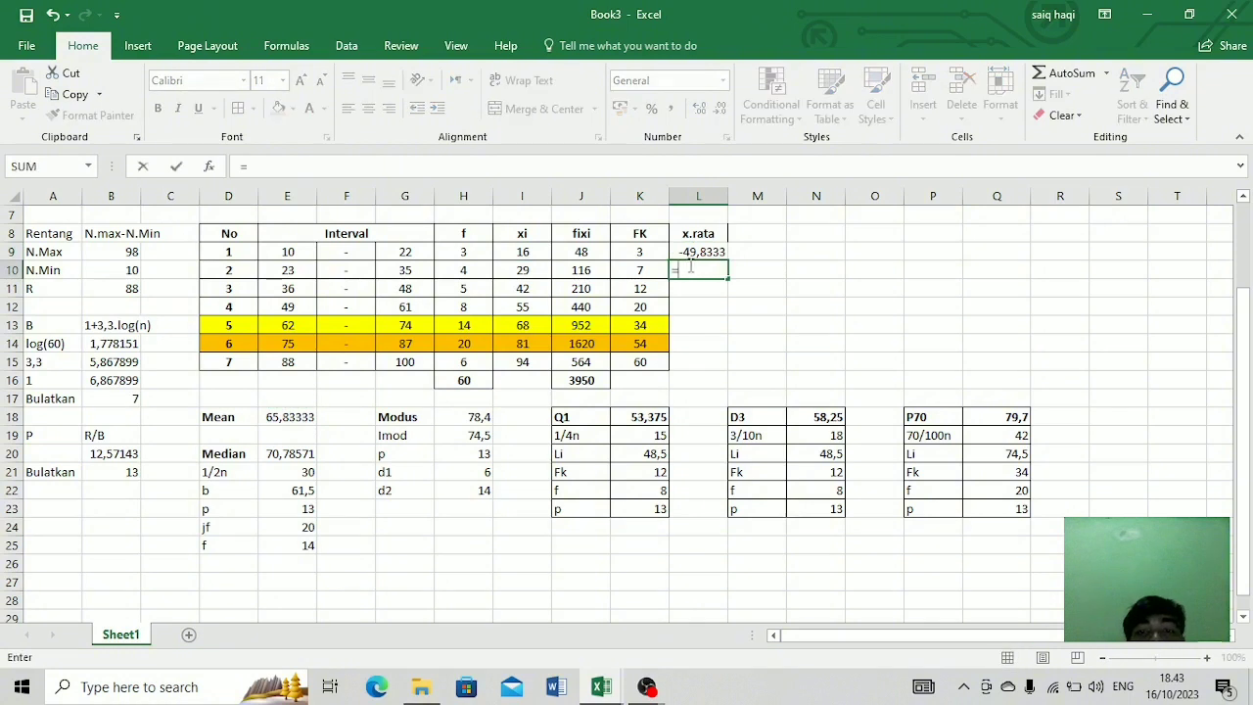
pyautogui.click(545, 267)
pyautogui.write('-')
pyautogui.click(295, 417)
pyautogui.press('Return')
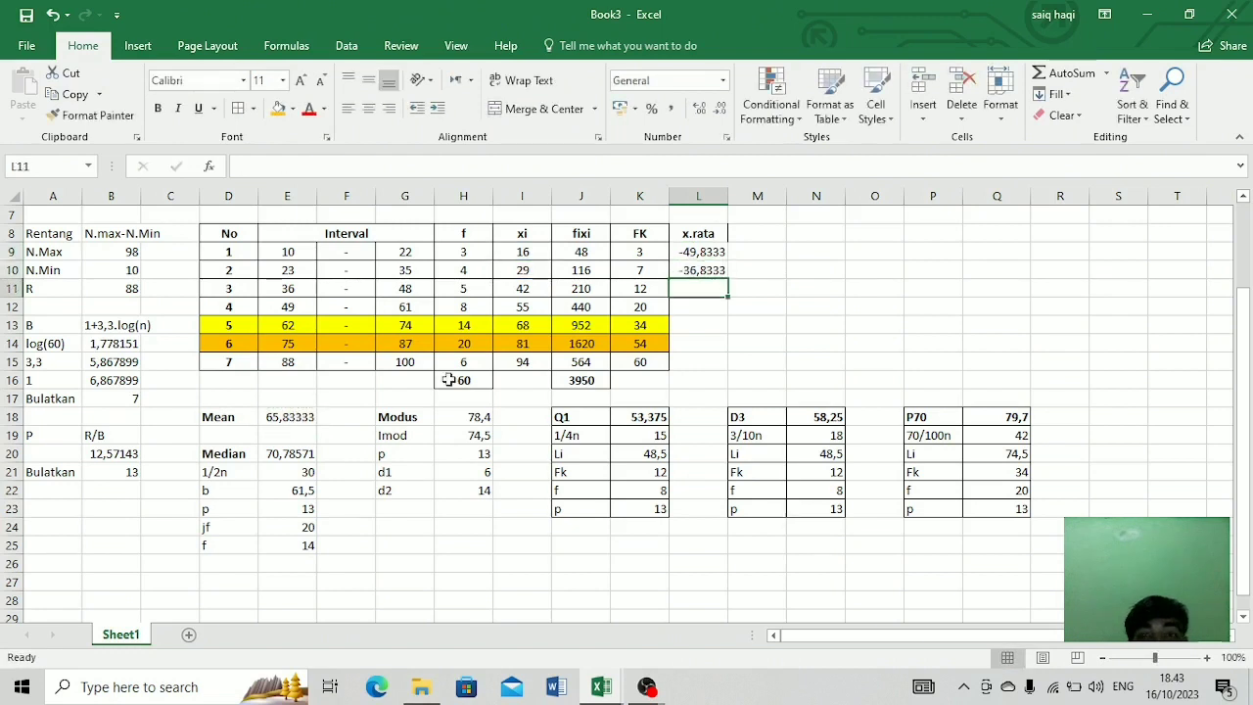
pyautogui.write('=')
pyautogui.click(521, 288)
pyautogui.write('-')
pyautogui.click(287, 417)
pyautogui.press('Return')
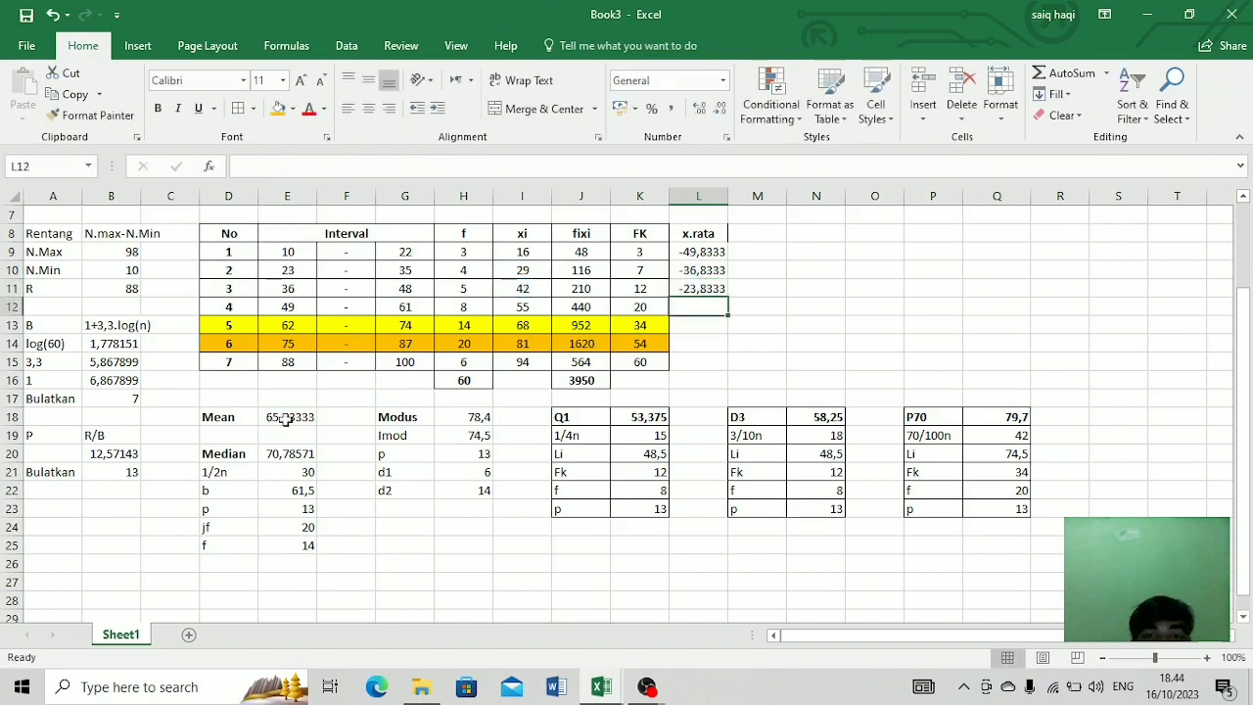
# Step: Enter the formula =I12-E18 in L12 for the fourth class of the x.rata column
pyautogui.write('=')
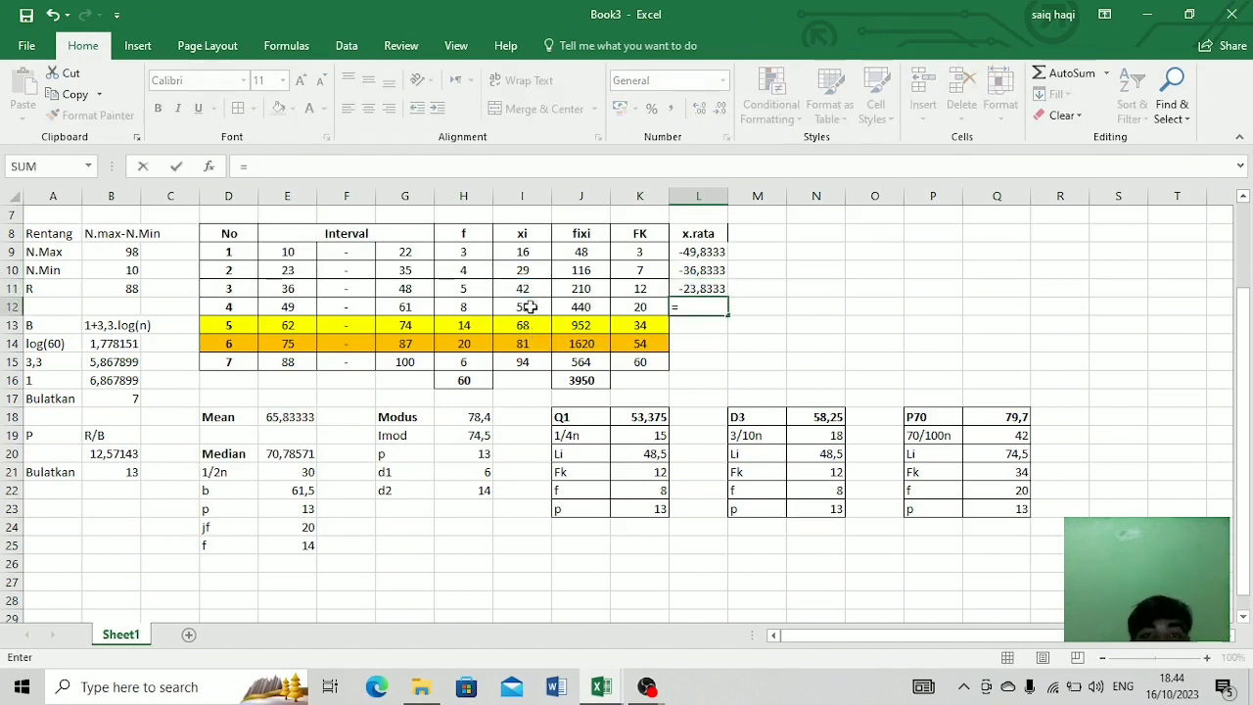
pyautogui.click(528, 306)
pyautogui.write('-')
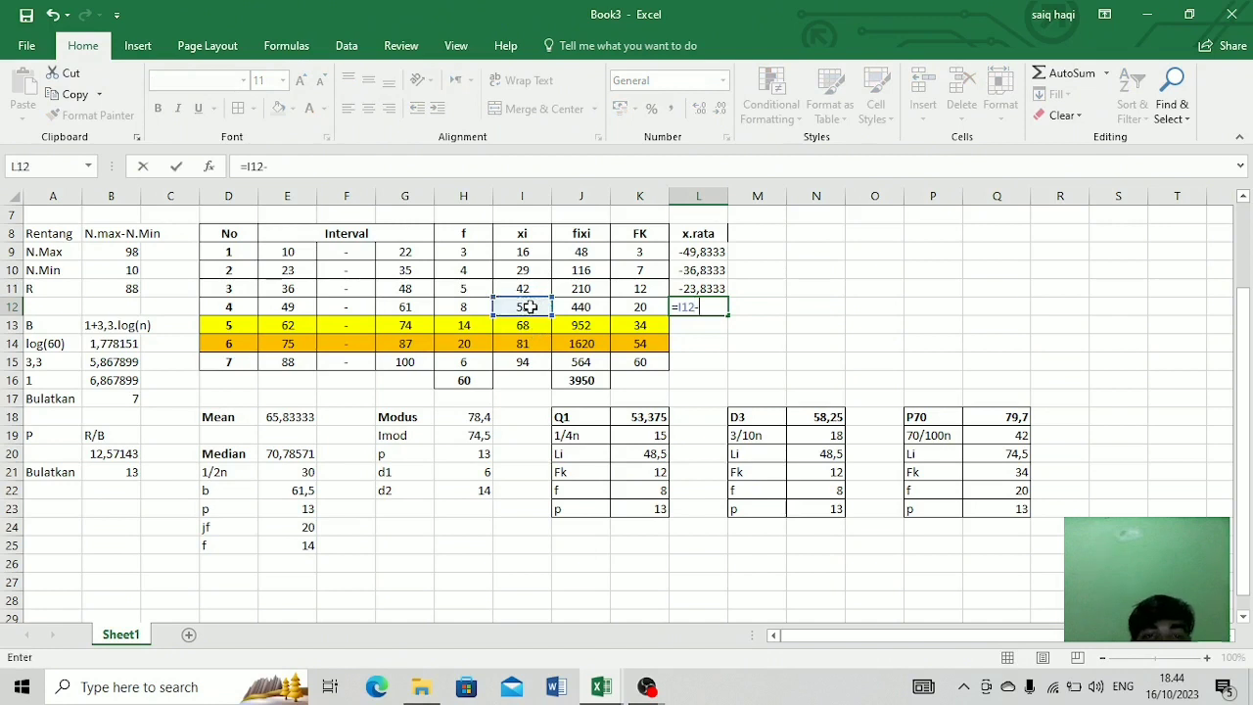
pyautogui.click(280, 417)
pyautogui.press('Return')
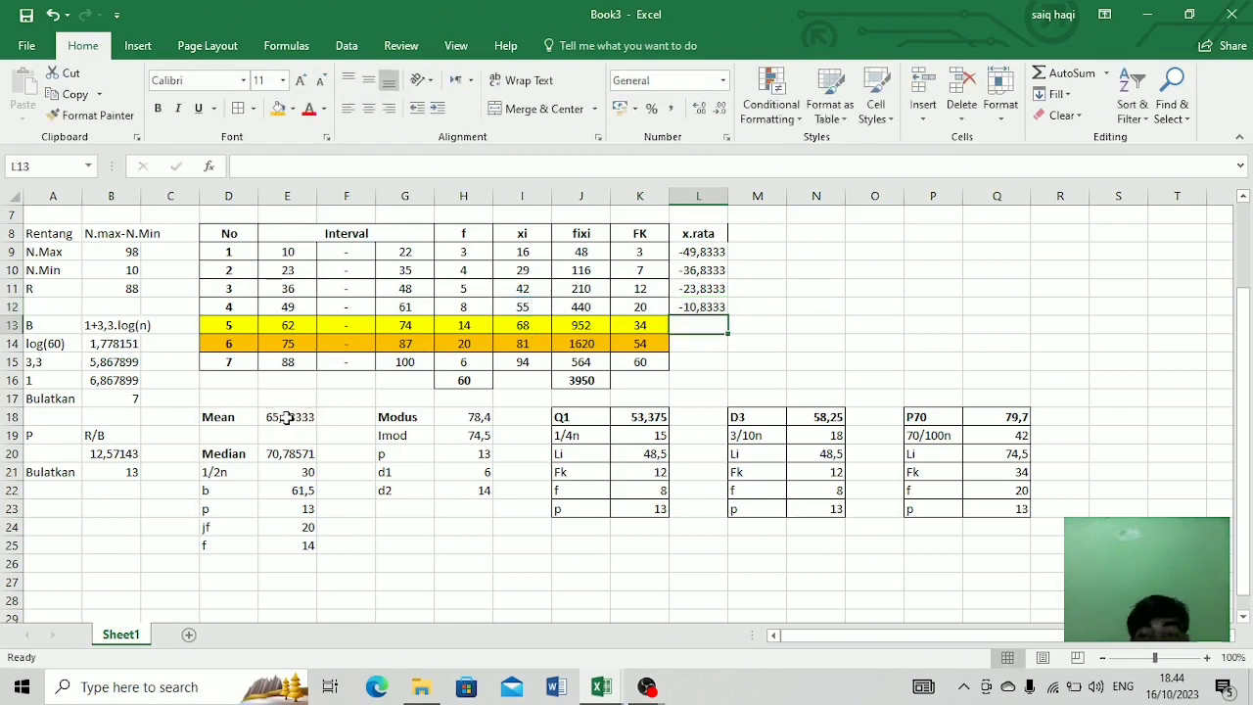
# Step: Try to calculate the fifth class's x.rata value in L13 with the formula =H13-E18
pyautogui.write('=')
pyautogui.click(466, 325)
pyautogui.write('-')
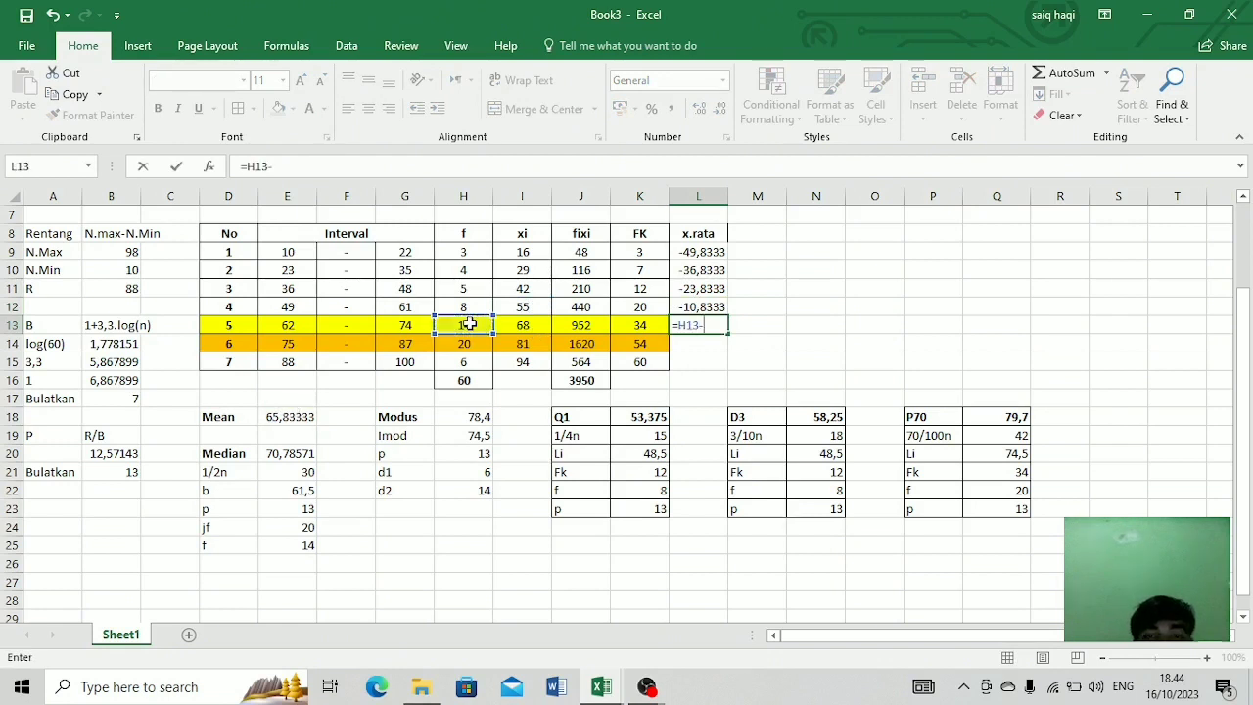
pyautogui.click(303, 417)
pyautogui.press('Return')
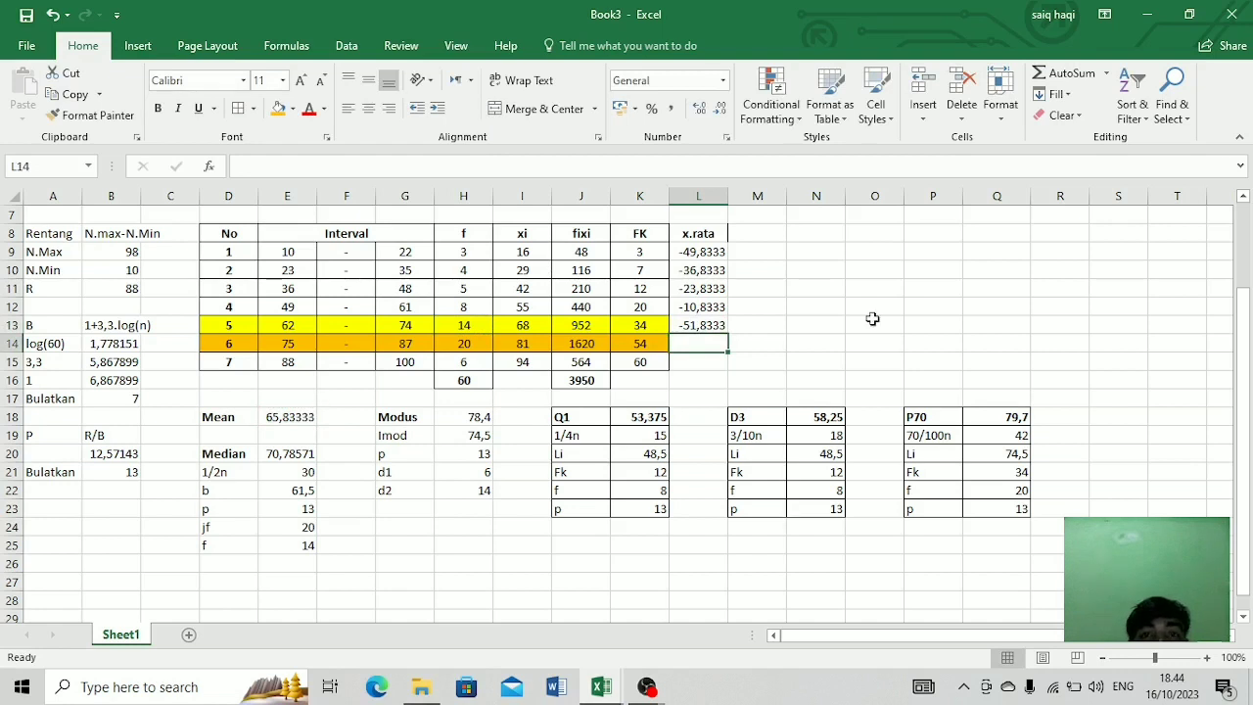
# Step: Re-enter =I12-E18 in L12 and replace the formula in L13 with =I13-E18
pyautogui.click(715, 308)
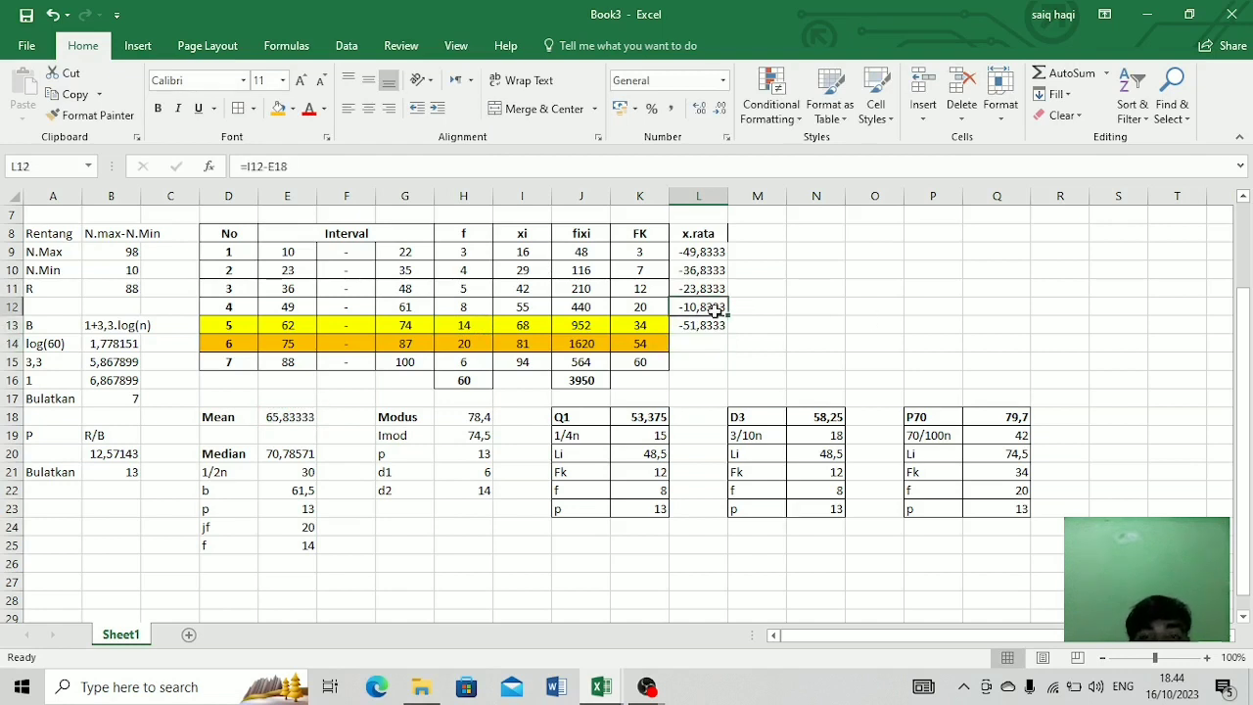
pyautogui.write('=')
pyautogui.click(526, 306)
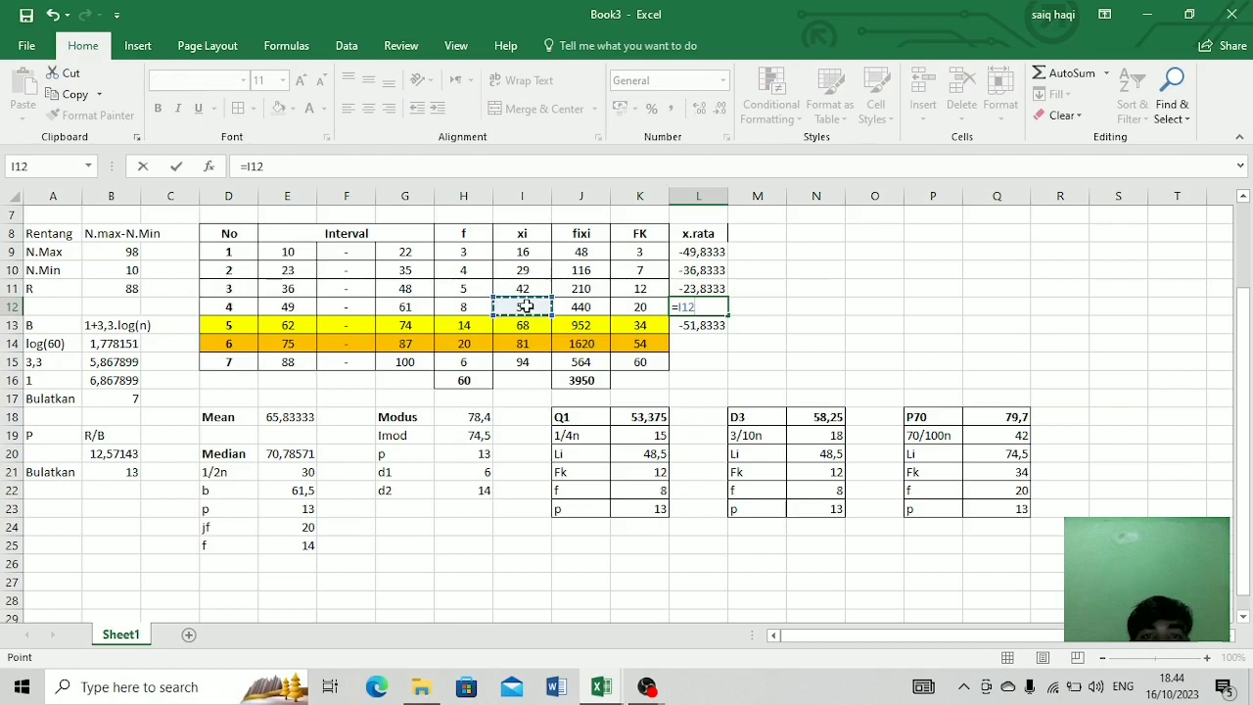
pyautogui.write('-')
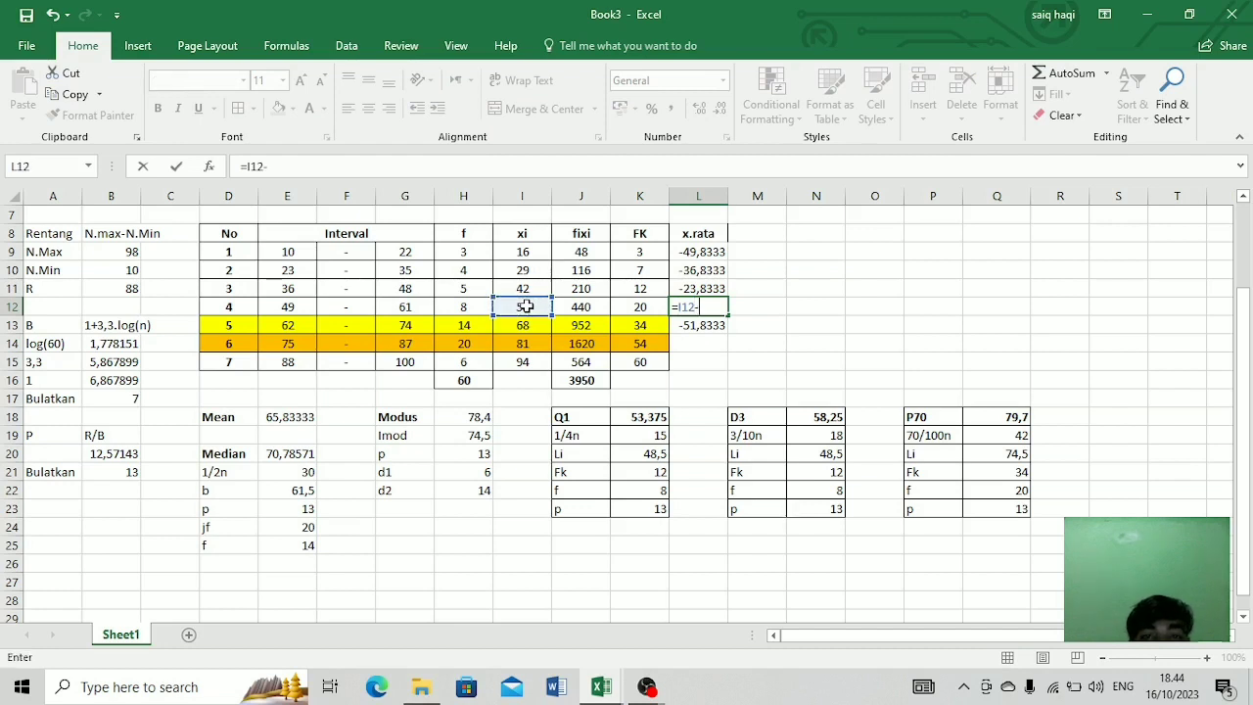
pyautogui.click(275, 417)
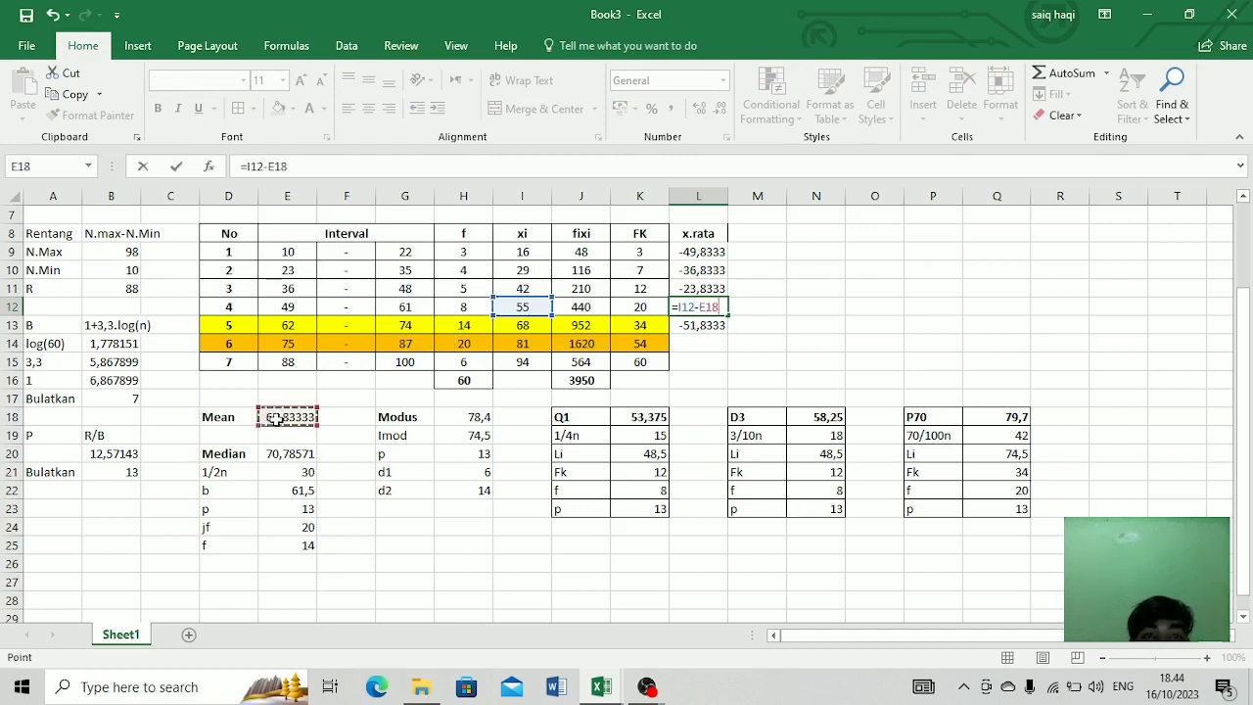
pyautogui.press('Return')
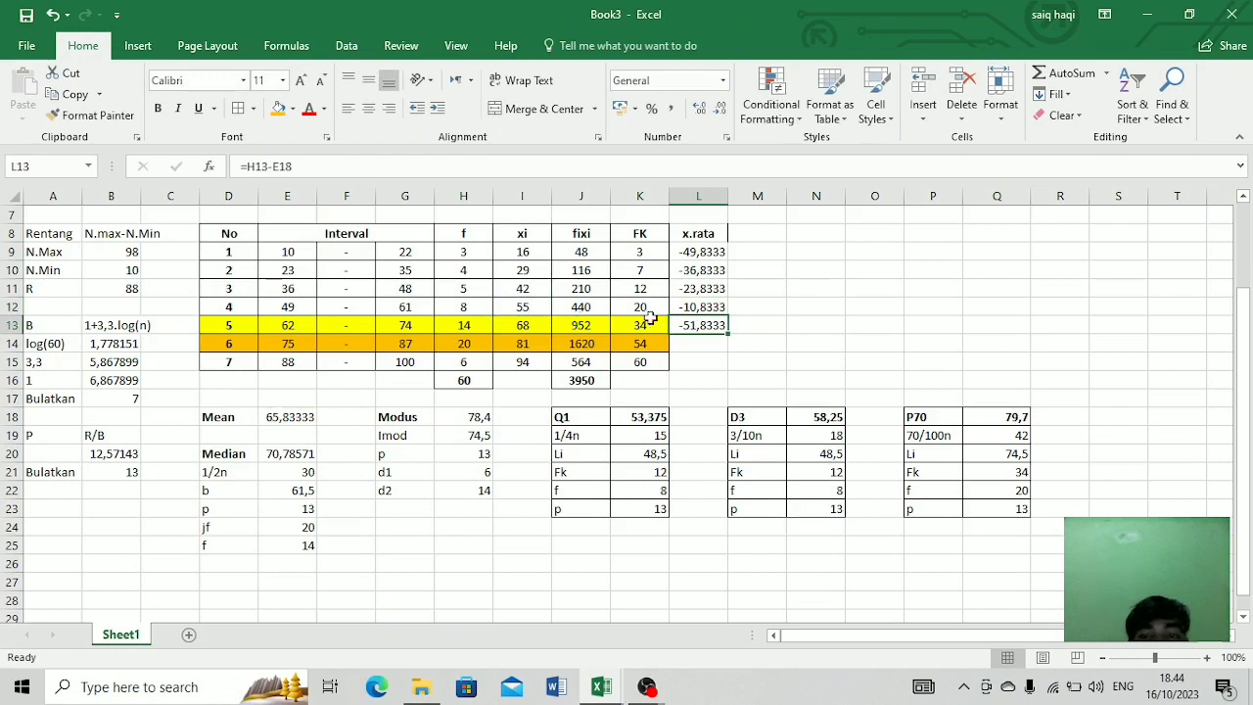
pyautogui.write('=')
pyautogui.click(536, 320)
pyautogui.write('-')
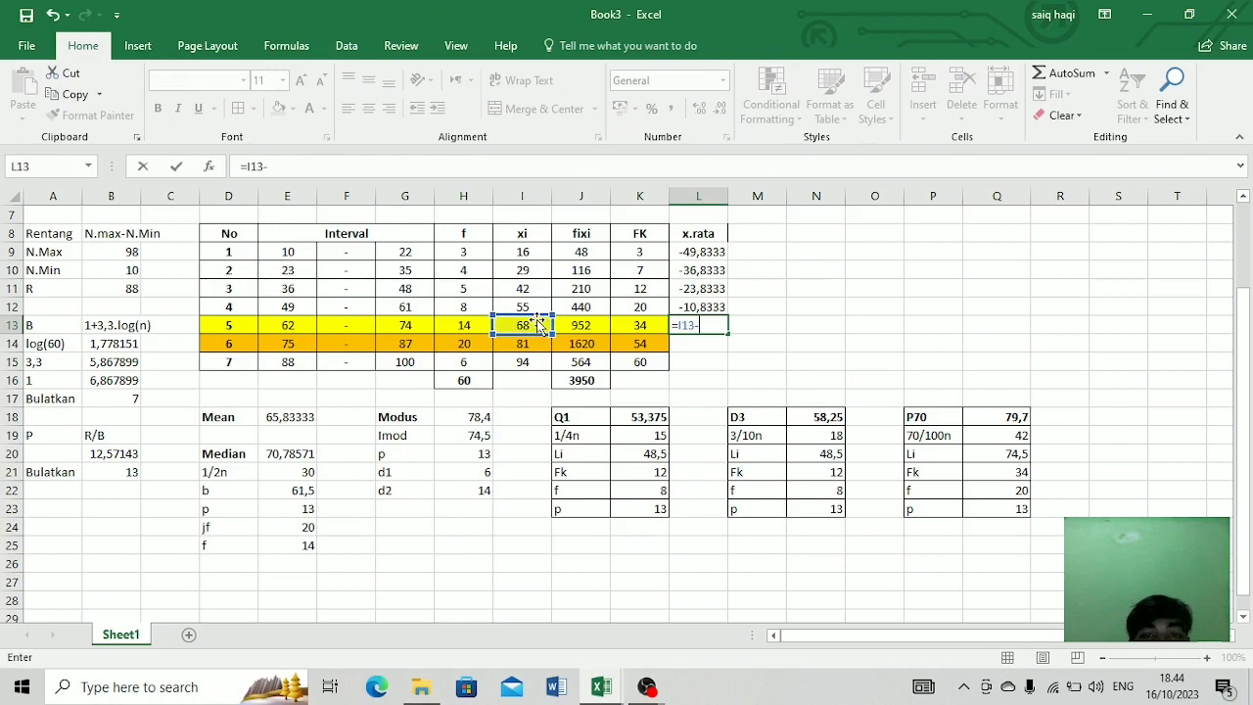
pyautogui.click(282, 417)
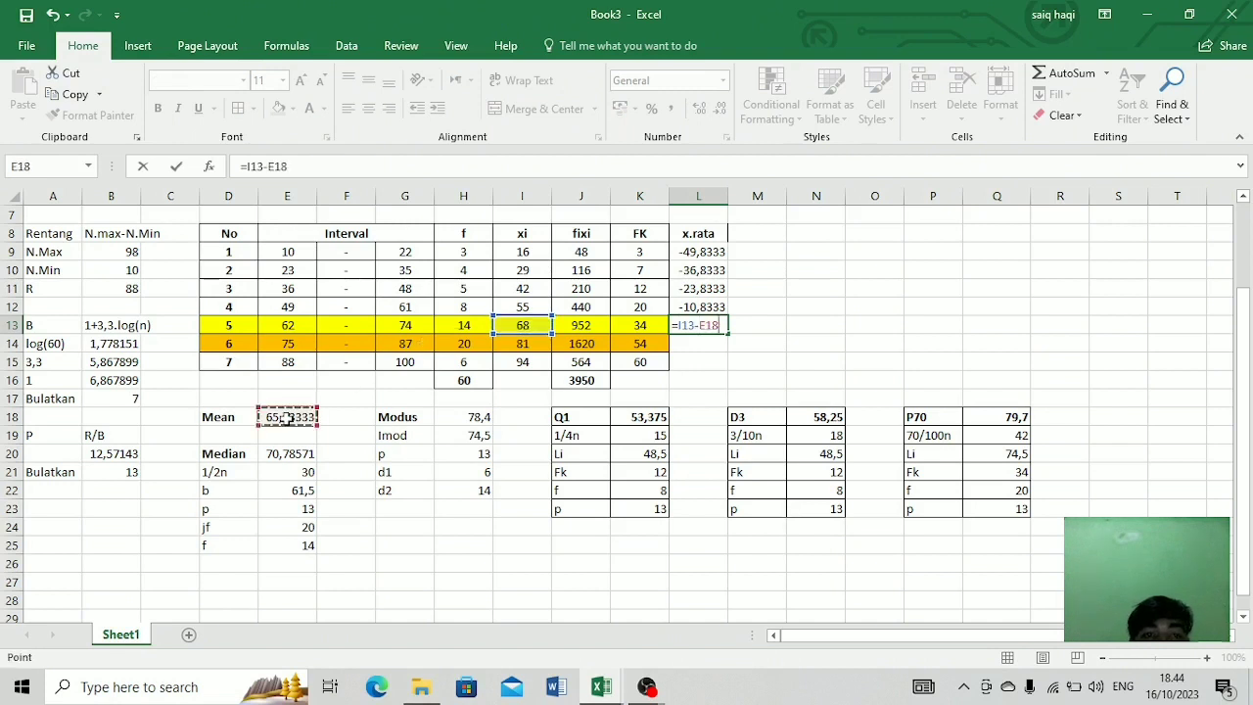
pyautogui.press('Return')
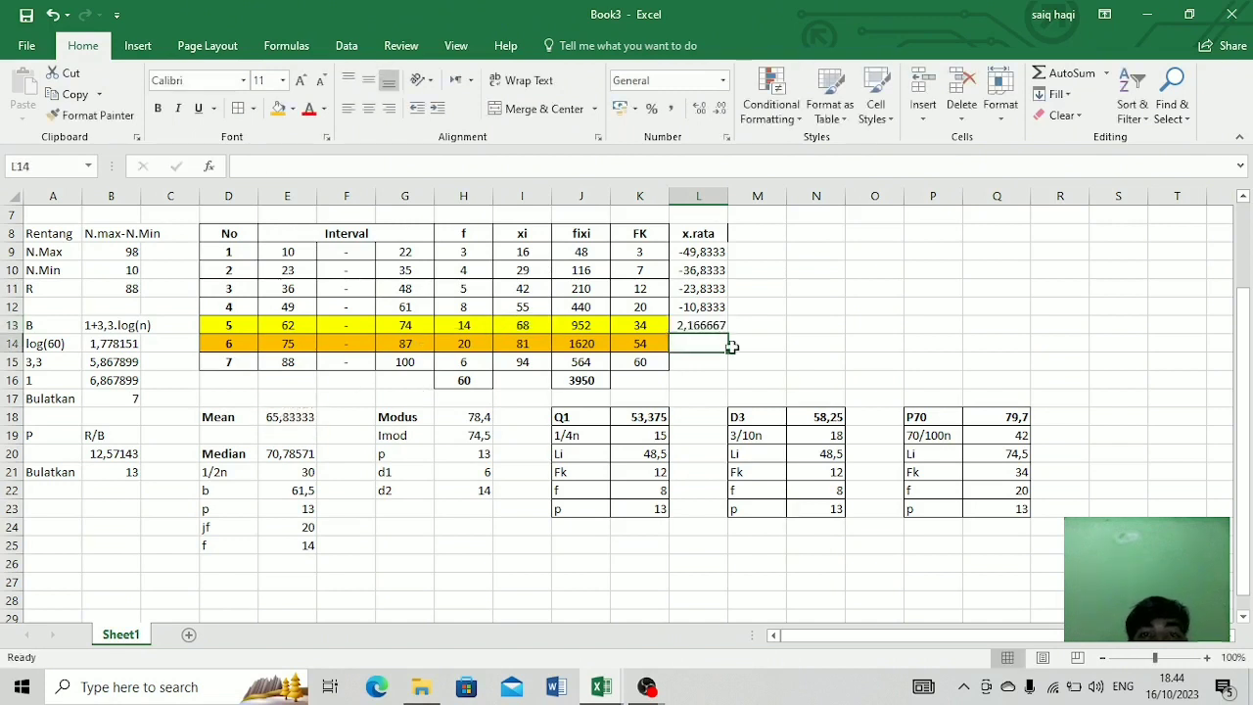
# Step: Subtract the mean from the class 6 and 7 midpoints with =I14-E18 in L14 and =I15-E18 in L15
pyautogui.write('=')
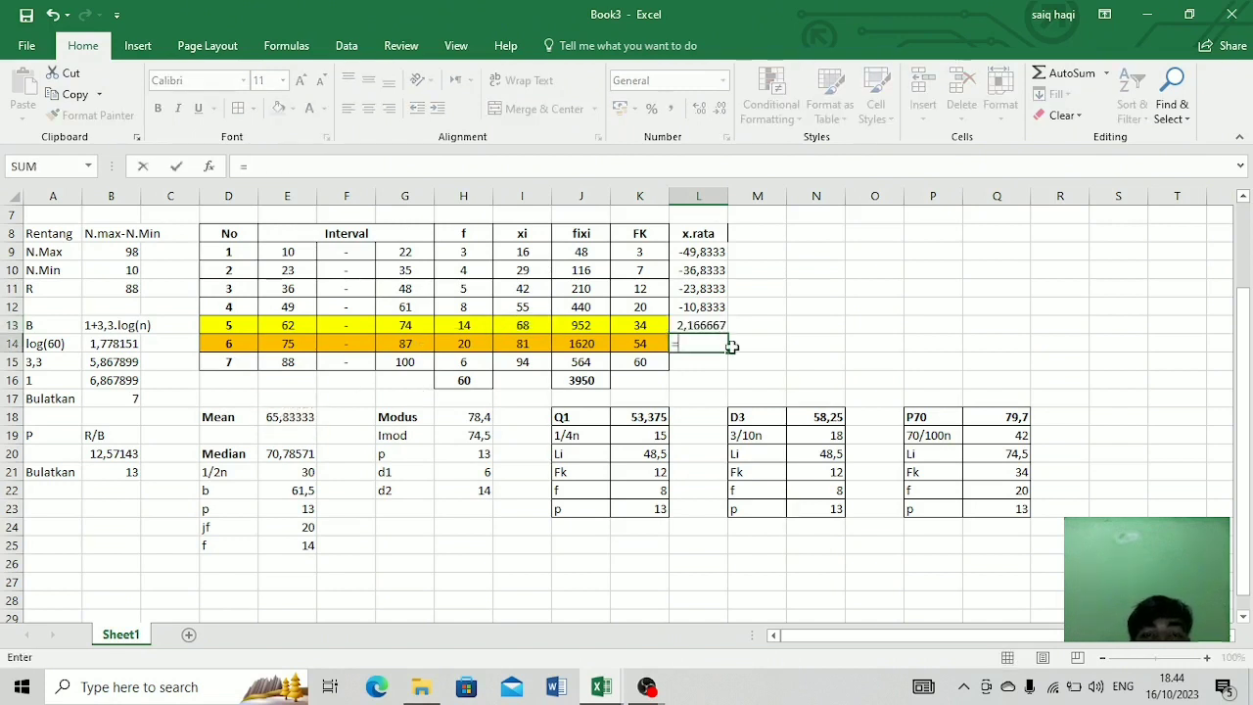
pyautogui.click(526, 345)
pyautogui.write('-')
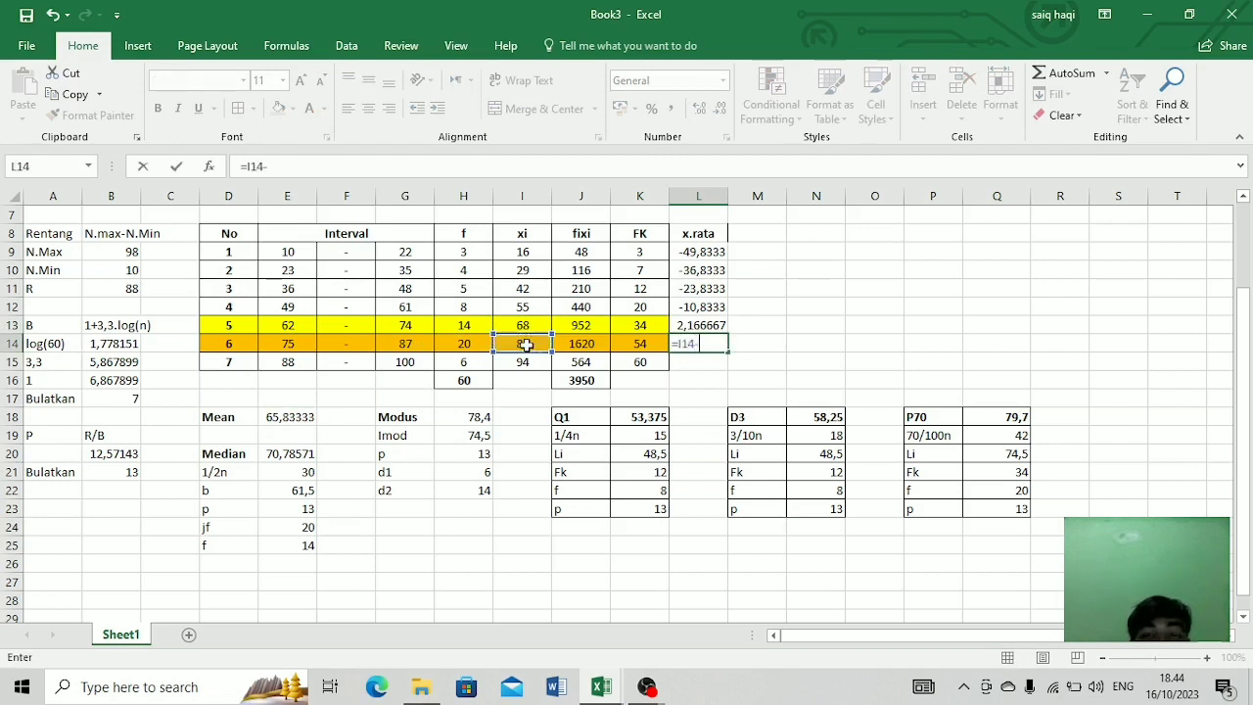
pyautogui.click(291, 417)
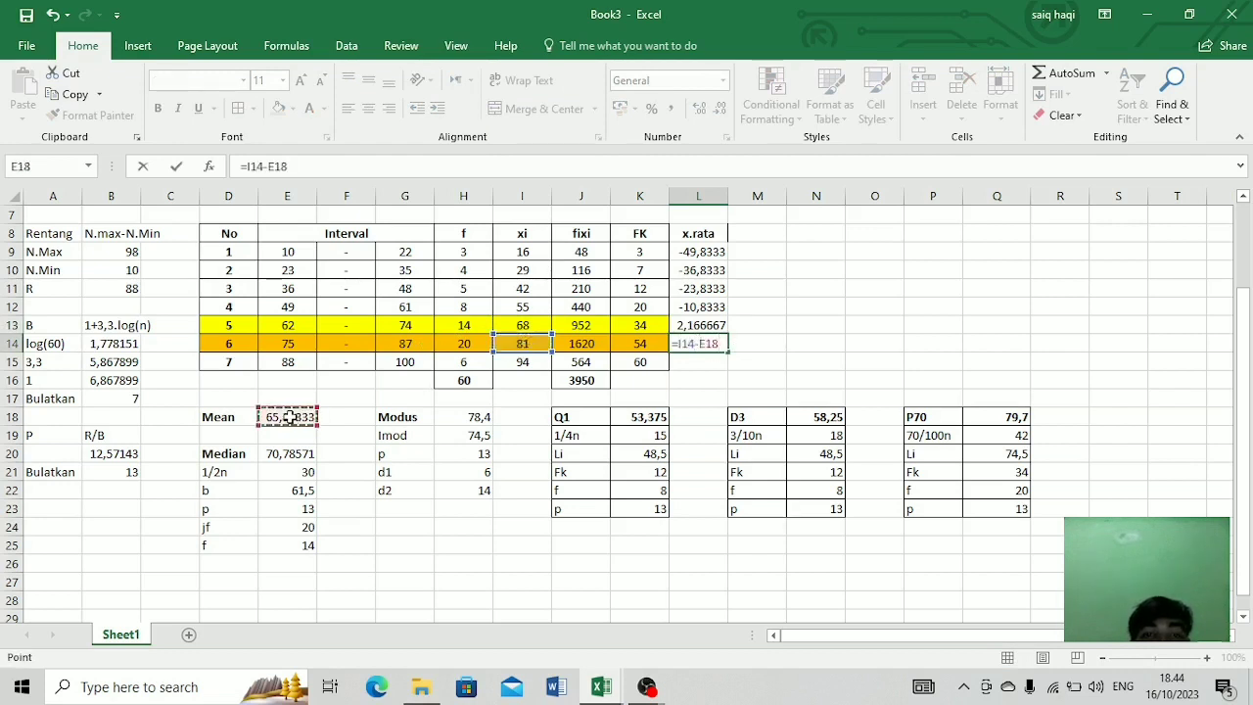
pyautogui.press('Return')
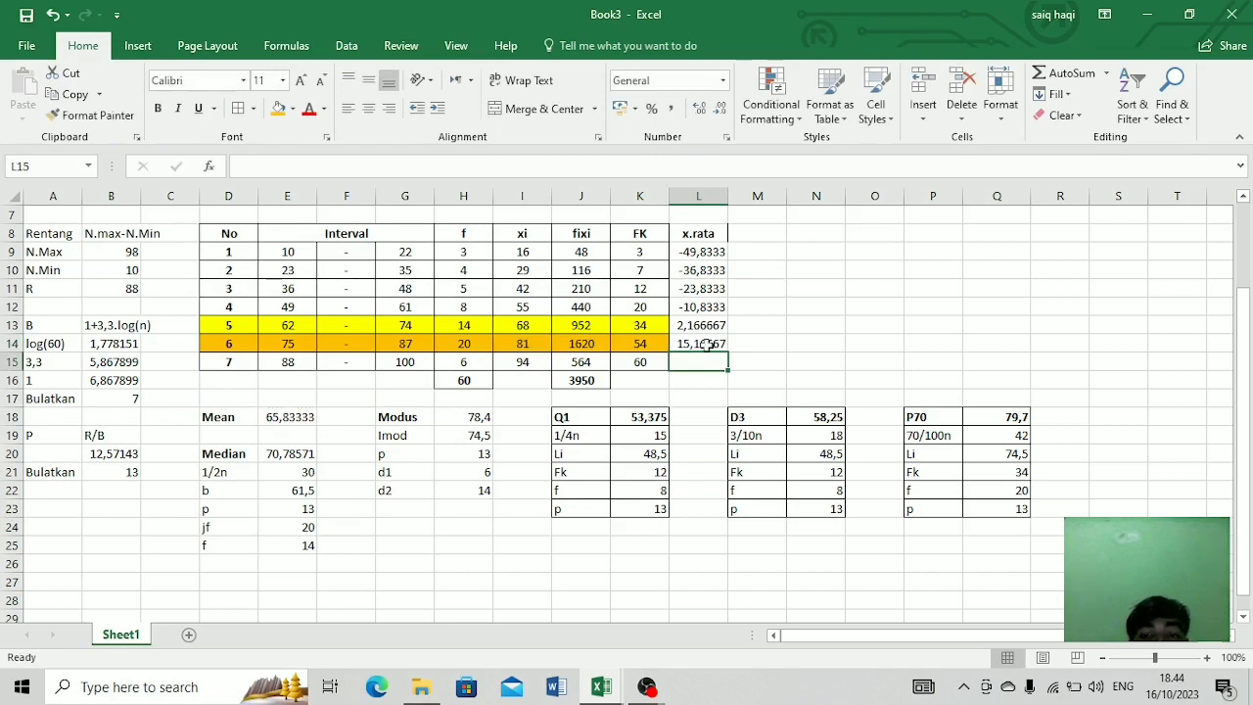
pyautogui.write('=')
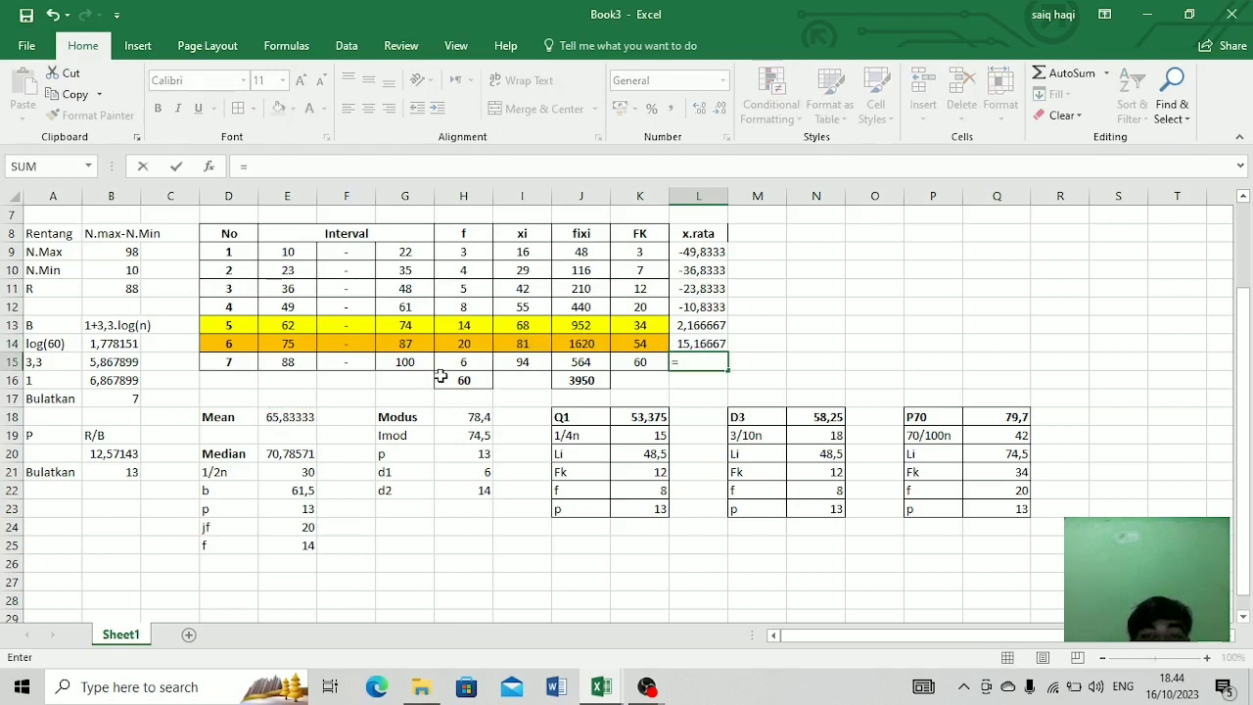
pyautogui.click(527, 362)
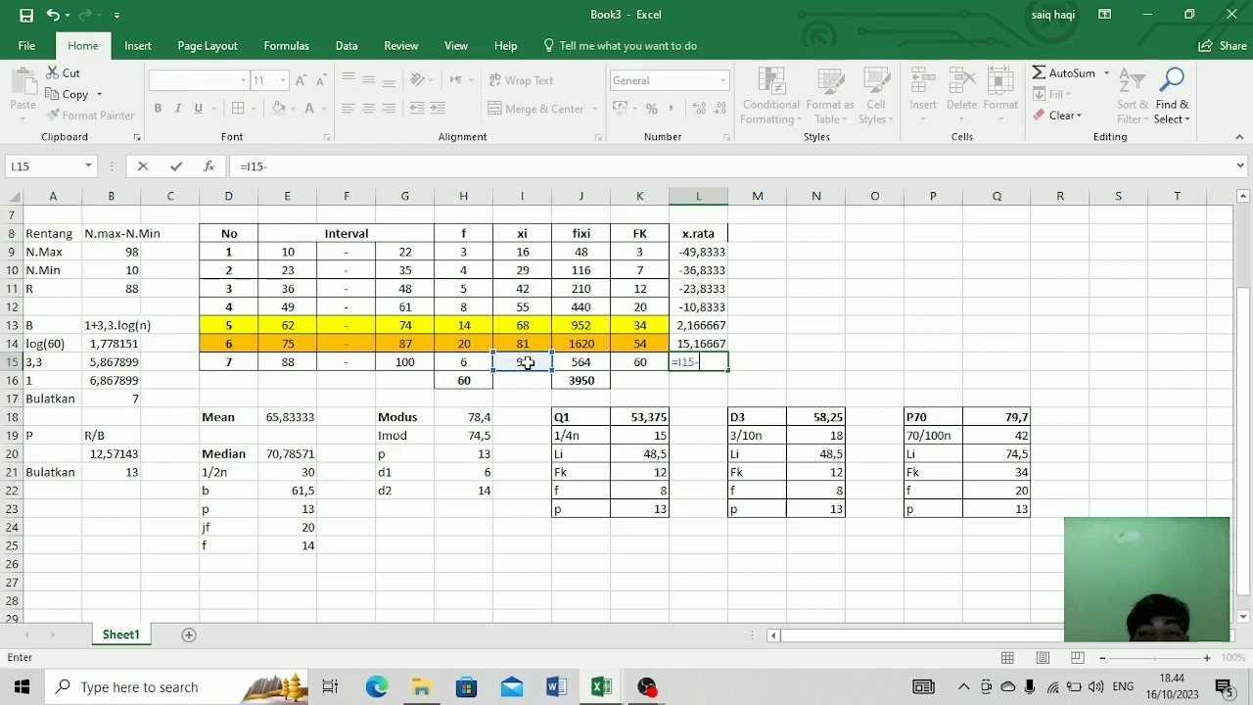
pyautogui.write('-')
pyautogui.click(298, 418)
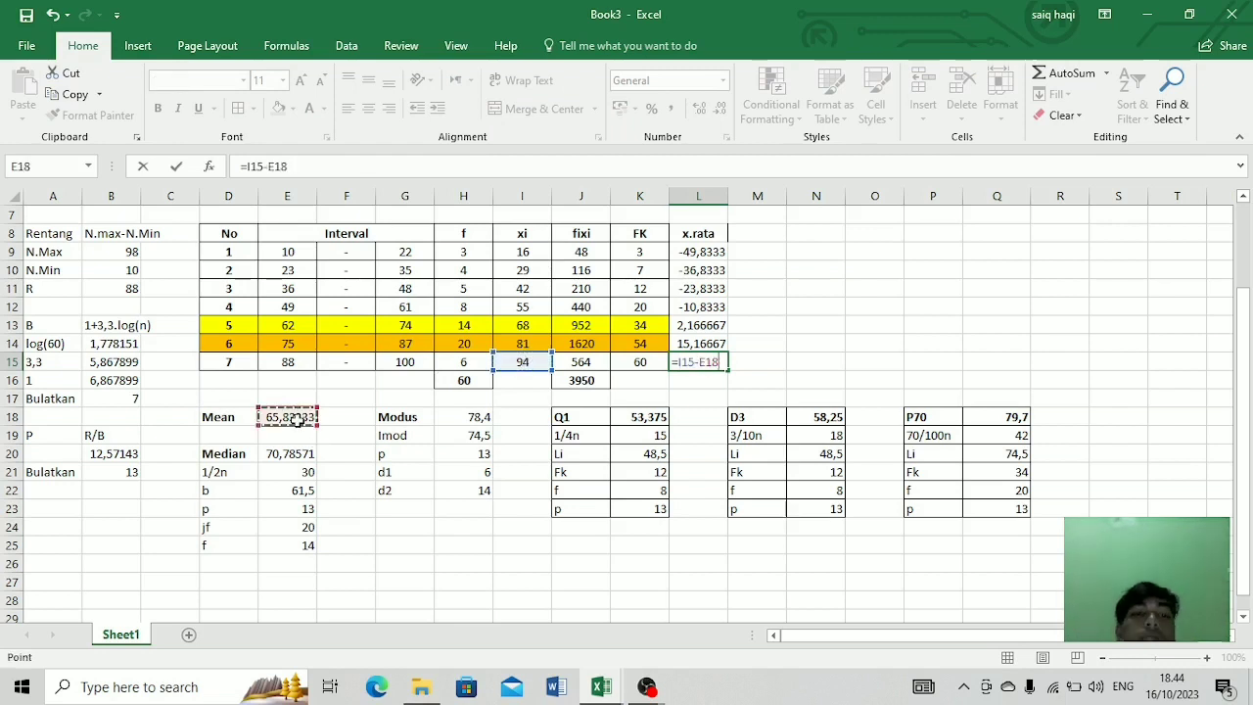
pyautogui.press('Return')
# Step: Check the formulas of the x.rata column cell by cell from L9 through L15
pyautogui.click(693, 252)
pyautogui.press('Down')
pyautogui.press('Down')
pyautogui.press('Down')
pyautogui.press('Up')
pyautogui.press('Up')
pyautogui.press('Up')
pyautogui.press('Down')
pyautogui.press('Down')
pyautogui.press('Down')
pyautogui.press('Down')
pyautogui.press('Down')
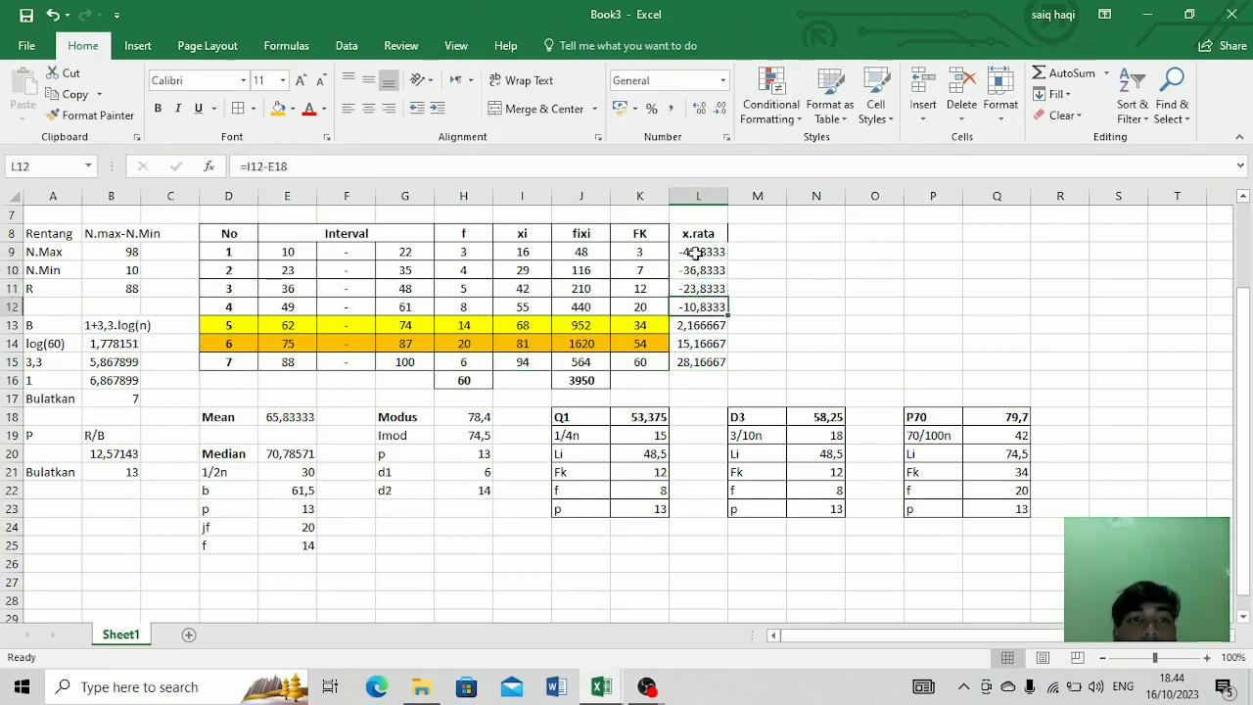
pyautogui.press('Up')
pyautogui.press('Down')
pyautogui.press('Down')
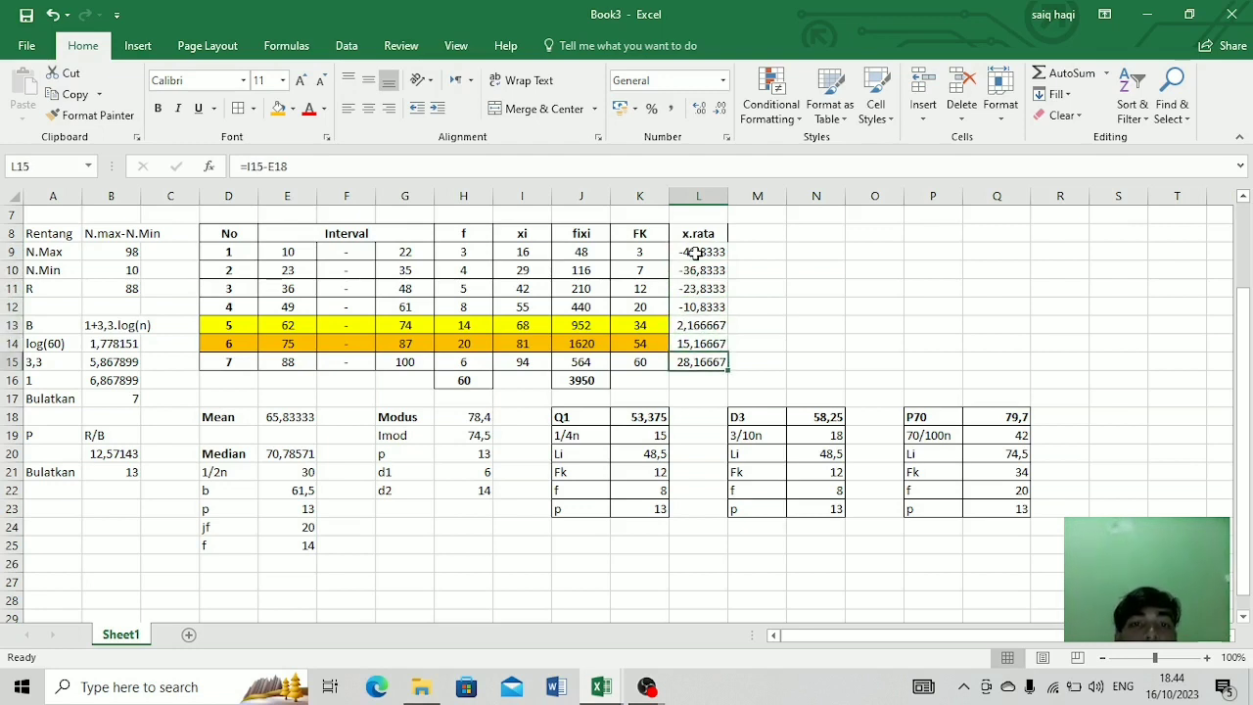
# Step: Apply cell borders to the x.rata column, L8:L15
pyautogui.moveTo(715, 233); pyautogui.dragTo(712, 362)
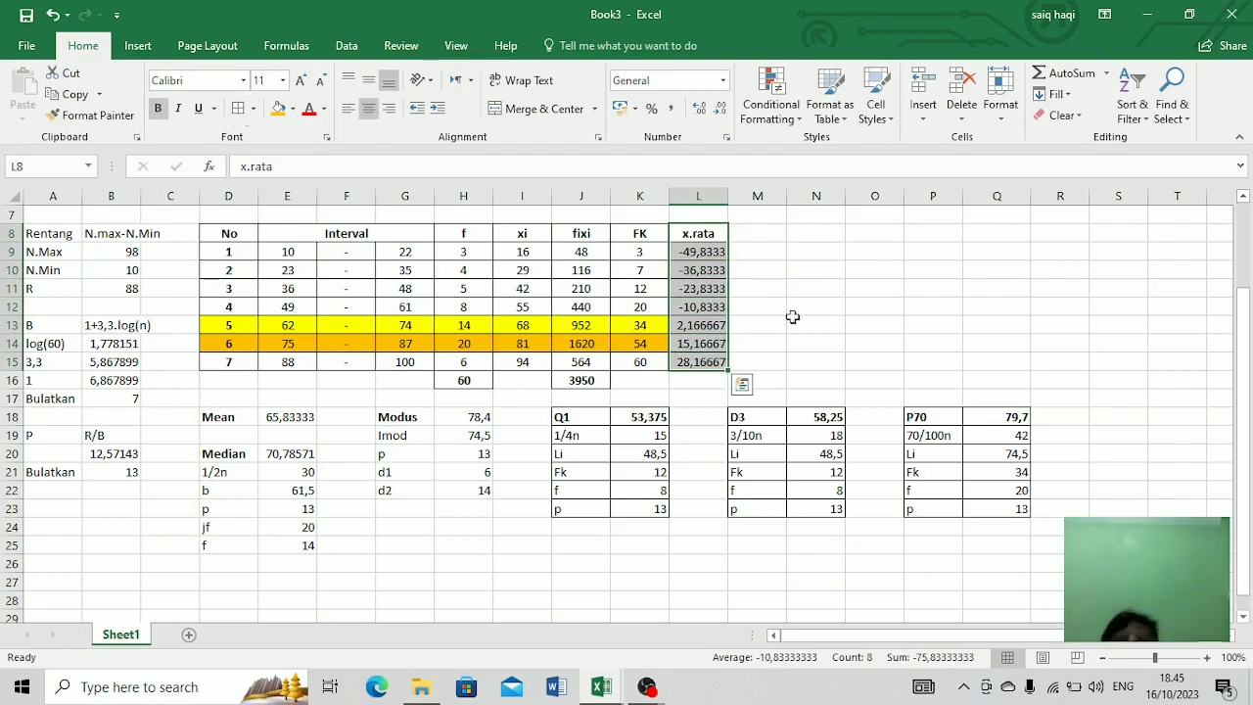
pyautogui.click(601, 688)
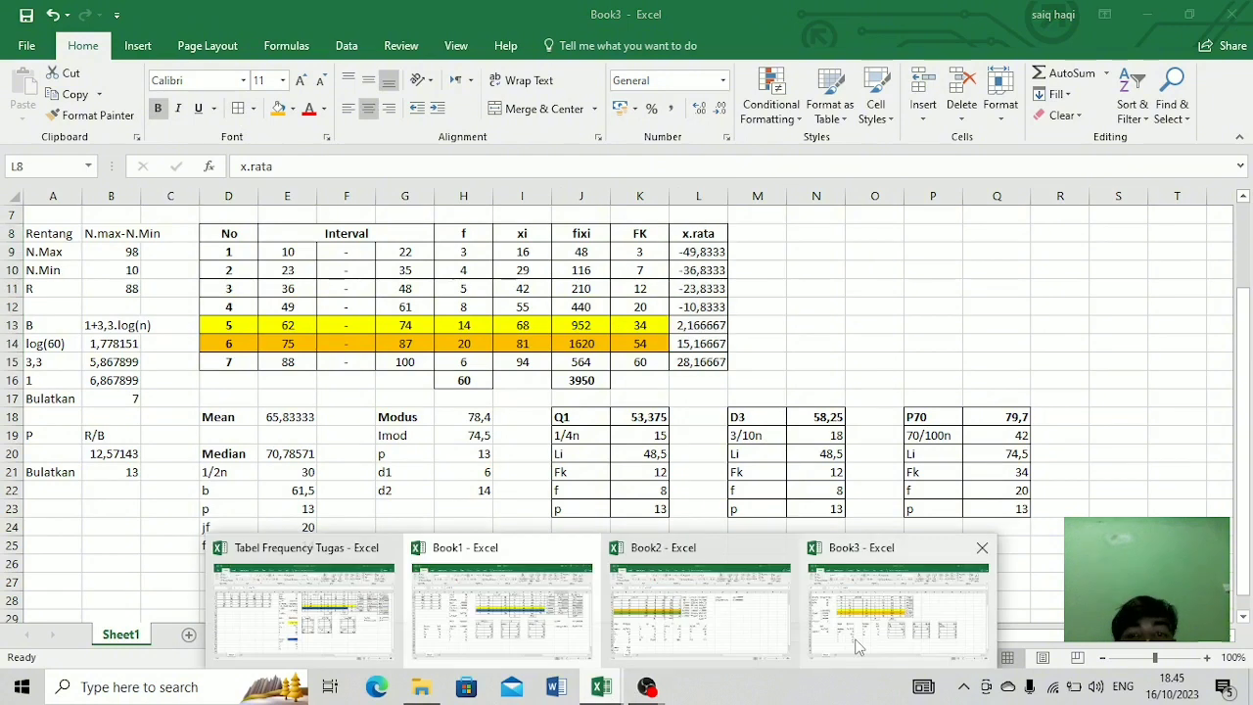
pyautogui.click(857, 646)
# Step: Enter the column header (x.rata)^2 in M8, beside the x.rata header
pyautogui.click(750, 235)
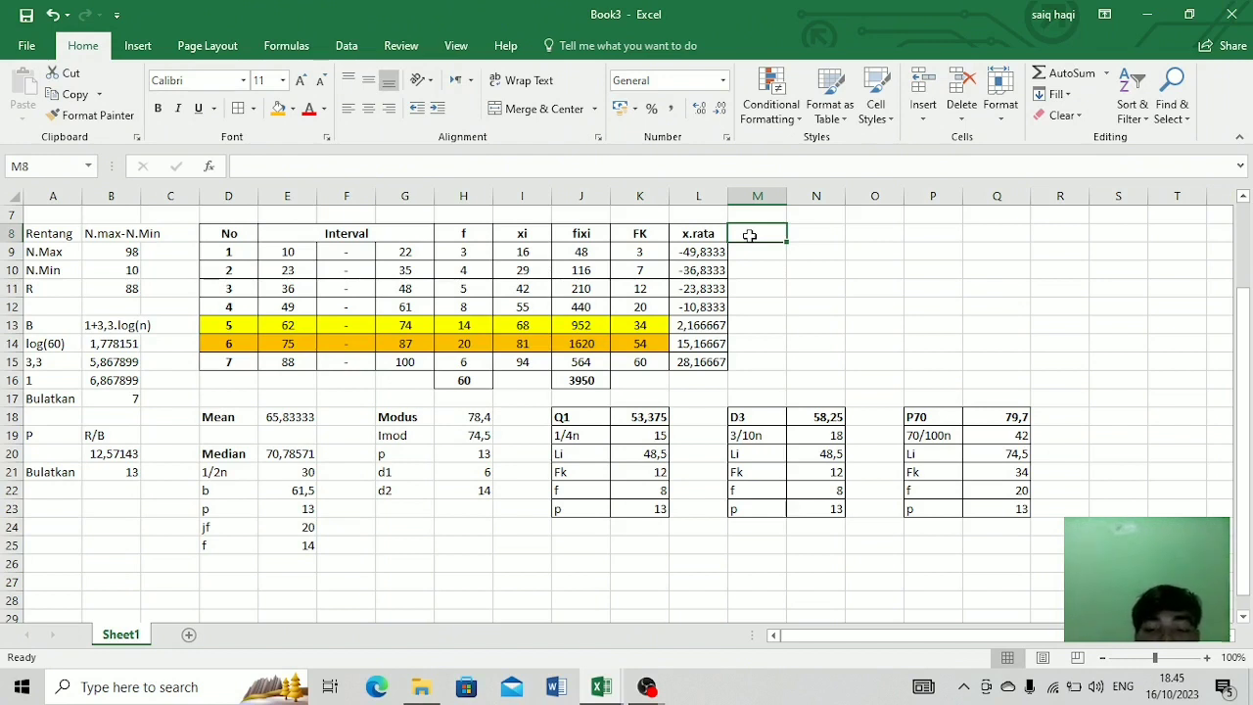
pyautogui.write('x.rata')
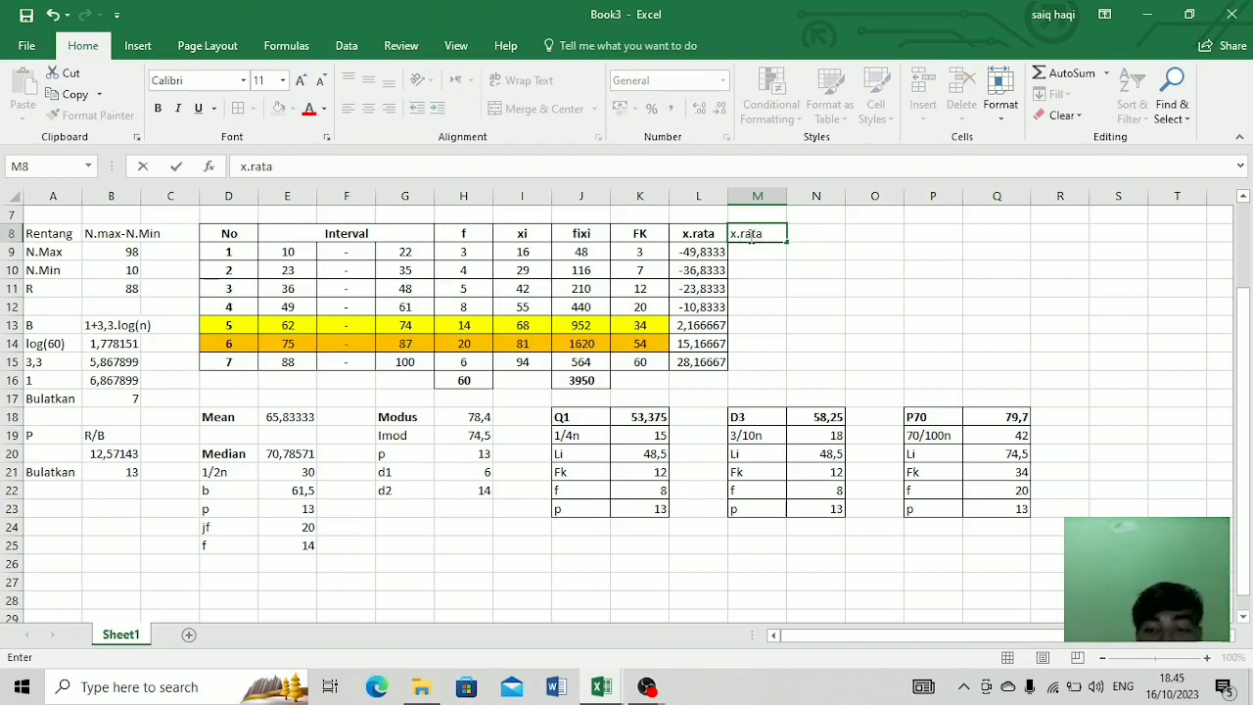
pyautogui.write(')')
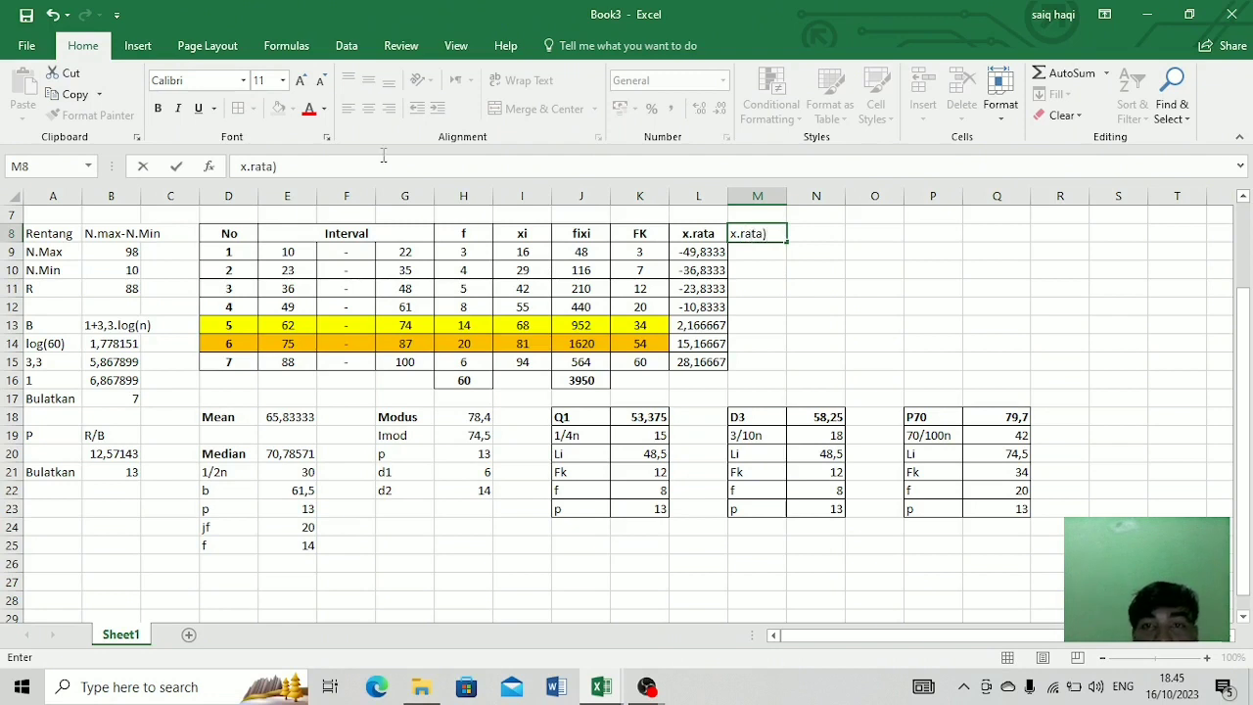
pyautogui.click(733, 233)
pyautogui.write('(')
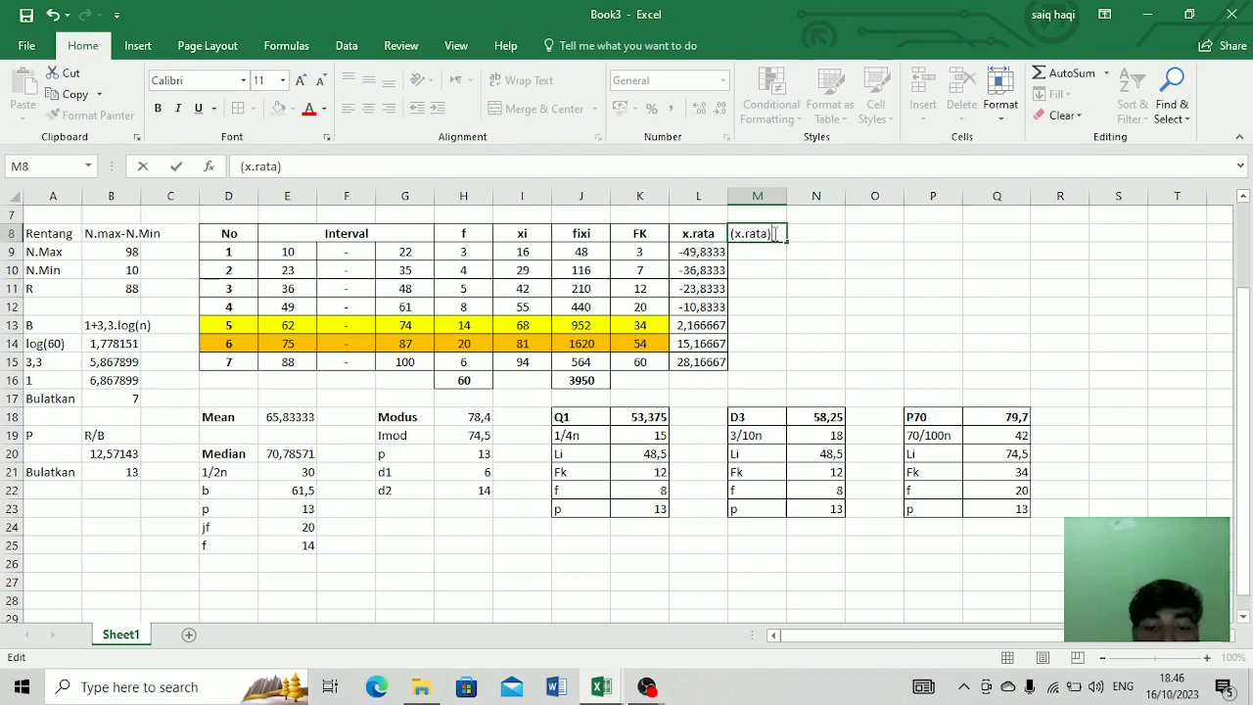
pyautogui.write('^2')
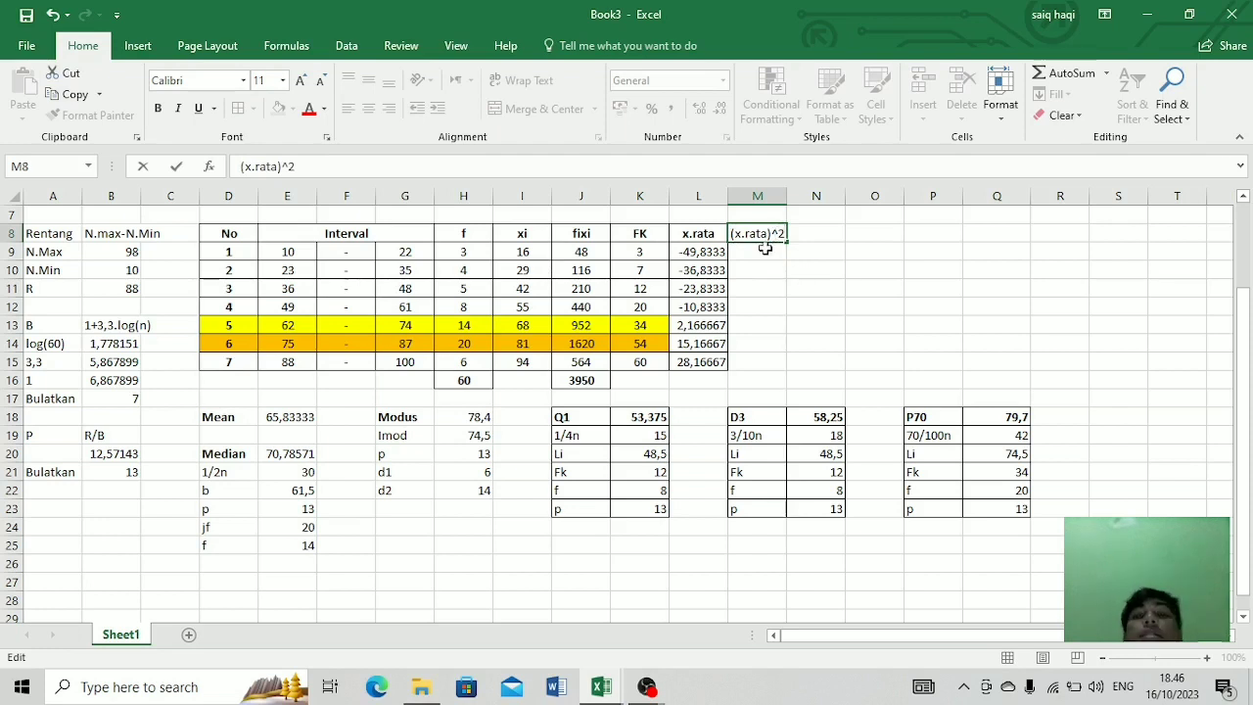
pyautogui.click(765, 249)
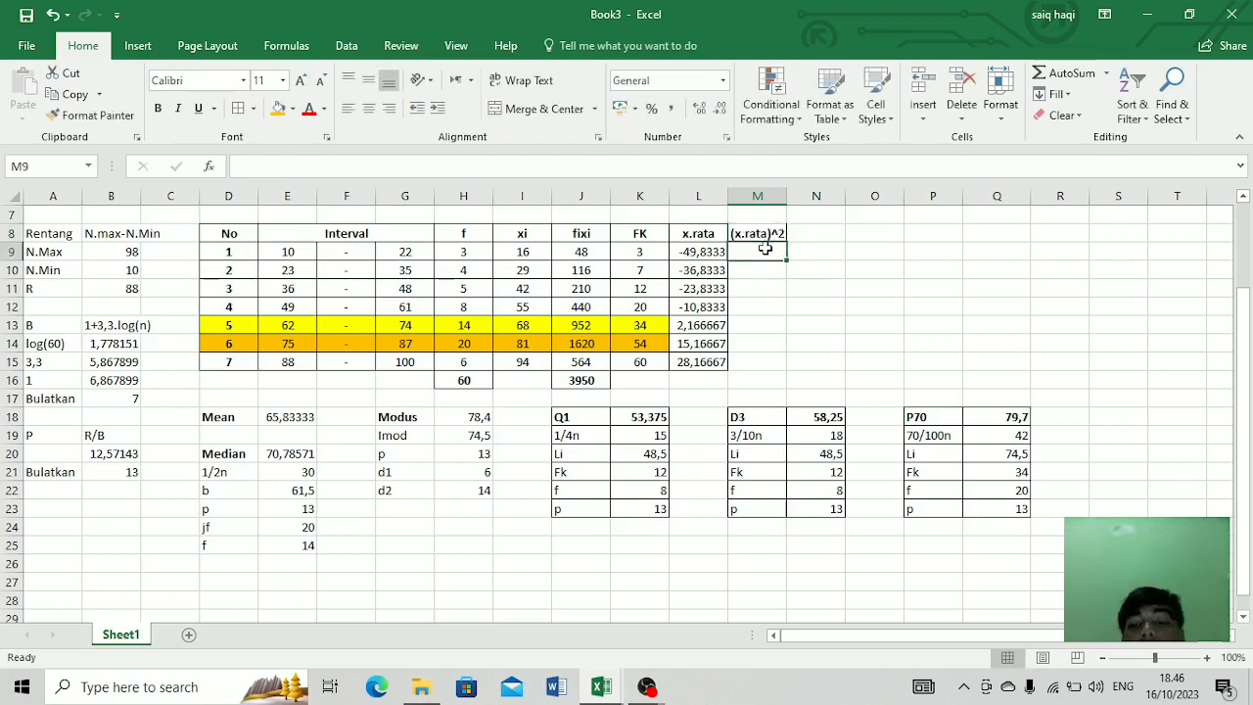
# Step: Square the first class's deviation by entering =L9^2 in M9
pyautogui.write('=')
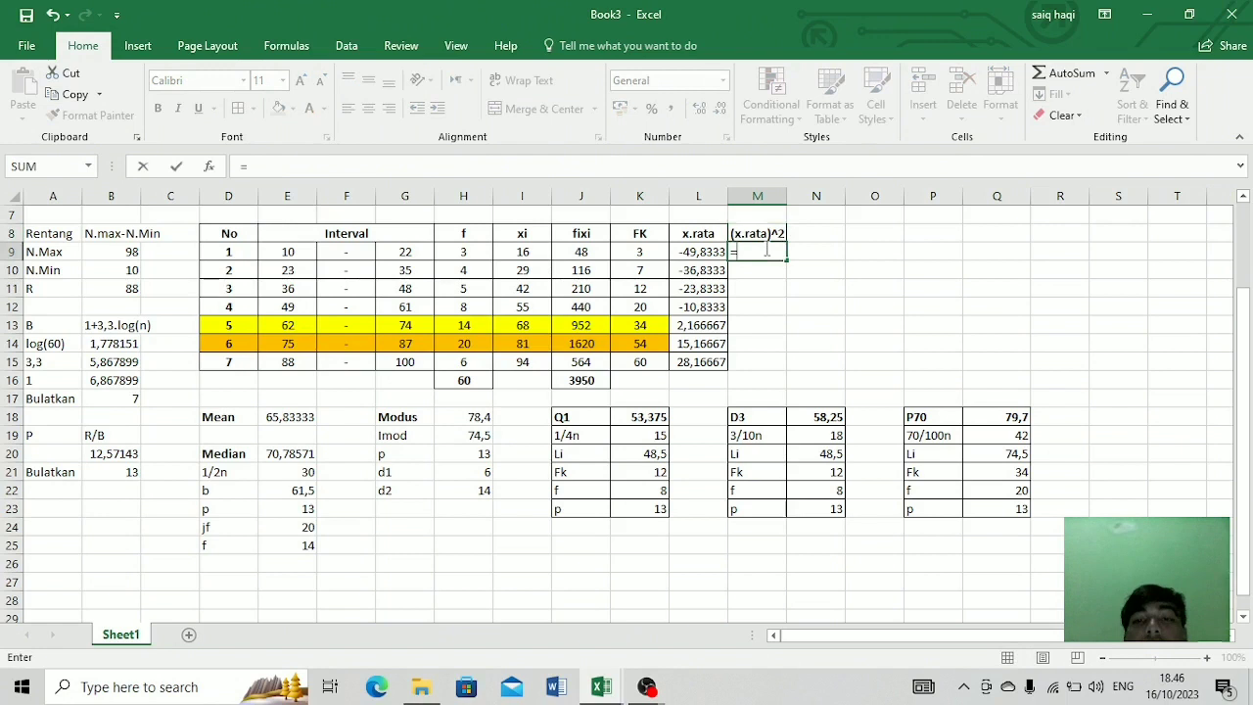
pyautogui.click(703, 252)
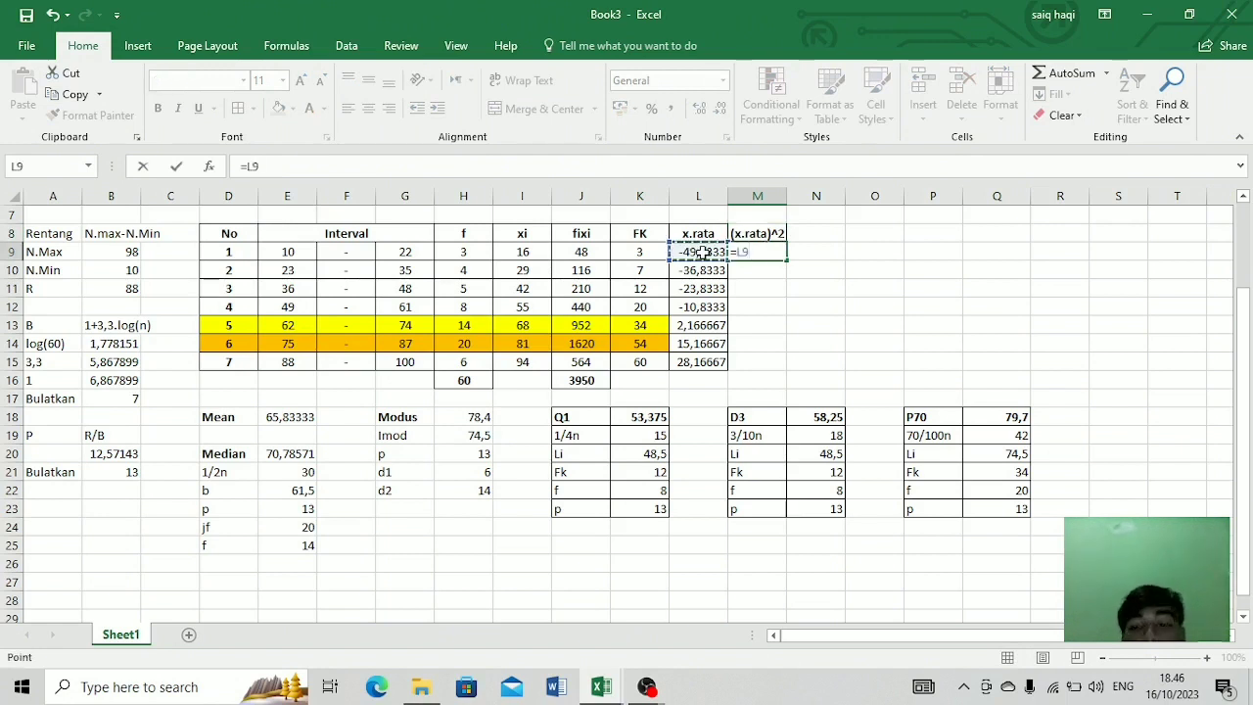
pyautogui.write('^')
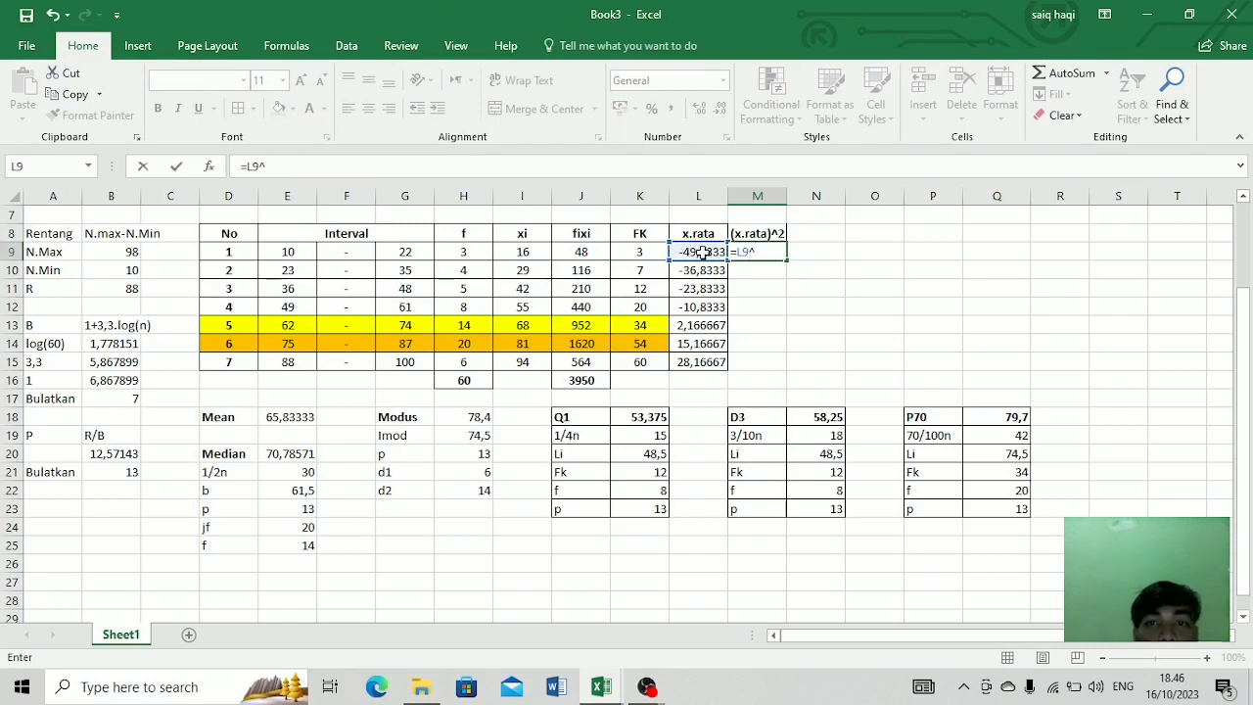
pyautogui.write('2')
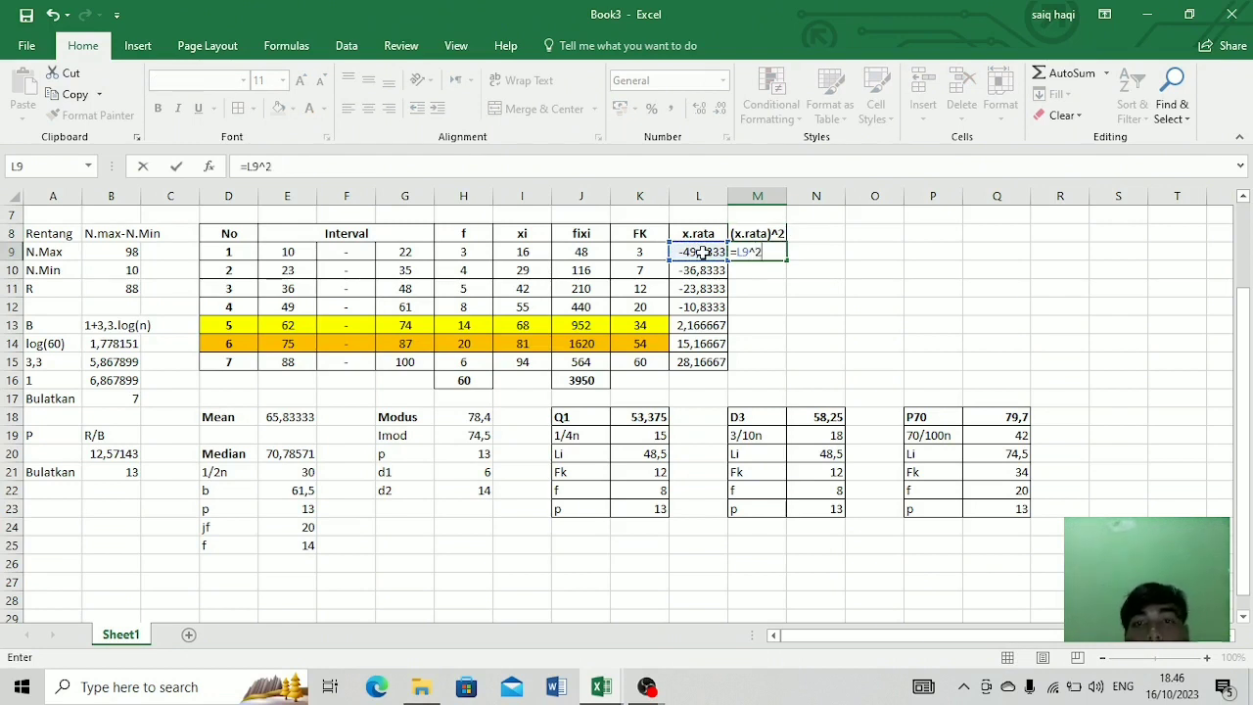
pyautogui.press('Return')
# Step: Square the class 2 and 3 deviations with =L10^2 in M10 and =L11^2 in M11
pyautogui.write('=')
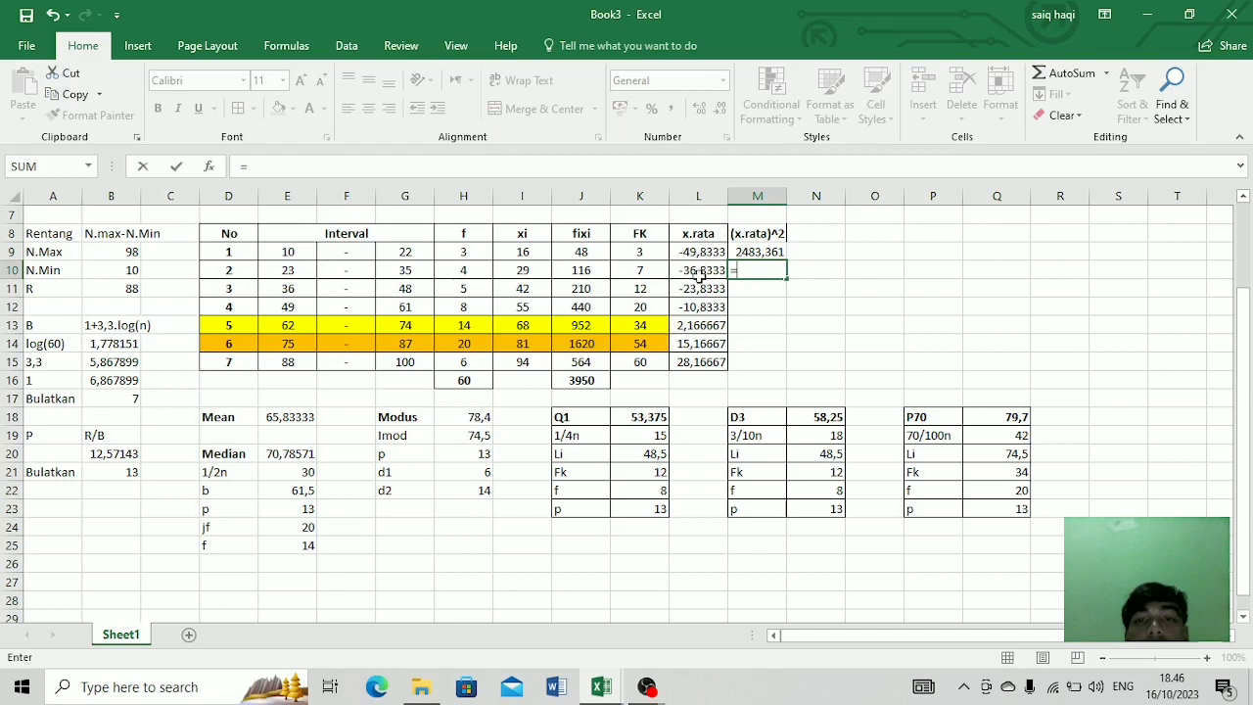
pyautogui.click(701, 270)
pyautogui.write('^2')
pyautogui.press('Return')
pyautogui.write('=')
pyautogui.click(689, 289)
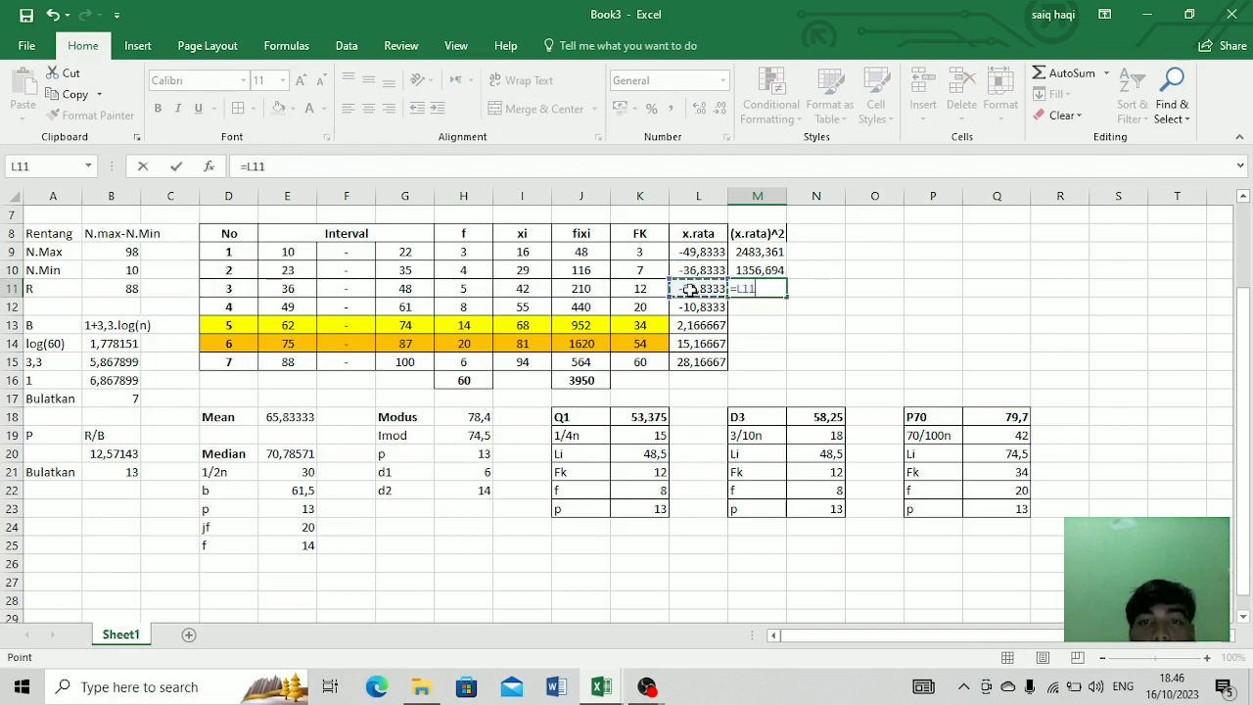
pyautogui.write('^2')
pyautogui.press('Return')
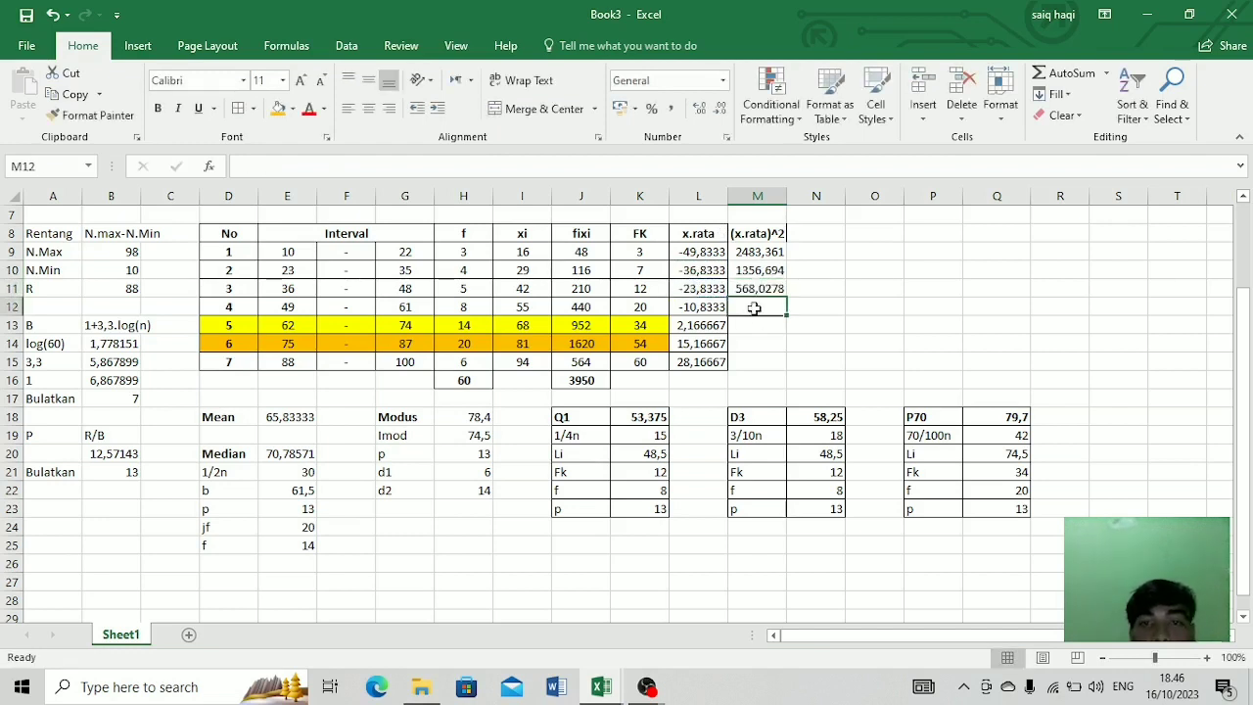
# Step: Square the class 4 and 5 deviations with =L12^2 in M12 and =L13^2 in M13
pyautogui.write('=')
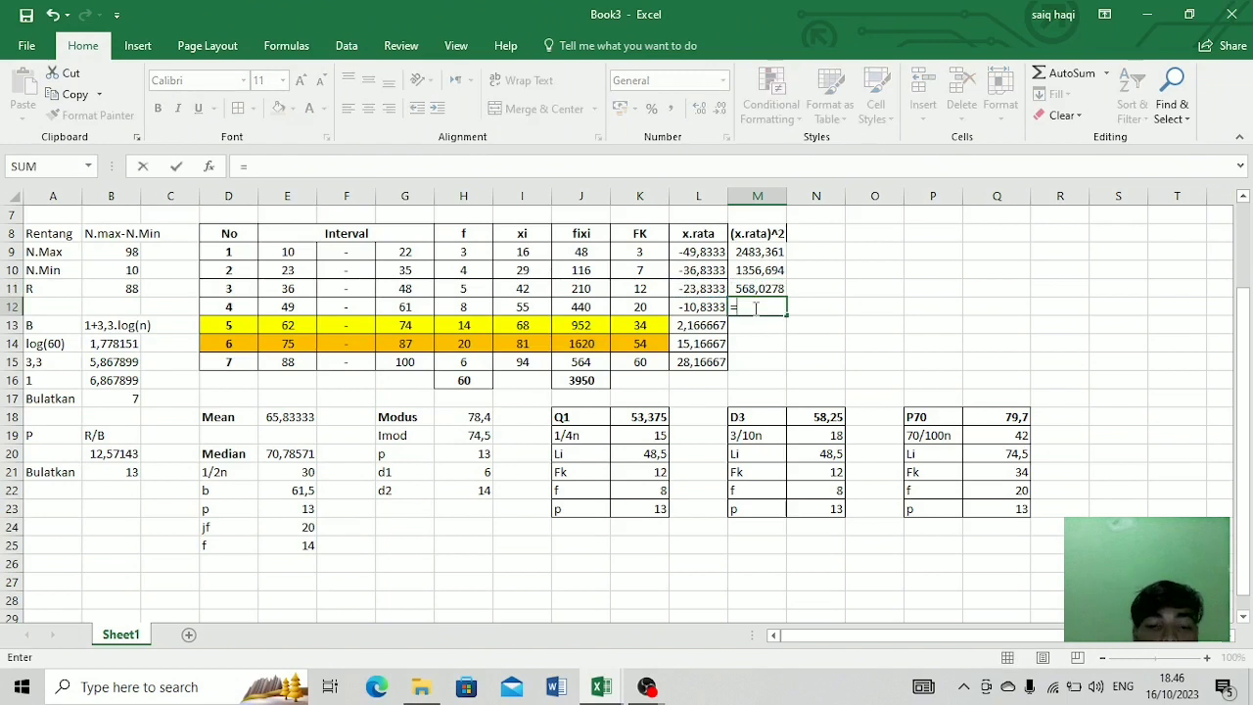
pyautogui.click(689, 307)
pyautogui.write('^2')
pyautogui.press('Return')
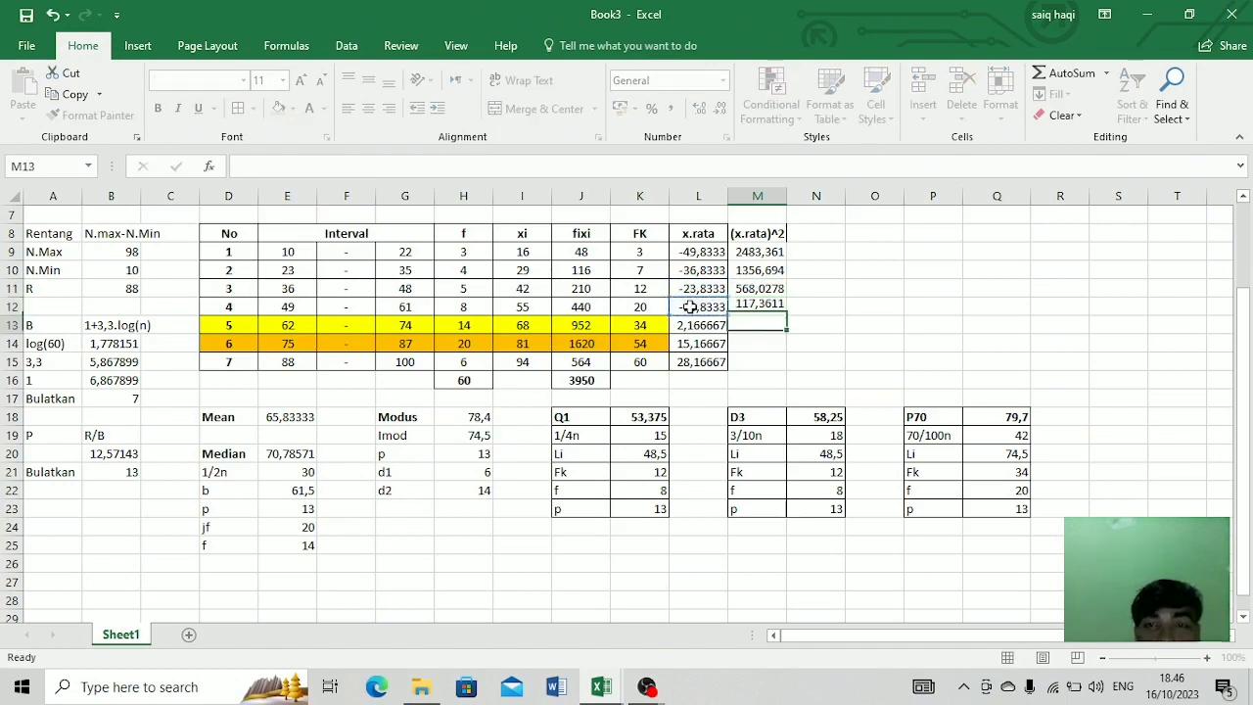
pyautogui.write('=')
pyautogui.click(688, 325)
pyautogui.write('^2')
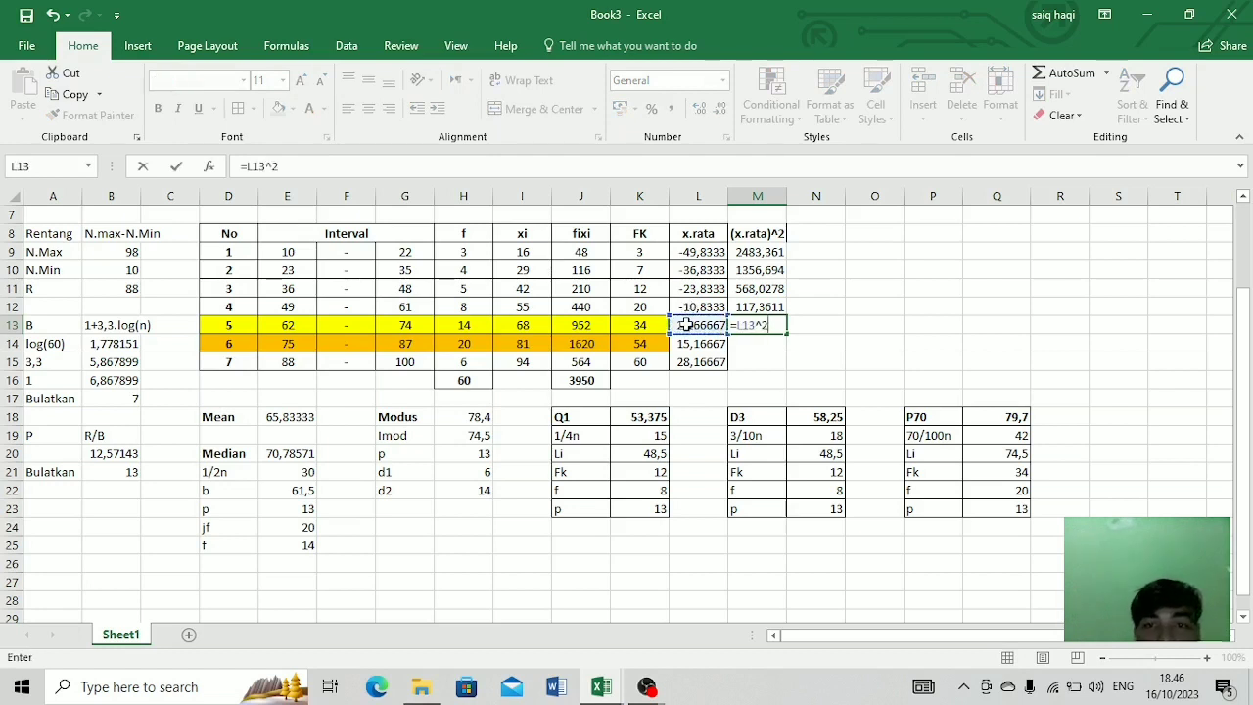
pyautogui.press('Return')
# Step: Square the class 6 and 7 deviations with =L14^2 in M14 and =L15^2 in M15
pyautogui.write('=')
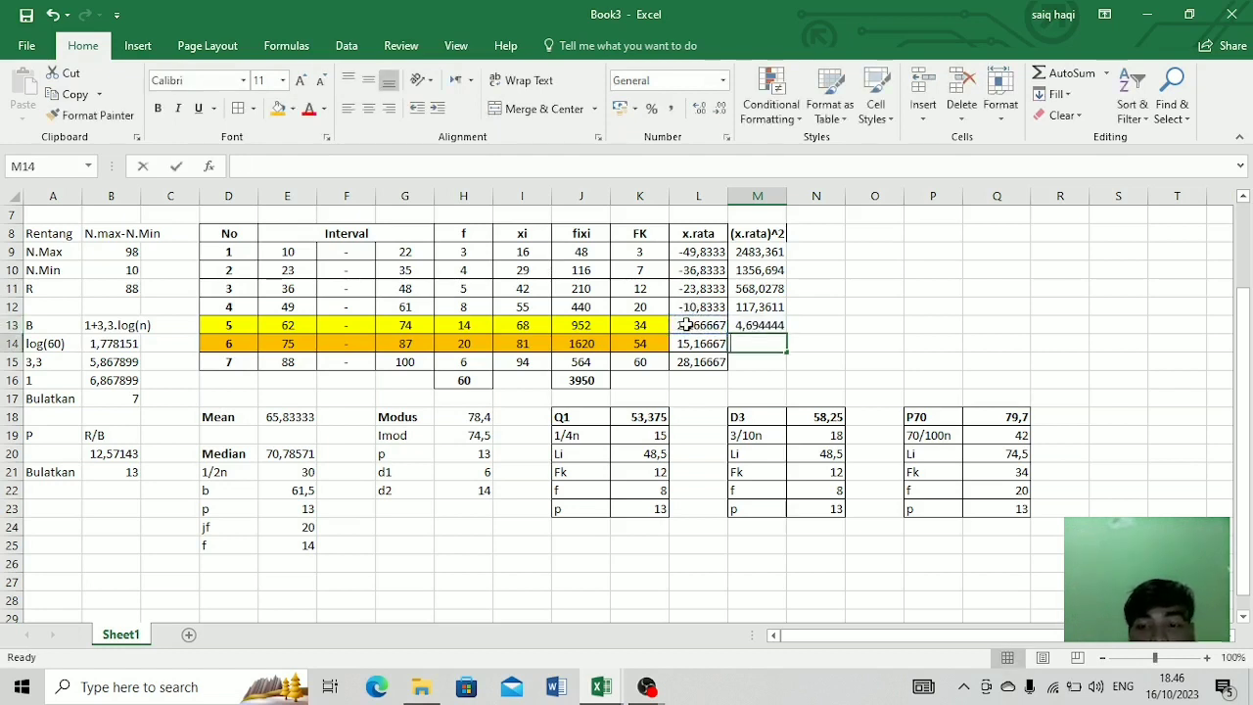
pyautogui.click(685, 343)
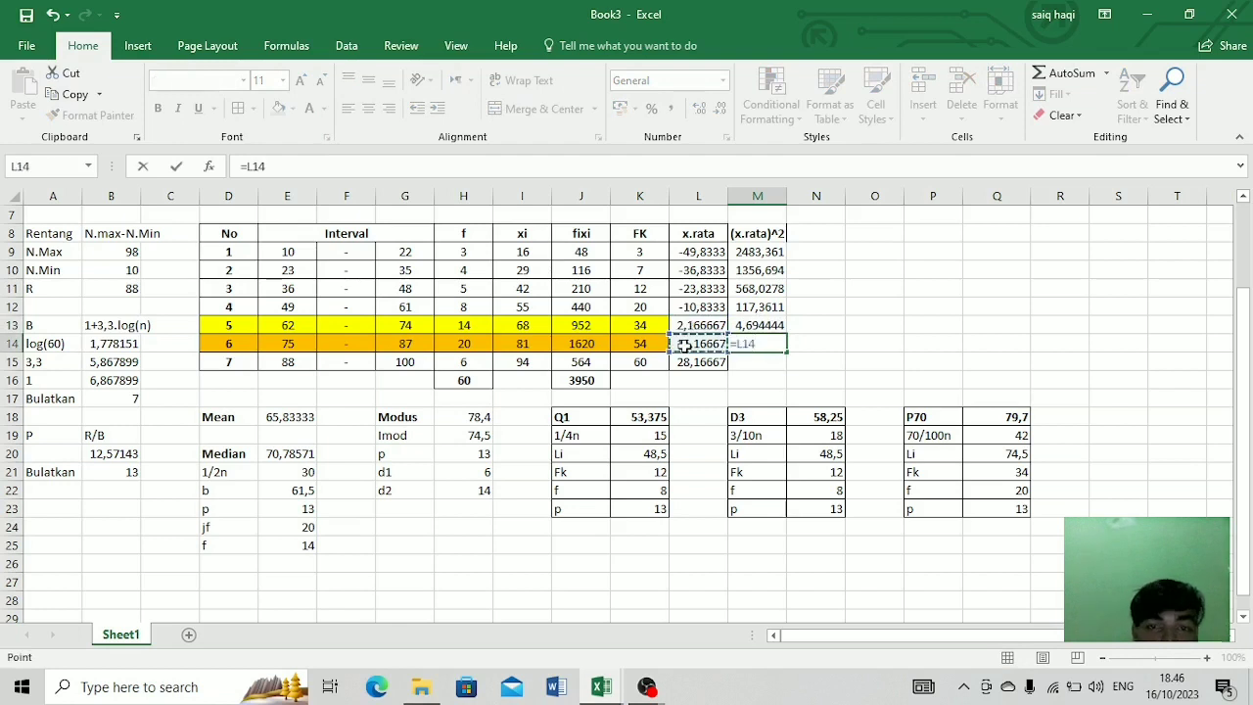
pyautogui.write('^2')
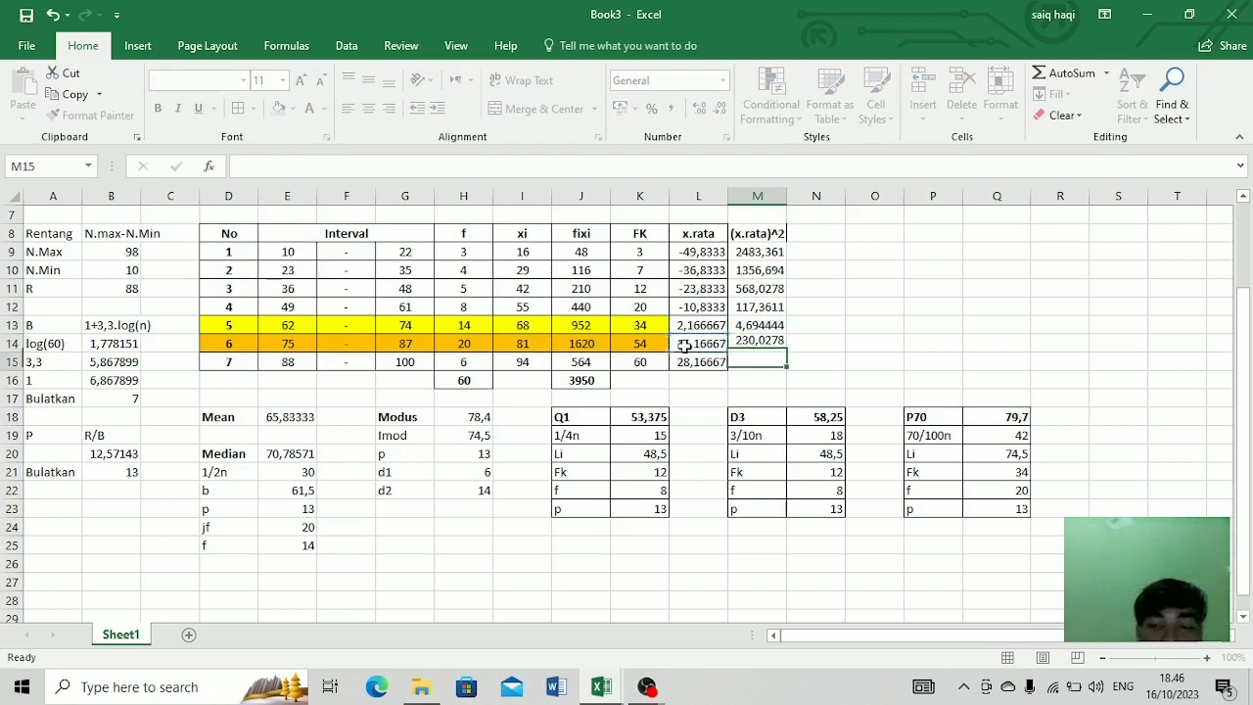
pyautogui.press('Return')
pyautogui.write('=')
pyautogui.click(682, 362)
pyautogui.write('^2')
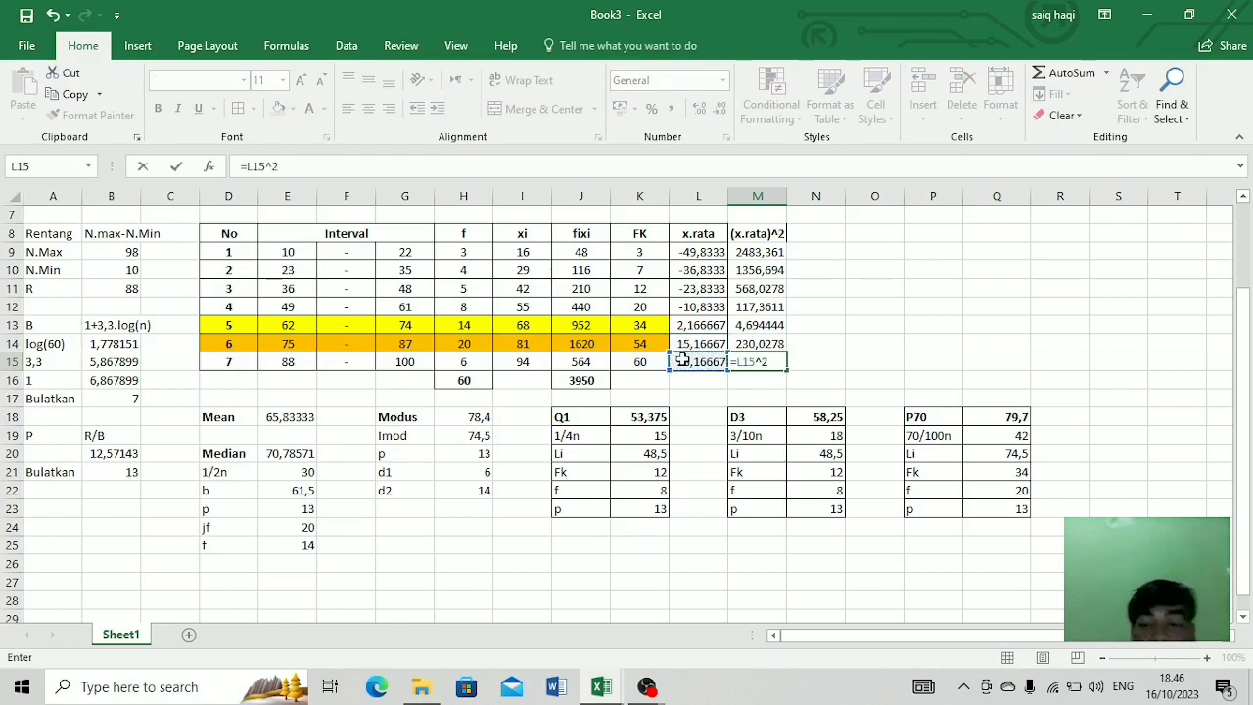
pyautogui.press('Return')
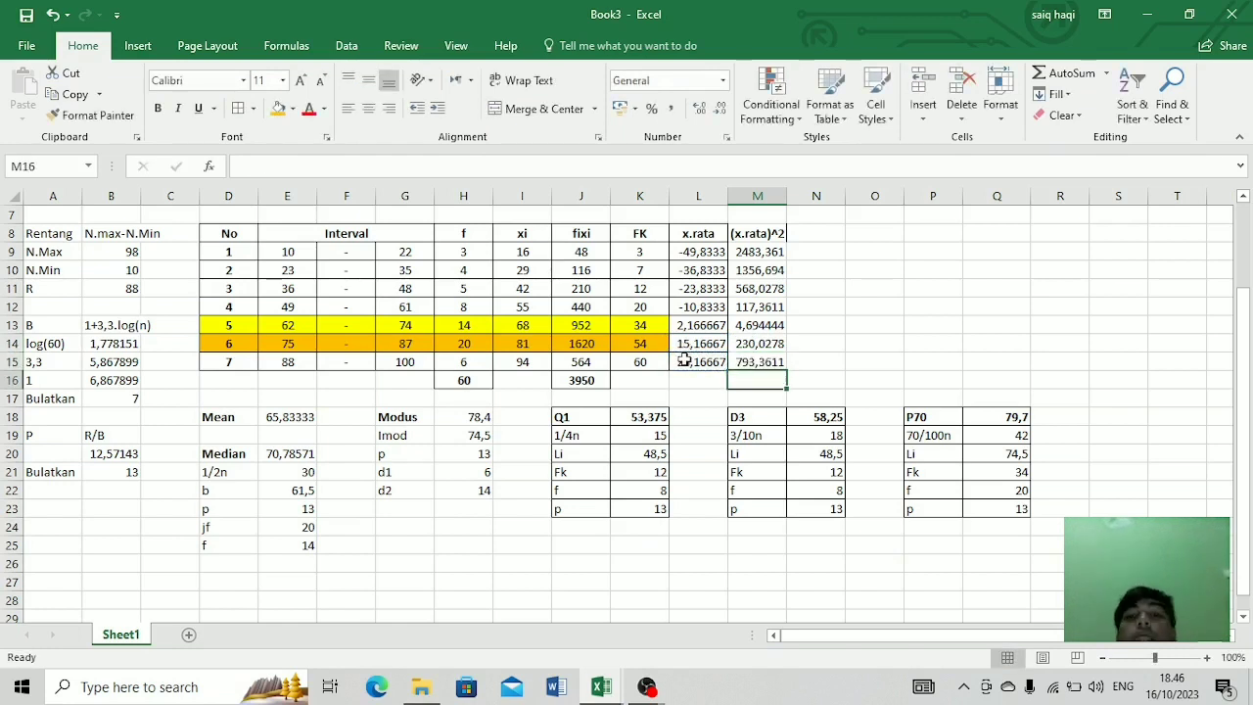
# Step: Apply borders to the squared-deviation column M8:M15
pyautogui.moveTo(773, 233); pyautogui.dragTo(757, 362)
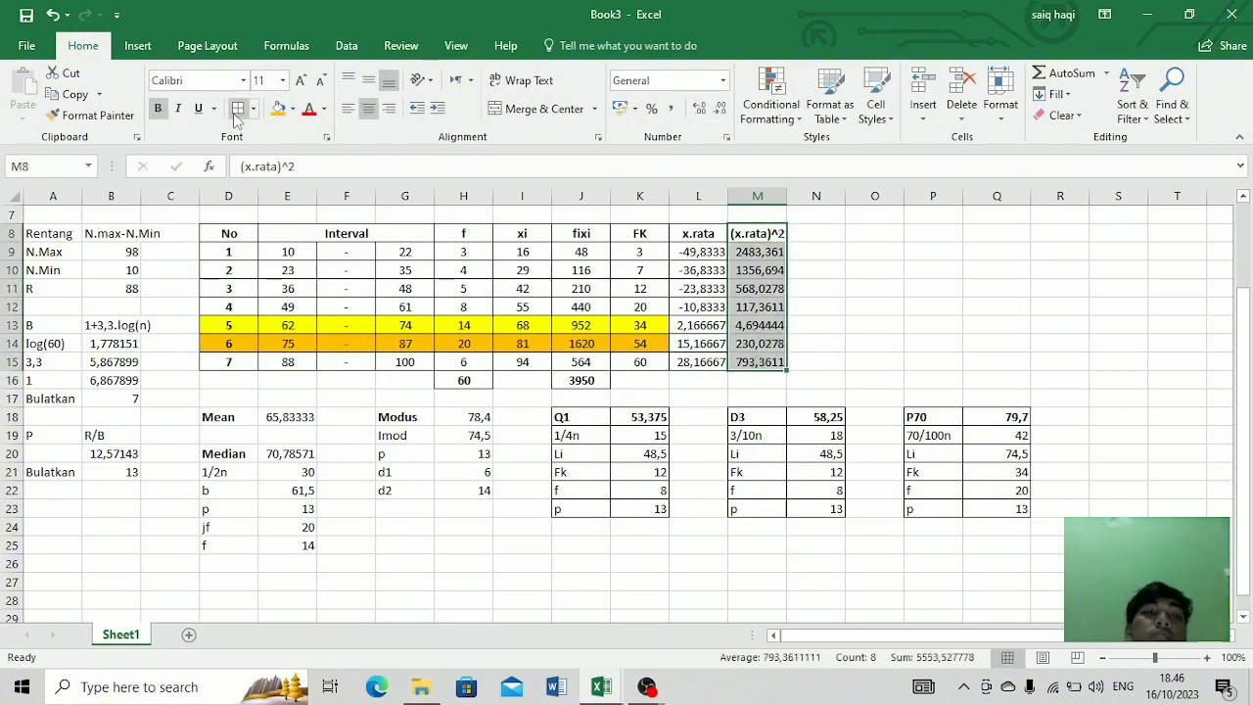
pyautogui.rightClick(799, 240)
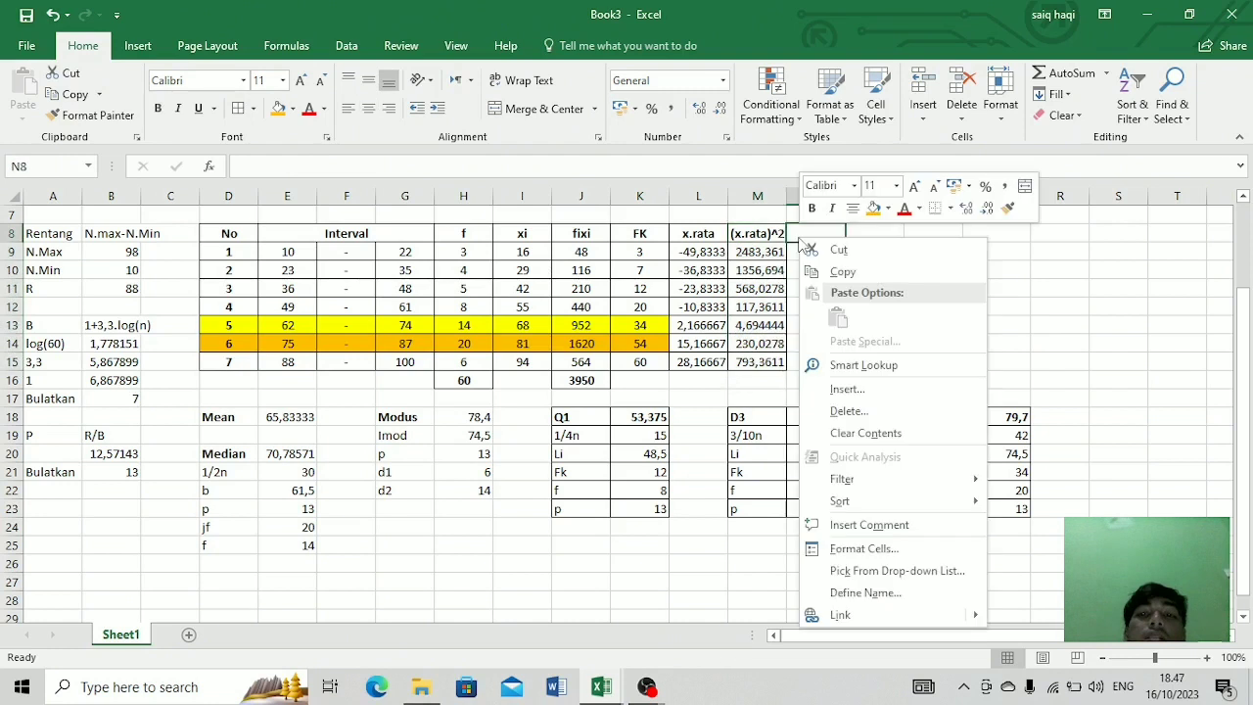
pyautogui.click(798, 236)
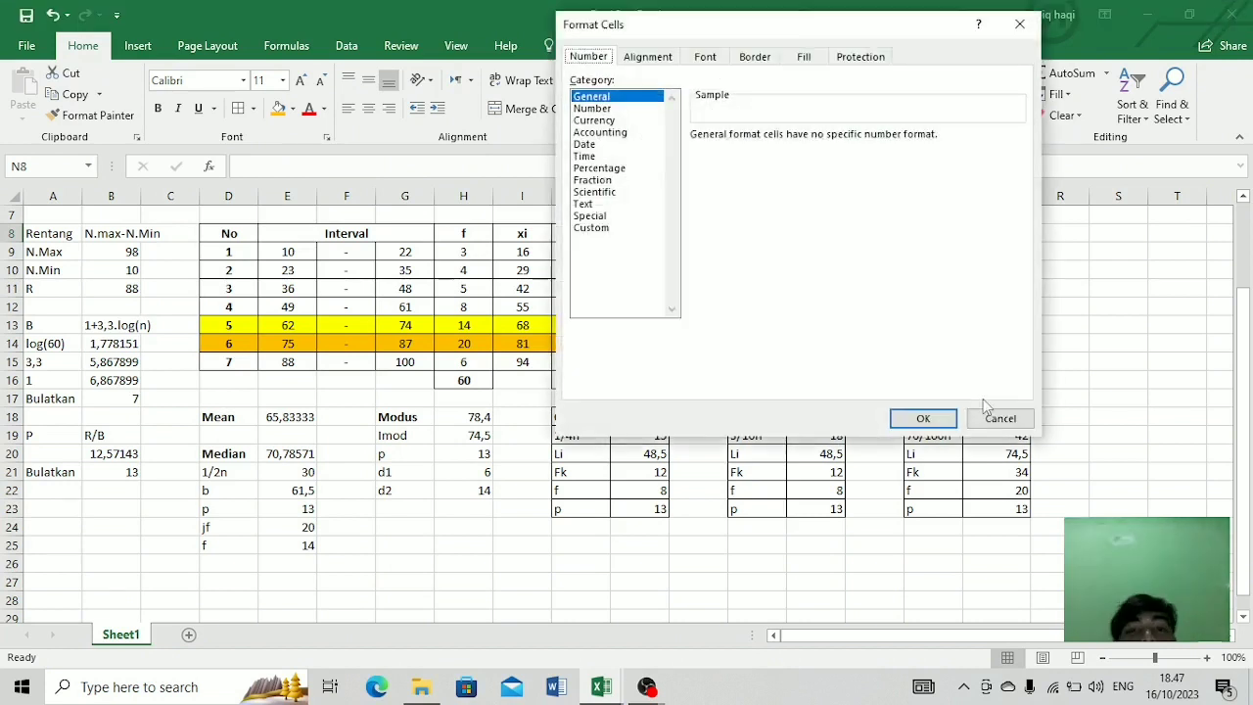
pyautogui.click(1001, 419)
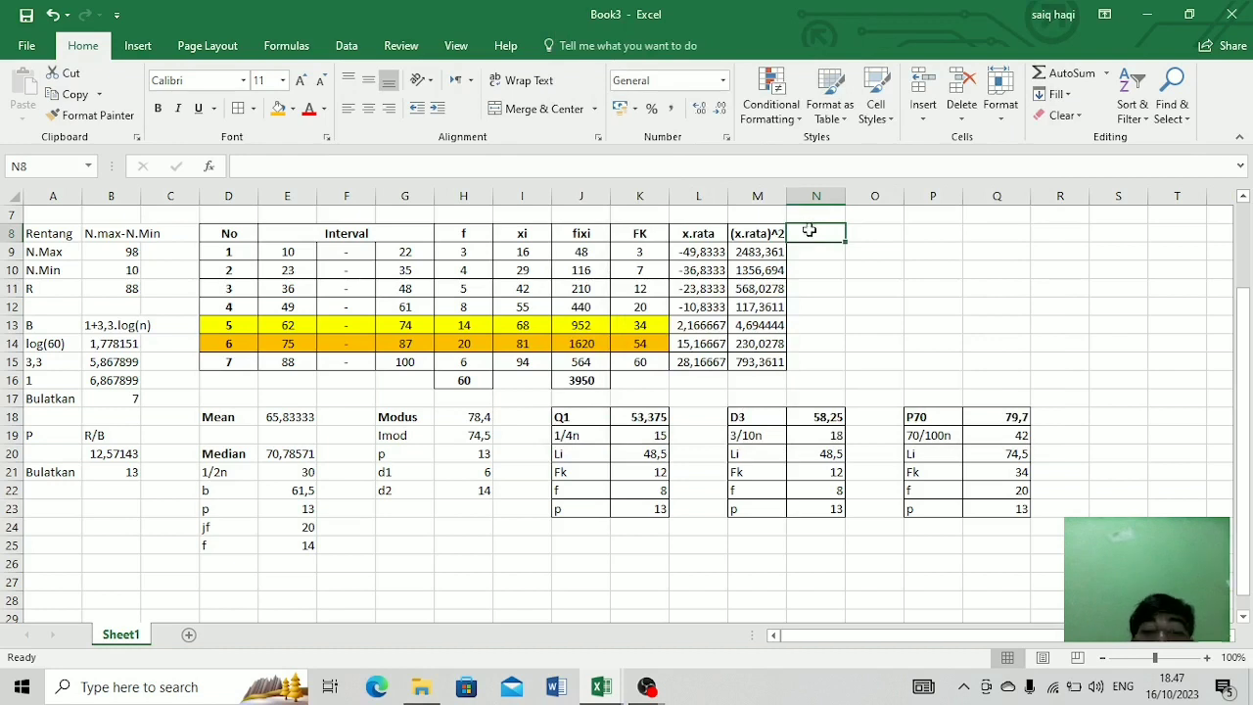
# Step: Head the next table column f(x.rata)^2 in N8 and widen column N to fit the heading
pyautogui.write('f(')
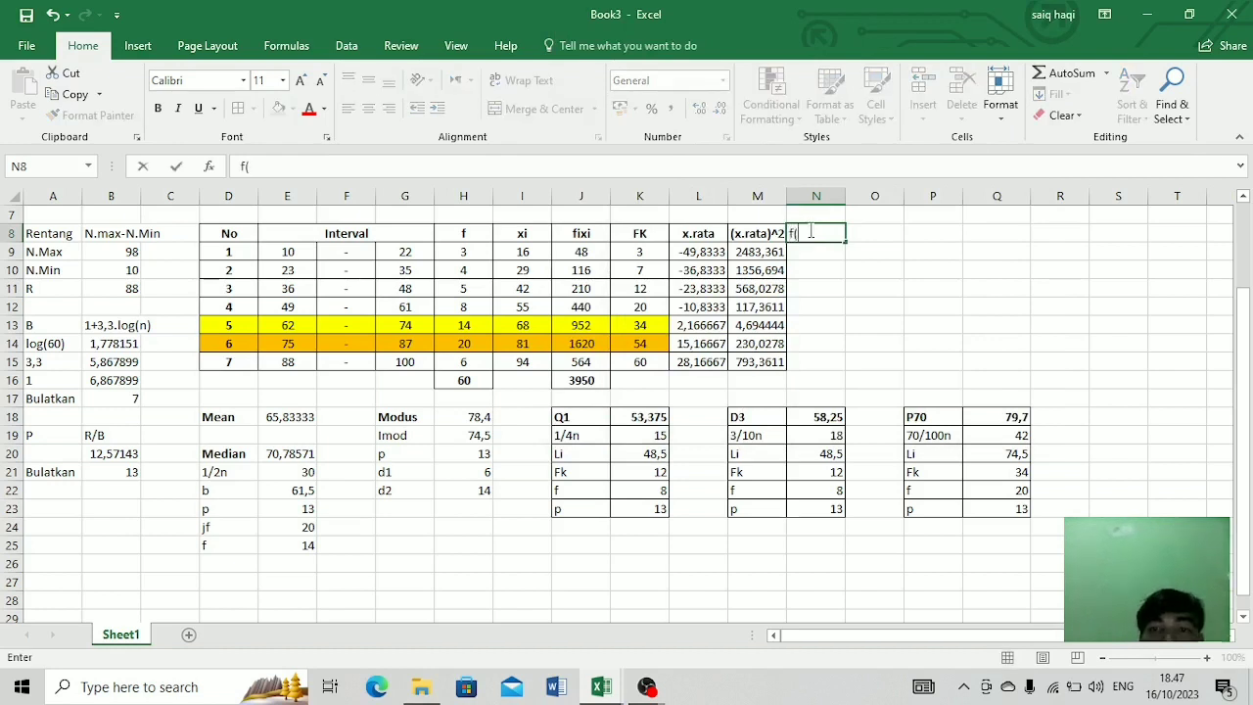
pyautogui.write('x.rata)^2')
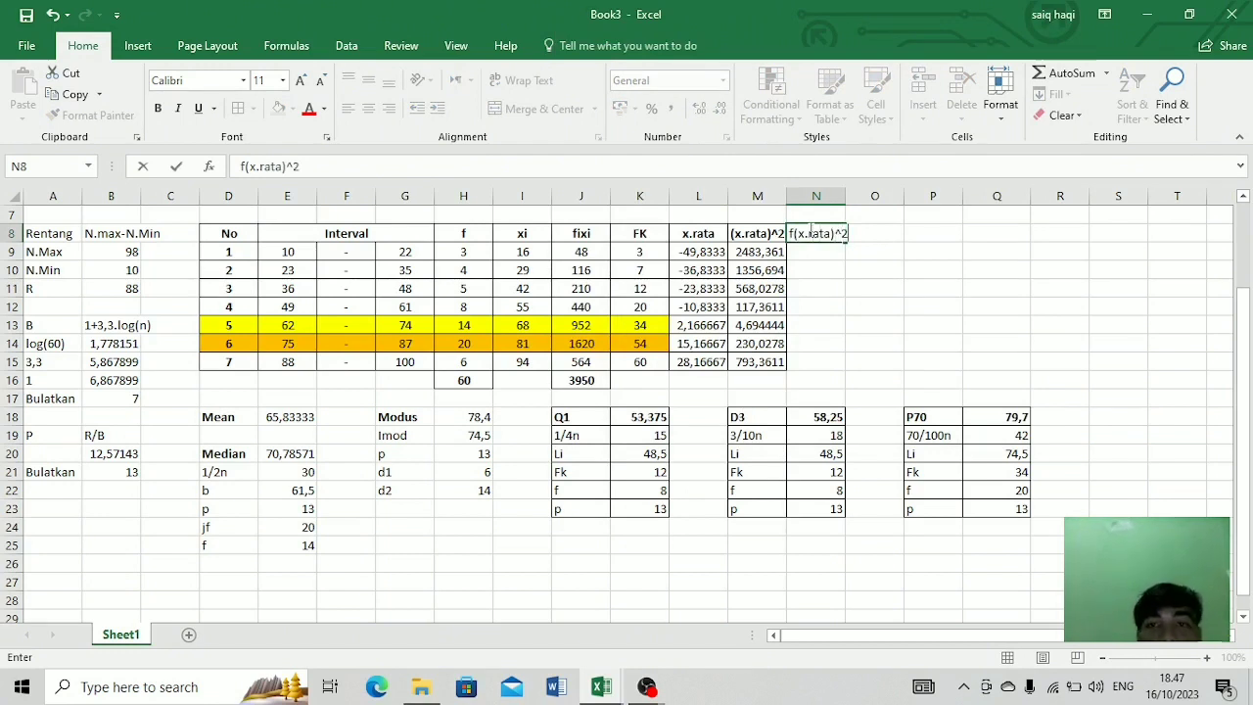
pyautogui.press('Return')
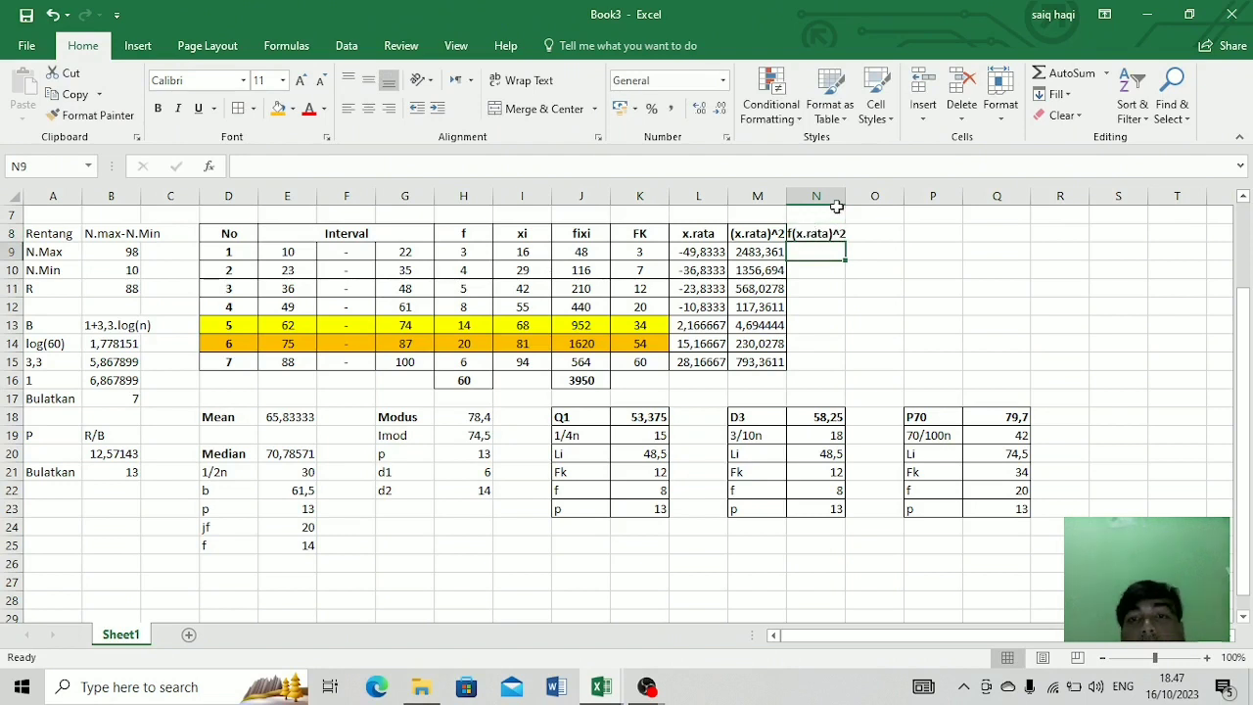
pyautogui.moveTo(846, 196); pyautogui.dragTo(865, 196)
# Step: Multiply the first class's frequency by its squared deviation with =H9*M9 in N9 and fill the formula down to N15
pyautogui.click(811, 252)
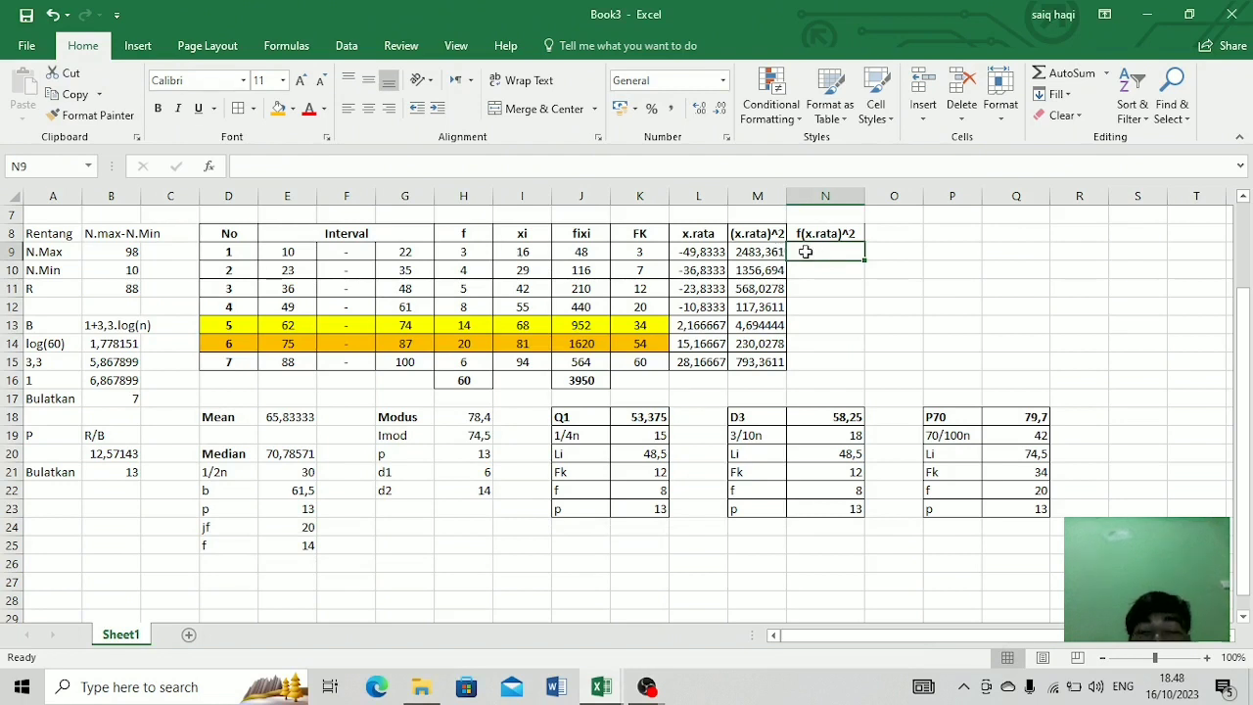
pyautogui.write('=')
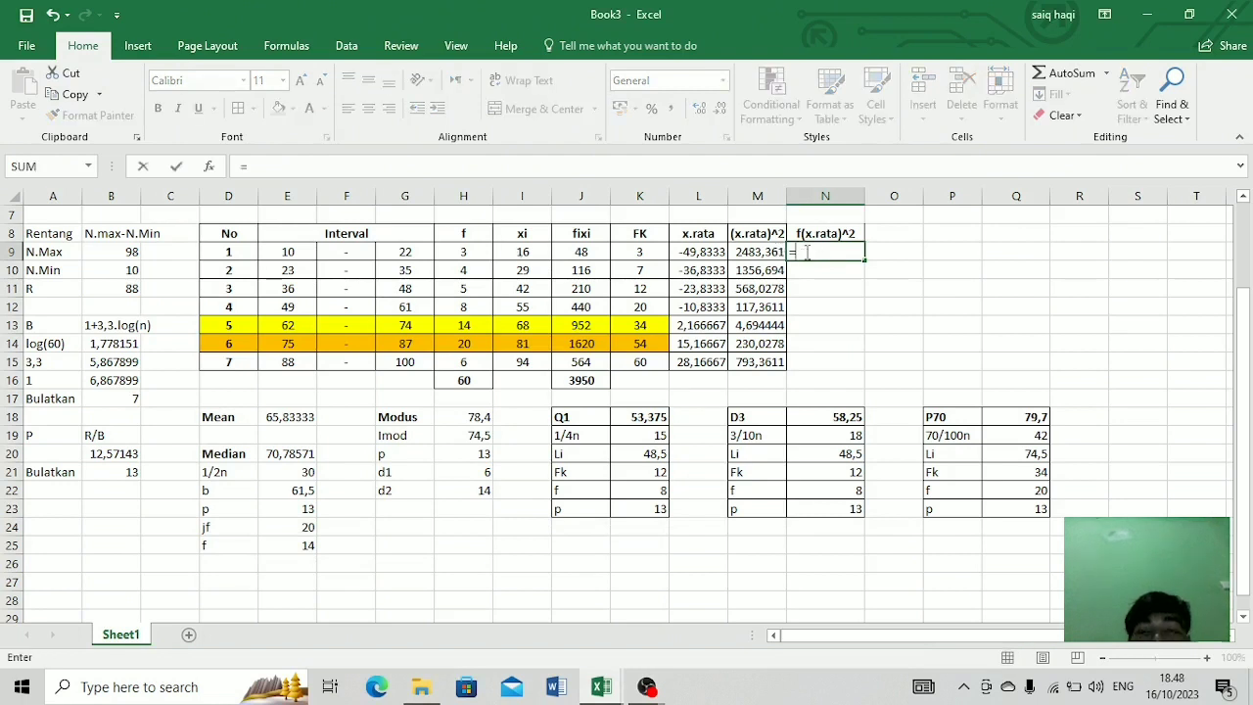
pyautogui.click(478, 253)
pyautogui.write('*')
pyautogui.click(752, 251)
pyautogui.press('Return')
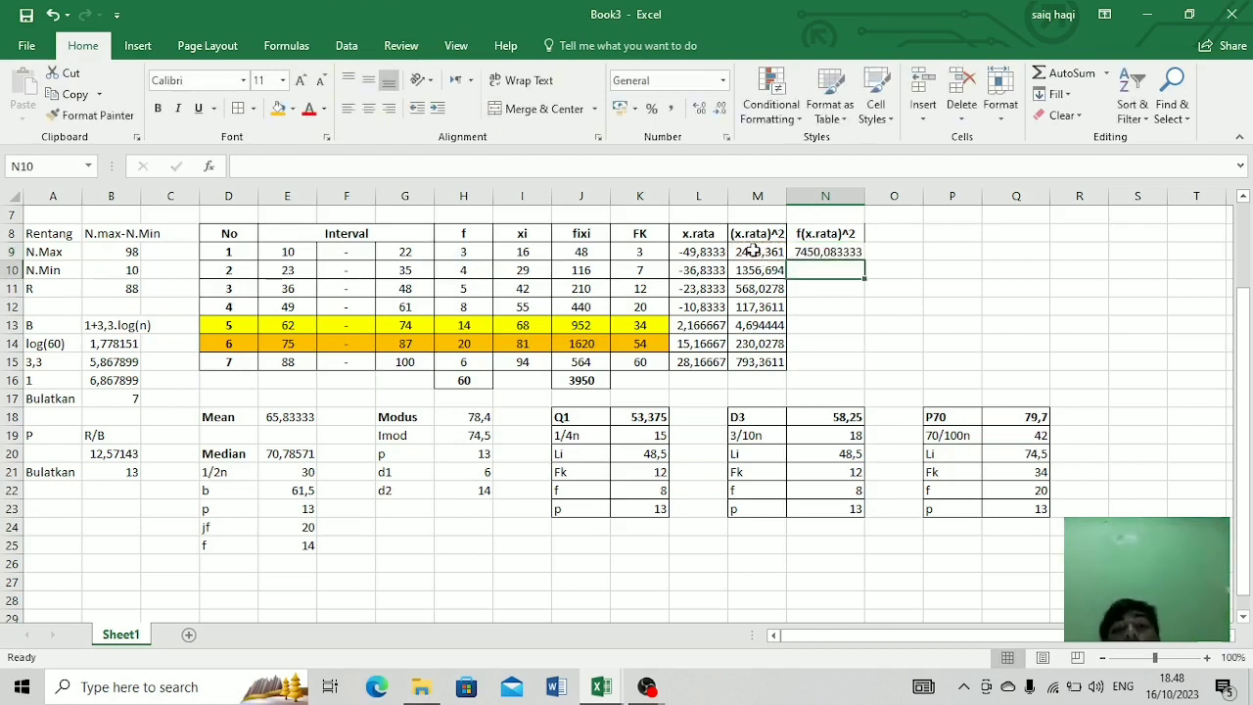
pyautogui.click(844, 252)
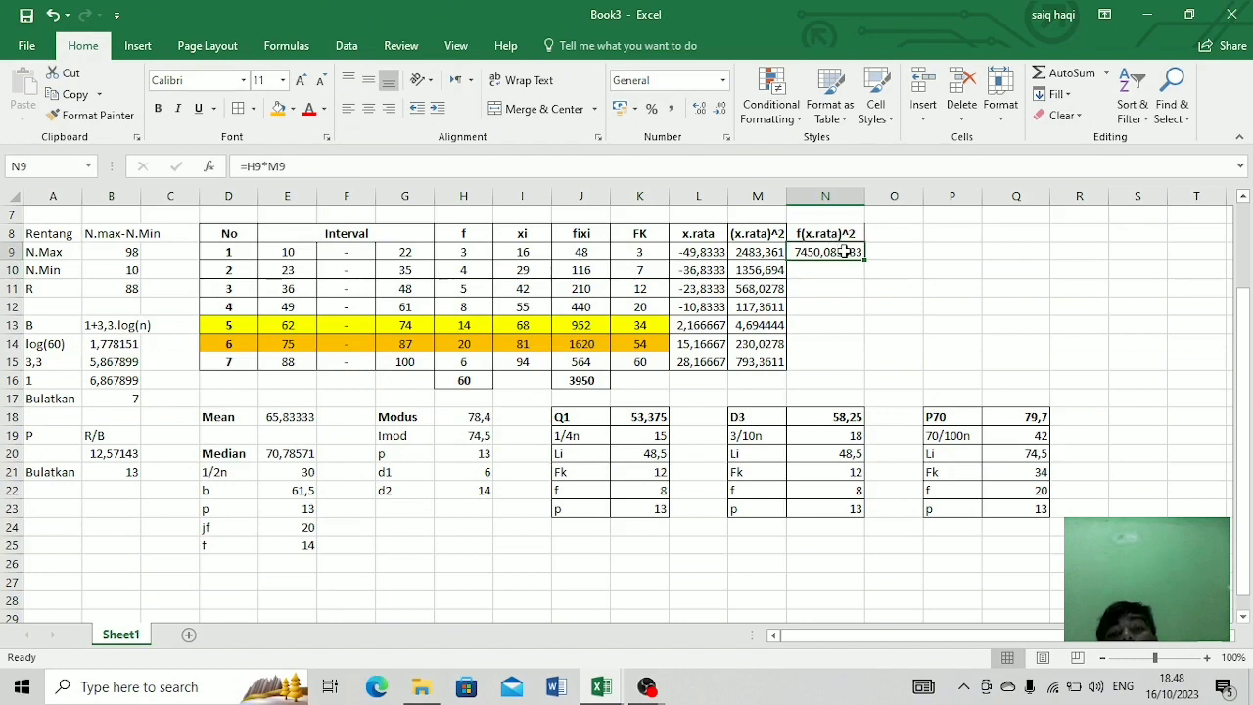
pyautogui.moveTo(864, 260); pyautogui.dragTo(840, 367)
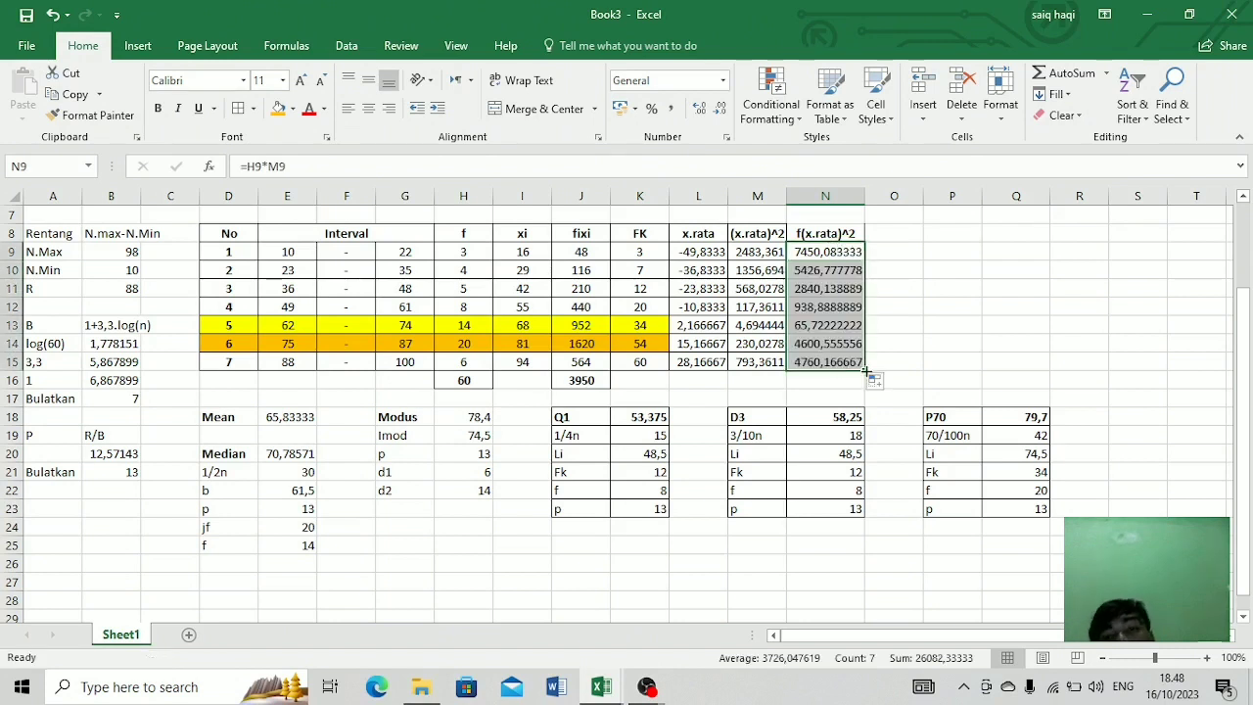
# Step: Clear the class 7 product in N15 and re-enter it as =H15*M15
pyautogui.moveTo(865, 369); pyautogui.dragTo(862, 353)
pyautogui.click(833, 360)
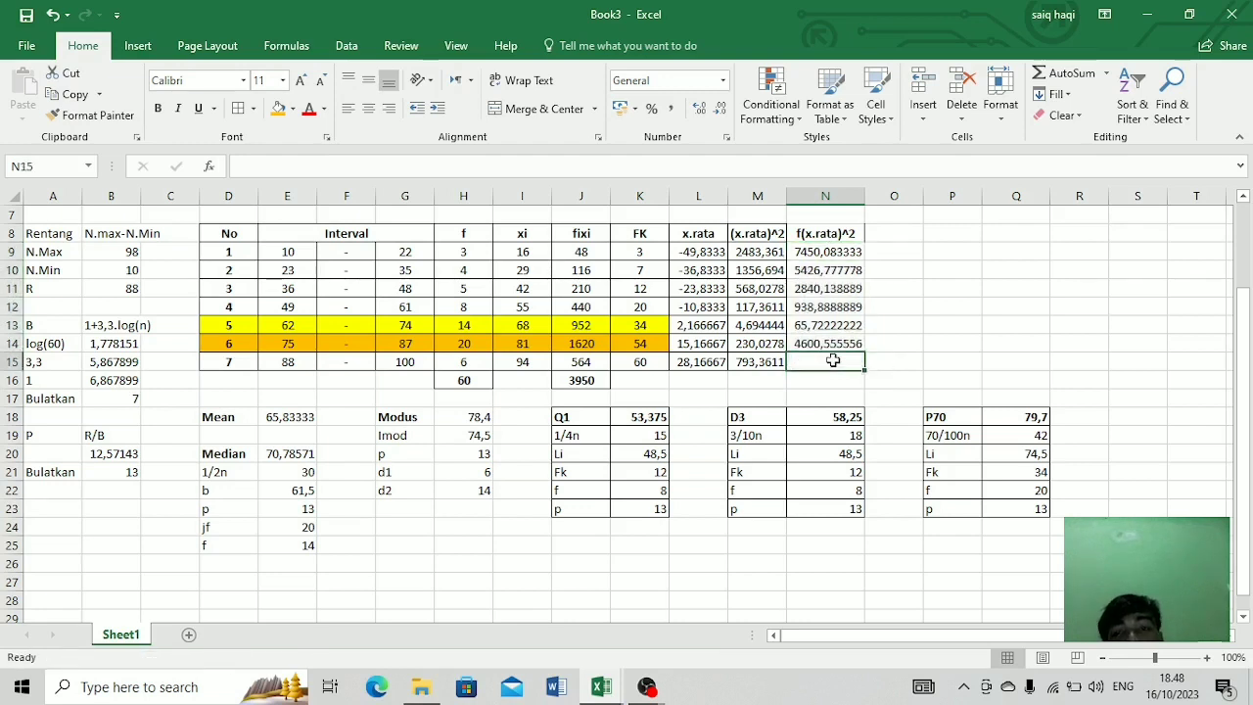
pyautogui.write('=')
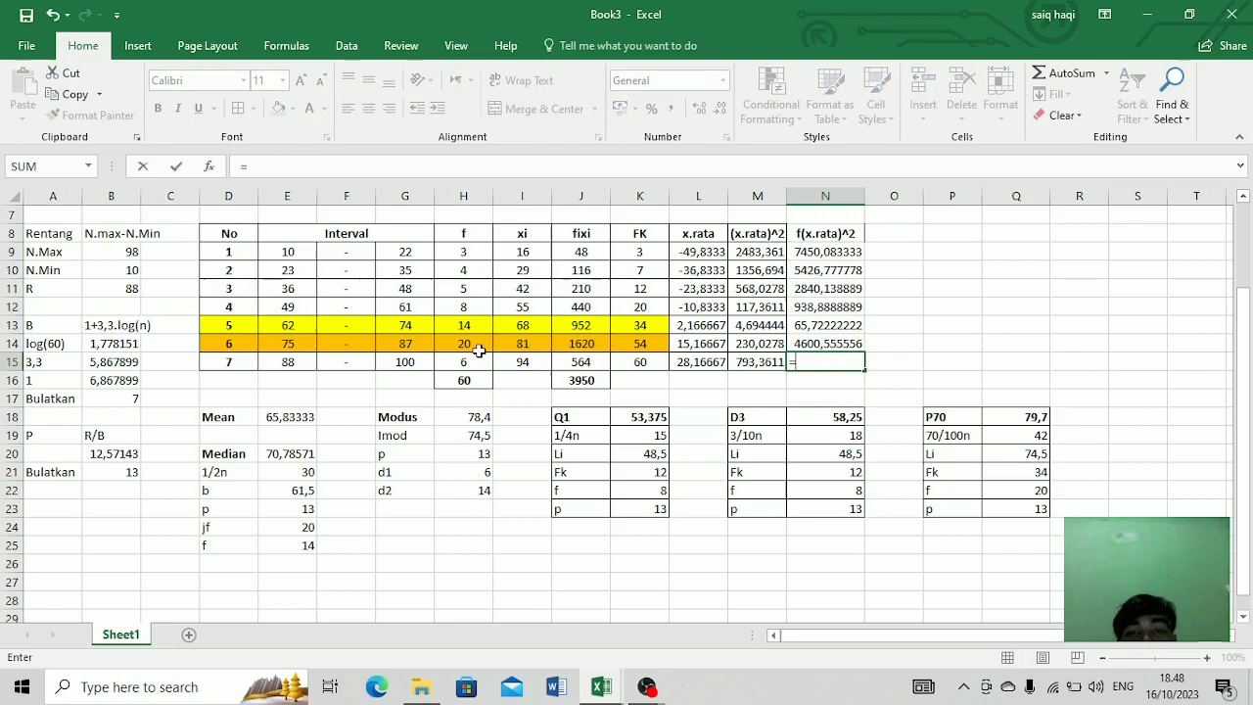
pyautogui.click(459, 358)
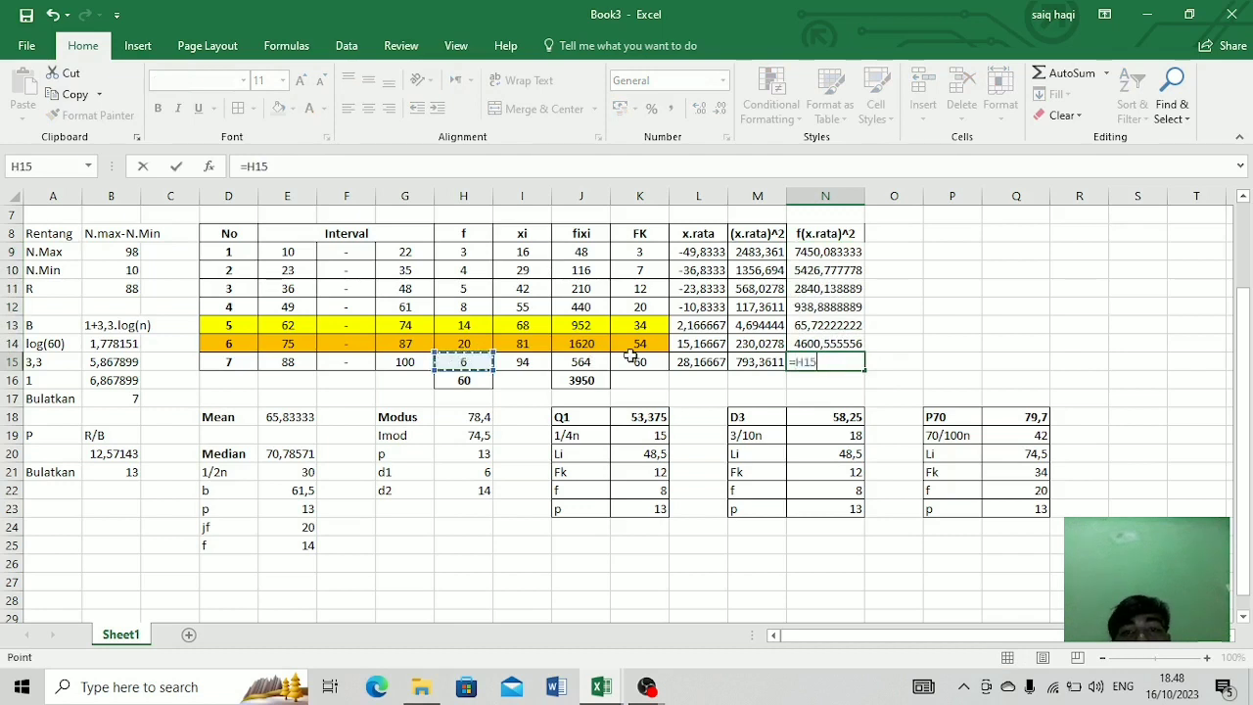
pyautogui.write('*')
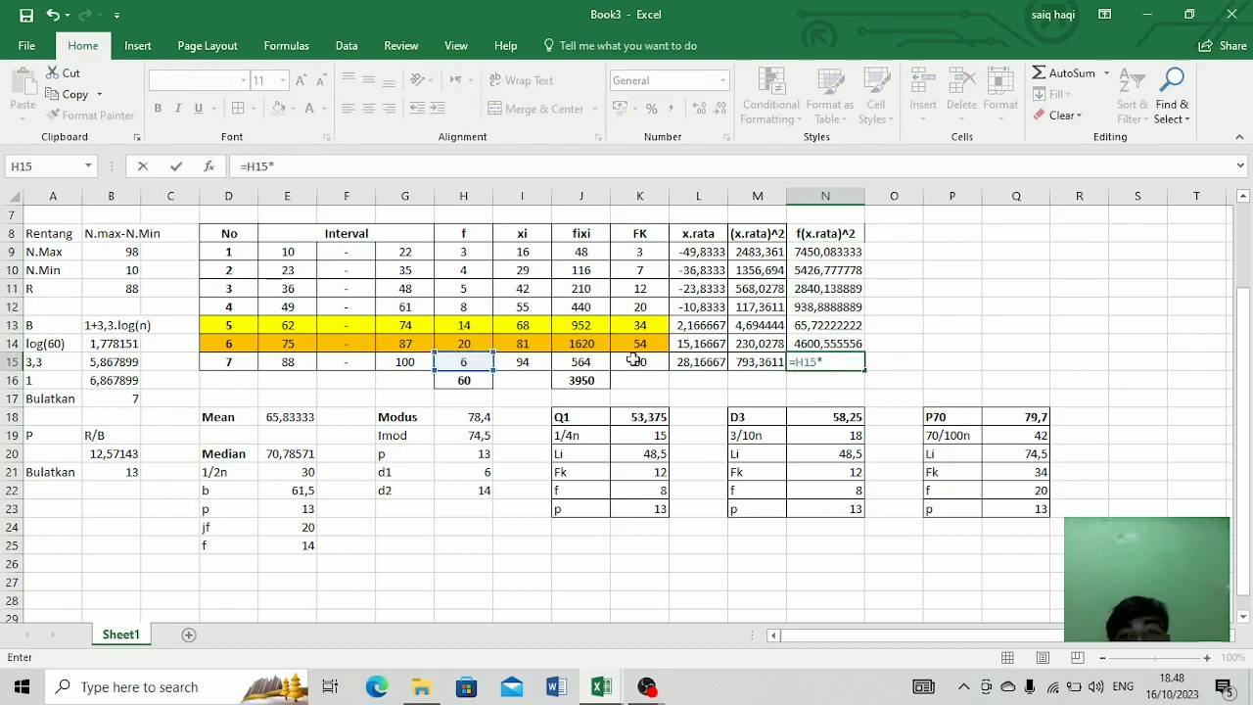
pyautogui.click(635, 361)
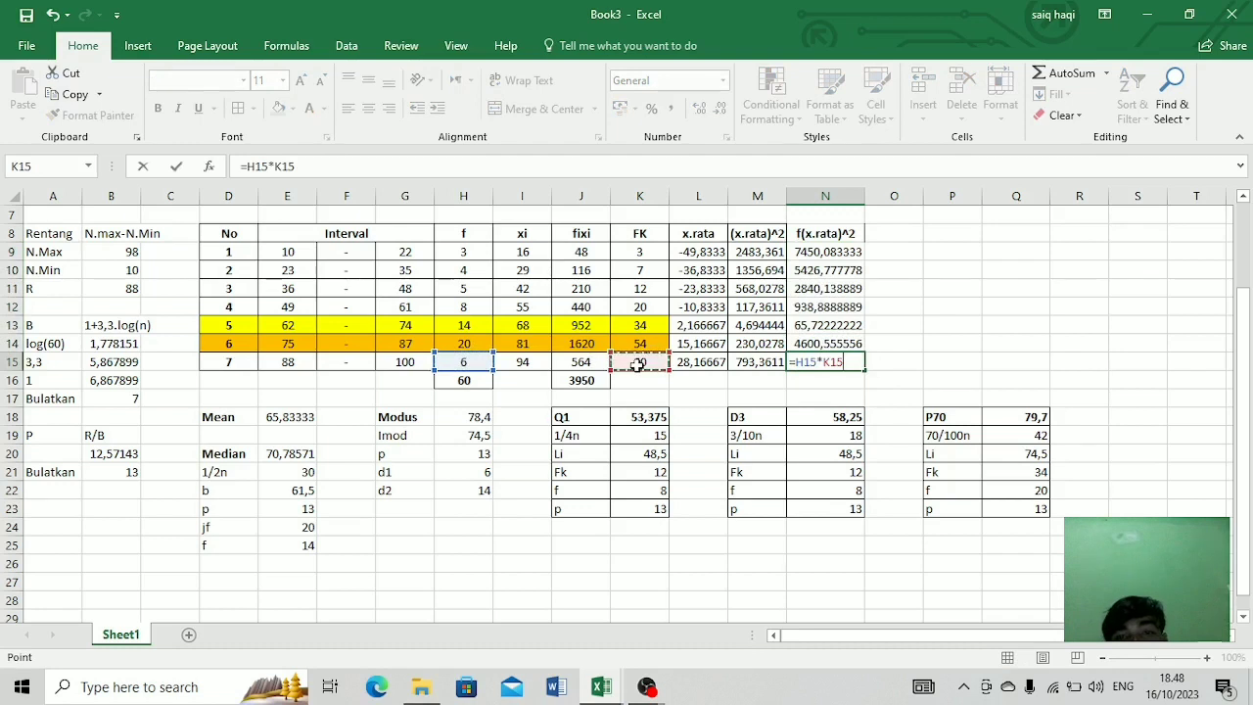
pyautogui.press('BackSpace')
pyautogui.press('BackSpace')
pyautogui.press('BackSpace')
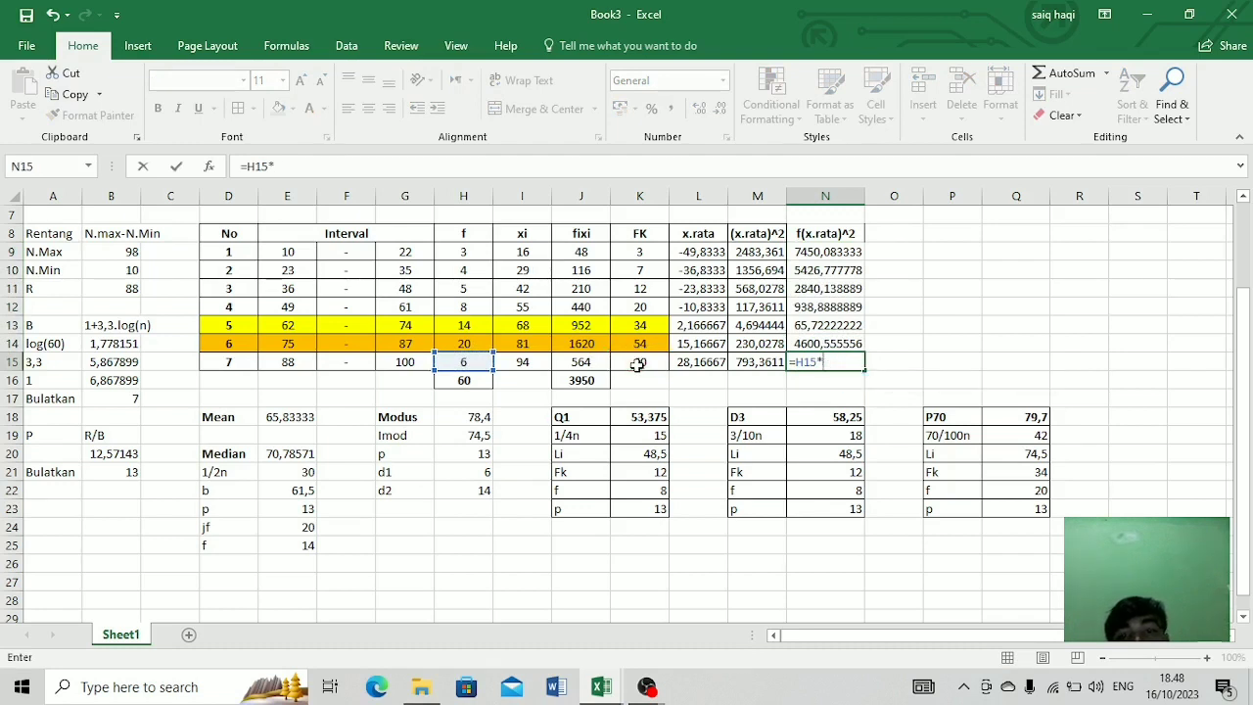
pyautogui.click(746, 362)
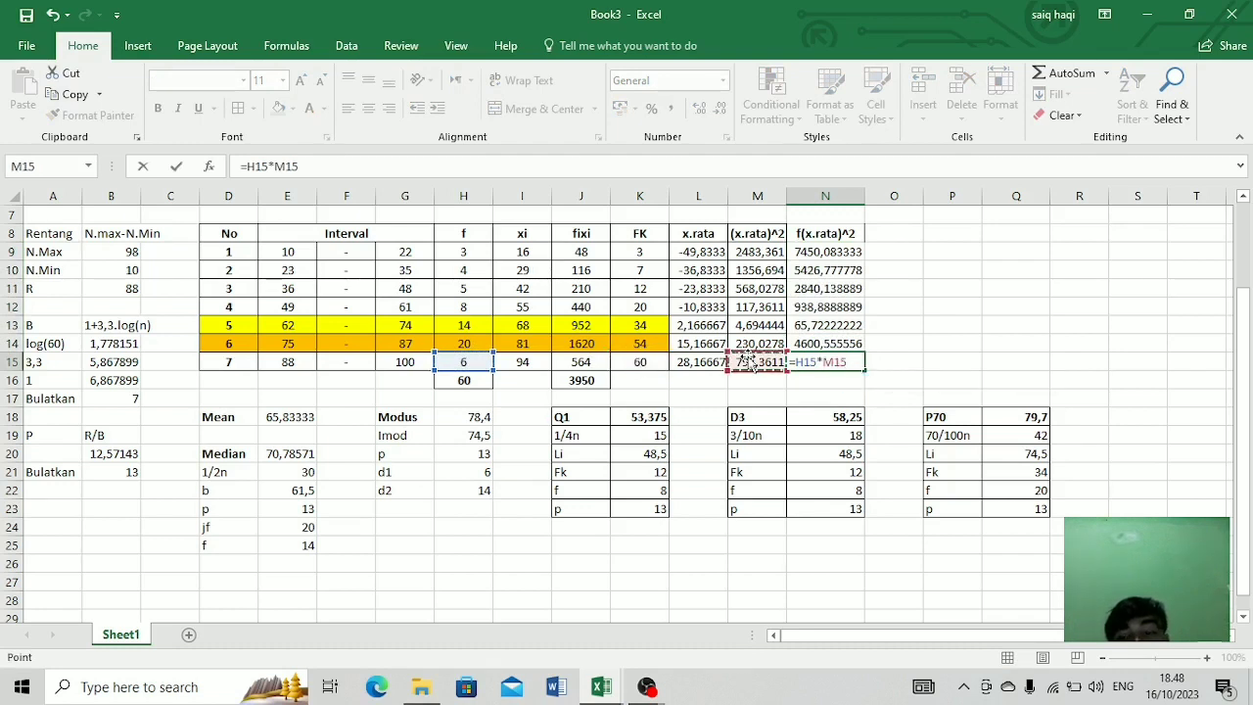
pyautogui.press('Return')
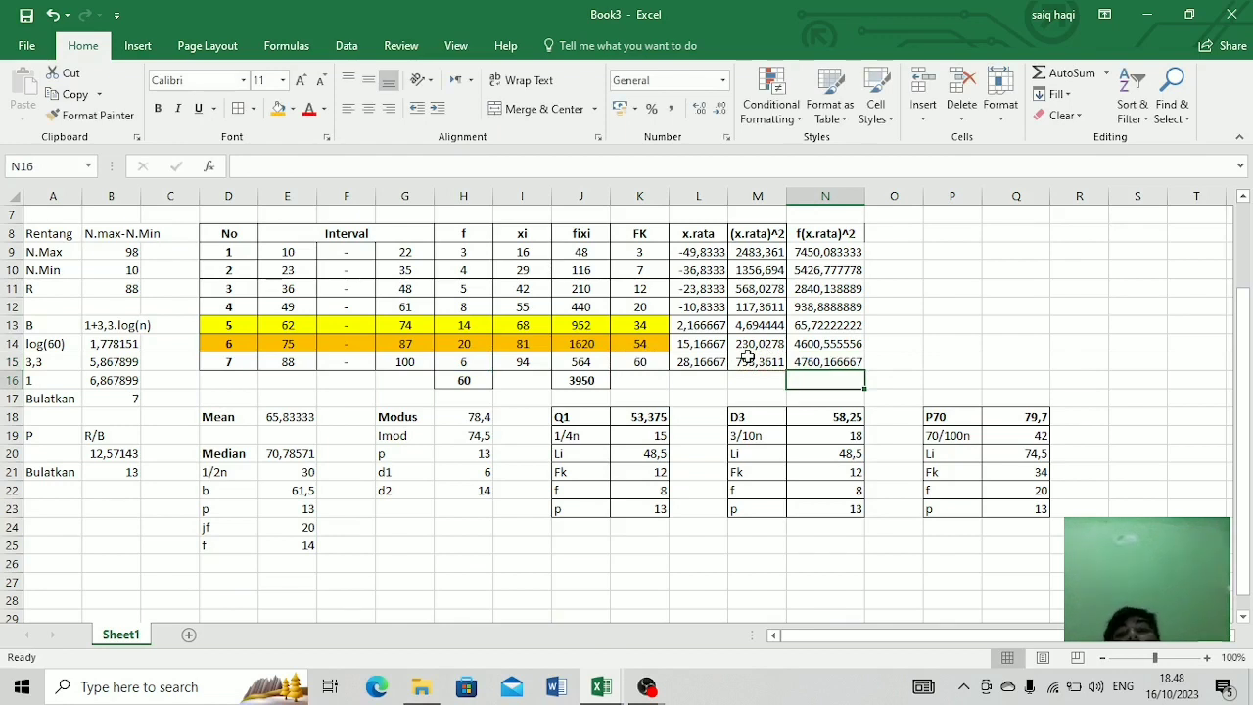
# Step: Apply borders to the f(x.rata)^2 column N8:N15
pyautogui.moveTo(808, 240); pyautogui.dragTo(813, 362)
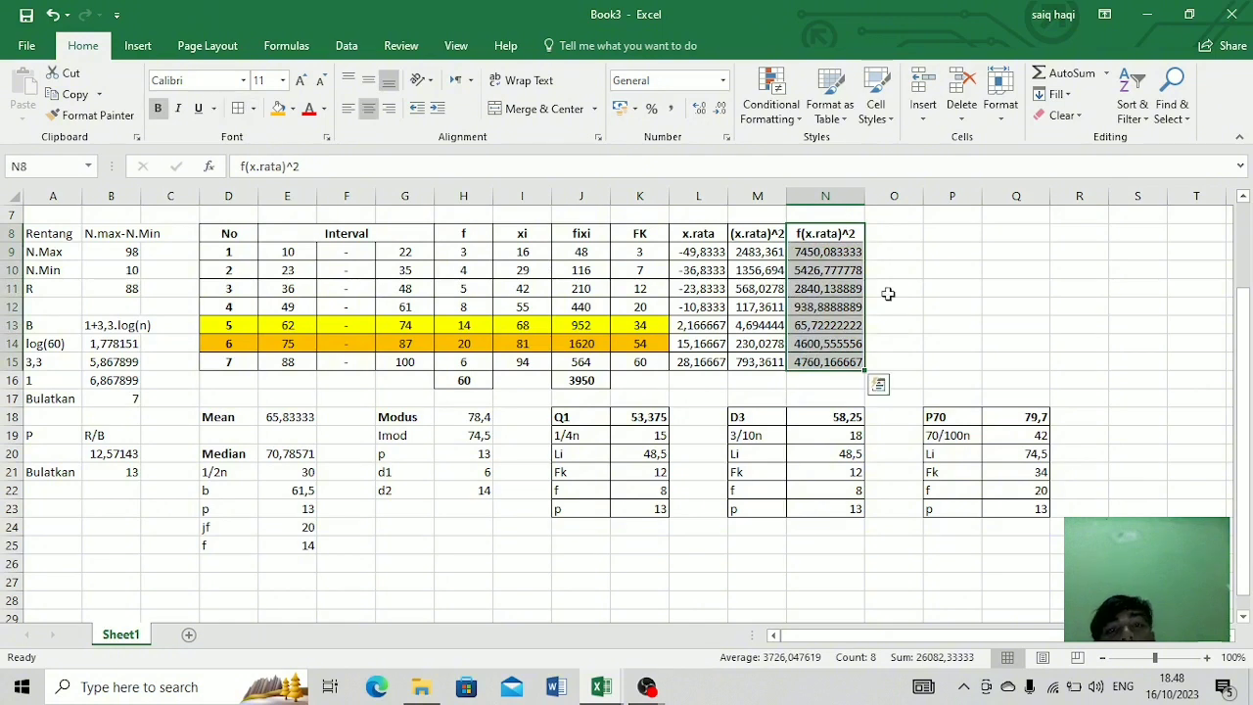
pyautogui.click(951, 323)
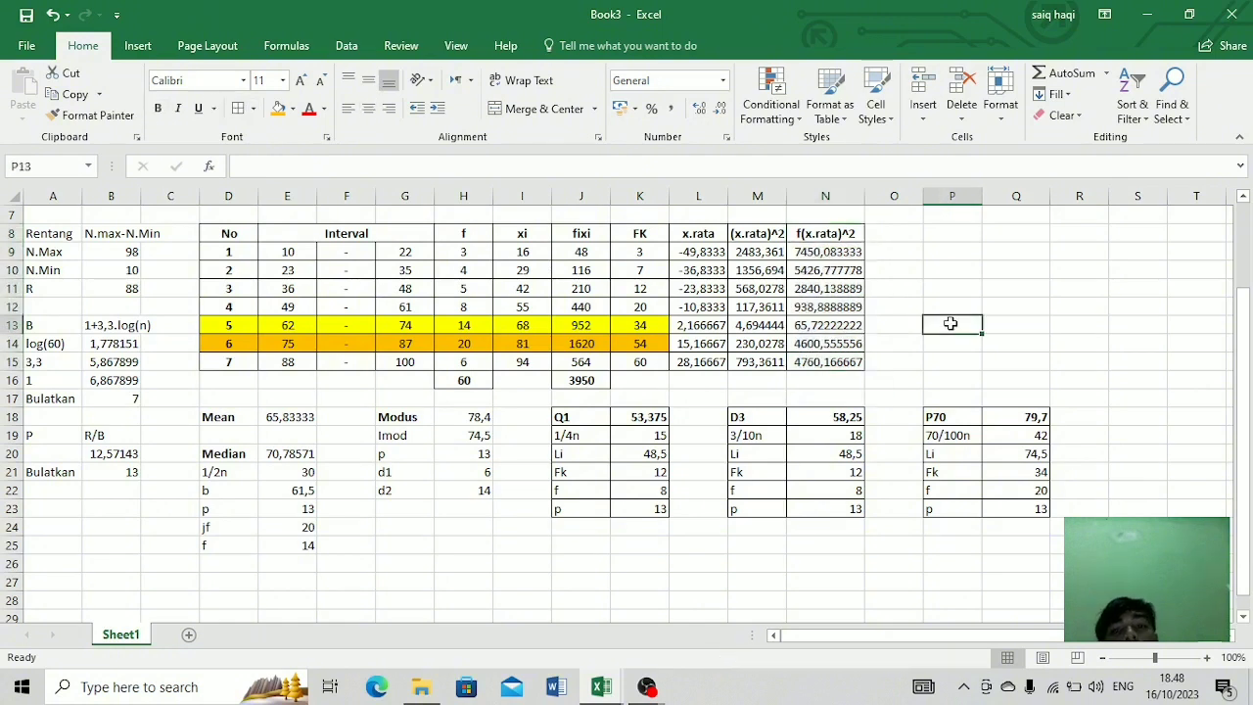
pyautogui.click(943, 235)
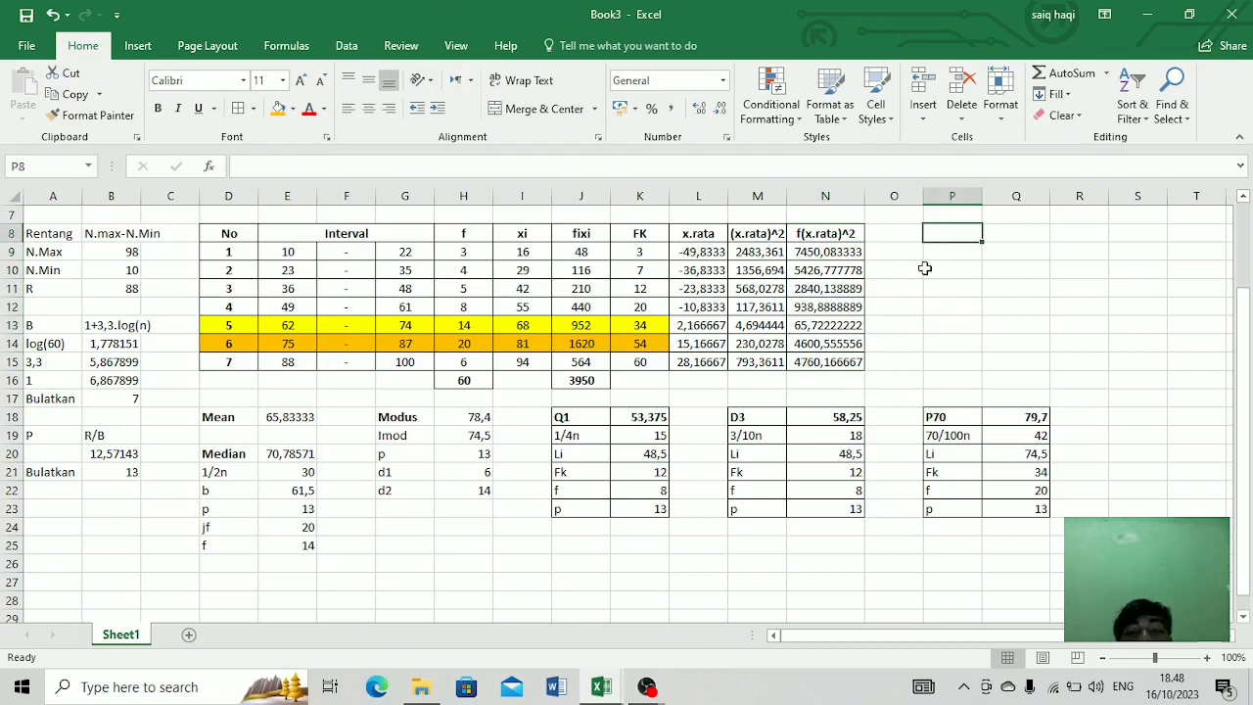
pyautogui.click(900, 268)
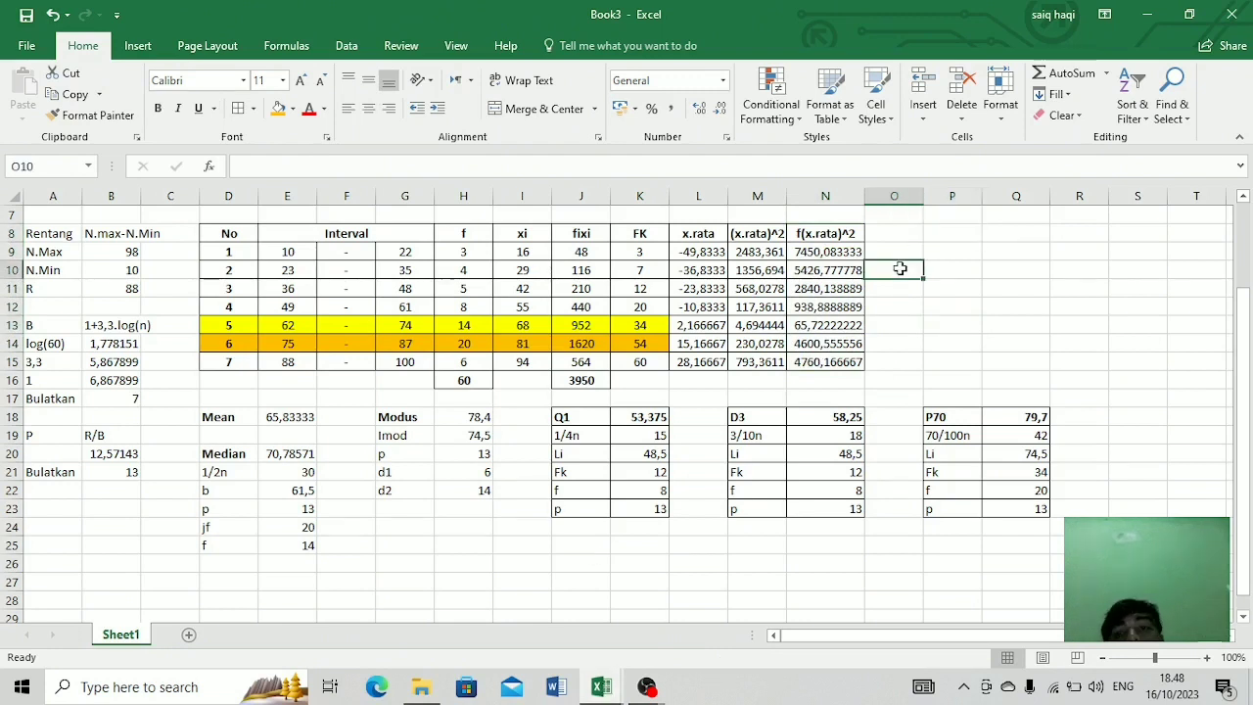
# Step: Total the f(x.rata)^2 column in N16 with =SUM(N9:N15)
pyautogui.click(827, 382)
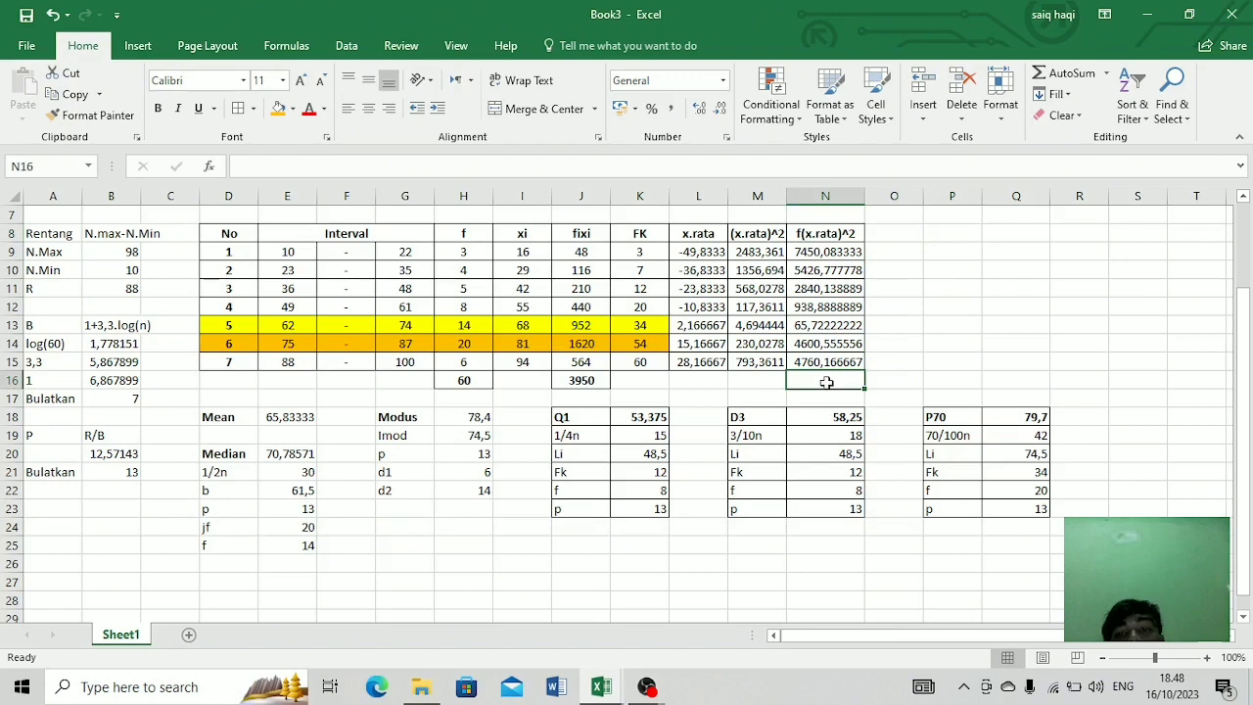
pyautogui.moveTo(816, 253); pyautogui.dragTo(812, 362)
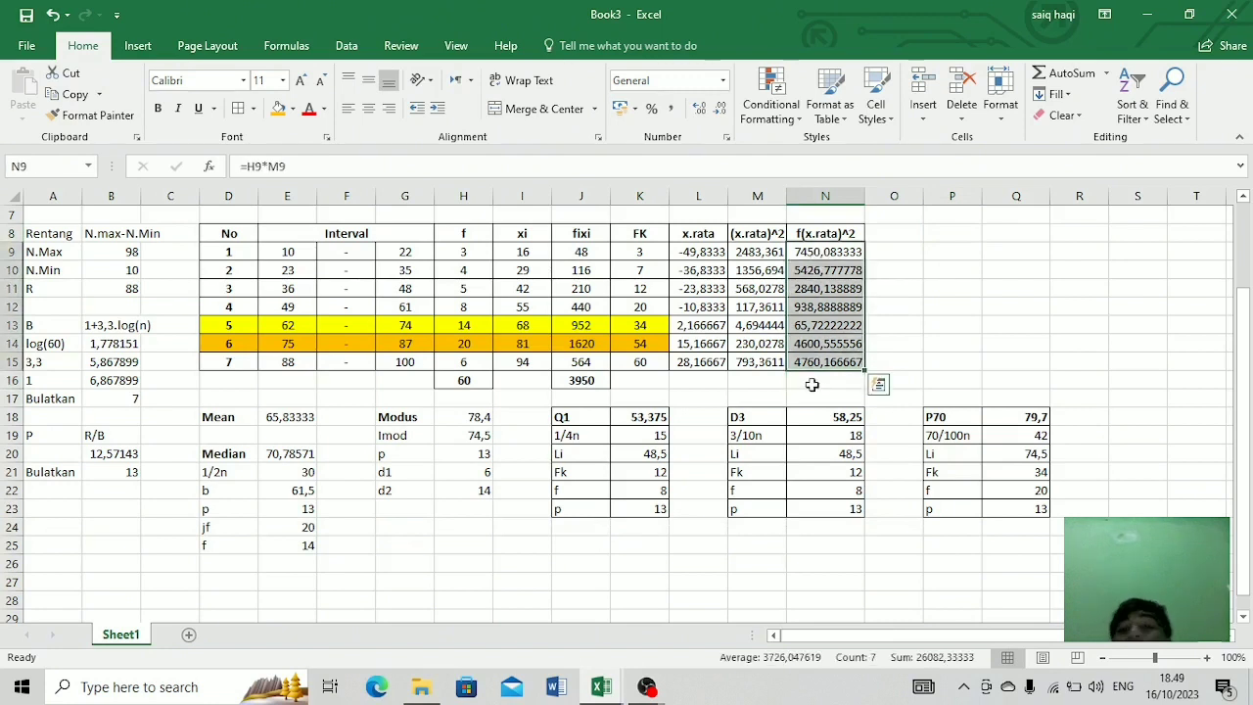
pyautogui.click(811, 385)
pyautogui.click(1062, 83)
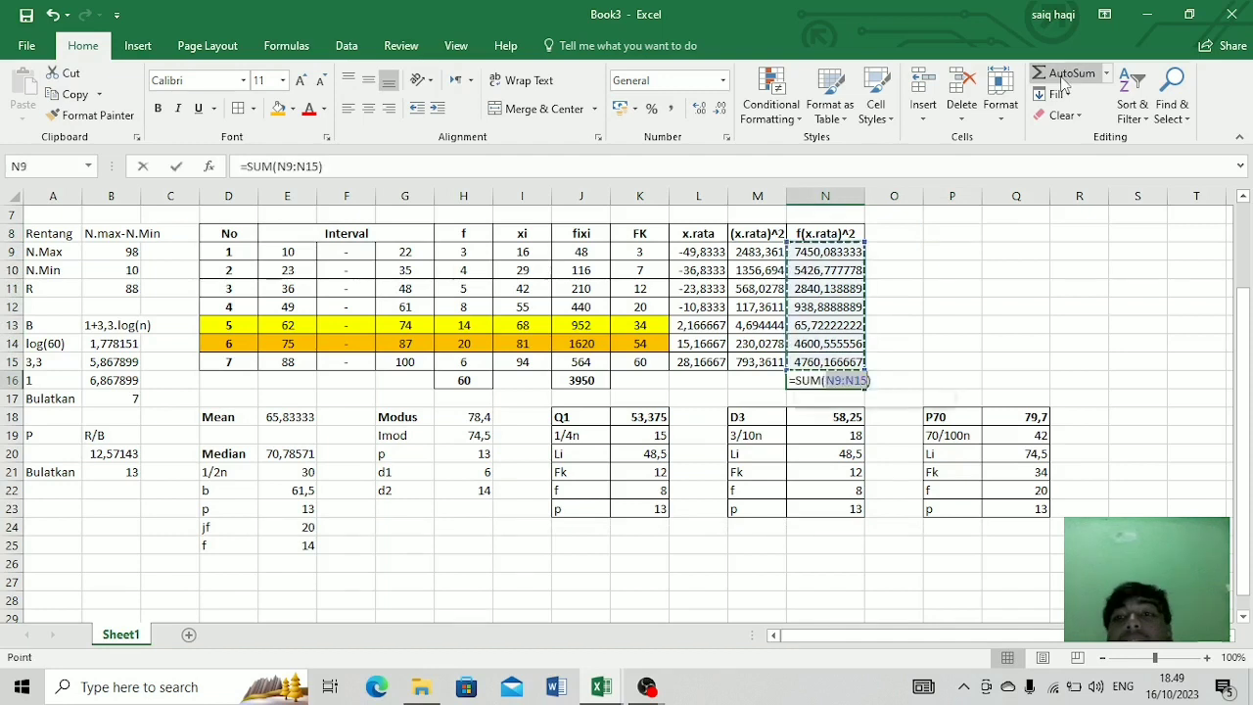
pyautogui.press('Return')
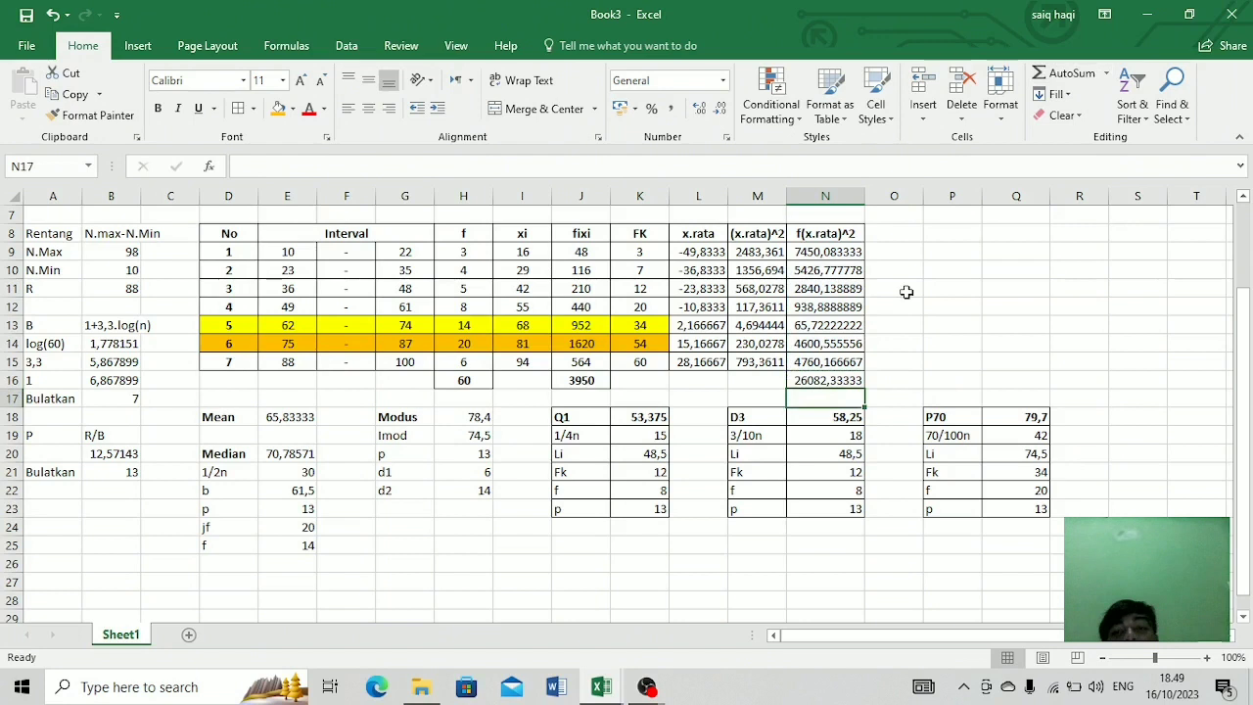
# Step: Enter the label Variansi in P8, beside the frequency table
pyautogui.click(932, 232)
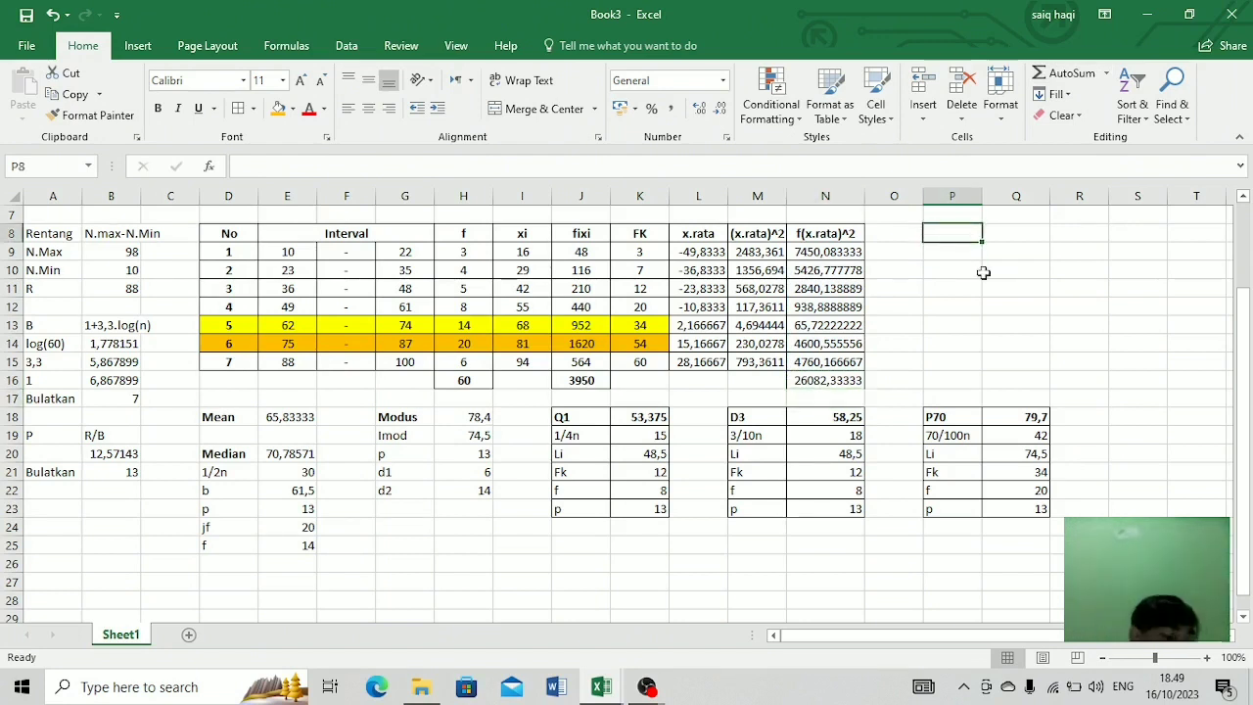
pyautogui.write('Var')
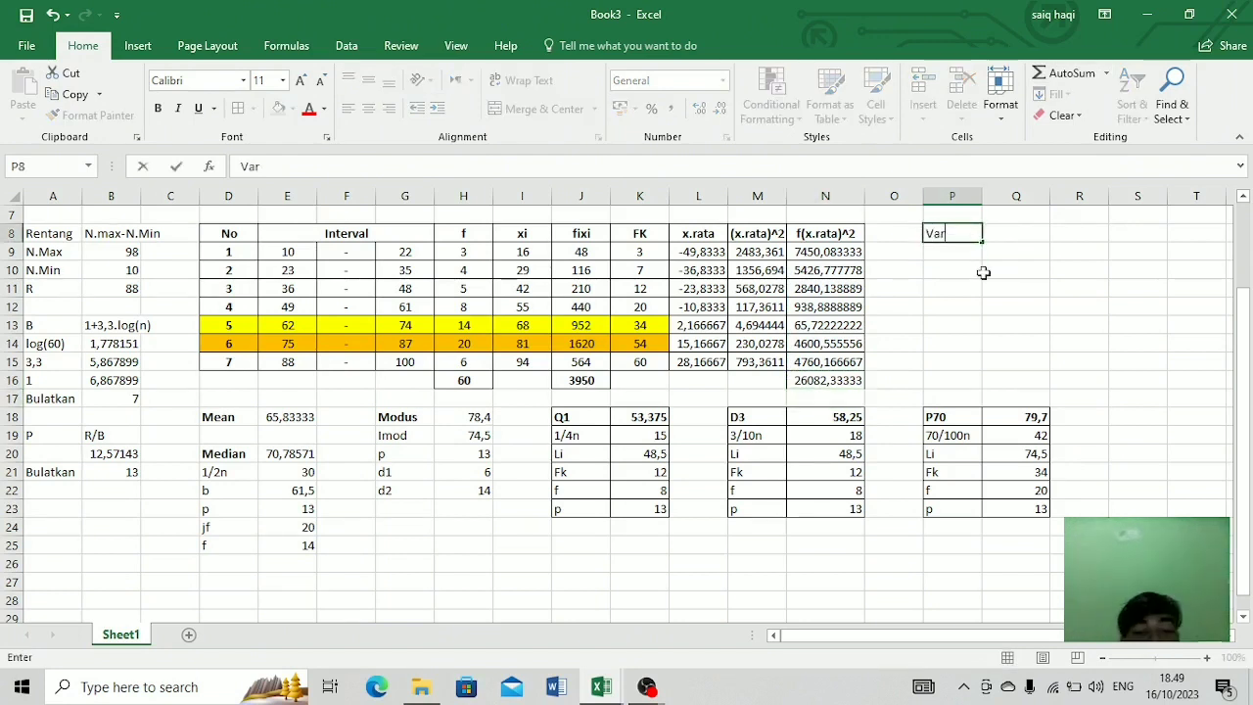
pyautogui.write('iansi')
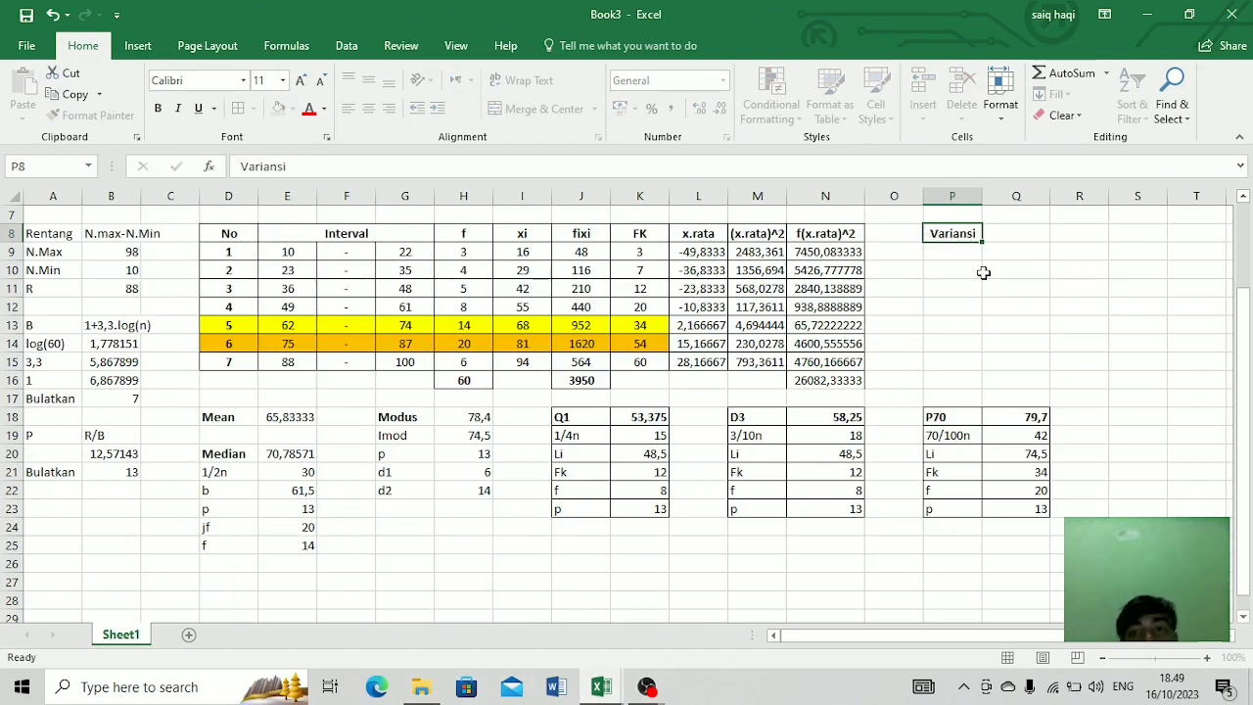
pyautogui.press('Tab')
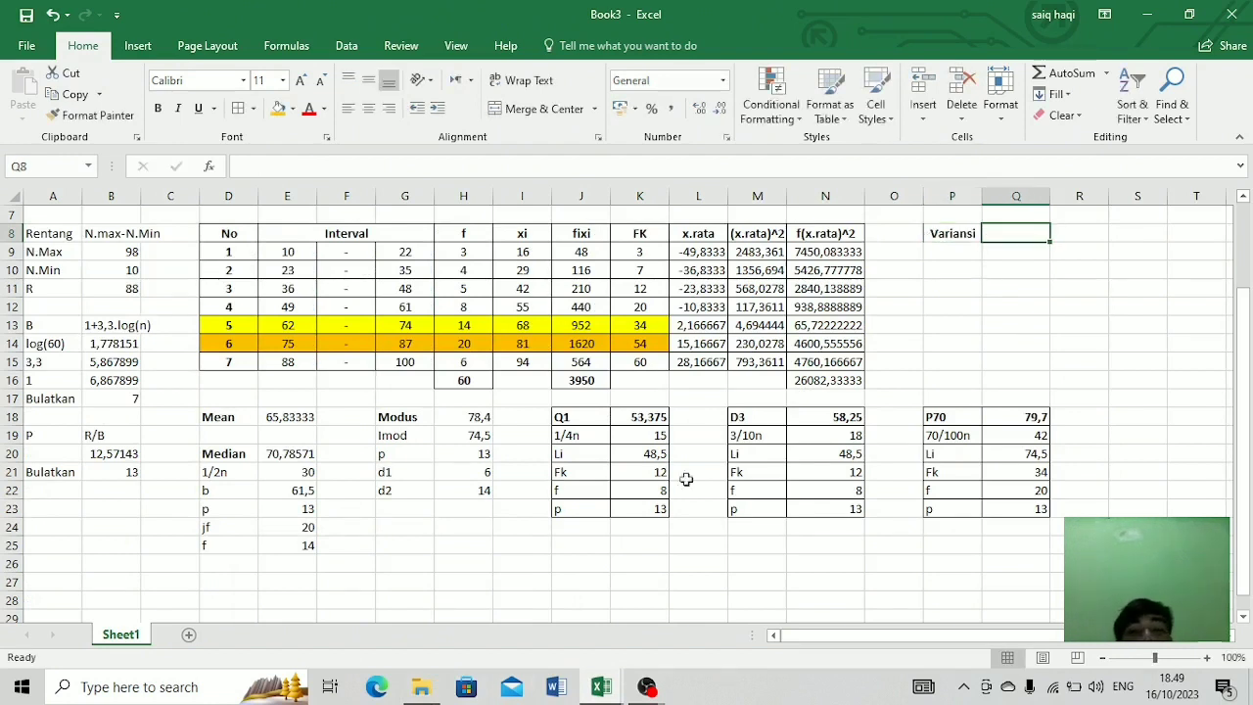
# Step: Apply borders to the column total in N16 and return to Q8 beside the Variansi label
pyautogui.click(830, 381)
pyautogui.hotkey('ctrl', 'c')
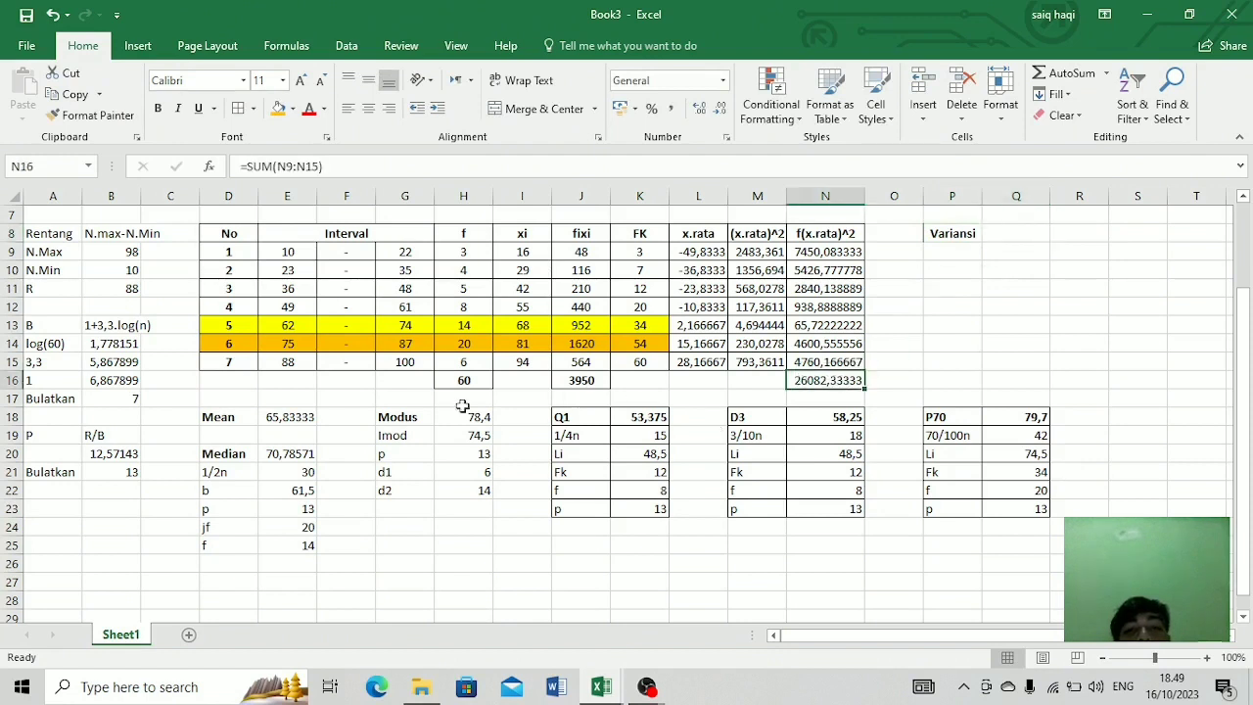
pyautogui.click(242, 111)
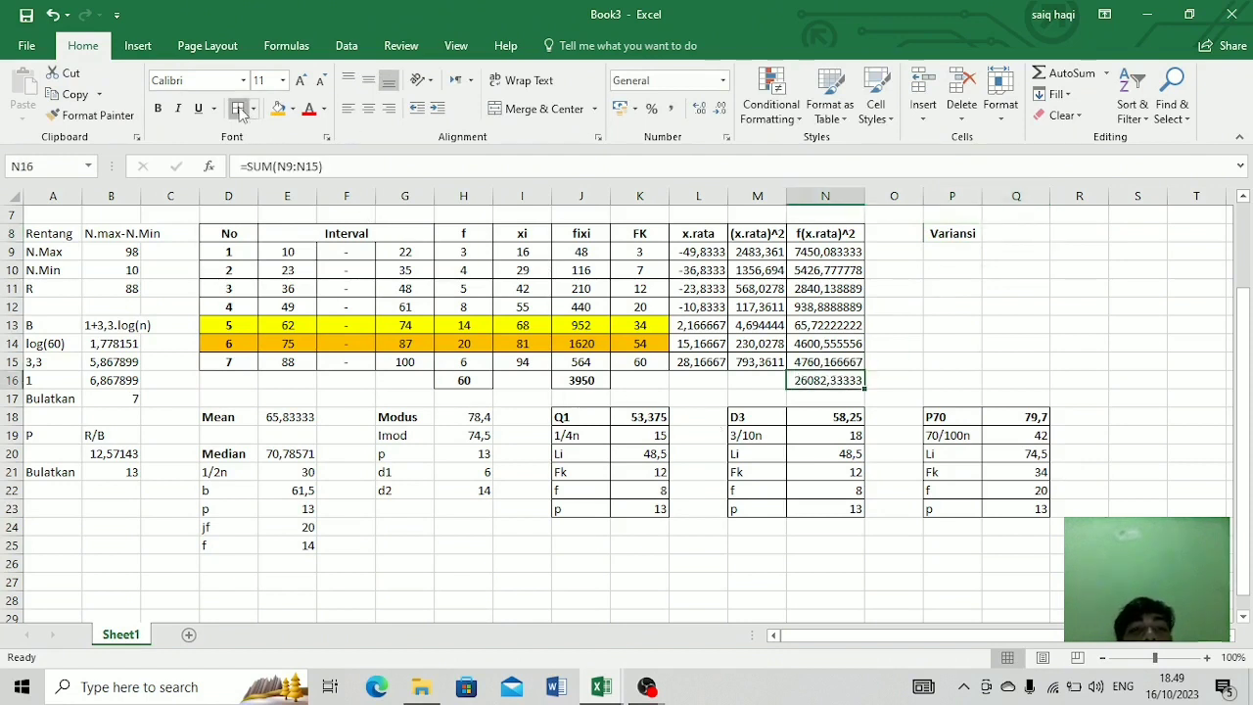
pyautogui.click(1016, 236)
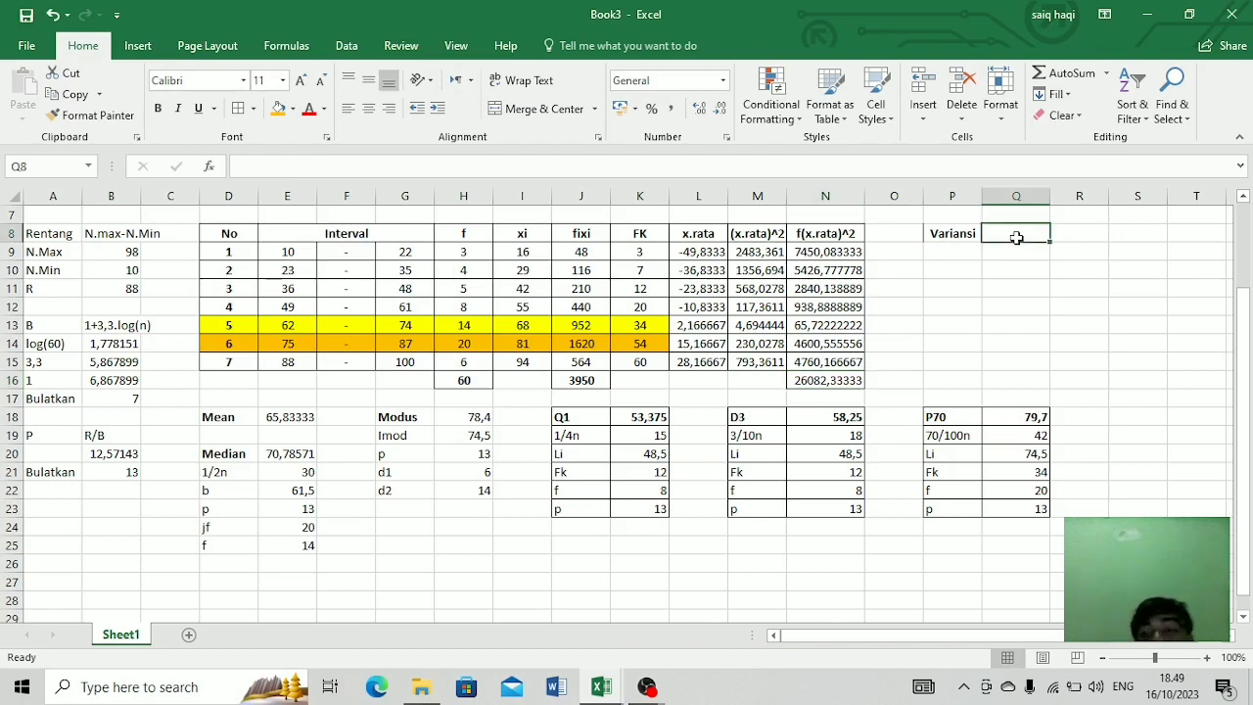
# Step: Compute the variance in Q8 with =N16/H16, dividing the f(x.rata)^2 total by the total frequency
pyautogui.write('=')
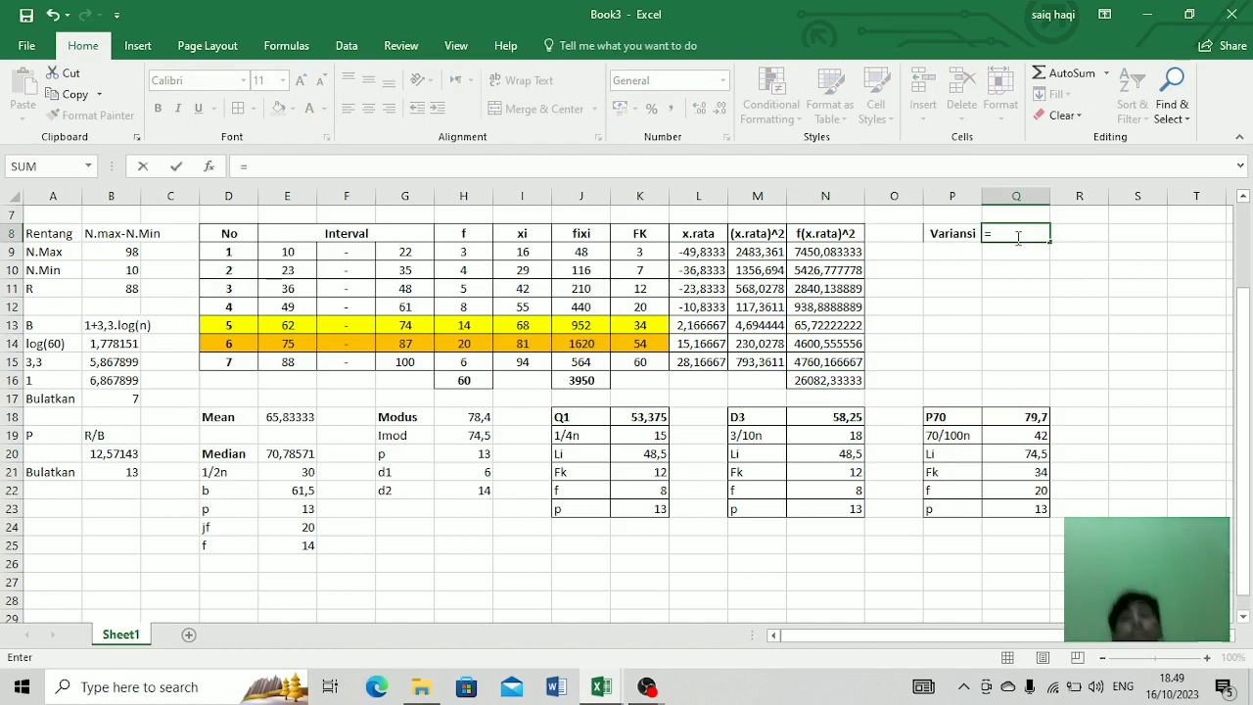
pyautogui.click(827, 380)
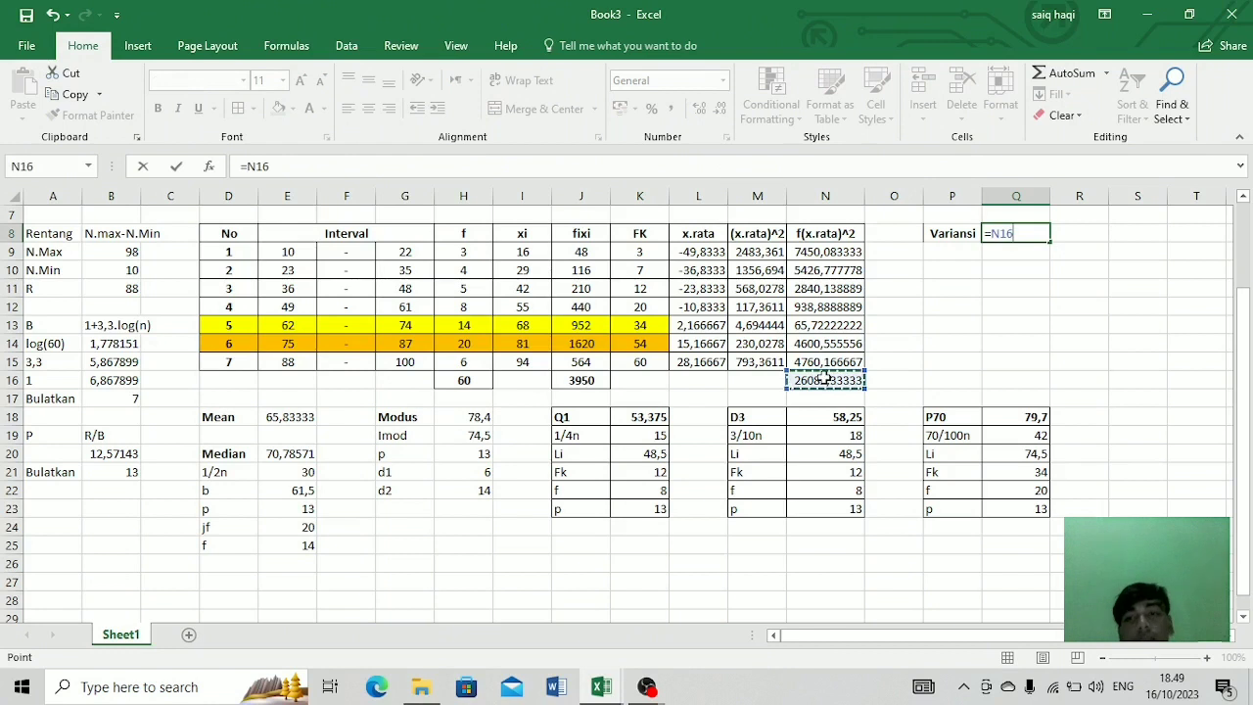
pyautogui.write('?')
pyautogui.press('BackSpace')
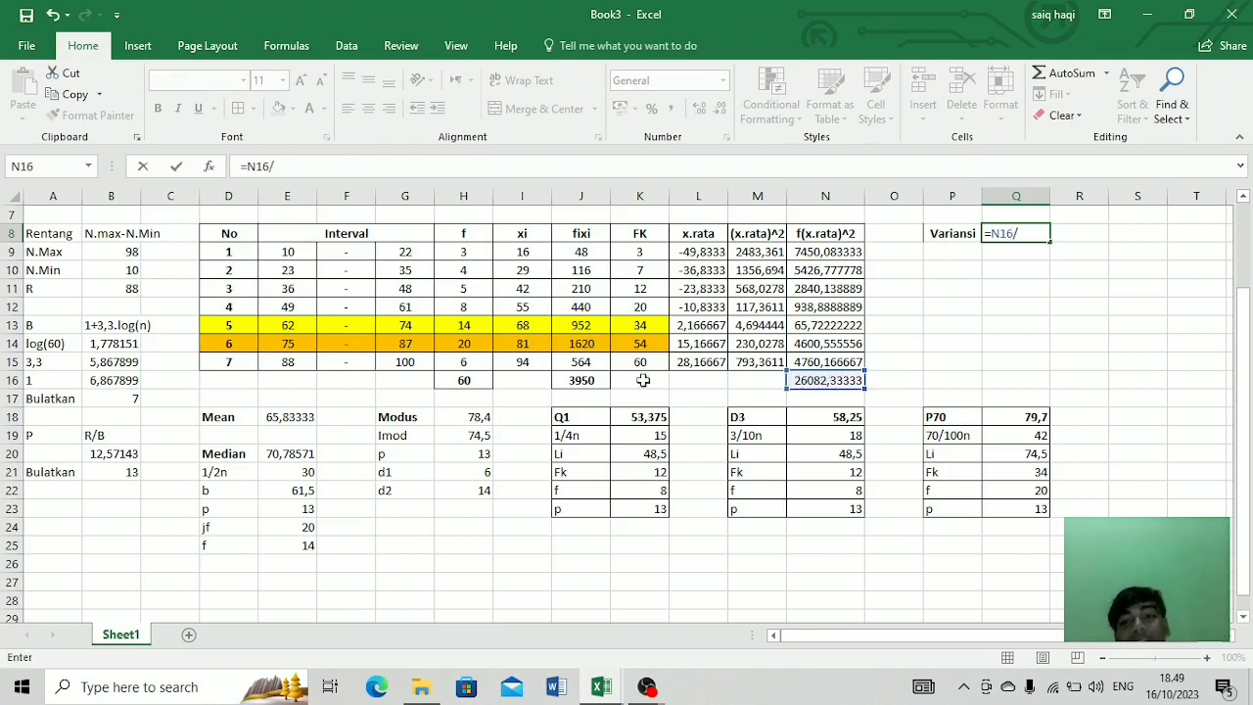
pyautogui.click(480, 383)
pyautogui.press('Return')
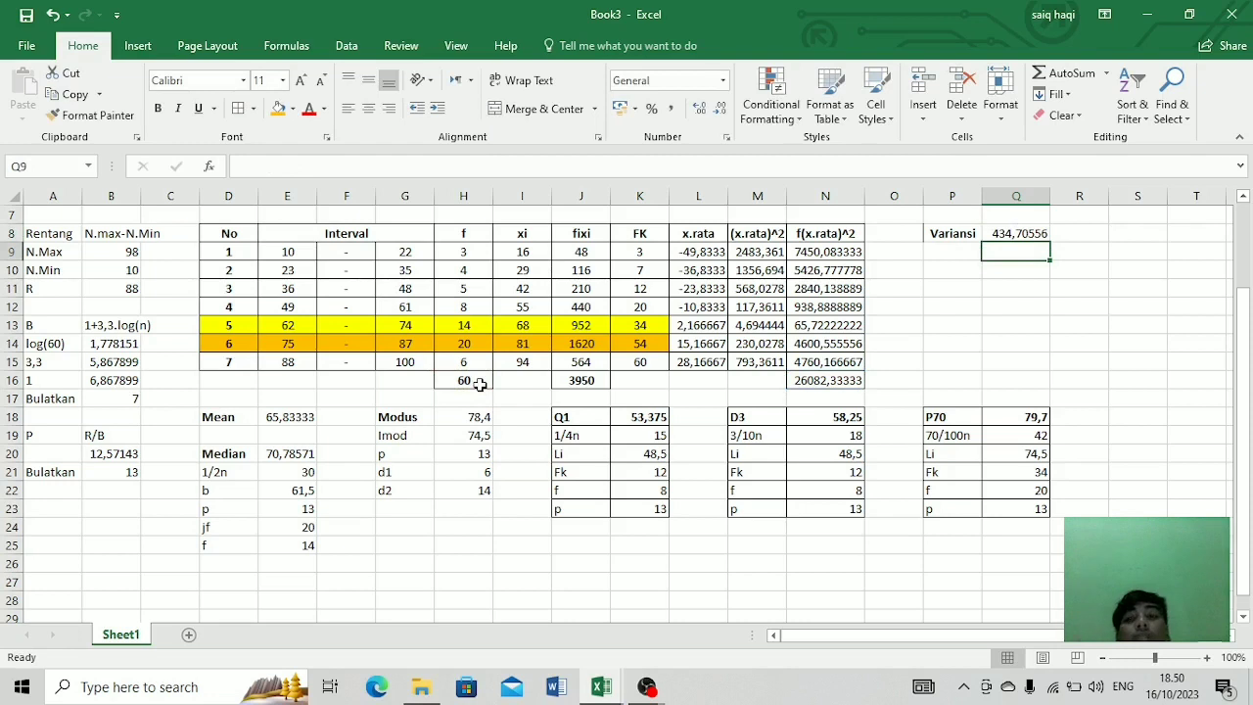
pyautogui.click(1013, 235)
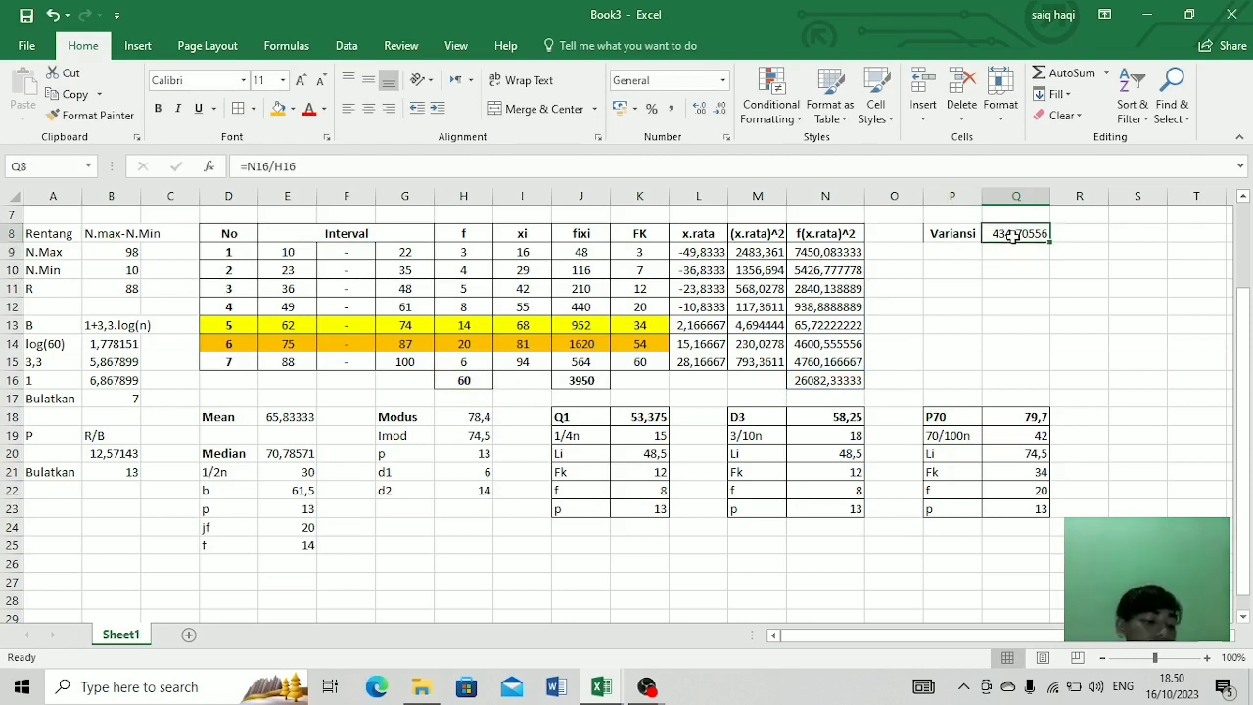
# Step: Enter the label Simpangan Baku in P10 and move the variance formula from Q8 to R8
pyautogui.click(960, 270)
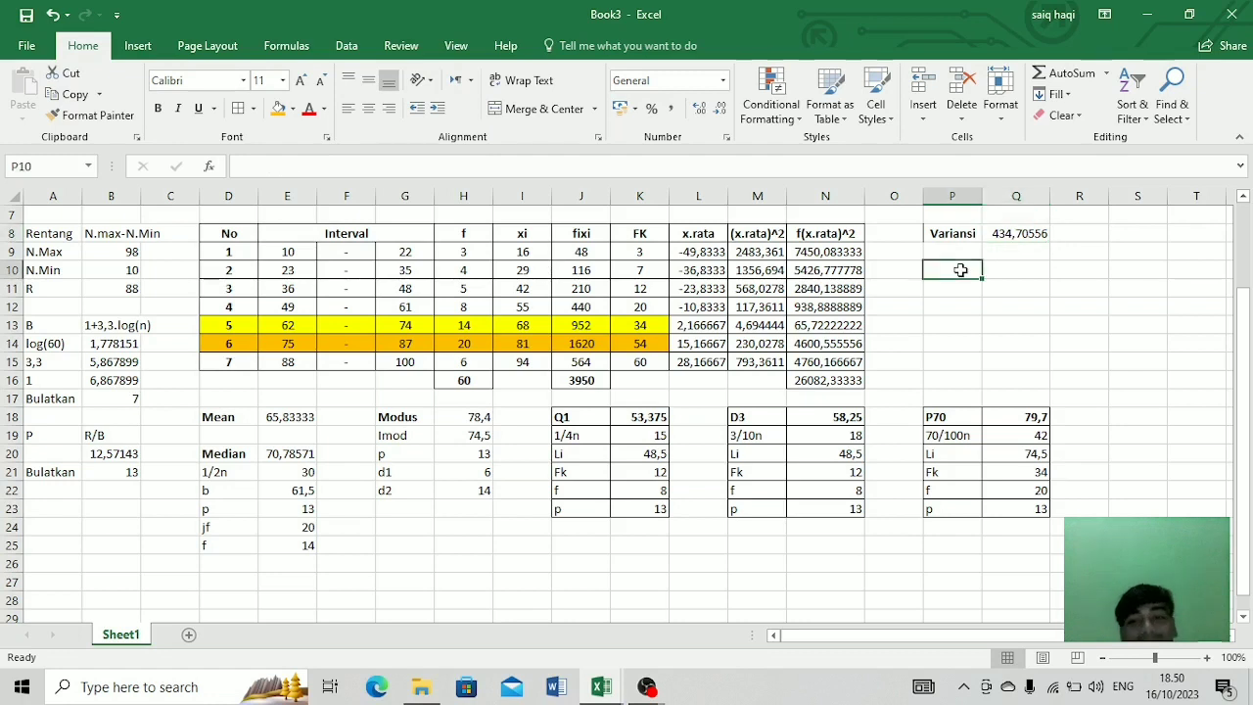
pyautogui.write('Simpangan Baku')
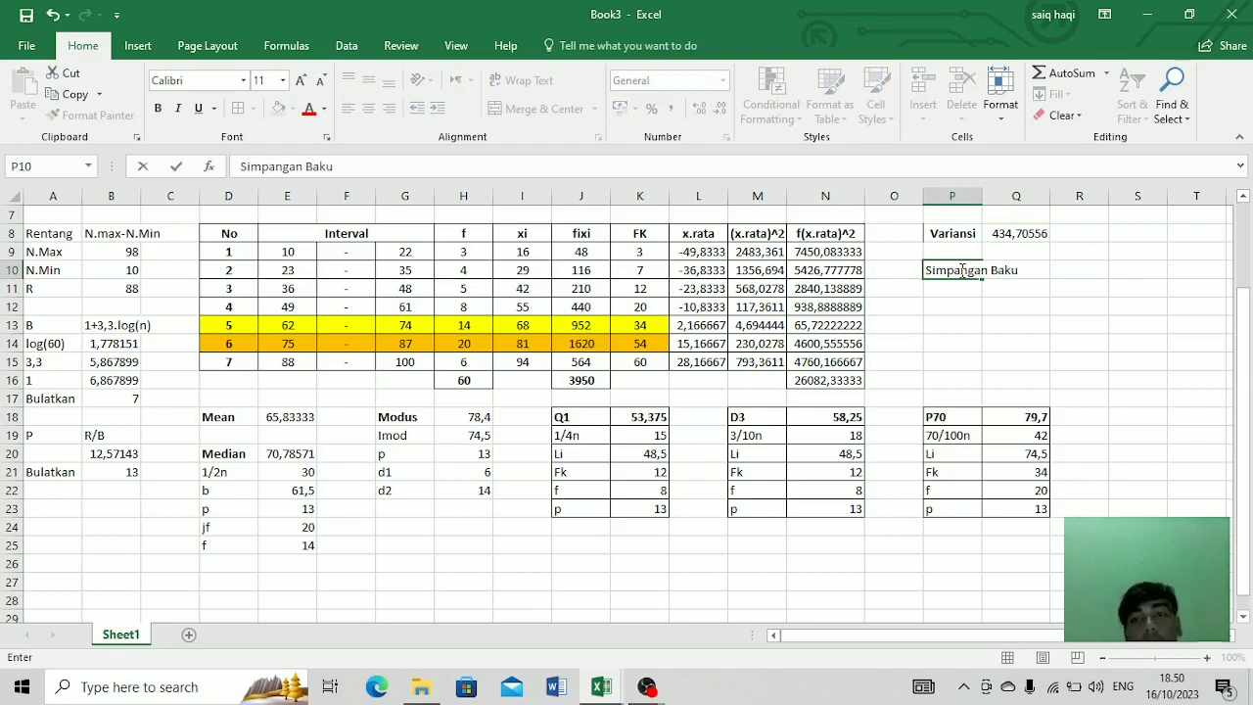
pyautogui.click(1026, 235)
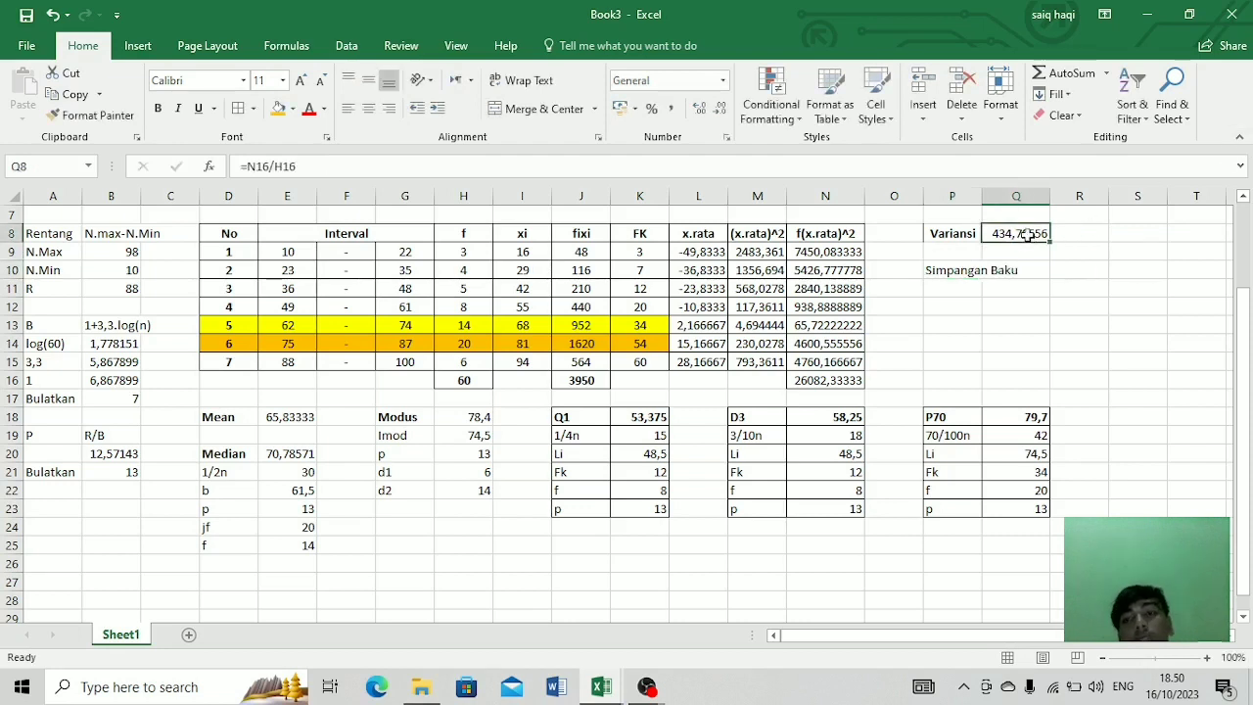
pyautogui.hotkey('ctrl', 'c')
pyautogui.moveTo(1059, 239); pyautogui.dragTo(1077, 237)
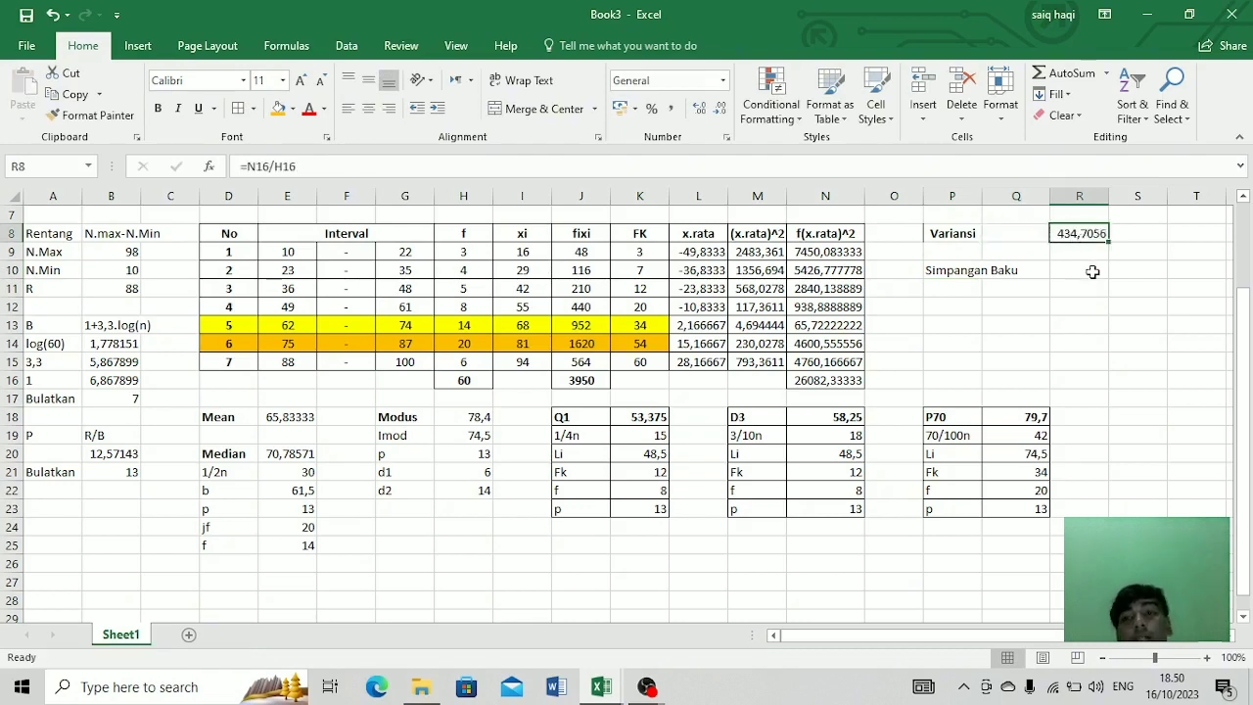
pyautogui.hotkey('ctrl', 'z')
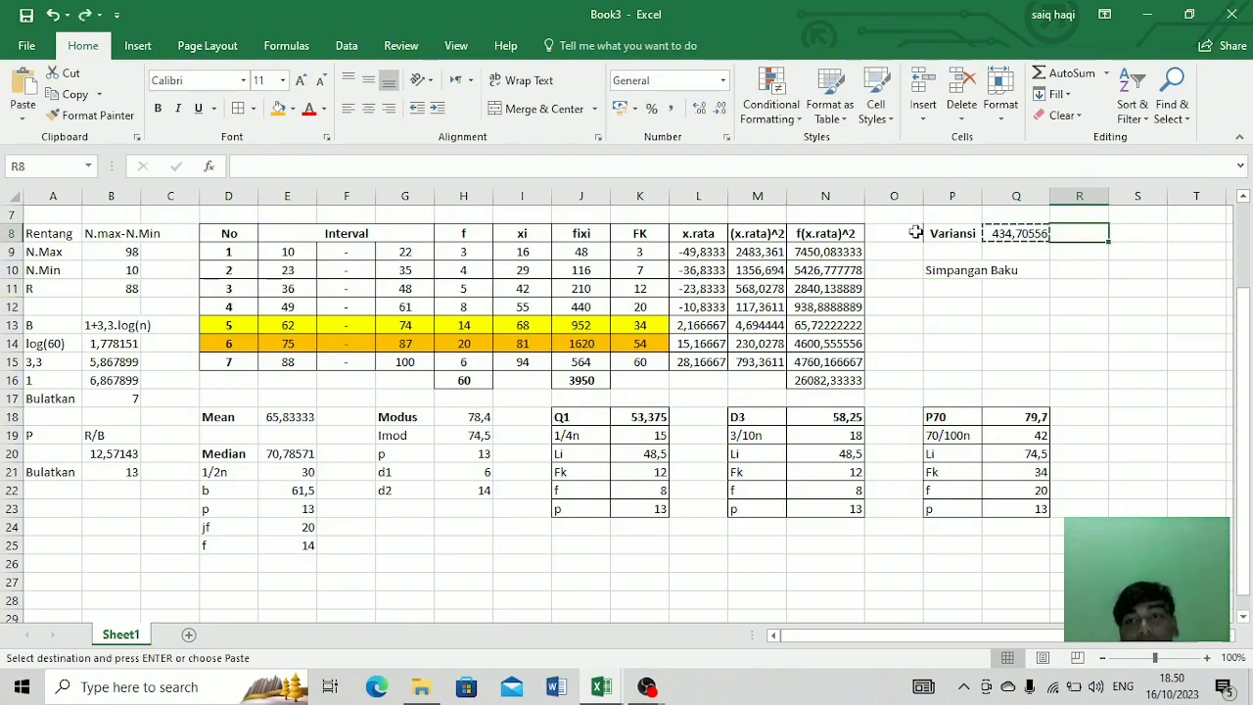
pyautogui.click(88, 15)
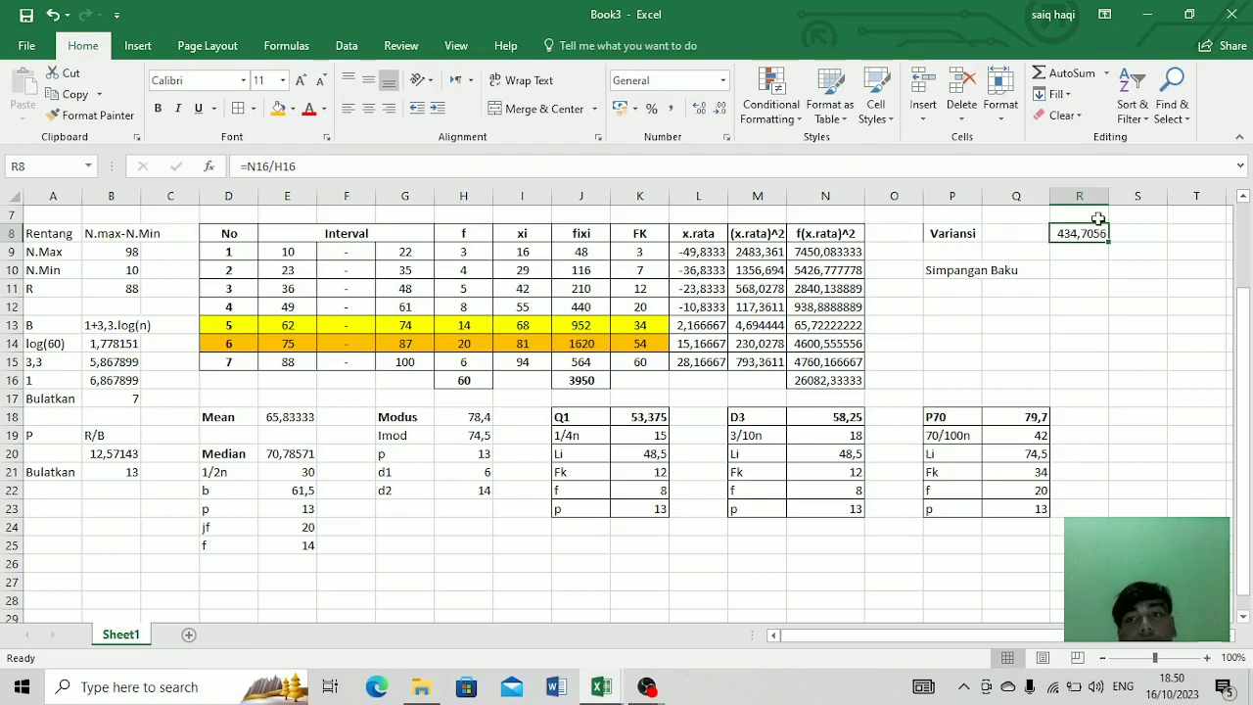
# Step: Make the Simpangan Baku label in P10 bold
pyautogui.click(1089, 268)
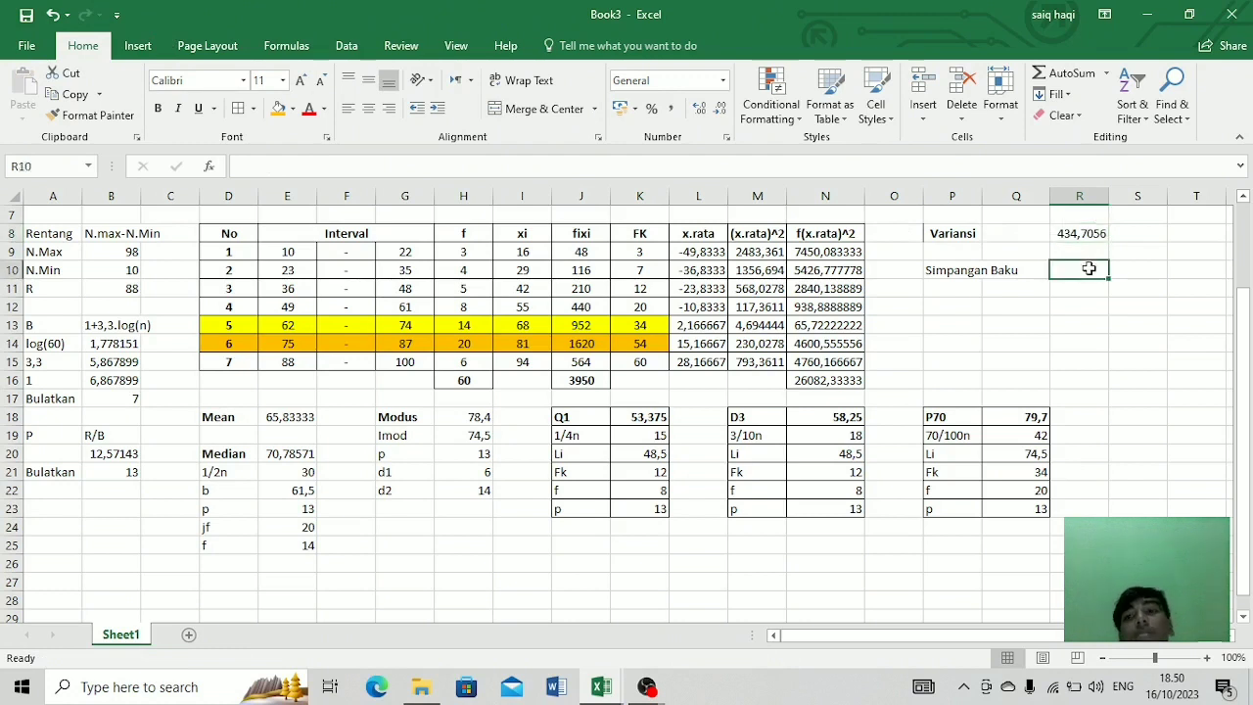
pyautogui.click(955, 271)
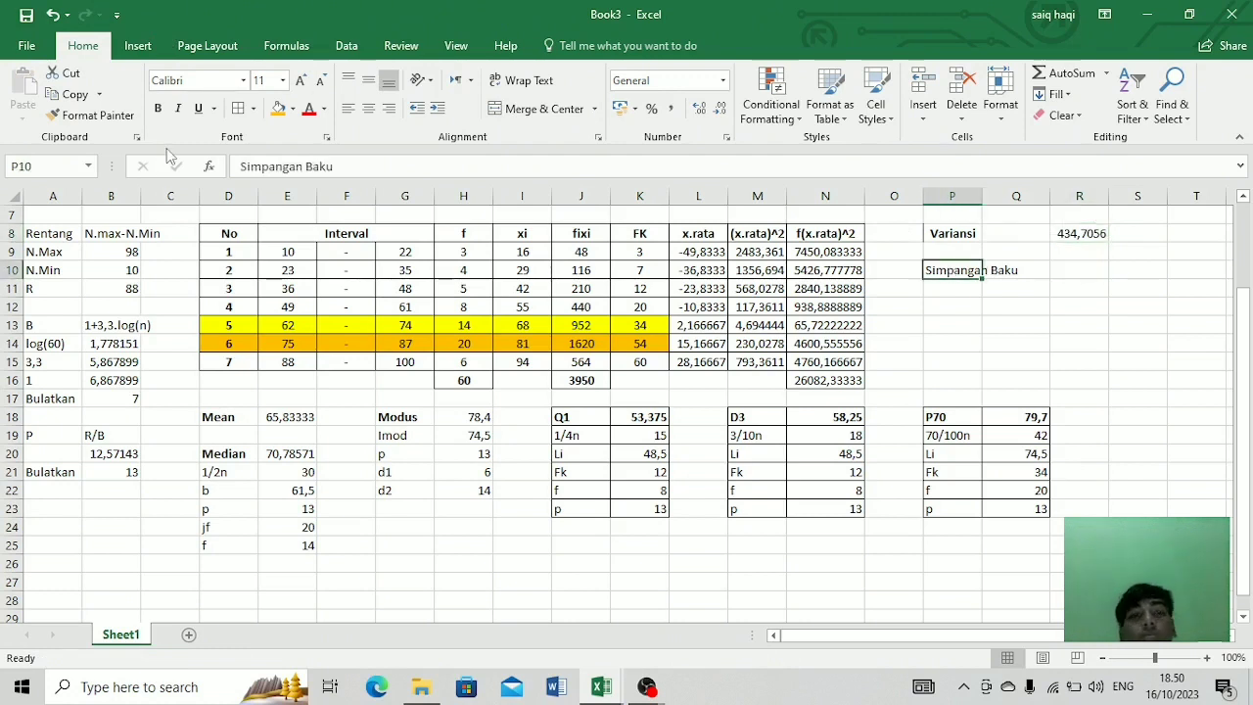
pyautogui.click(157, 107)
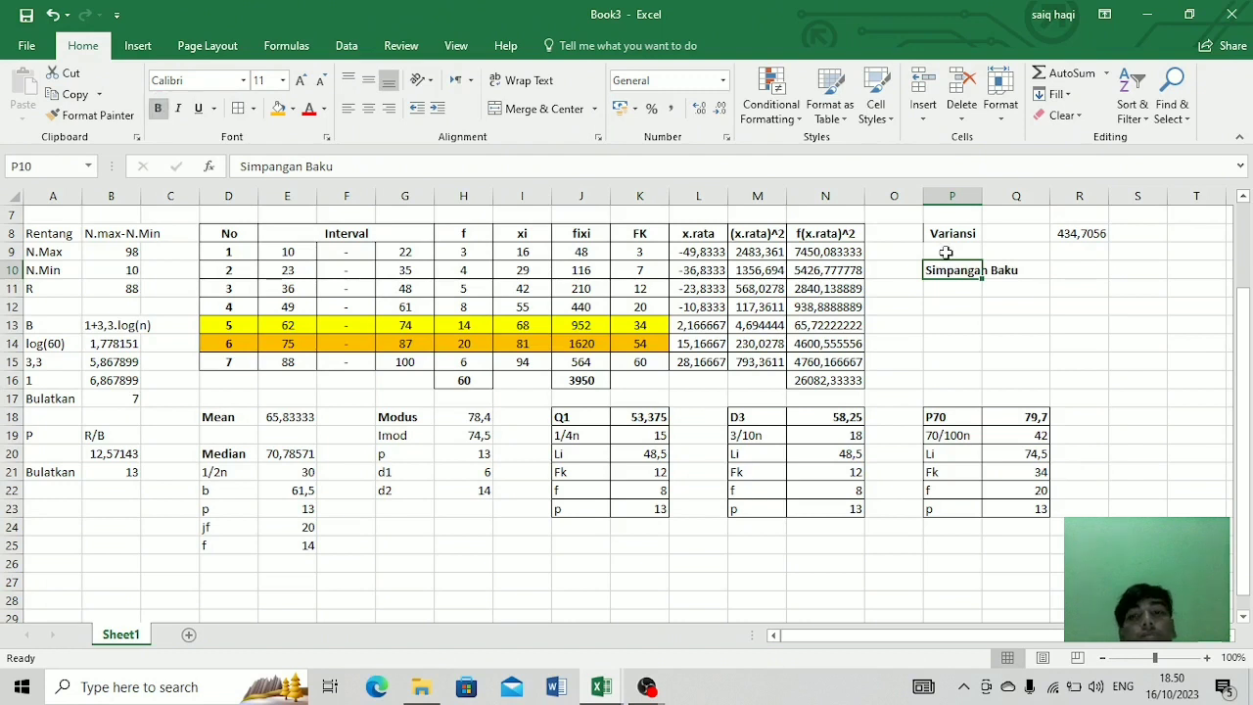
# Step: Compute the standard deviation in R10 with =SQRT(R8), the square root of the variance
pyautogui.click(1087, 273)
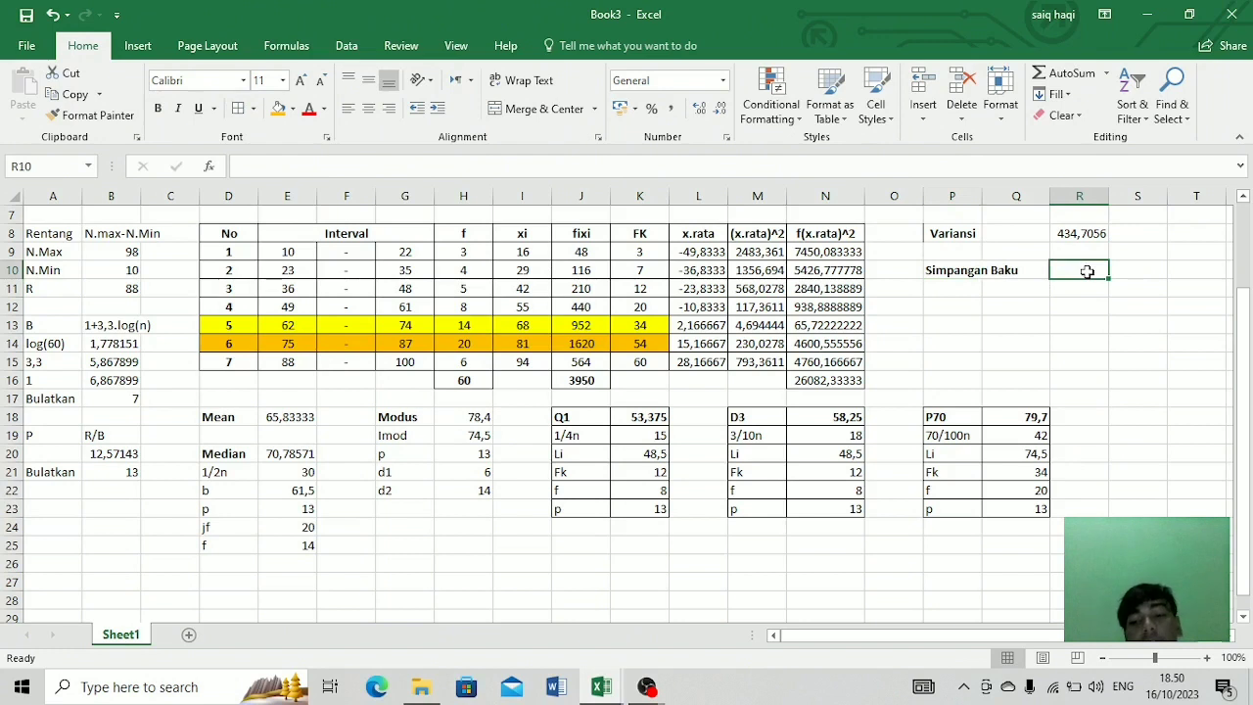
pyautogui.write('=')
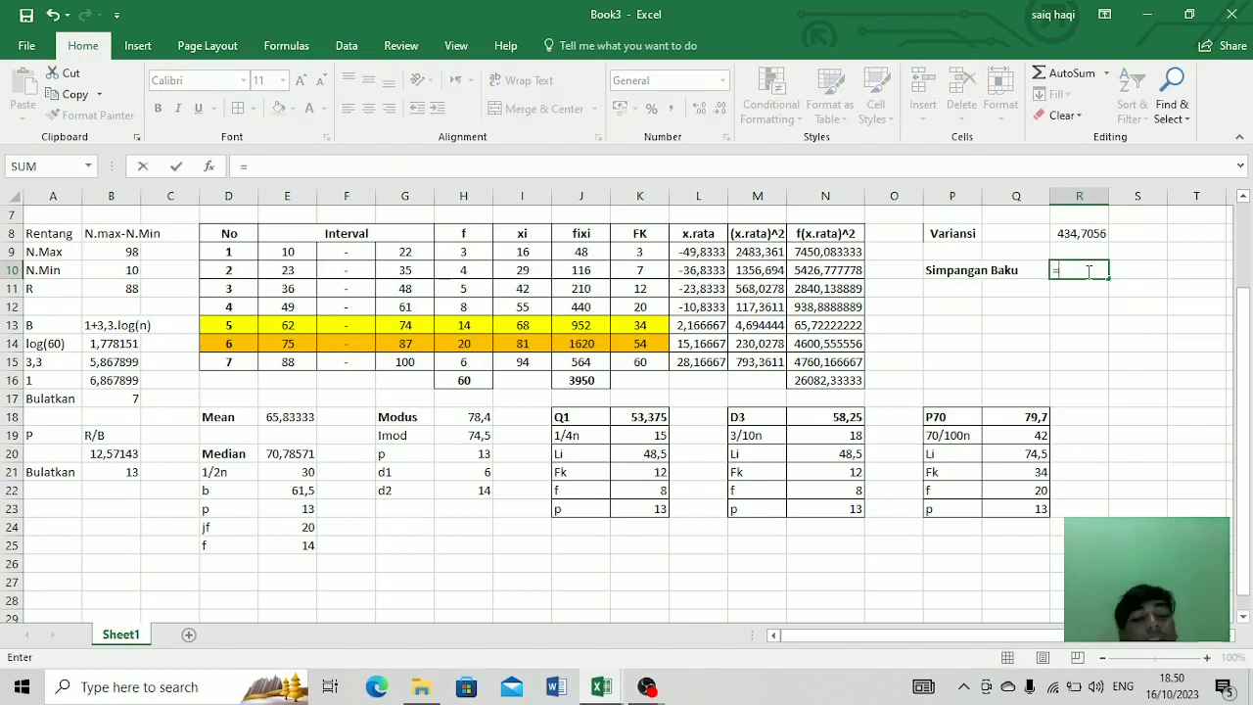
pyautogui.write('sq')
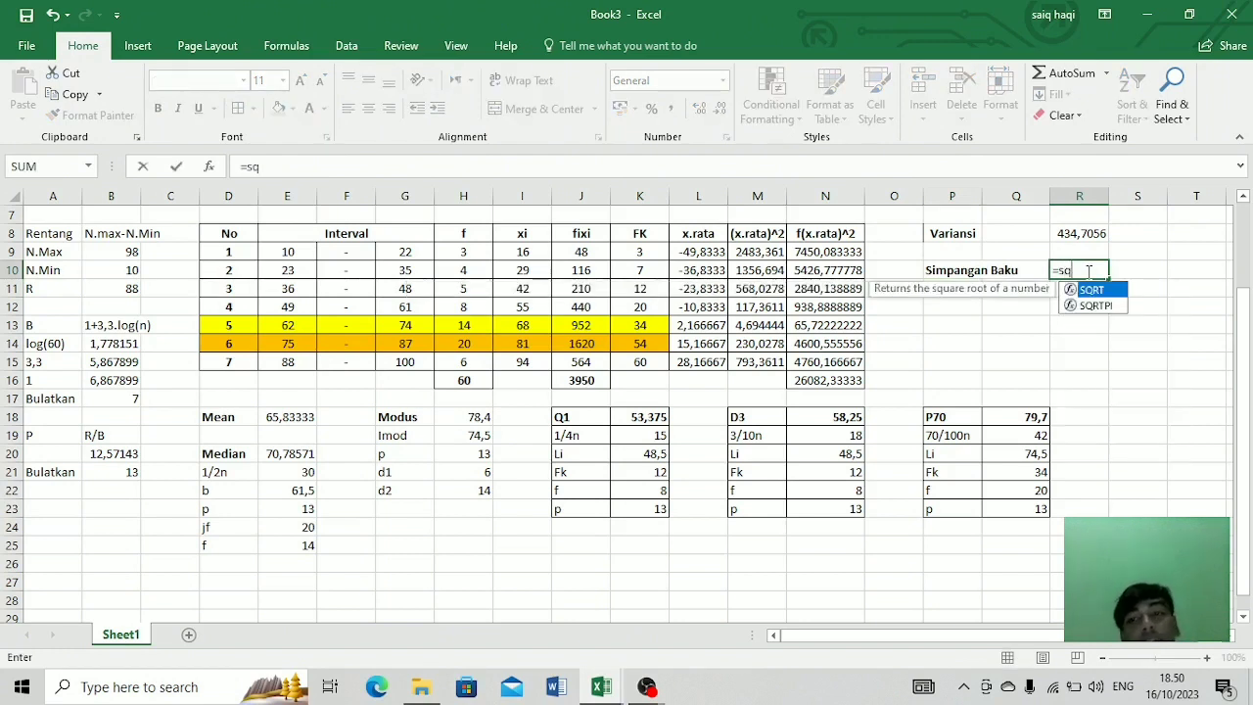
pyautogui.write('r')
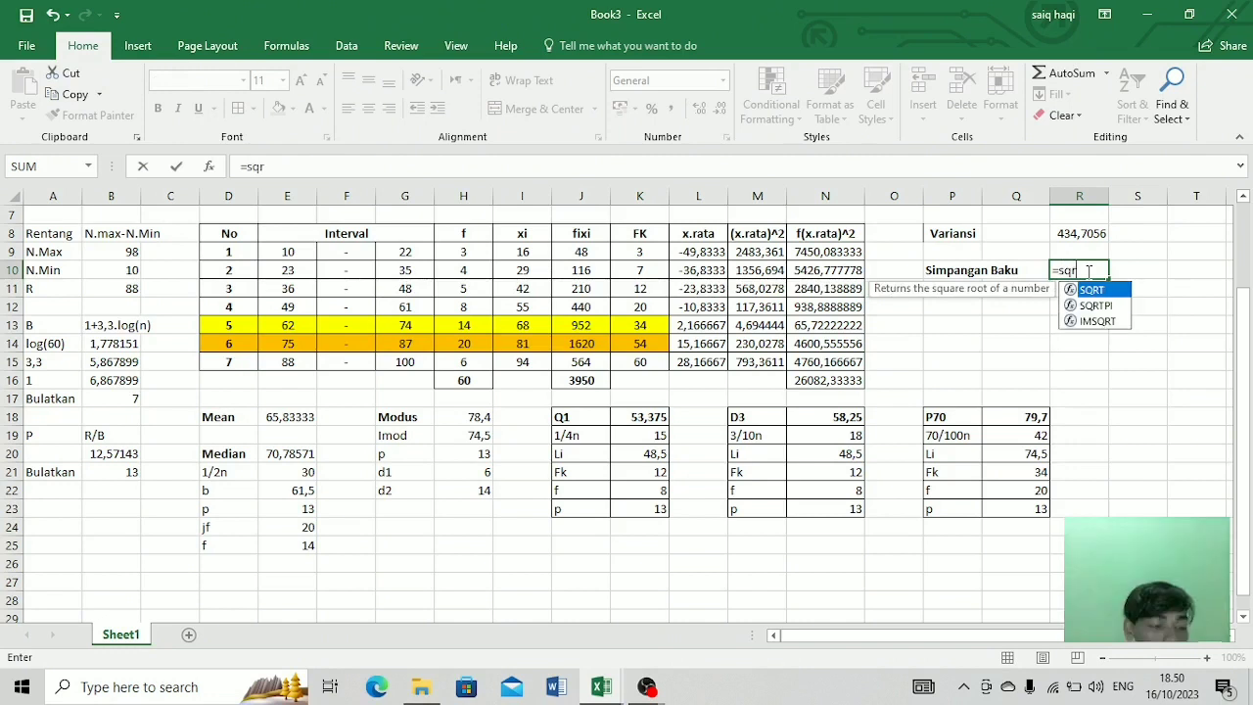
pyautogui.write('t')
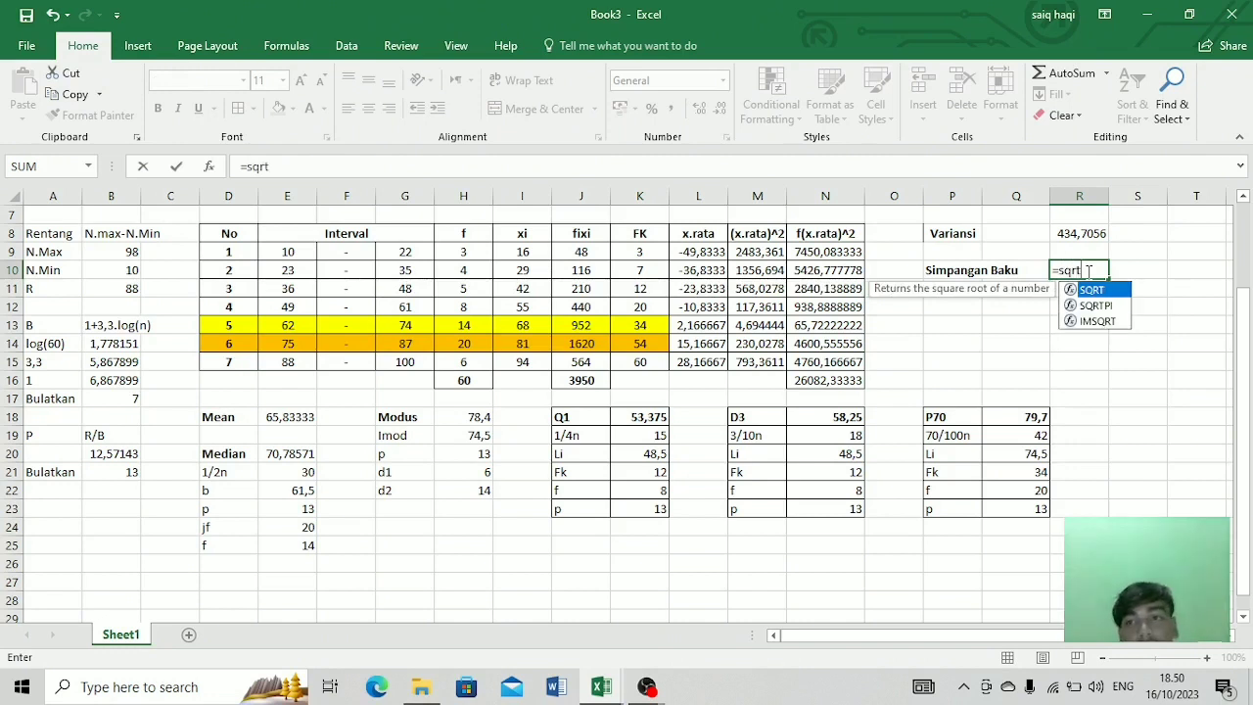
pyautogui.write('(')
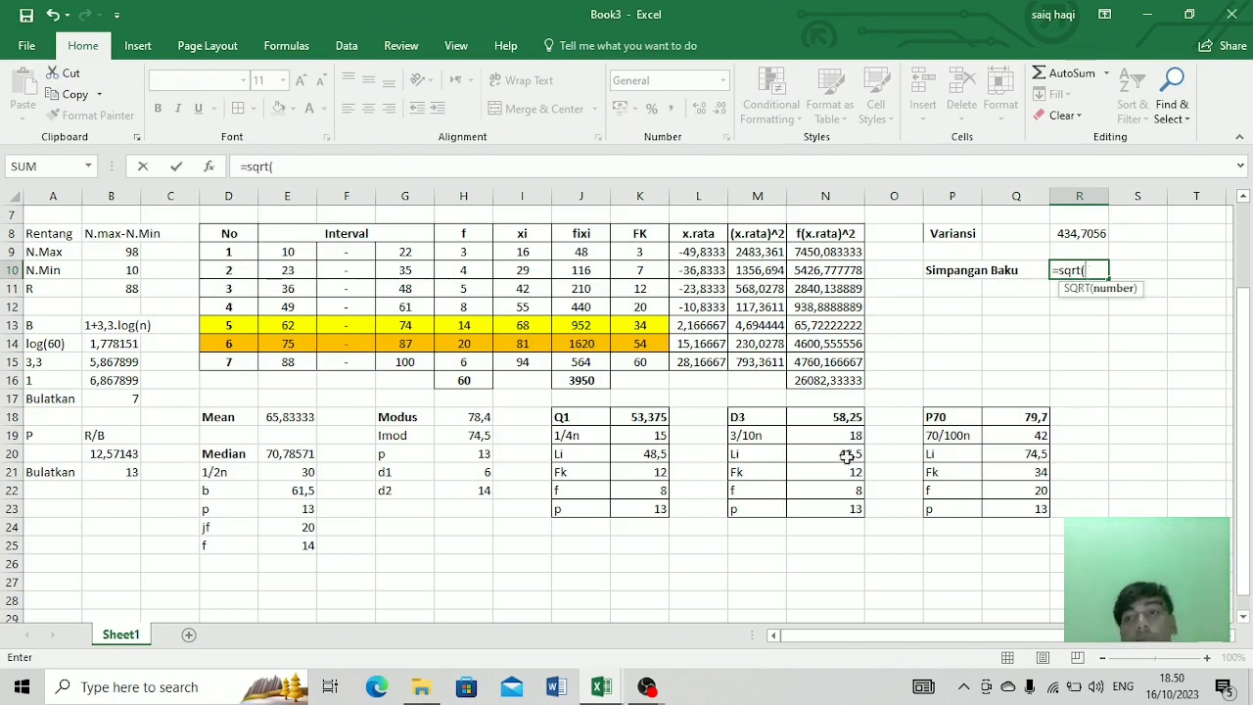
pyautogui.click(1083, 233)
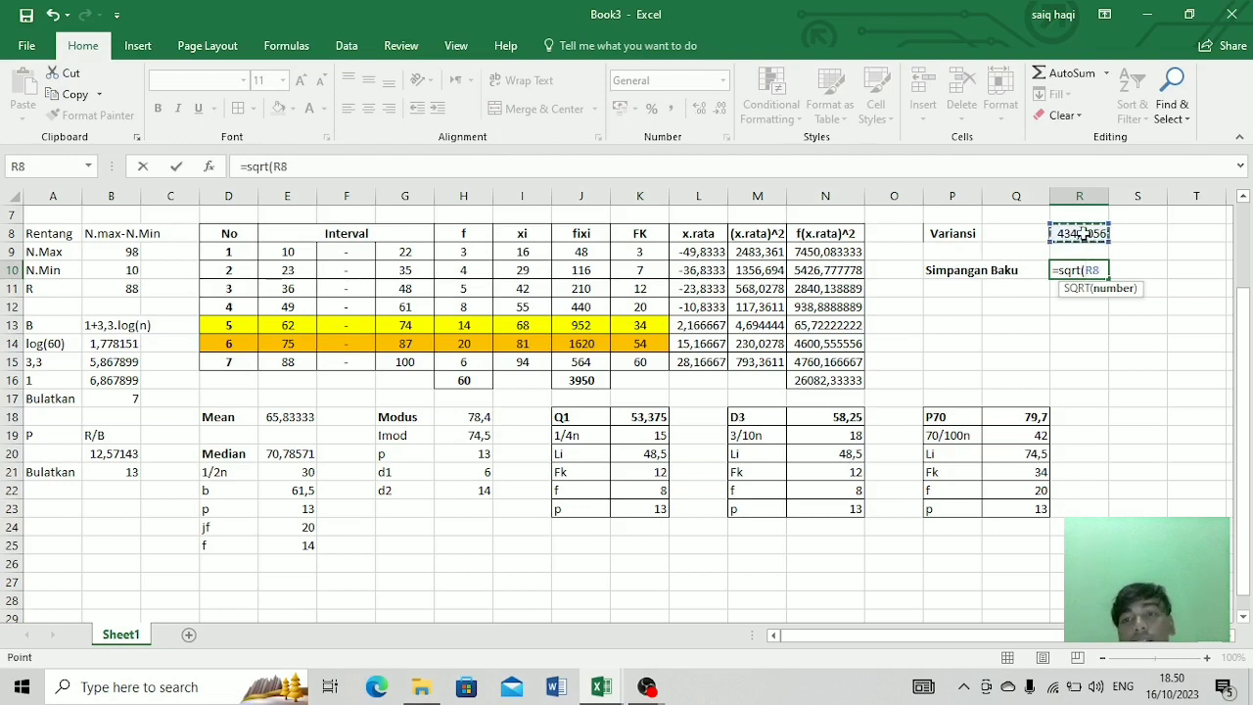
pyautogui.write(')')
pyautogui.press('Return')
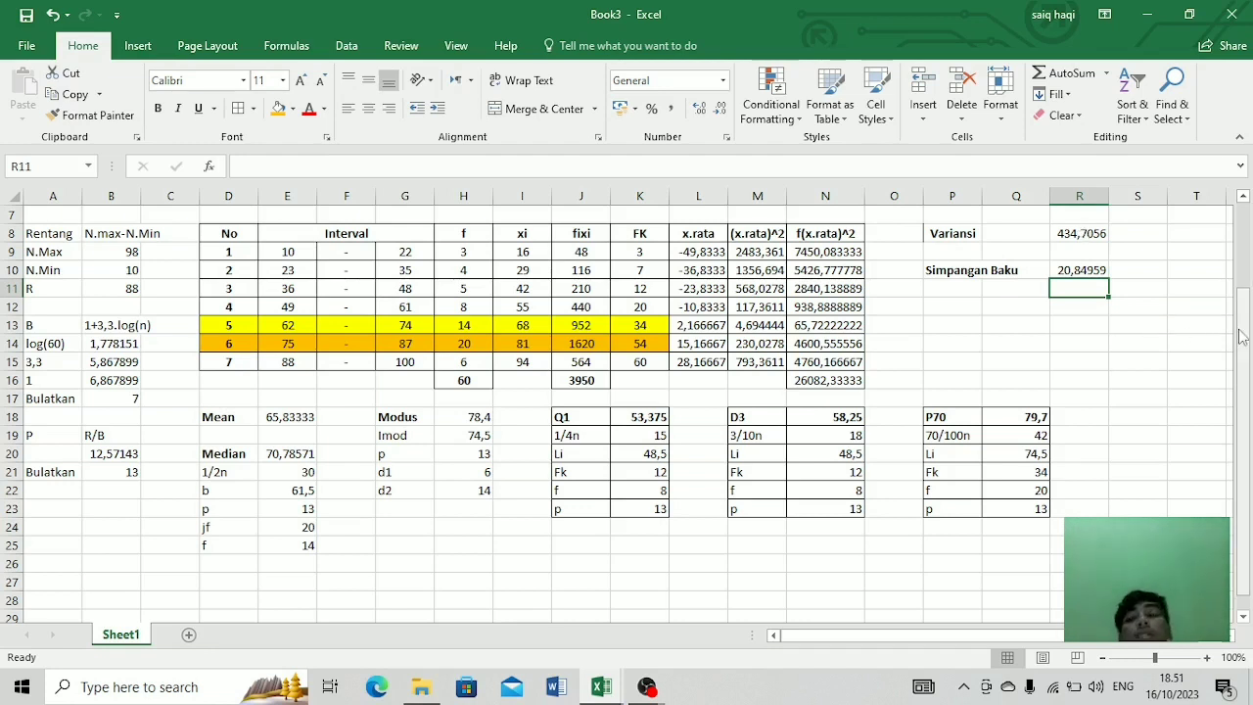
pyautogui.moveTo(1241, 325); pyautogui.dragTo(1242, 292)
pyautogui.moveTo(60, 213); pyautogui.dragTo(605, 310)
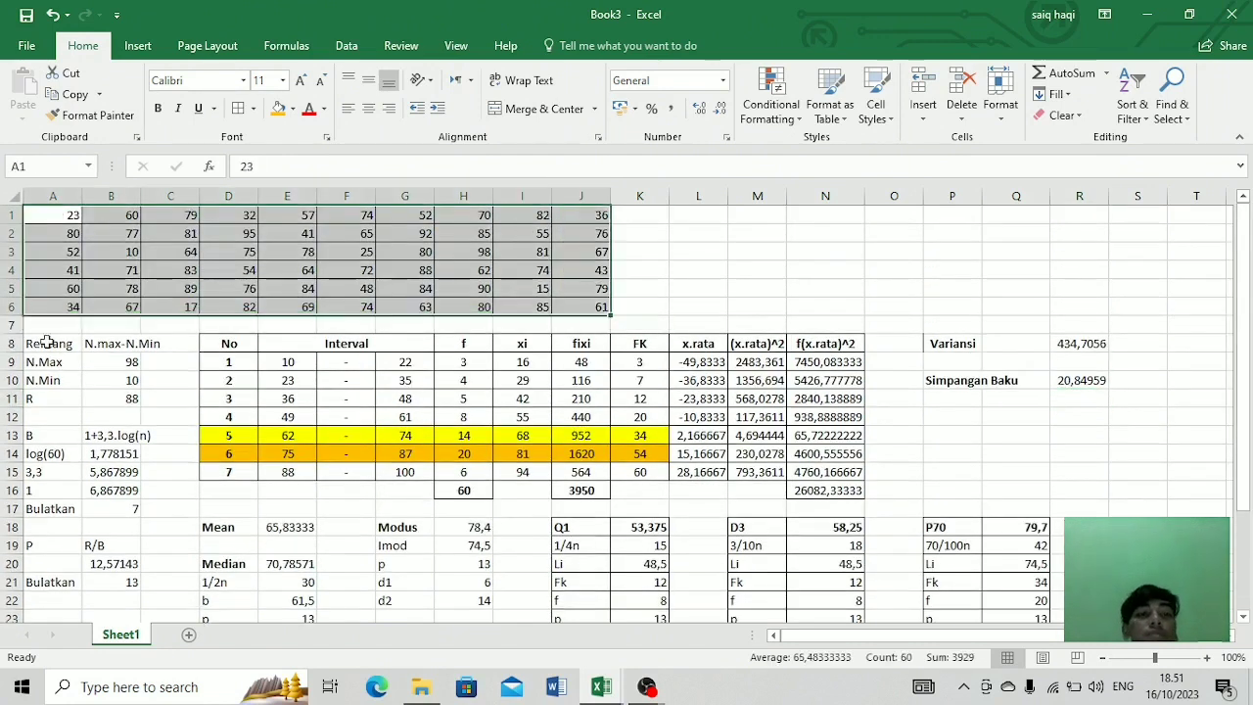
pyautogui.click(46, 343)
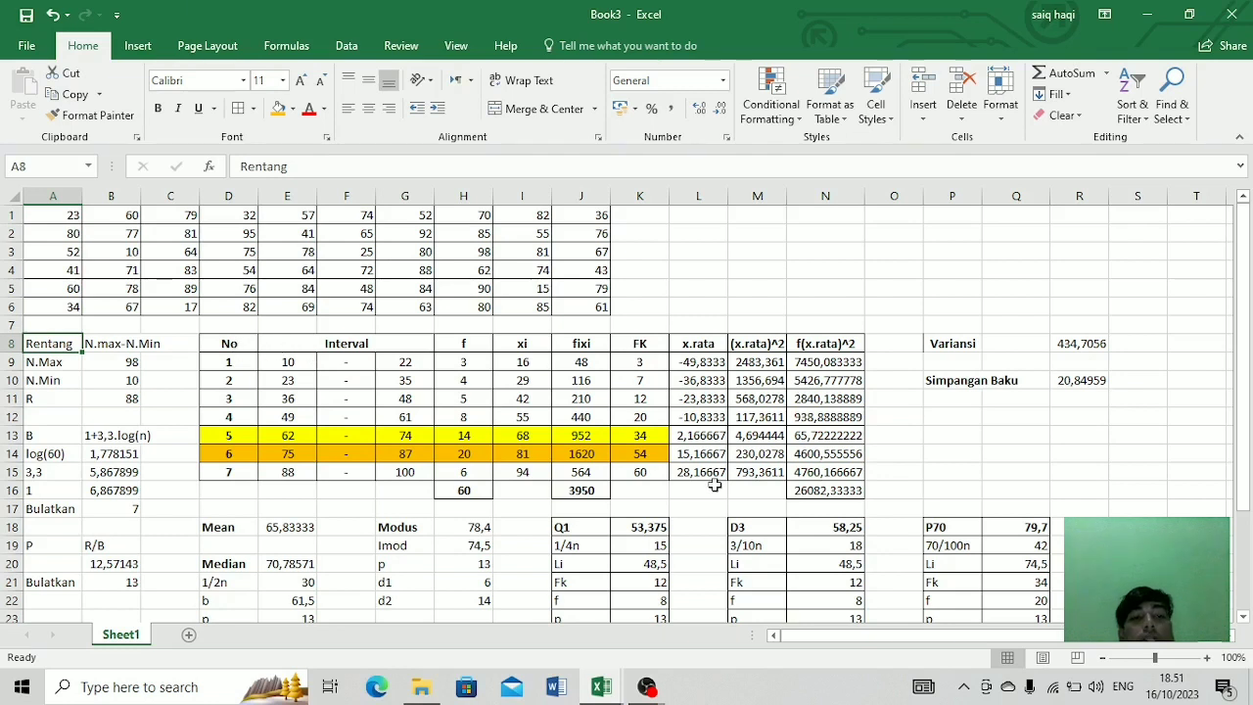
pyautogui.moveTo(1248, 313); pyautogui.dragTo(1236, 364)
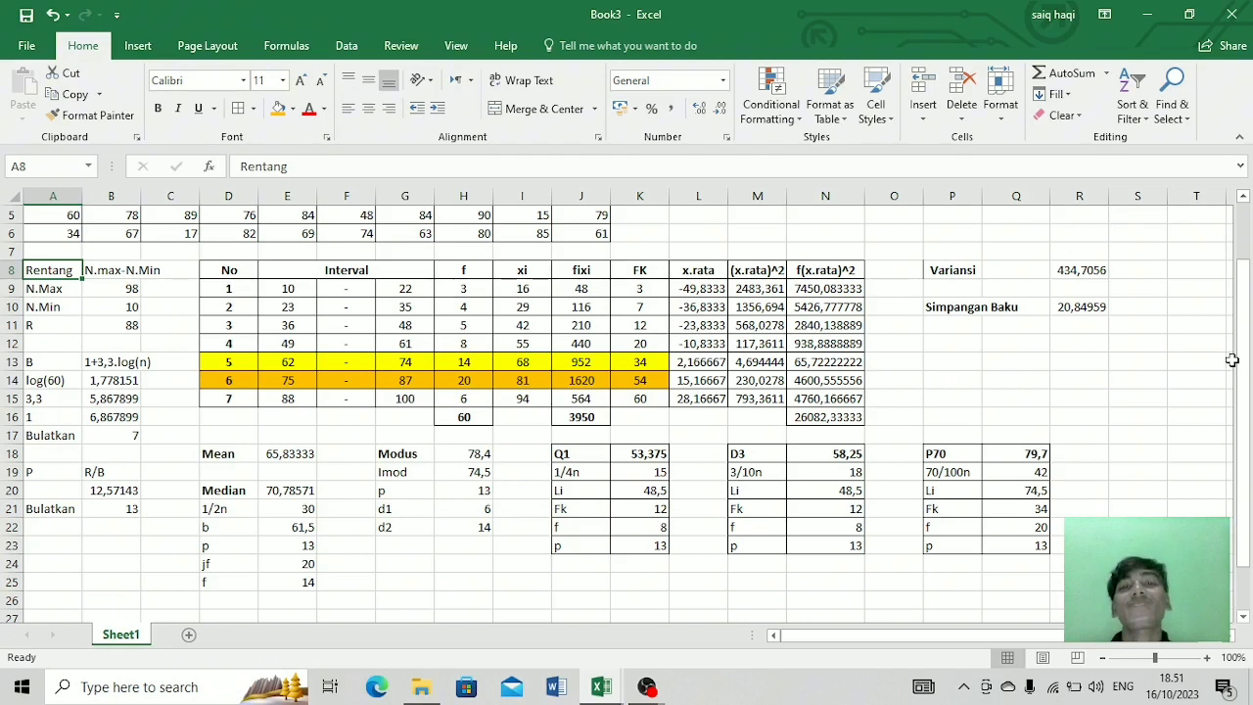
pyautogui.moveTo(1232, 360); pyautogui.dragTo(1230, 343)
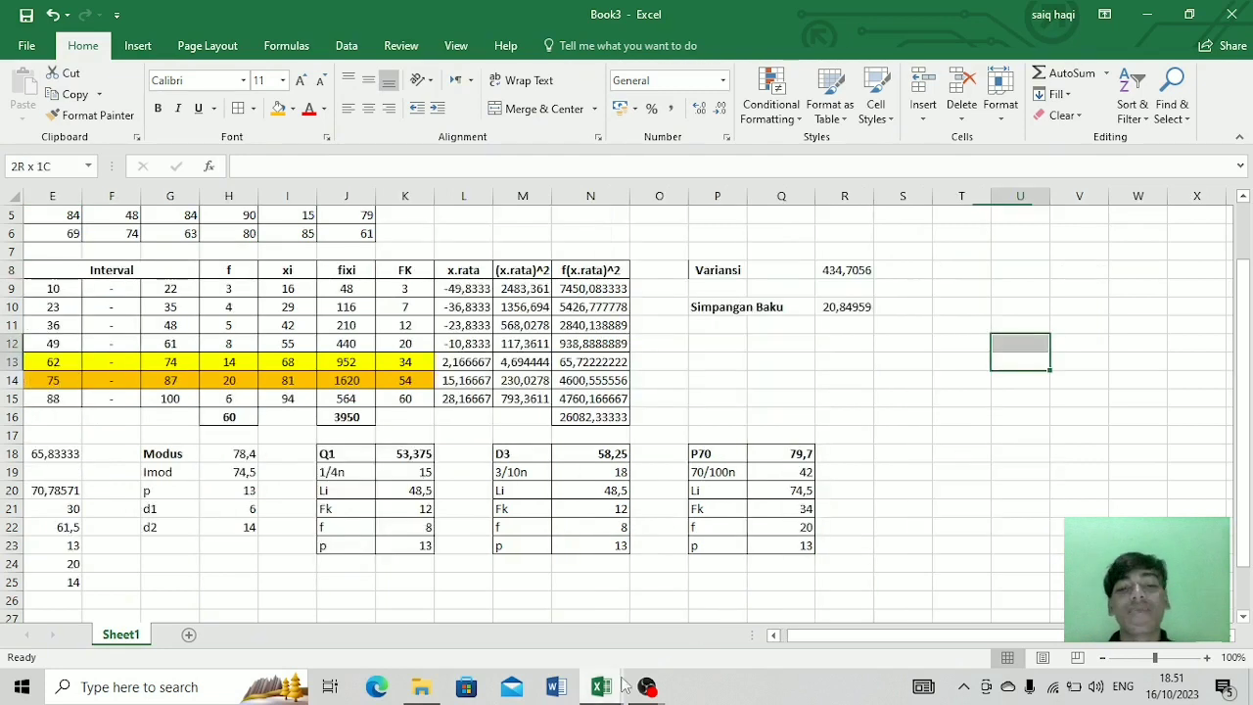
# Step: Switch to the OBS recording window
pyautogui.moveTo(646, 686)
pyautogui.click(810, 599)
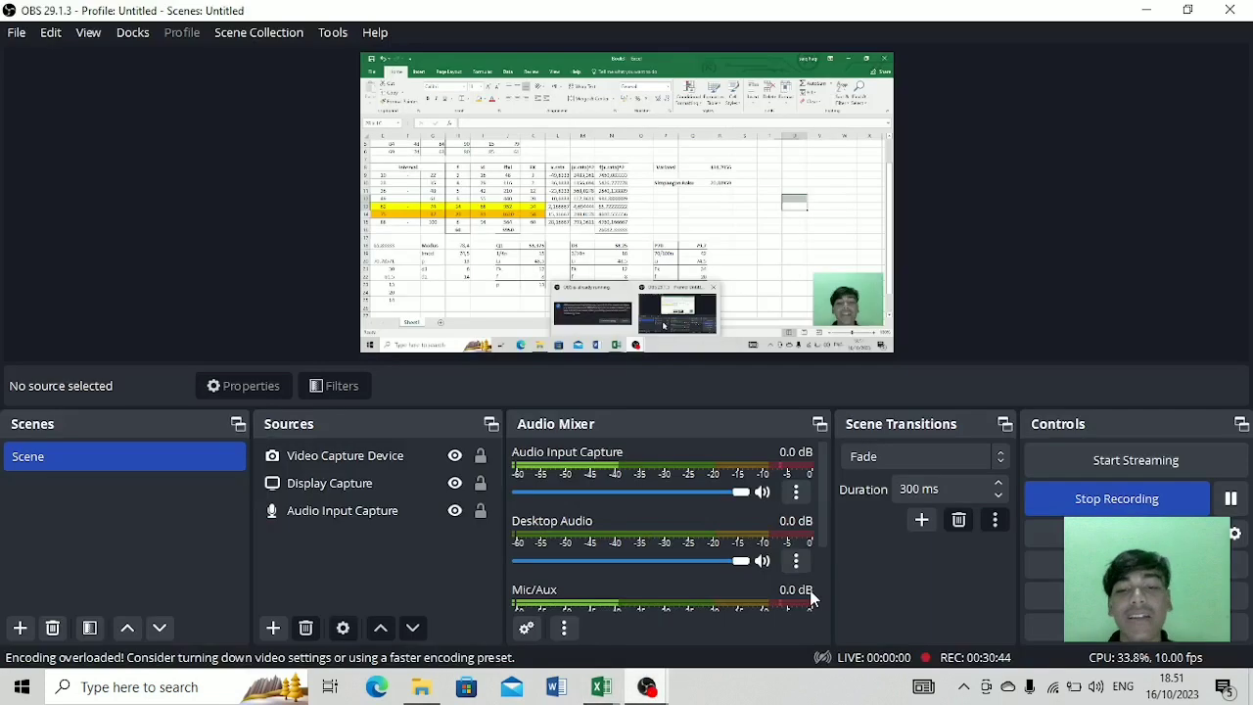